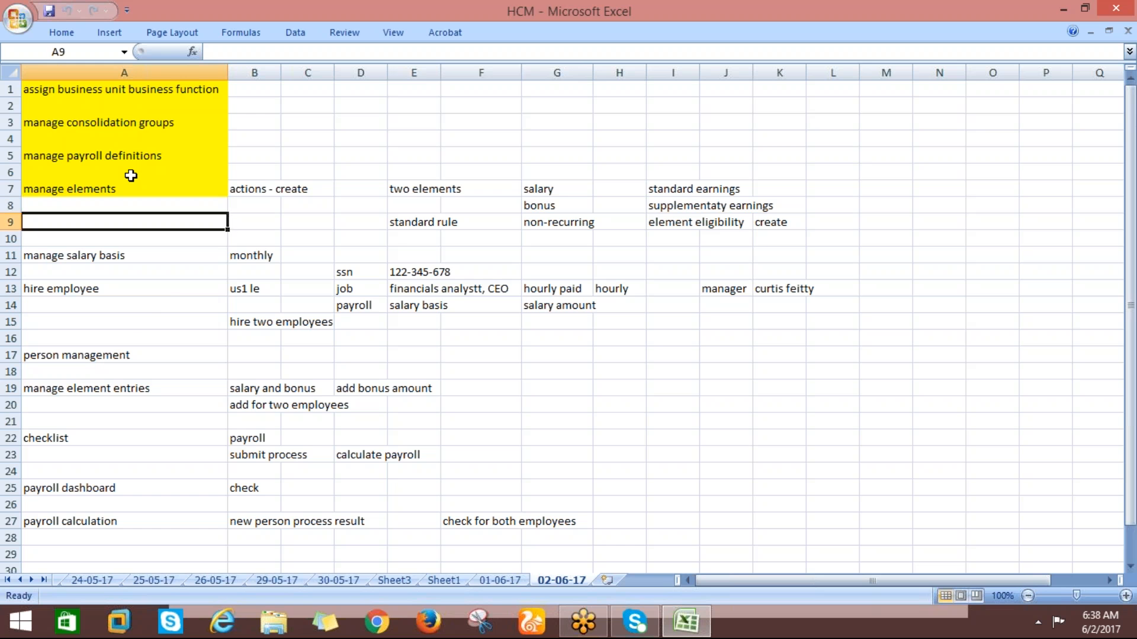
Review the highlighted payroll setup tasks in column A of the 02-06-17 sheet
{"action": "key", "text": "Up"}
{"action": "key", "text": "Up"}
{"action": "key", "text": "Up"}
{"action": "key", "text": "Up"}
{"action": "key", "text": "Up"}
{"action": "key", "text": "Up"}
{"action": "key", "text": "Up"}
{"action": "key", "text": "Up"}
{"action": "key", "text": "Up"}
{"action": "key", "text": "Up"}
{"action": "key", "text": "Up"}
{"action": "key", "text": "Up"}
{"action": "key", "text": "Up"}
{"action": "key", "text": "Up"}
{"action": "key", "text": "Up"}
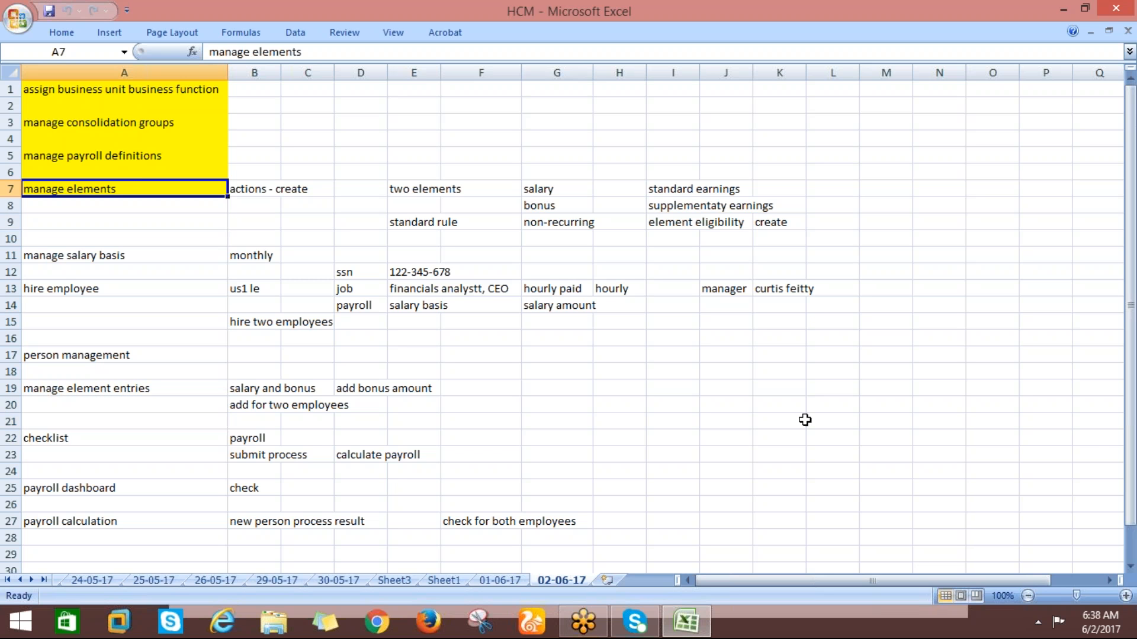
{"action": "left_click", "coordinate": [1129, 401]}
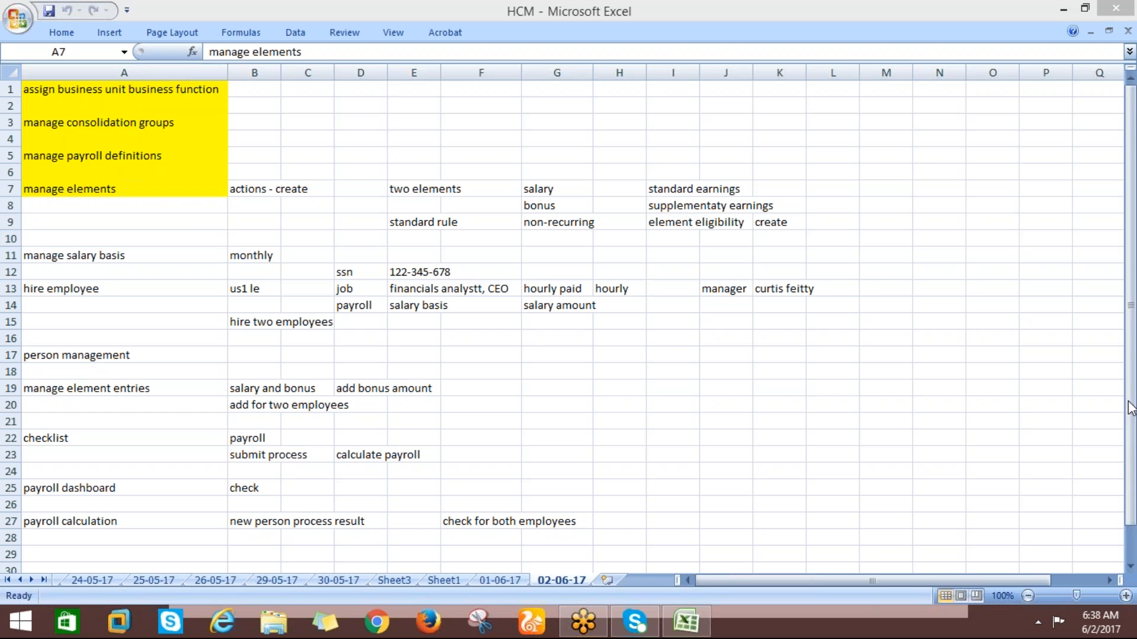
{"action": "left_click", "coordinate": [987, 405]}
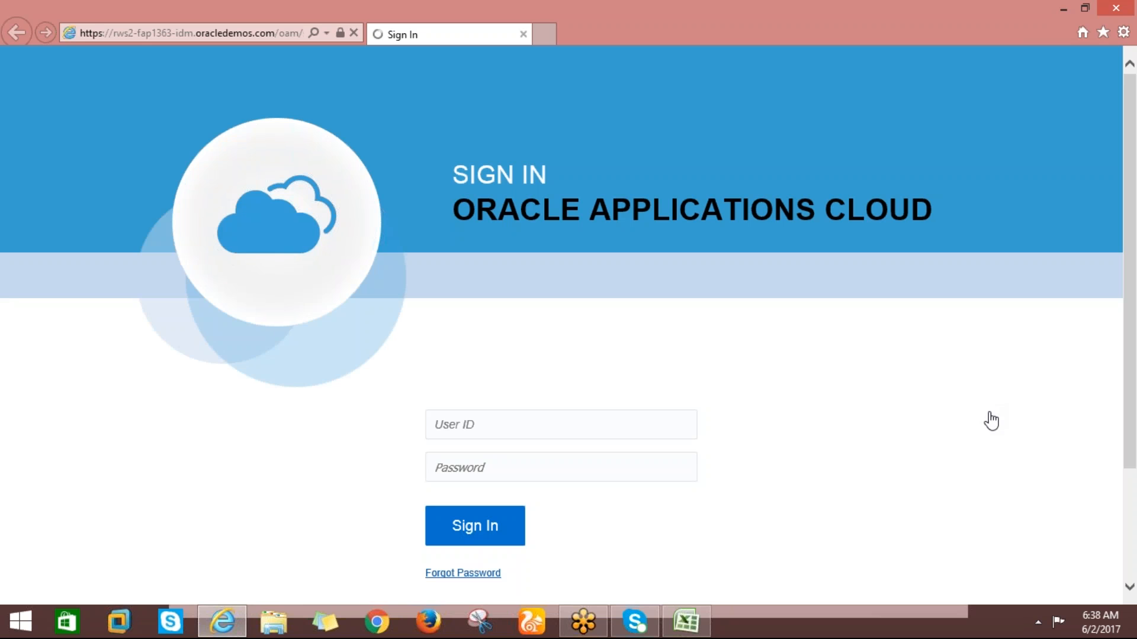
{"action": "left_click", "coordinate": [1127, 427]}
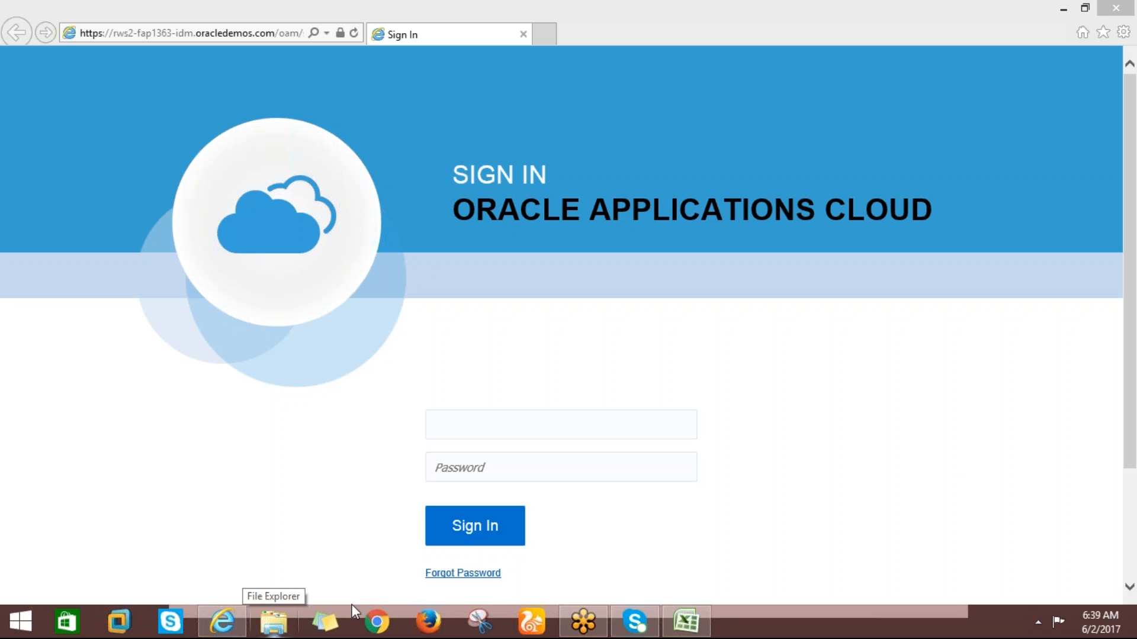
{"action": "left_click", "coordinate": [962, 403]}
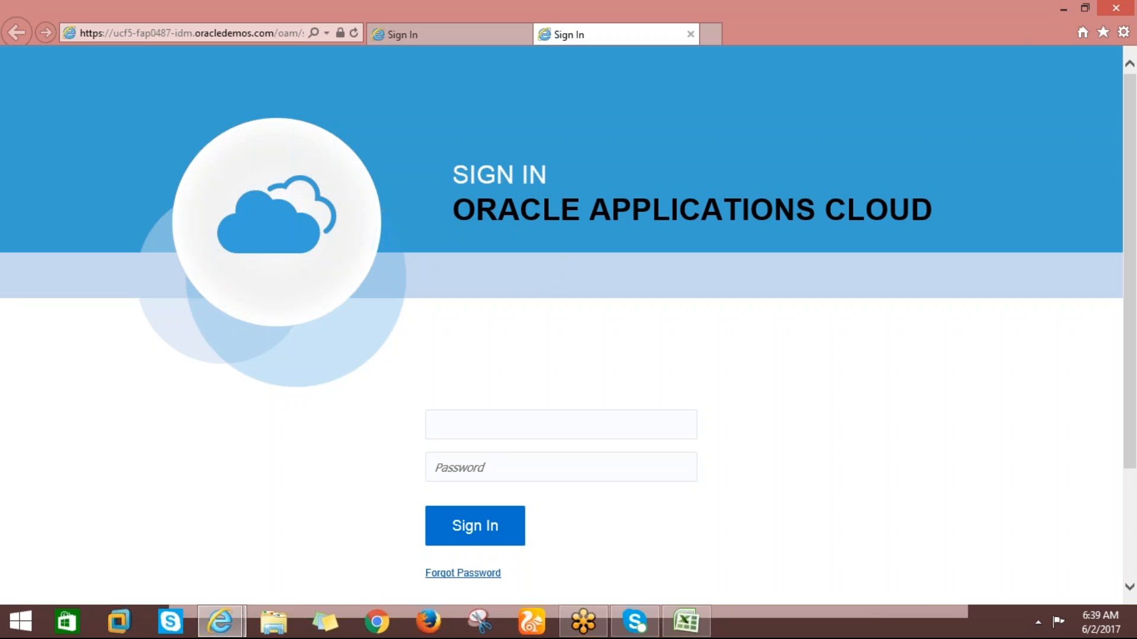
{"action": "left_click", "coordinate": [1126, 401]}
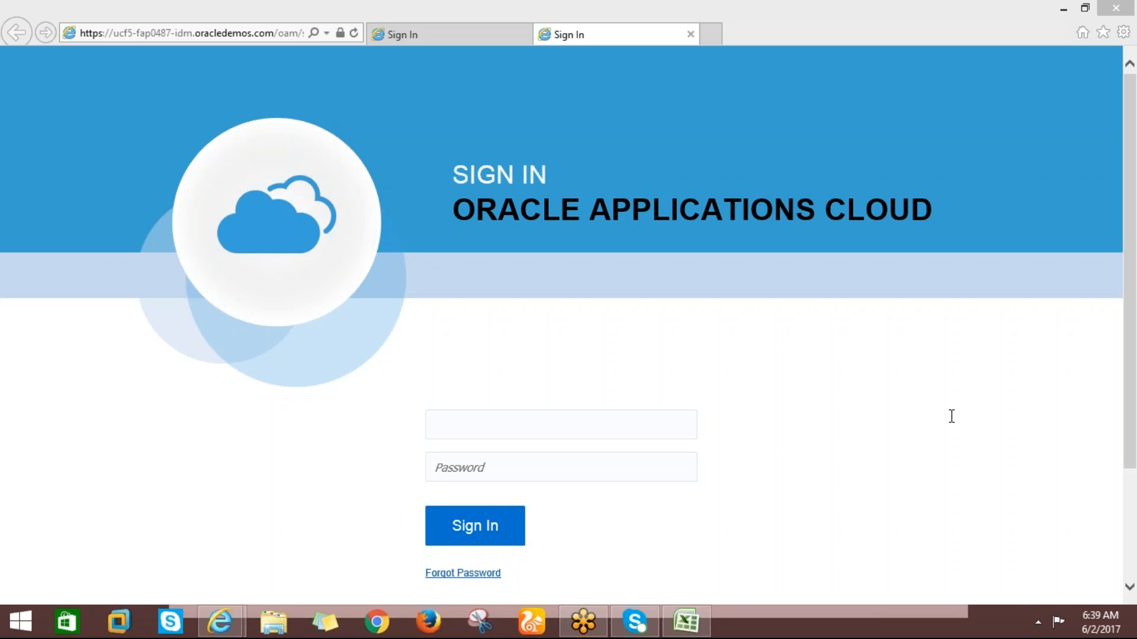
Try to sign in on the second Oracle Applications Cloud sign-in page with the account's user name and password
{"action": "left_click", "coordinate": [527, 432]}
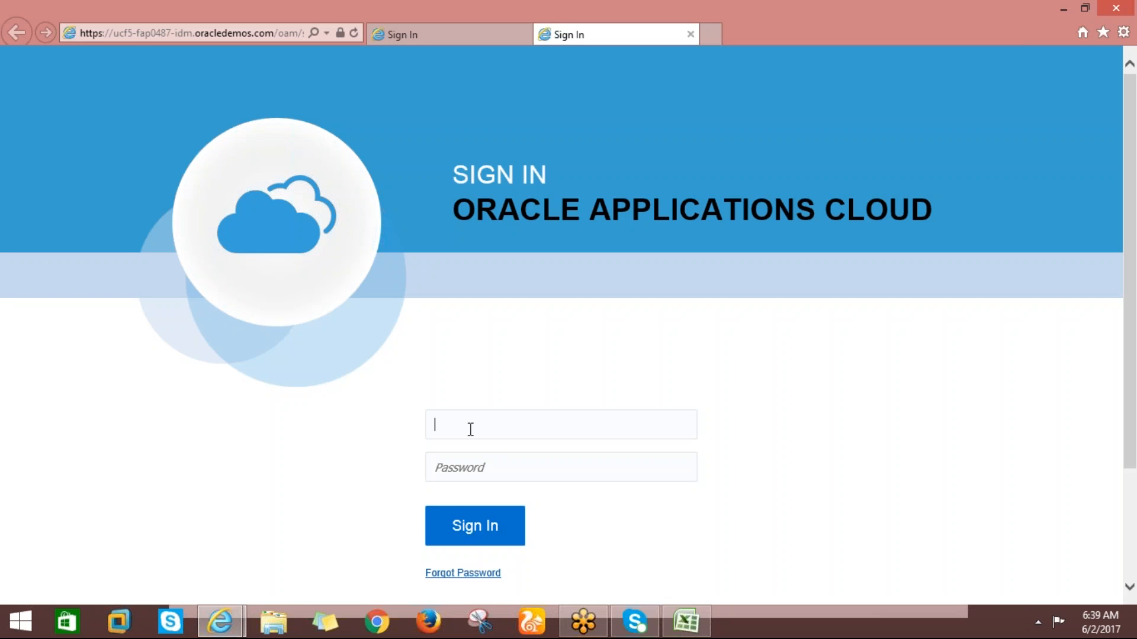
{"action": "key", "text": "Tab"}
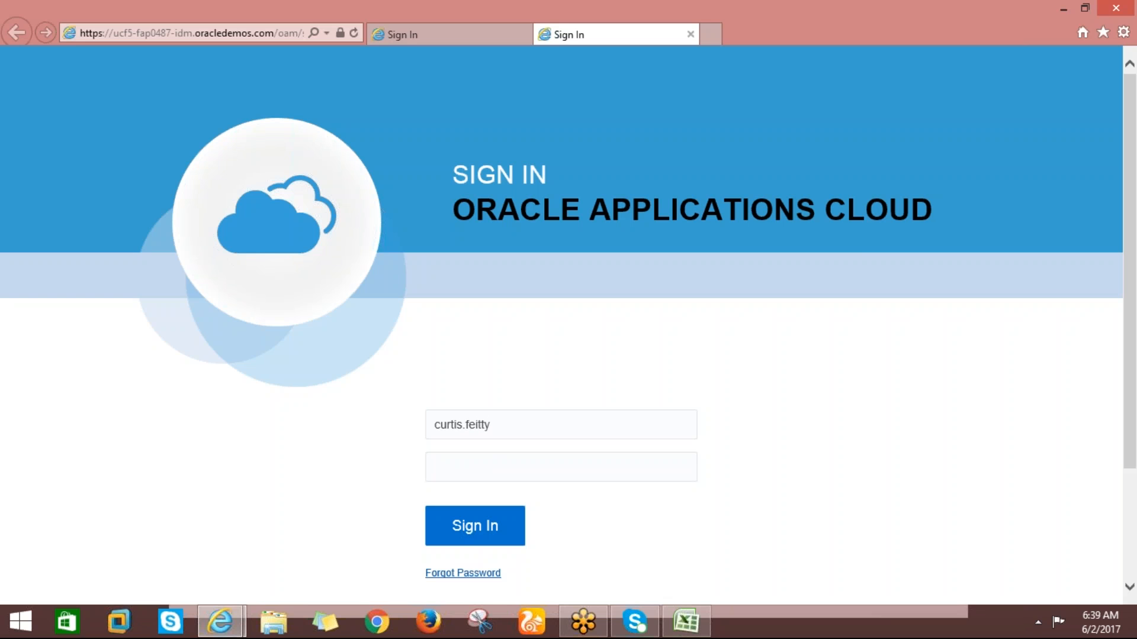
{"action": "left_click", "coordinate": [931, 418]}
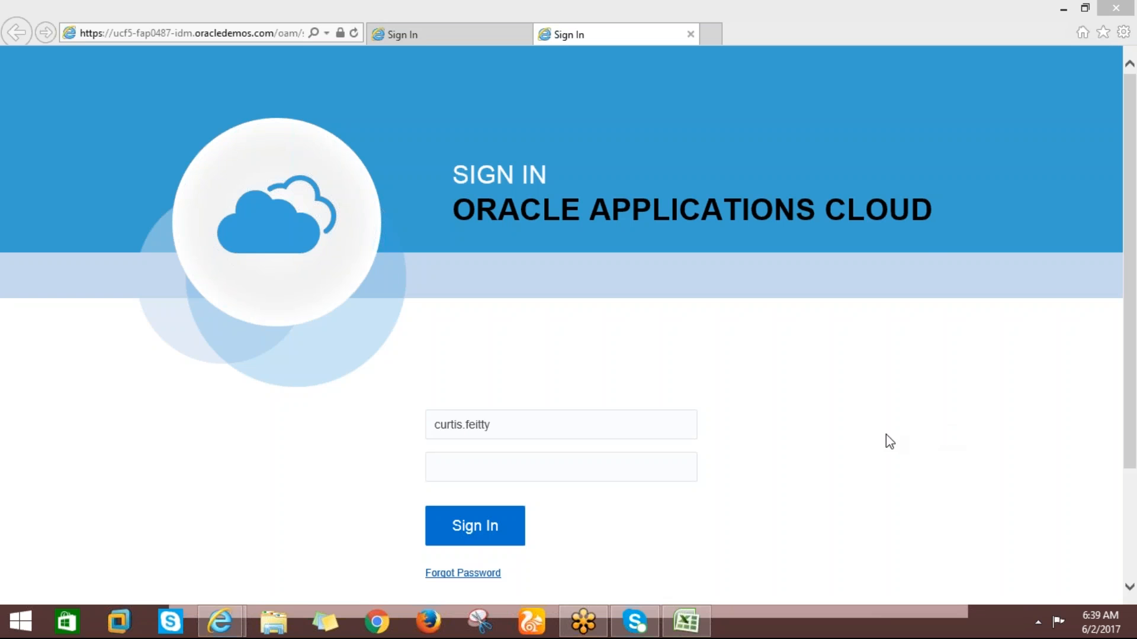
{"action": "left_click", "coordinate": [473, 467]}
{"action": "key", "text": "ctrl+v"}
{"action": "left_click", "coordinate": [461, 523]}
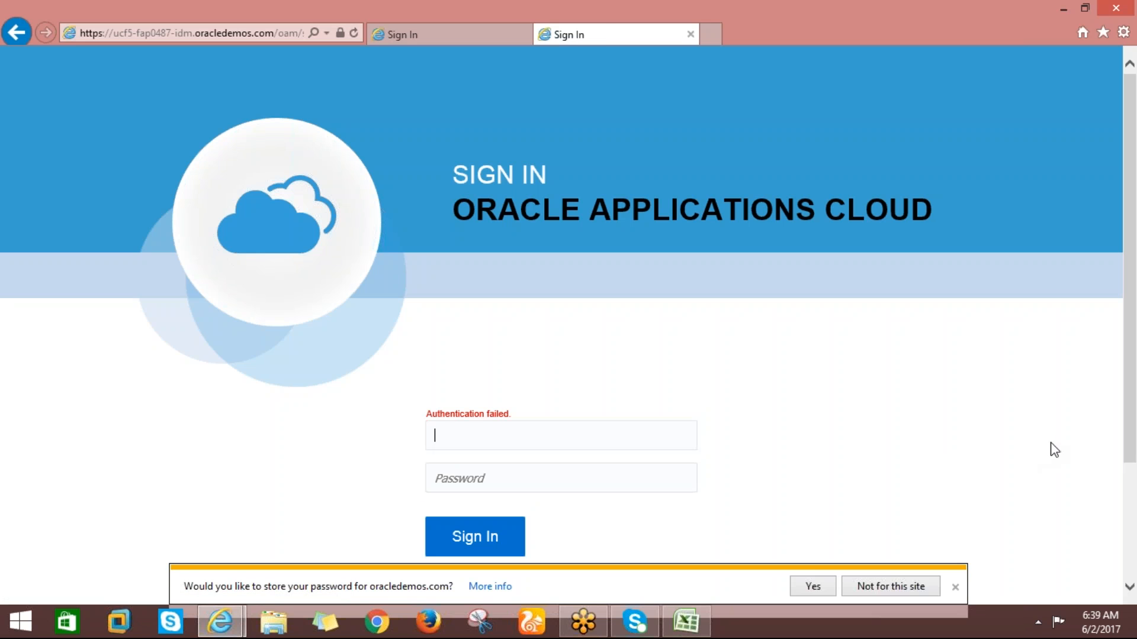
{"action": "left_click", "coordinate": [1126, 400]}
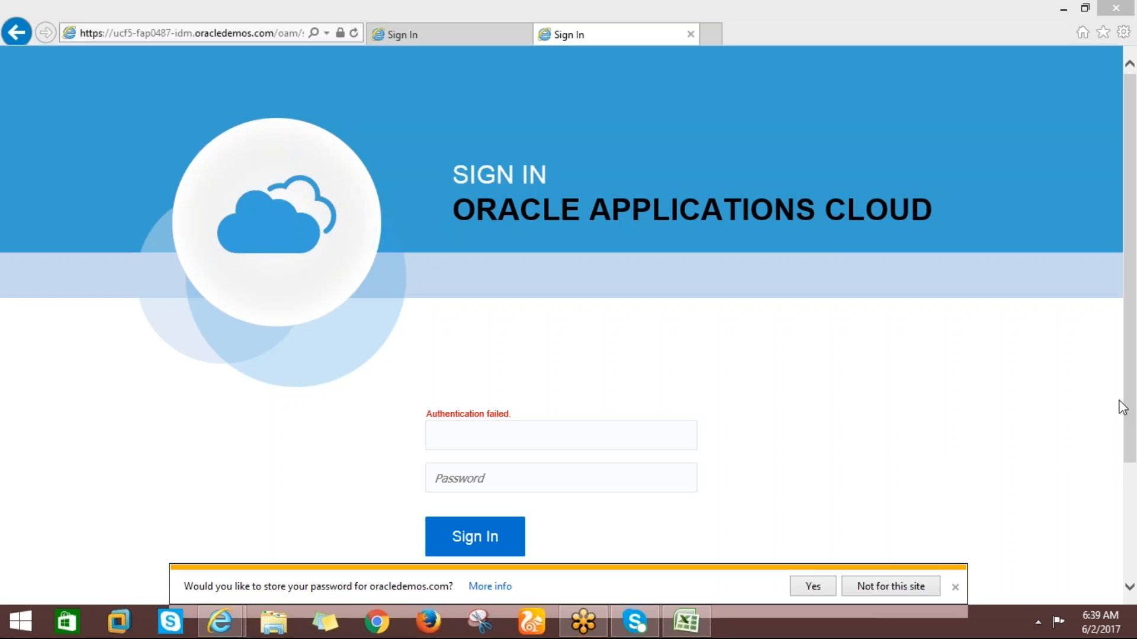
Sign in to the first Oracle Applications Cloud instance with the account's user name and password, and dismiss the offer to store the password
{"action": "left_click", "coordinate": [396, 33]}
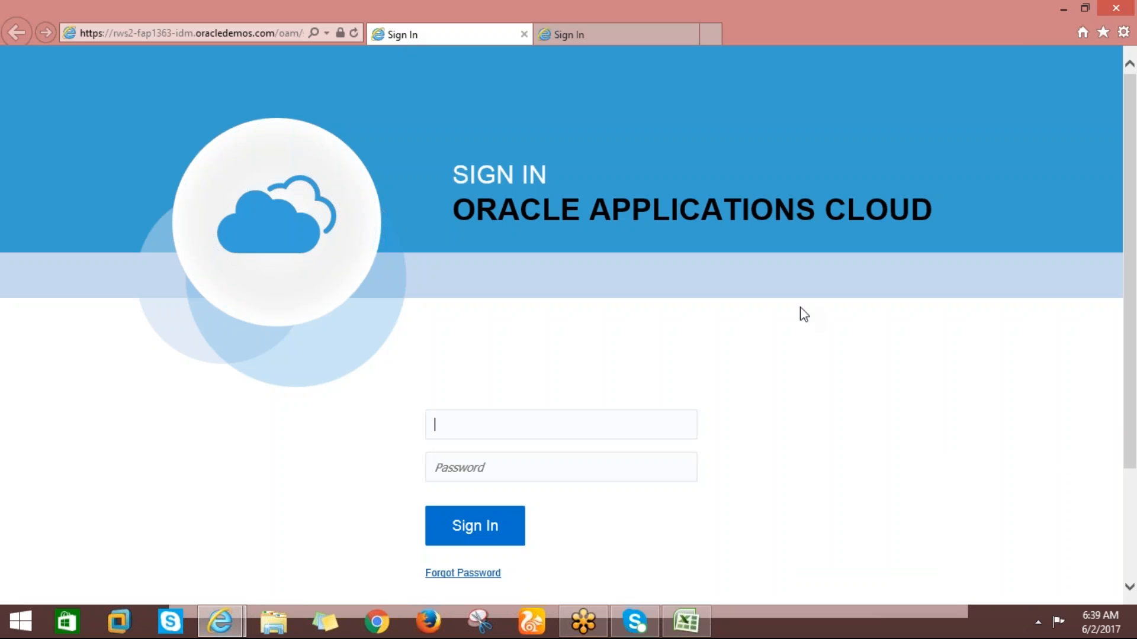
{"action": "left_click", "coordinate": [1131, 432]}
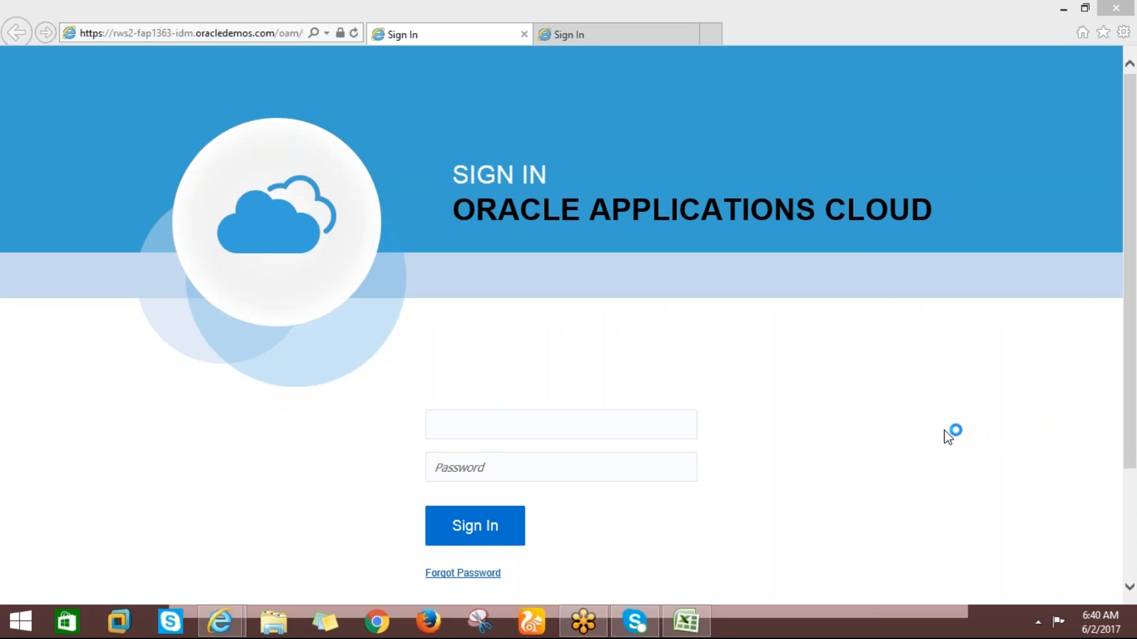
{"action": "left_click", "coordinate": [494, 436]}
{"action": "left_click", "coordinate": [532, 461]}
{"action": "type", "text": "•••••••••"}
{"action": "left_click", "coordinate": [438, 530]}
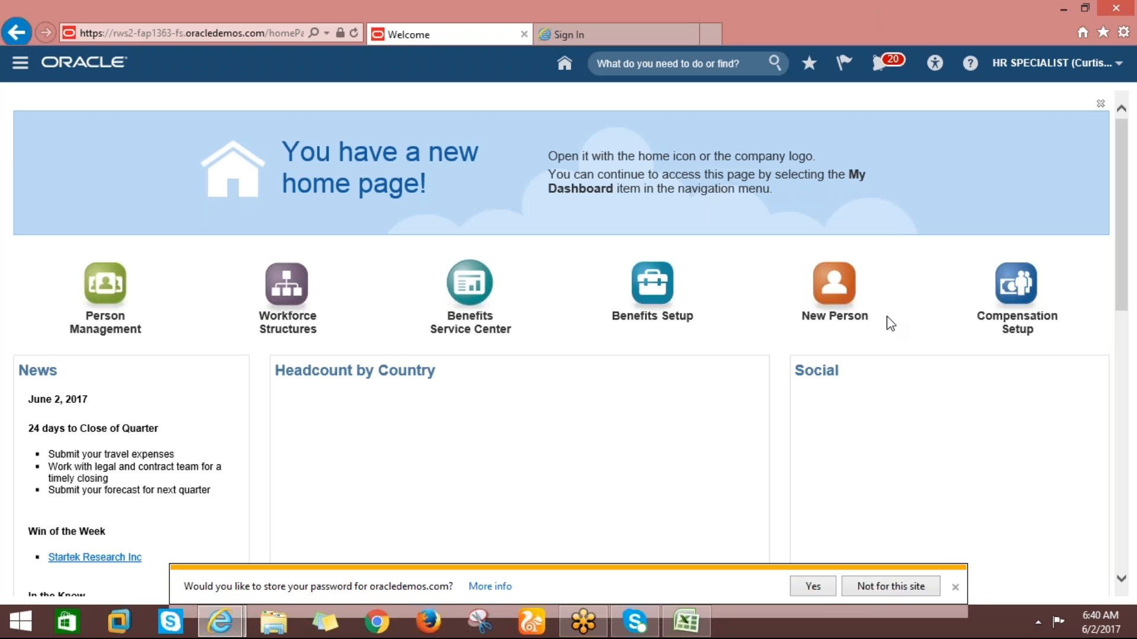
{"action": "left_click", "coordinate": [955, 587]}
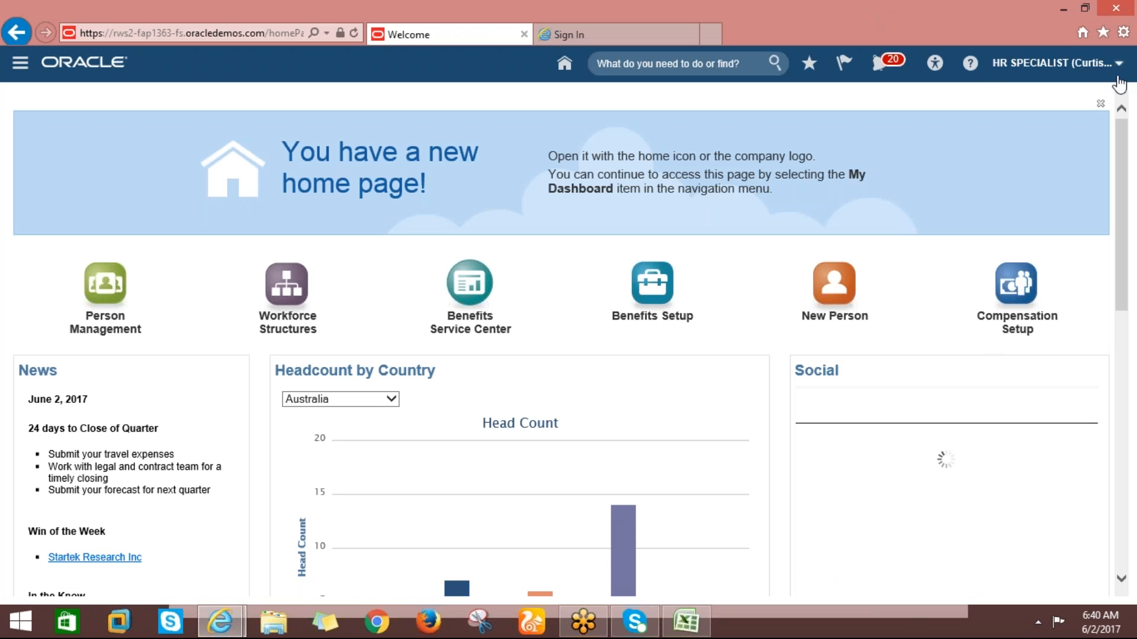
Switch to the HCM workbook and check the first setup tasks, up to "assign business unit business function" in A1
{"action": "left_click", "coordinate": [1115, 67]}
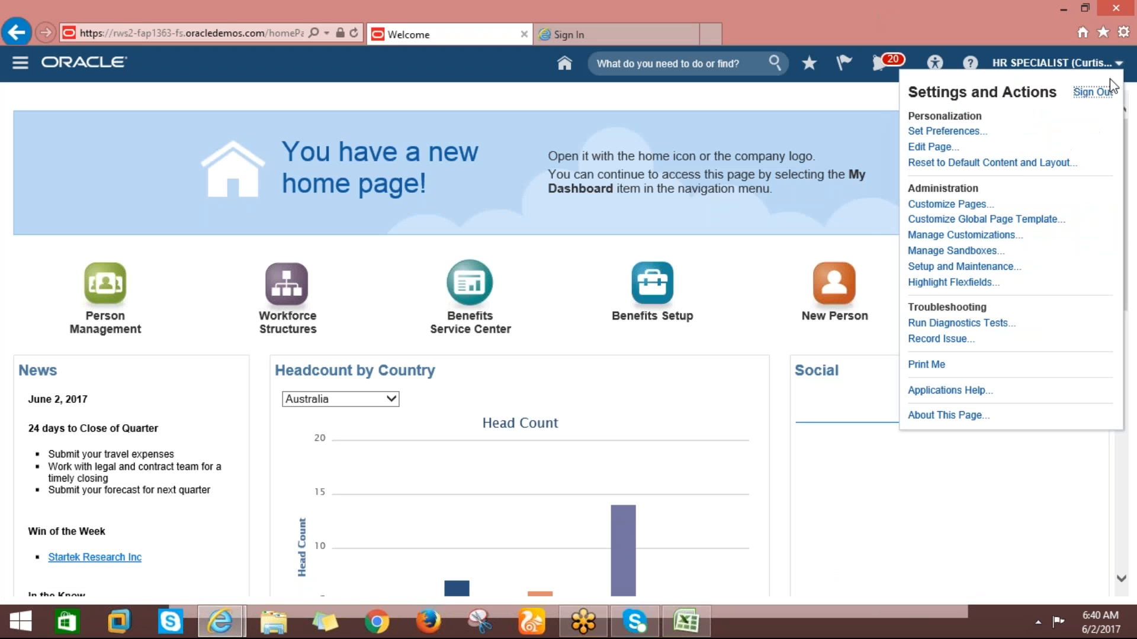
{"action": "left_click", "coordinate": [686, 621]}
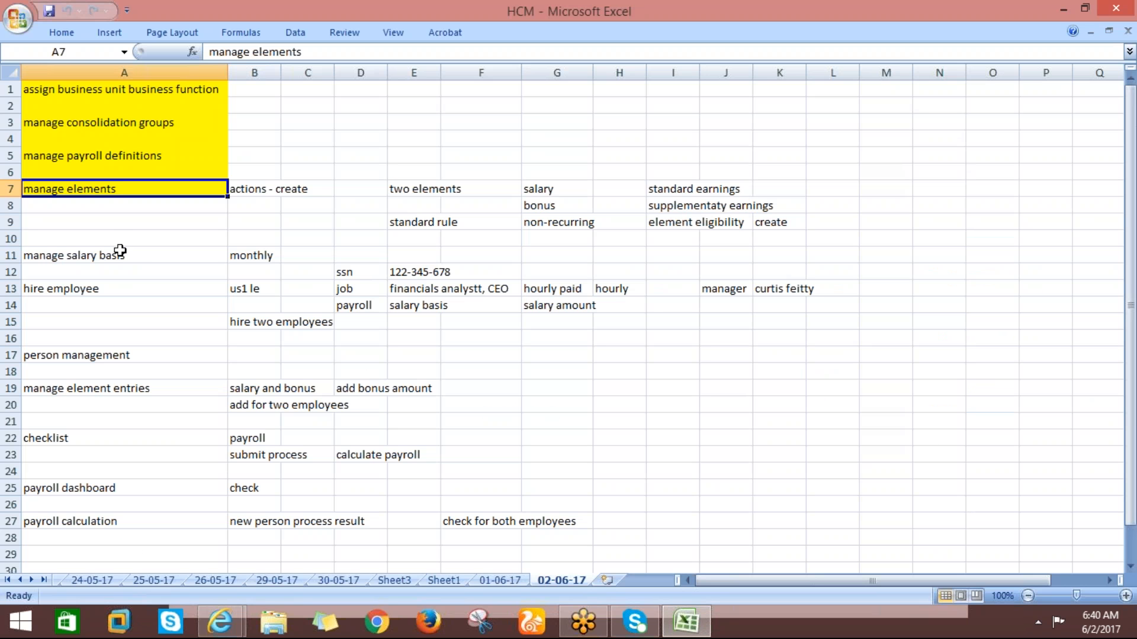
{"action": "left_click", "coordinate": [66, 124]}
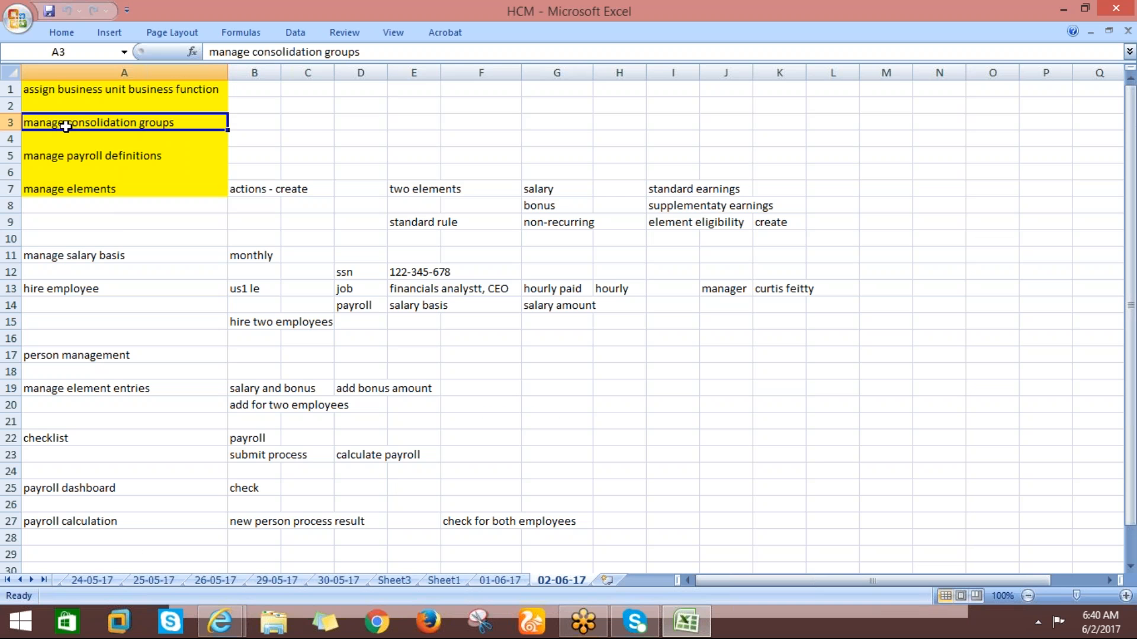
{"action": "key", "text": "Up"}
{"action": "key", "text": "Up"}
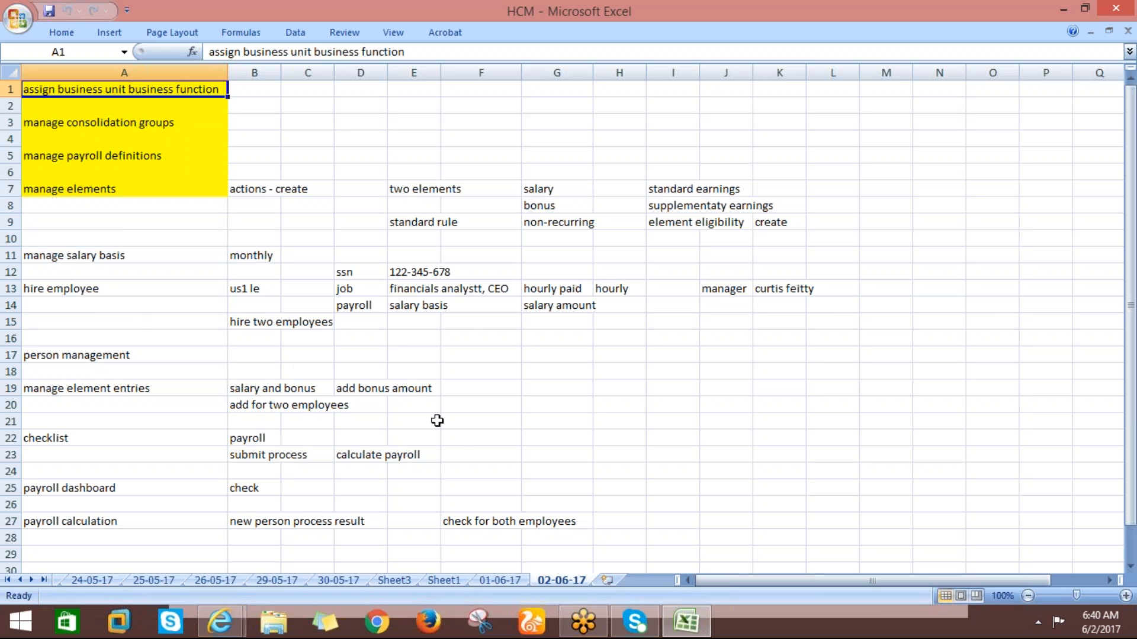
Switch back to the Oracle browser window and open Setup and Maintenance
{"action": "key", "text": "alt+Tab"}
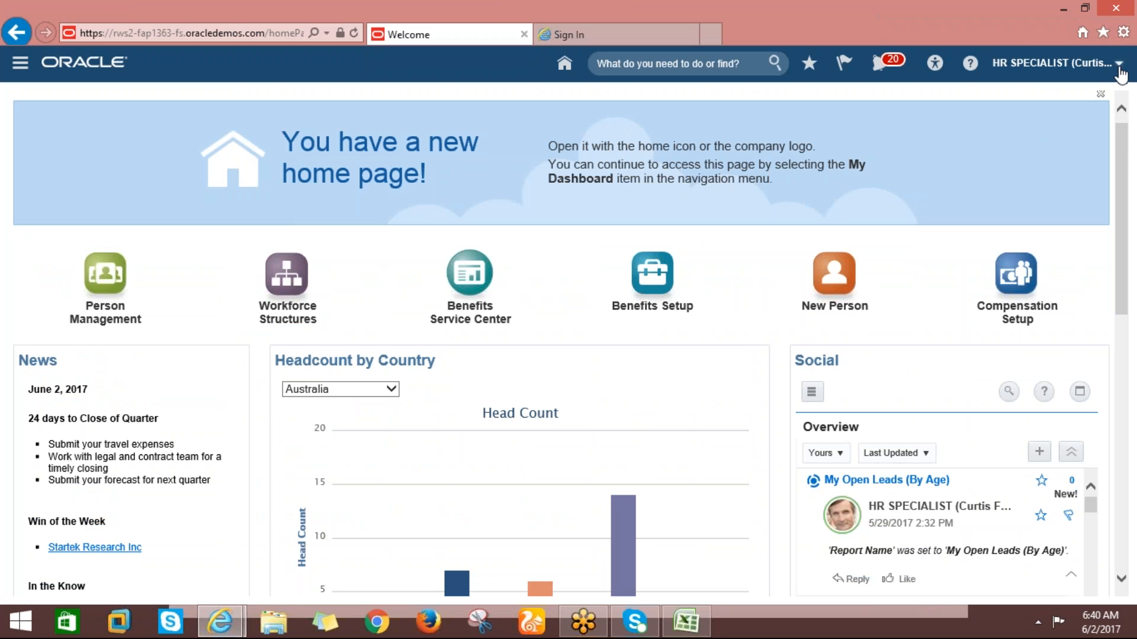
{"action": "left_click", "coordinate": [1119, 66]}
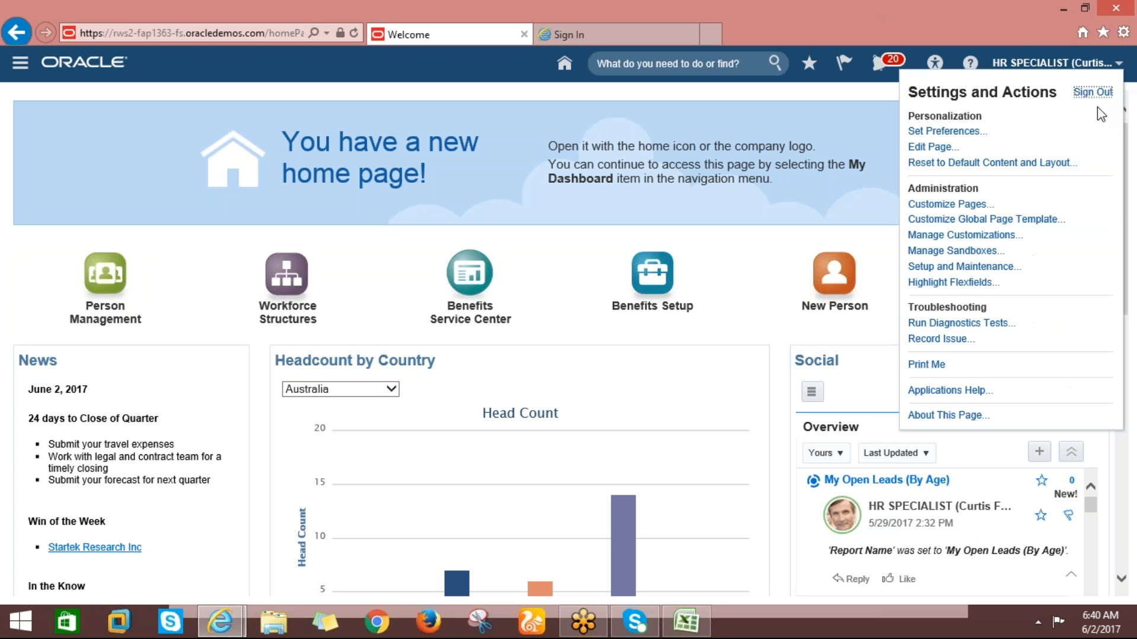
{"action": "left_click", "coordinate": [957, 268]}
{"action": "key", "text": "alt+Tab"}
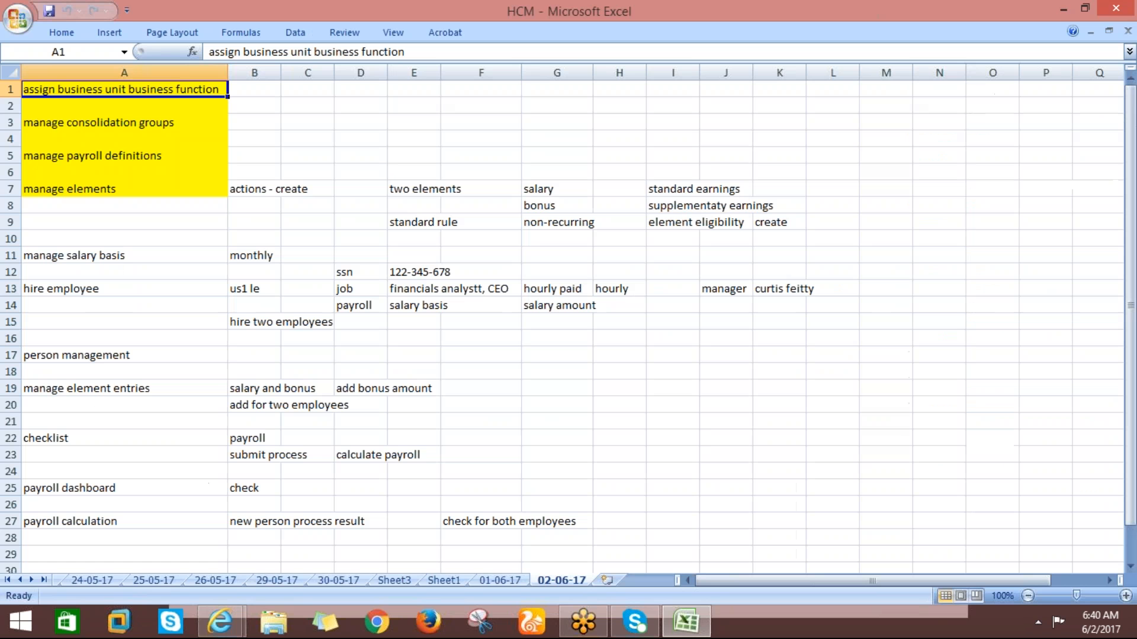
{"action": "key", "text": "alt+Tab"}
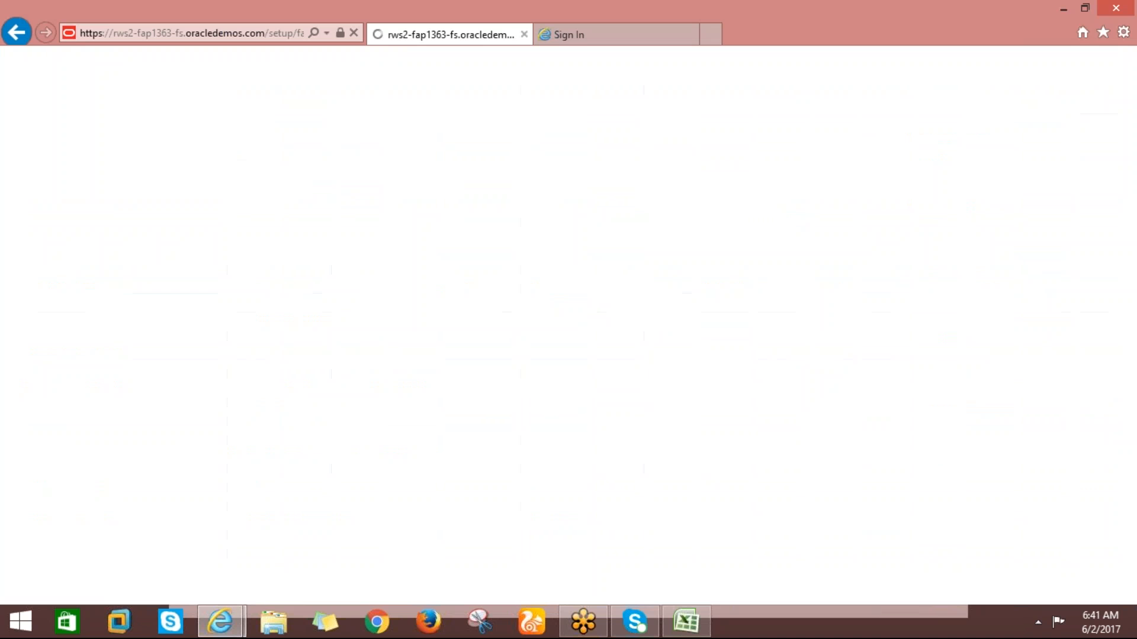
In the HCM workbook, find the "manage legislative data group" task on the 30-05-17 sheet and select its cell
{"action": "key", "text": "alt+Tab"}
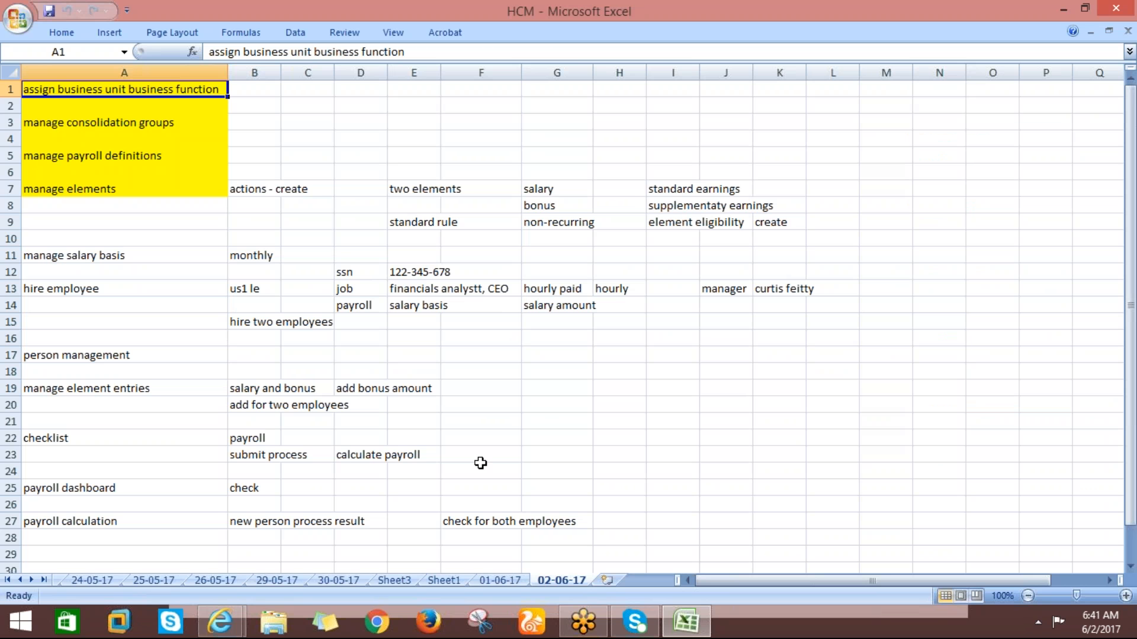
{"action": "left_click", "coordinate": [500, 580]}
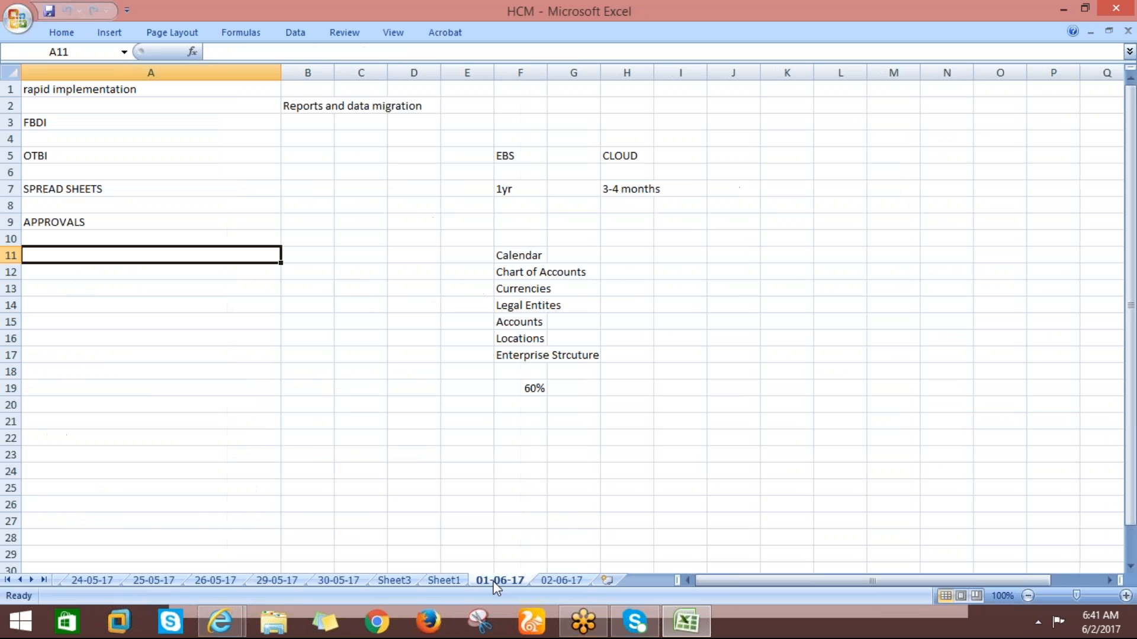
{"action": "left_click", "coordinate": [445, 578]}
{"action": "left_click", "coordinate": [347, 580]}
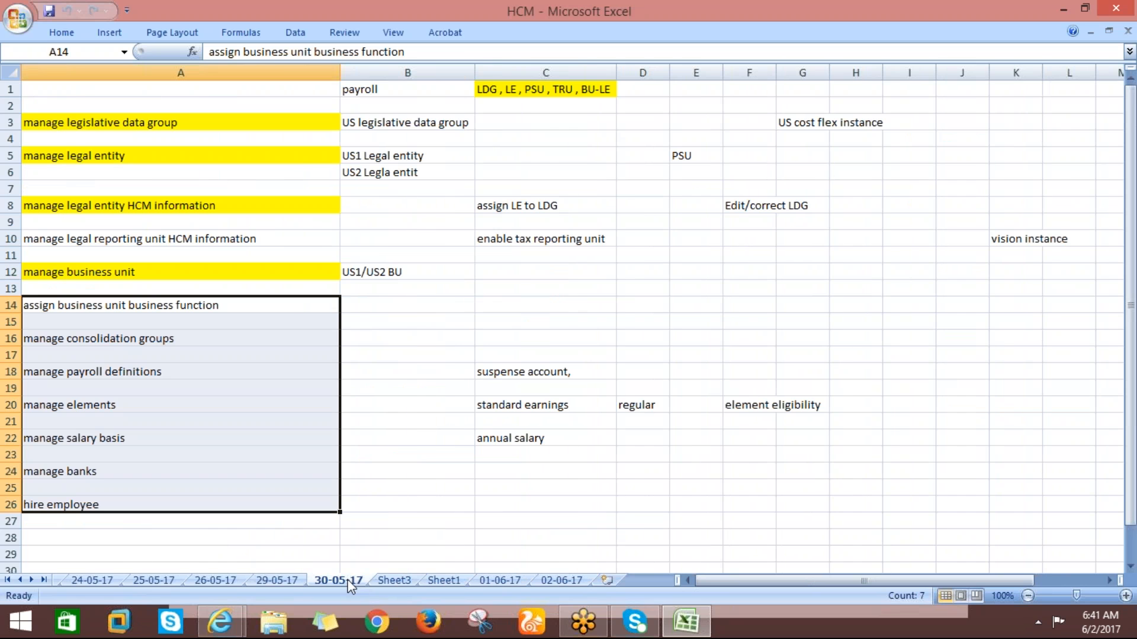
{"action": "left_click", "coordinate": [127, 126]}
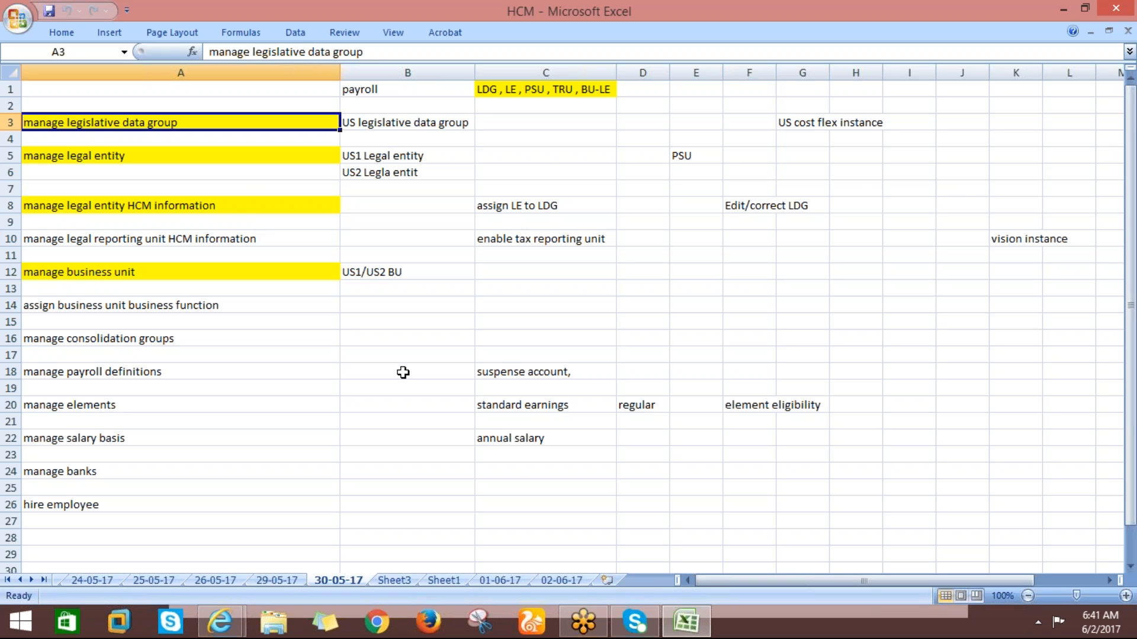
Switch to Setup and Maintenance in the browser and browse the offerings to Workforce Deployment
{"action": "key", "text": "alt+Tab"}
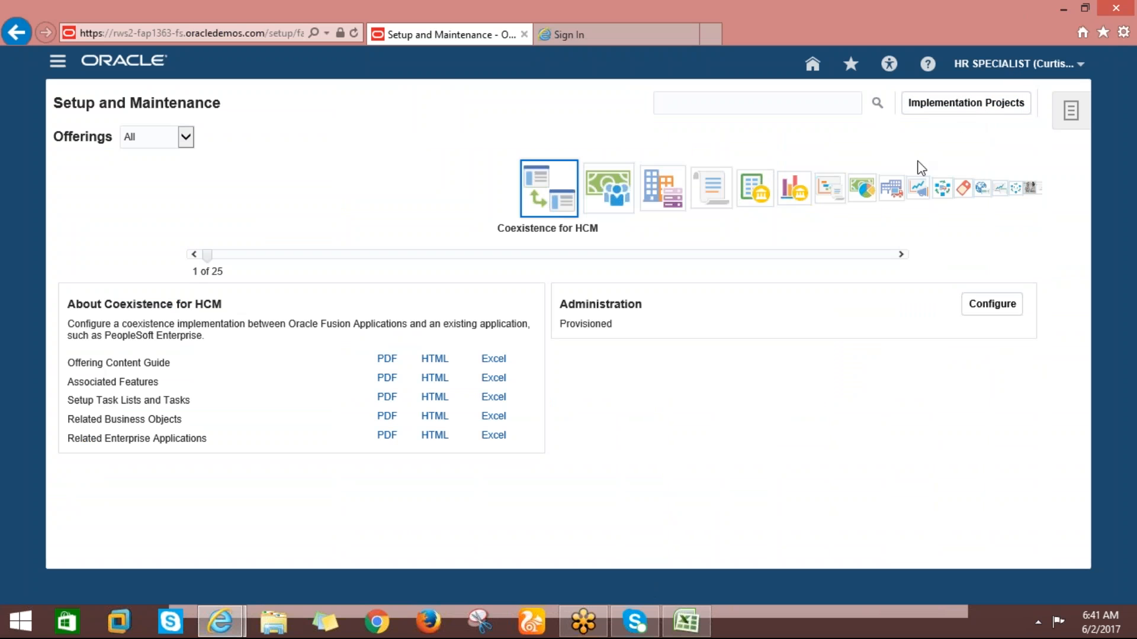
{"action": "left_click", "coordinate": [1016, 188]}
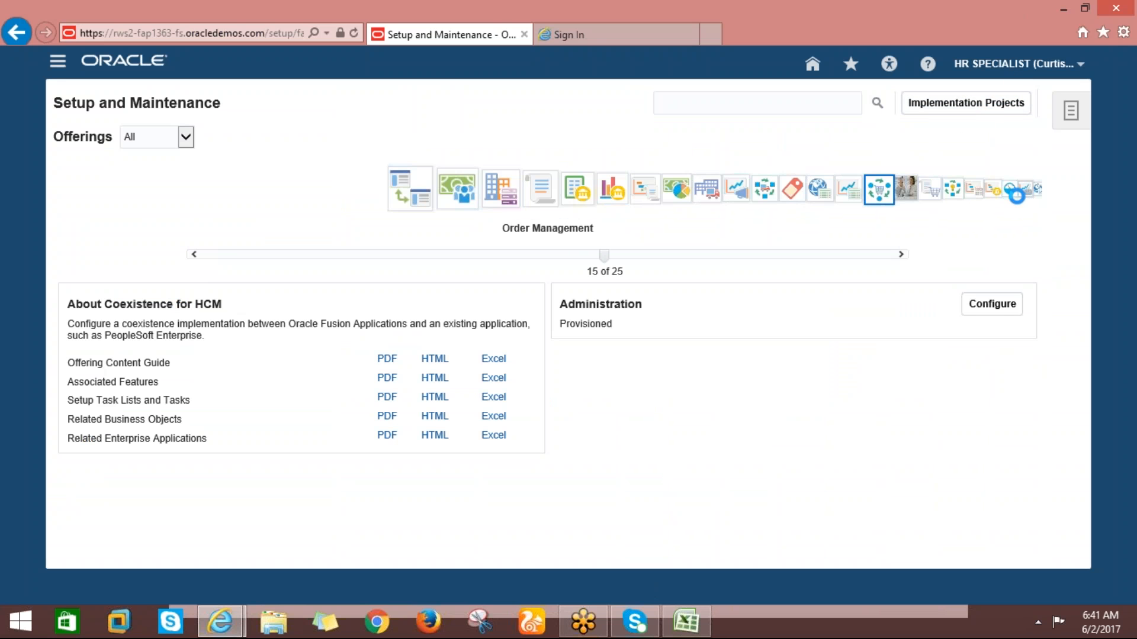
{"action": "left_click", "coordinate": [942, 190]}
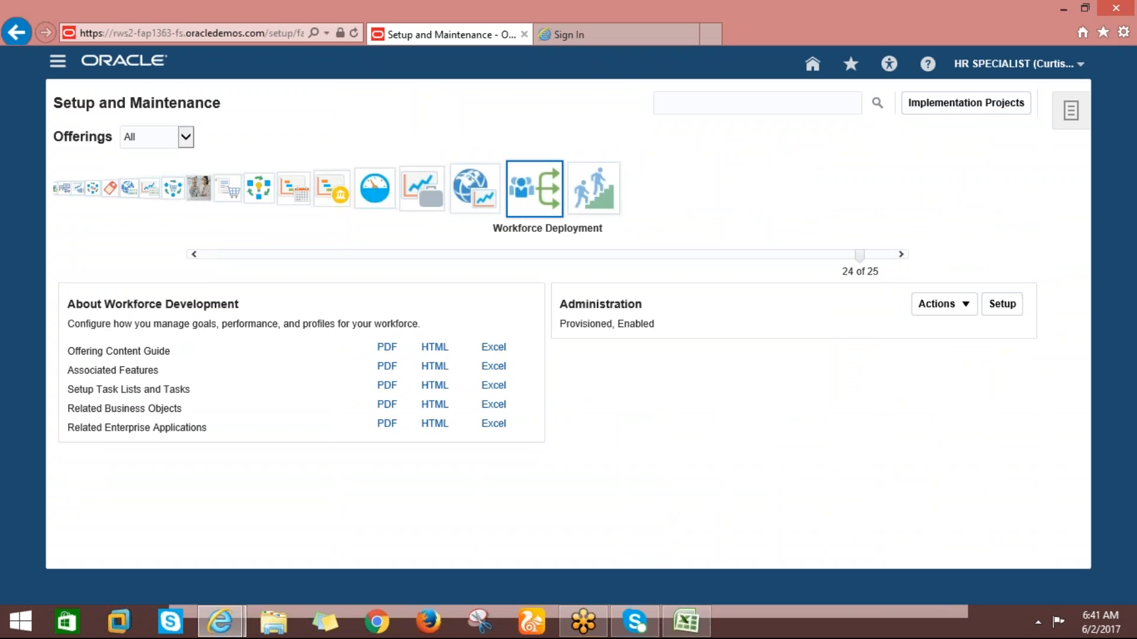
Copy "manage legislative data group" from the workbook and search for it in Setup and Maintenance
{"action": "key", "text": "alt+Tab"}
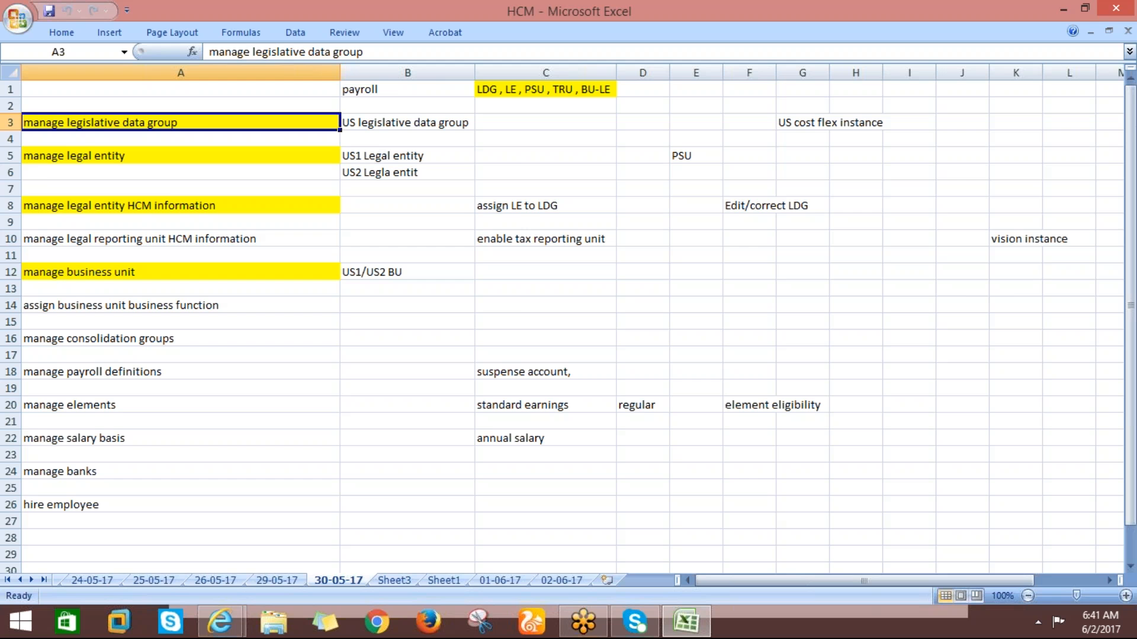
{"action": "key", "text": "ctrl+c"}
{"action": "key", "text": "alt+Tab"}
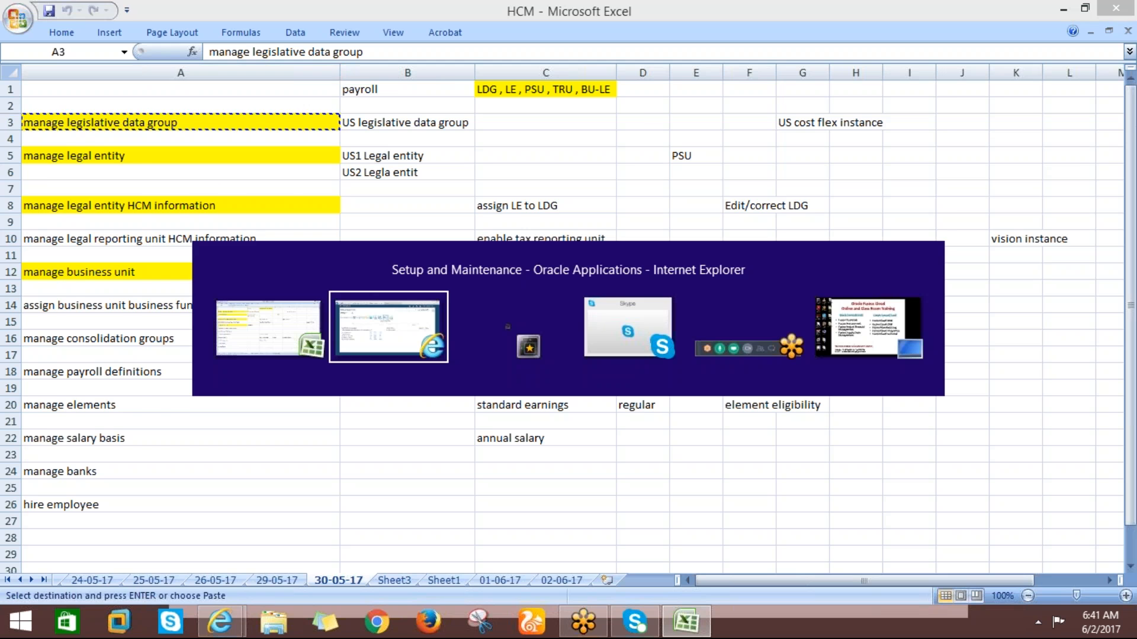
{"action": "left_click", "coordinate": [670, 106]}
{"action": "key", "text": "ctrl+v"}
Open the Manage Legislative Data Groups task from the search results
{"action": "key", "text": "alt+Tab"}
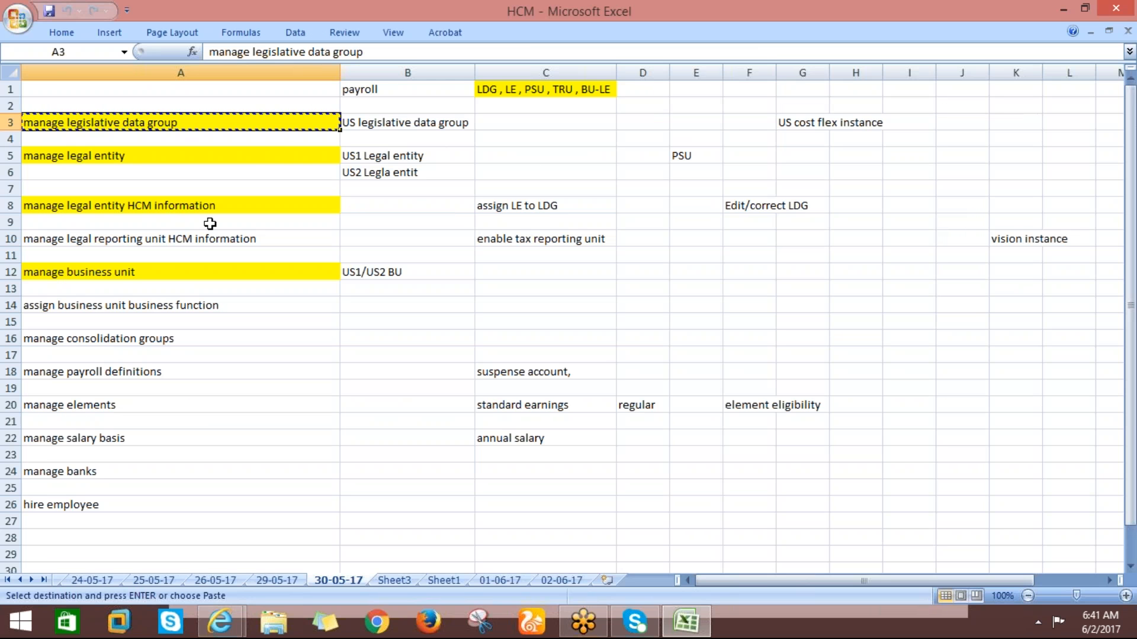
{"action": "key", "text": "alt+Tab"}
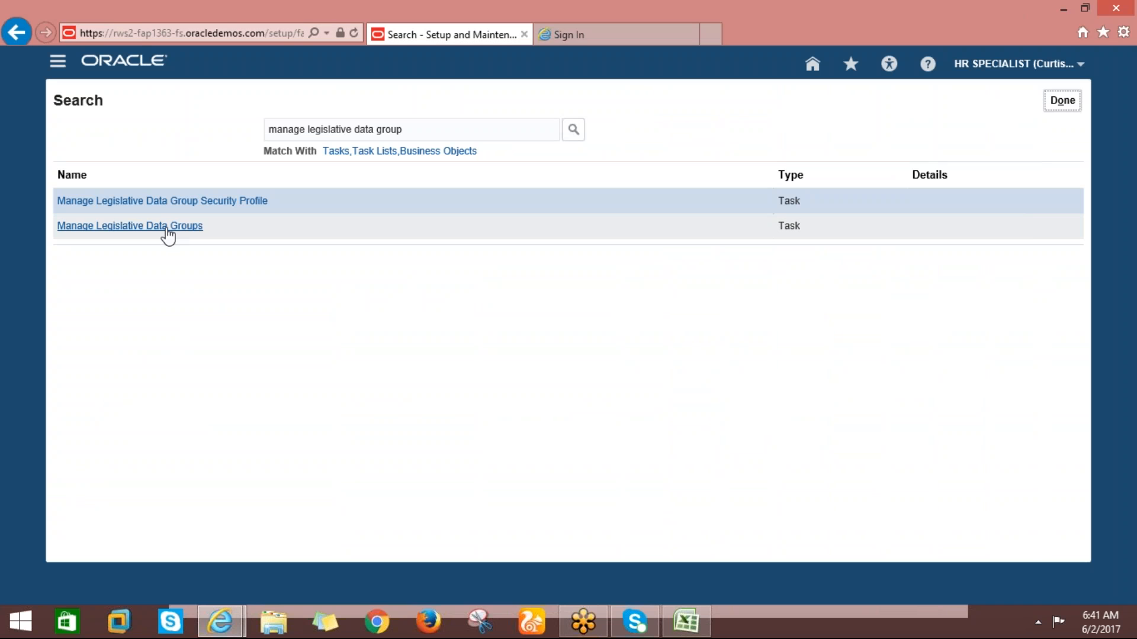
{"action": "left_click", "coordinate": [166, 230]}
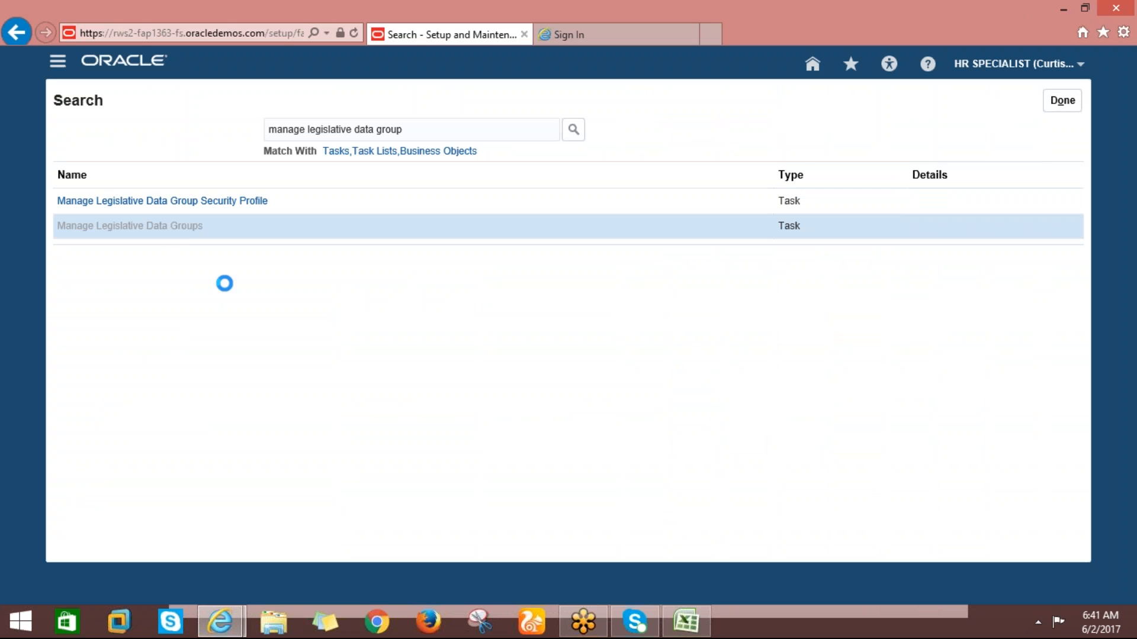
Copy "US legislative data group" from the HCM workbook and search for it by name in Manage Legislative Data Groups
{"action": "key", "text": "alt+Tab"}
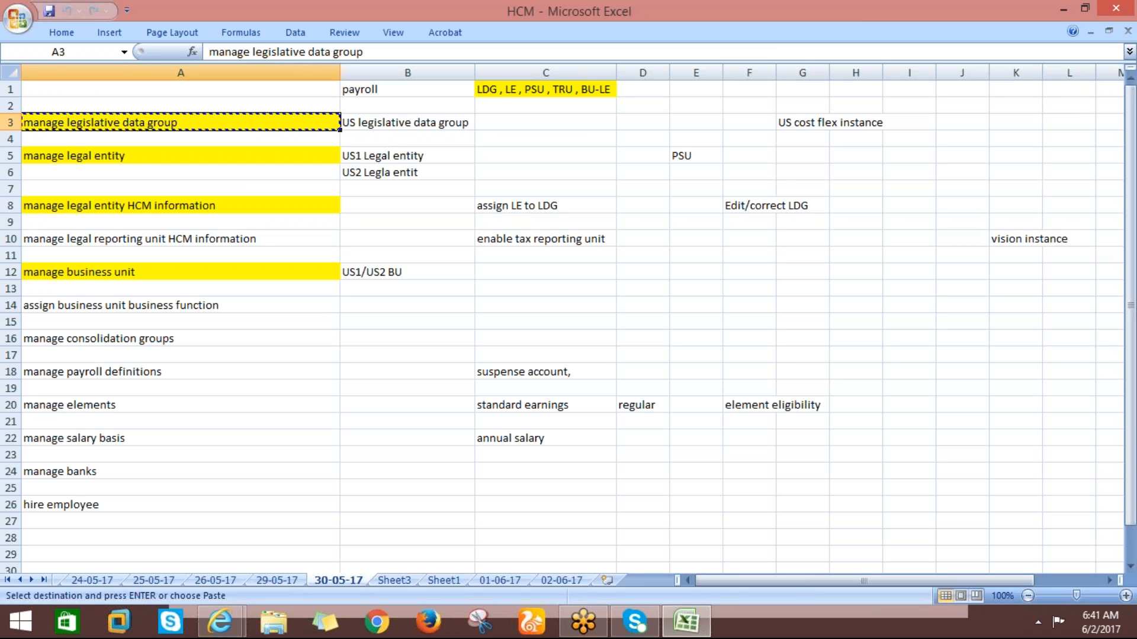
{"action": "key", "text": "alt+Tab"}
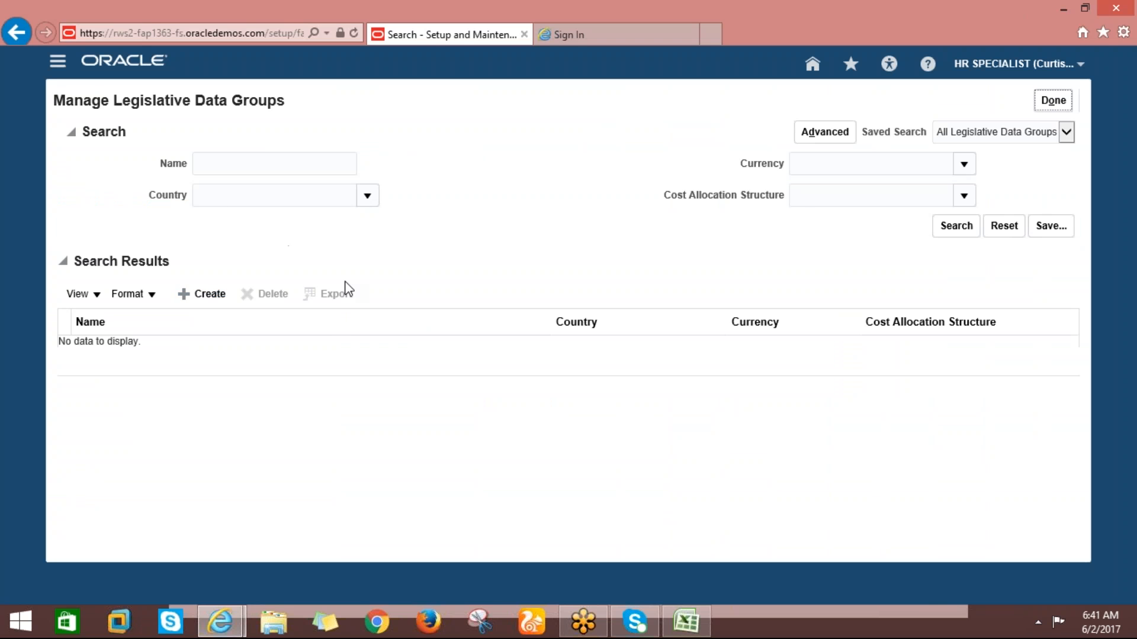
{"action": "key", "text": "alt+Tab"}
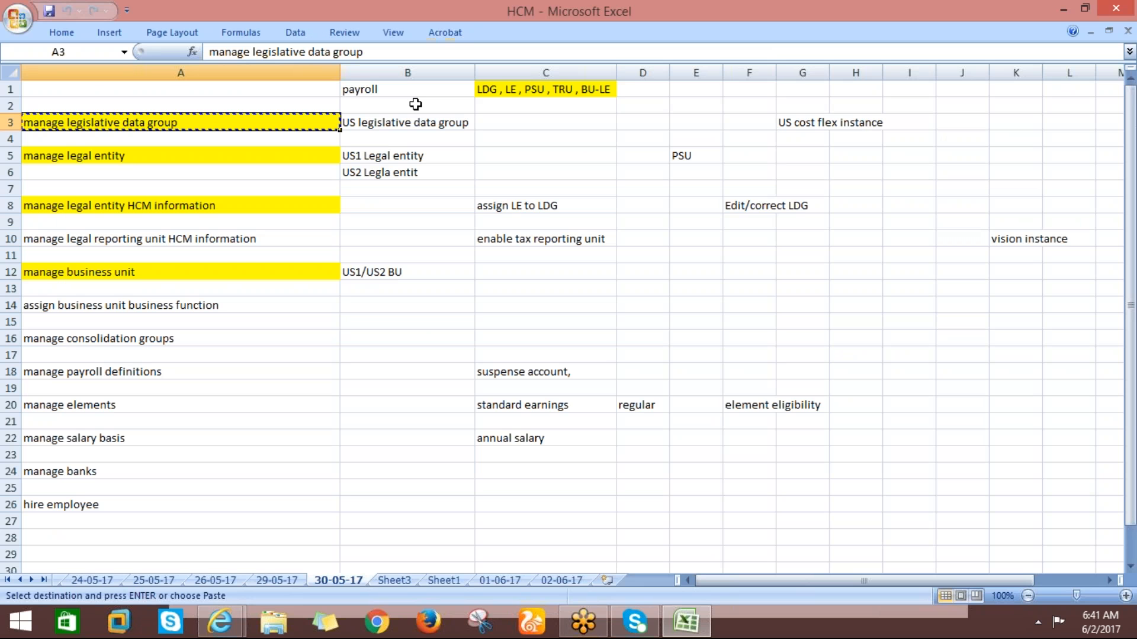
{"action": "left_click", "coordinate": [373, 122]}
{"action": "key", "text": "ctrl+c"}
{"action": "key", "text": "alt+Tab"}
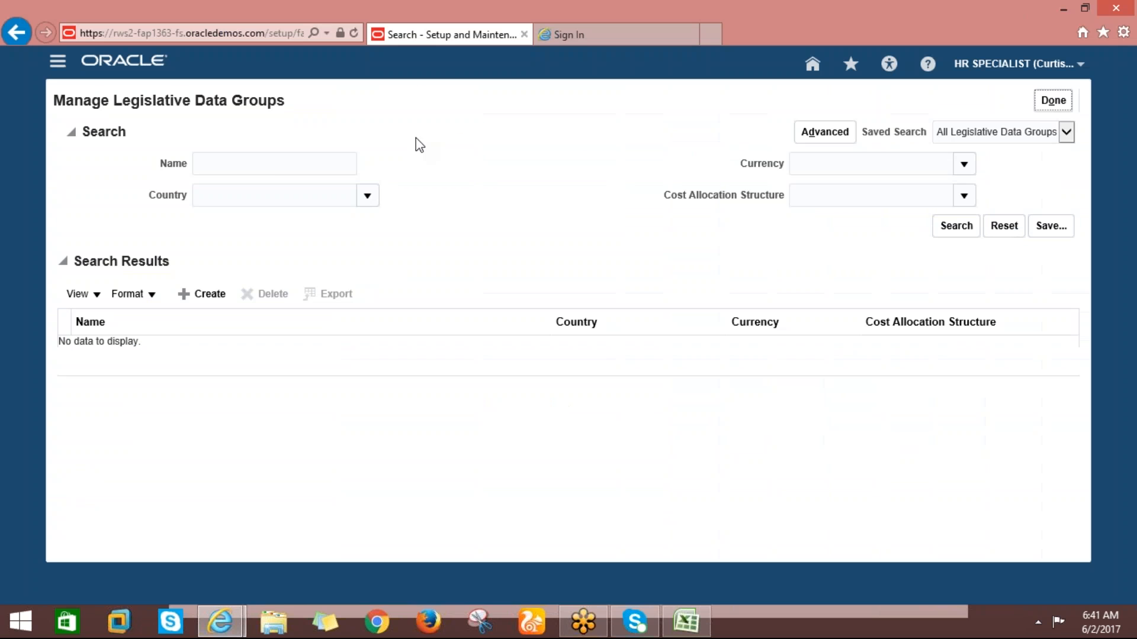
{"action": "left_click", "coordinate": [269, 170]}
{"action": "key", "text": "ctrl+v"}
{"action": "left_click", "coordinate": [955, 228]}
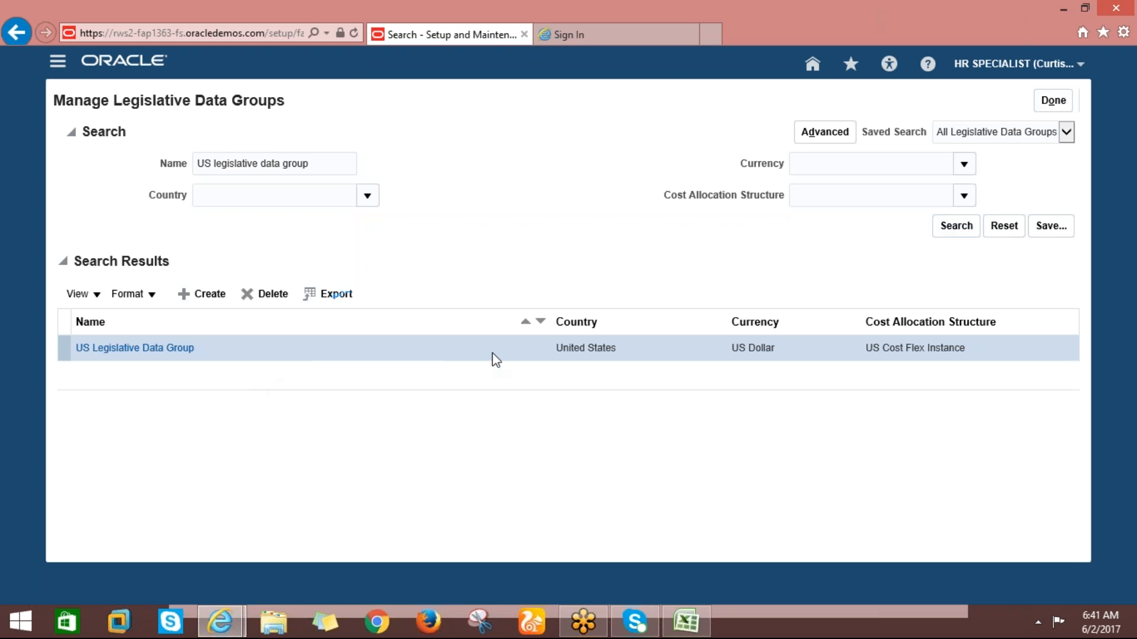
Copy "manage legal entity" from the HCM workbook and leave the legislative data group pages to return to Setup and Maintenance
{"action": "key", "text": "alt+Tab"}
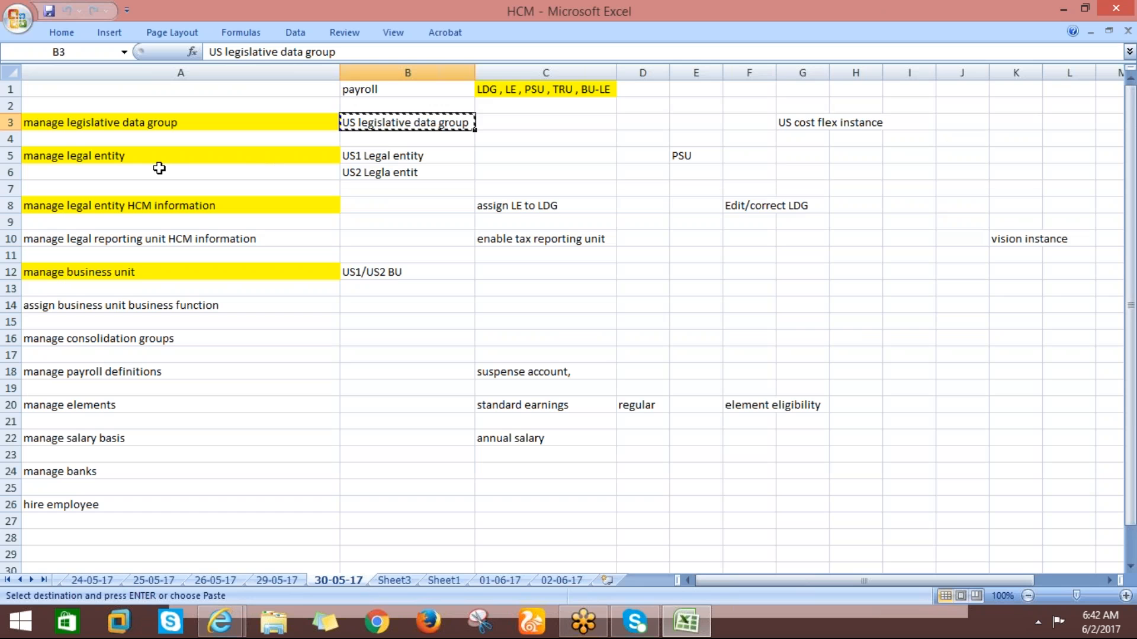
{"action": "left_click", "coordinate": [145, 158]}
{"action": "key", "text": "ctrl+c"}
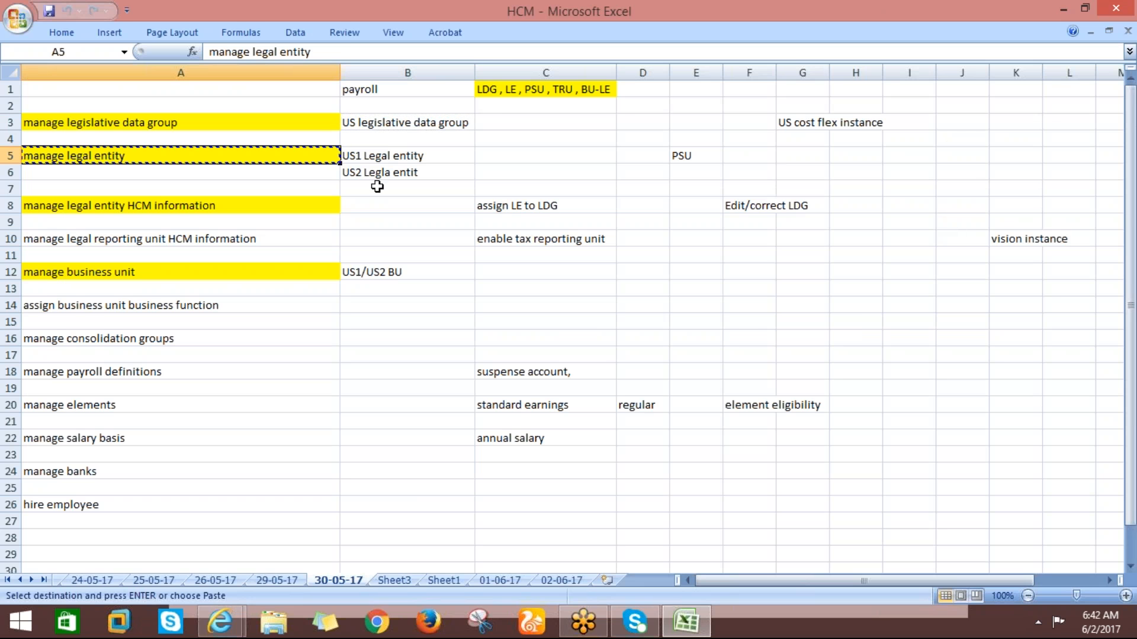
{"action": "key", "text": "alt+Tab"}
{"action": "left_click", "coordinate": [1054, 100]}
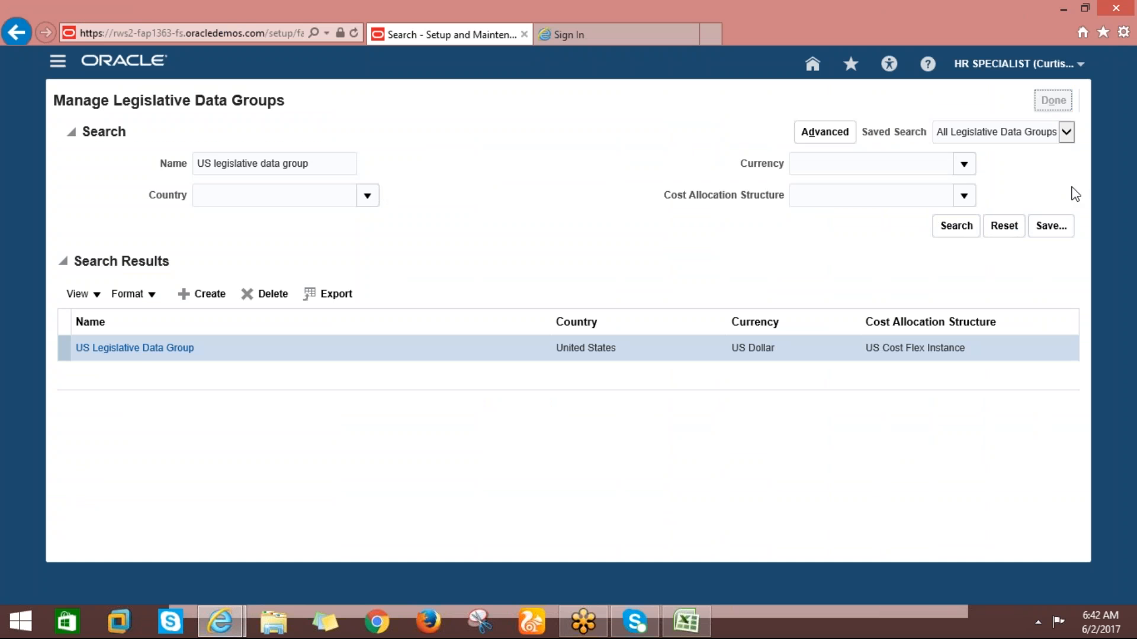
{"action": "key", "text": "alt+Tab"}
{"action": "key", "text": "alt+Tab"}
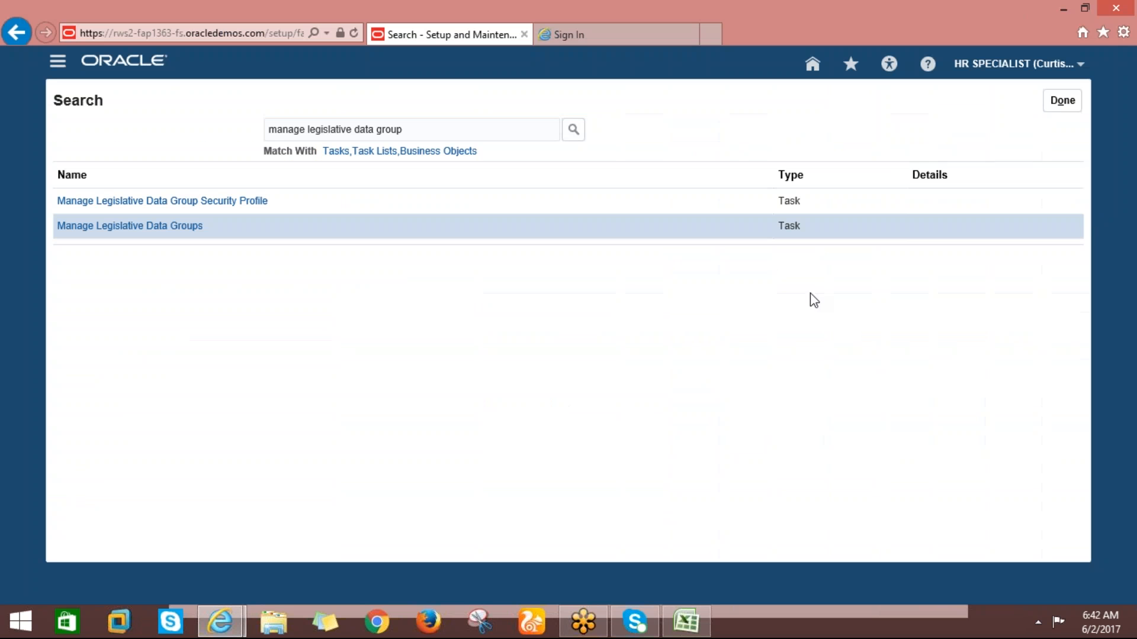
{"action": "left_click", "coordinate": [1060, 101]}
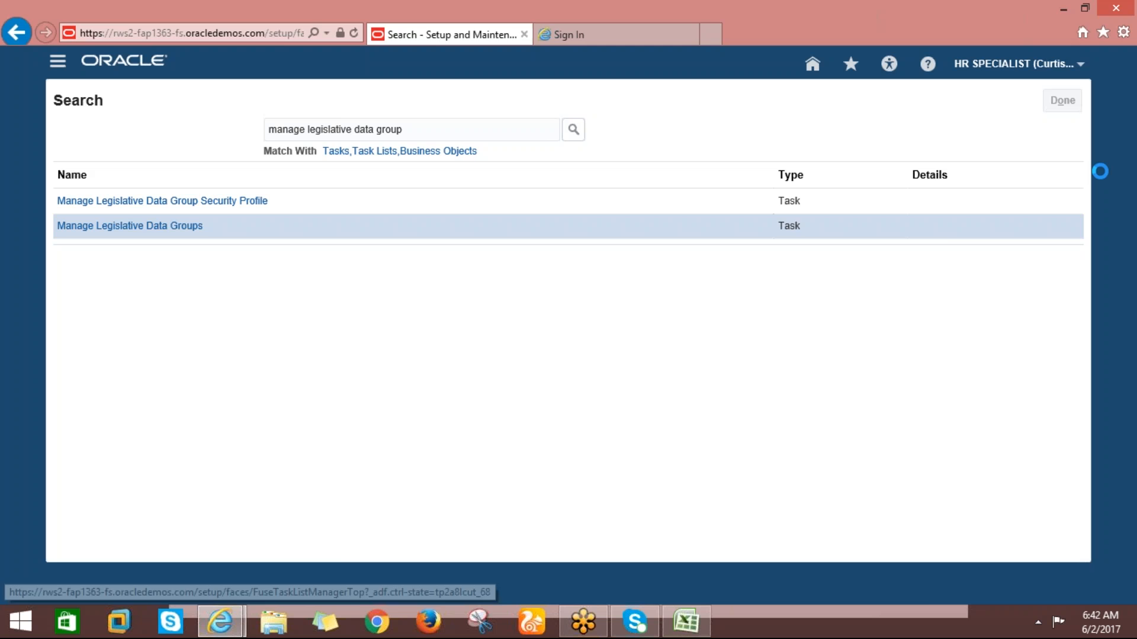
{"action": "key", "text": "alt+Tab"}
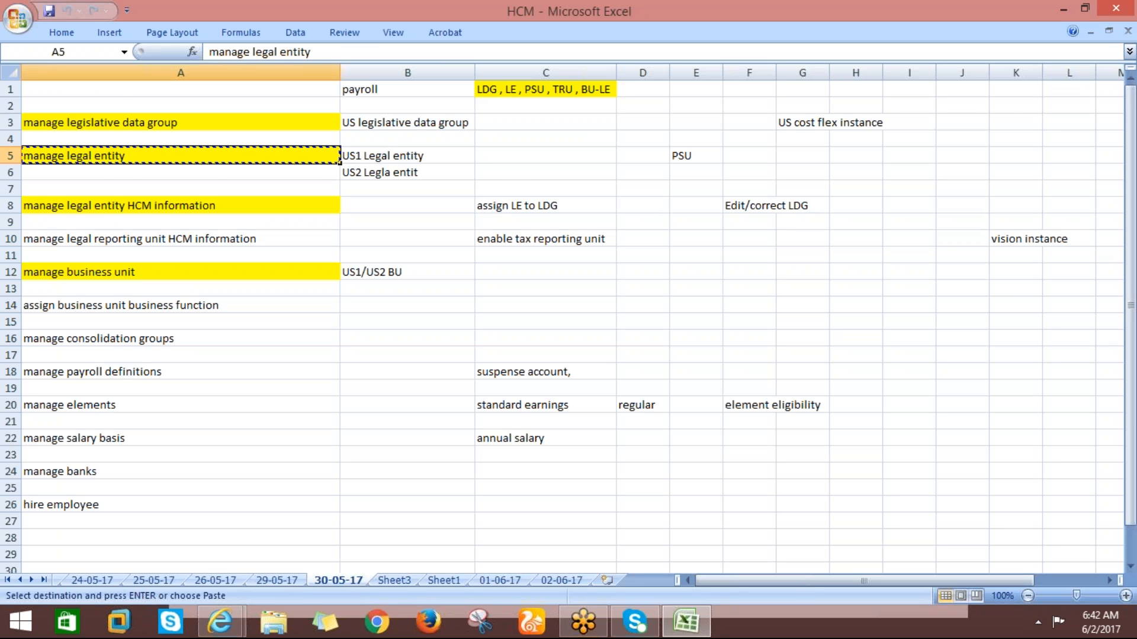
{"action": "key", "text": "alt+Tab"}
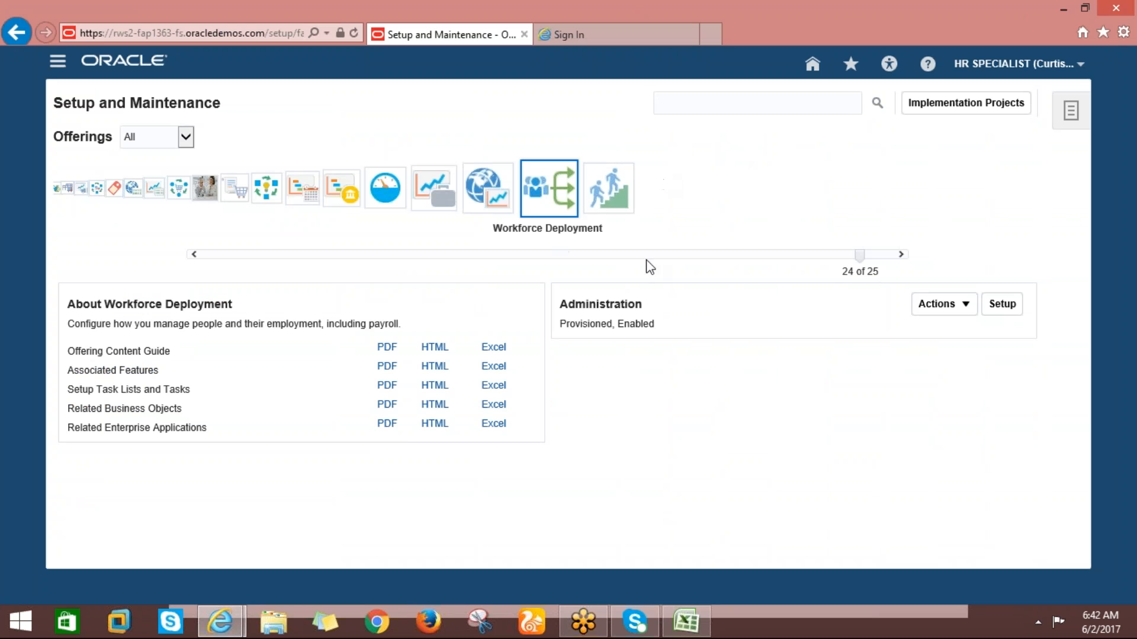
Open the Workforce Deployment setup, search its tasks for "manage legal entity" and go to the Manage Legal Entity task
{"action": "left_click", "coordinate": [1014, 308]}
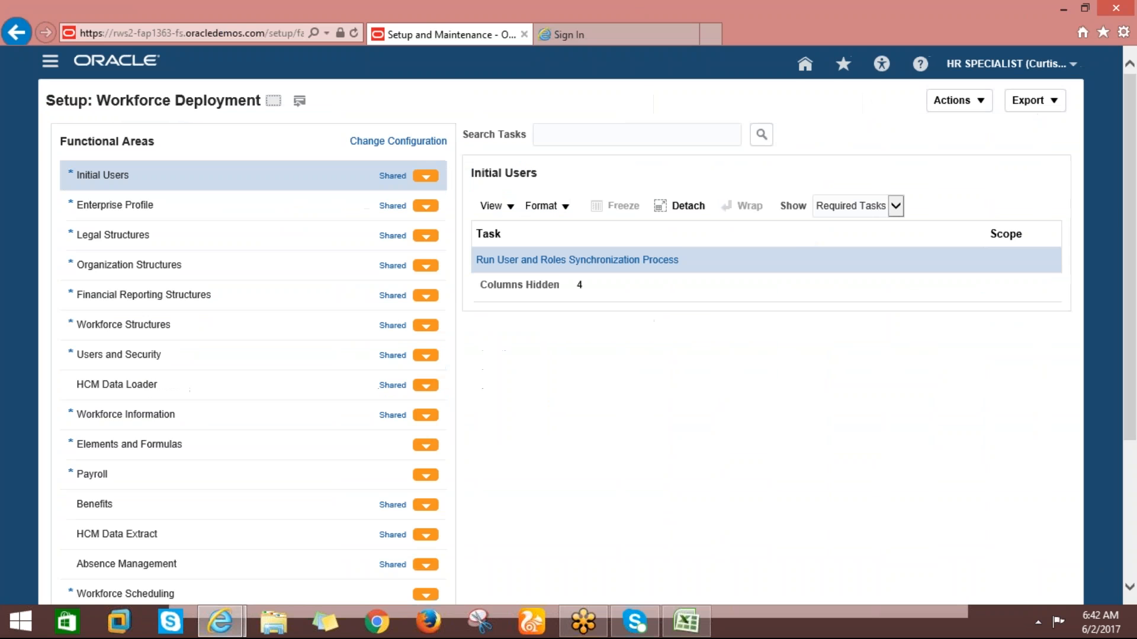
{"action": "left_click", "coordinate": [562, 135]}
{"action": "key", "text": "ctrl+v"}
{"action": "left_click", "coordinate": [760, 134]}
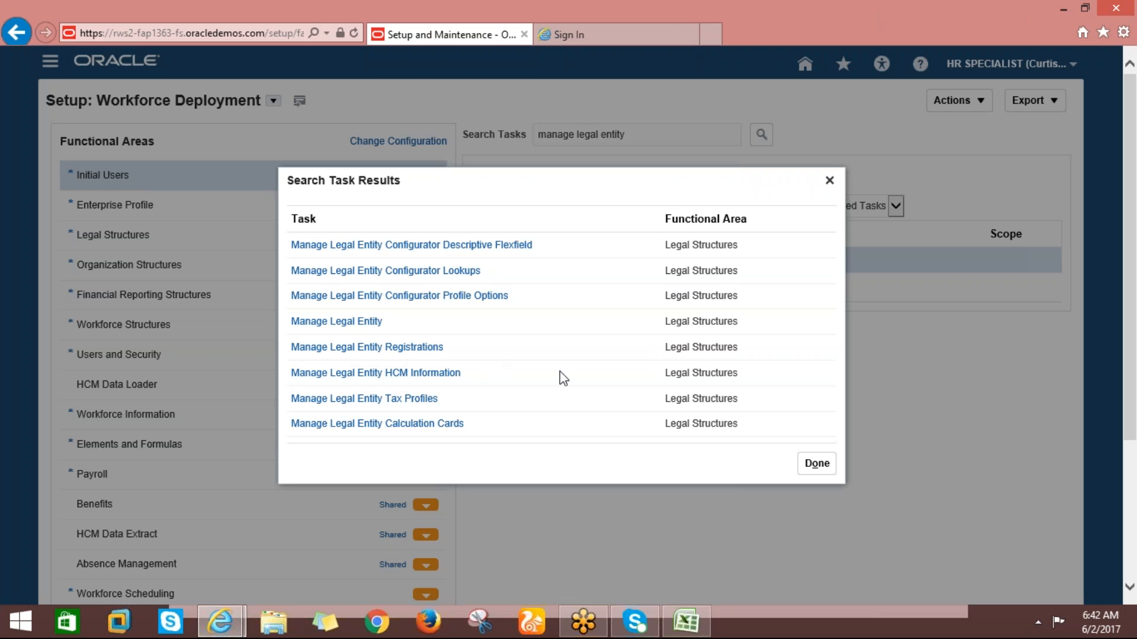
{"action": "left_click", "coordinate": [336, 322]}
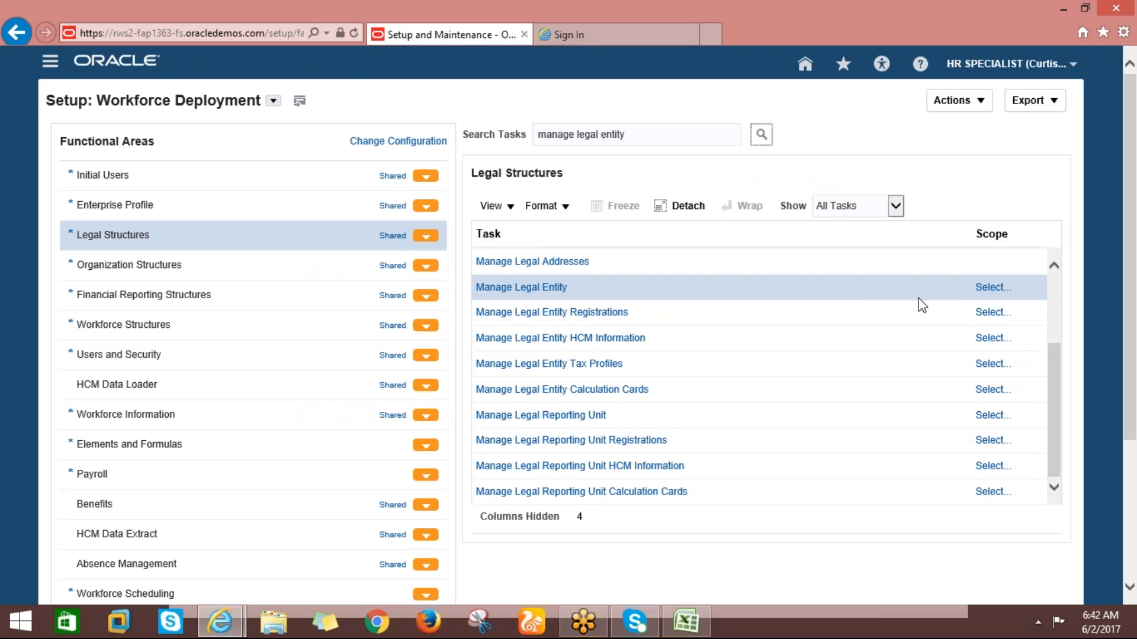
Open the scope selection for Manage Legal Entity Registrations and apply it with Select and Add as the legal entity
{"action": "left_click", "coordinate": [930, 308]}
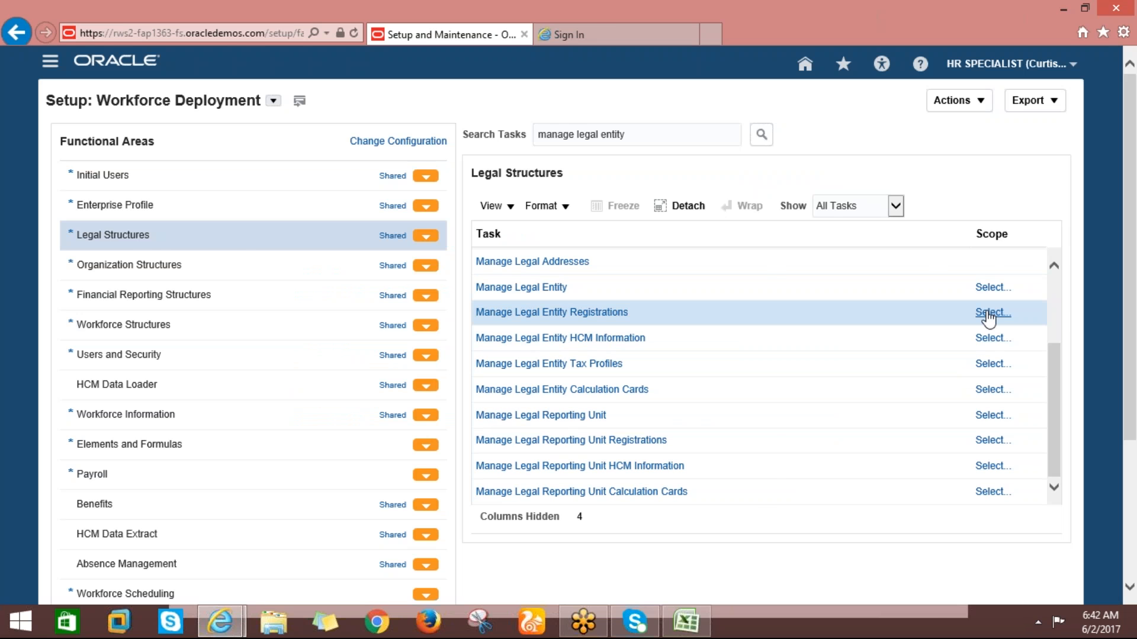
{"action": "key", "text": "alt+Tab"}
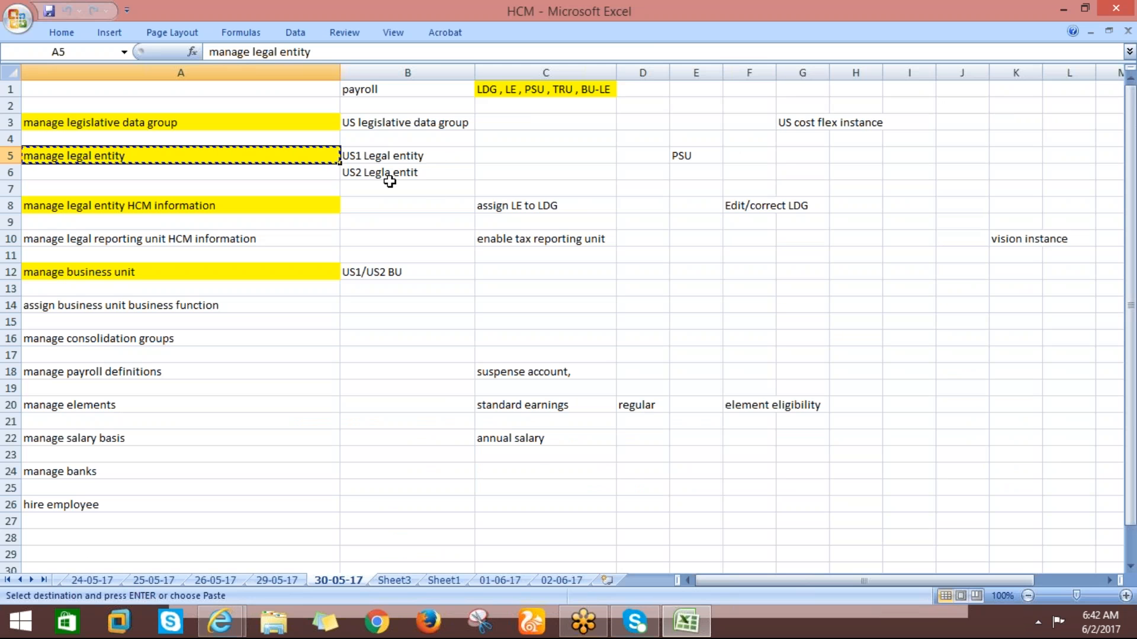
{"action": "key", "text": "alt+Tab"}
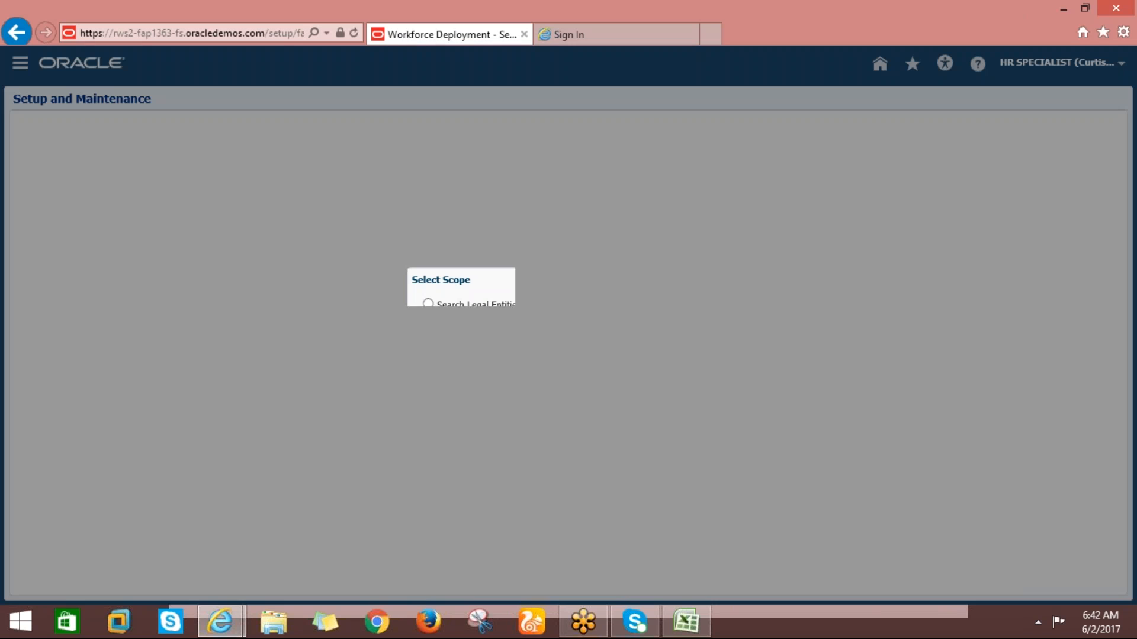
{"action": "left_click", "coordinate": [568, 342]}
{"action": "left_click", "coordinate": [557, 359]}
{"action": "left_click", "coordinate": [614, 360]}
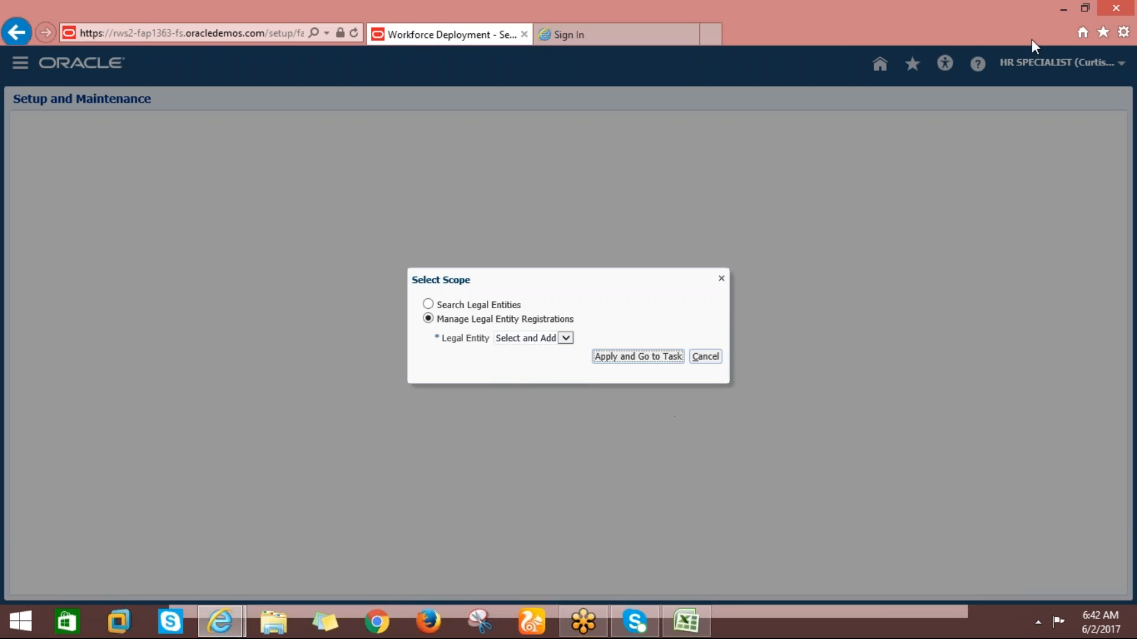
{"action": "left_click", "coordinate": [1052, 26]}
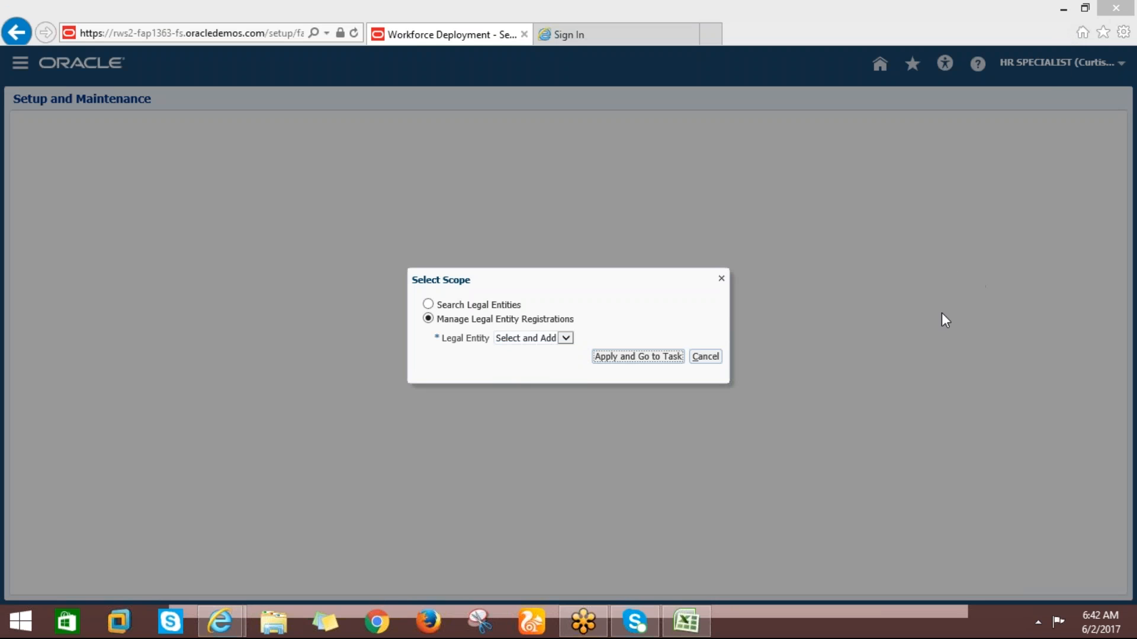
{"action": "left_click", "coordinate": [897, 327]}
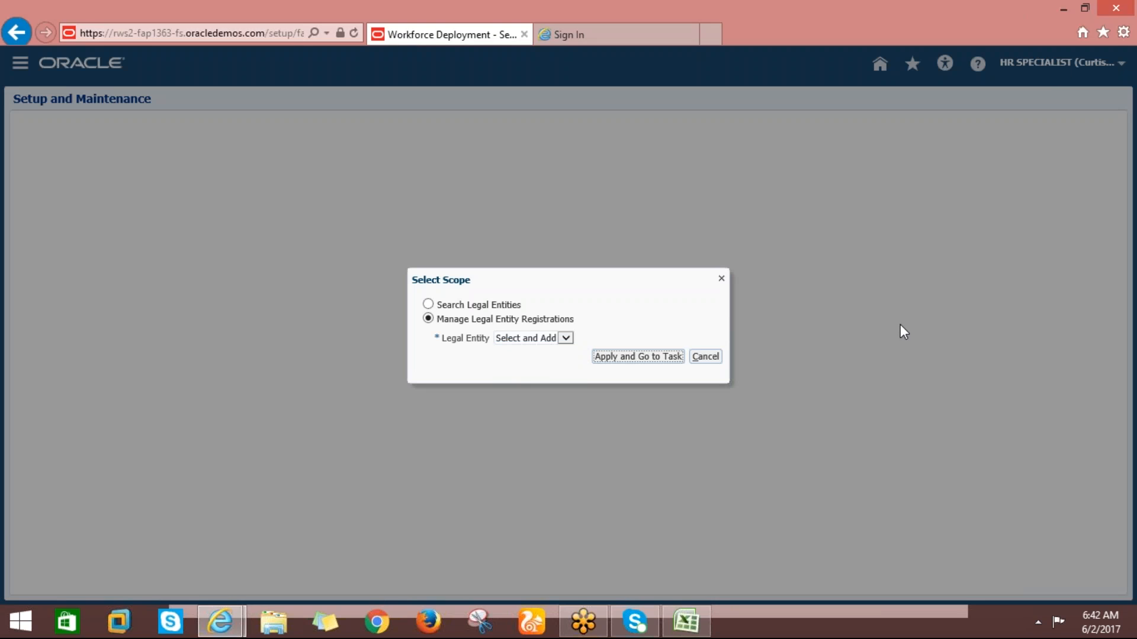
{"action": "left_click", "coordinate": [638, 356]}
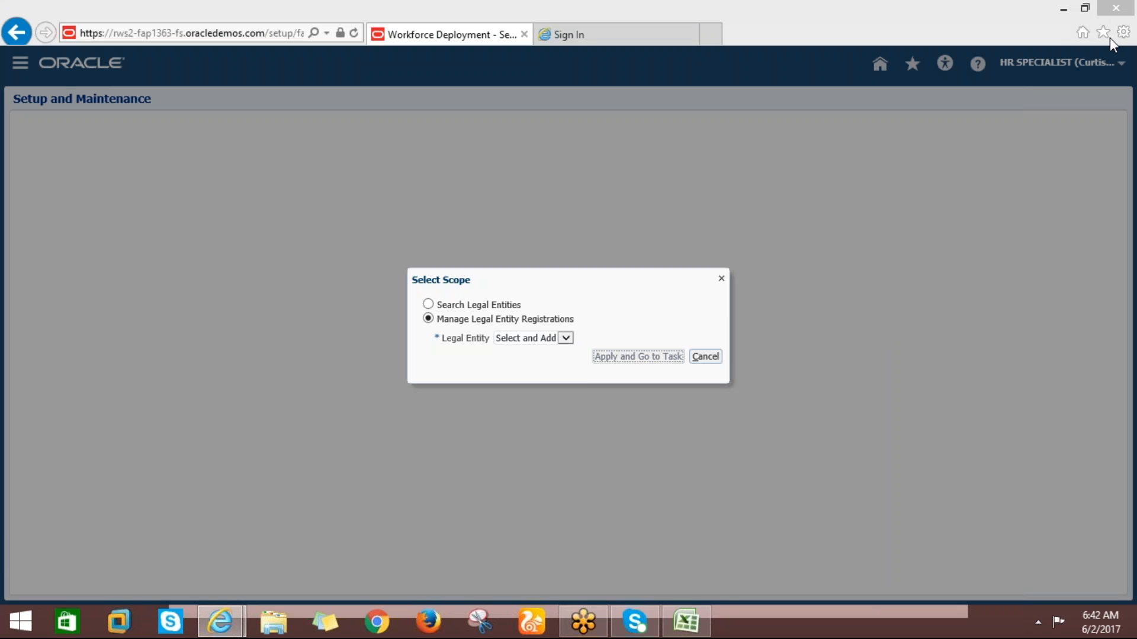
{"action": "left_click", "coordinate": [703, 361]}
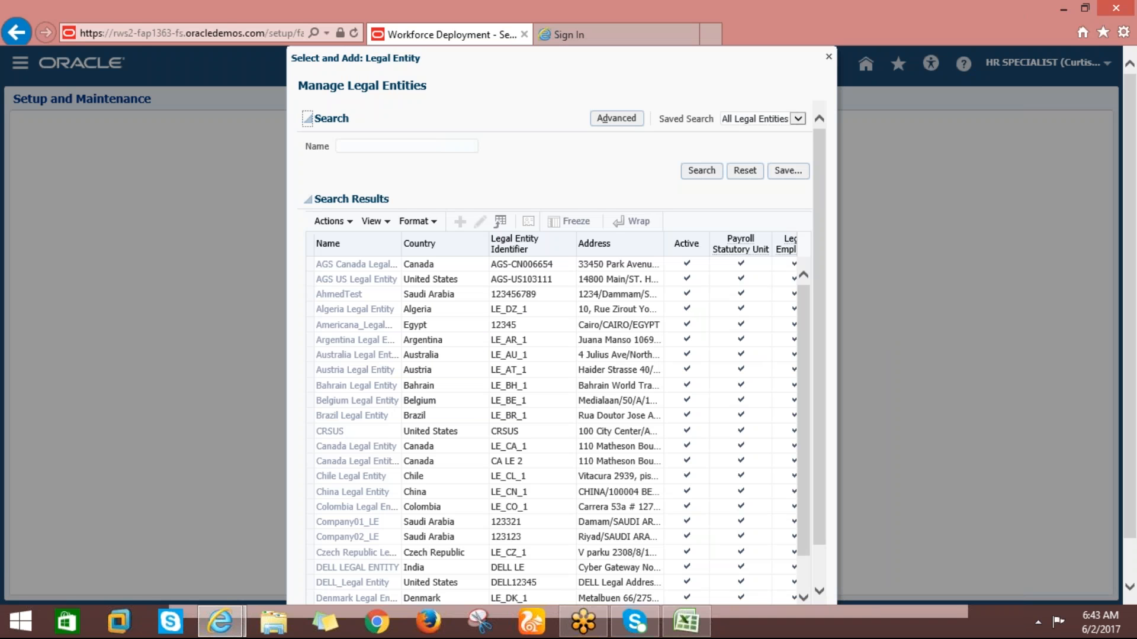
Search the legal entities for "us1", set US1 Legal Entity as the scope and close its registrations page
{"action": "left_click", "coordinate": [352, 147]}
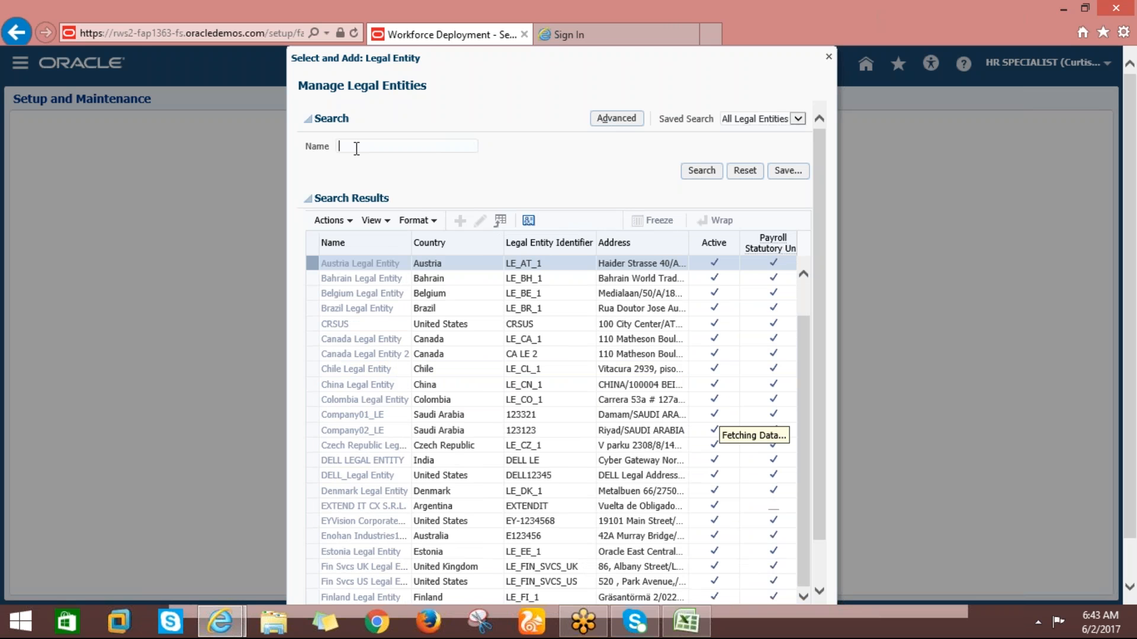
{"action": "type", "text": "us1"}
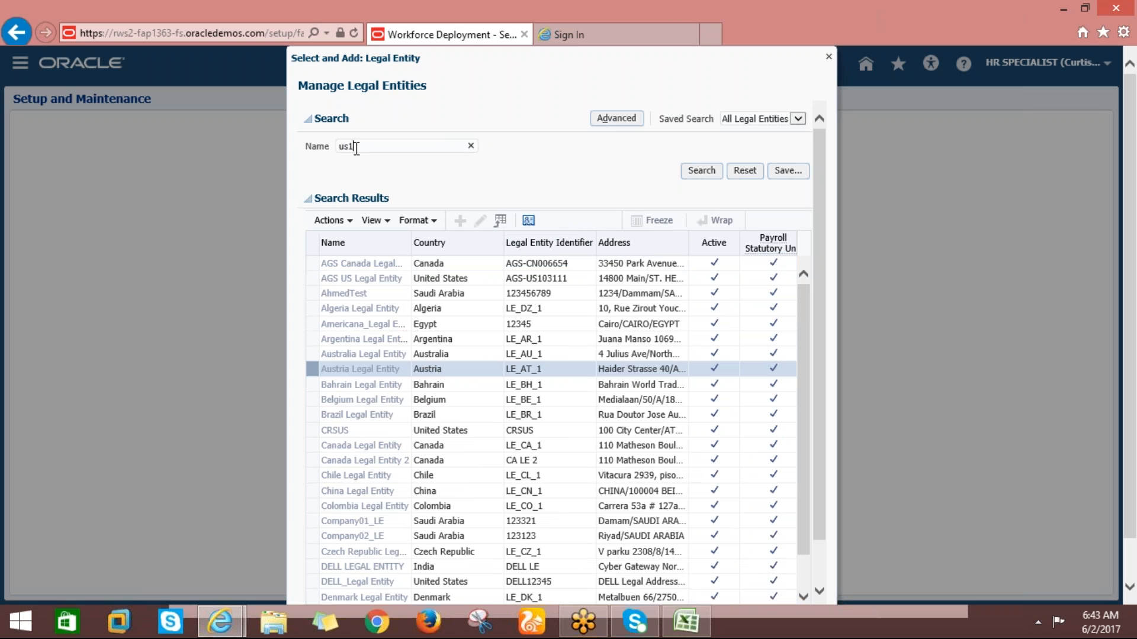
{"action": "left_click", "coordinate": [698, 172]}
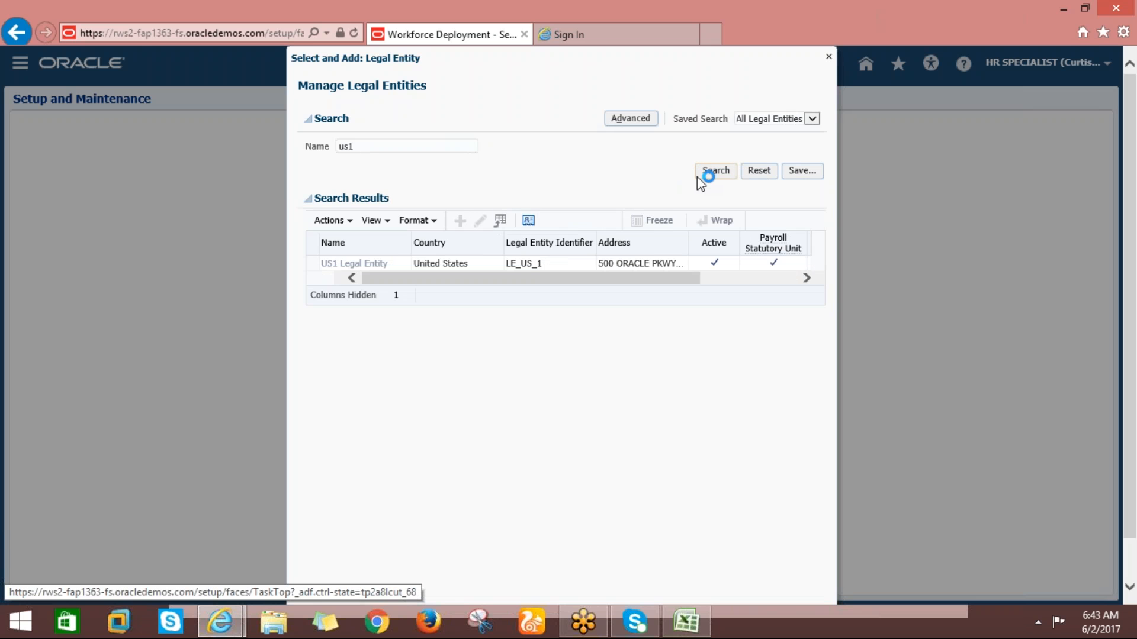
{"action": "left_click", "coordinate": [332, 268]}
{"action": "left_click_drag", "start_coordinate": [1129, 409], "coordinate": [1130, 520]}
{"action": "left_click", "coordinate": [751, 574]}
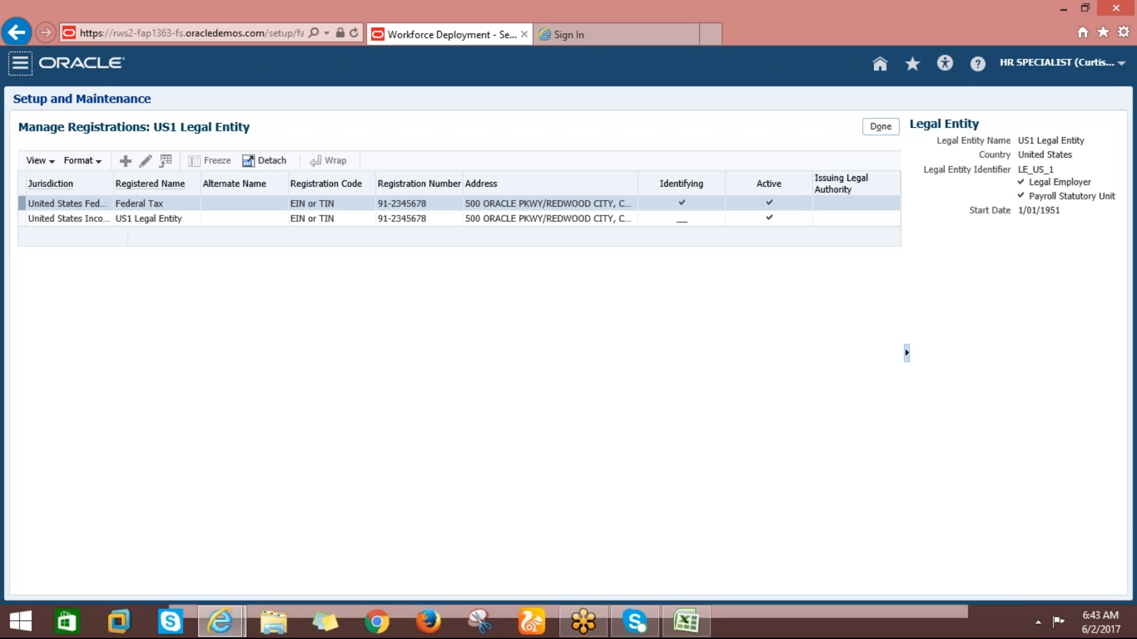
{"action": "left_click", "coordinate": [881, 126]}
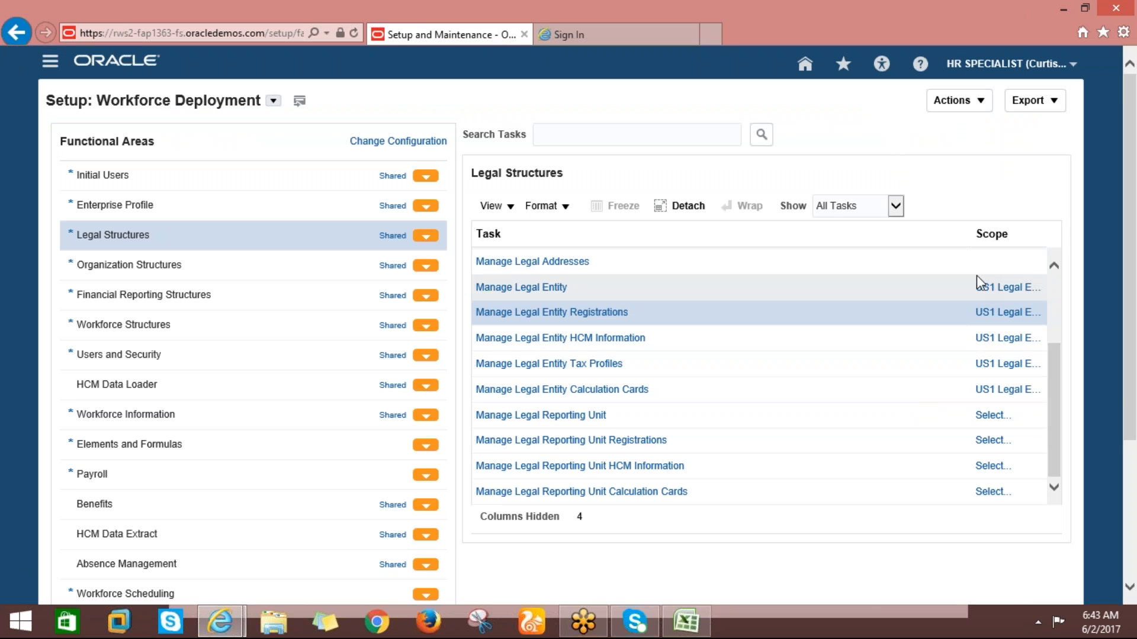
Copy "manage legal entity HCM information" from the HCM workbook and enter it in the Workforce Deployment task search
{"action": "left_click_drag", "start_coordinate": [585, 621], "coordinate": [687, 619]}
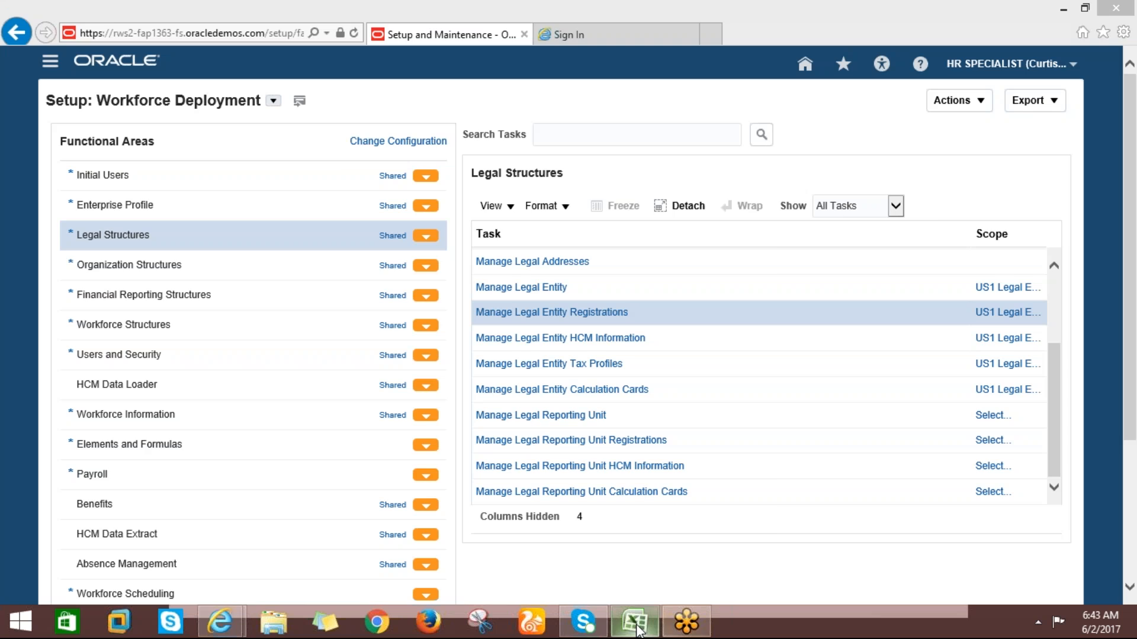
{"action": "left_click", "coordinate": [633, 621]}
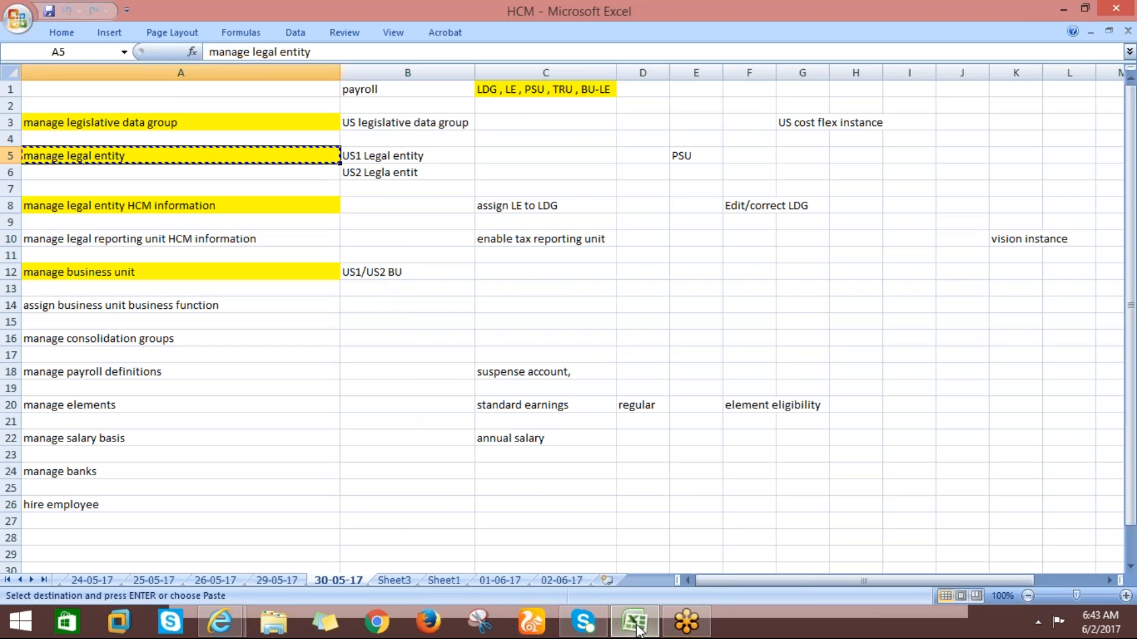
{"action": "left_click", "coordinate": [149, 206]}
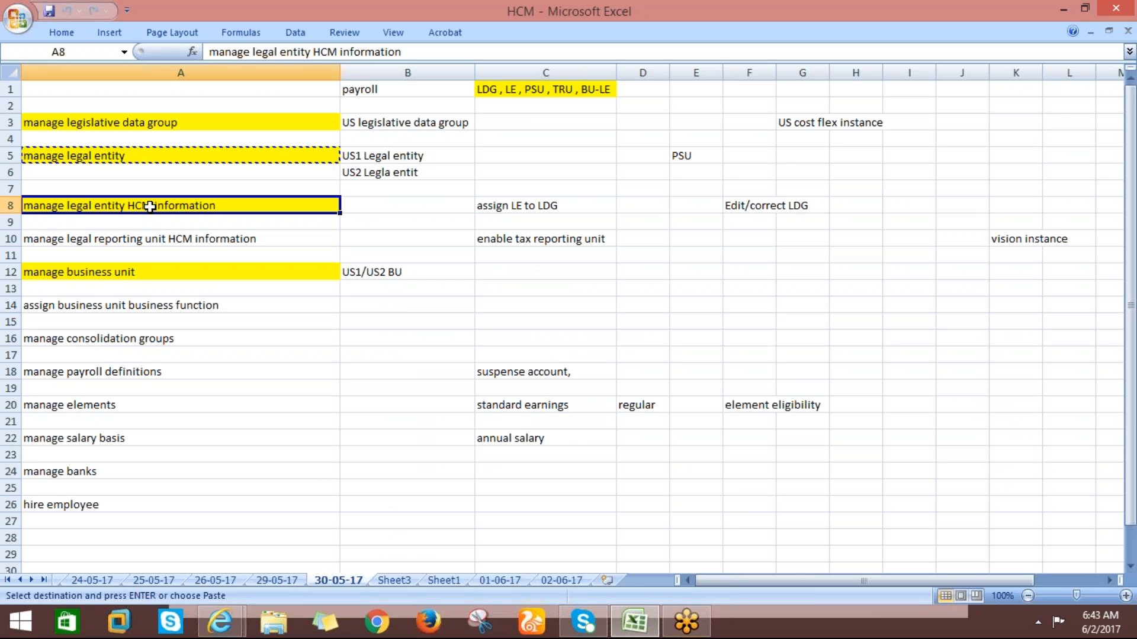
{"action": "key", "text": "ctrl+c"}
{"action": "key", "text": "alt+Tab"}
{"action": "left_click", "coordinate": [538, 135]}
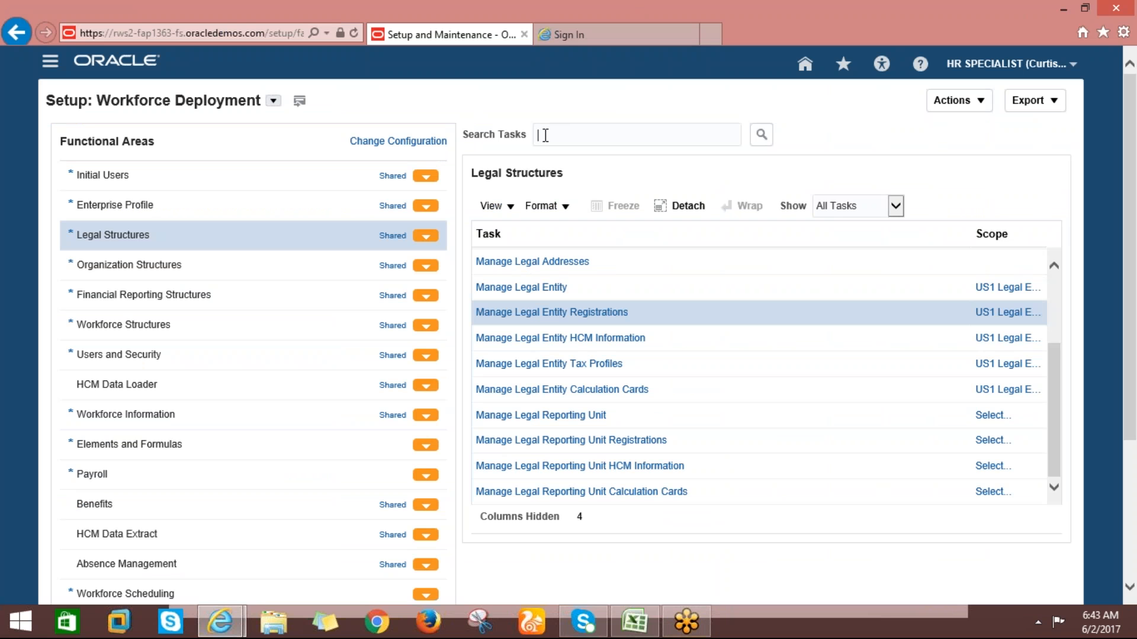
{"action": "key", "text": "ctrl+v"}
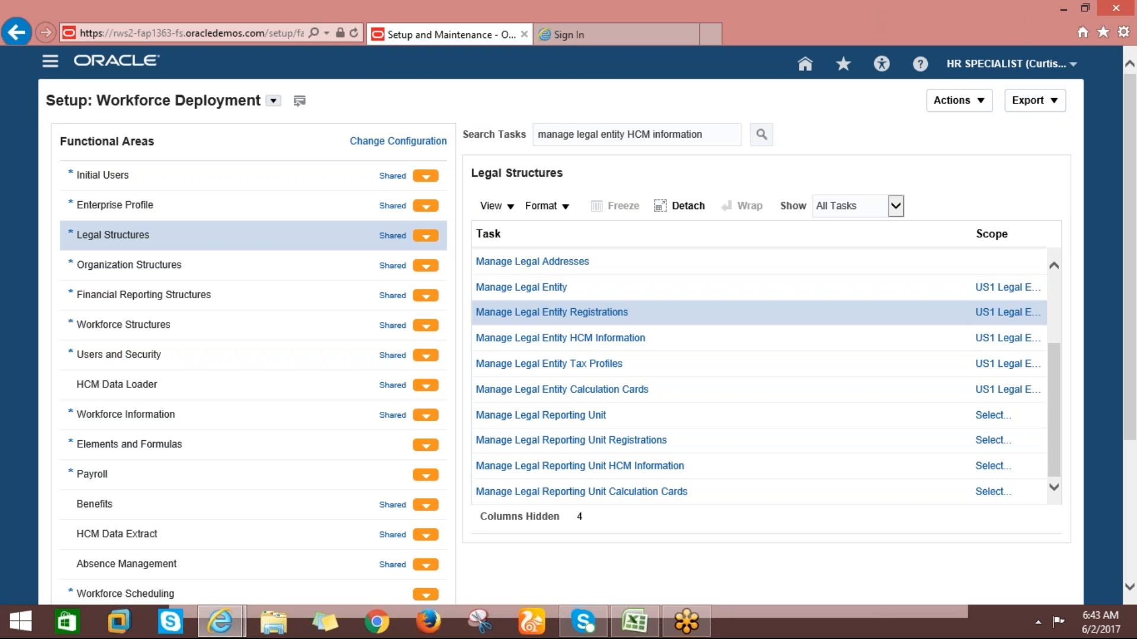
Open the scope selection for Manage Legal Entity HCM Information and go to the task with US1 Legal Entity as the legal entity
{"action": "left_click", "coordinate": [561, 338]}
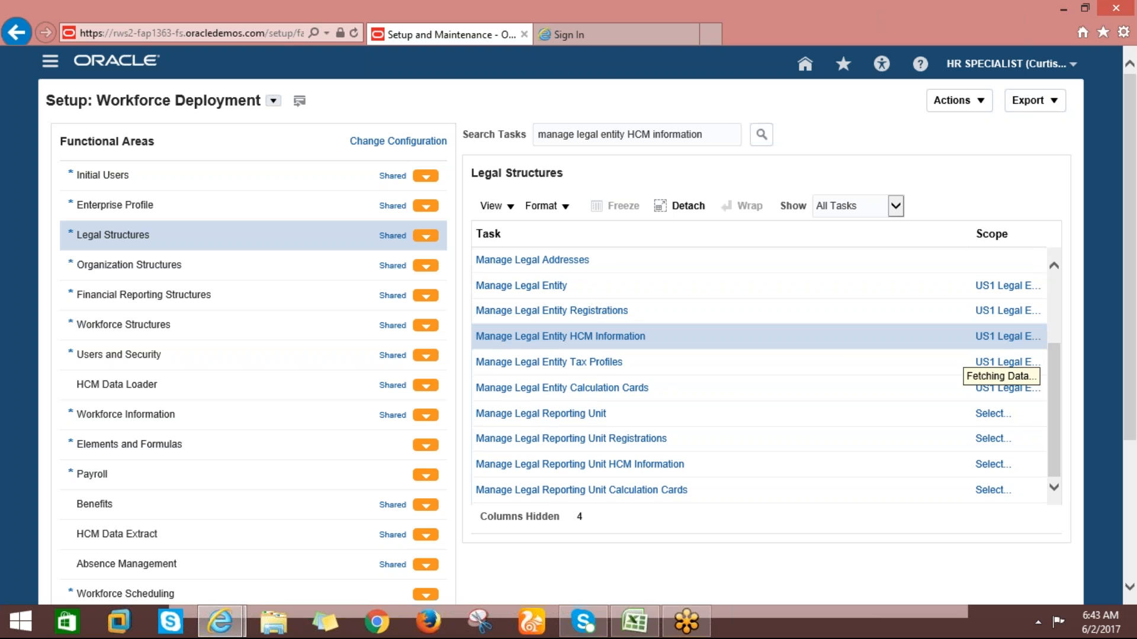
{"action": "left_click", "coordinate": [1000, 339]}
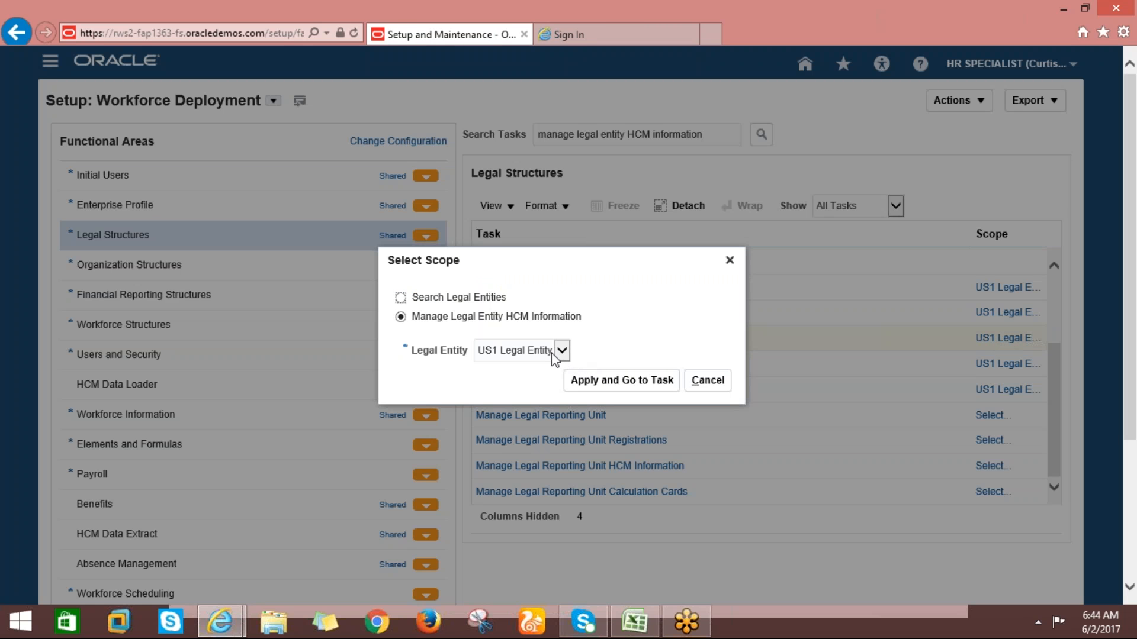
{"action": "left_click", "coordinate": [586, 388]}
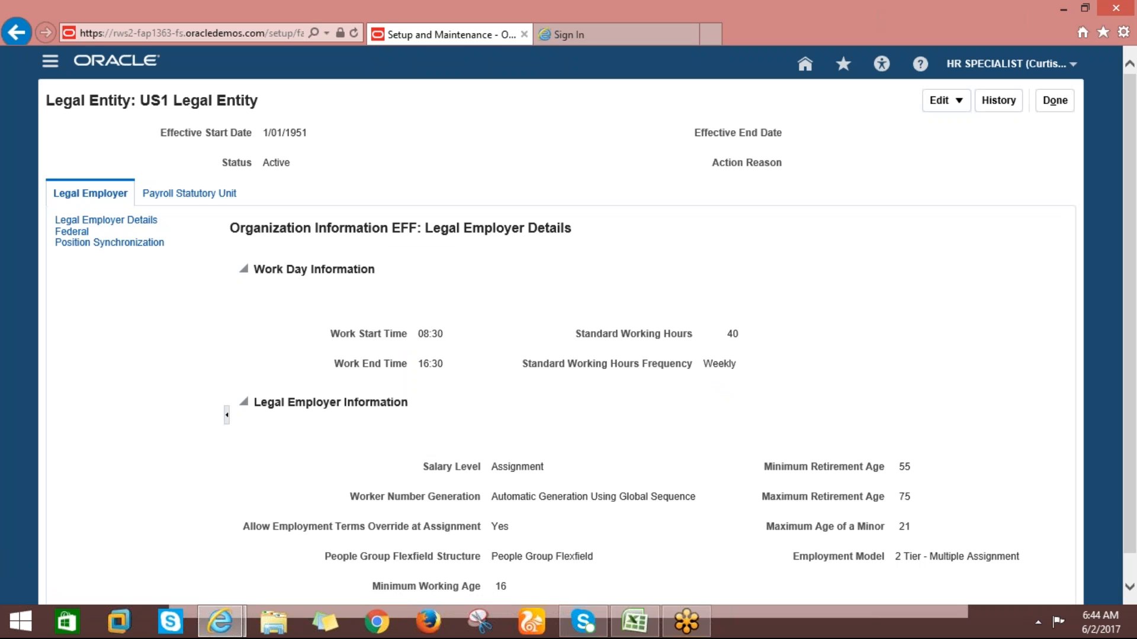
Check the associated legislative data group in the Payroll Statutory Unit details of US1 Legal Entity and show the edit options
{"action": "left_click", "coordinate": [191, 198]}
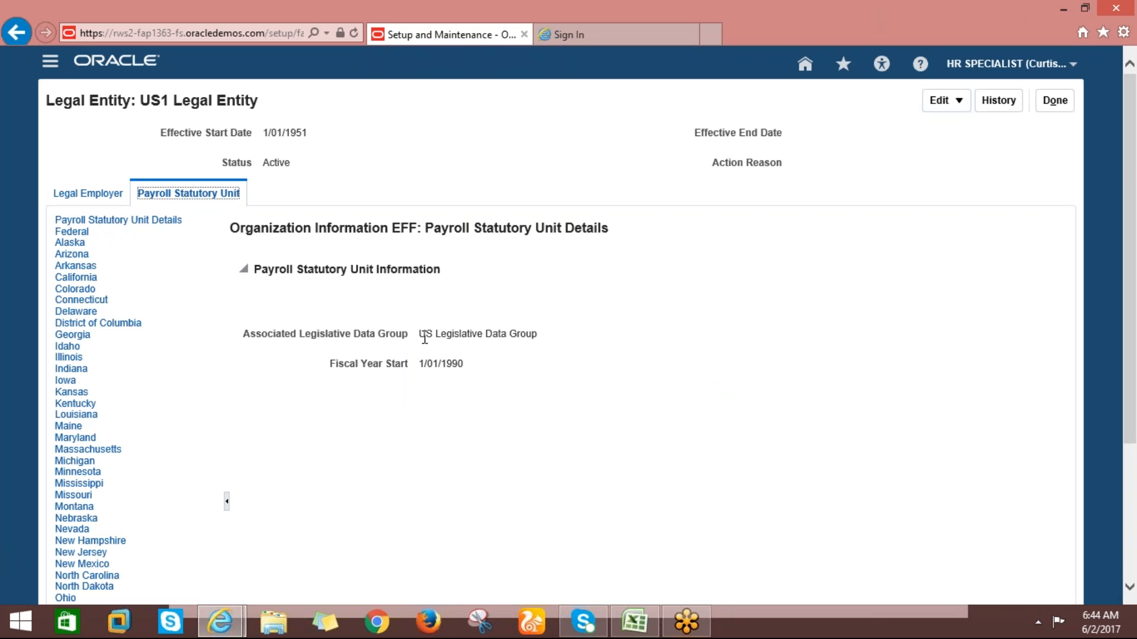
{"action": "left_click_drag", "start_coordinate": [420, 338], "coordinate": [549, 339]}
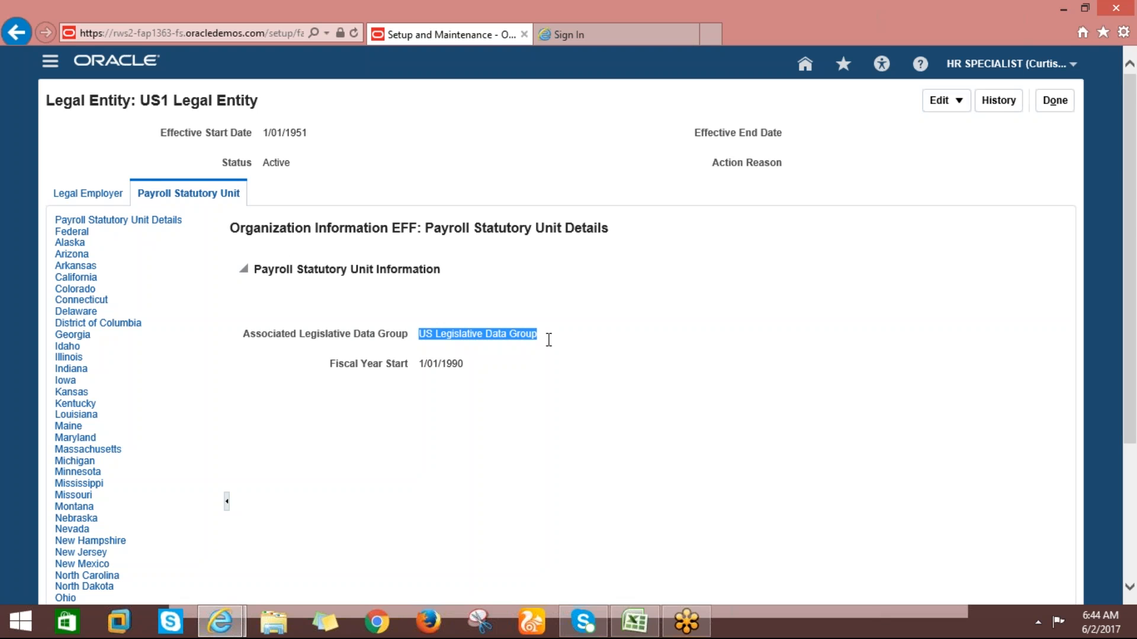
{"action": "left_click", "coordinate": [959, 100]}
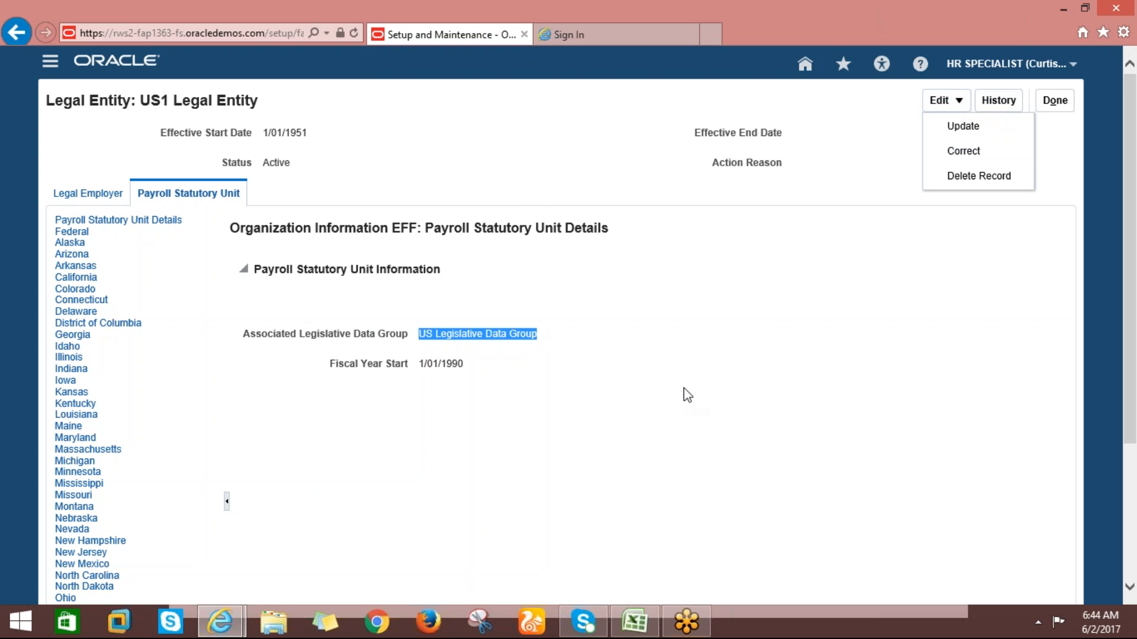
Copy "manage legal reporting unit HCM information" from the HCM workbook, close the legal entity page and search the Workforce Deployment tasks for it
{"action": "key", "text": "alt+Tab"}
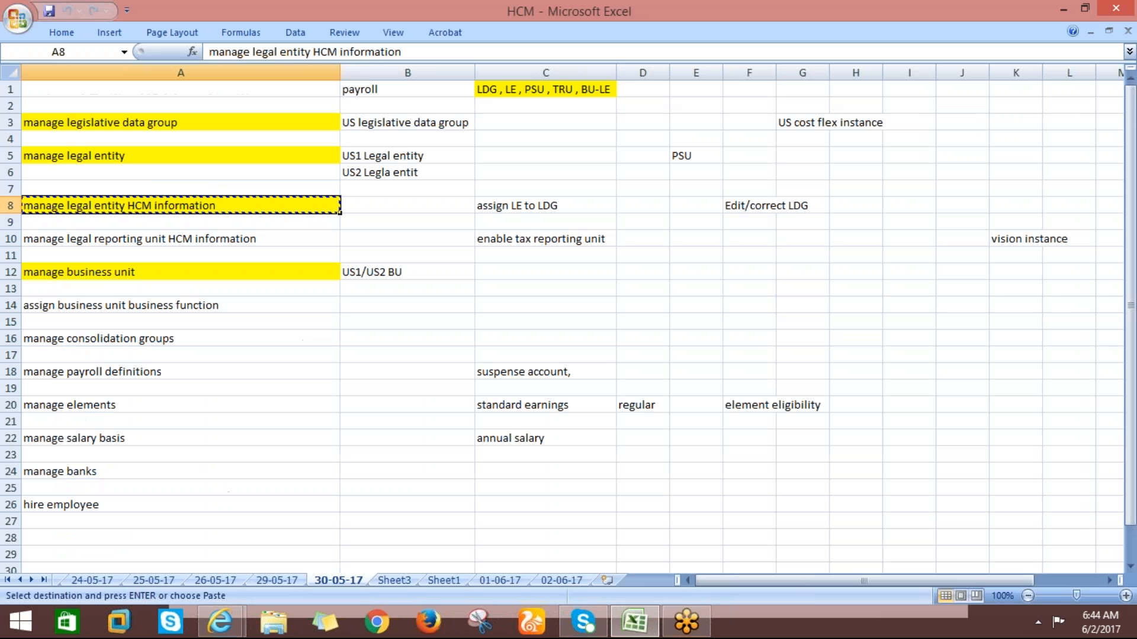
{"action": "left_click", "coordinate": [189, 238]}
{"action": "key", "text": "ctrl+c"}
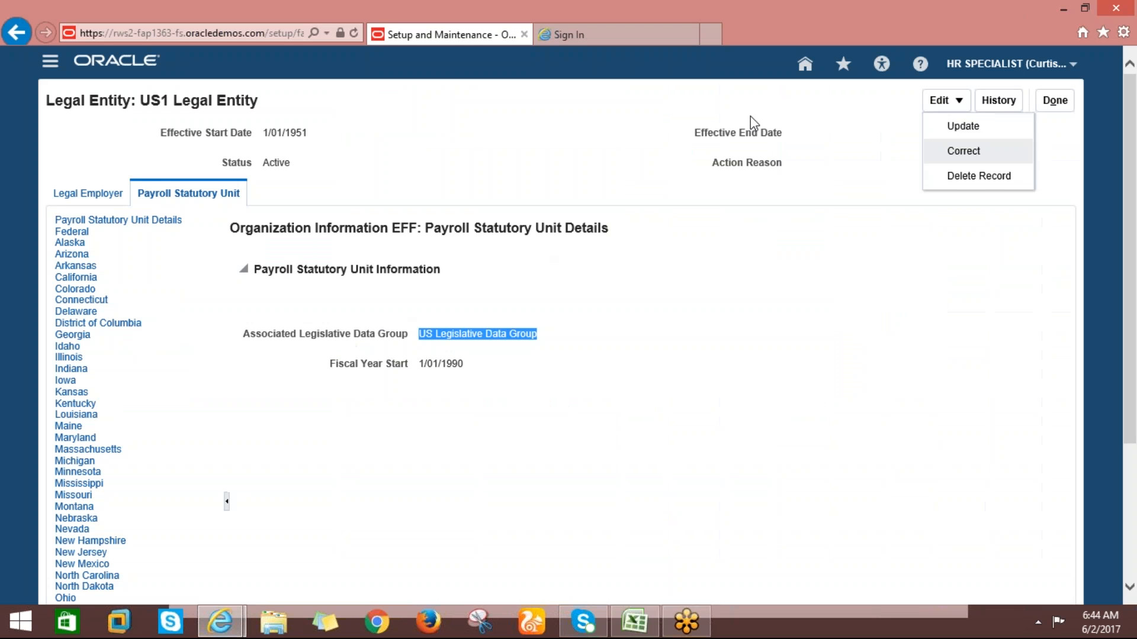
{"action": "left_click", "coordinate": [1055, 100]}
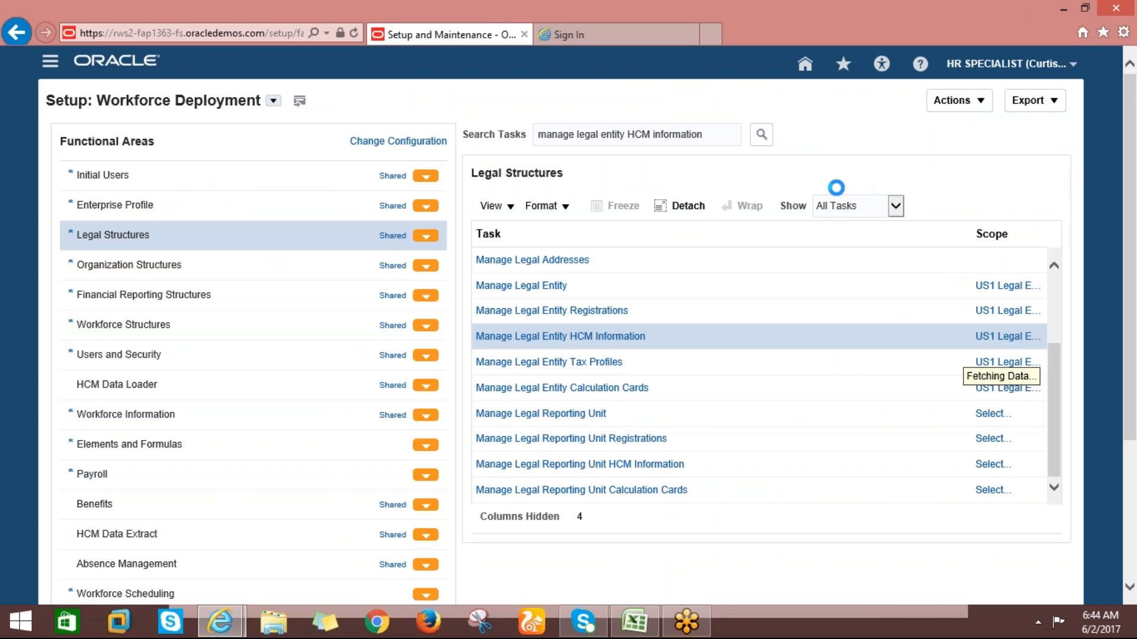
{"action": "left_click_drag", "start_coordinate": [704, 134], "coordinate": [500, 115]}
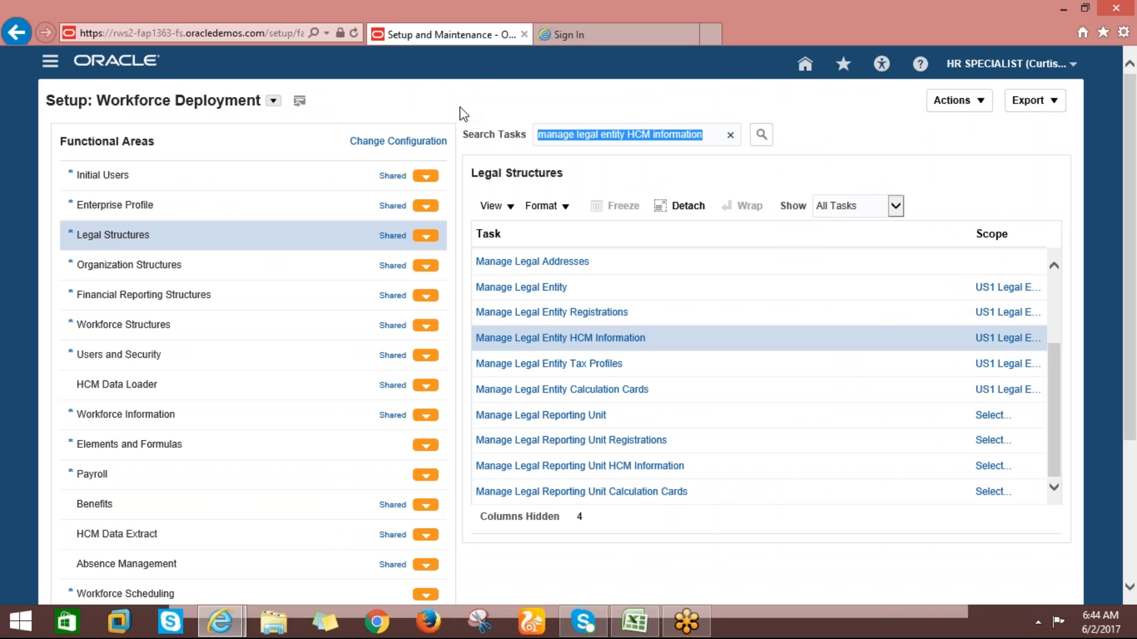
{"action": "key", "text": "ctrl+v"}
{"action": "left_click", "coordinate": [762, 135]}
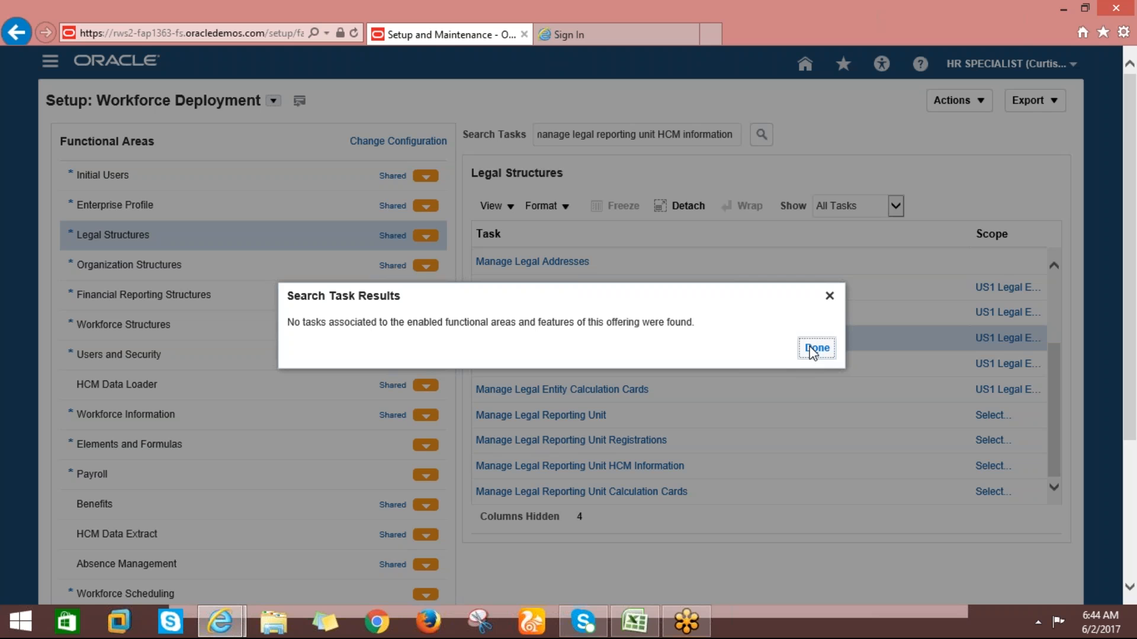
{"action": "left_click", "coordinate": [815, 349]}
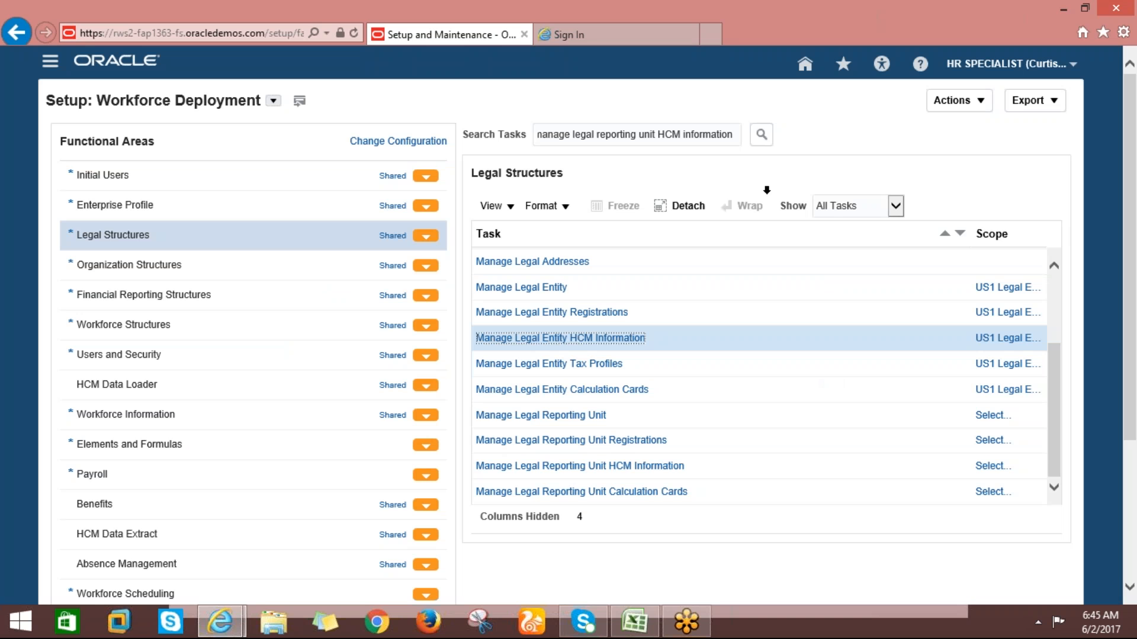
Search the tasks for "manage legal reporting%" and choose Manage Legal Reporting Unit HCM Information from the results
{"action": "left_click_drag", "start_coordinate": [642, 135], "coordinate": [722, 135]}
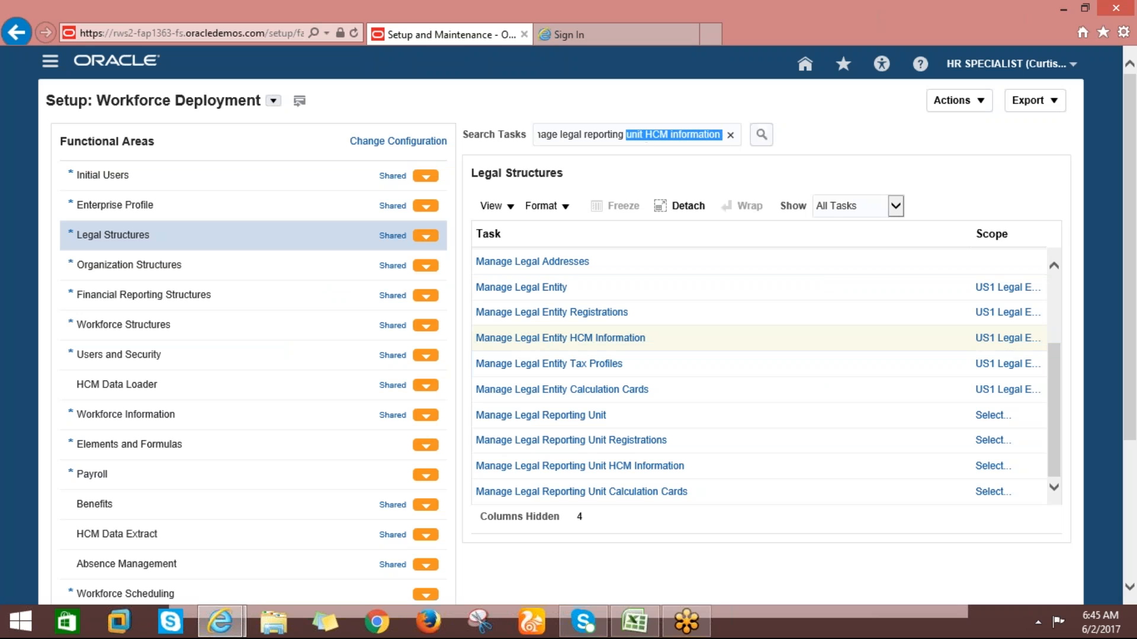
{"action": "key", "text": "BackSpace"}
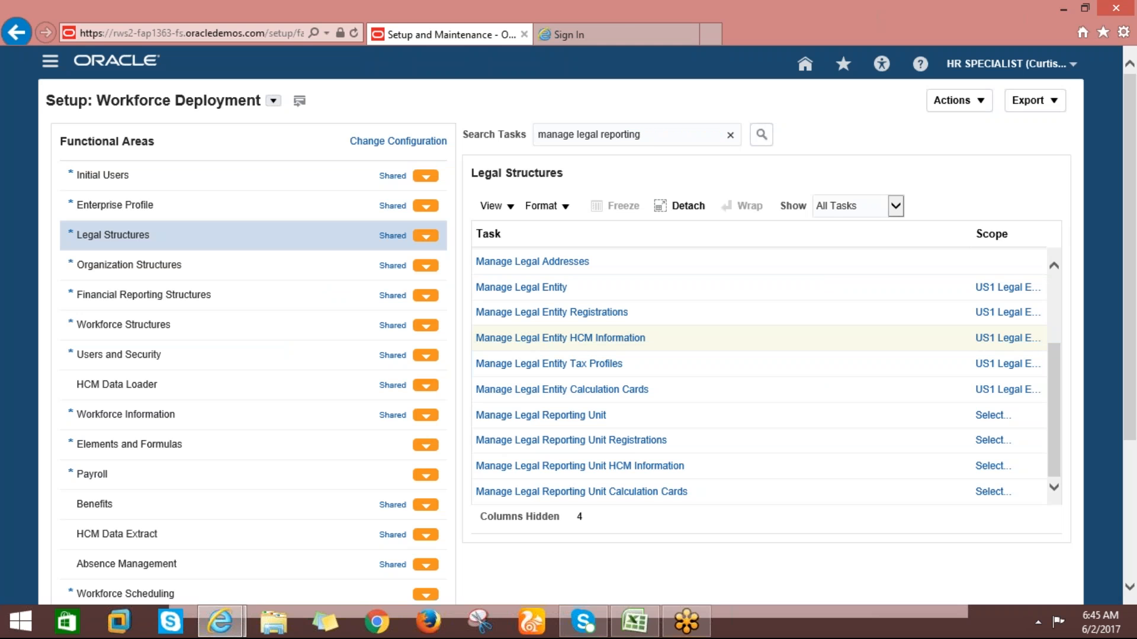
{"action": "type", "text": "%"}
{"action": "left_click", "coordinate": [761, 143]}
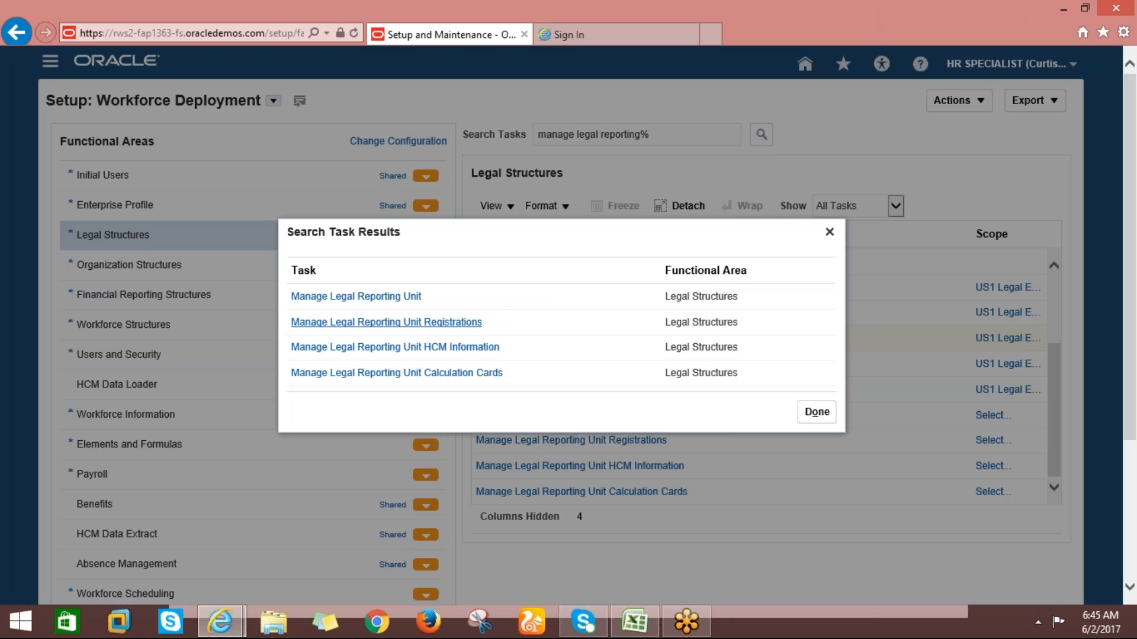
{"action": "left_click", "coordinate": [441, 351]}
{"action": "key", "text": "alt+Tab"}
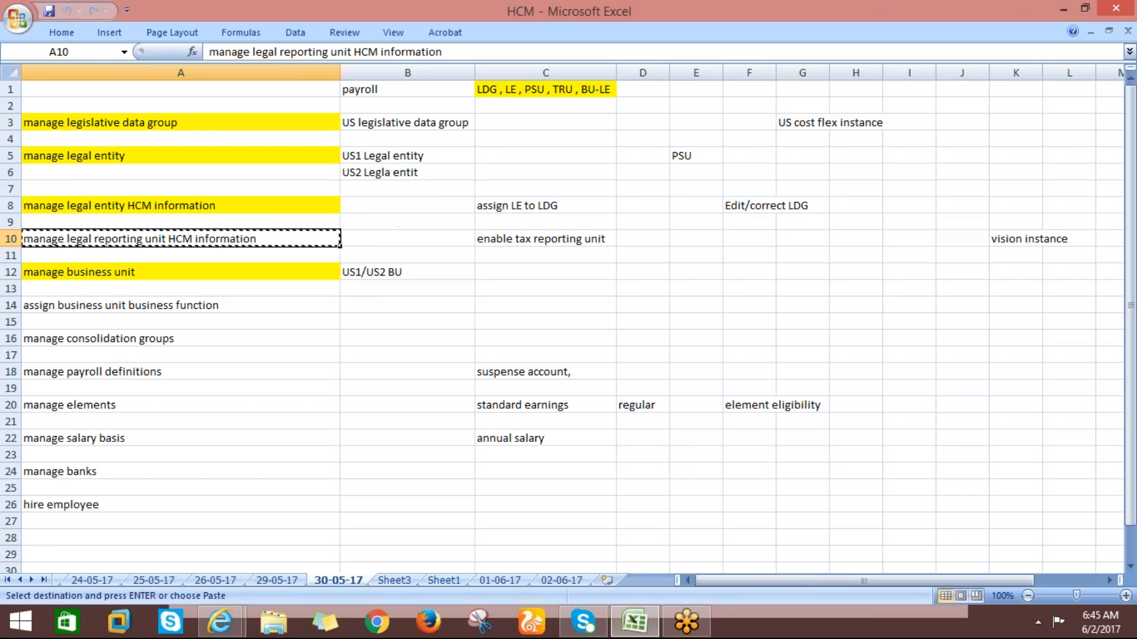
{"action": "key", "text": "alt+Tab"}
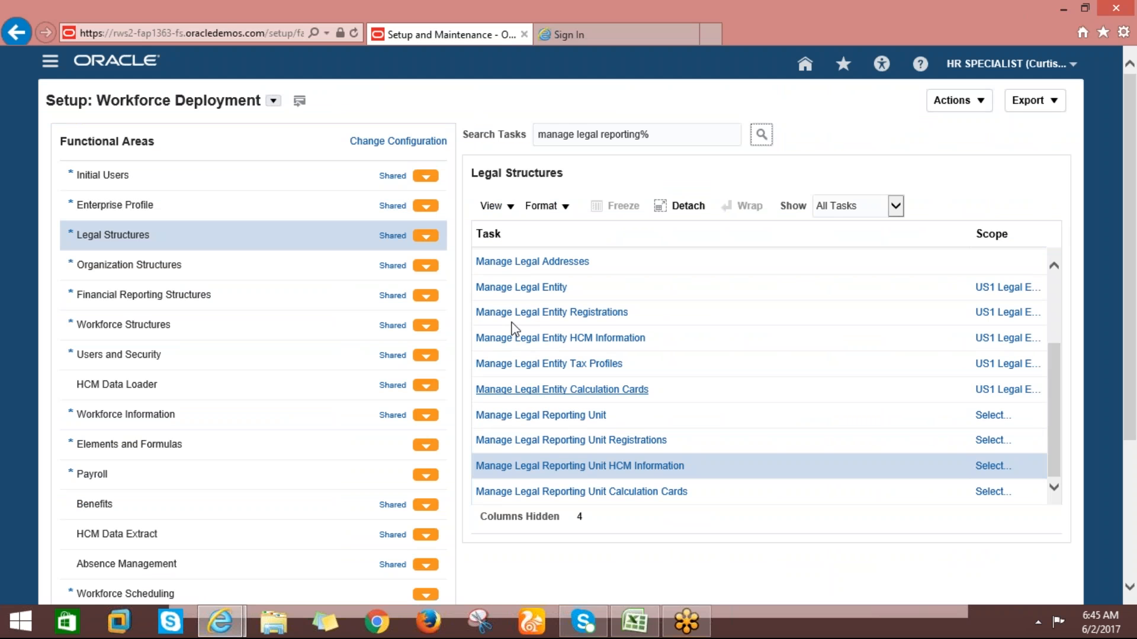
Open the scope selection for Manage Legal Reporting Unit HCM Information and apply it with Select and Add as the legal reporting unit
{"action": "left_click", "coordinate": [591, 467]}
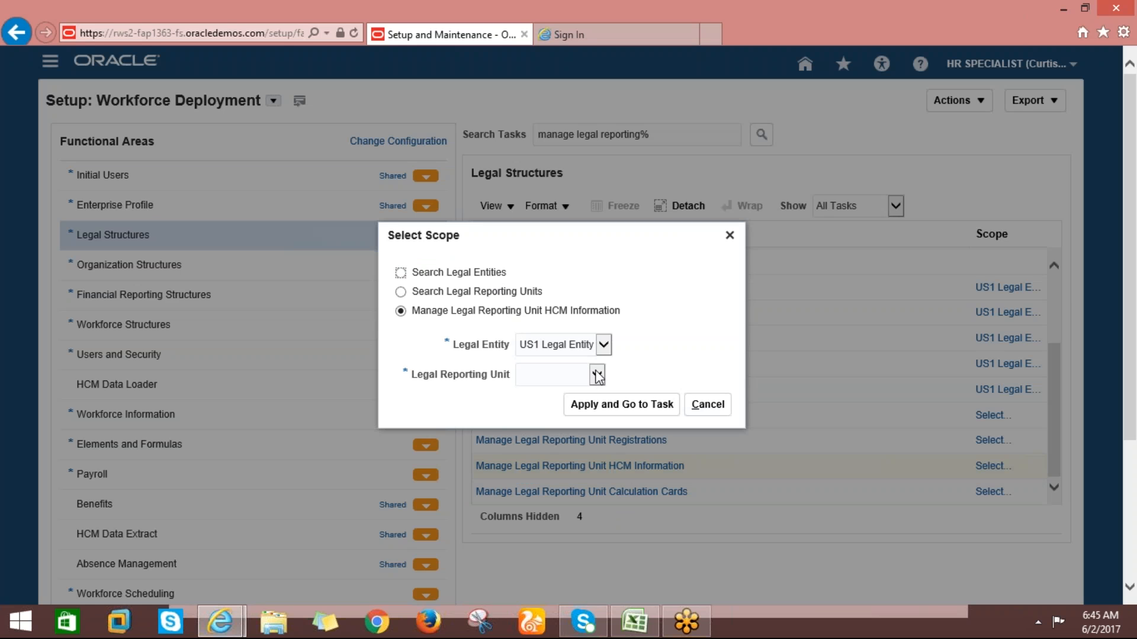
{"action": "left_click", "coordinate": [598, 374]}
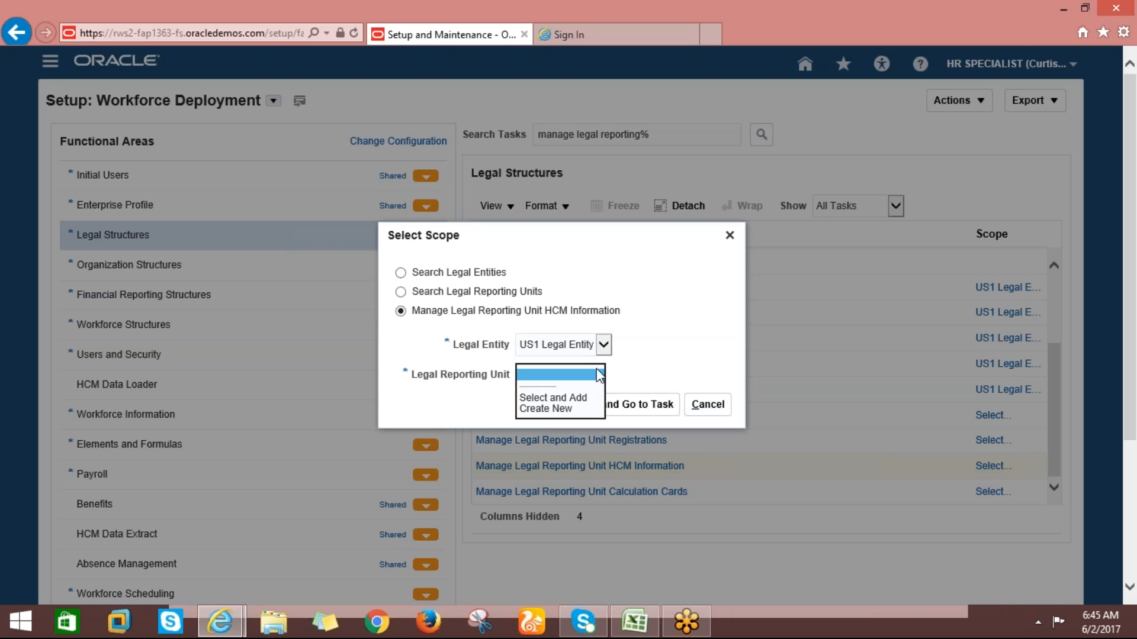
{"action": "left_click", "coordinate": [570, 399]}
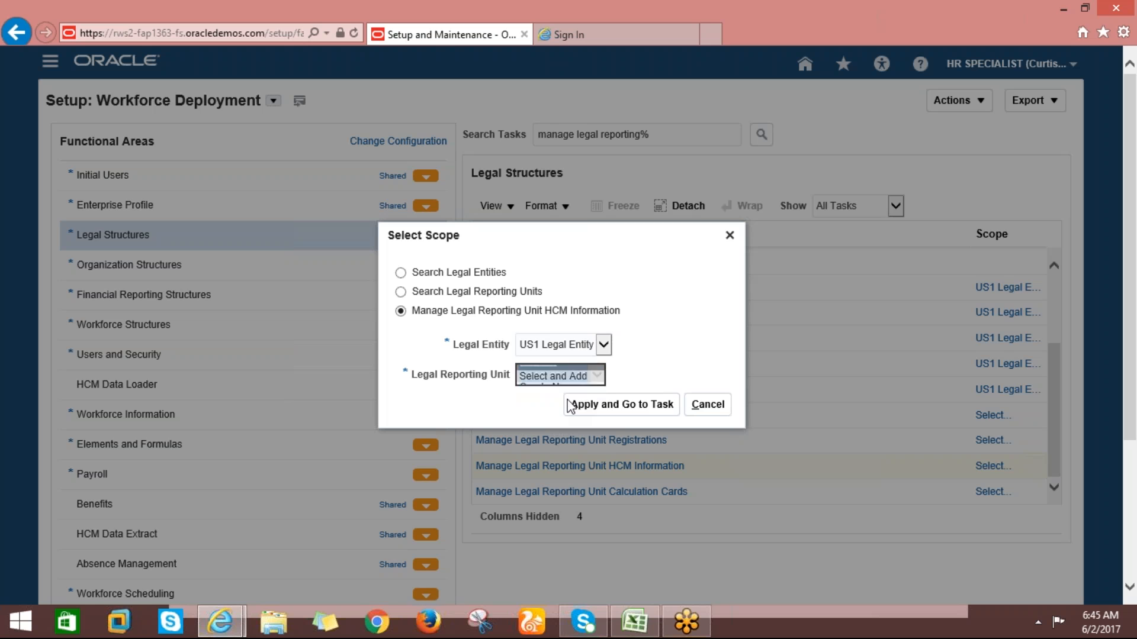
{"action": "left_click", "coordinate": [598, 409]}
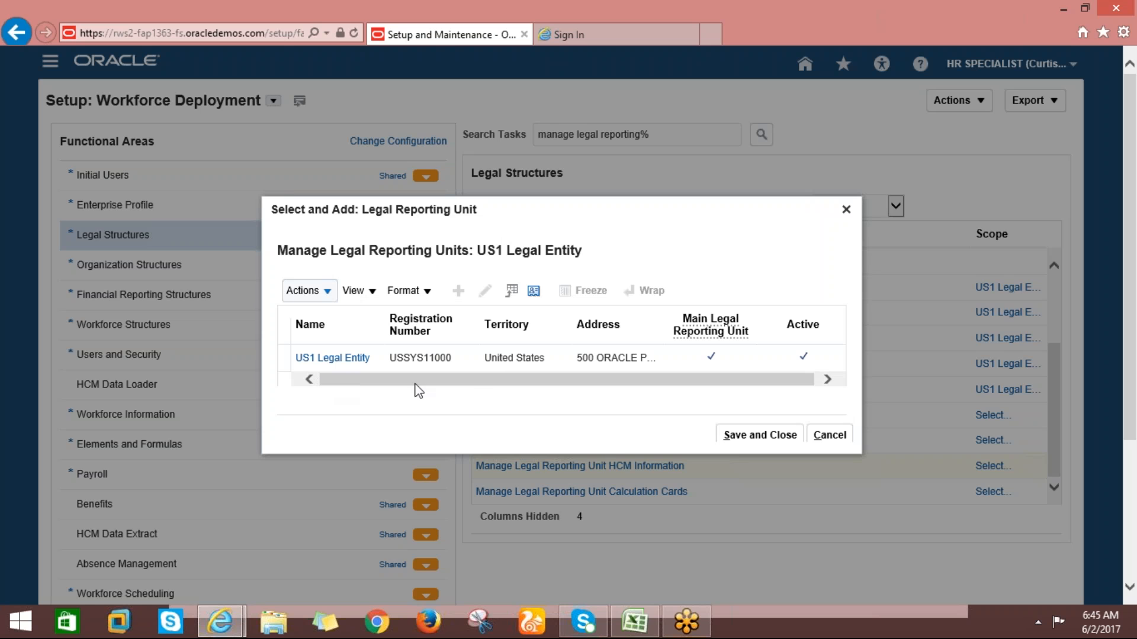
Try to save US1 Legal Entity as the legal reporting unit scope and return to the scope selection
{"action": "left_click", "coordinate": [320, 384]}
{"action": "left_click_drag", "start_coordinate": [340, 379], "coordinate": [509, 455]}
{"action": "left_click", "coordinate": [757, 442]}
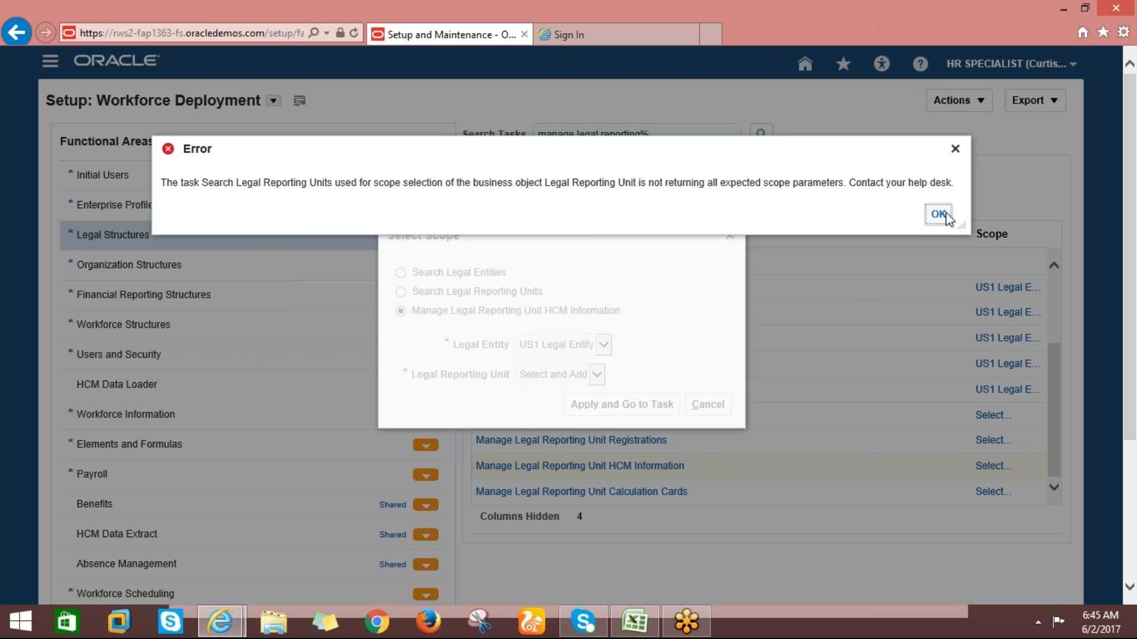
{"action": "left_click", "coordinate": [947, 216]}
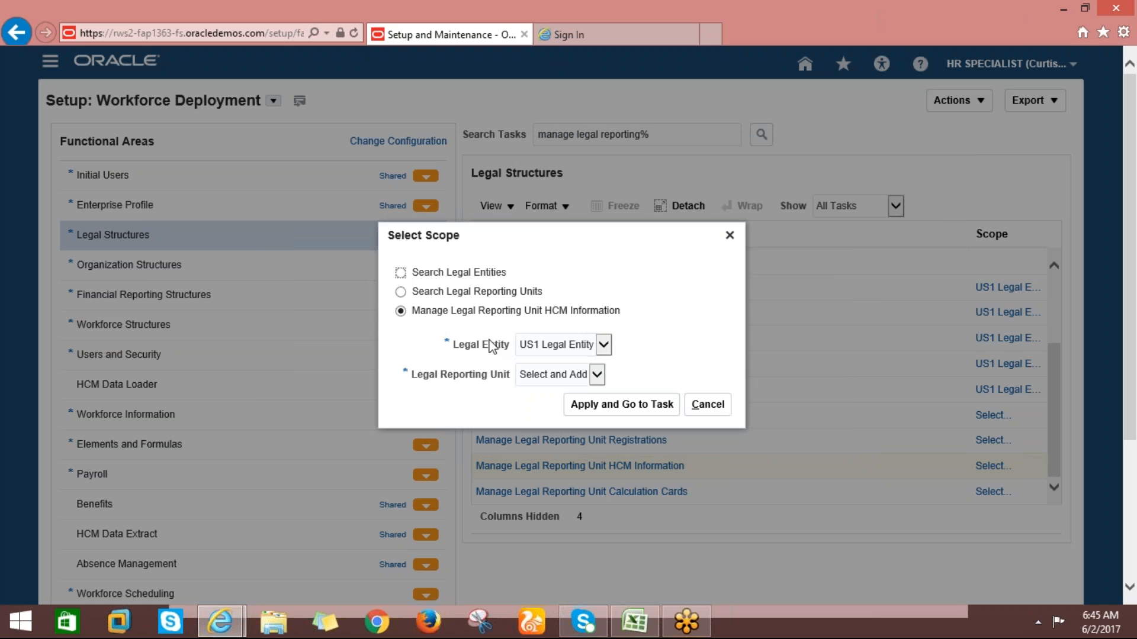
Switch the scope selection to Search Legal Entities, set the legal reporting unit to Select and Add, and apply it
{"action": "left_click", "coordinate": [596, 374]}
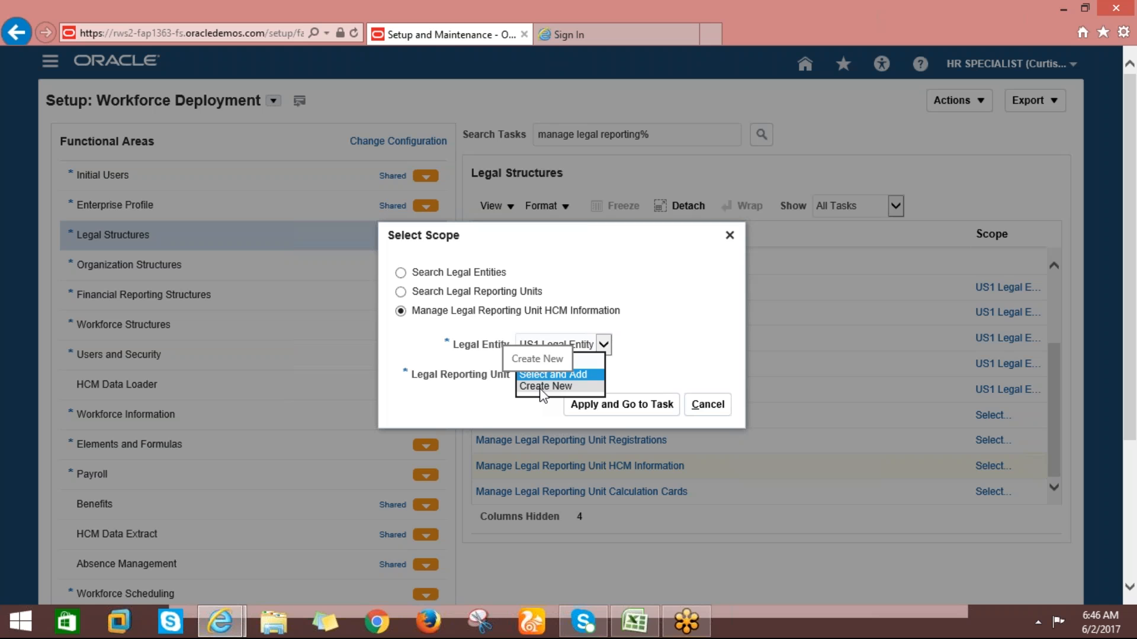
{"action": "left_click", "coordinate": [540, 387]}
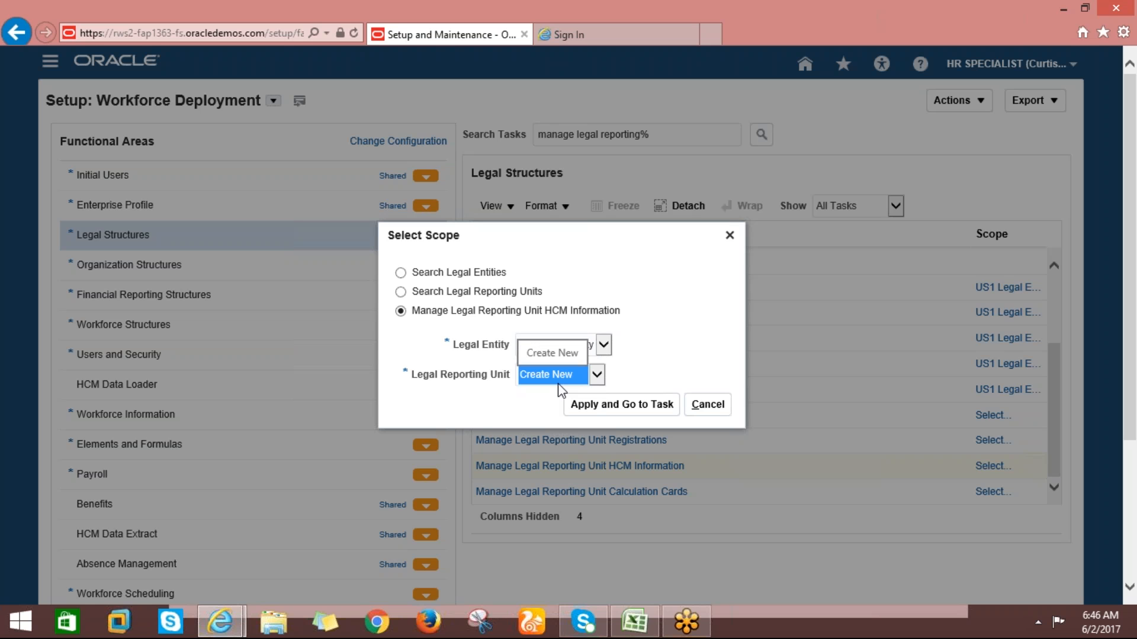
{"action": "left_click", "coordinate": [400, 273]}
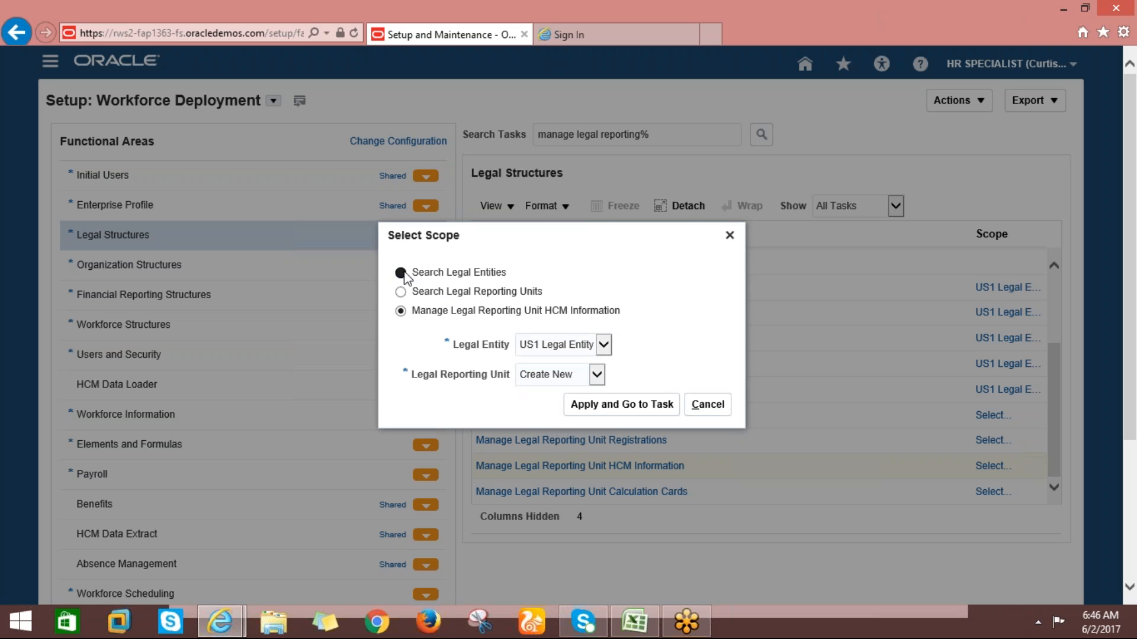
{"action": "left_click", "coordinate": [588, 374]}
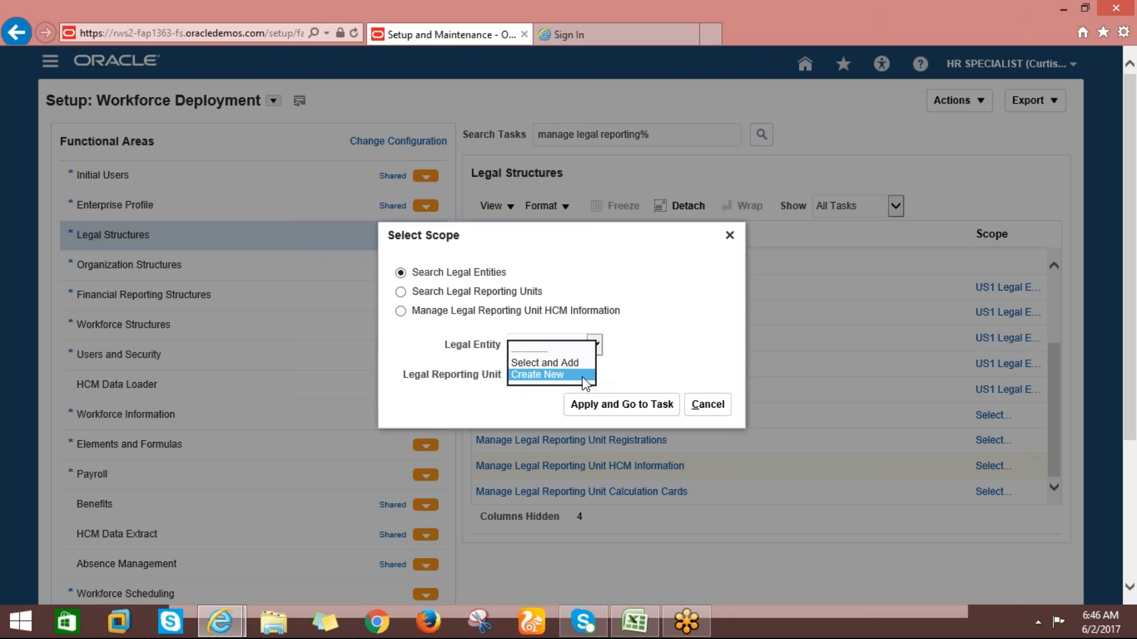
{"action": "left_click", "coordinate": [566, 369]}
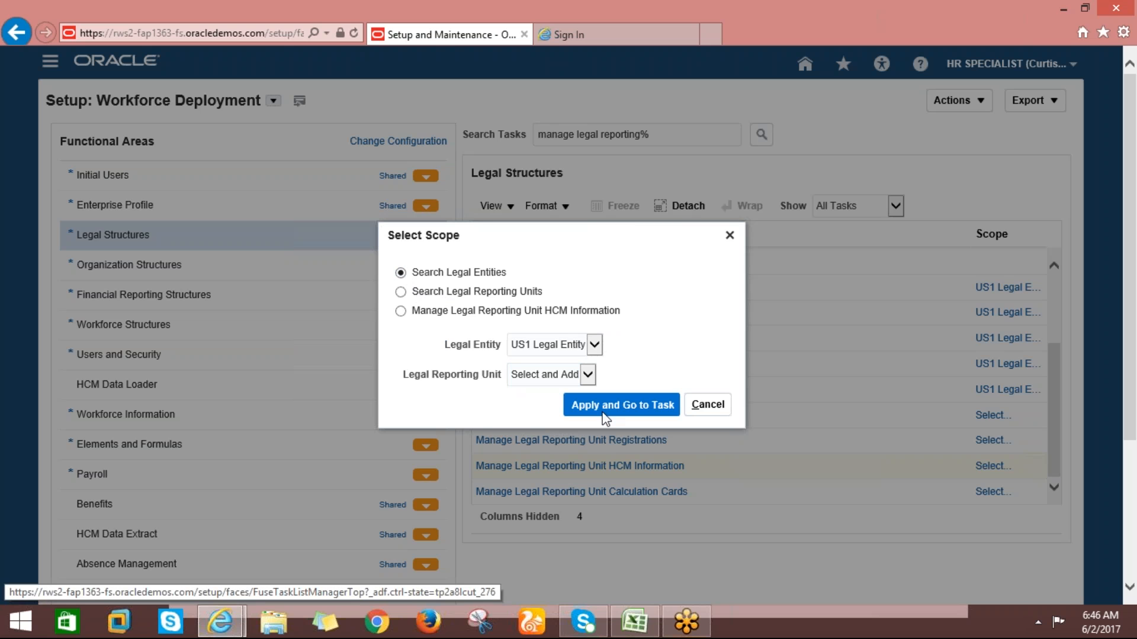
{"action": "left_click", "coordinate": [602, 412]}
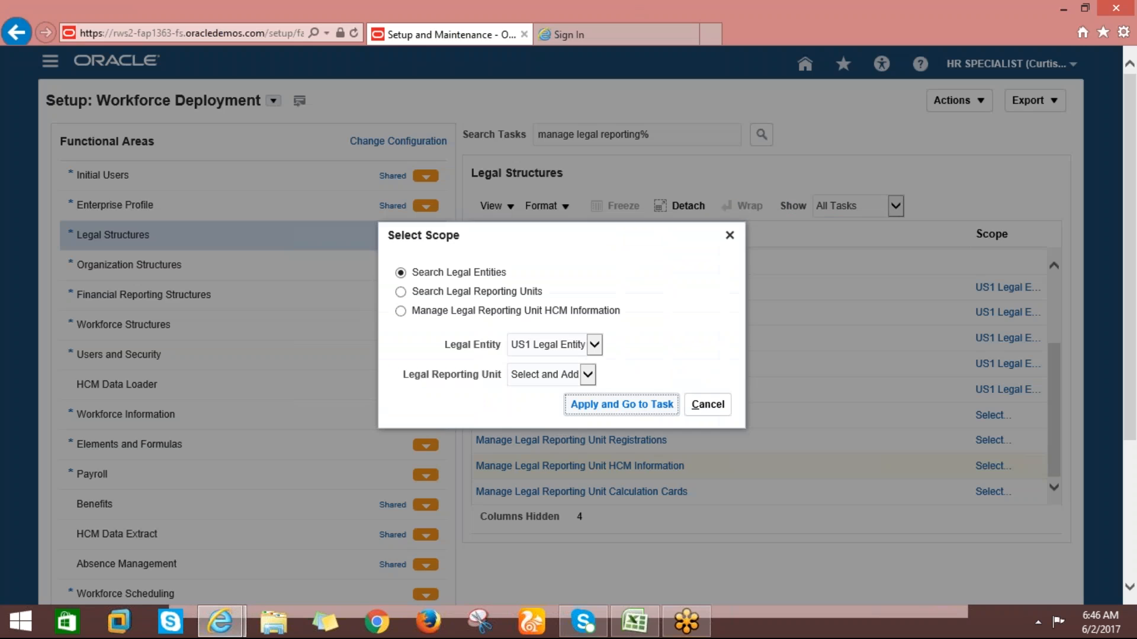
{"action": "left_click", "coordinate": [618, 416]}
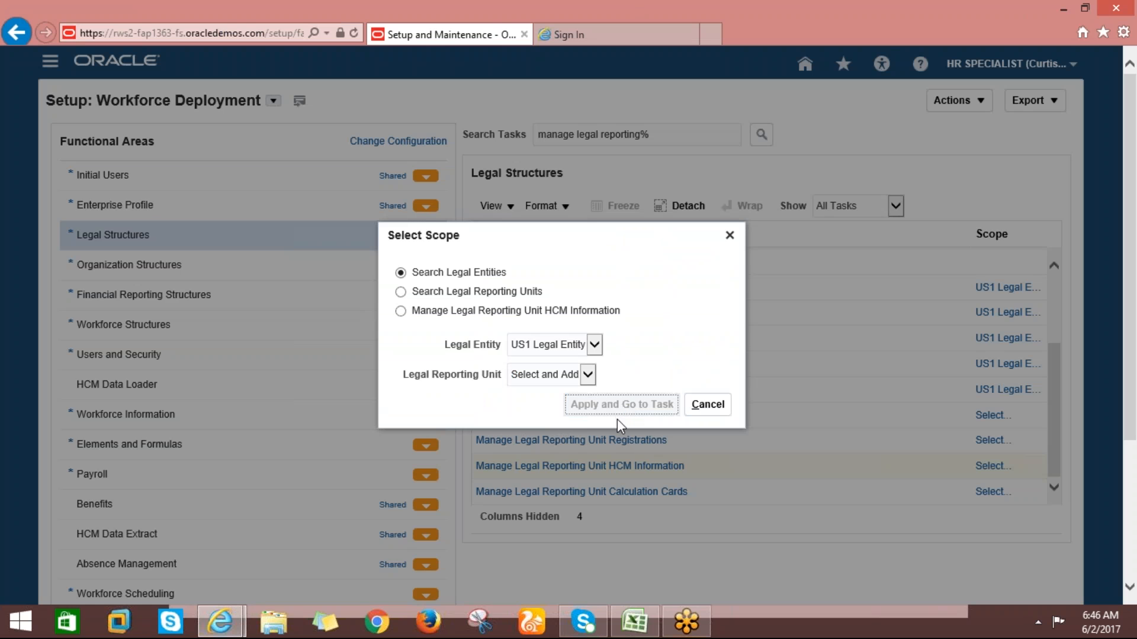
{"action": "left_click", "coordinate": [634, 623]}
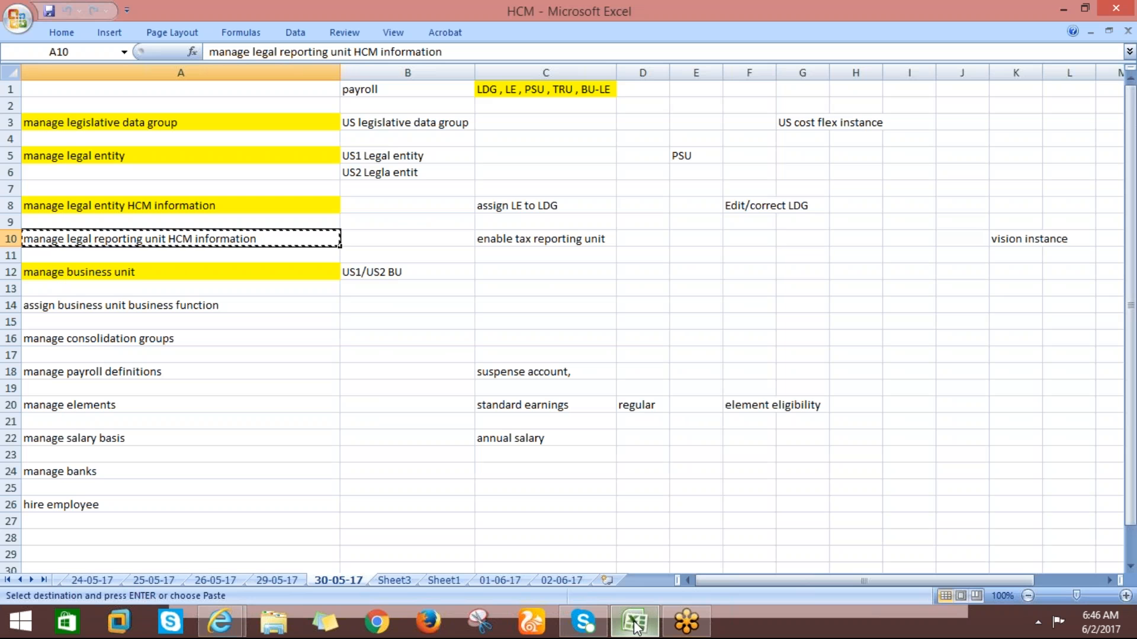
{"action": "left_click", "coordinate": [634, 623]}
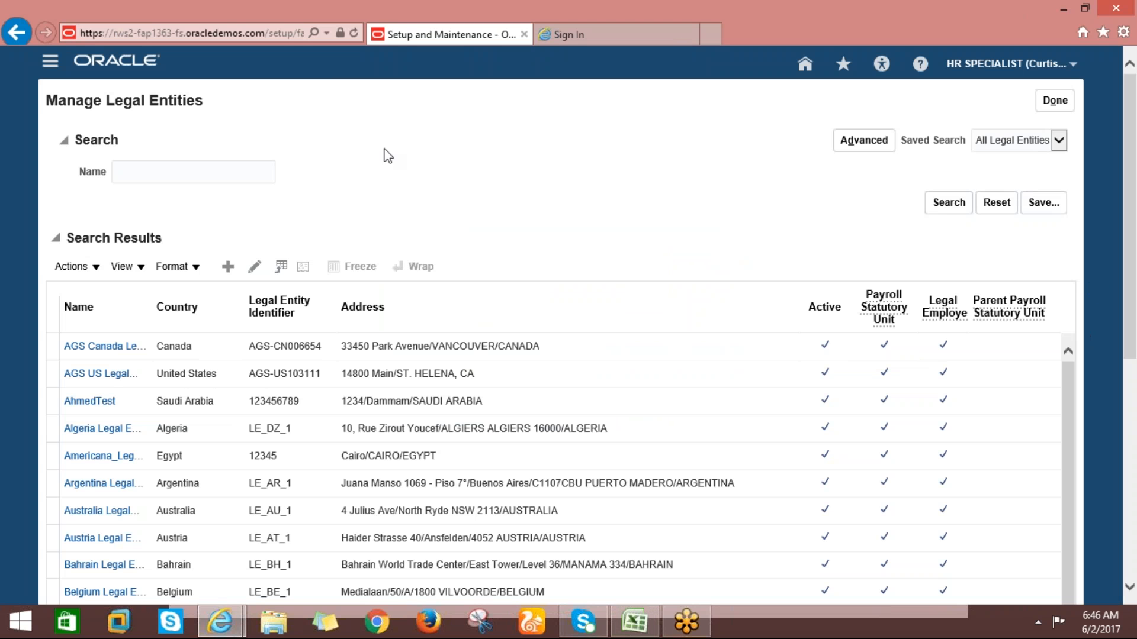
Search the legal entities by the name "us1" and choose US1 Legal Entity from the results
{"action": "left_click", "coordinate": [163, 172]}
{"action": "type", "text": "us1"}
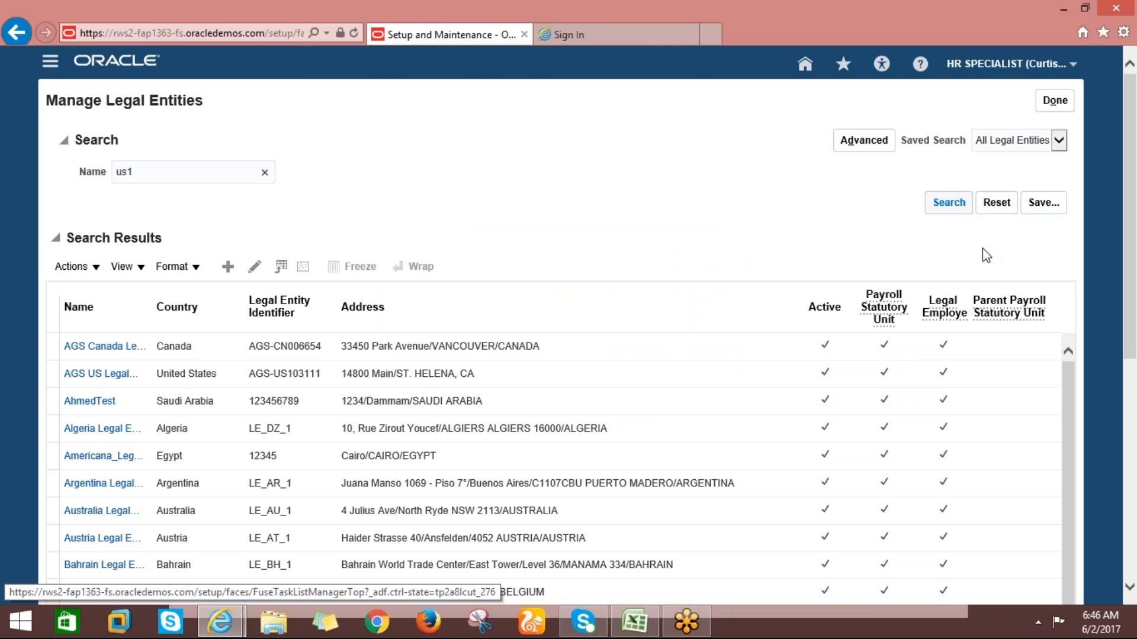
{"action": "left_click", "coordinate": [949, 205]}
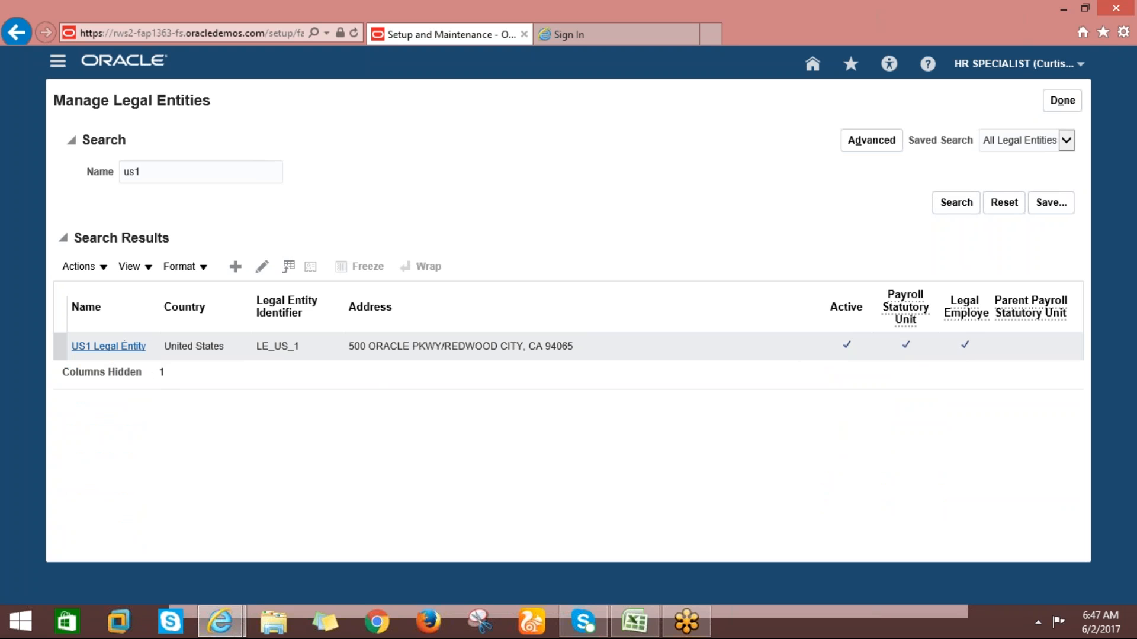
{"action": "left_click", "coordinate": [127, 347]}
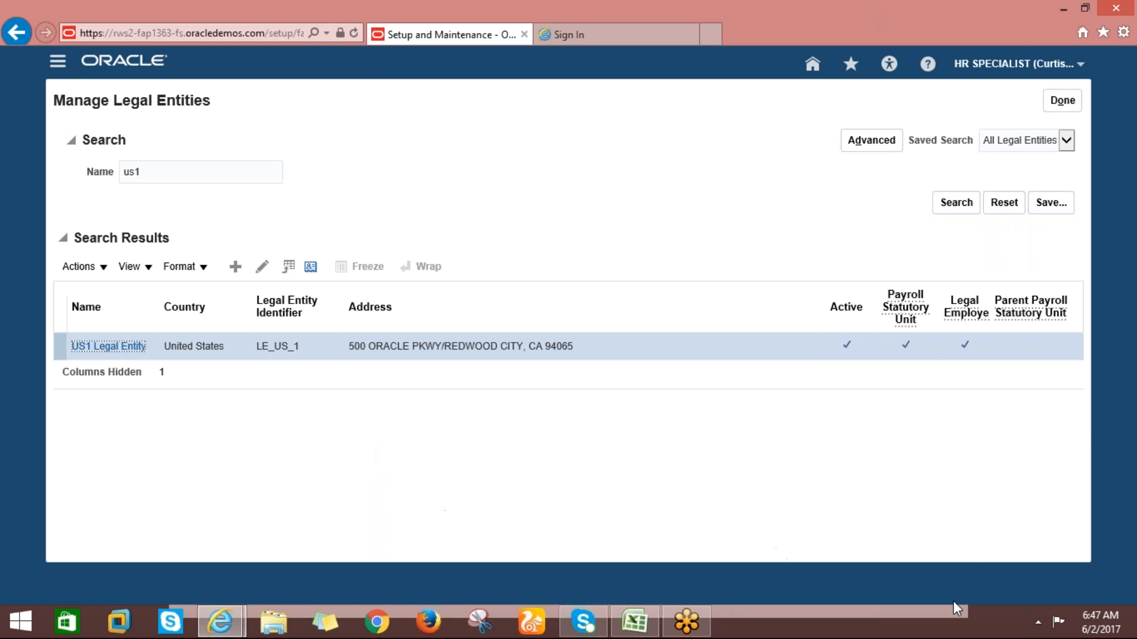
{"action": "left_click", "coordinate": [1038, 625]}
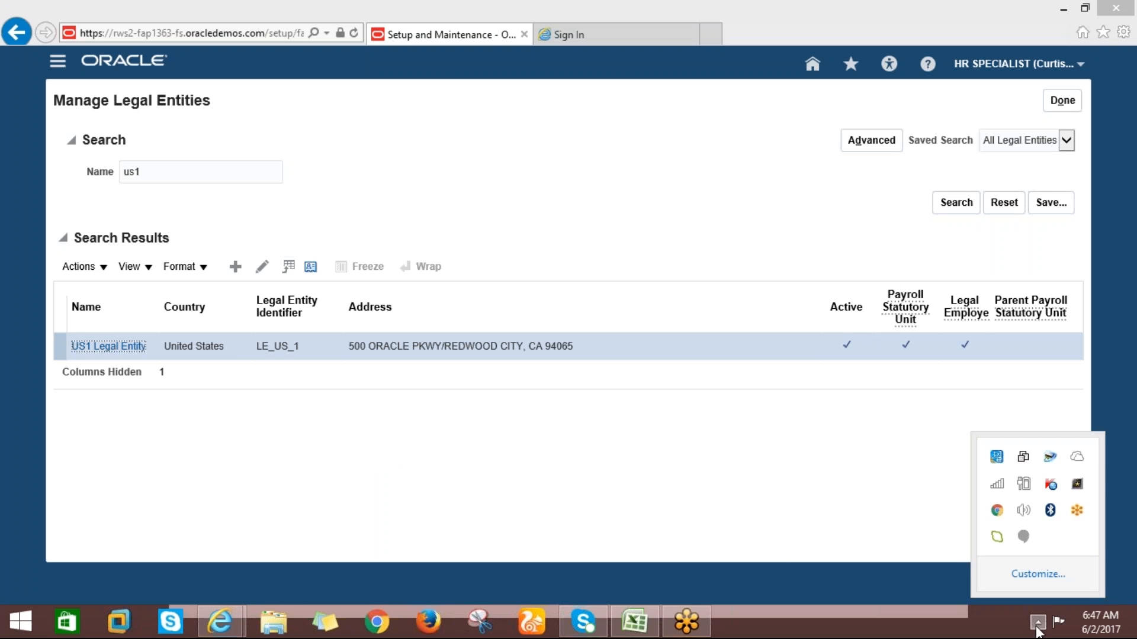
{"action": "left_click", "coordinate": [1038, 622]}
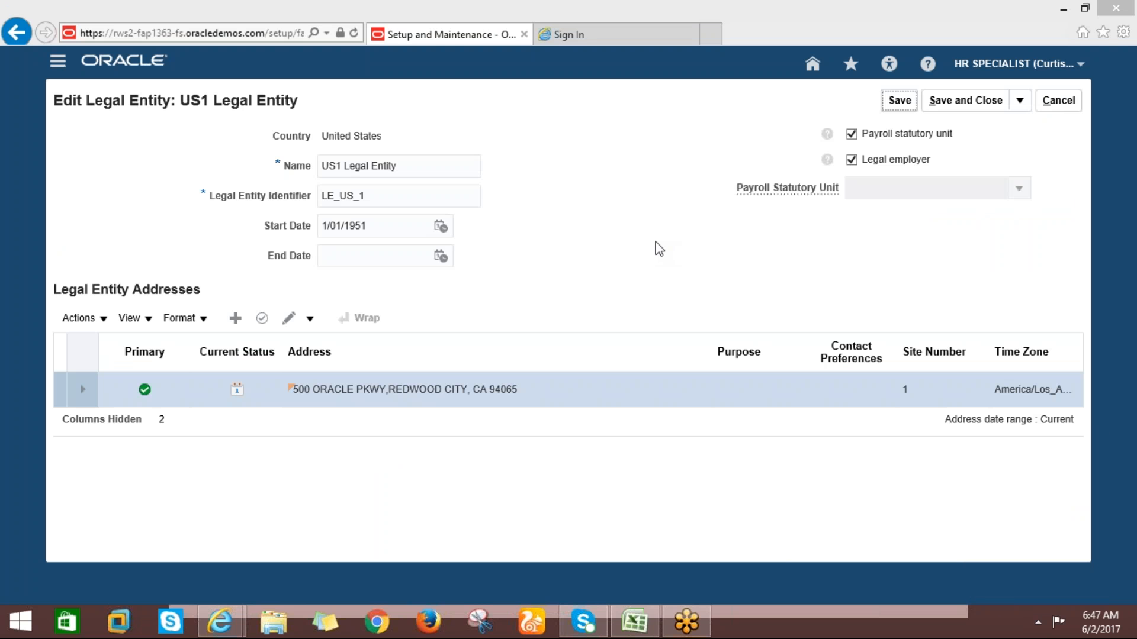
Save and close the US1 Legal Entity record, and check the task list in the HCM workbook
{"action": "left_click", "coordinate": [969, 102]}
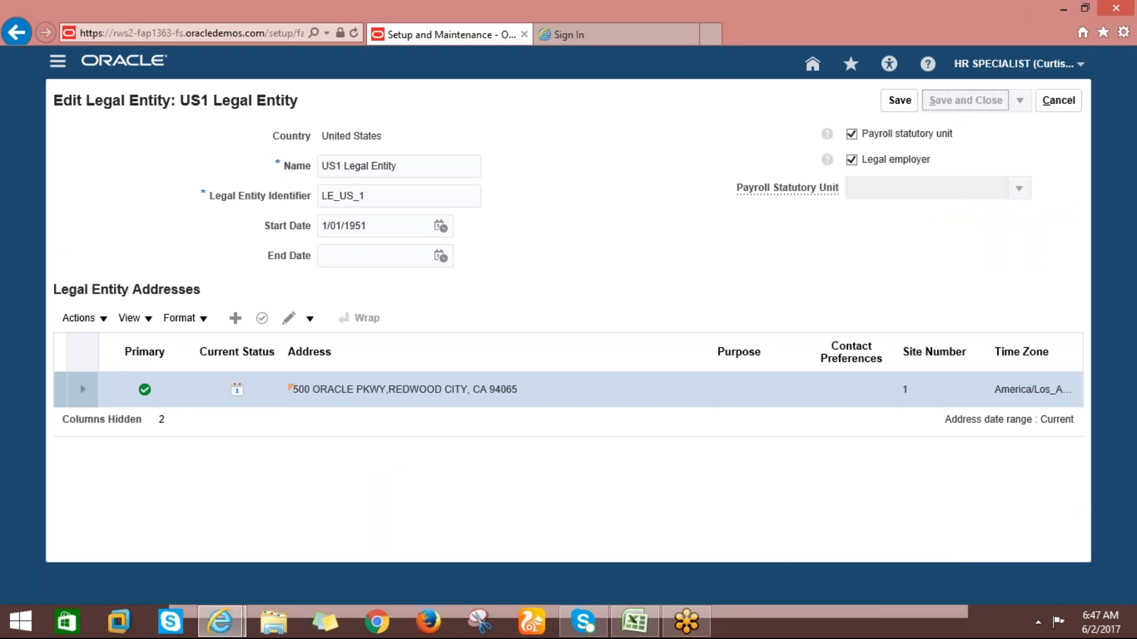
{"action": "key", "text": "alt+Tab"}
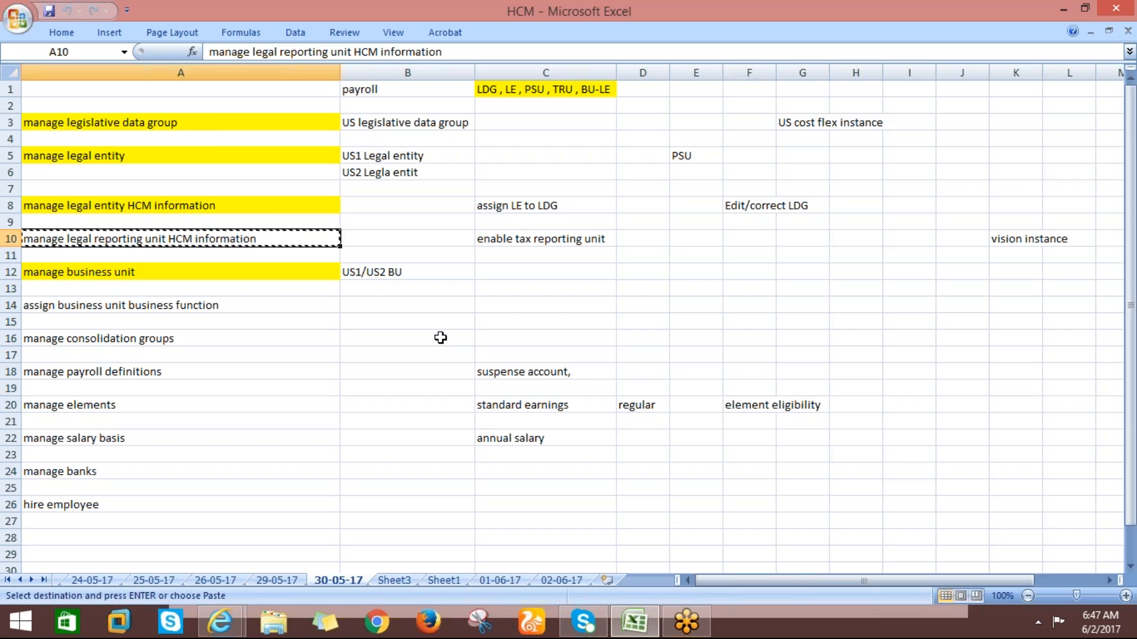
{"action": "key", "text": "alt+Tab"}
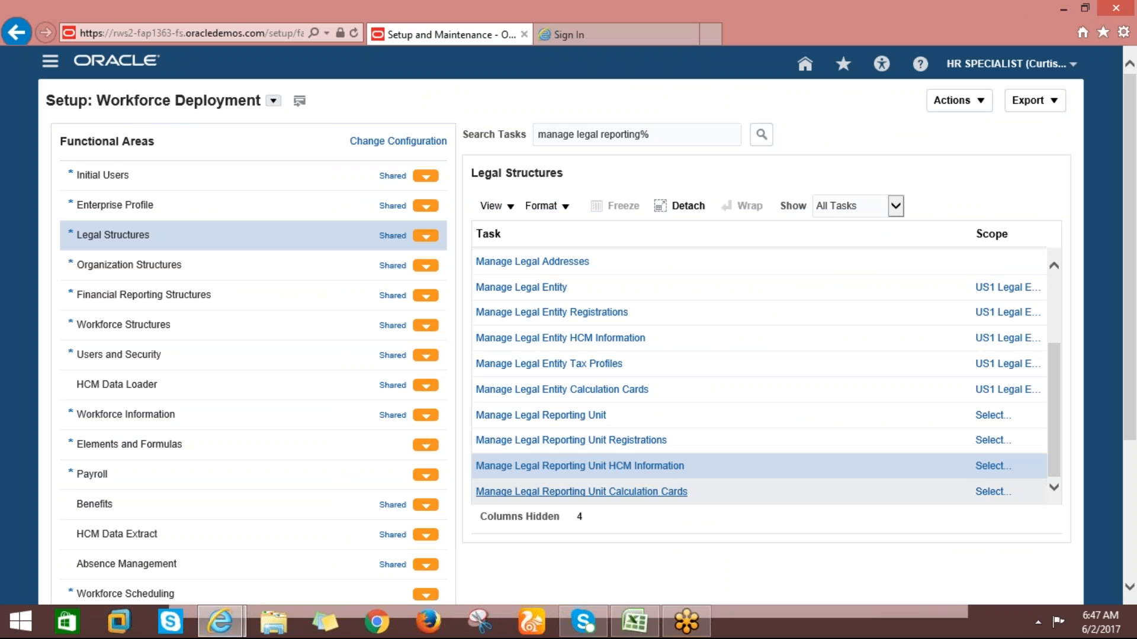
Reopen the Manage Legal Reporting Unit HCM Information scope for US1 Legal Entity and apply Select and Add as the legal reporting unit
{"action": "left_click", "coordinate": [650, 468]}
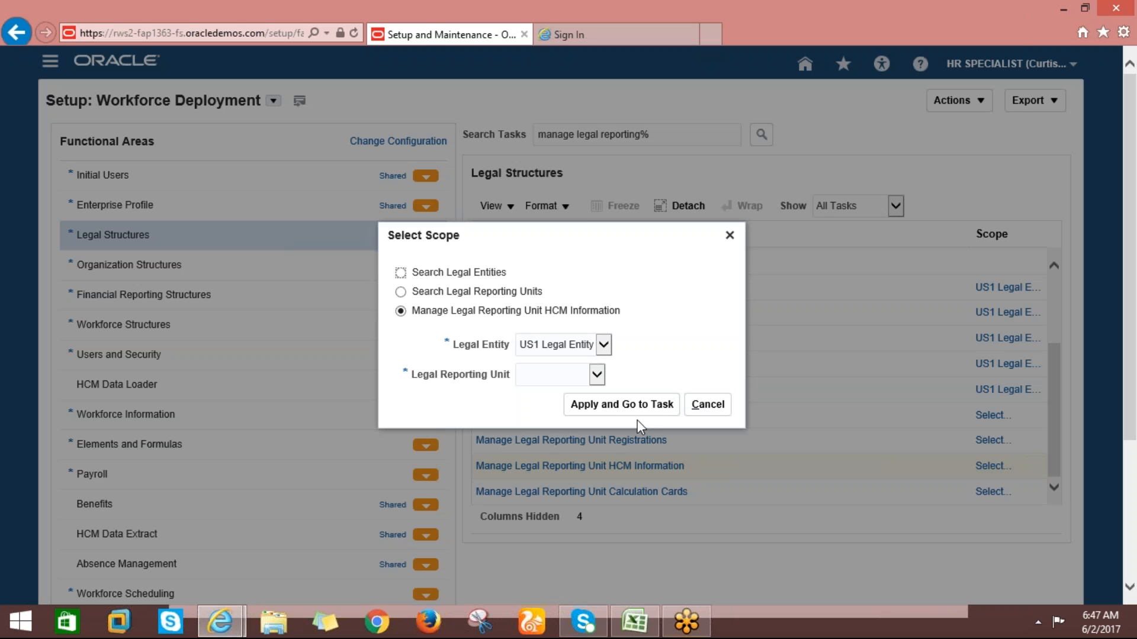
{"action": "left_click", "coordinate": [596, 375]}
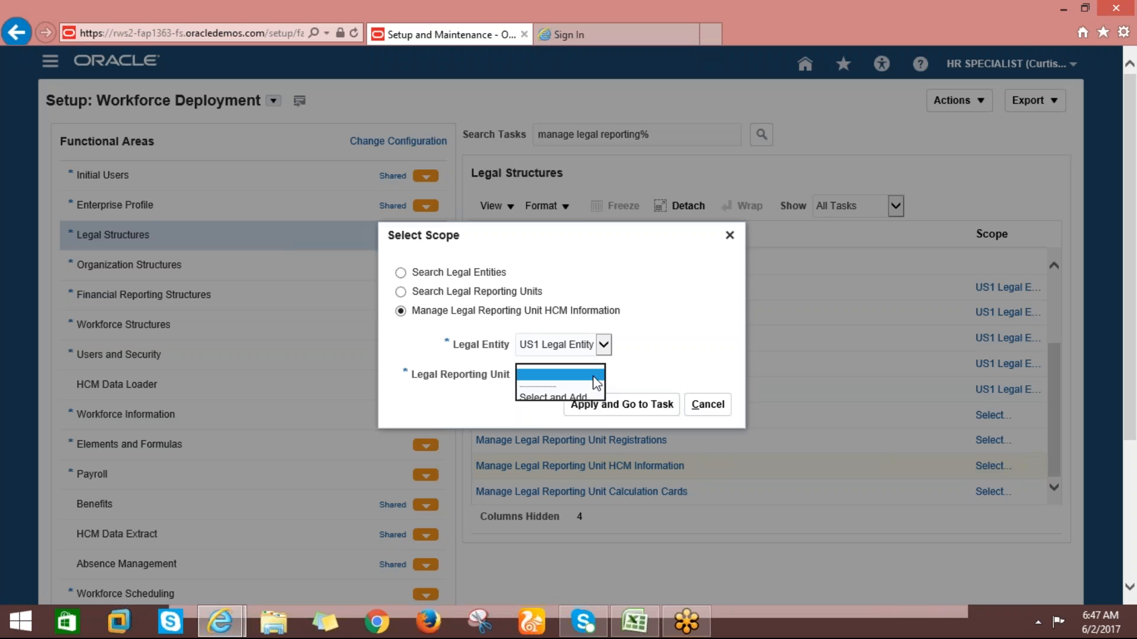
{"action": "left_click", "coordinate": [563, 399]}
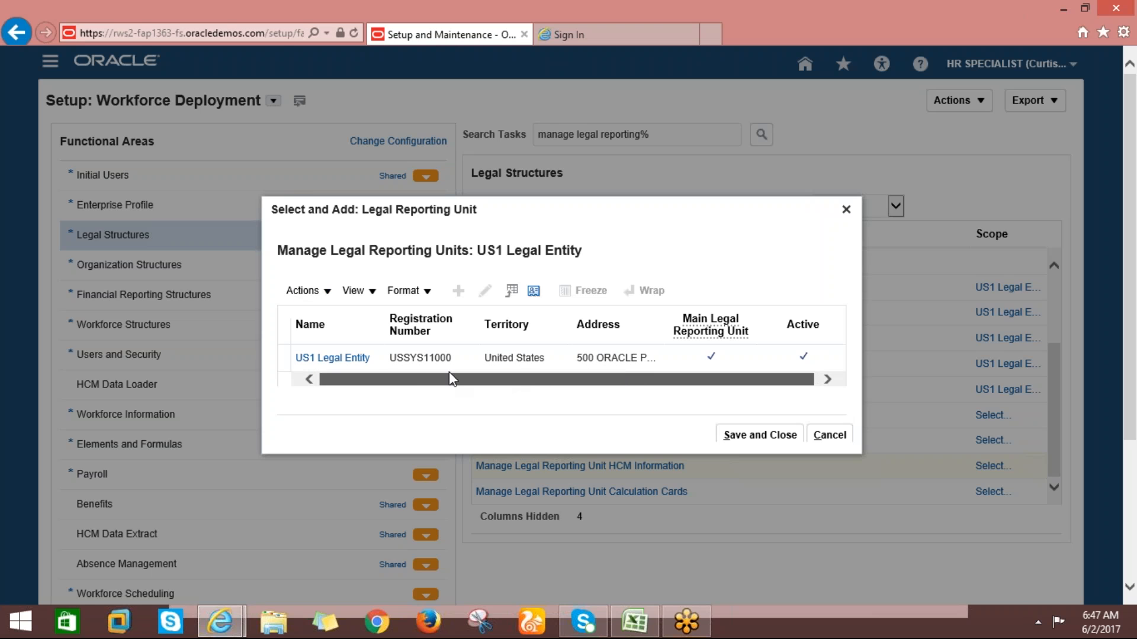
Open the US1 Legal Entity reporting unit and examine its details, address columns and available address actions
{"action": "left_click", "coordinate": [324, 293]}
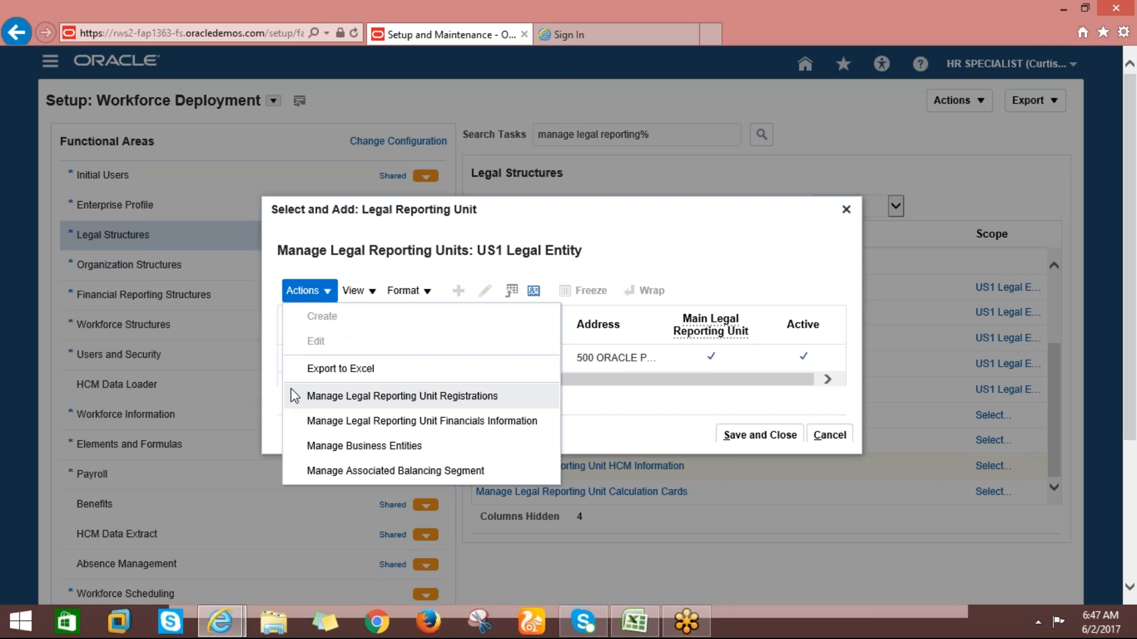
{"action": "left_click", "coordinate": [415, 403]}
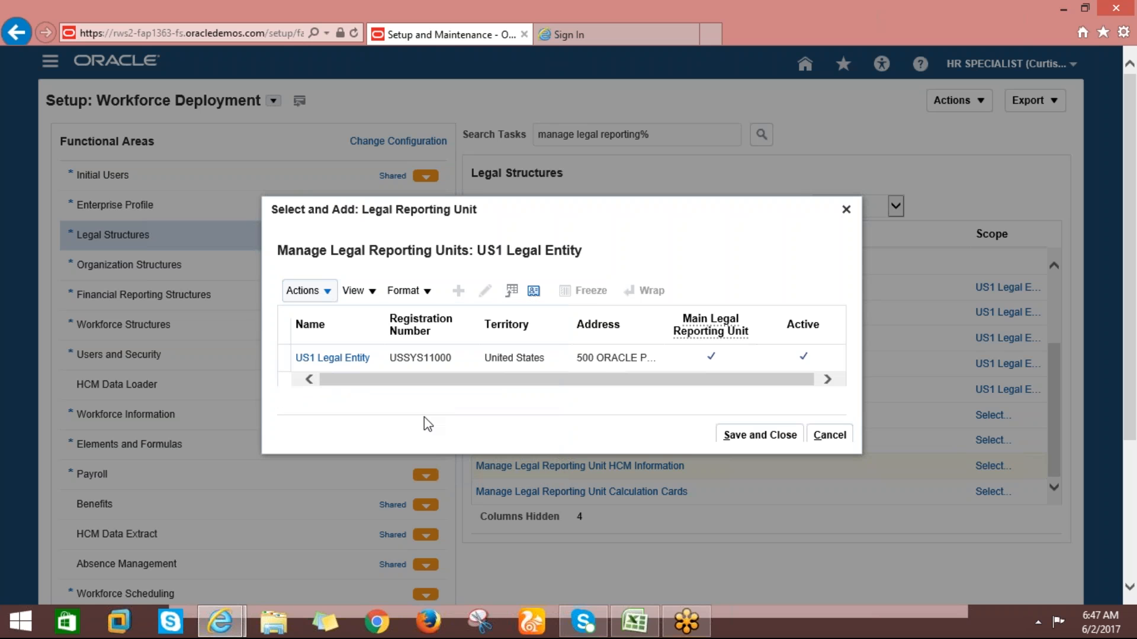
{"action": "left_click", "coordinate": [320, 360]}
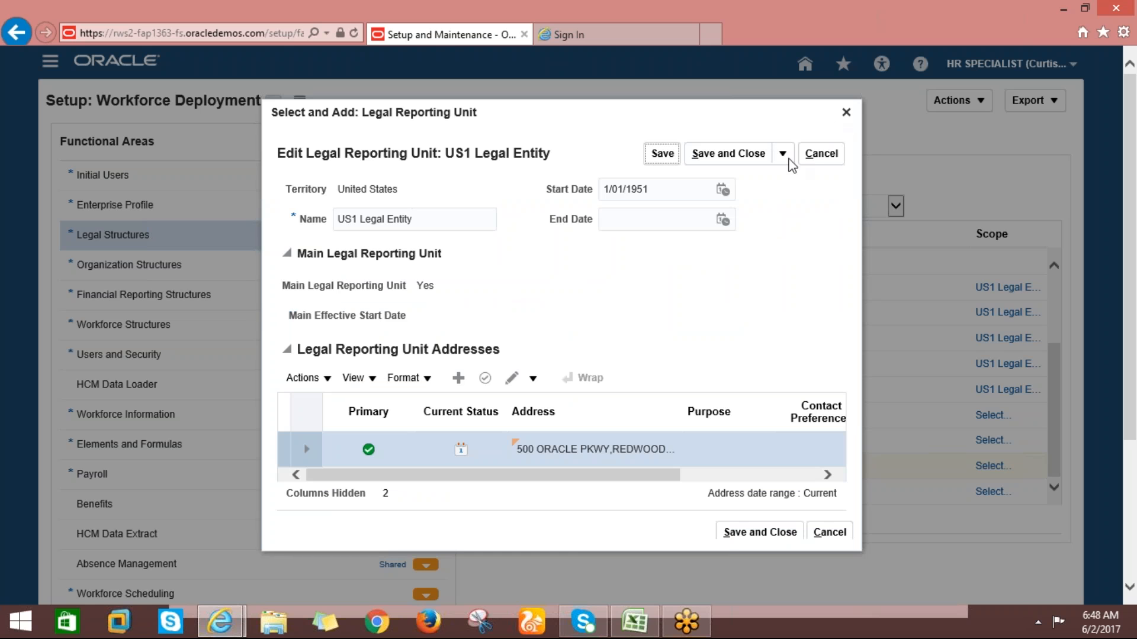
{"action": "left_click_drag", "start_coordinate": [530, 475], "coordinate": [764, 453]}
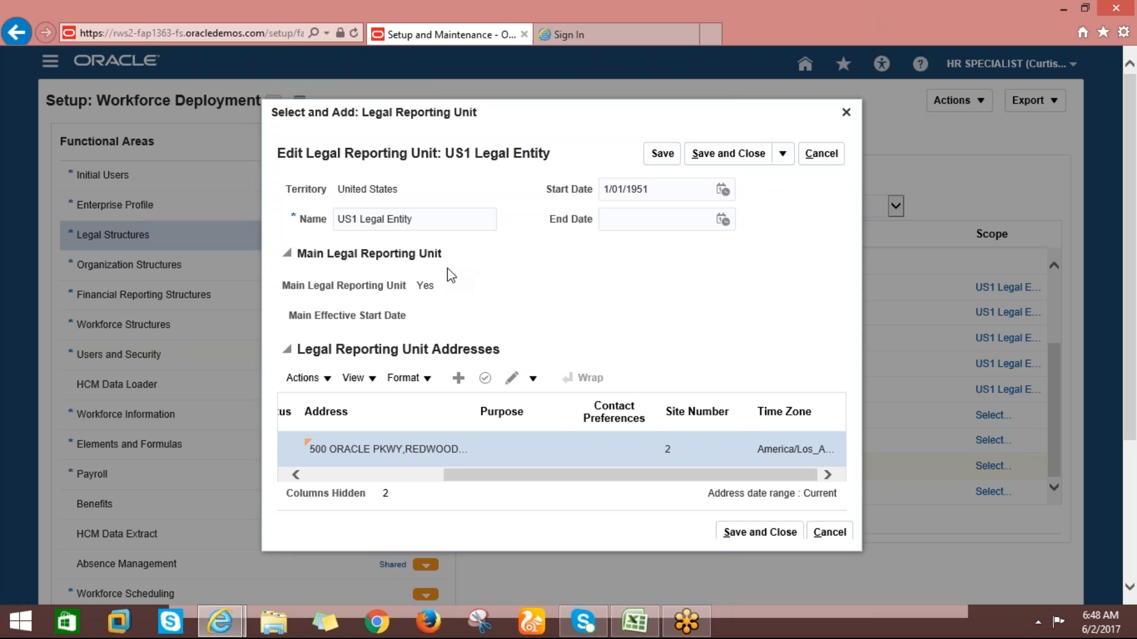
{"action": "left_click_drag", "start_coordinate": [707, 472], "coordinate": [436, 482]}
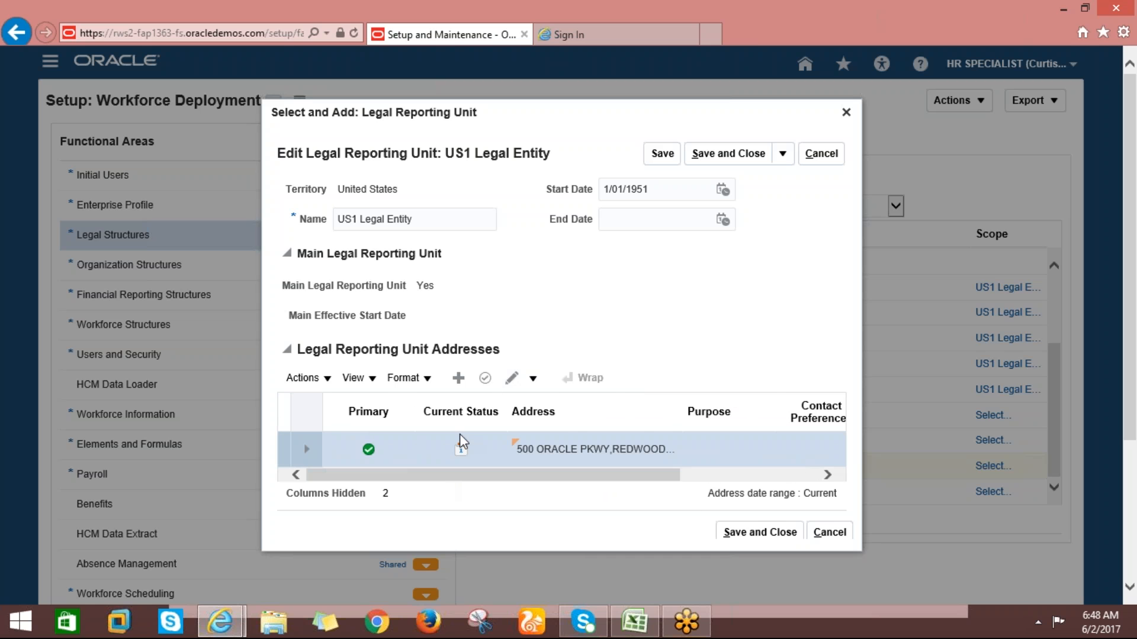
{"action": "left_click", "coordinate": [532, 378]}
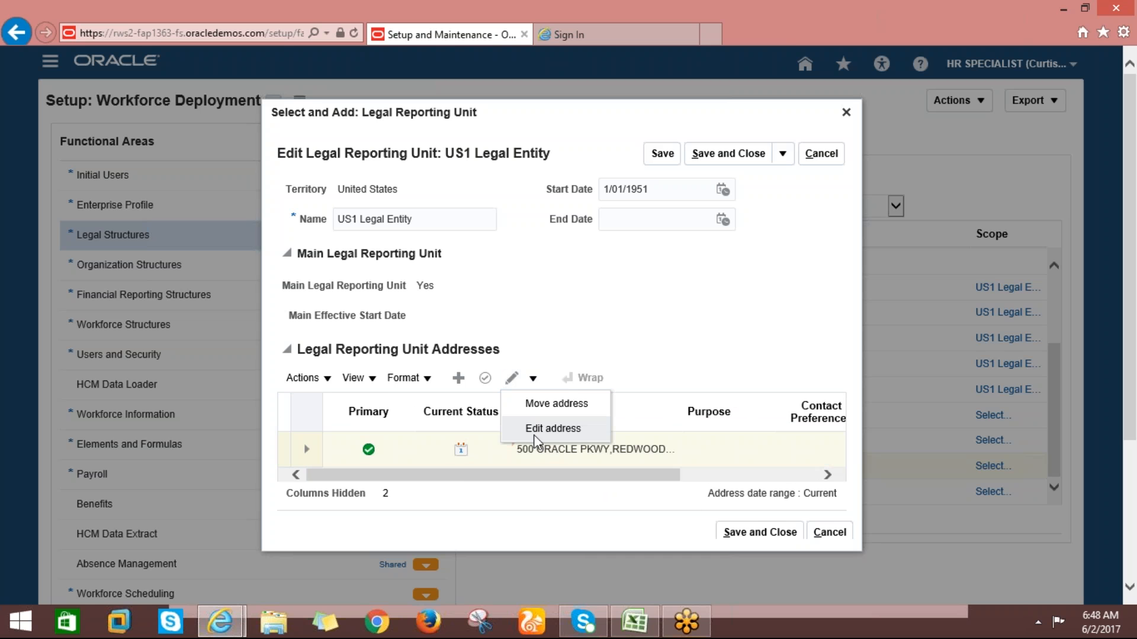
{"action": "left_click", "coordinate": [525, 427]}
{"action": "left_click_drag", "start_coordinate": [424, 480], "coordinate": [592, 482]}
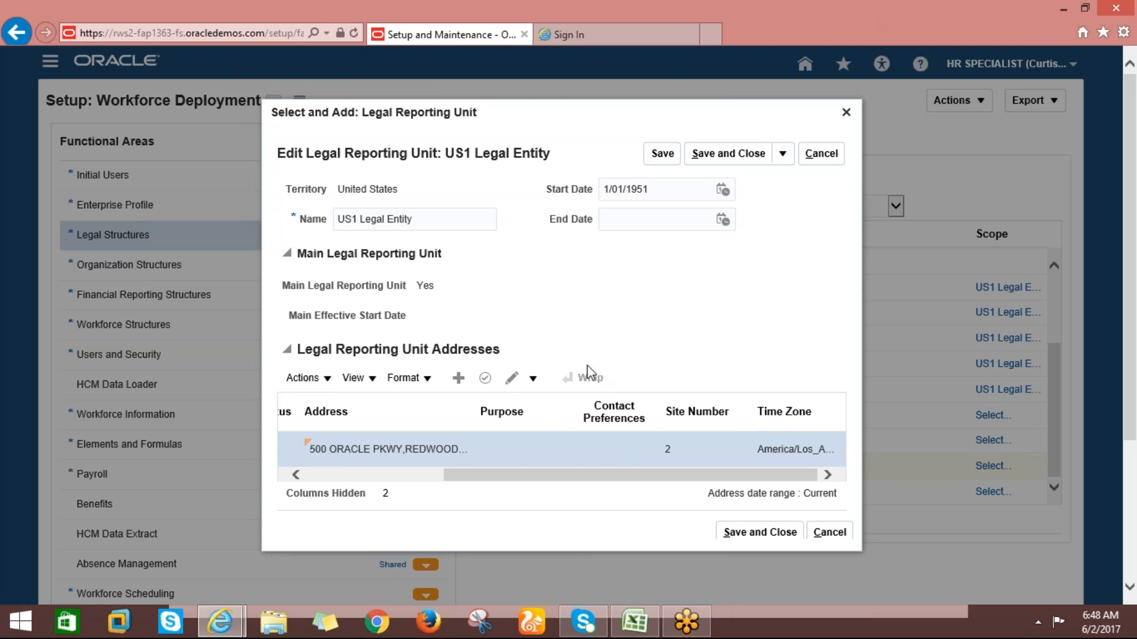
Recheck the tax reporting unit note in the HCM workbook, and save and close the US1 Legal Entity reporting unit
{"action": "key", "text": "alt+Tab"}
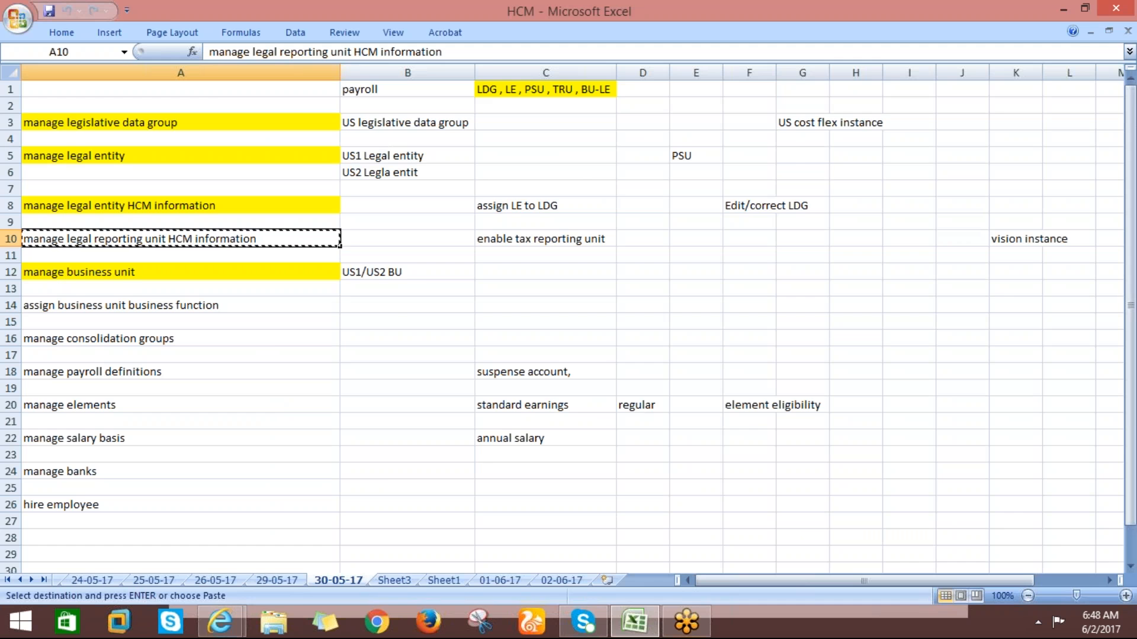
{"action": "key", "text": "alt+Tab"}
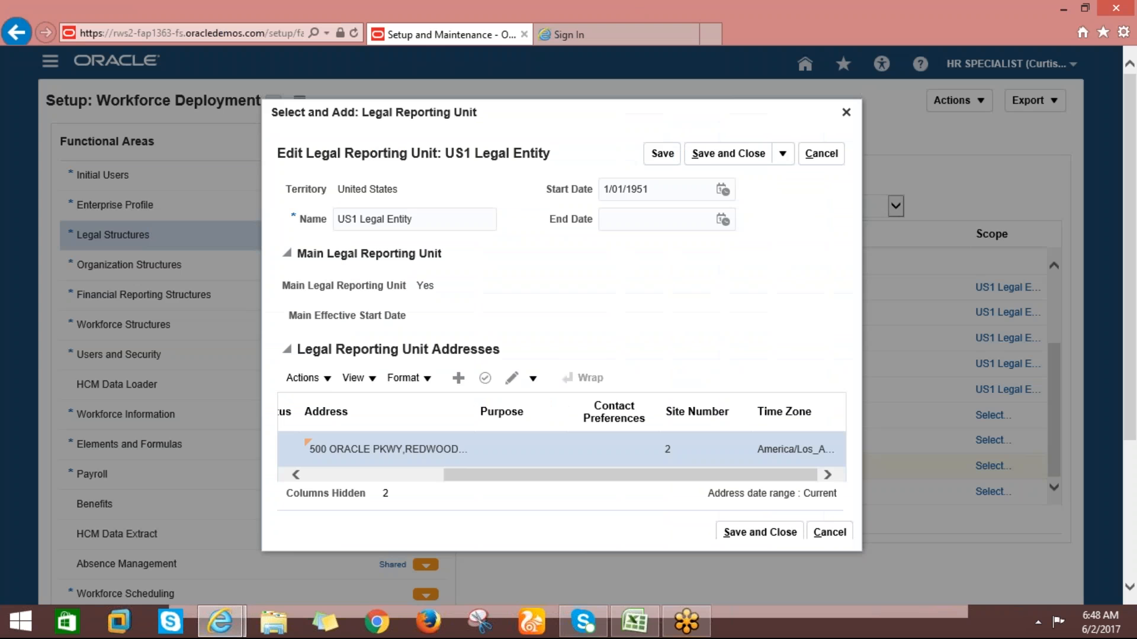
{"action": "left_click", "coordinate": [708, 154]}
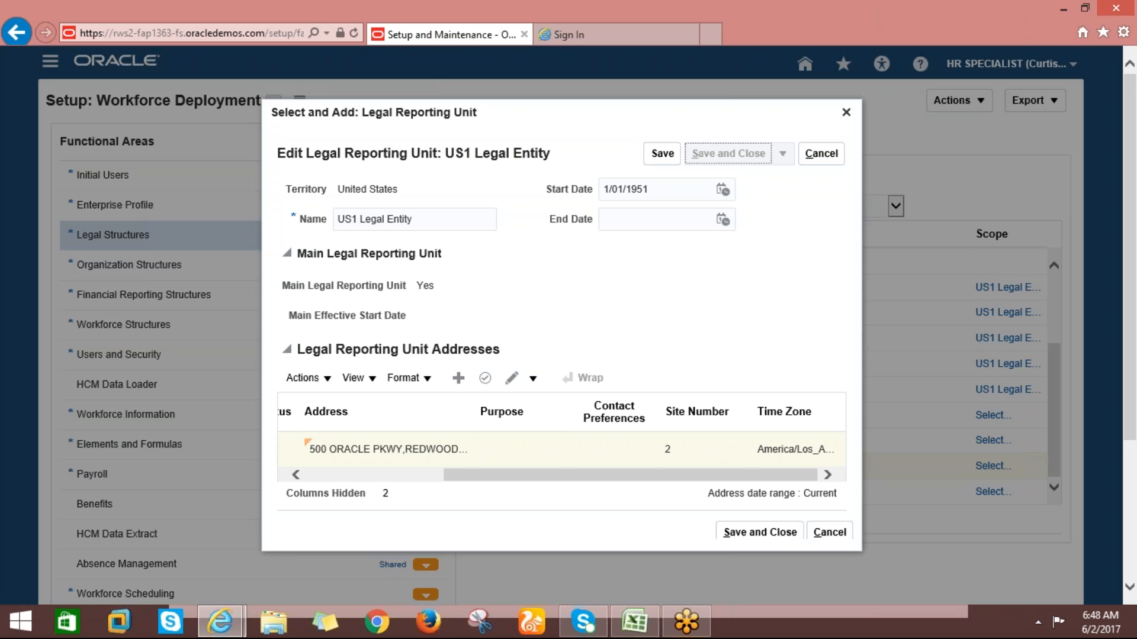
Copy "manage business unit" from cell A12 of the HCM workbook and search the Workforce Deployment setup tasks for it
{"action": "key", "text": "alt+Tab"}
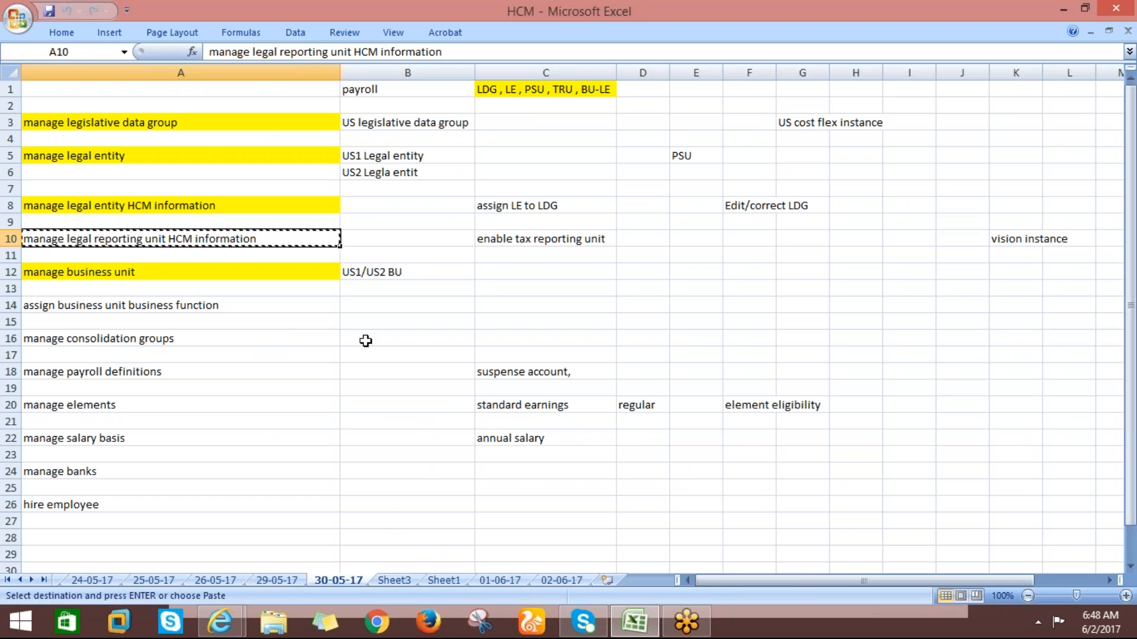
{"action": "left_click", "coordinate": [141, 279]}
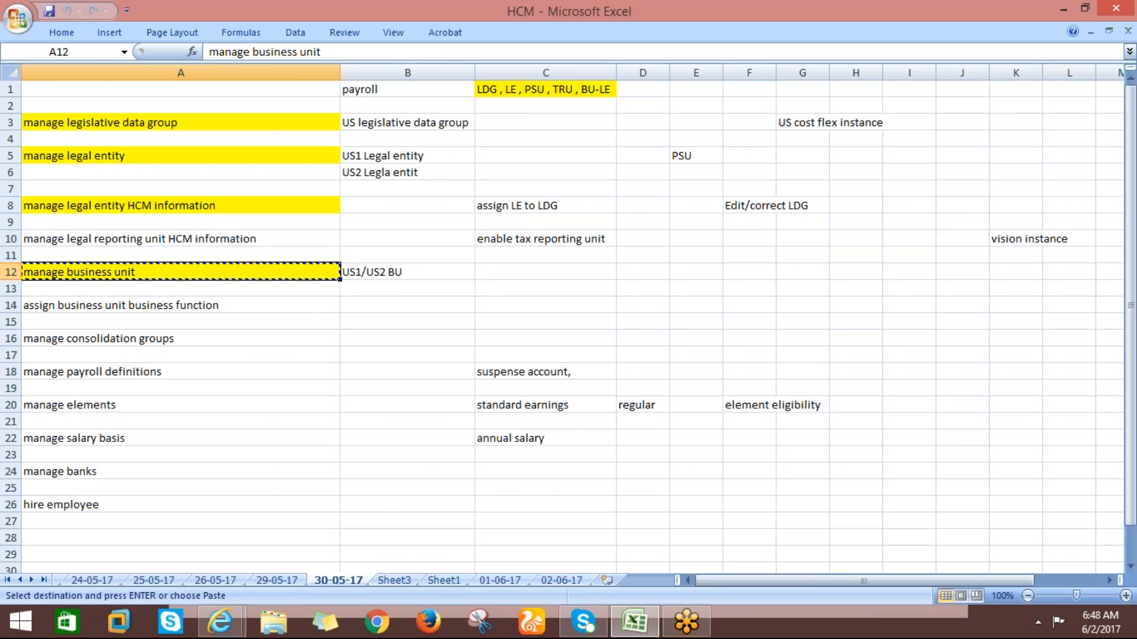
{"action": "key", "text": "alt+Tab"}
{"action": "left_click_drag", "start_coordinate": [651, 134], "coordinate": [541, 138]}
{"action": "key", "text": "ctrl+v"}
{"action": "left_click", "coordinate": [762, 135]}
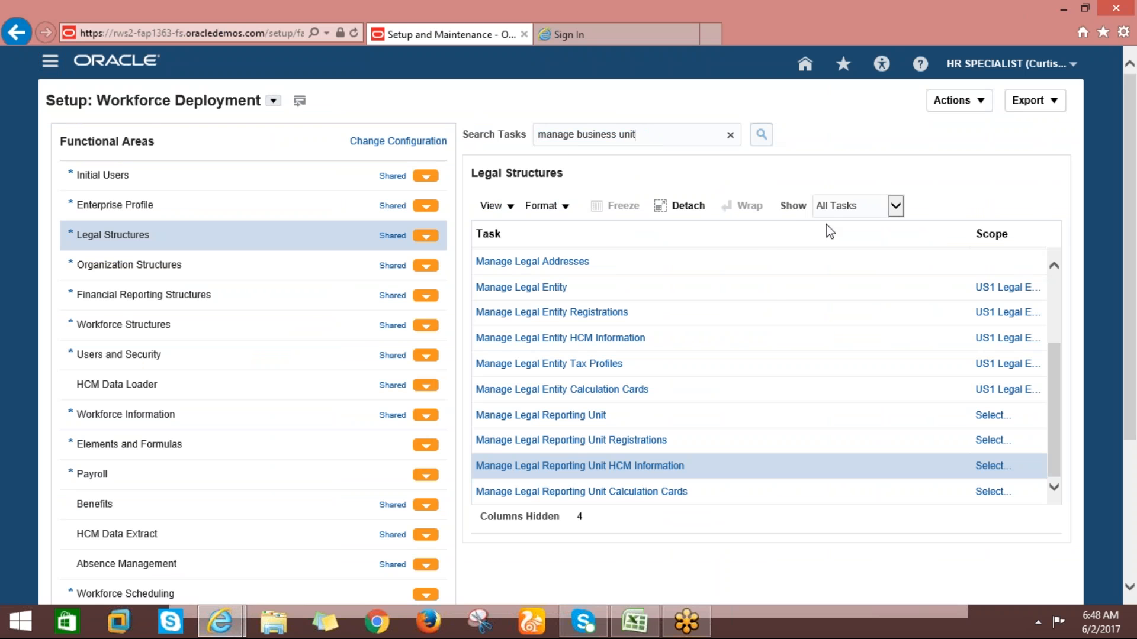
Choose Manage Business Unit from the task search results and open that task under Organization Structures
{"action": "key", "text": "alt+Tab"}
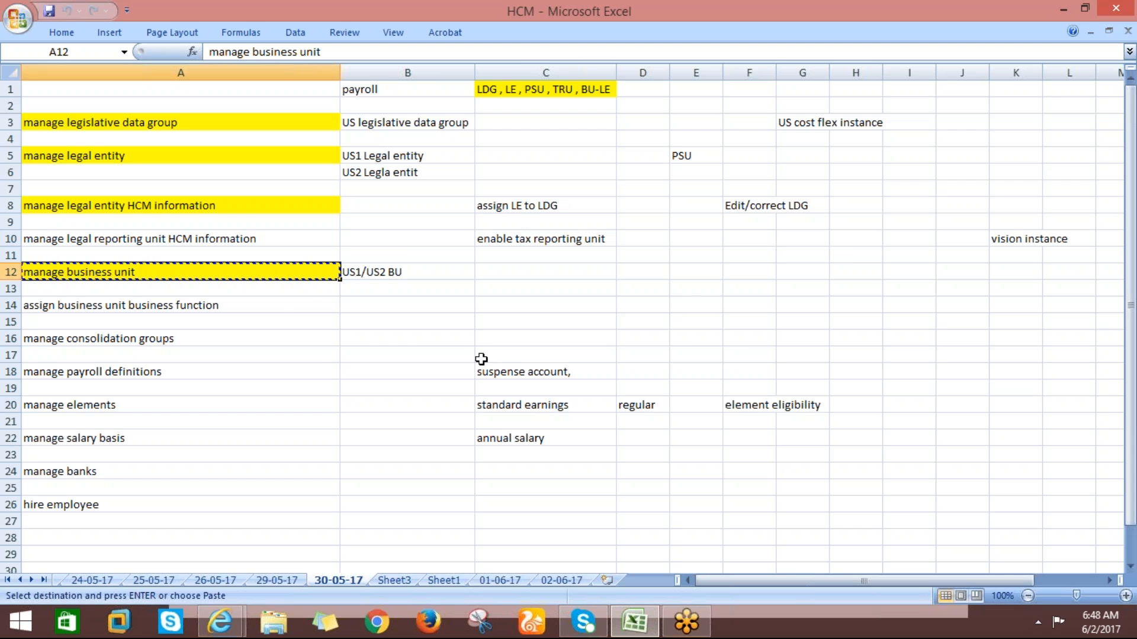
{"action": "key", "text": "alt+Tab"}
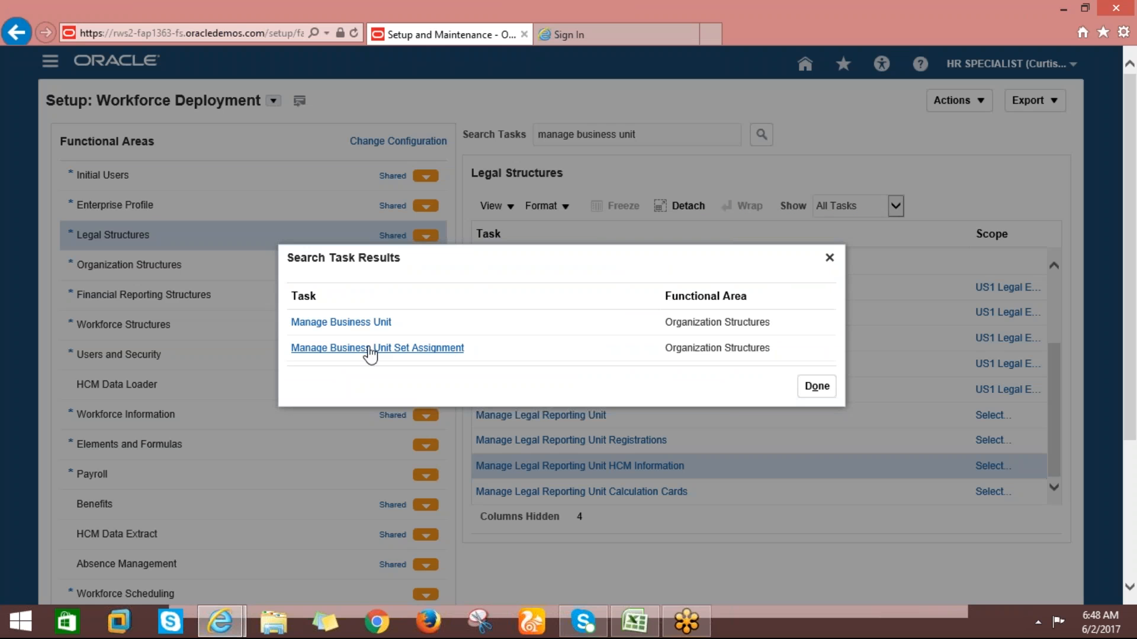
{"action": "left_click", "coordinate": [362, 324]}
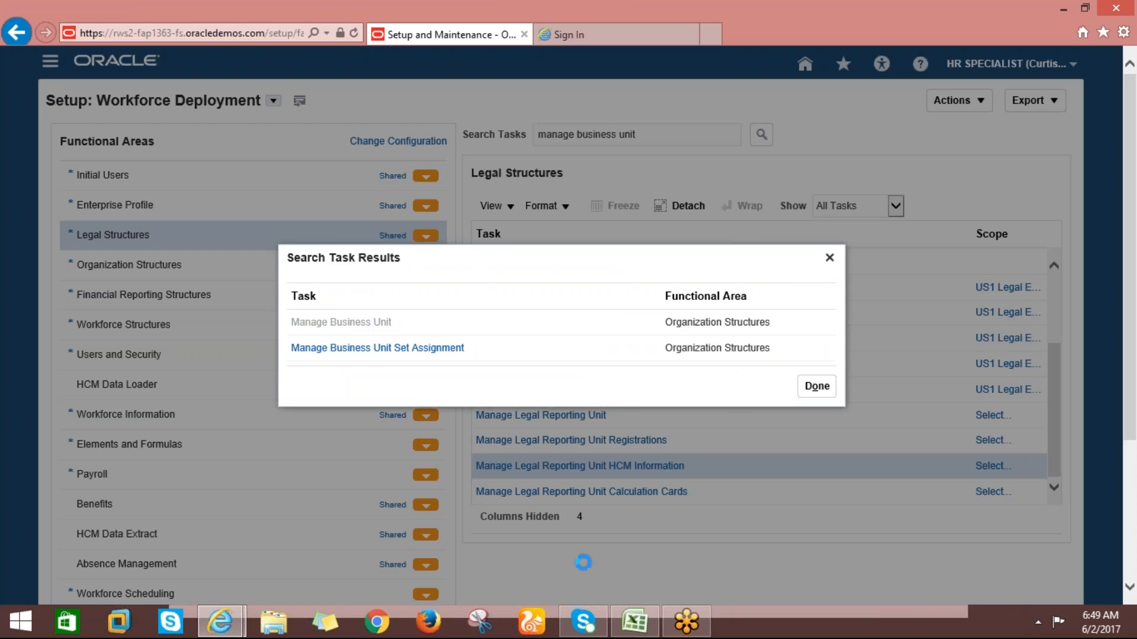
{"action": "key", "text": "alt+Tab"}
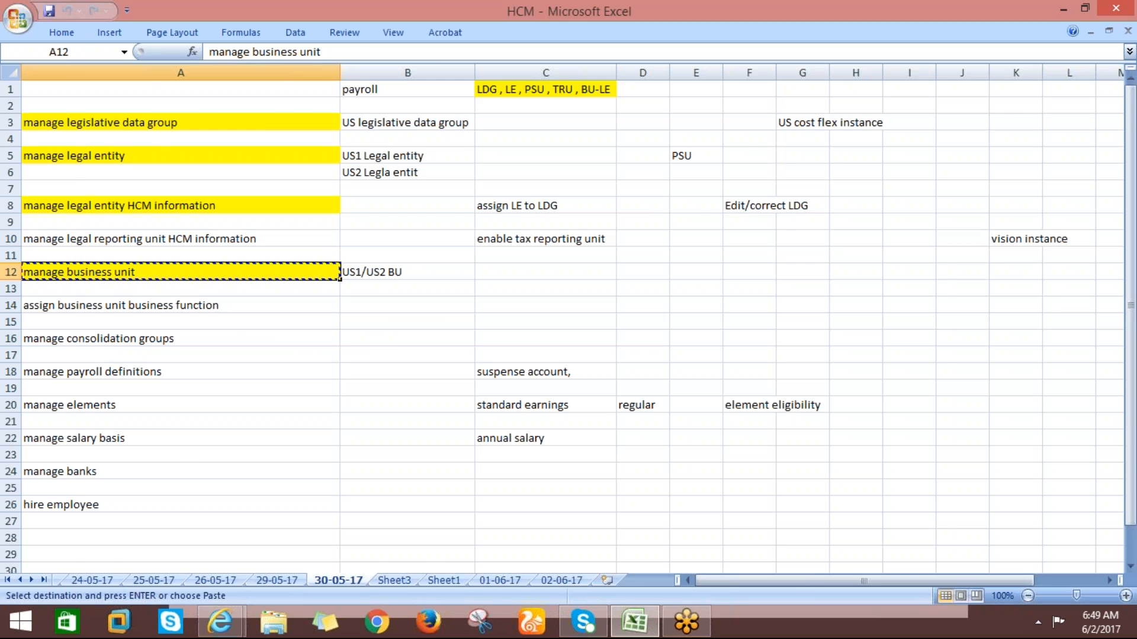
{"action": "key", "text": "alt+Tab"}
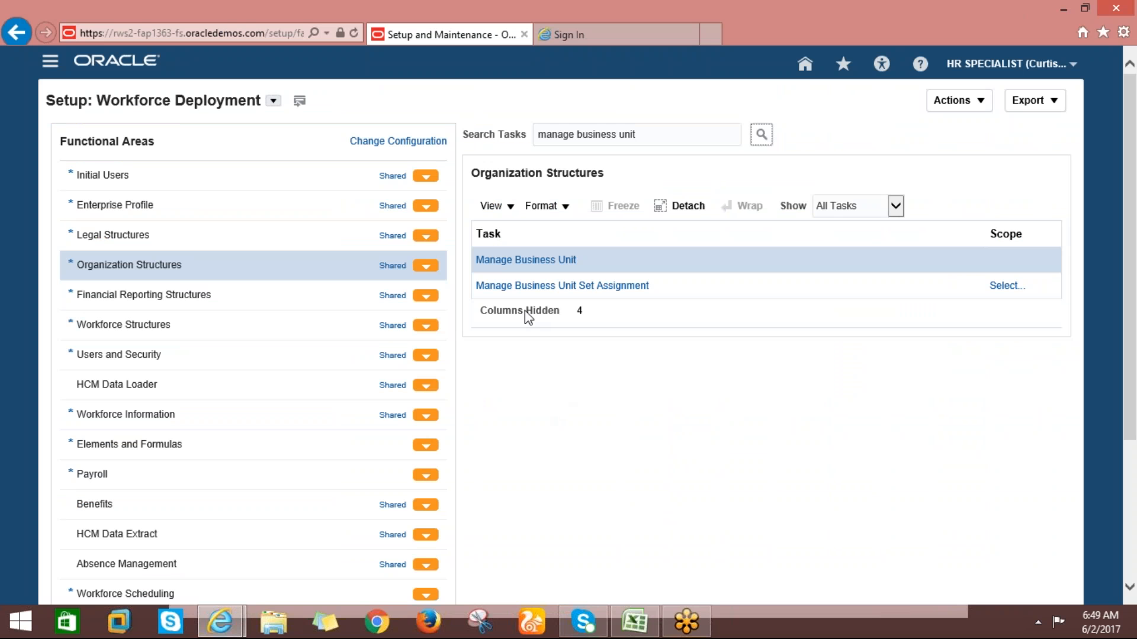
{"action": "left_click", "coordinate": [522, 261]}
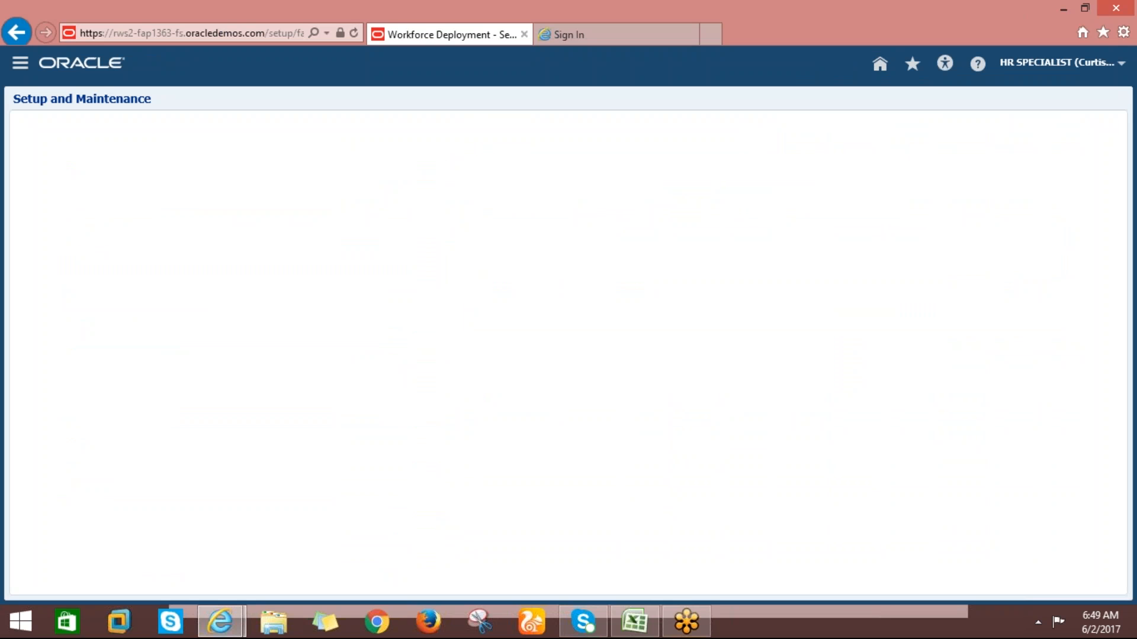
Search the business units by the name "us1", open US1 Business Unit to view its settings, and cancel the edit
{"action": "left_click", "coordinate": [134, 181]}
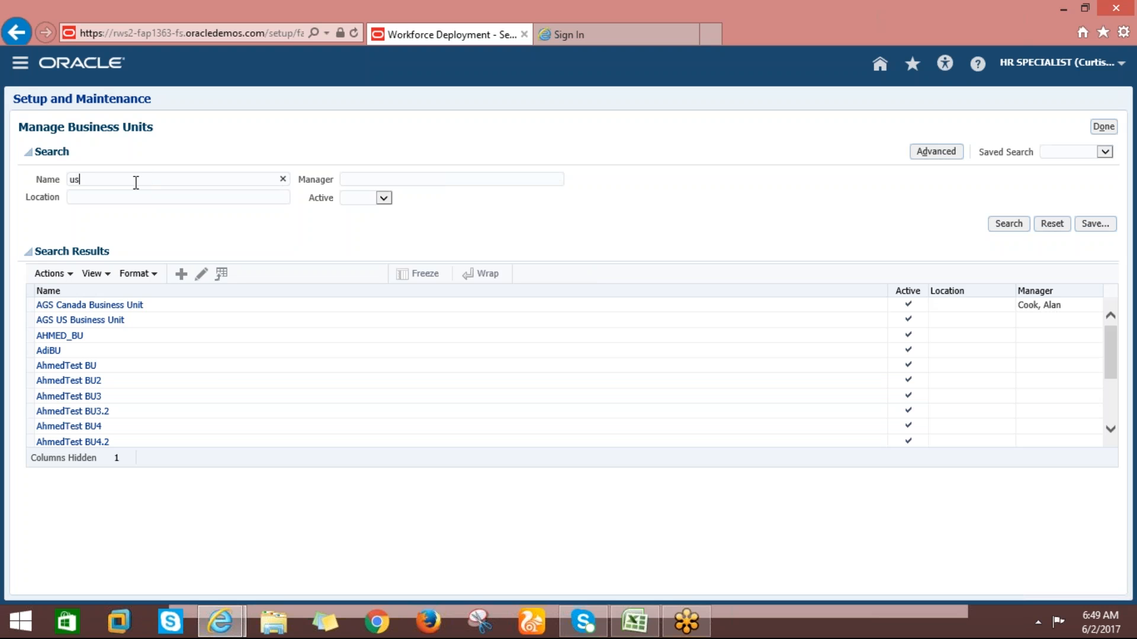
{"action": "left_click", "coordinate": [1006, 225]}
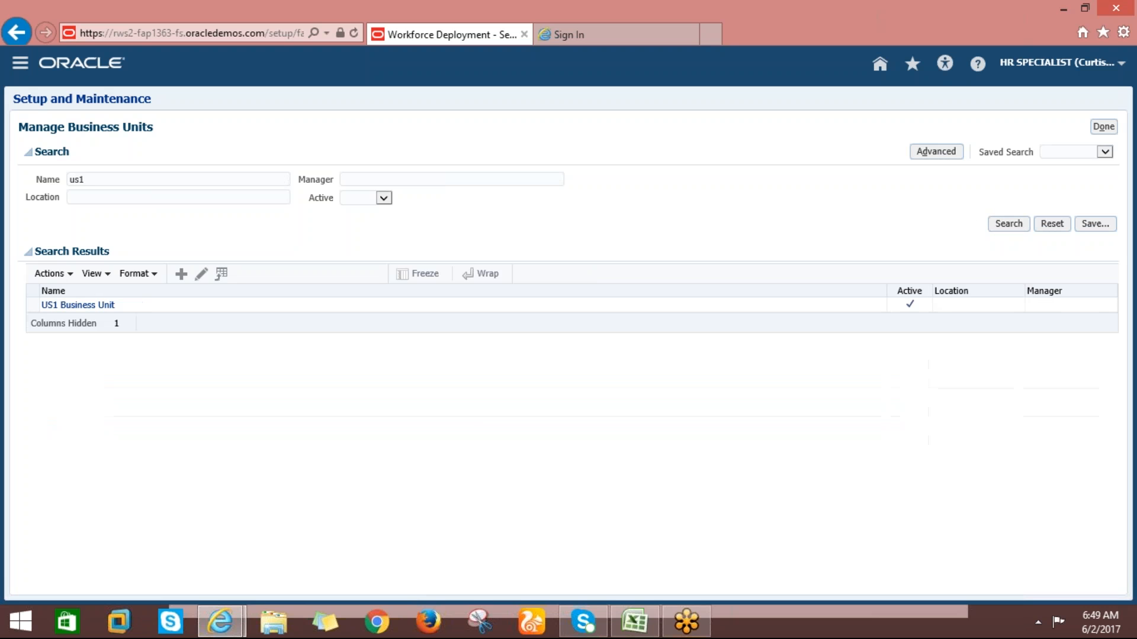
{"action": "left_click", "coordinate": [112, 306]}
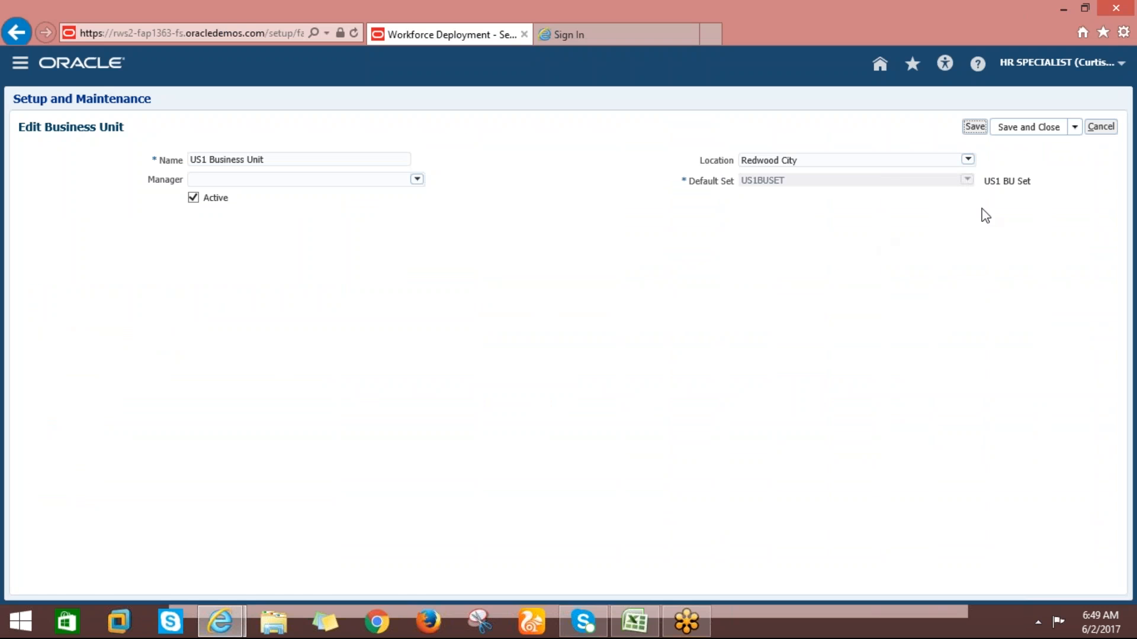
{"action": "left_click", "coordinate": [1101, 127]}
Copy "assign business unit business function" from workbook cell A14, search the Workforce Deployment setup tasks for it, and dismiss the results
{"action": "key", "text": "alt+Tab"}
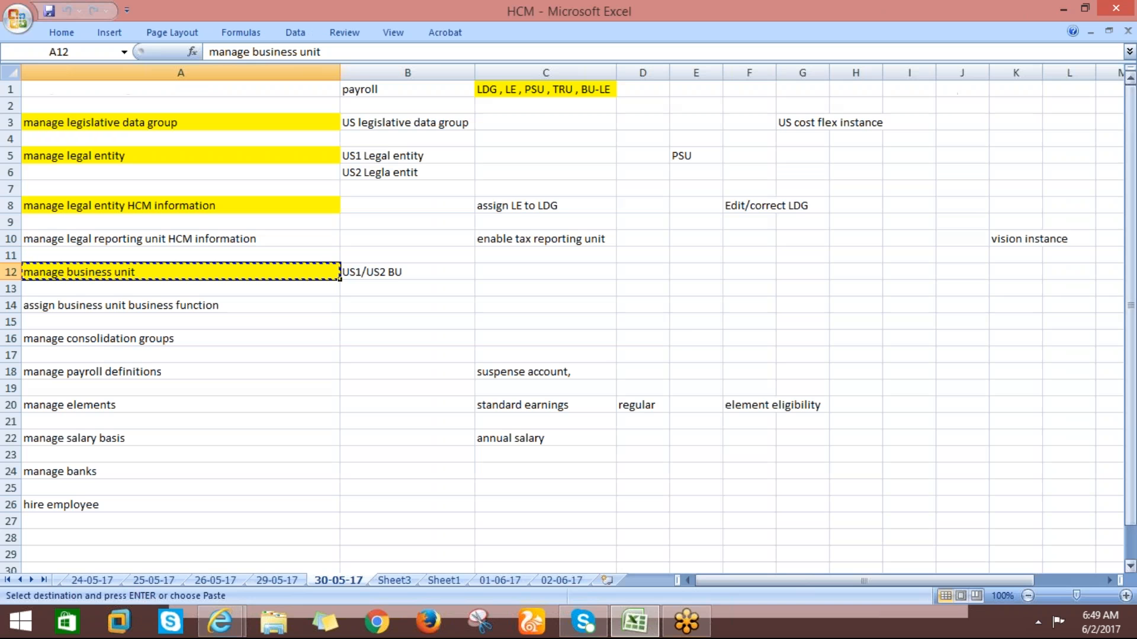
{"action": "left_click", "coordinate": [161, 307]}
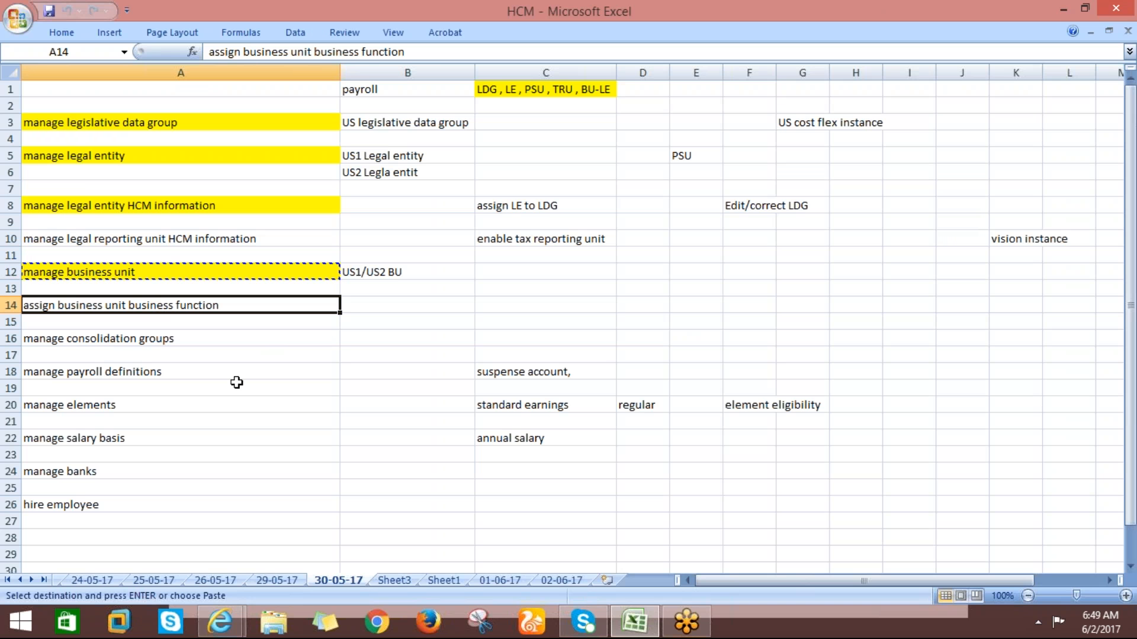
{"action": "key", "text": "alt+Tab"}
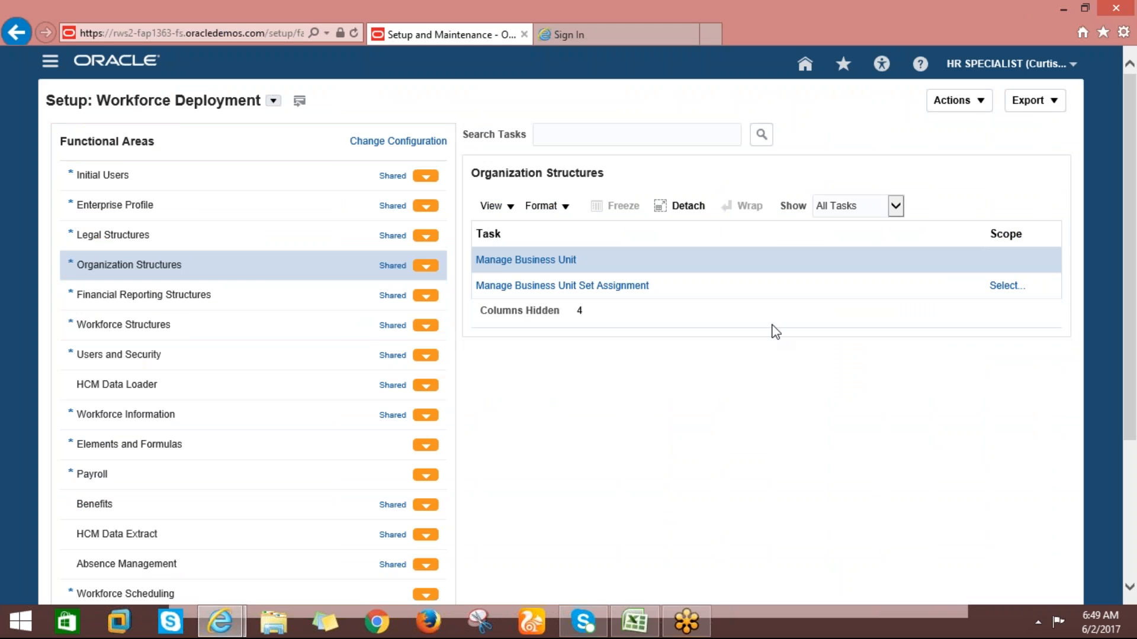
{"action": "left_click", "coordinate": [581, 140]}
{"action": "key", "text": "ctrl+v"}
{"action": "left_click", "coordinate": [761, 134]}
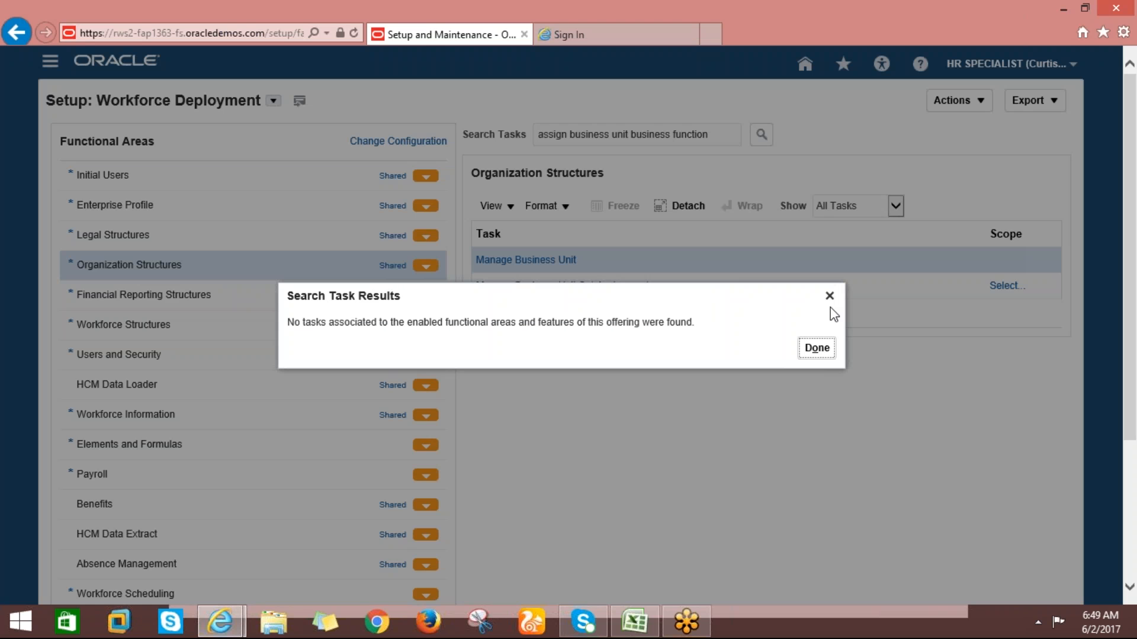
{"action": "left_click", "coordinate": [816, 348]}
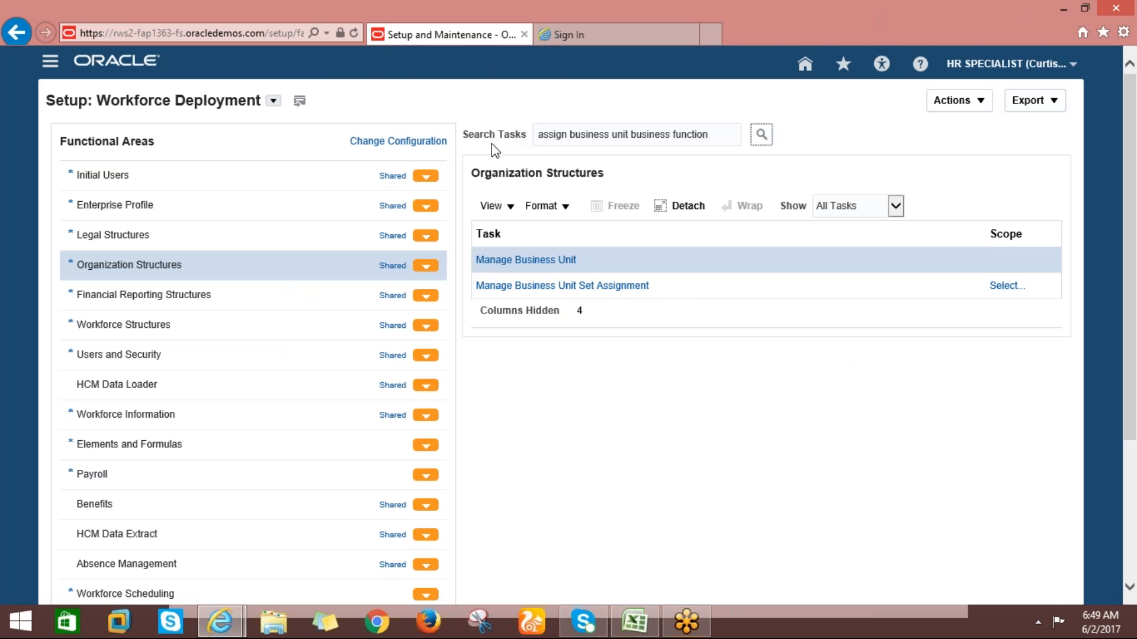
Switch the setup to the Financials offering and search its tasks for "assign business unit business function"
{"action": "left_click", "coordinate": [274, 101]}
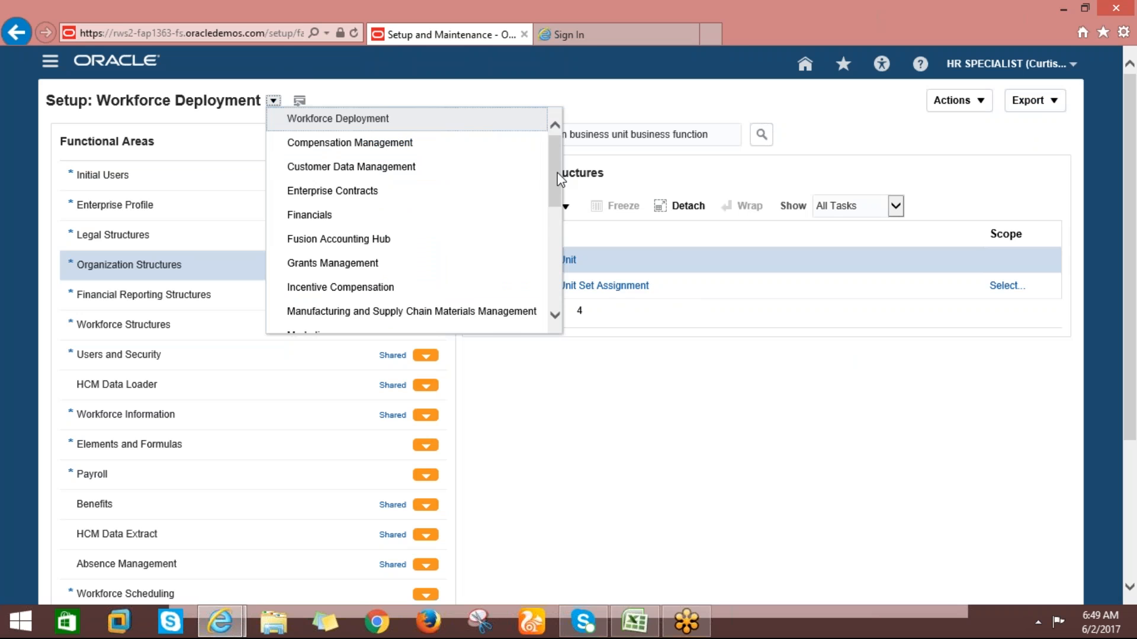
{"action": "left_click", "coordinate": [375, 215]}
{"action": "left_click", "coordinate": [484, 289]}
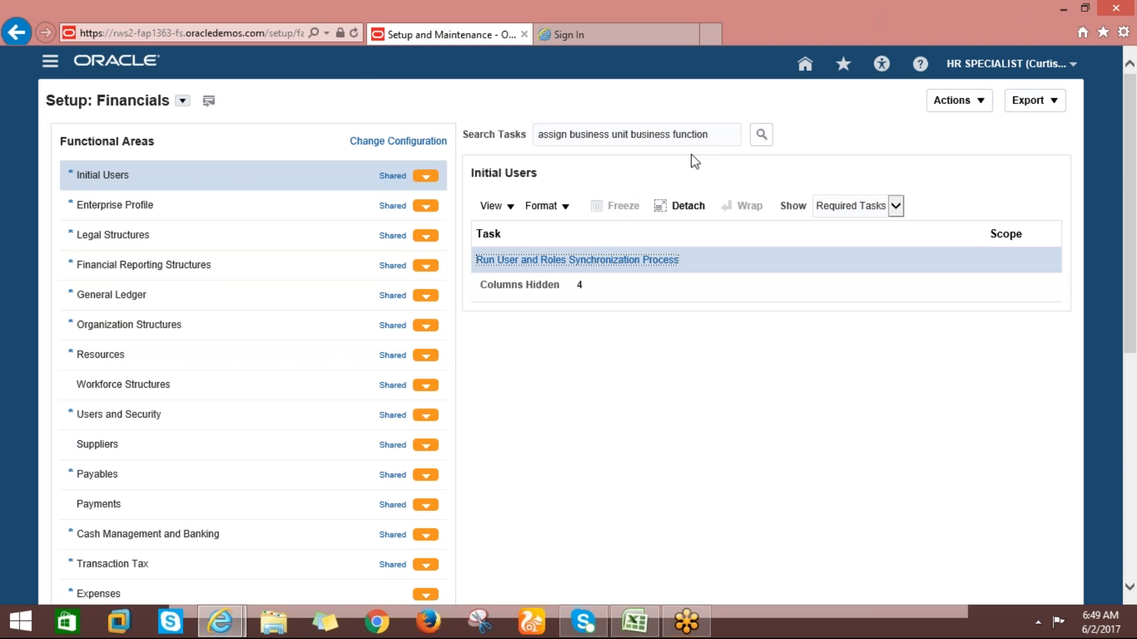
{"action": "left_click_drag", "start_coordinate": [715, 134], "coordinate": [529, 148]}
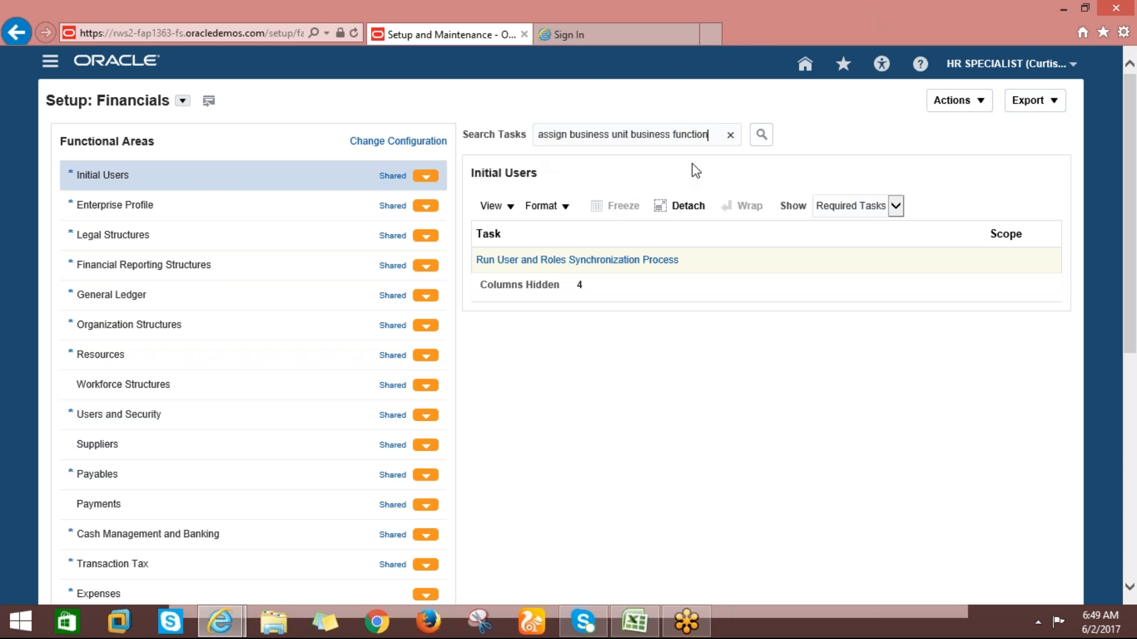
{"action": "left_click", "coordinate": [762, 141]}
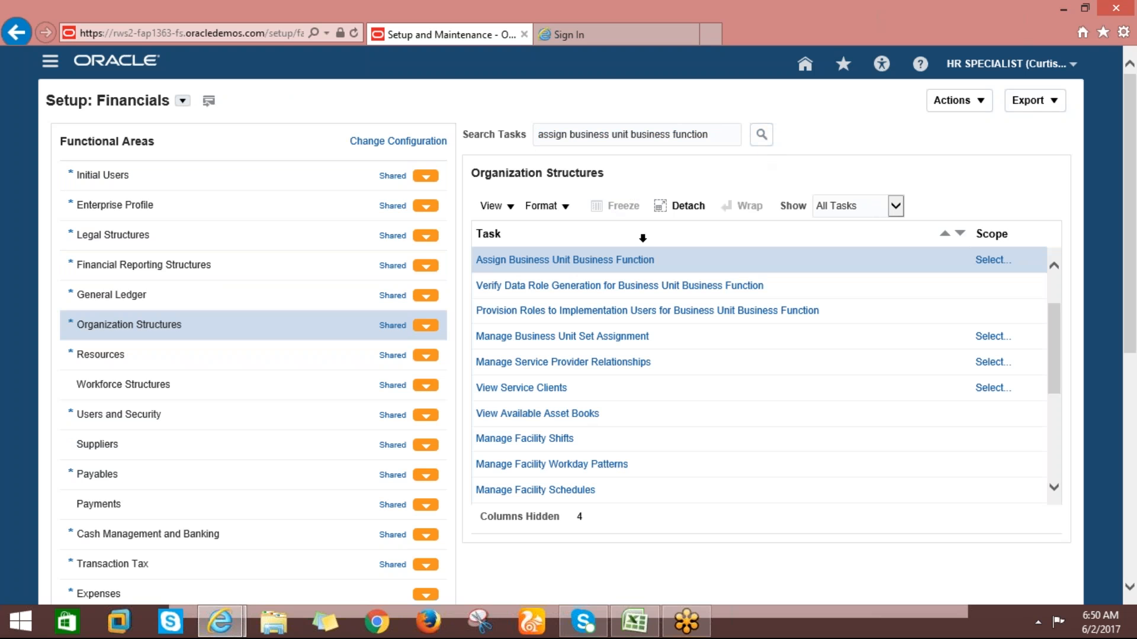
Open the scope selection for Assign Business Unit Business Function and apply Select and Add for the business unit
{"action": "left_click", "coordinate": [996, 263]}
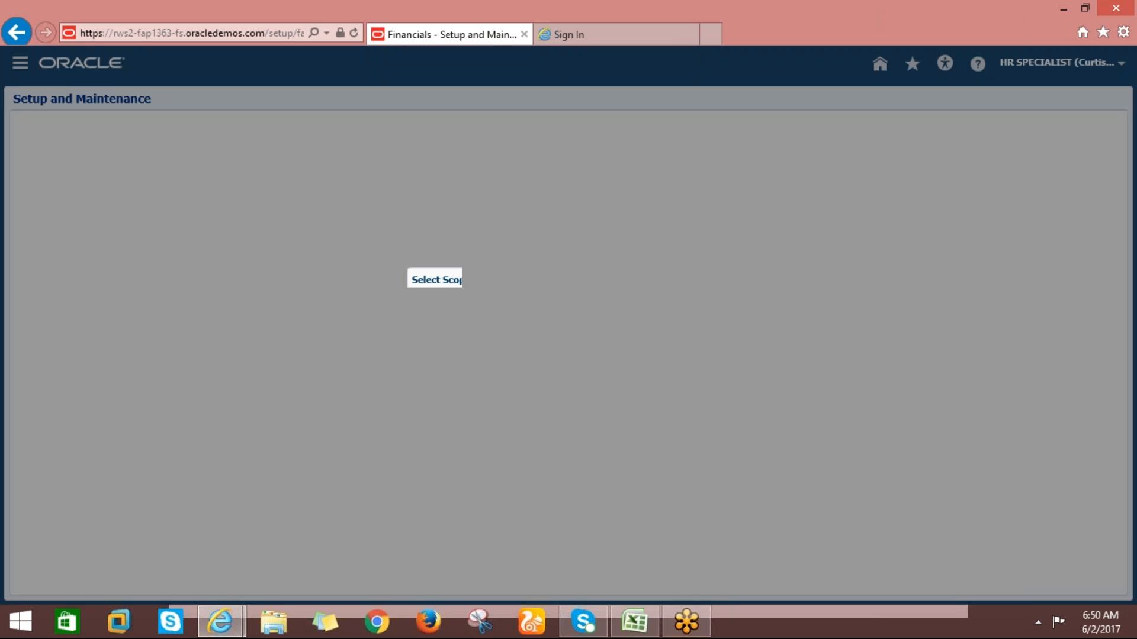
{"action": "left_click", "coordinate": [572, 337]}
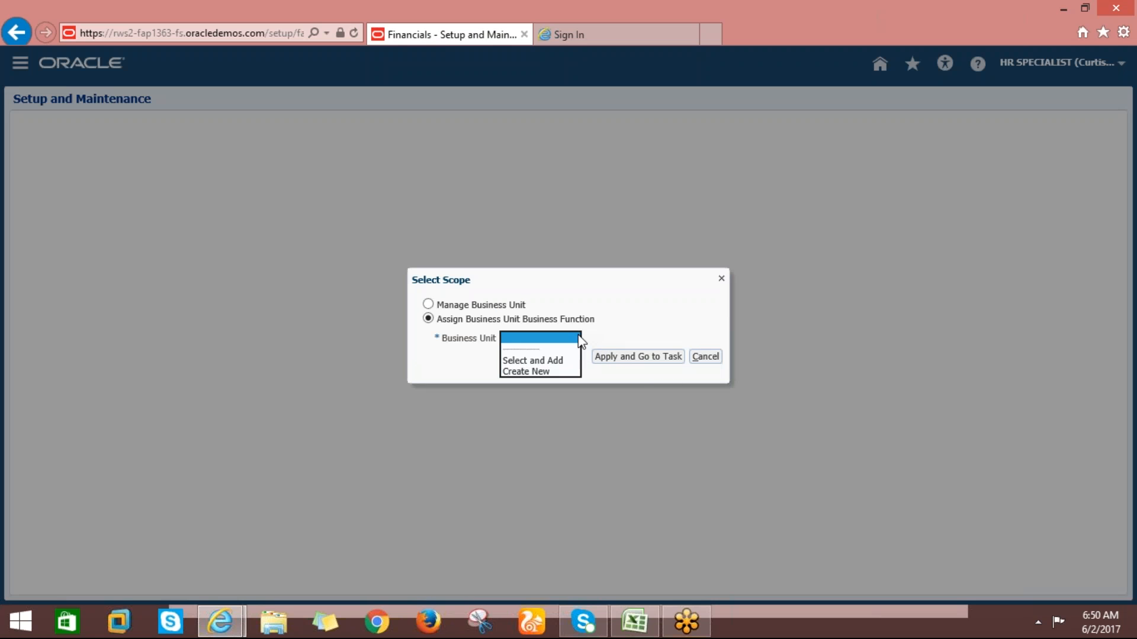
{"action": "left_click", "coordinate": [531, 360]}
{"action": "left_click", "coordinate": [613, 358]}
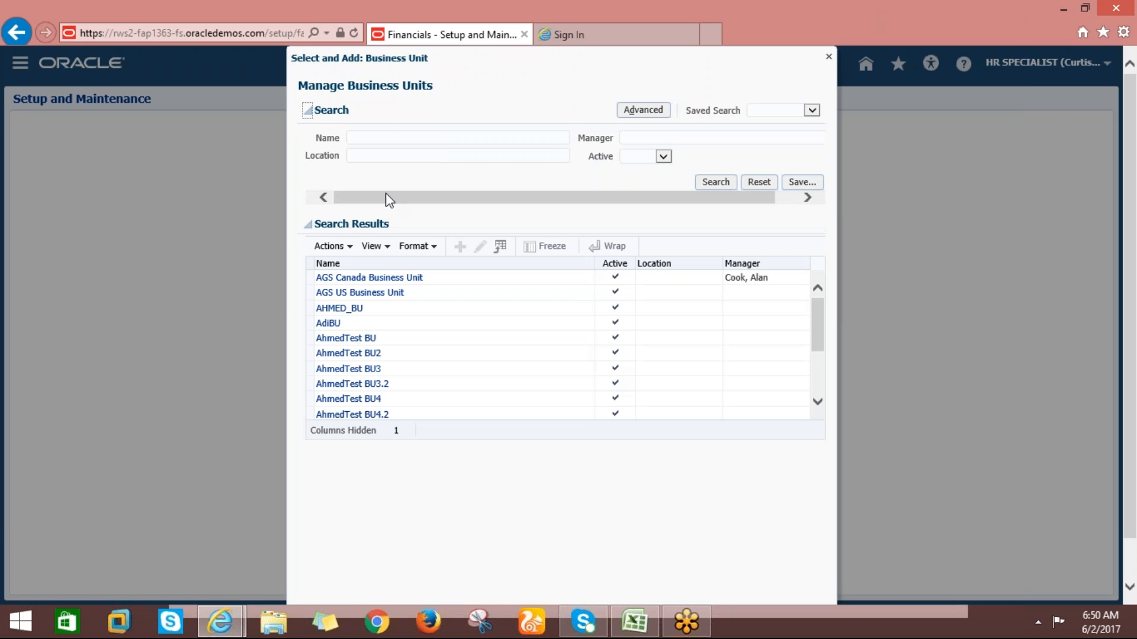
Find US1 Business Unit by the name "us1", add it as the scope, and save and close its business functions
{"action": "left_click", "coordinate": [361, 137]}
{"action": "type", "text": "us1"}
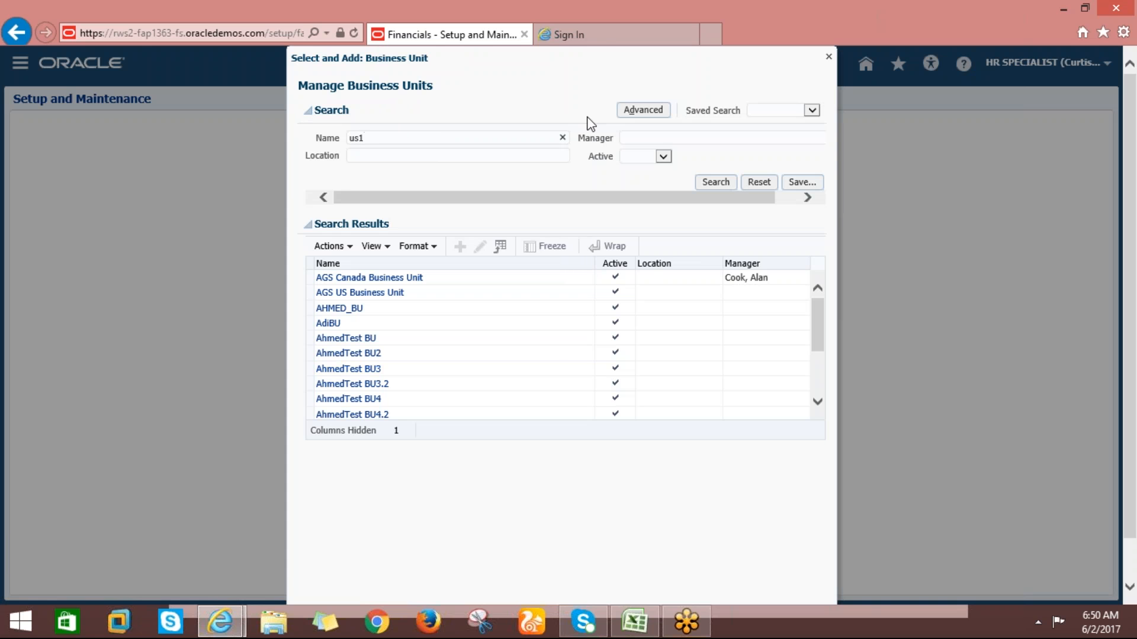
{"action": "left_click", "coordinate": [716, 183]}
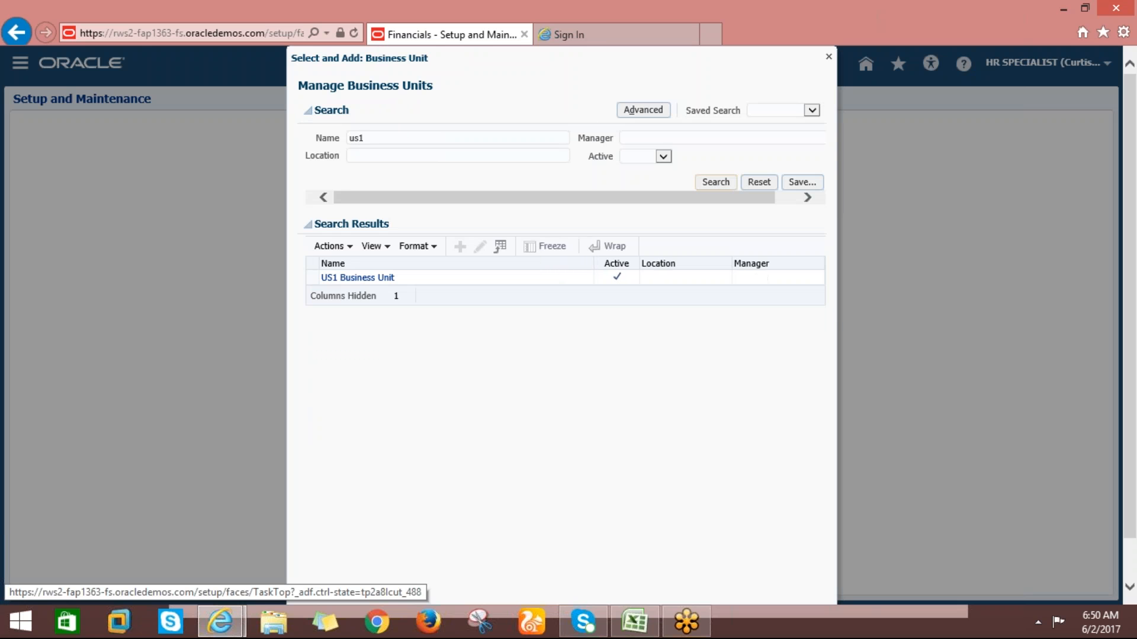
{"action": "left_click", "coordinate": [357, 277]}
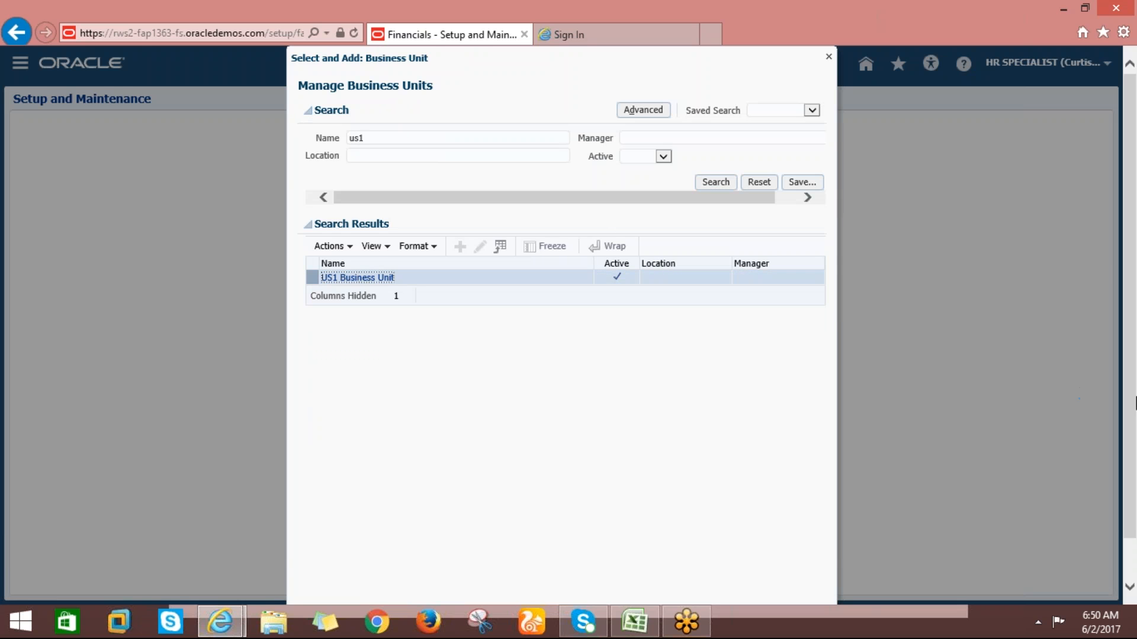
{"action": "left_click", "coordinate": [762, 590]}
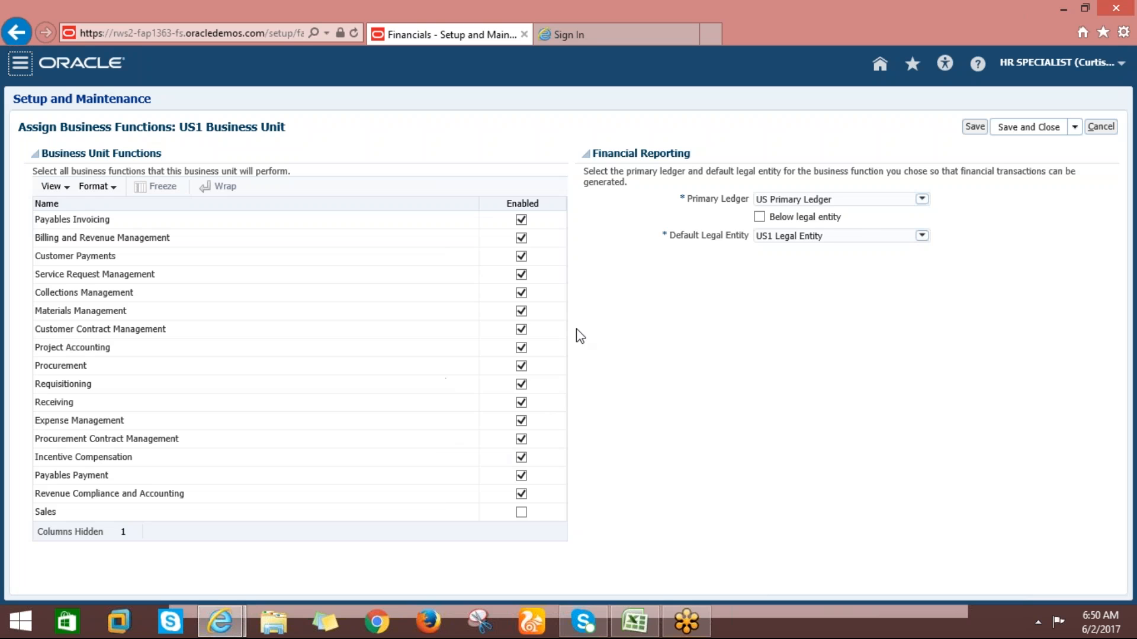
{"action": "left_click", "coordinate": [1029, 127]}
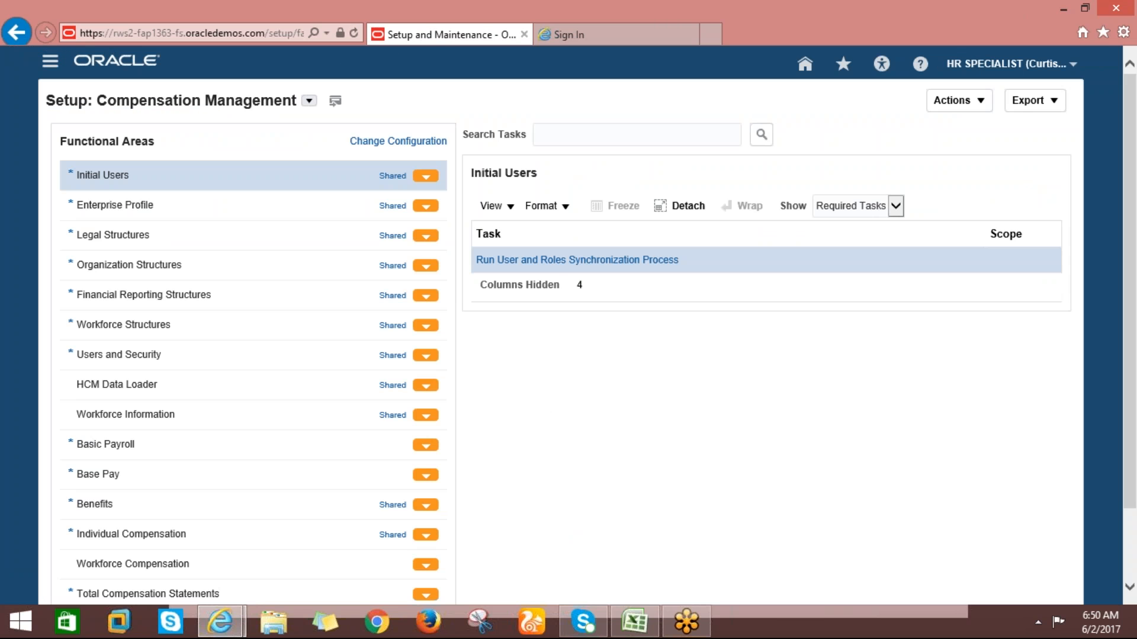
Switch to the HCM workbook in Excel and copy "manage consolidation groups" from cell A3 of sheet 02-06-17
{"action": "key", "text": "alt+Tab"}
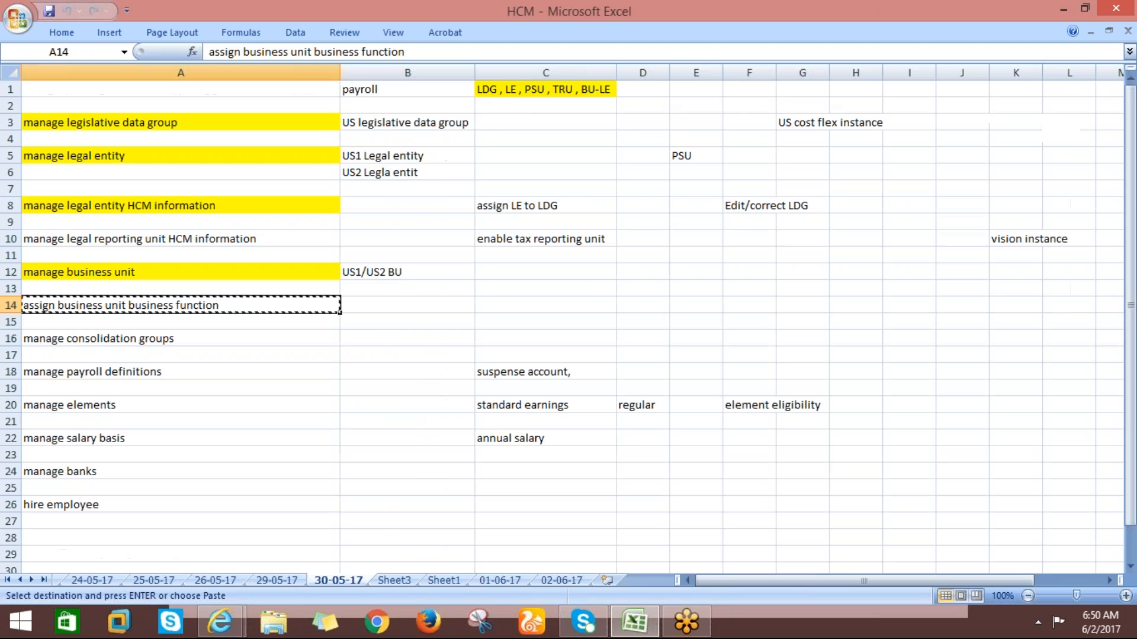
{"action": "left_click", "coordinate": [129, 335]}
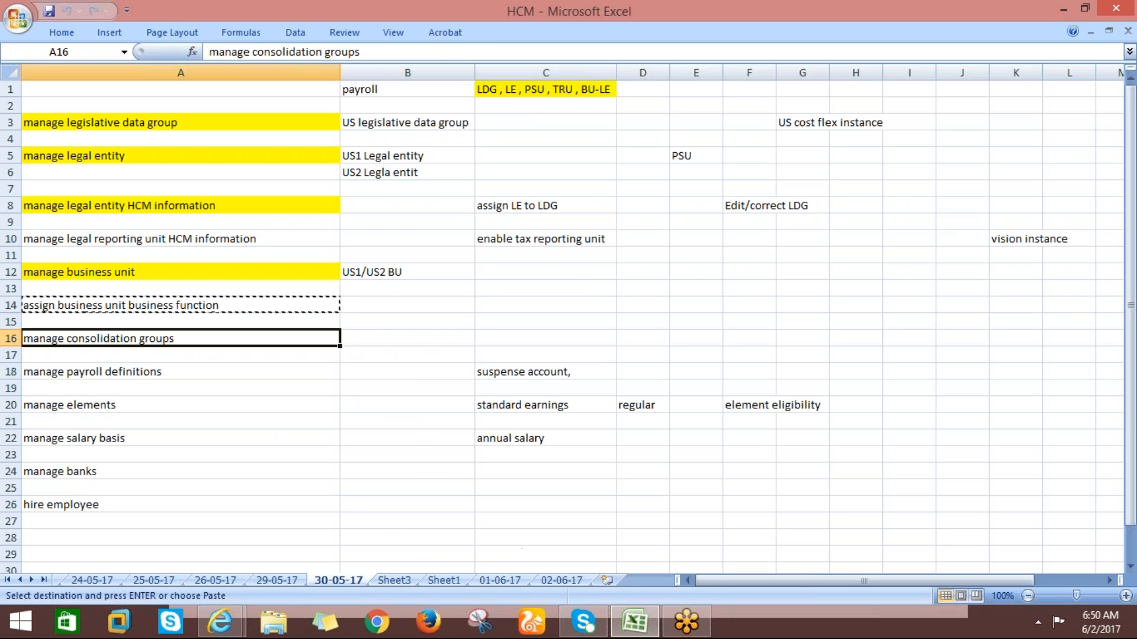
{"action": "left_click", "coordinate": [549, 577]}
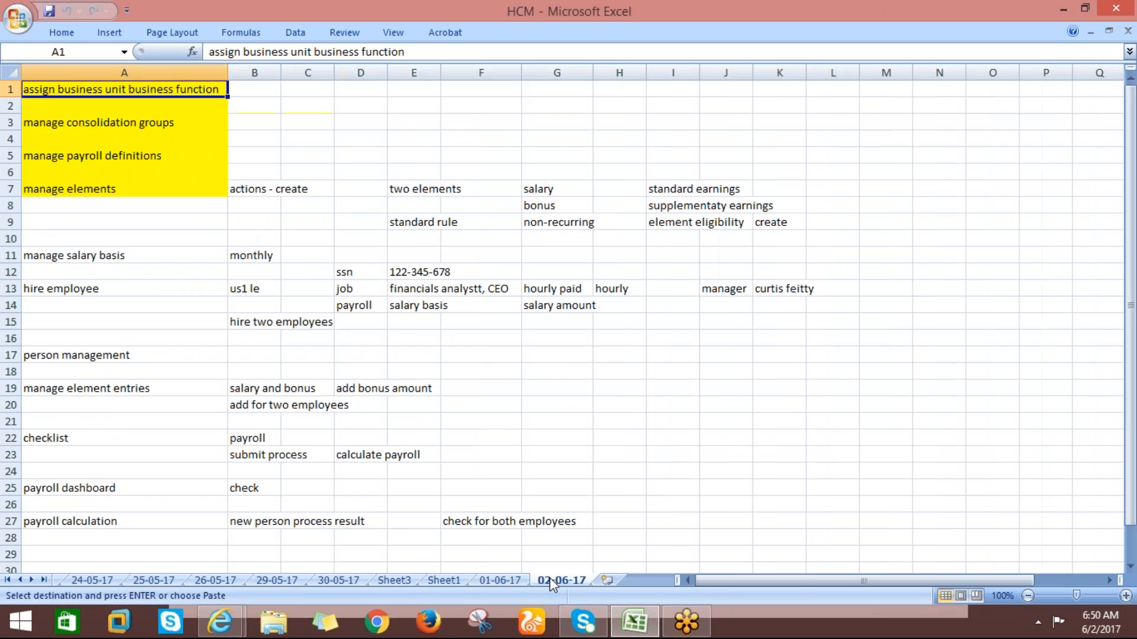
{"action": "left_click", "coordinate": [109, 119]}
{"action": "key", "text": "ctrl+c"}
{"action": "key", "text": "alt+Tab"}
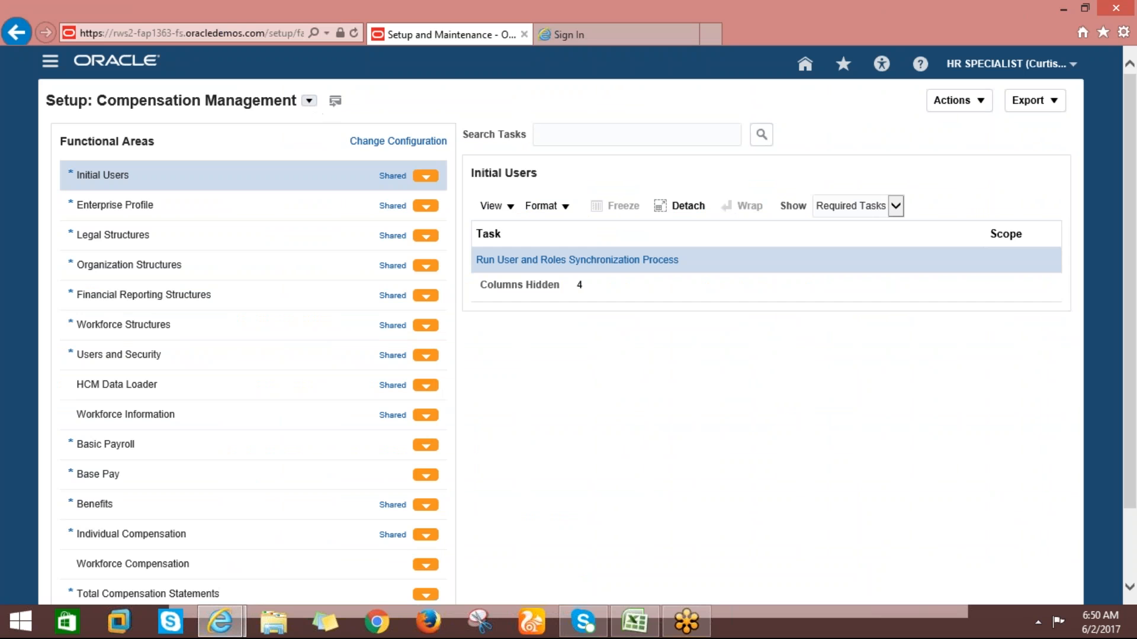
Search the Workforce Deployment setup tasks for "manage consolidation groups" and choose the result in the Payroll functional area
{"action": "left_click", "coordinate": [310, 101]}
{"action": "left_click_drag", "start_coordinate": [590, 184], "coordinate": [600, 292]}
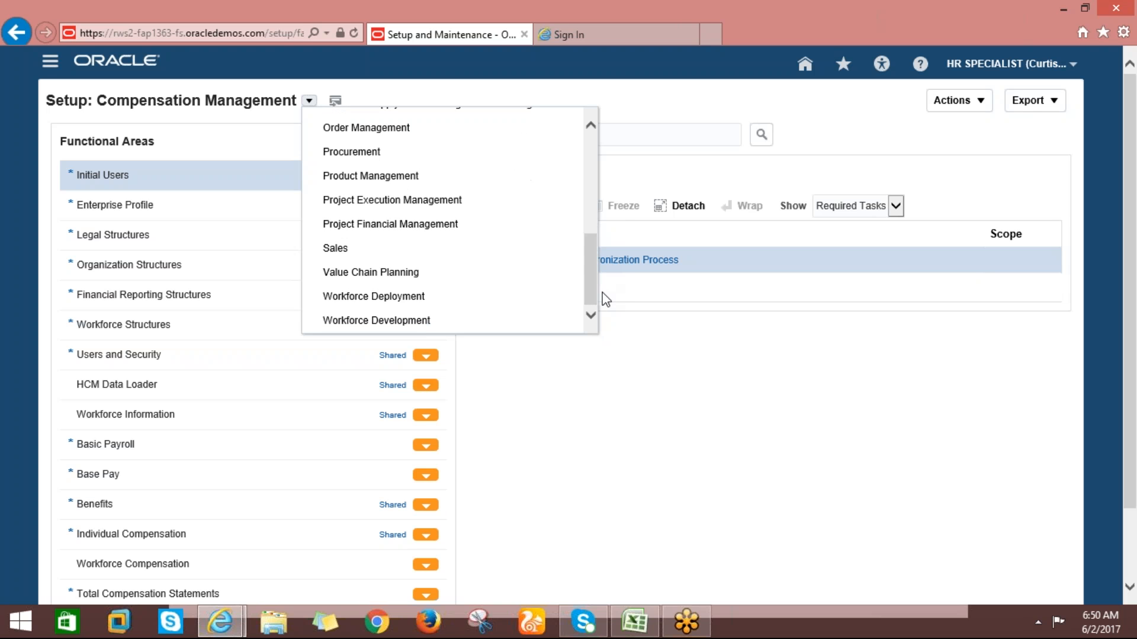
{"action": "left_click", "coordinate": [413, 297]}
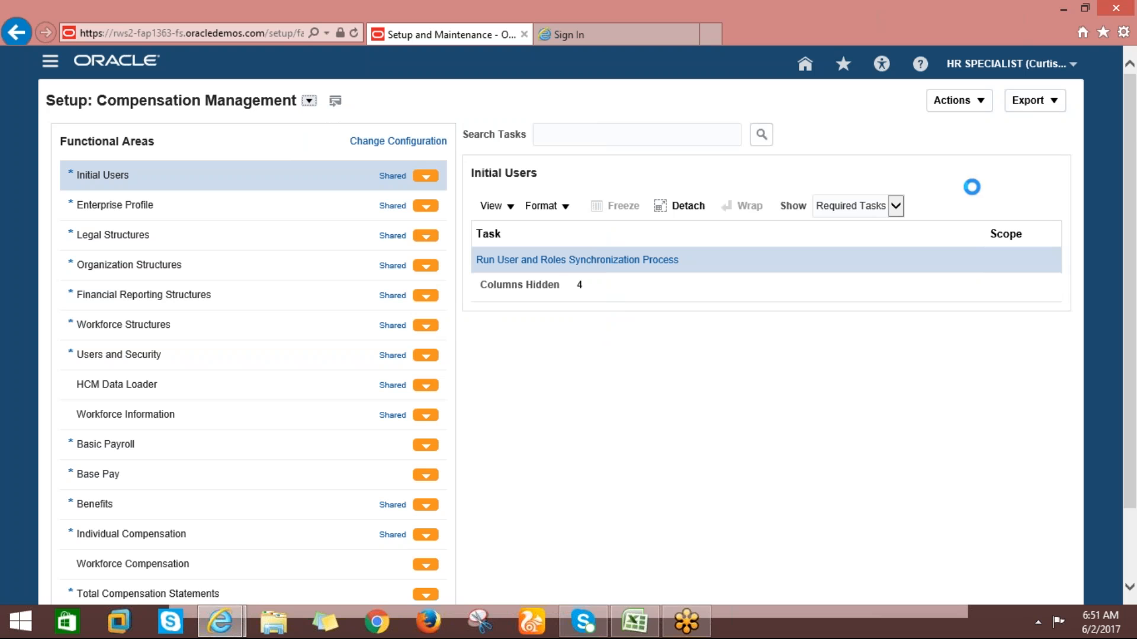
{"action": "left_click", "coordinate": [659, 133]}
{"action": "key", "text": "ctrl+v"}
{"action": "left_click", "coordinate": [761, 134]}
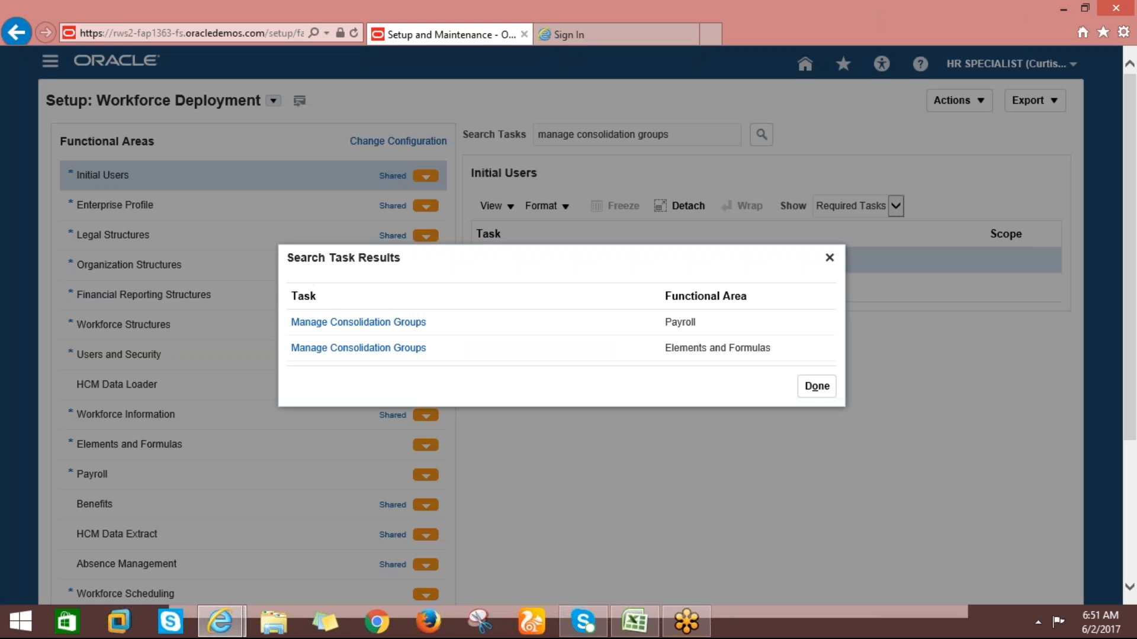
{"action": "left_click", "coordinate": [358, 325]}
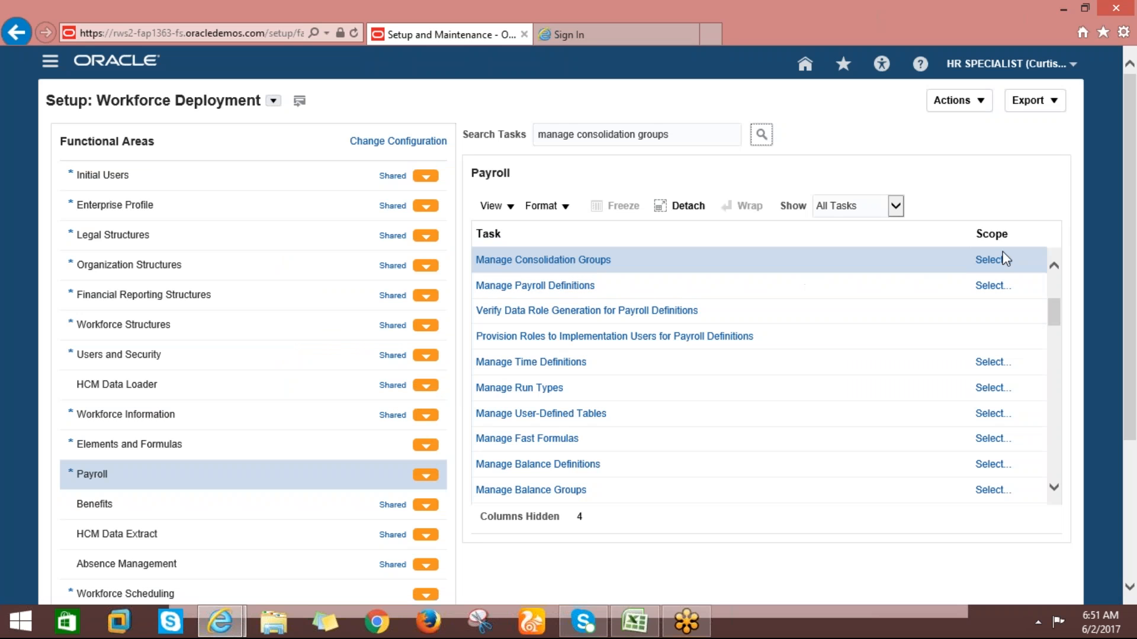
{"action": "left_click", "coordinate": [984, 264]}
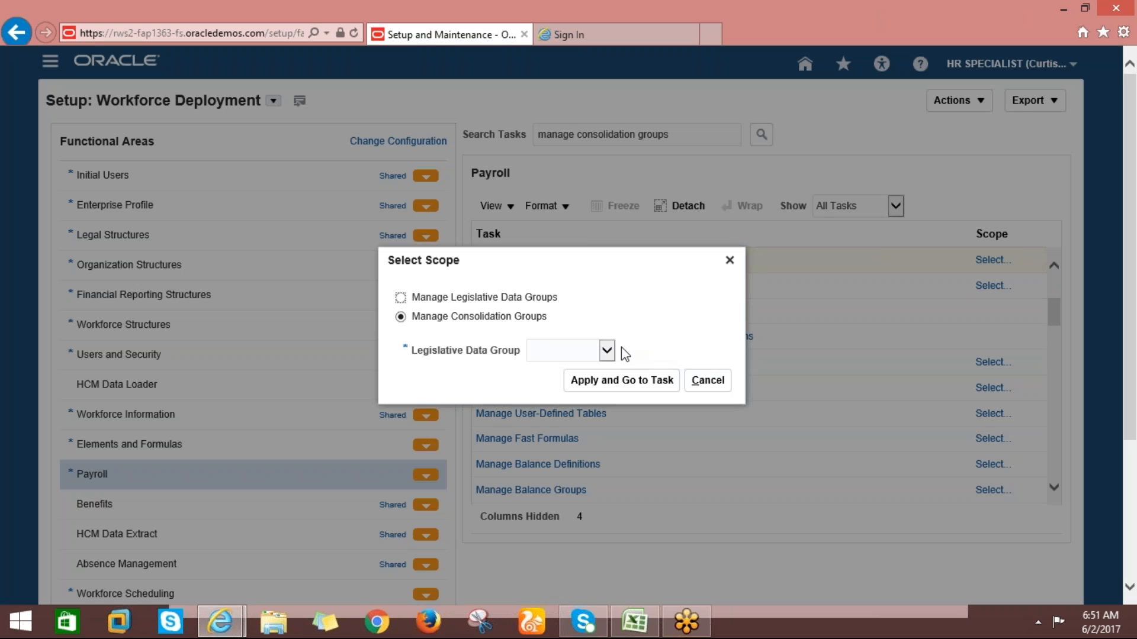
{"action": "left_click", "coordinate": [610, 351]}
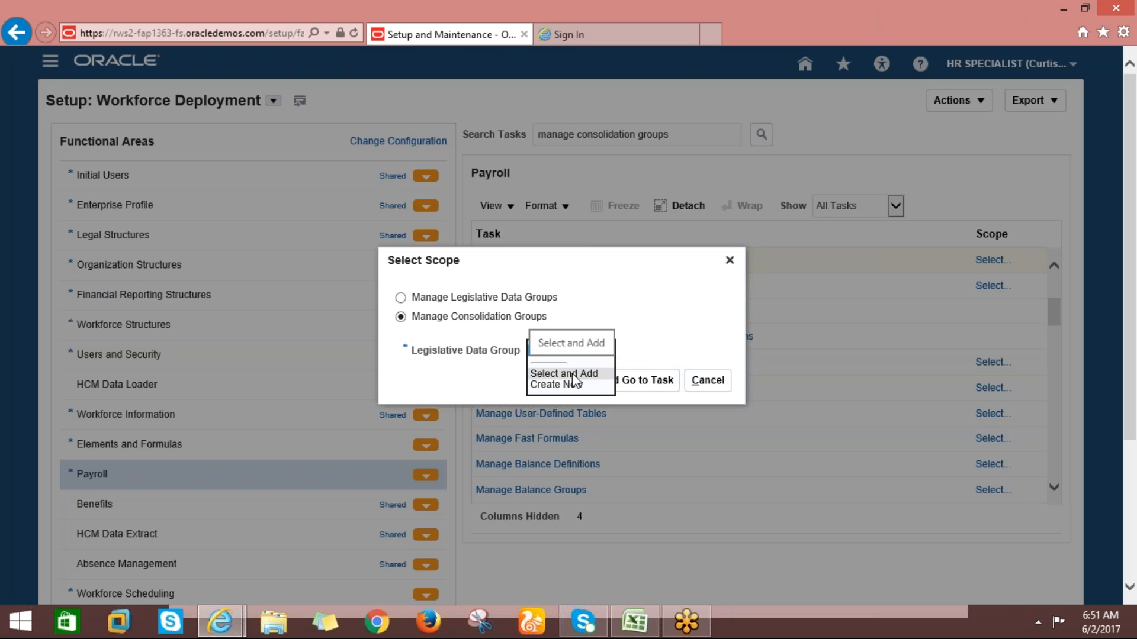
{"action": "left_click", "coordinate": [569, 376]}
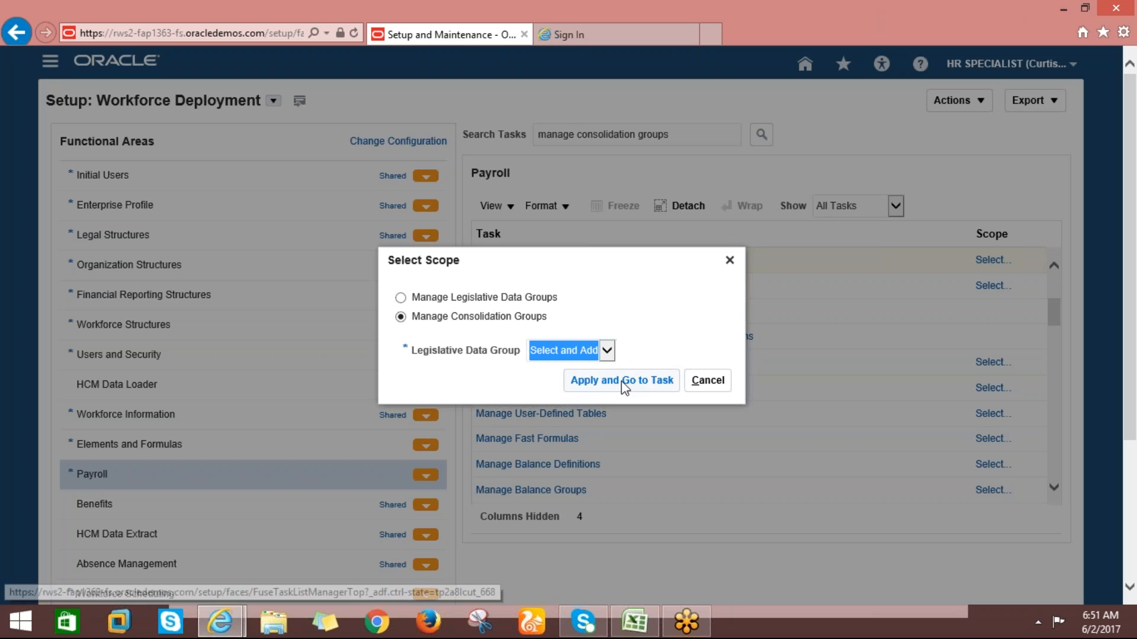
{"action": "left_click", "coordinate": [627, 385]}
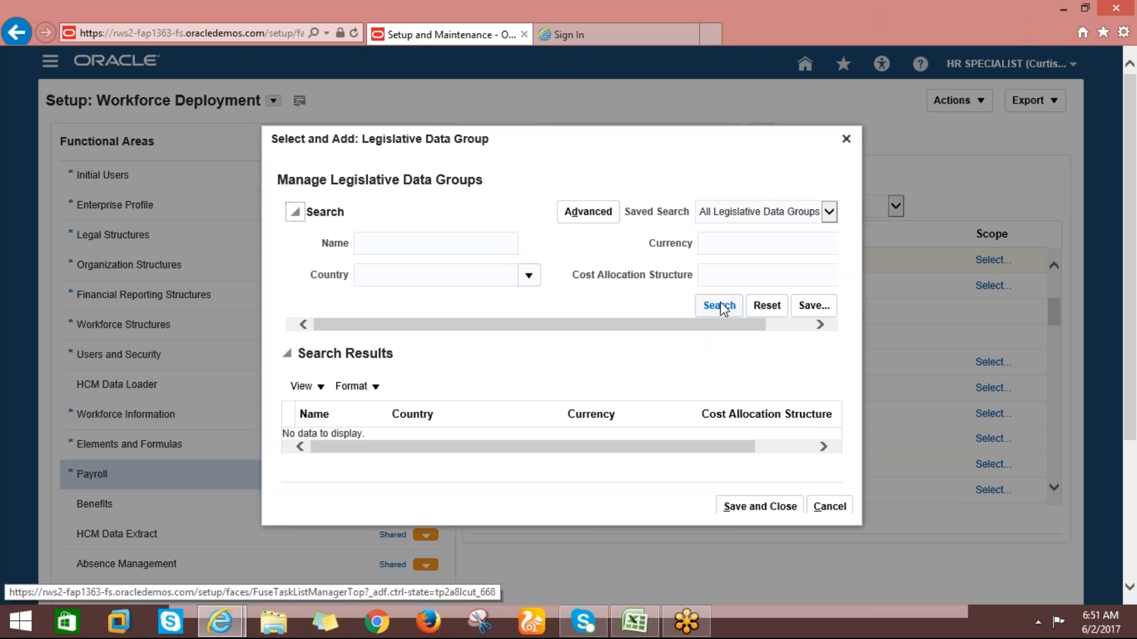
{"action": "left_click", "coordinate": [845, 139]}
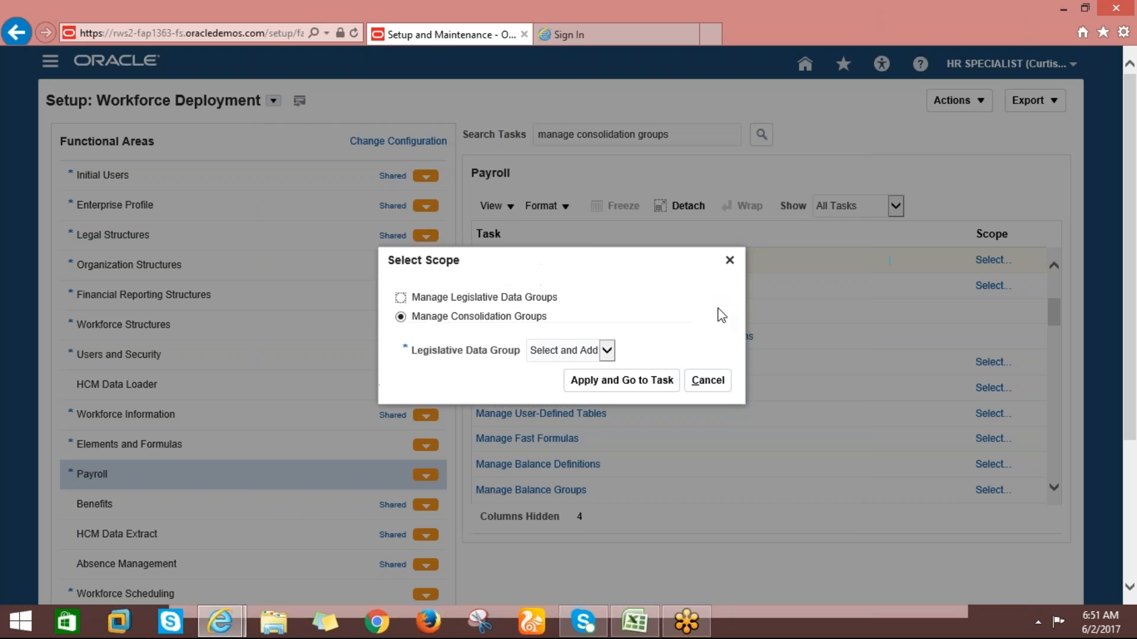
{"action": "left_click", "coordinate": [729, 260]}
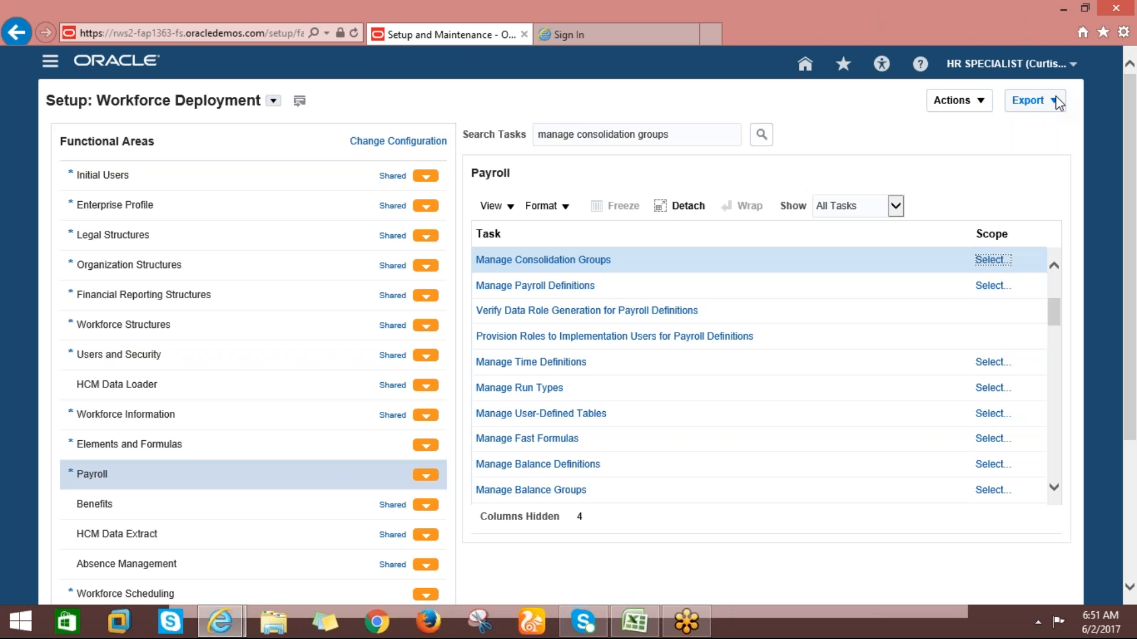
Return to the Setup and Maintenance overview, search all tasks for "manage consolidation groups", and open the Manage Consolidation Groups task
{"action": "left_click", "coordinate": [1069, 65]}
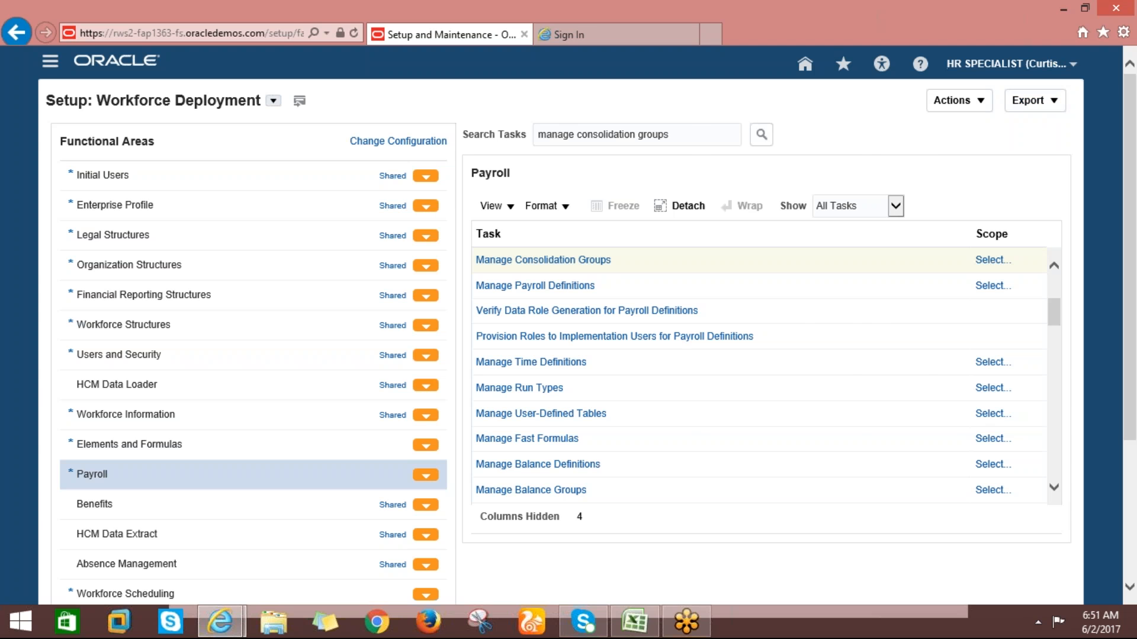
{"action": "key", "text": "alt+Tab"}
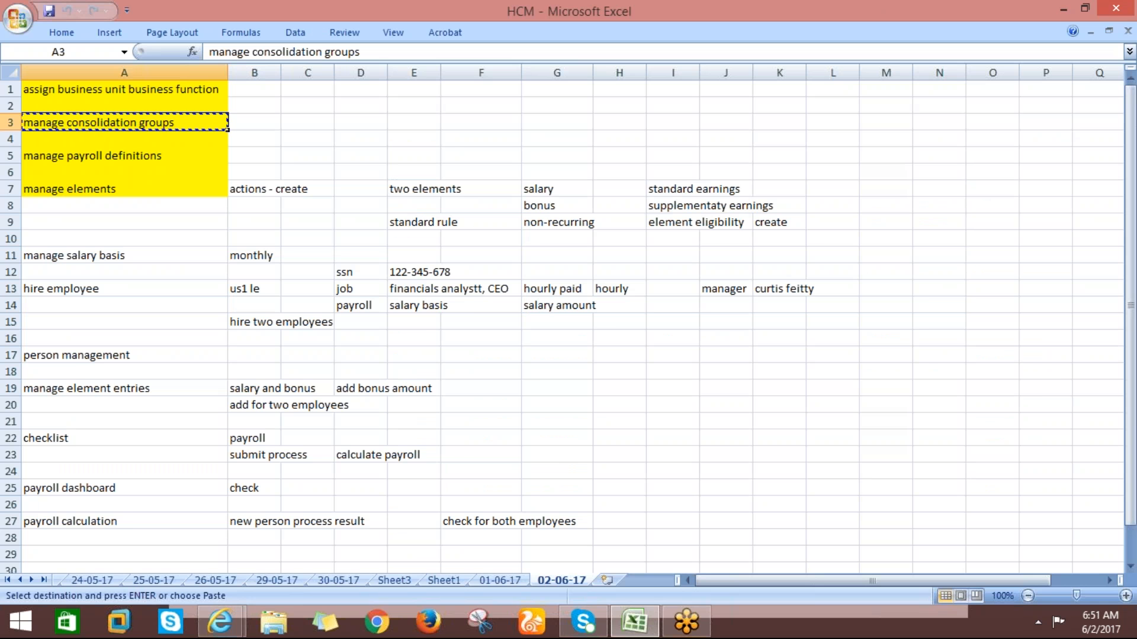
{"action": "key", "text": "alt+Tab"}
{"action": "left_click", "coordinate": [909, 236]}
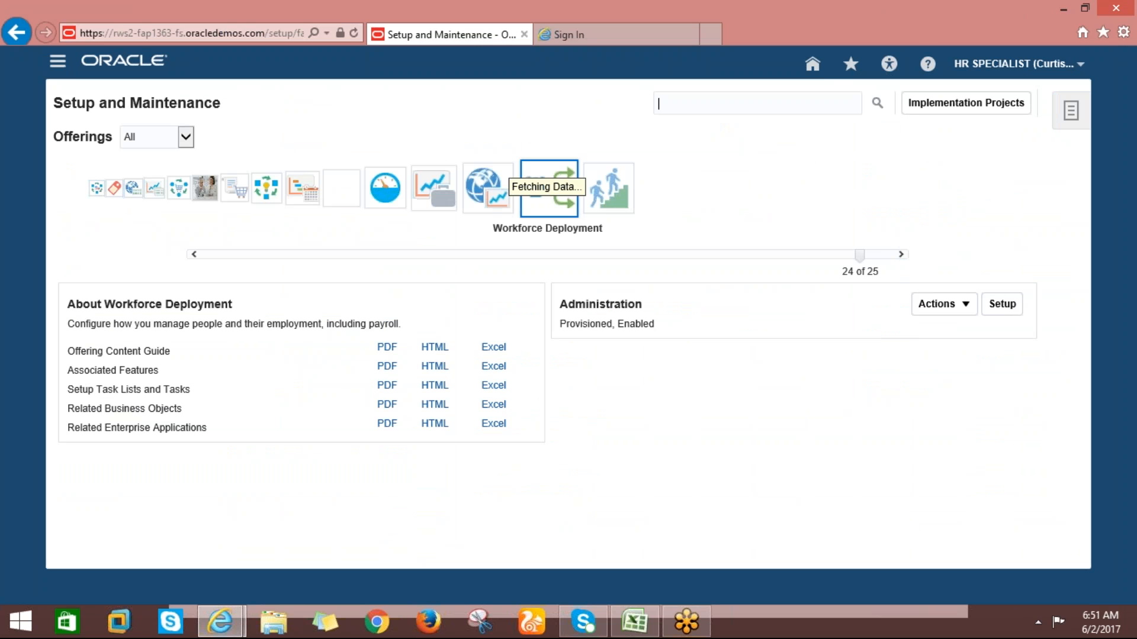
{"action": "key", "text": "ctrl+v"}
{"action": "left_click", "coordinate": [877, 103]}
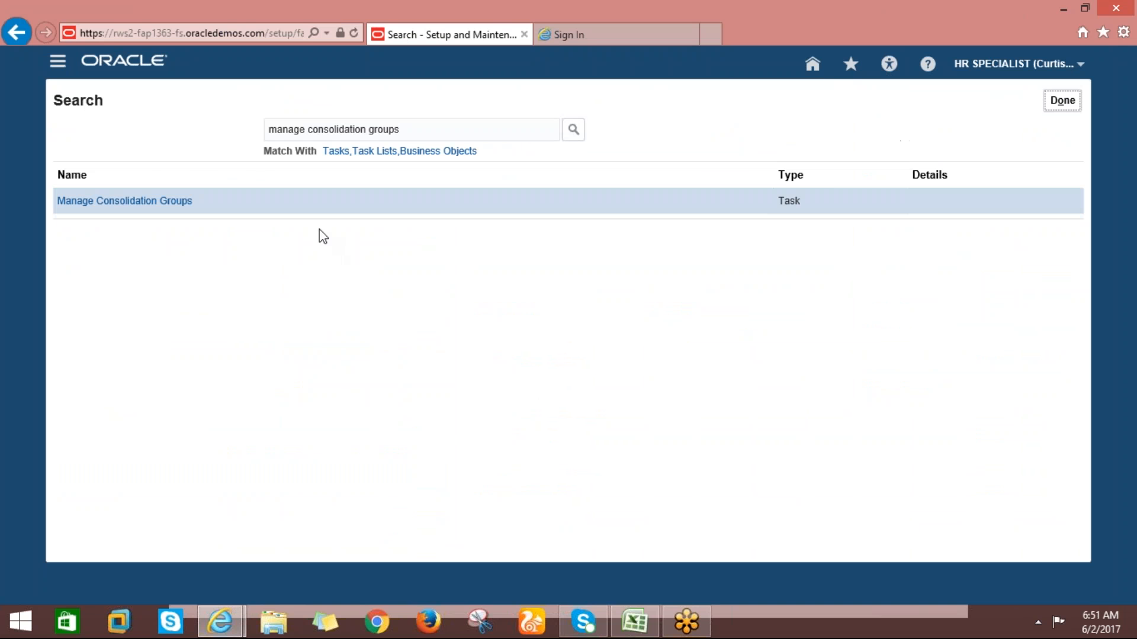
{"action": "left_click", "coordinate": [172, 200]}
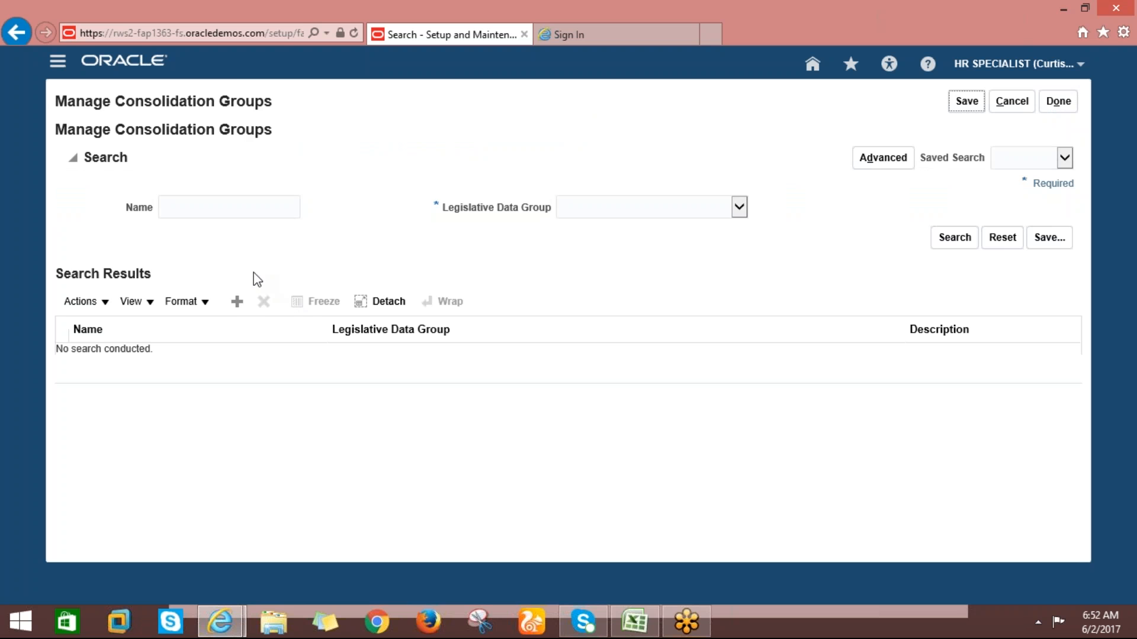
Add a new consolidation group row and name it ANL_CONSOLIDATION GROUP
{"action": "key", "text": "alt+Tab"}
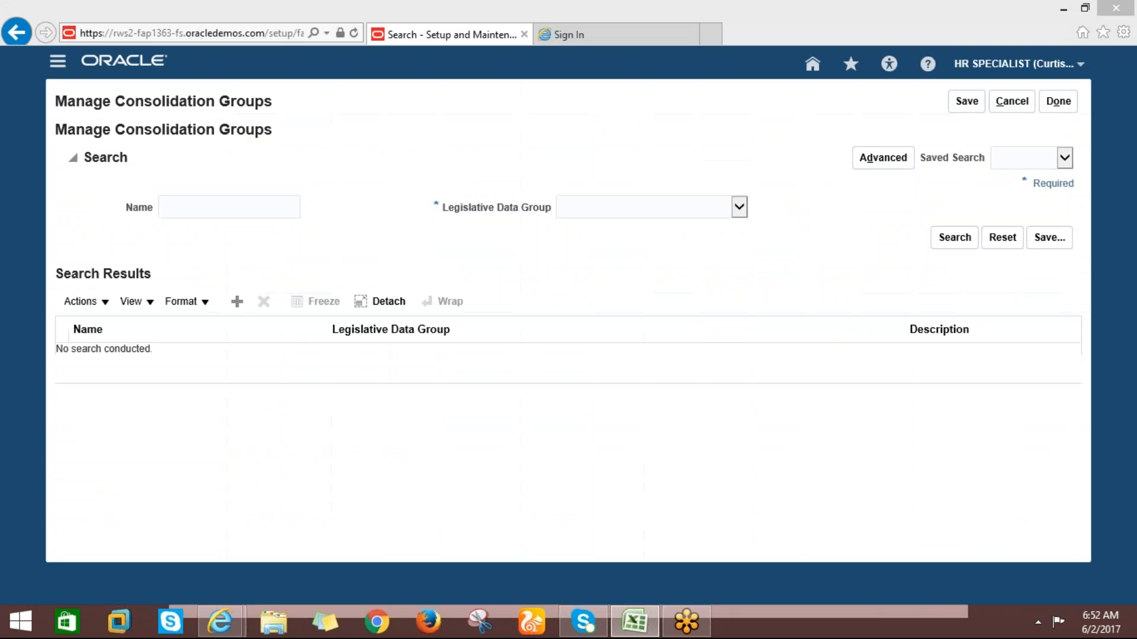
{"action": "left_click", "coordinate": [237, 302]}
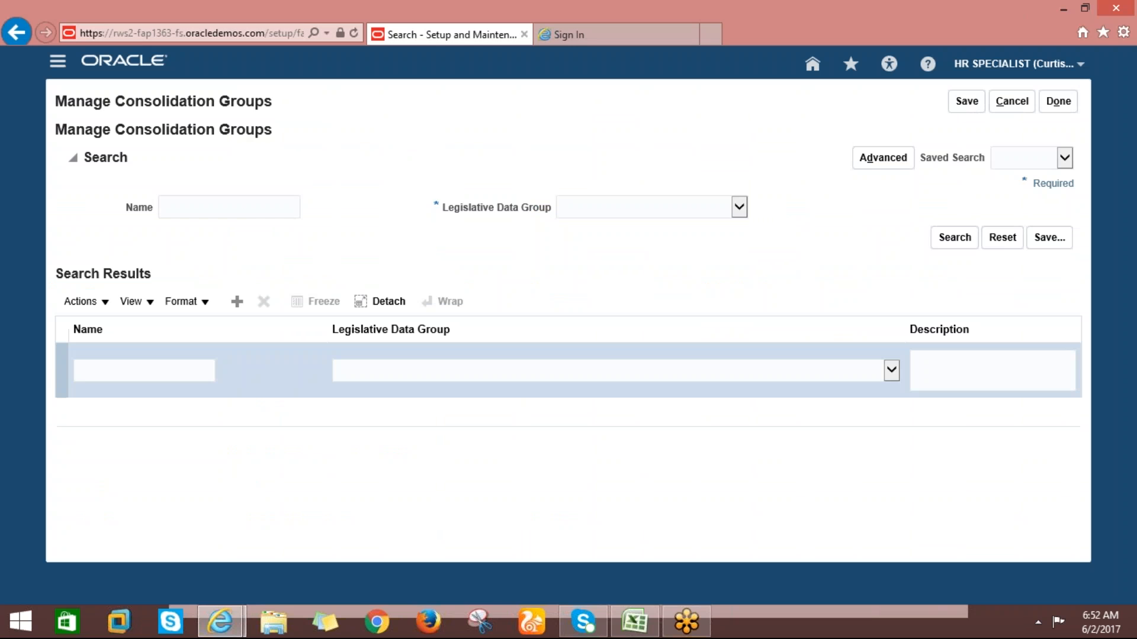
{"action": "left_click", "coordinate": [125, 371]}
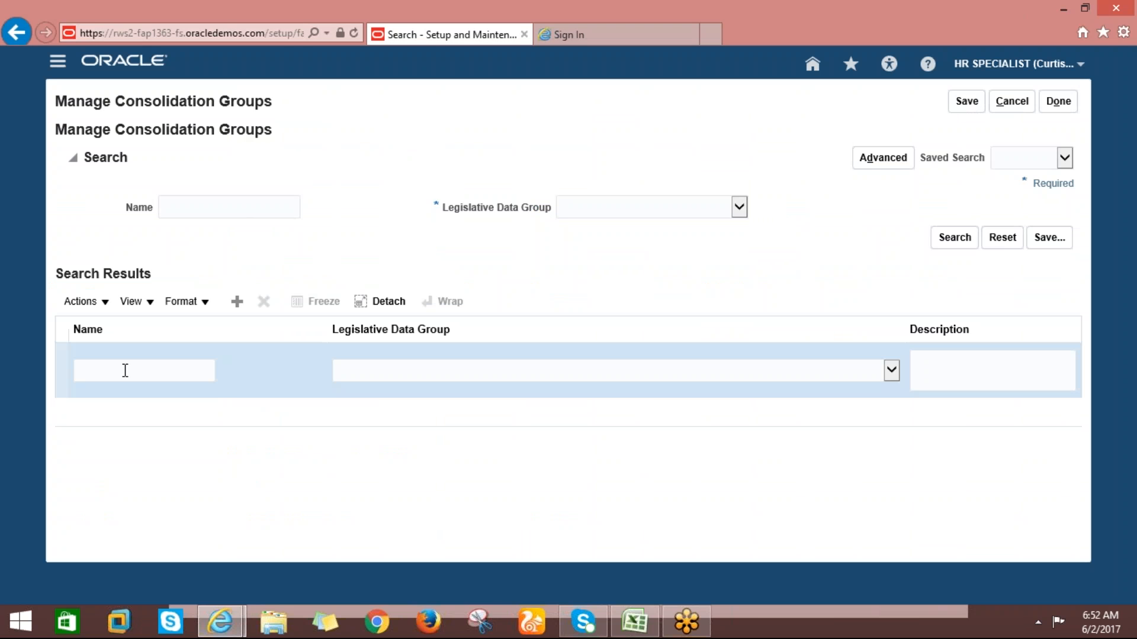
{"action": "type", "text": "ANL"}
{"action": "type", "text": "_CONSOL"}
{"action": "type", "text": "IDATION GROU"}
{"action": "type", "text": "P"}
{"action": "key", "text": "Tab"}
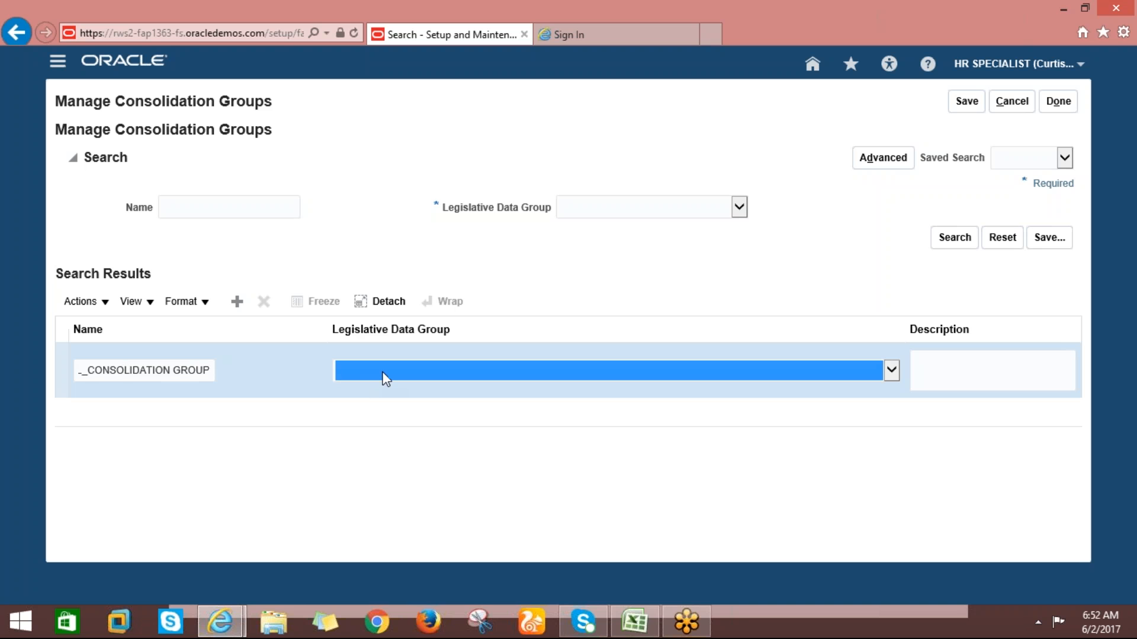
Assign UA Legislative Data Group and description ANL_CONSOLIDATION GROUP to the new row, and save the search as the automatically run default
{"action": "key", "text": "u"}
{"action": "left_click", "coordinate": [930, 379]}
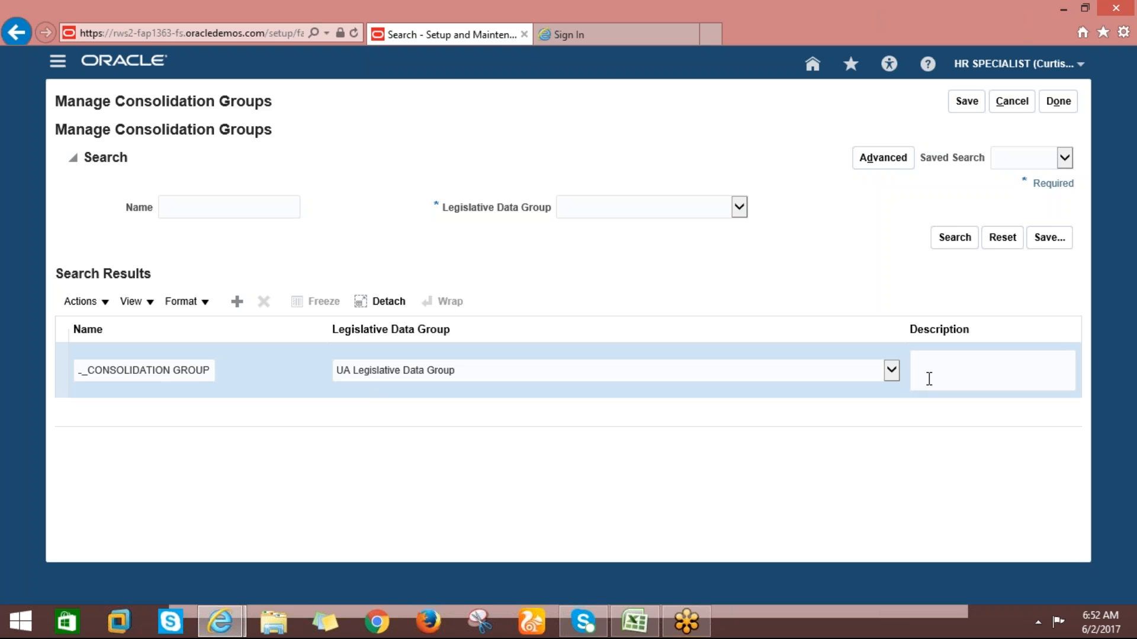
{"action": "type", "text": "ANL_CONSOLIDATION GROUP"}
{"action": "left_click", "coordinate": [1057, 241]}
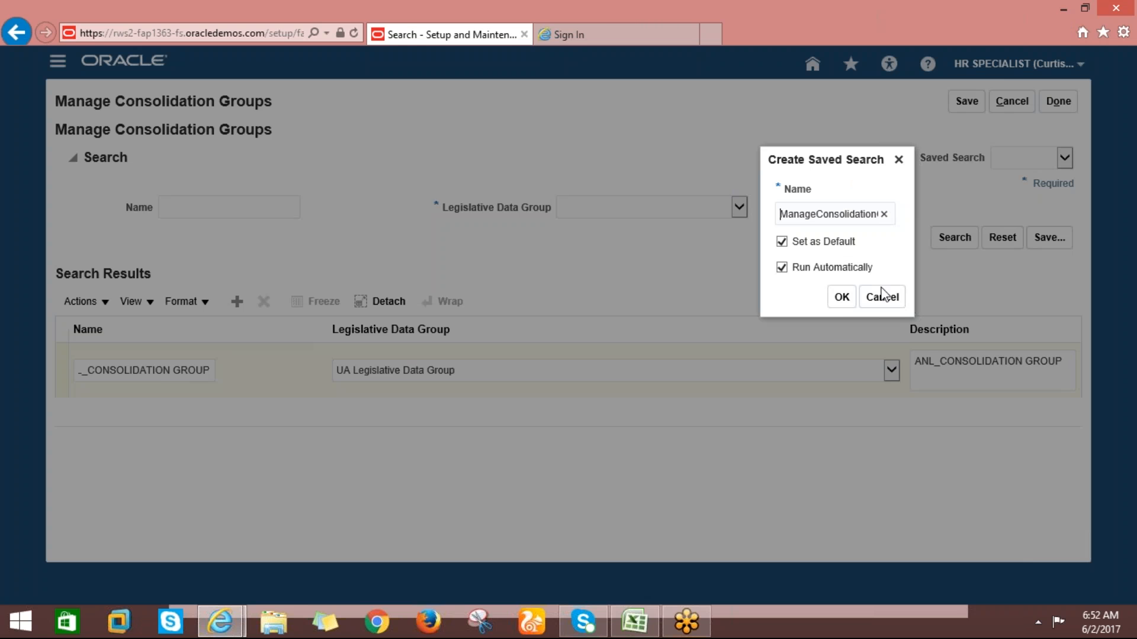
{"action": "left_click", "coordinate": [842, 297]}
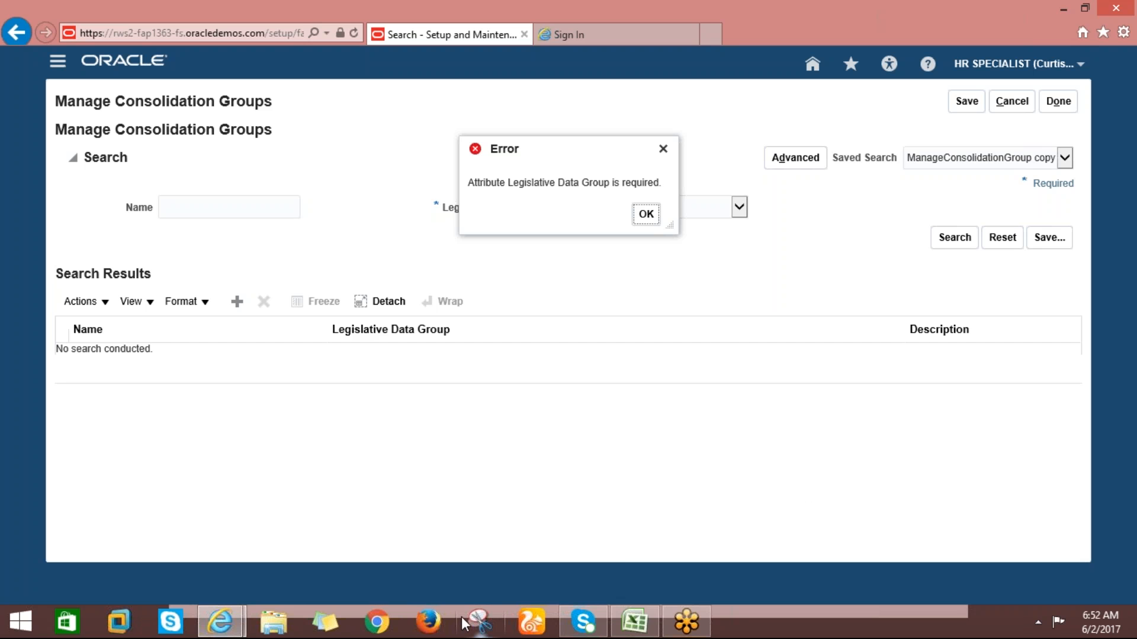
Capture the screen showing the error with the Snipping Tool, copy the snip, and minimize the tool
{"action": "left_click", "coordinate": [480, 622]}
{"action": "left_click", "coordinate": [249, 168]}
{"action": "left_click_drag", "start_coordinate": [906, 20], "coordinate": [1135, 638]}
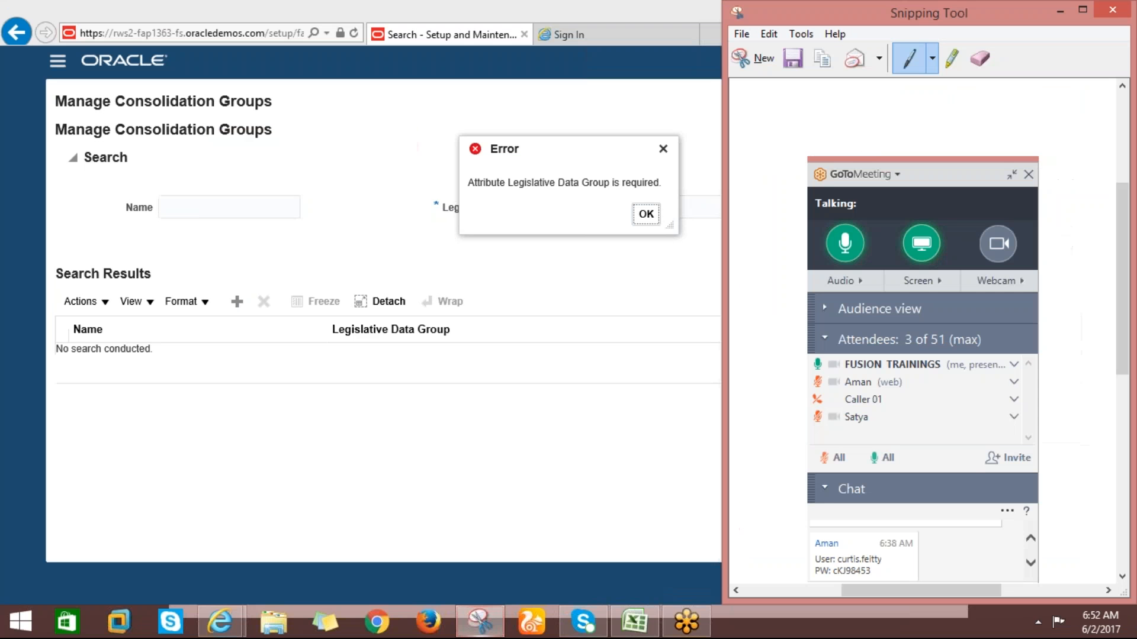
{"action": "right_click", "coordinate": [840, 326]}
{"action": "left_click", "coordinate": [880, 357]}
{"action": "left_click", "coordinate": [1059, 8]}
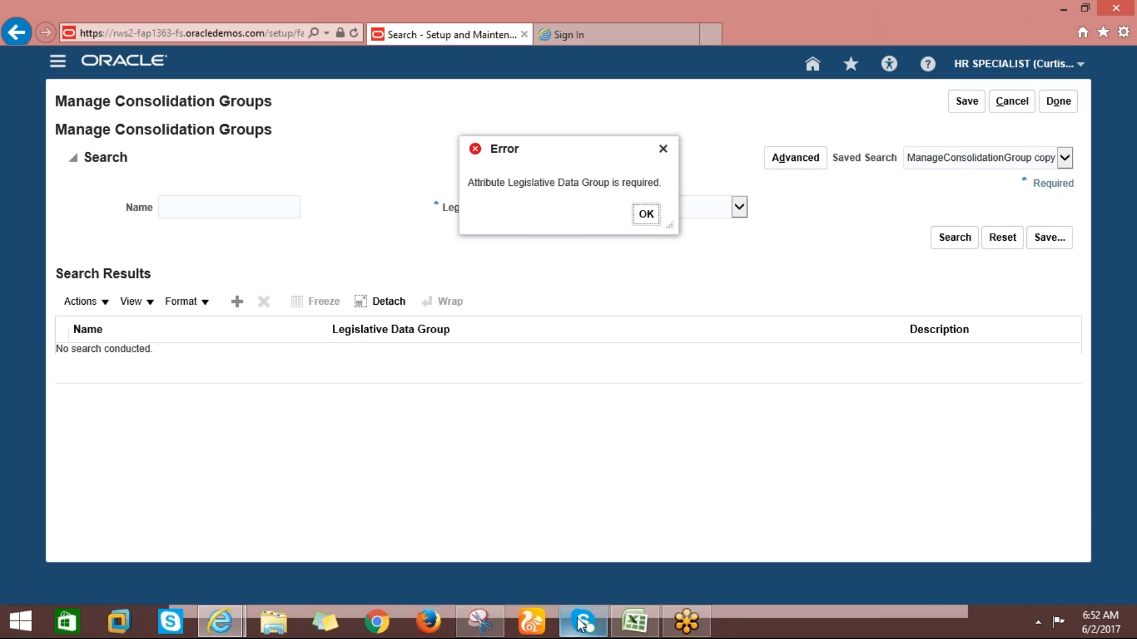
Switch to the HCM workbook in Excel and paste the copied snip at cell T2 of sheet 02-06-17
{"action": "left_click", "coordinate": [635, 622]}
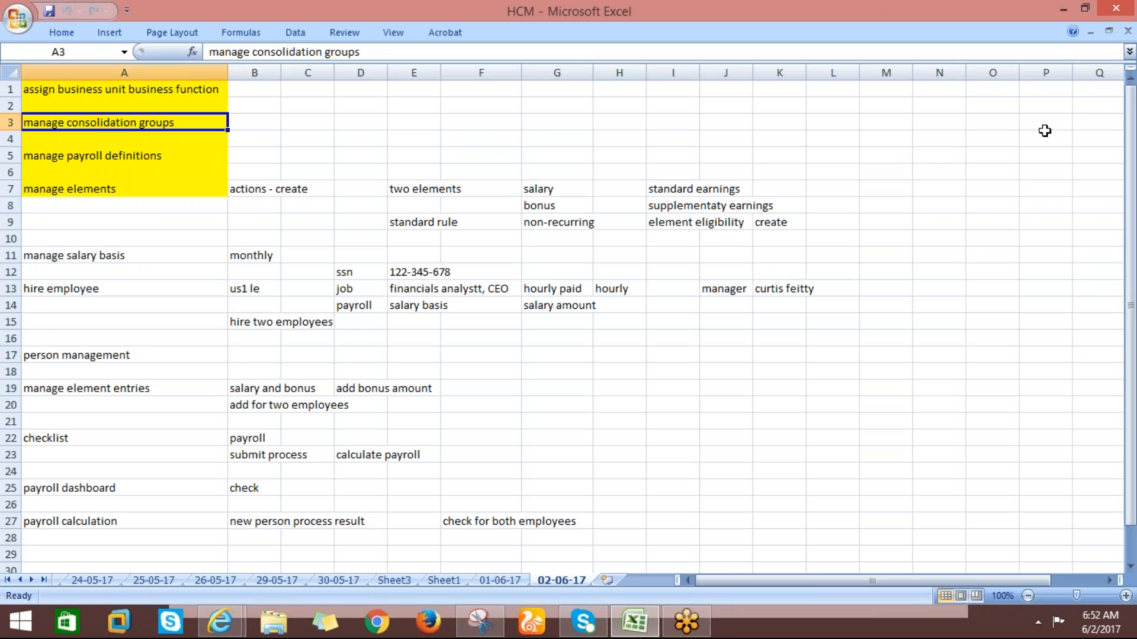
{"action": "left_click", "coordinate": [1054, 108]}
{"action": "key", "text": "Right"}
{"action": "key", "text": "Right"}
{"action": "key", "text": "Right"}
{"action": "key", "text": "Right"}
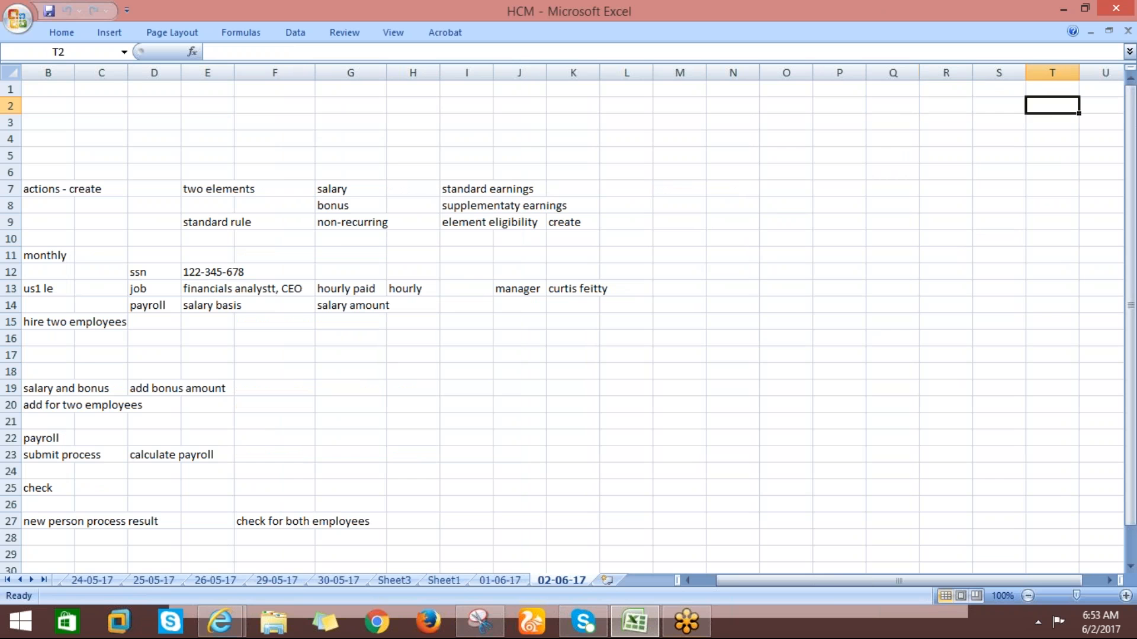
{"action": "key", "text": "ctrl+v"}
{"action": "left_click_drag", "start_coordinate": [741, 583], "coordinate": [706, 582]}
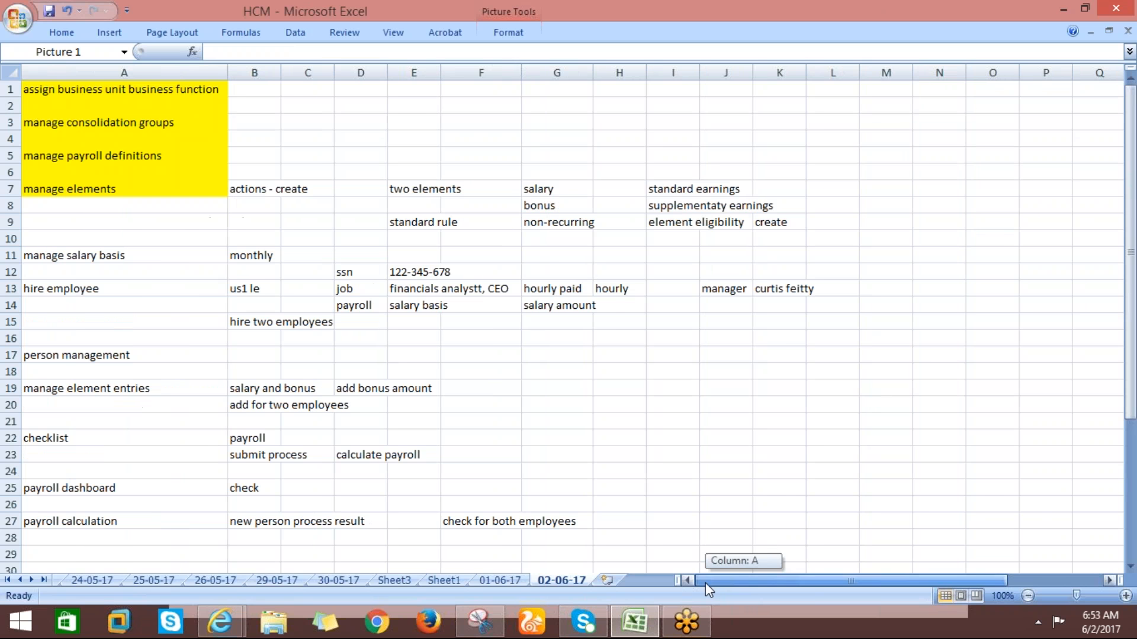
{"action": "key", "text": "alt+Tab"}
Return to Manage Consolidation Groups in the browser, dismiss the error, and try searching for the name ANL%
{"action": "key", "text": "alt+Tab"}
{"action": "left_click", "coordinate": [623, 355]}
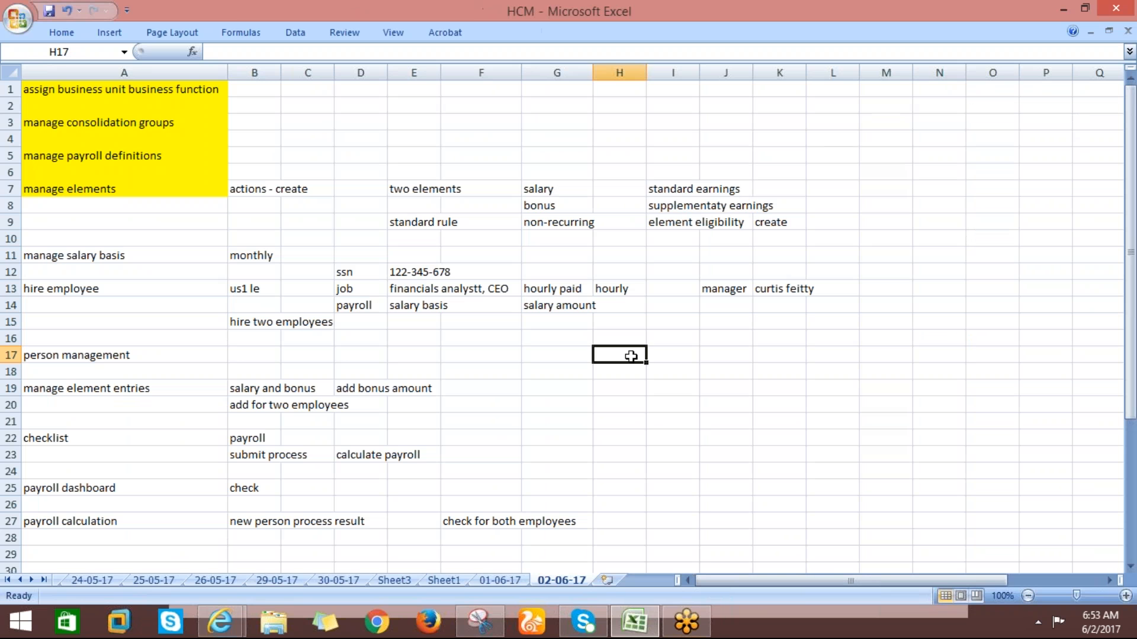
{"action": "key", "text": "alt+Tab"}
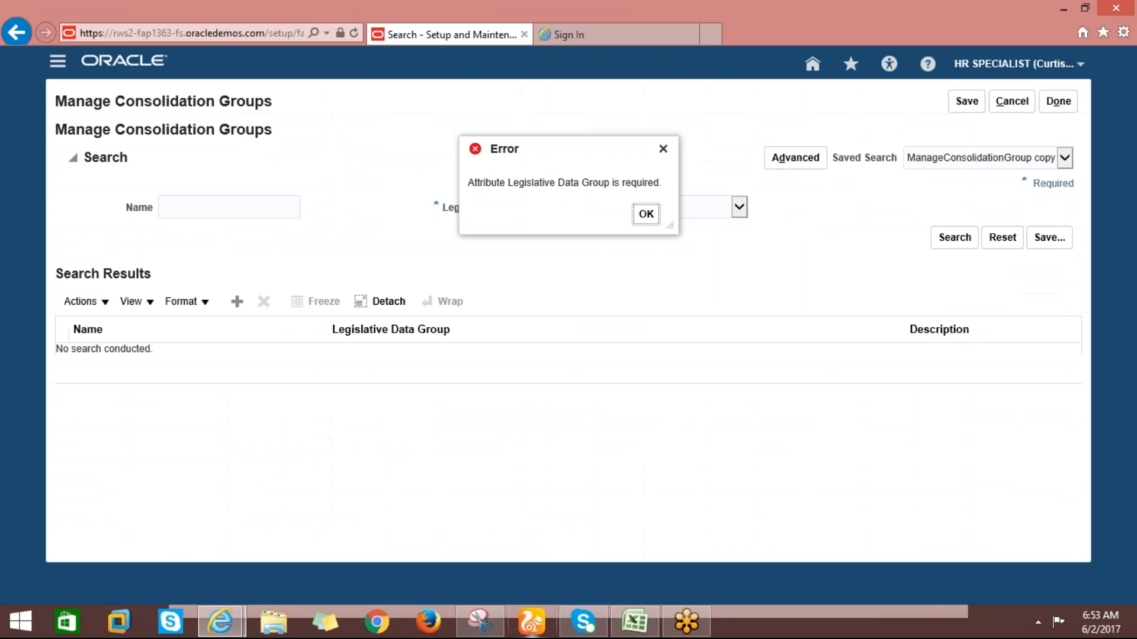
{"action": "left_click", "coordinate": [645, 214]}
{"action": "left_click", "coordinate": [266, 204]}
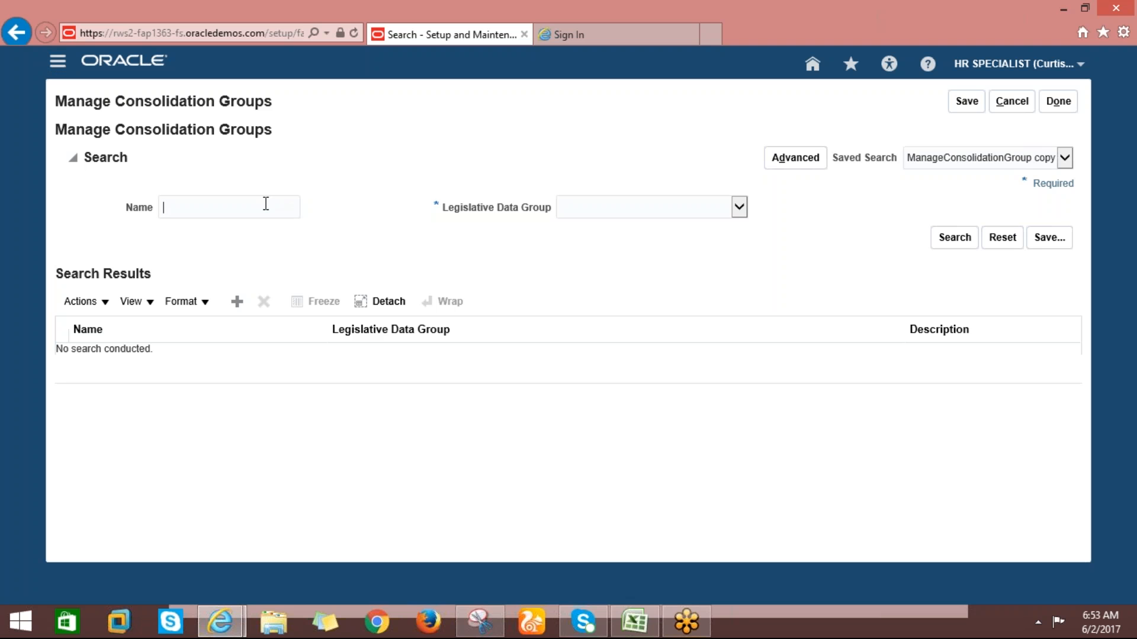
{"action": "type", "text": "ANL%"}
{"action": "left_click", "coordinate": [963, 243]}
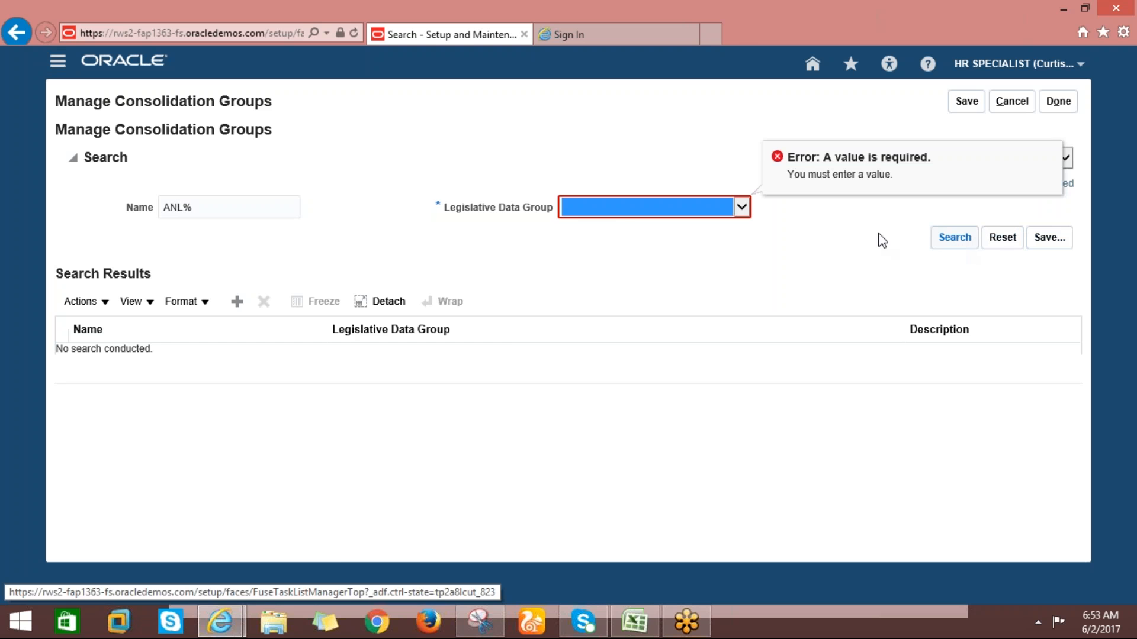
Restrict the search to US Legislative Data Group and look up consolidation groups named ANL% and %ANL%
{"action": "left_click", "coordinate": [741, 207]}
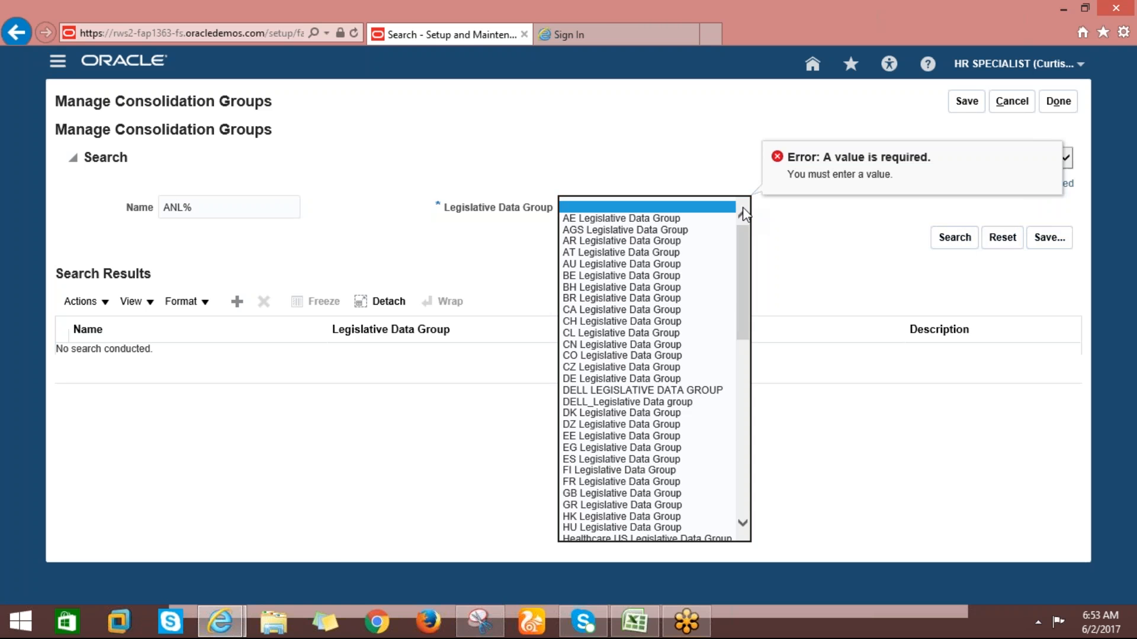
{"action": "left_click_drag", "start_coordinate": [741, 281], "coordinate": [755, 493]}
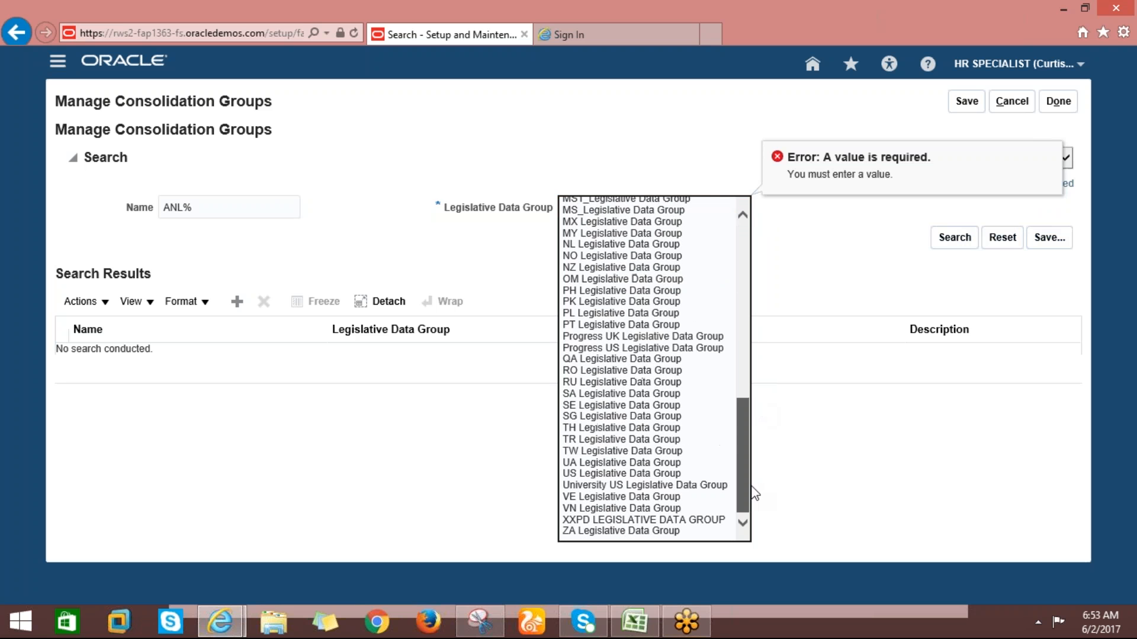
{"action": "left_click", "coordinate": [680, 472]}
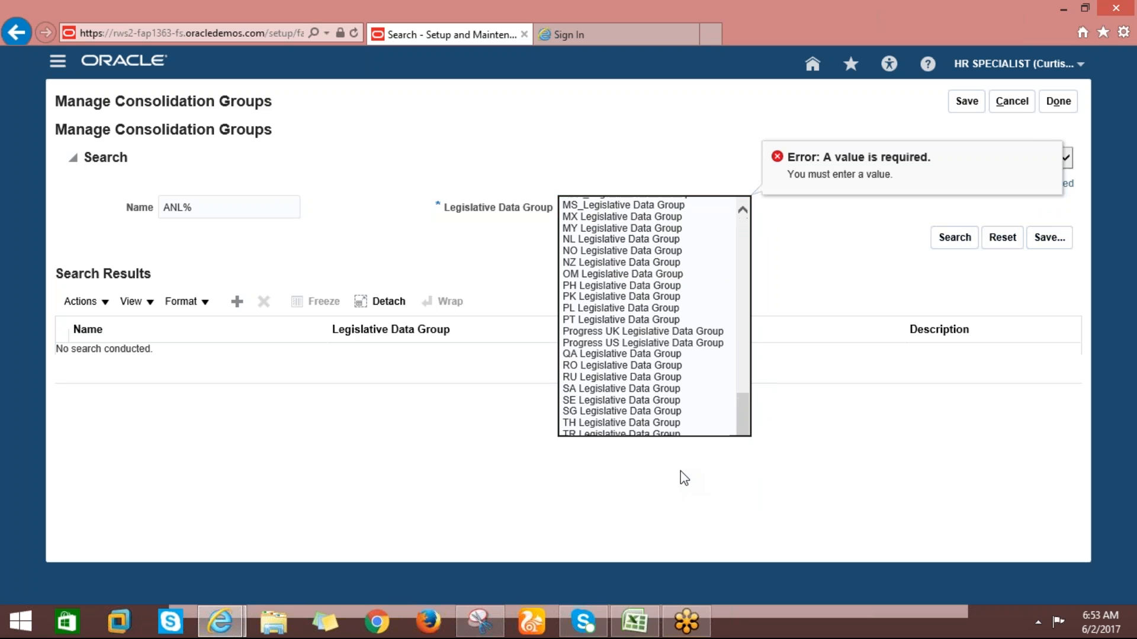
{"action": "left_click", "coordinate": [957, 242]}
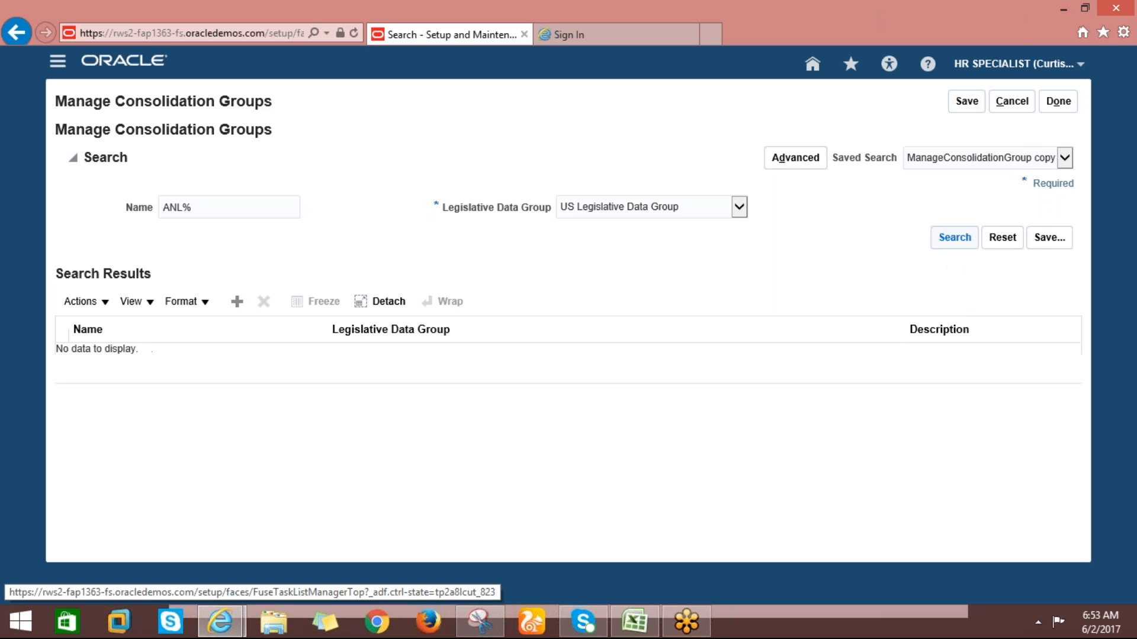
{"action": "left_click", "coordinate": [959, 245]}
{"action": "left_click", "coordinate": [165, 209]}
{"action": "type", "text": "%"}
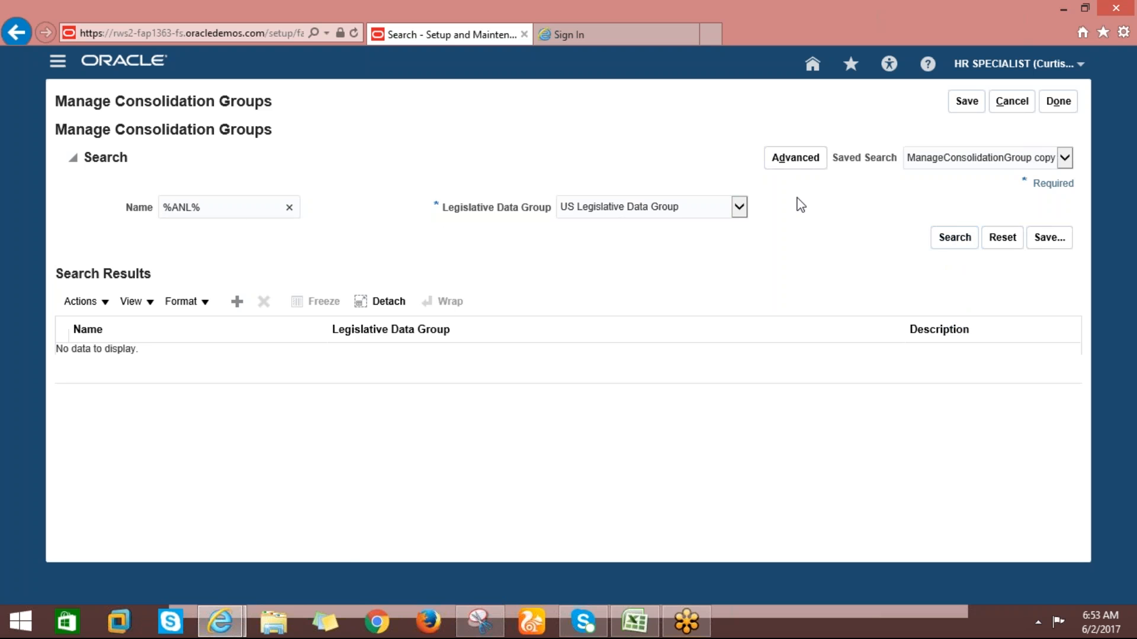
{"action": "left_click", "coordinate": [953, 238]}
Add another consolidation group row named ANL_CONSOLIATION GROUP and copy its name
{"action": "left_click", "coordinate": [236, 302]}
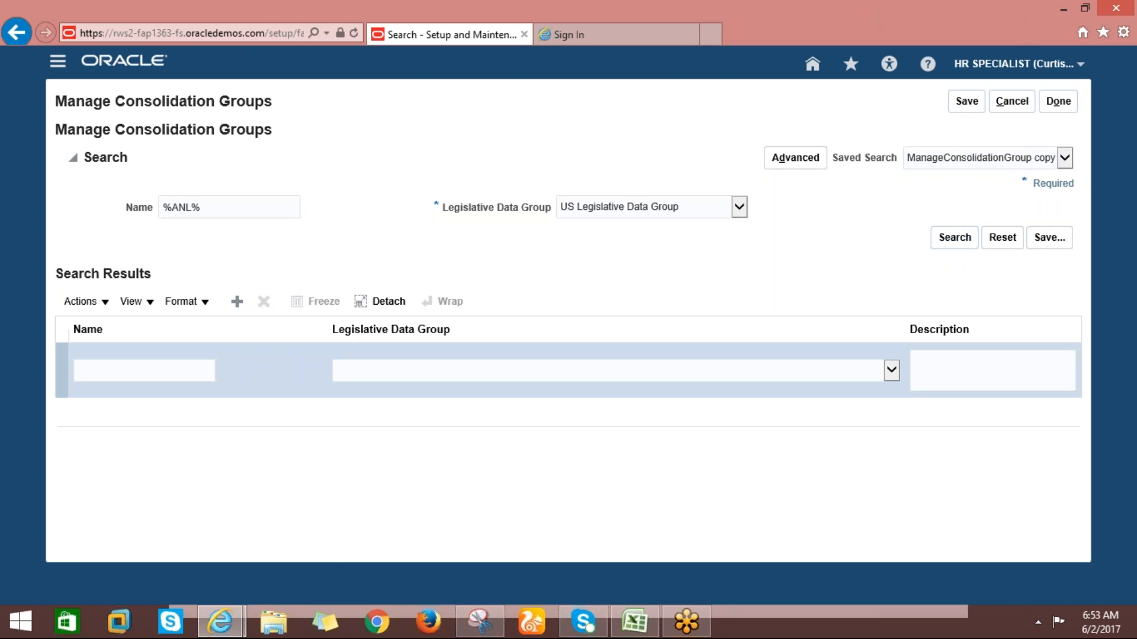
{"action": "left_click", "coordinate": [185, 372]}
{"action": "type", "text": "ANL_CO"}
{"action": "key", "text": "BackSpace"}
{"action": "type", "text": "ONSOLIATION GROUP"}
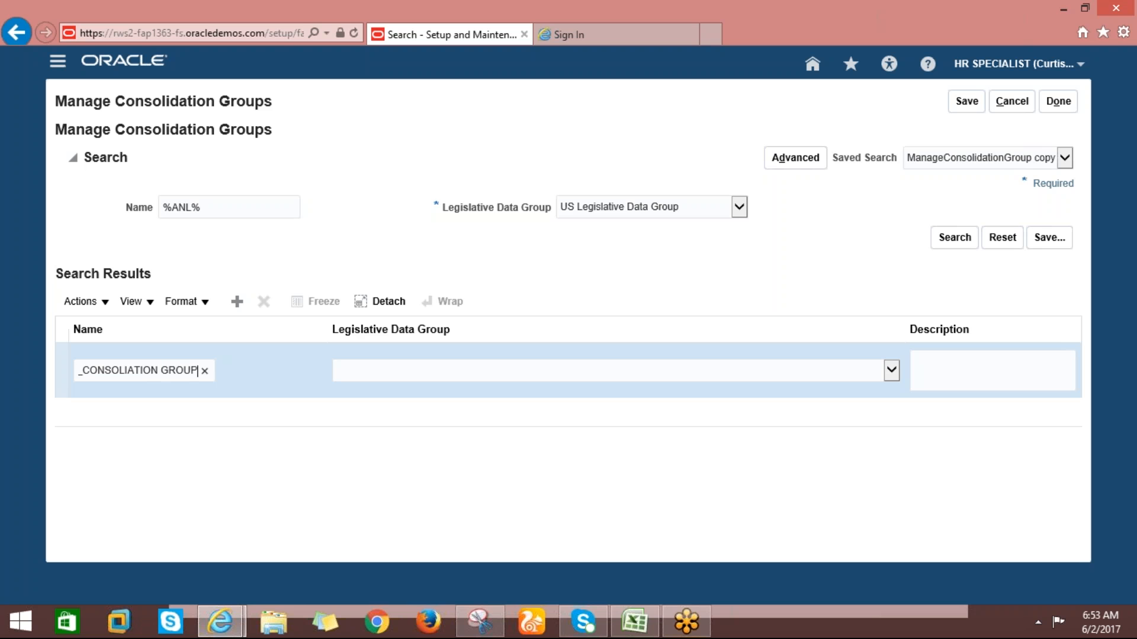
{"action": "key", "text": "shift+Left"}
{"action": "key", "text": "ctrl+shift+Left"}
{"action": "key", "text": "ctrl+shift+Left"}
{"action": "key", "text": "ctrl+c"}
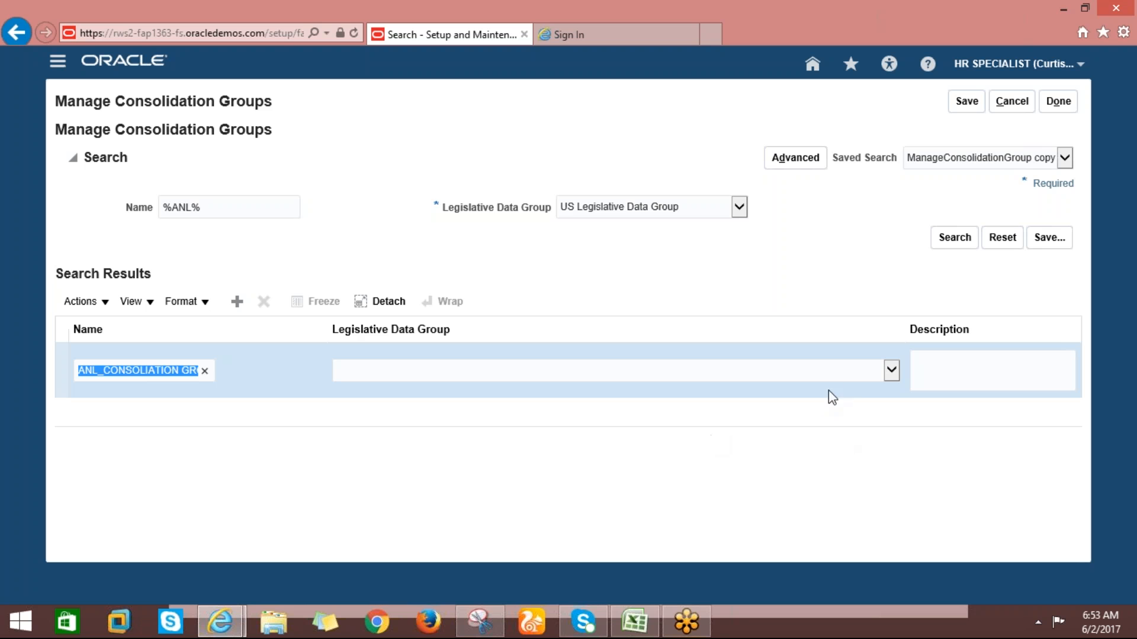
Assign US Legislative Data Group to the new row and use the copied name, ANL_CONSOLIATION GROUP, as its description
{"action": "left_click", "coordinate": [891, 370]}
{"action": "left_click_drag", "start_coordinate": [893, 372], "coordinate": [903, 573]}
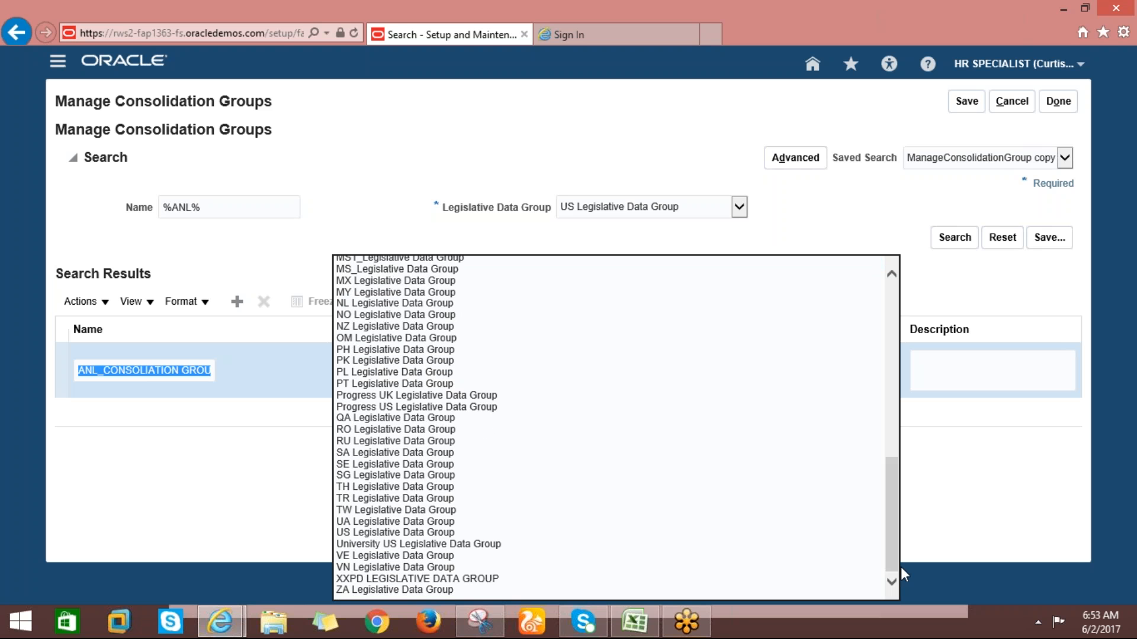
{"action": "left_click", "coordinate": [434, 532]}
{"action": "left_click", "coordinate": [933, 383]}
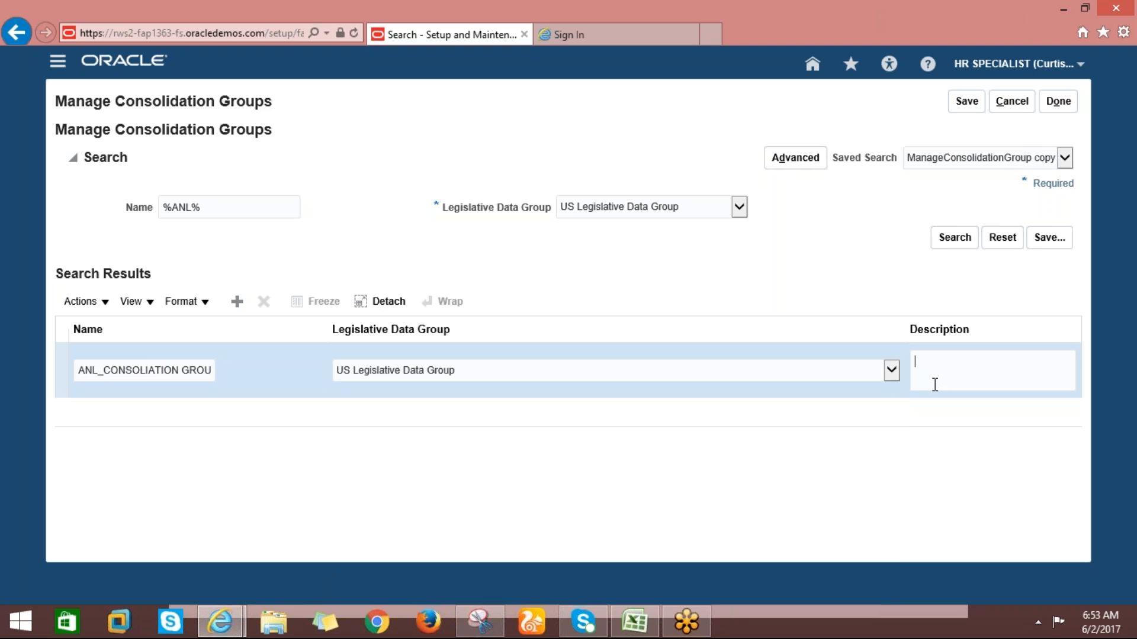
{"action": "key", "text": "ctrl+v"}
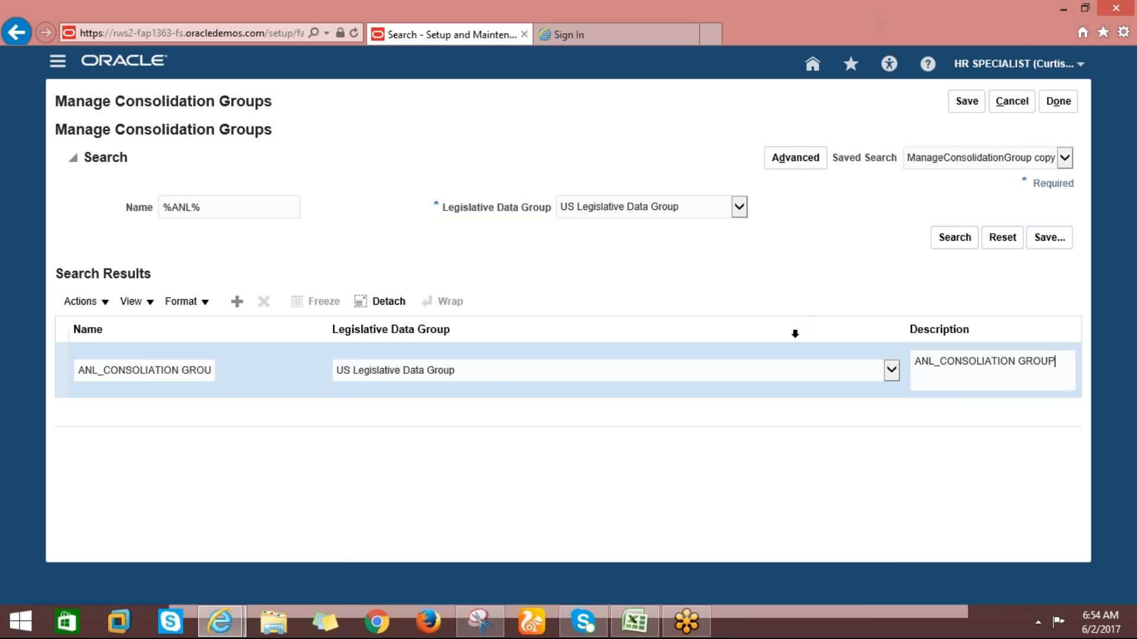
Overwrite the saved search ManageConsolidationGroup copy with the current criteria, and close the Manage Consolidation Groups task after rerunning the search
{"action": "left_click", "coordinate": [1047, 244]}
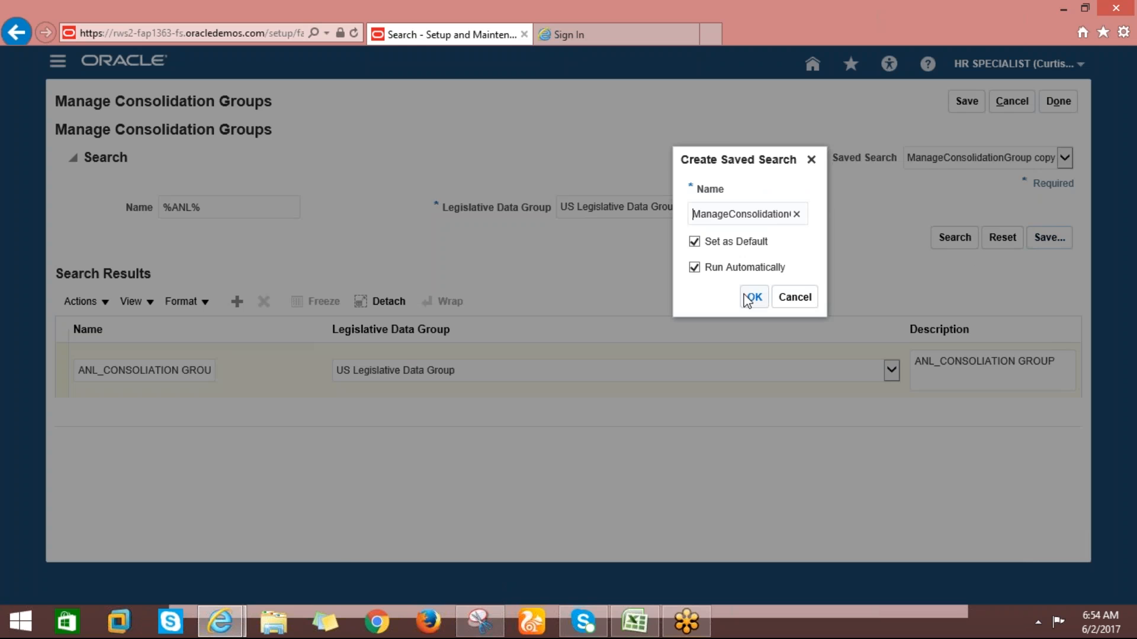
{"action": "left_click", "coordinate": [755, 298]}
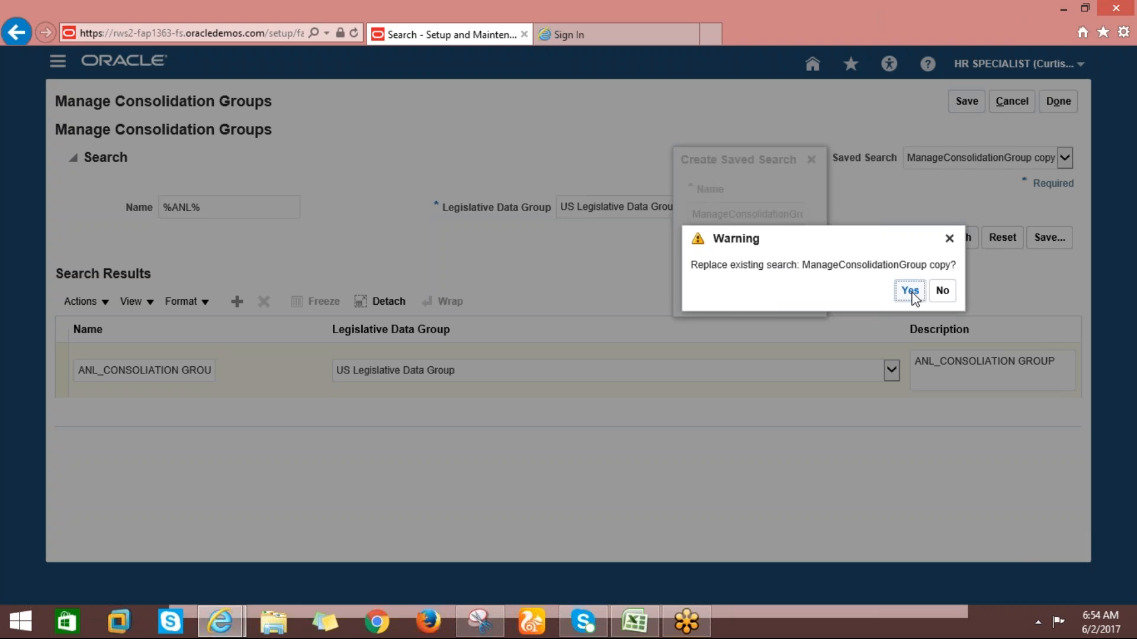
{"action": "left_click", "coordinate": [911, 291]}
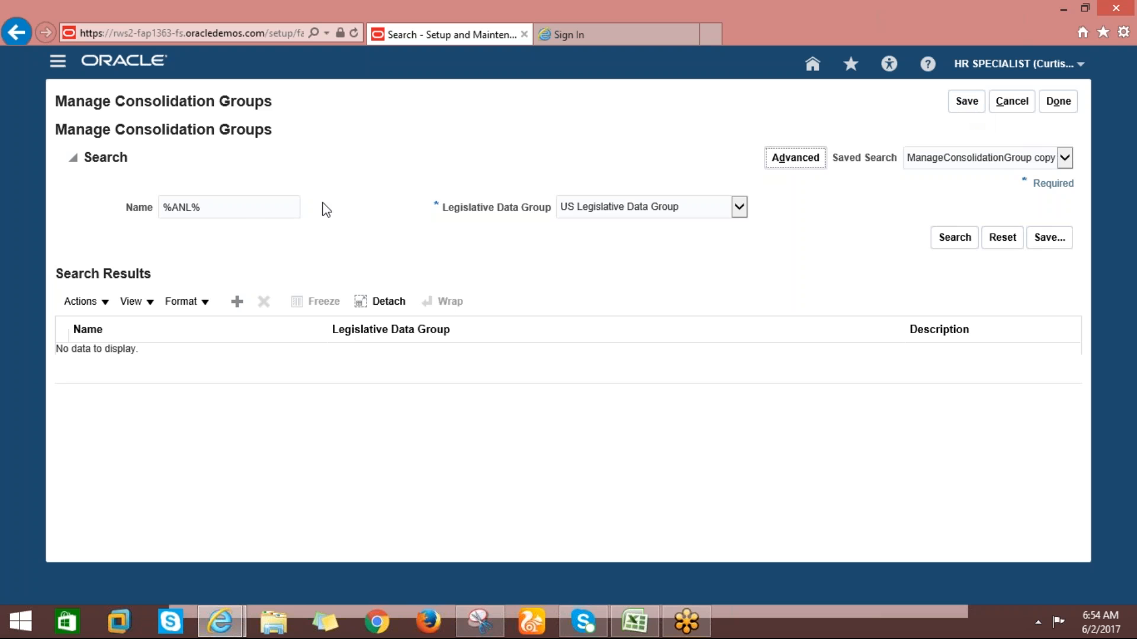
{"action": "left_click", "coordinate": [955, 246]}
{"action": "left_click", "coordinate": [1058, 101]}
Reopen the Manage Consolidation Groups task and search US Legislative Data Group with the name filter cleared
{"action": "key", "text": "alt+Tab"}
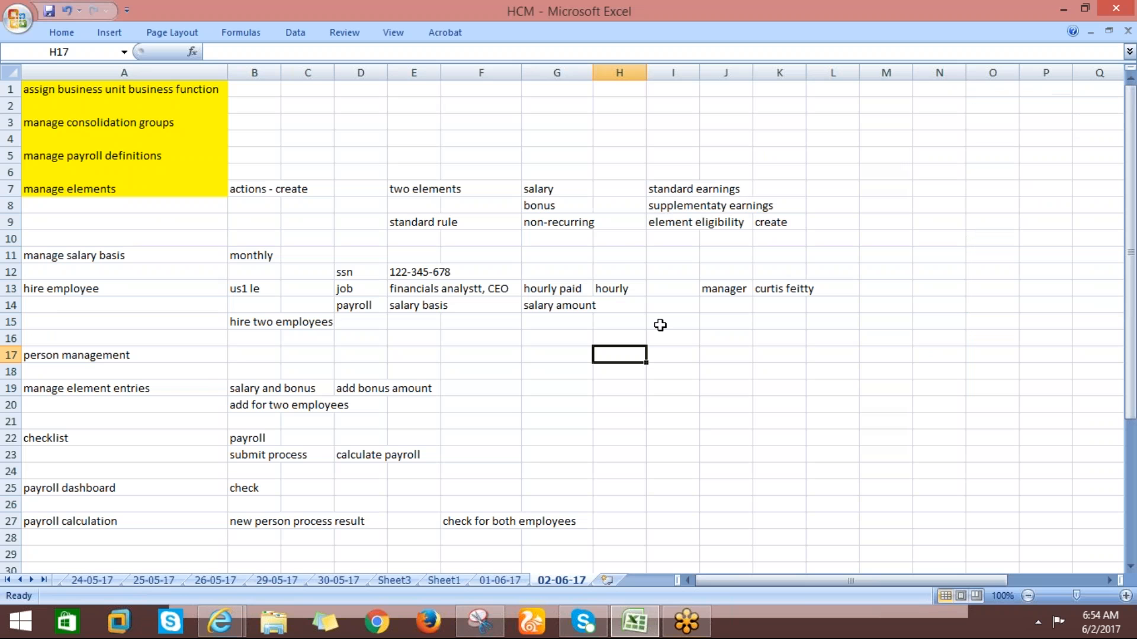
{"action": "key", "text": "alt+Tab"}
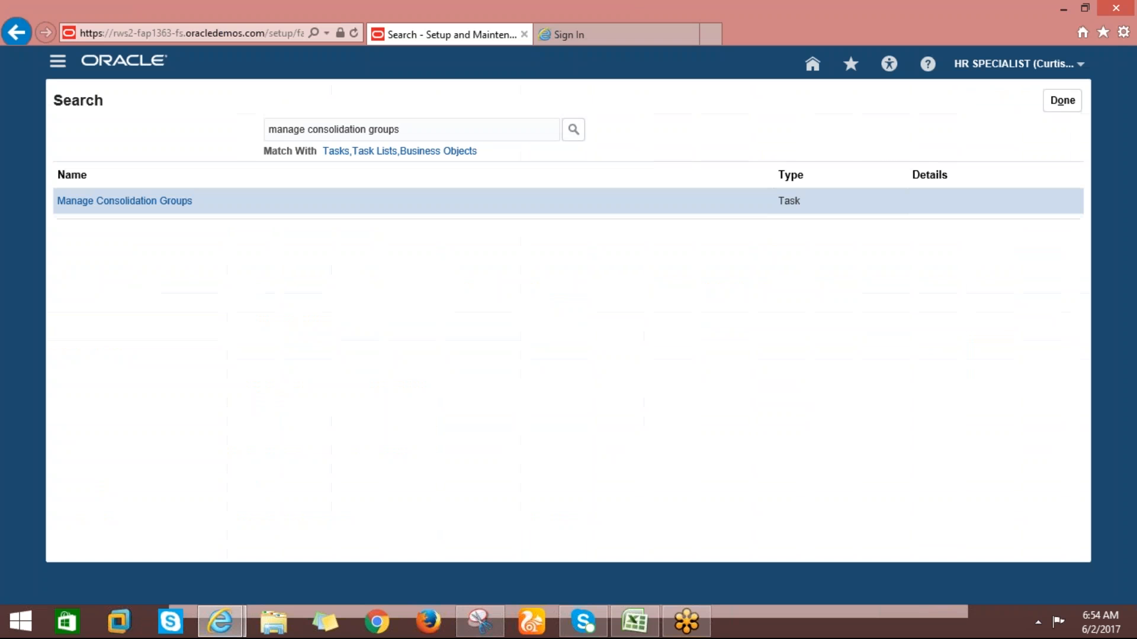
{"action": "left_click", "coordinate": [165, 204]}
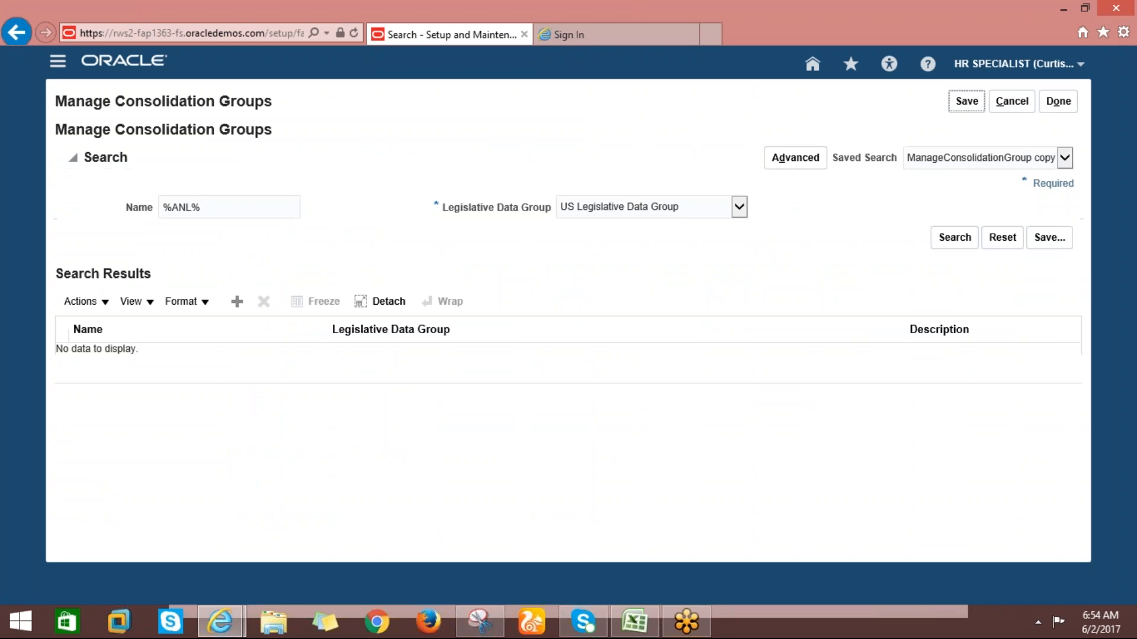
{"action": "left_click", "coordinate": [236, 207]}
{"action": "key", "text": "BackSpace"}
{"action": "key", "text": "BackSpace"}
{"action": "key", "text": "BackSpace"}
{"action": "key", "text": "BackSpace"}
{"action": "key", "text": "BackSpace"}
{"action": "left_click", "coordinate": [944, 241]}
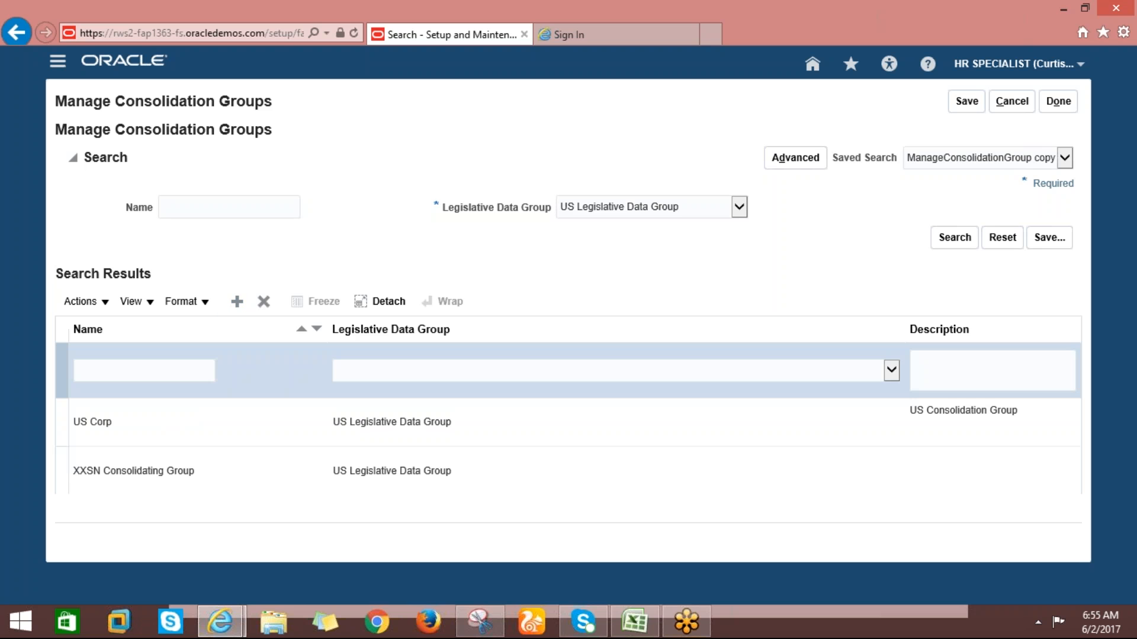
Fill the blank consolidation group row with the name ANL_CONSOLIATION GROUP, US Legislative Data Group, and the same name as description
{"action": "left_click", "coordinate": [200, 369]}
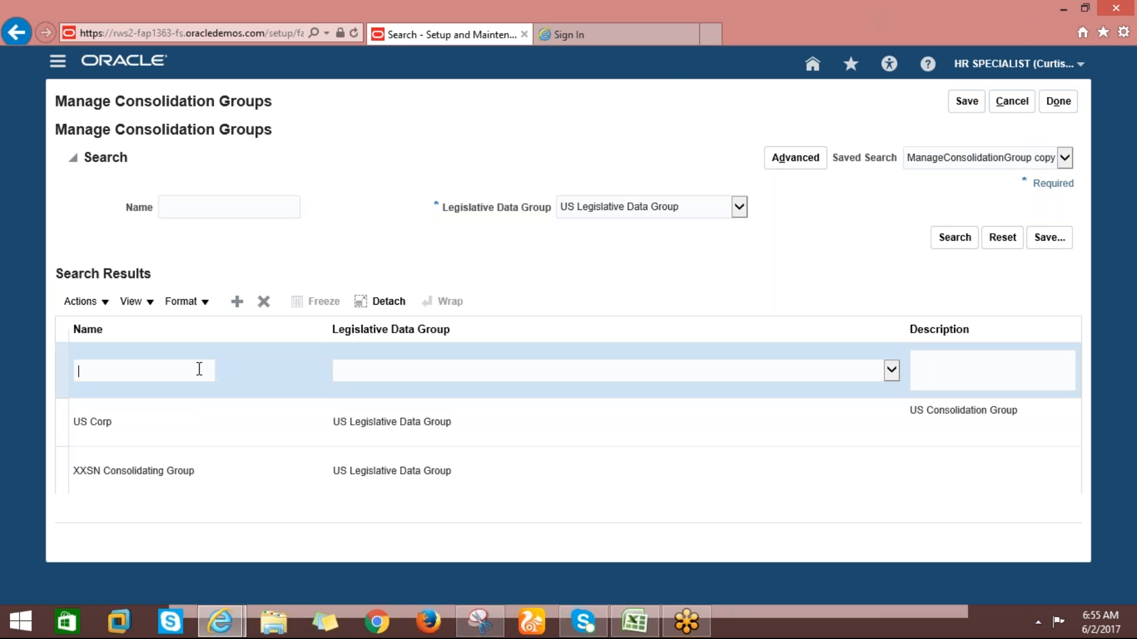
{"action": "type", "text": "ANL"}
{"action": "key", "text": "BackSpace"}
{"action": "key", "text": "BackSpace"}
{"action": "key", "text": "ctrl+v"}
{"action": "left_click", "coordinate": [406, 364]}
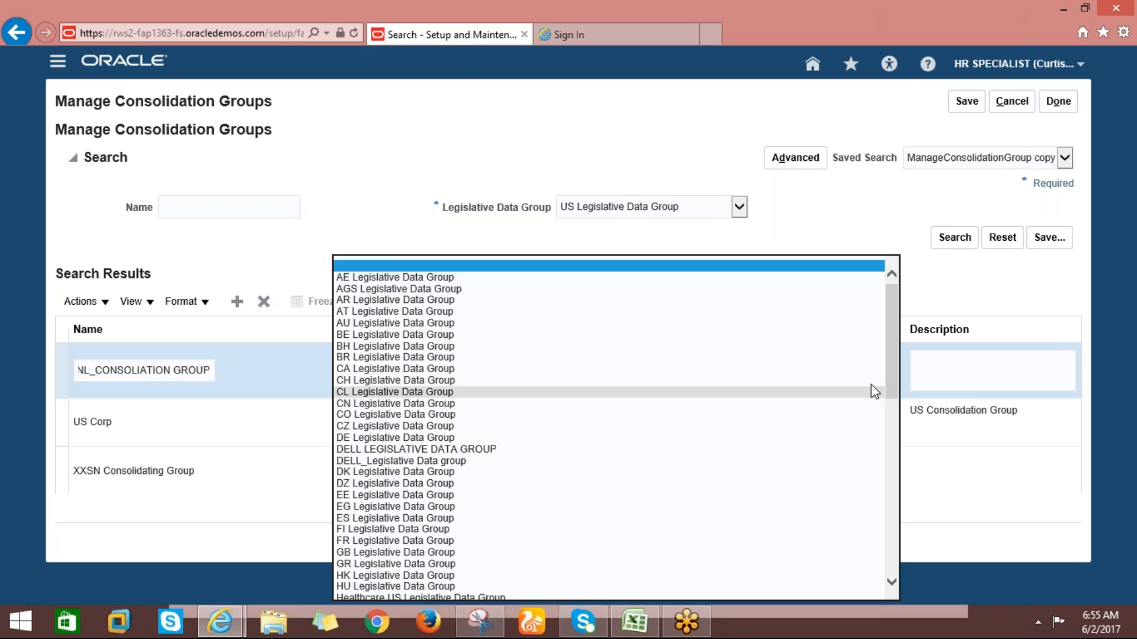
{"action": "left_click_drag", "start_coordinate": [892, 395], "coordinate": [911, 547]}
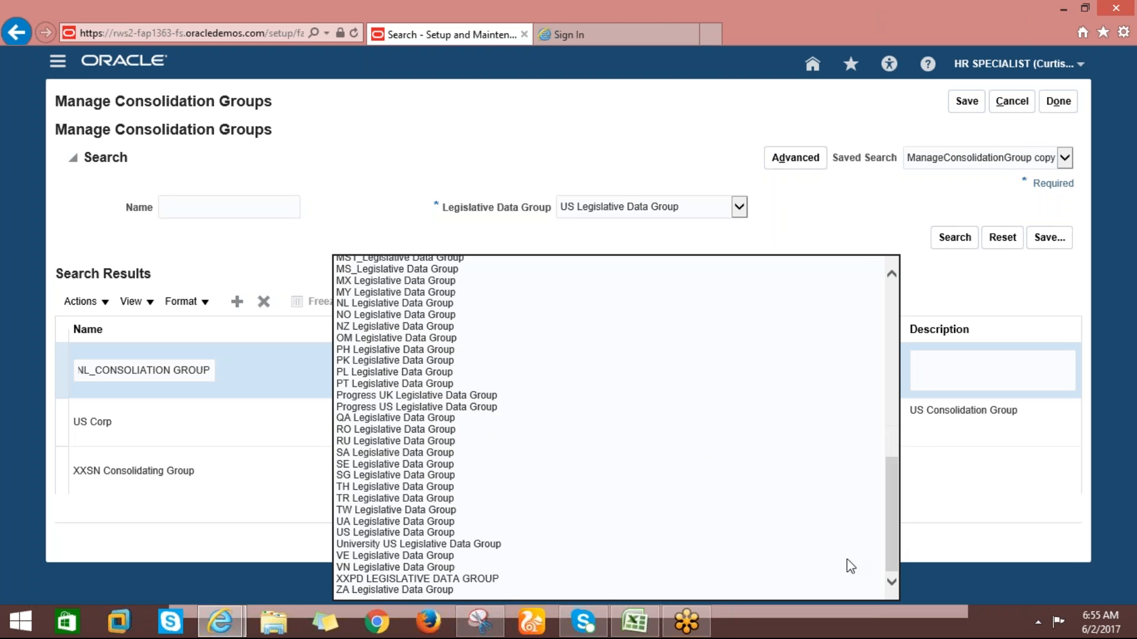
{"action": "left_click", "coordinate": [413, 531]}
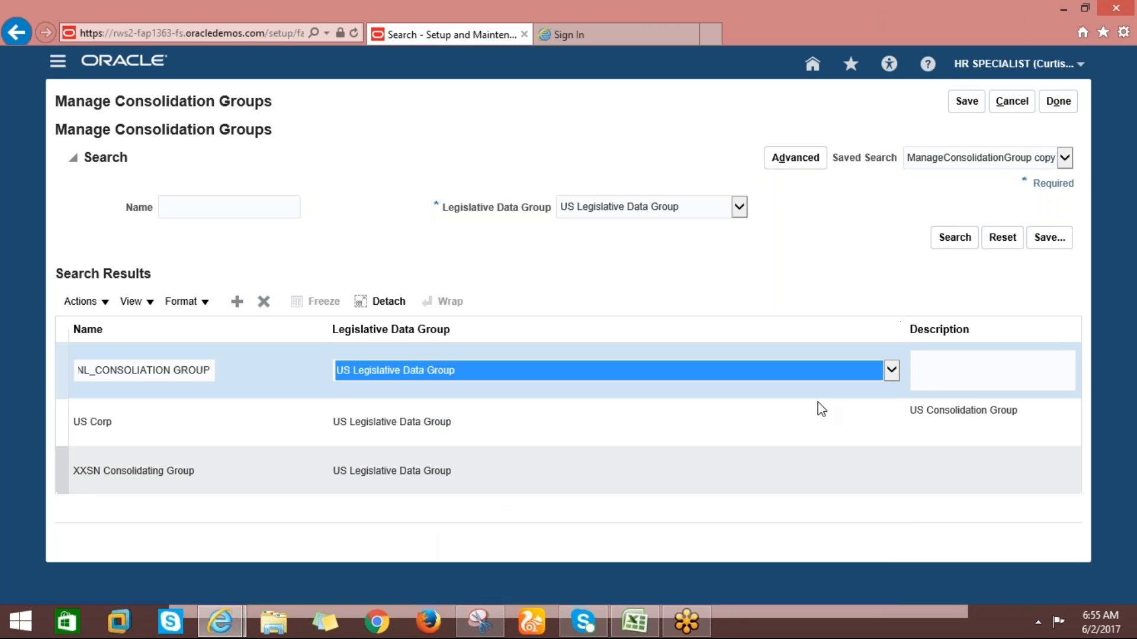
{"action": "left_click", "coordinate": [953, 364]}
{"action": "type", "text": "ANL_CONSOLIATION GROUP"}
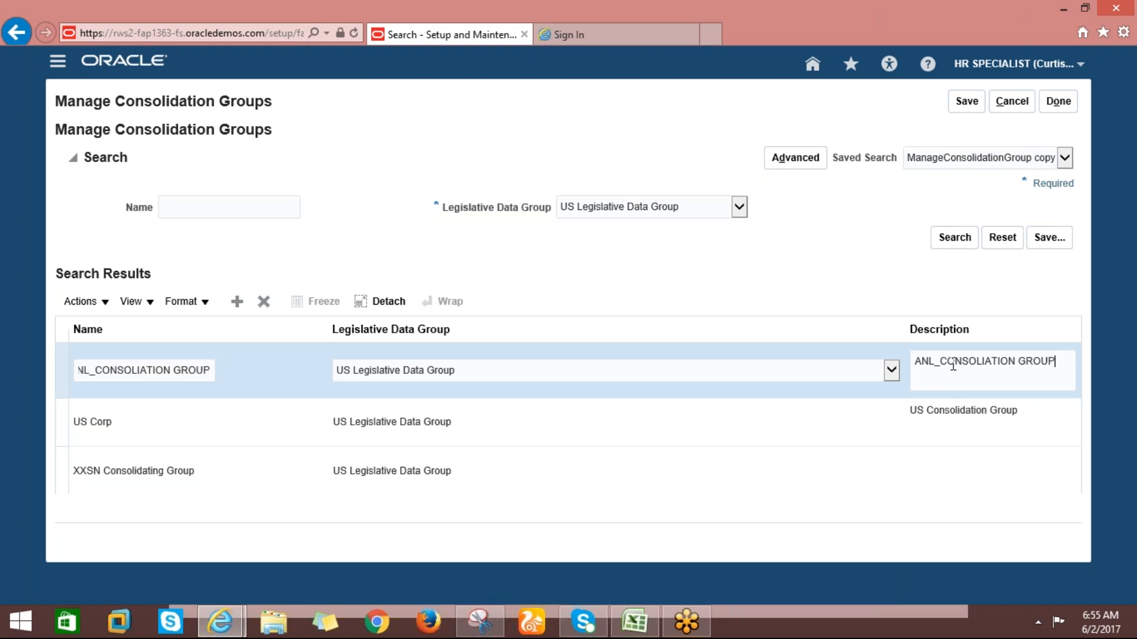
Save the new consolidation group and close the Manage Consolidation Groups task
{"action": "left_click", "coordinate": [968, 103]}
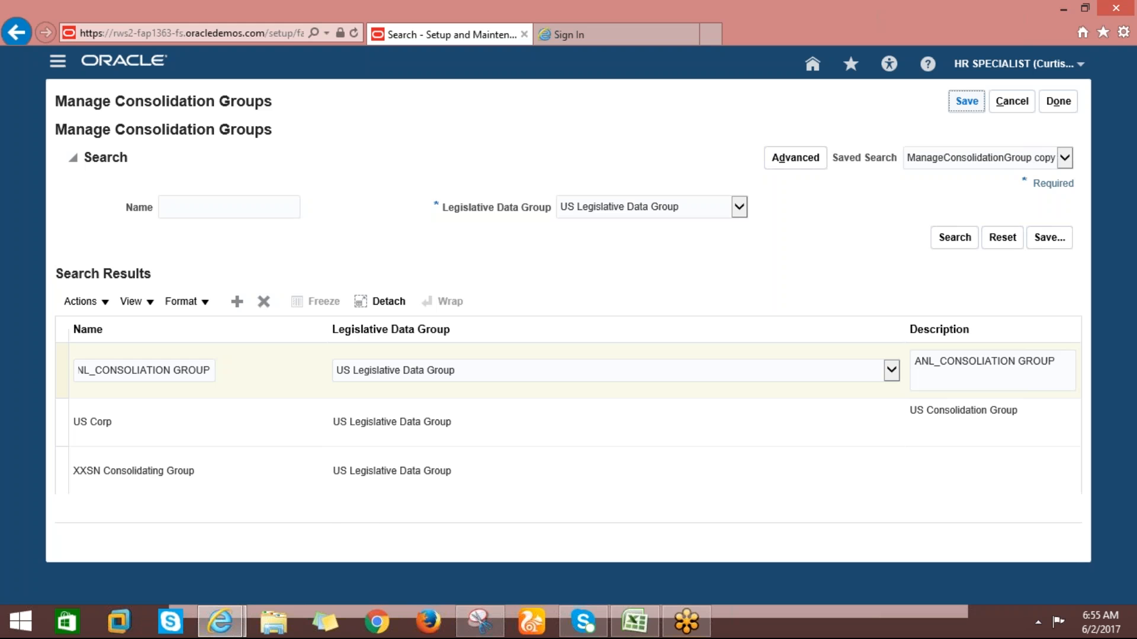
{"action": "key", "text": "alt+Tab"}
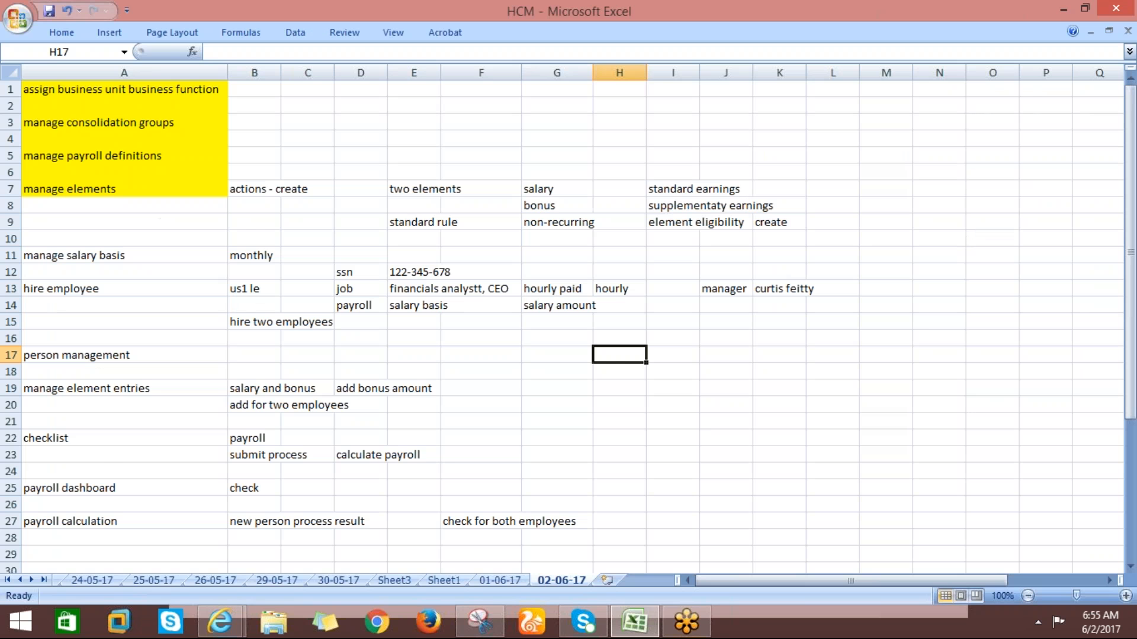
{"action": "key", "text": "alt+Tab"}
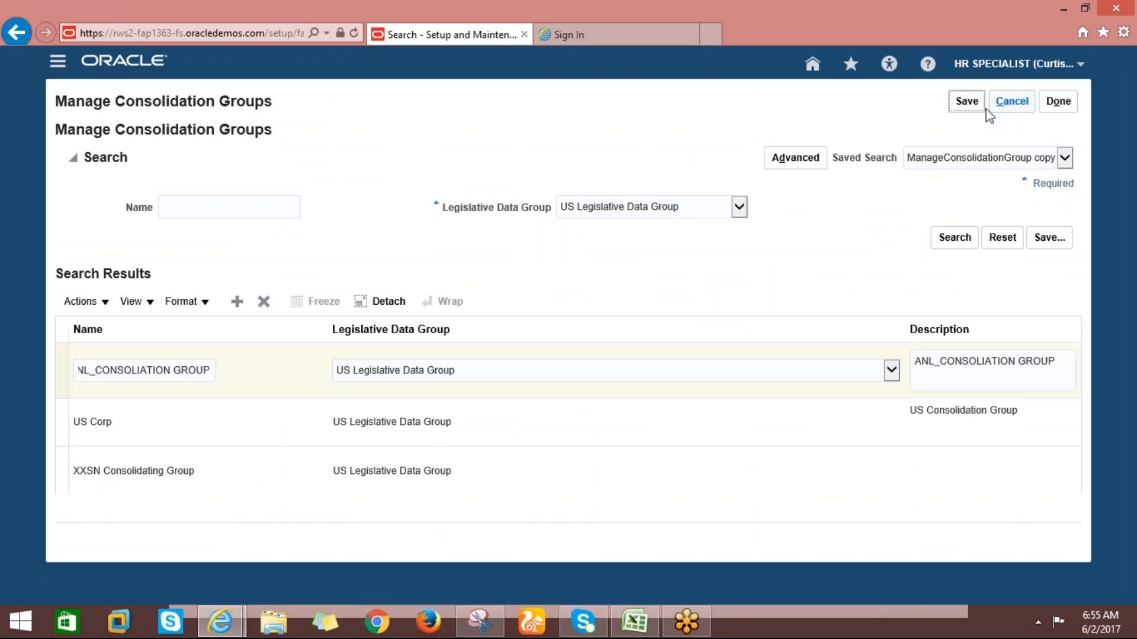
{"action": "left_click", "coordinate": [964, 108]}
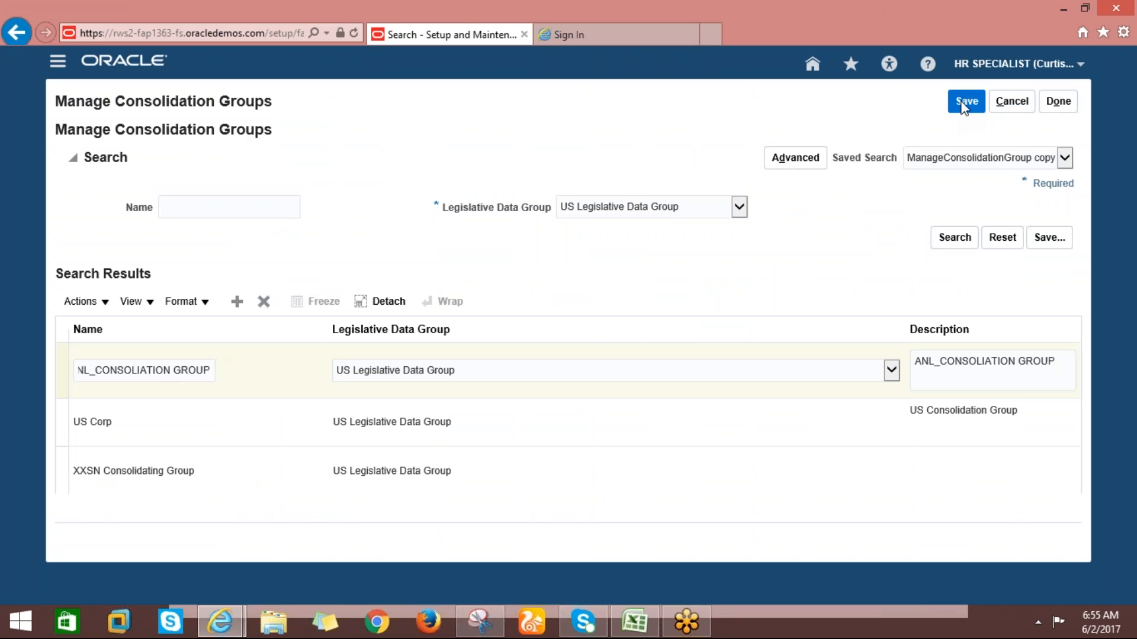
{"action": "left_click", "coordinate": [1058, 103]}
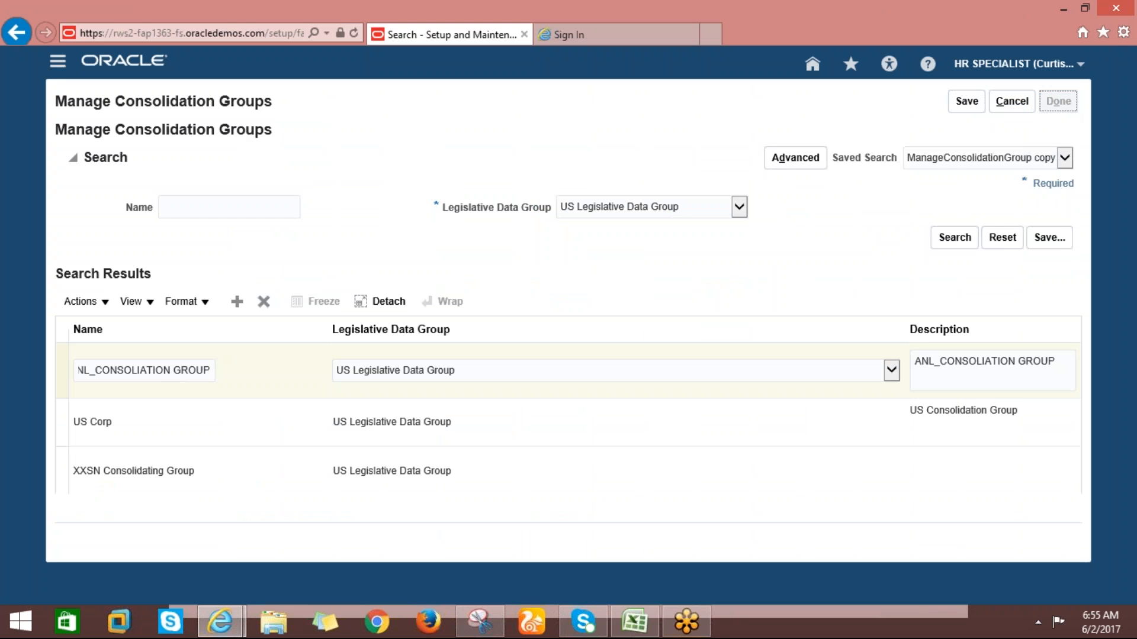
Copy "manage payroll definitions" from the HCM workbook in Excel and search for that task in Setup and Maintenance
{"action": "key", "text": "alt+Tab"}
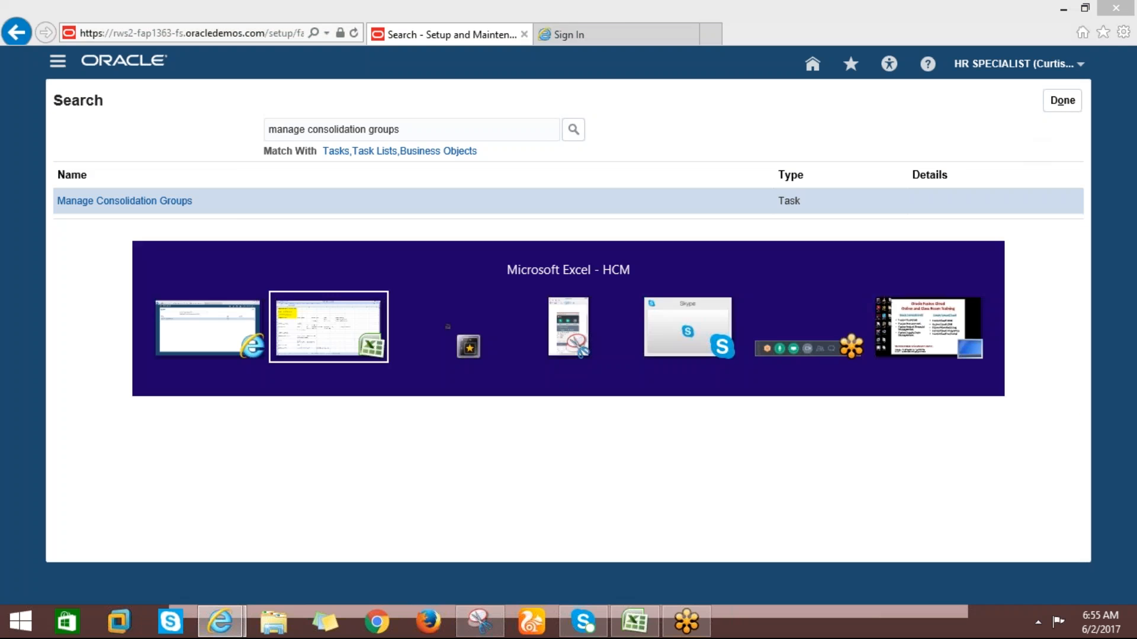
{"action": "left_click", "coordinate": [140, 159]}
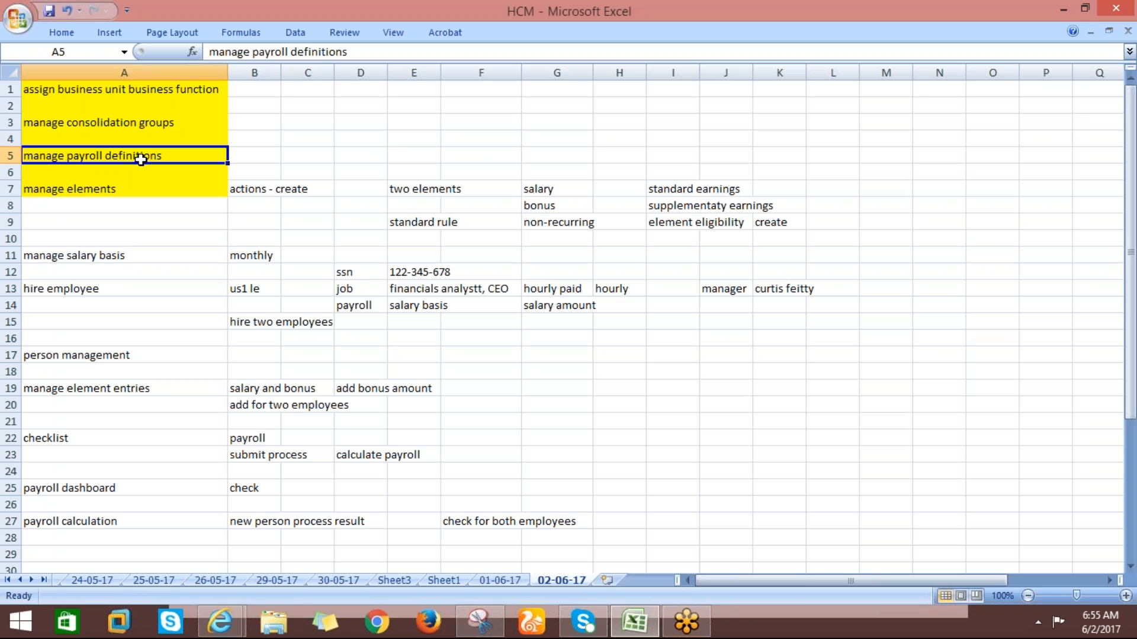
{"action": "key", "text": "ctrl+c"}
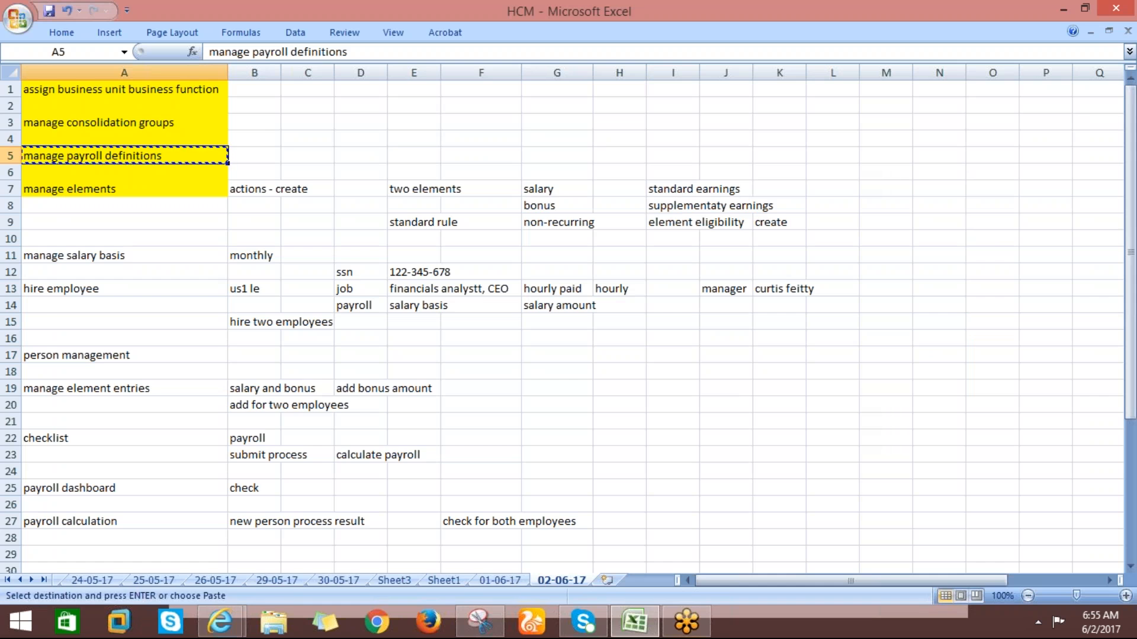
{"action": "key", "text": "alt+Tab"}
{"action": "left_click_drag", "start_coordinate": [404, 131], "coordinate": [251, 111]}
{"action": "key", "text": "ctrl+v"}
{"action": "key", "text": "Return"}
{"action": "key", "text": "alt+Tab"}
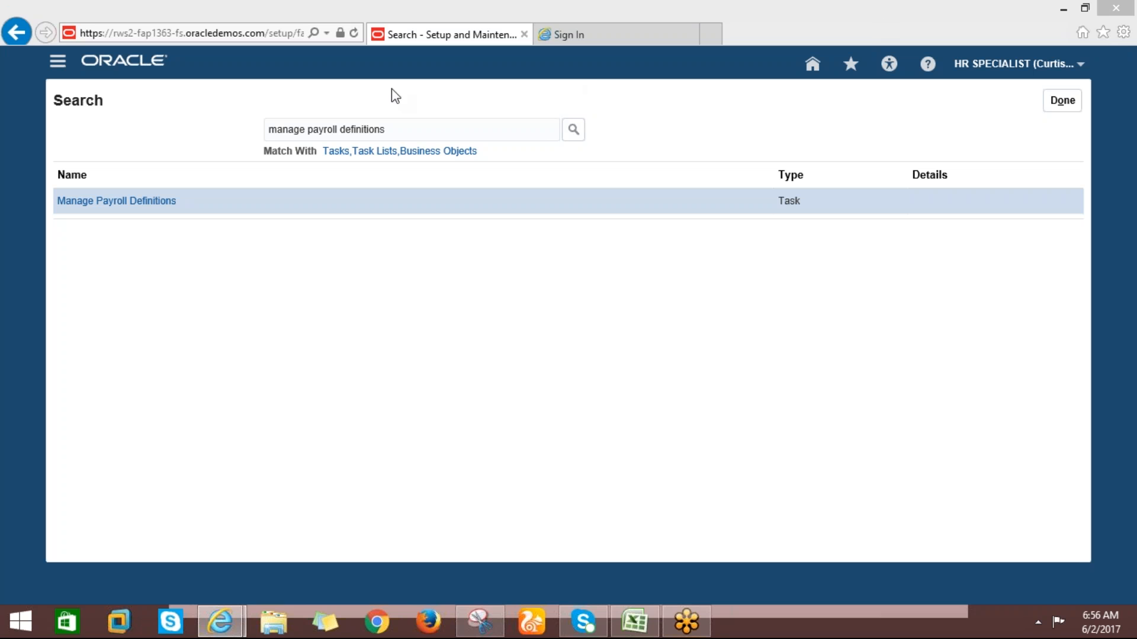
Open the Manage Payroll Definitions task and start creating a payroll for US Legislative Data Group
{"action": "left_click", "coordinate": [134, 207]}
{"action": "left_click", "coordinate": [133, 208]}
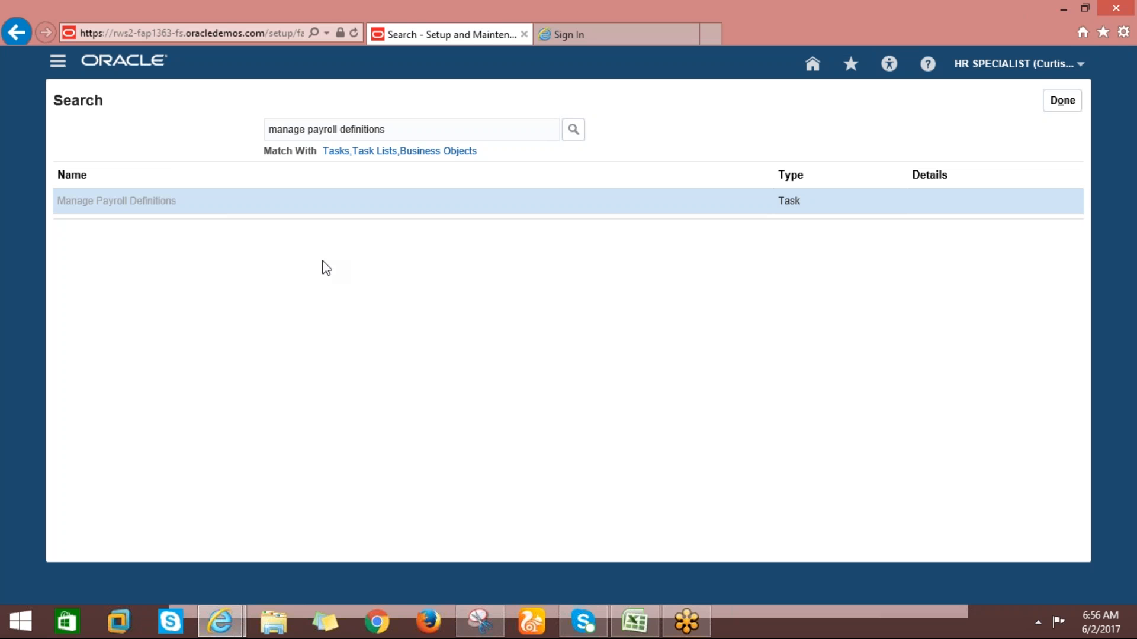
{"action": "left_click", "coordinate": [182, 335]}
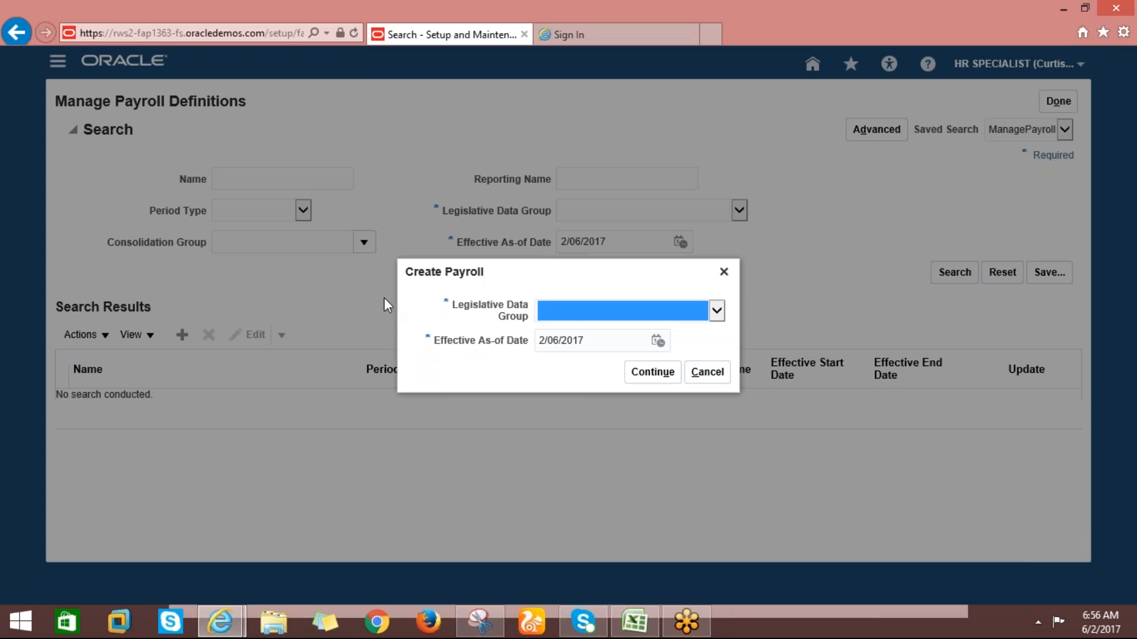
{"action": "left_click", "coordinate": [693, 318]}
{"action": "left_click_drag", "start_coordinate": [723, 330], "coordinate": [770, 620]}
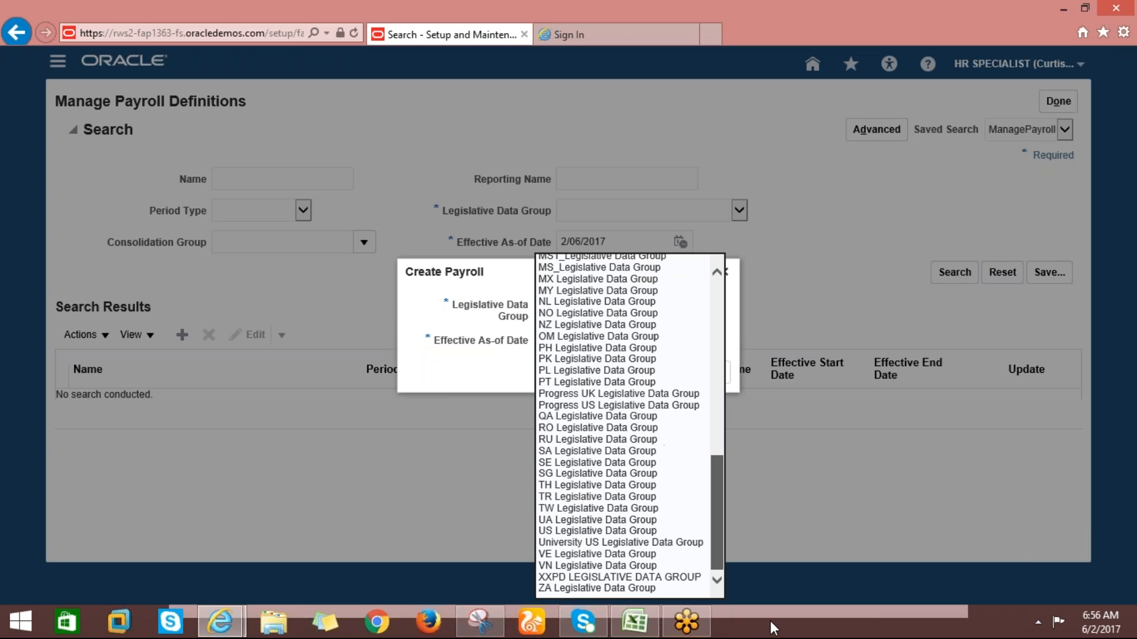
{"action": "left_click", "coordinate": [638, 531]}
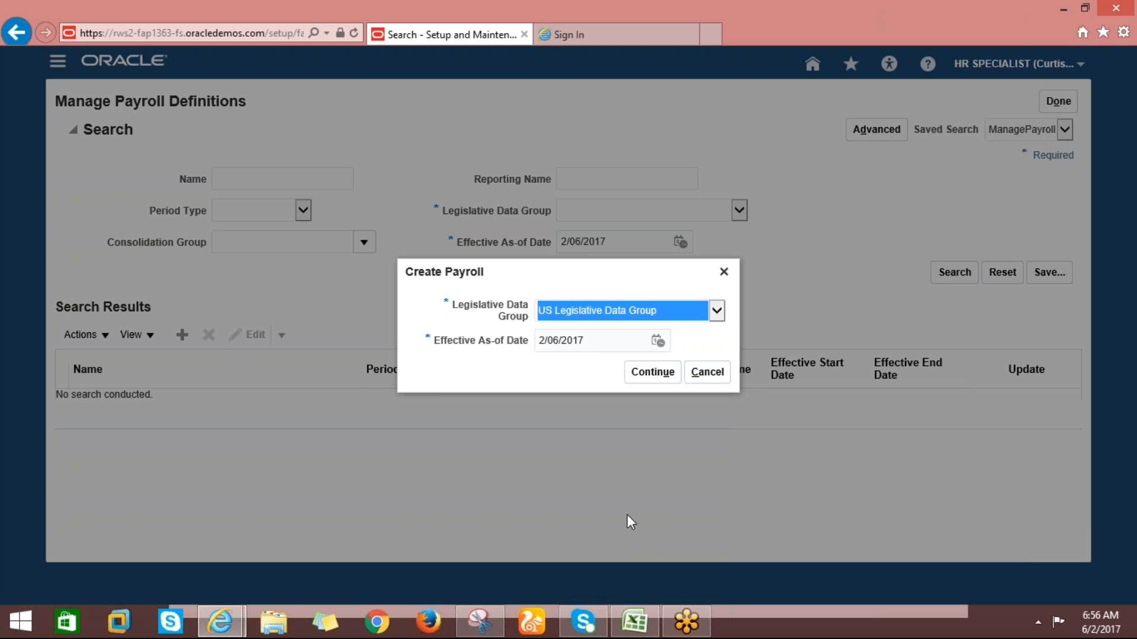
Set the new payroll's effective as-of date to 1/01/2017 and continue to its basic details
{"action": "left_click", "coordinate": [656, 345]}
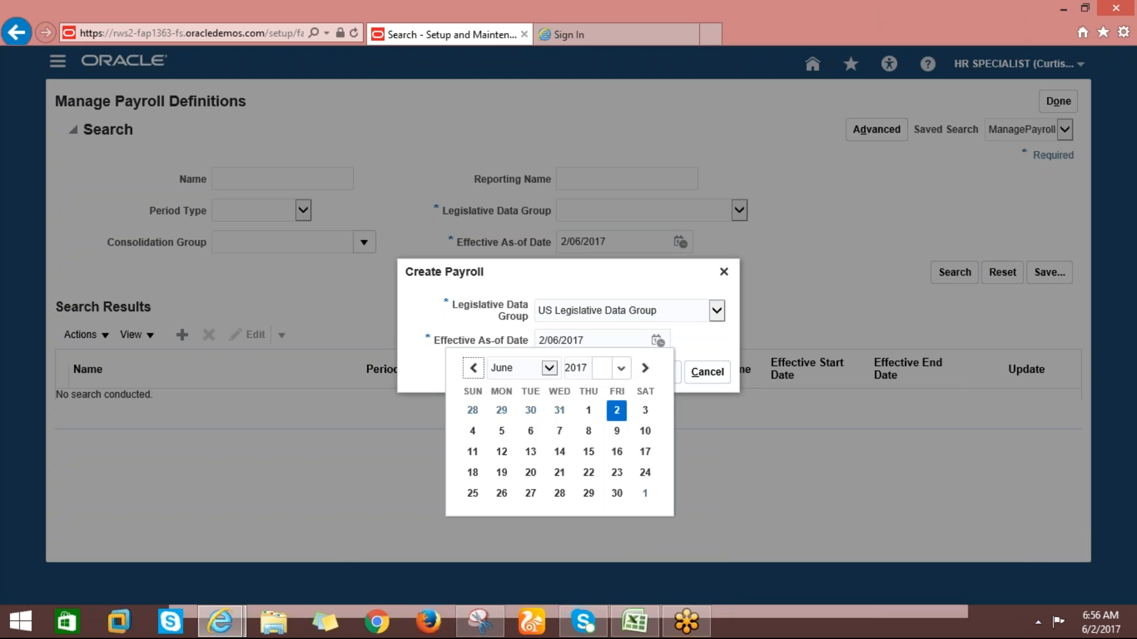
{"action": "left_click", "coordinate": [473, 368]}
{"action": "left_click", "coordinate": [546, 372]}
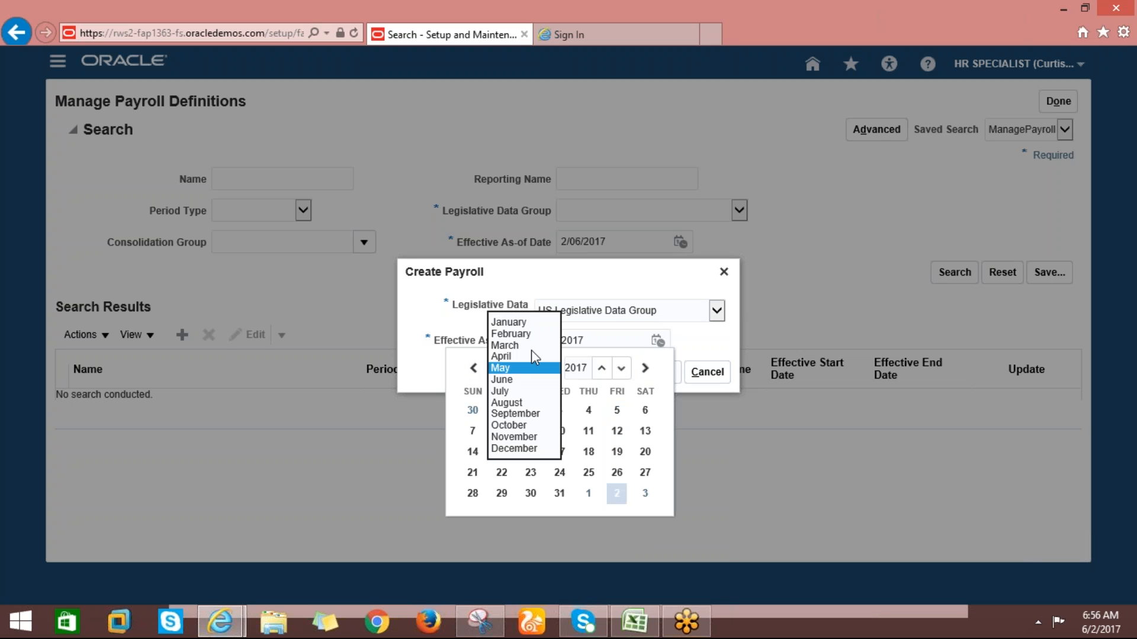
{"action": "left_click", "coordinate": [515, 320]}
{"action": "left_click", "coordinate": [502, 410]}
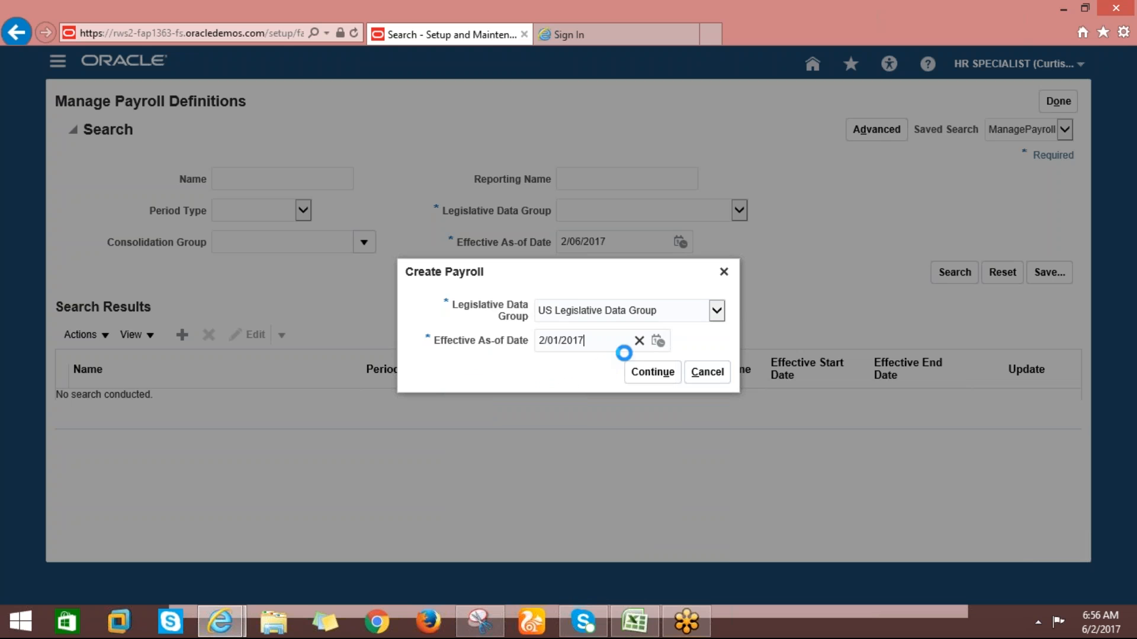
{"action": "left_click", "coordinate": [542, 341]}
{"action": "key", "text": "BackSpace"}
{"action": "type", "text": "1"}
{"action": "left_click", "coordinate": [650, 378]}
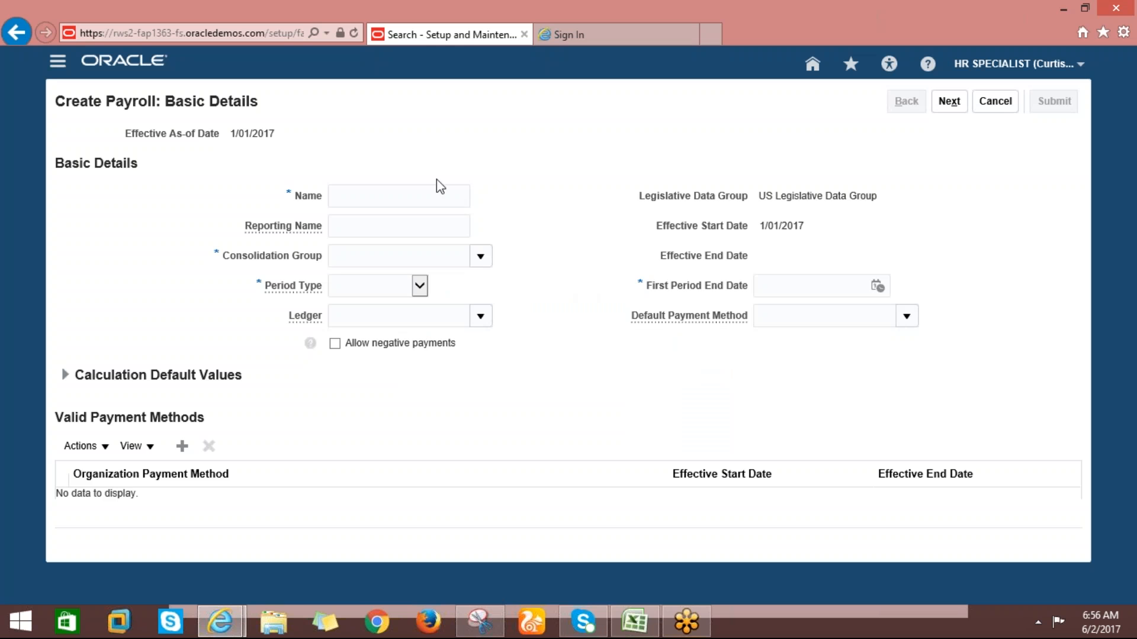
Name the payroll ANL_PAYROLL DEFINITION
{"action": "left_click", "coordinate": [408, 188]}
{"action": "type", "text": "ANL_PA"}
{"action": "type", "text": "YROLL DEFINITION"}
{"action": "key", "text": "Tab"}
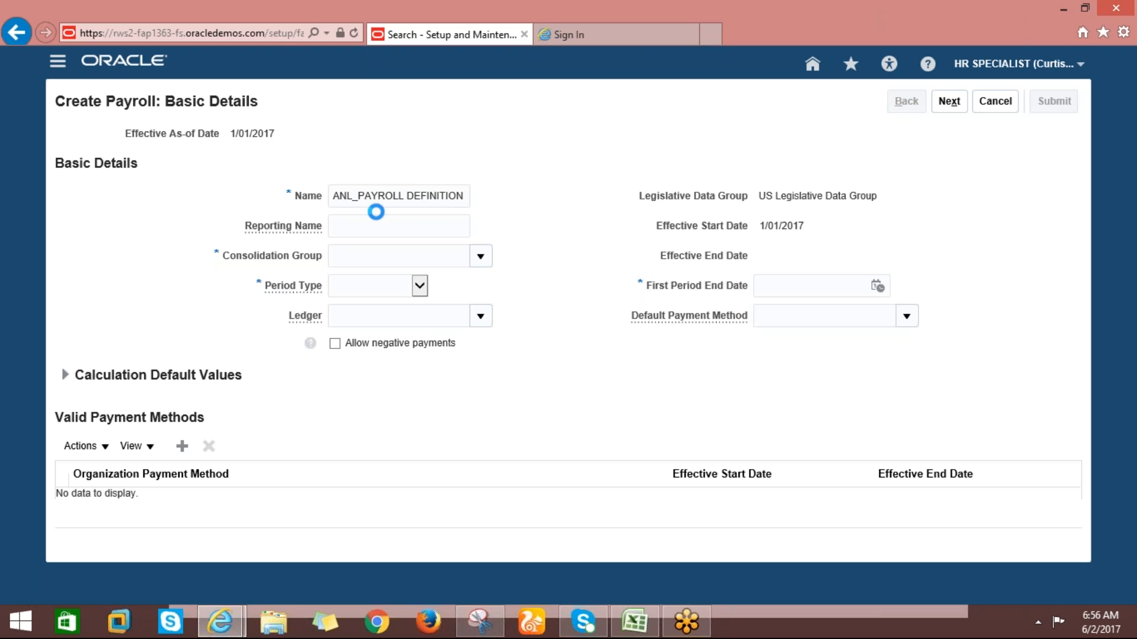
Assign the ANL_CONSOLIATION GROUP consolidation group to the payroll and set its period type to Monthly Calendar
{"action": "left_click", "coordinate": [356, 254]}
{"action": "type", "text": "ANL"}
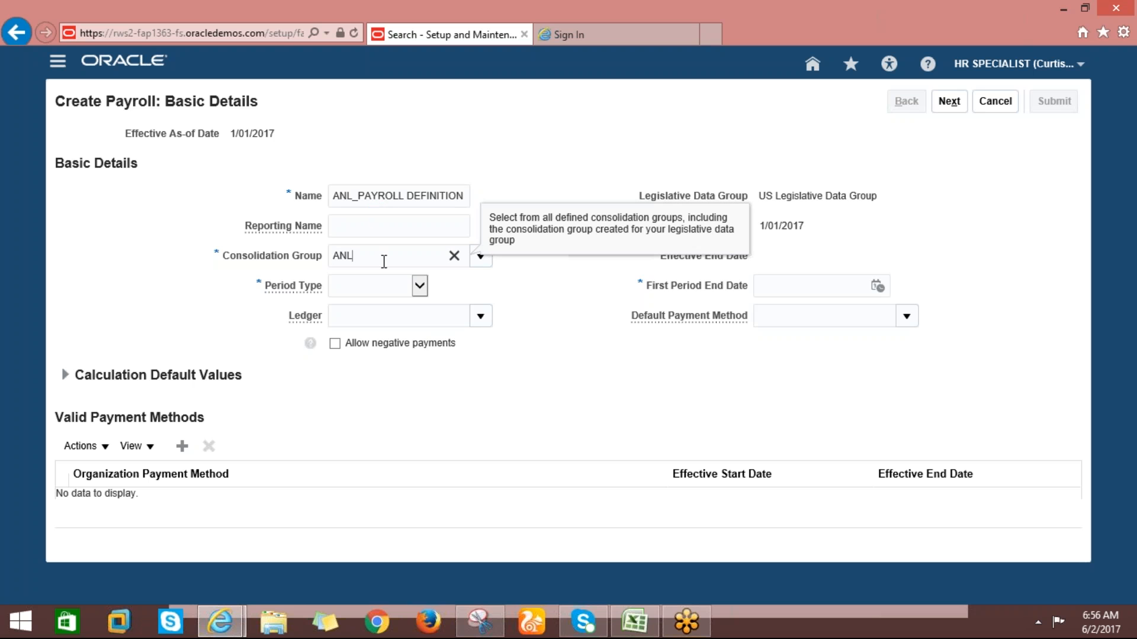
{"action": "key", "text": "Tab"}
{"action": "left_click", "coordinate": [383, 256]}
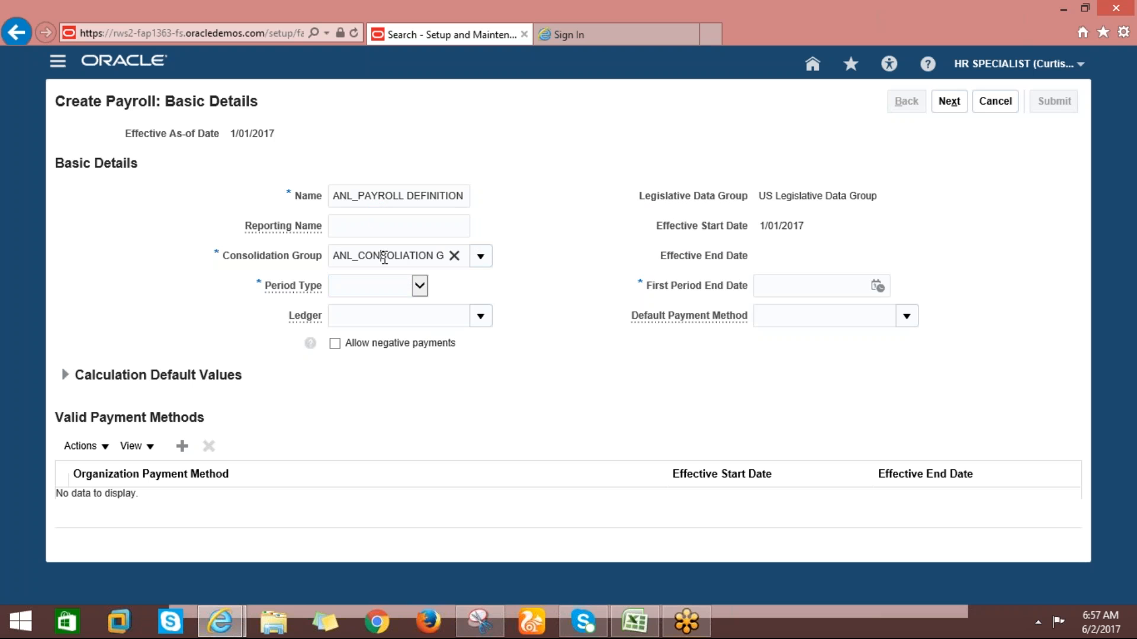
{"action": "left_click", "coordinate": [360, 286]}
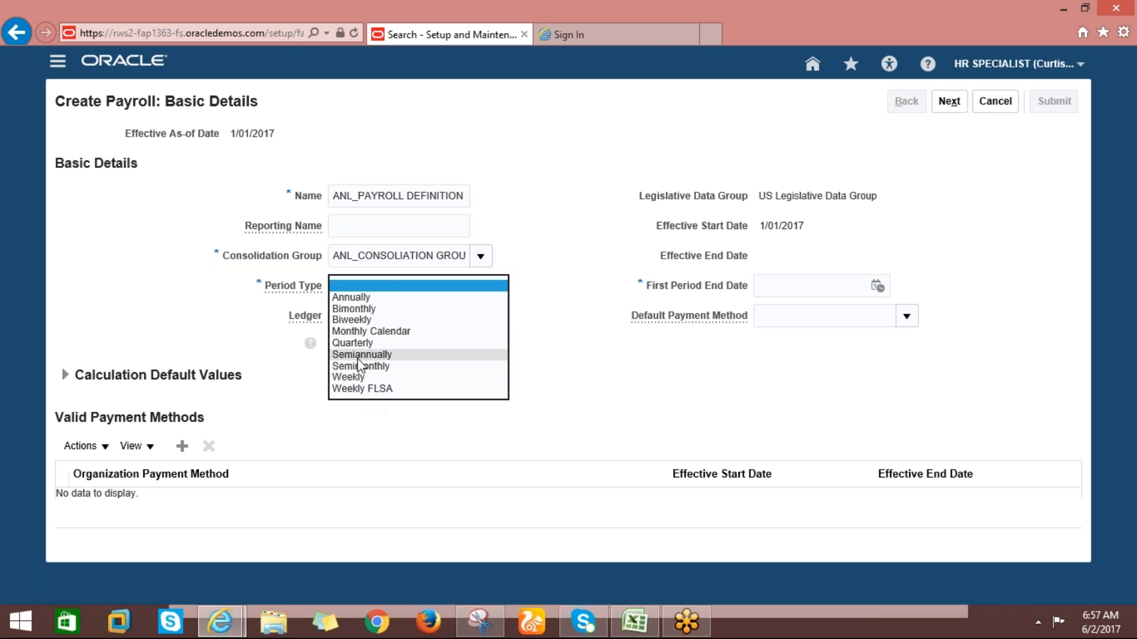
{"action": "left_click", "coordinate": [360, 331]}
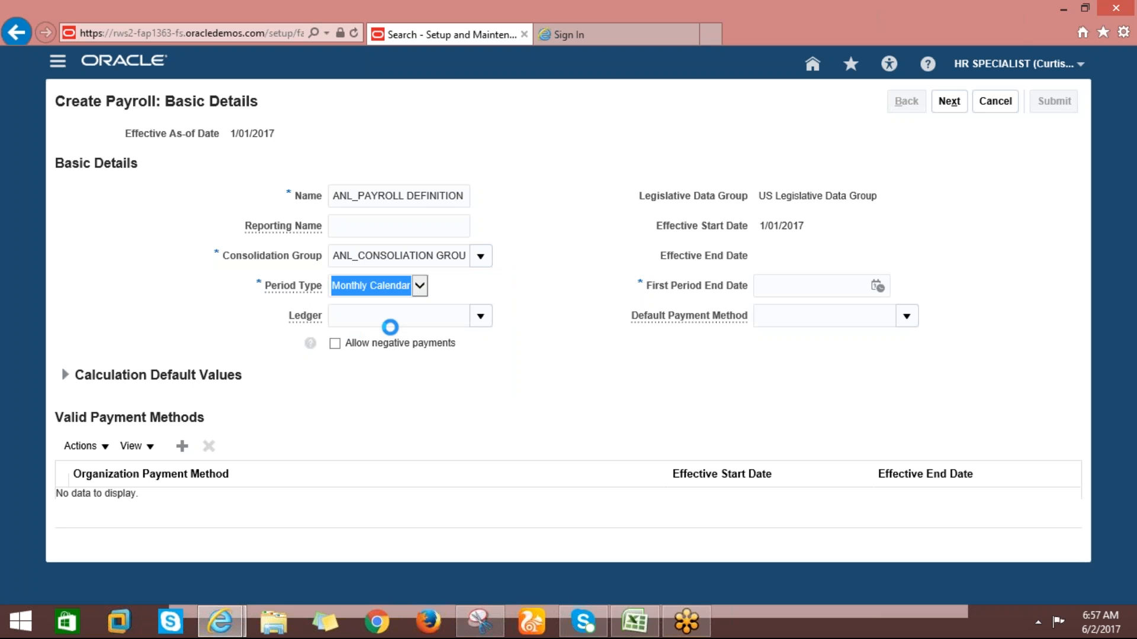
Search the ledgers by the name US%Pr% and assign US Primary Ledger to the payroll
{"action": "left_click", "coordinate": [422, 312]}
{"action": "type", "text": "US "}
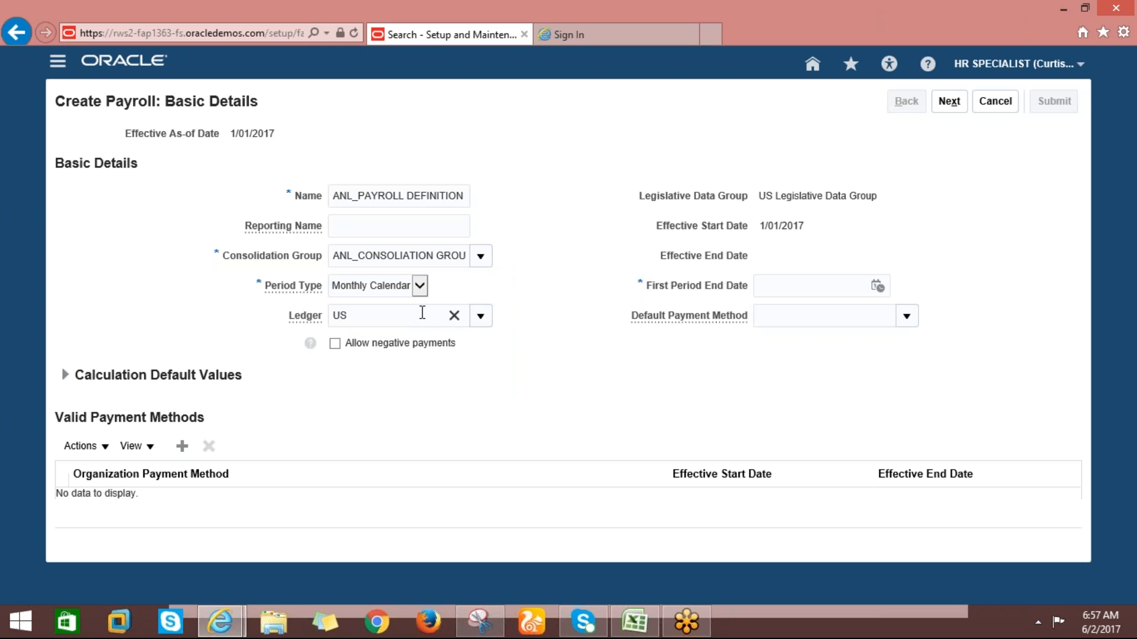
{"action": "type", "text": "PR"}
{"action": "key", "text": "Tab"}
{"action": "left_click", "coordinate": [478, 317]}
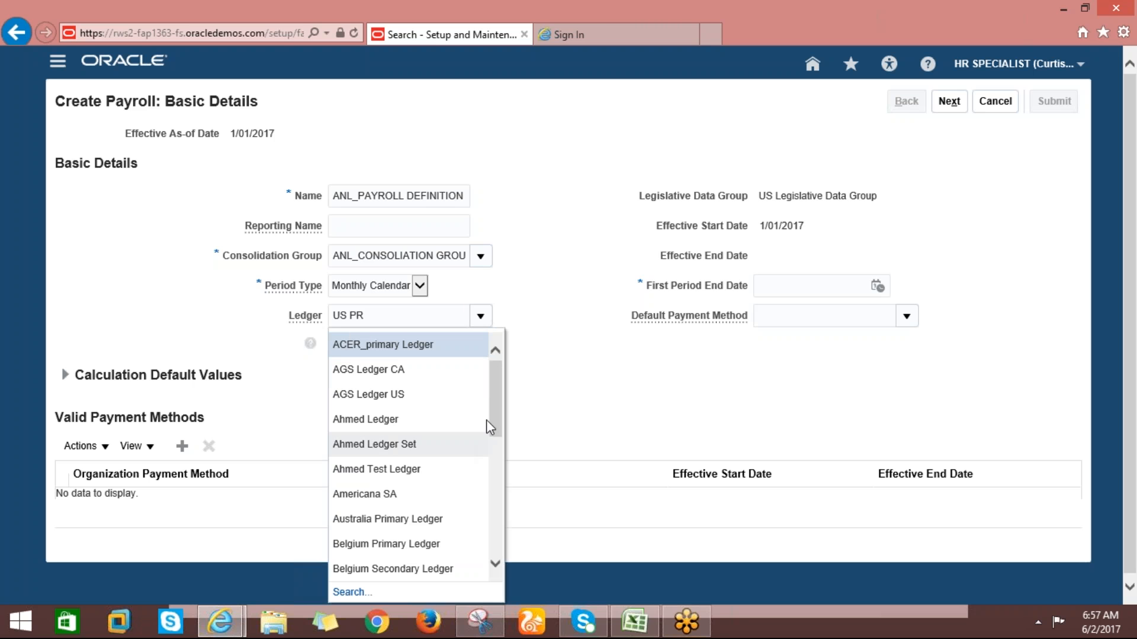
{"action": "left_click_drag", "start_coordinate": [493, 407], "coordinate": [486, 354]}
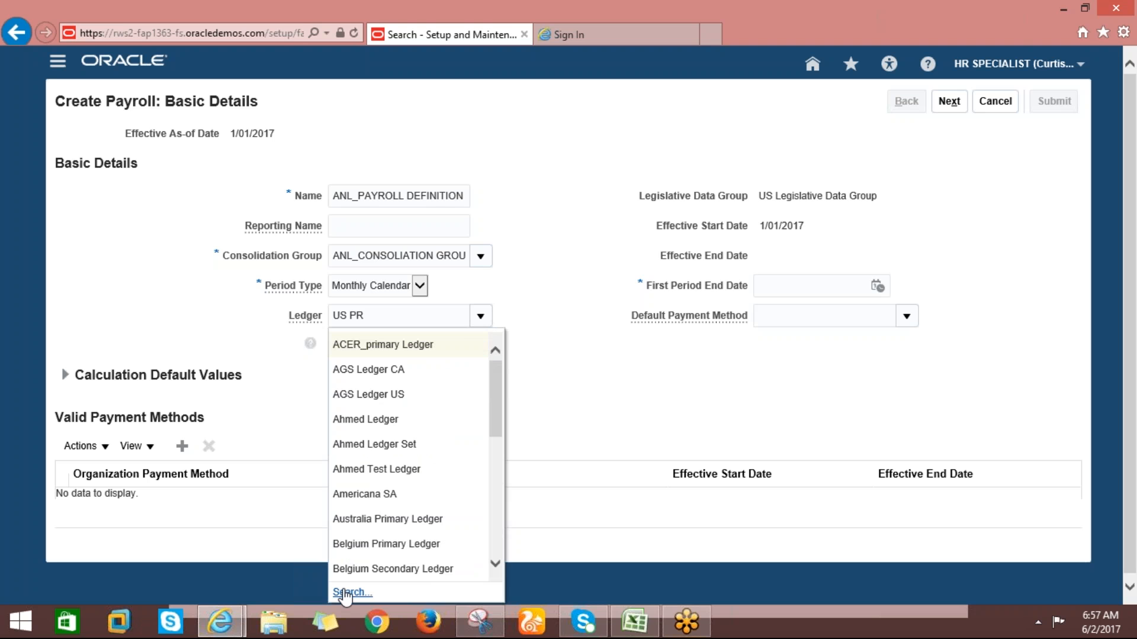
{"action": "left_click", "coordinate": [350, 592]}
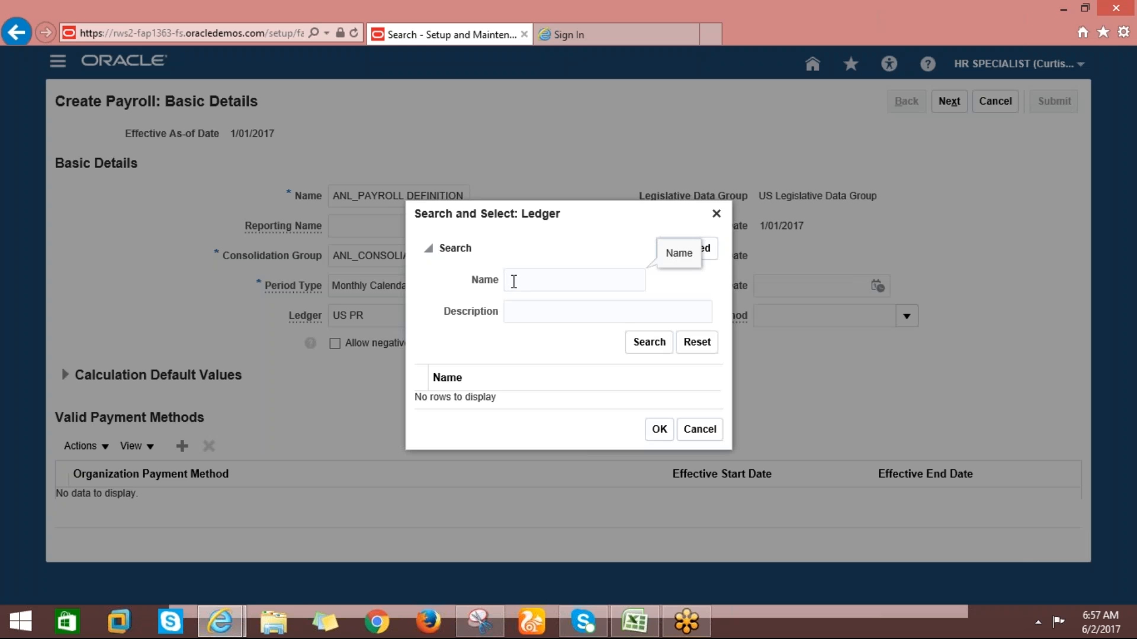
{"action": "type", "text": "US%Pr%"}
{"action": "left_click", "coordinate": [659, 348]}
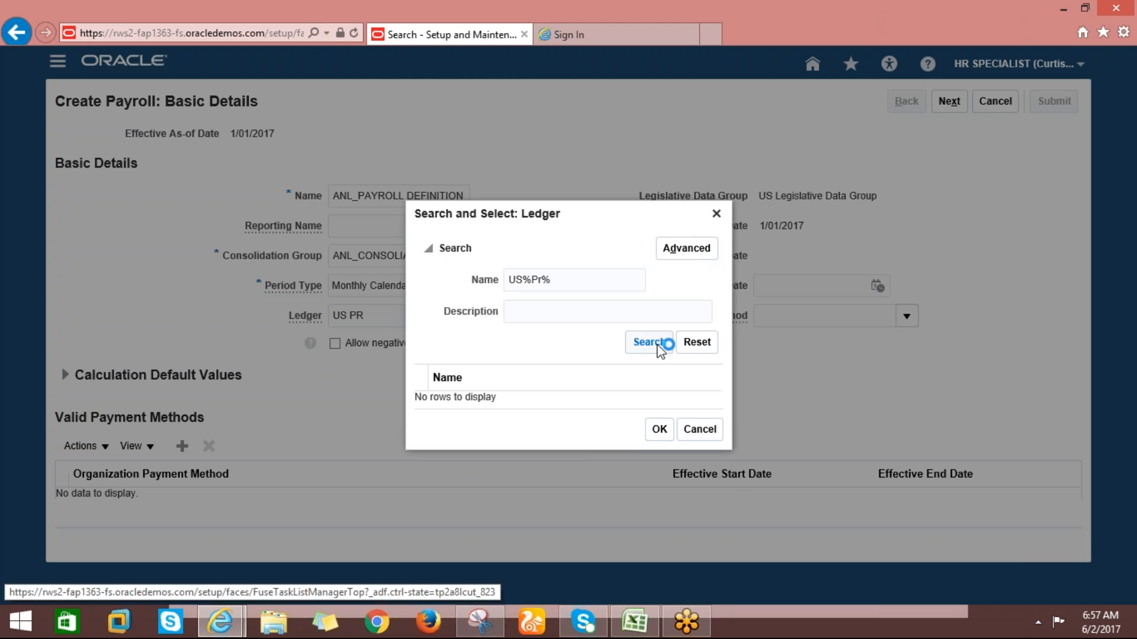
{"action": "left_click", "coordinate": [441, 444]}
{"action": "left_click", "coordinate": [654, 501]}
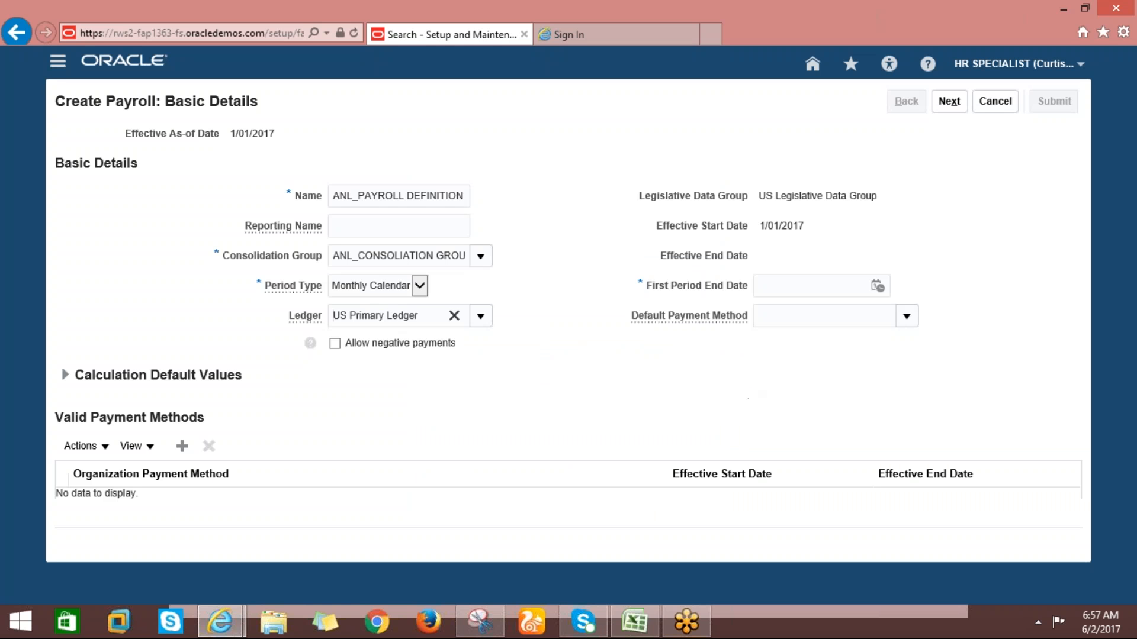
Set the payroll's First Period End Date to 31/01/2017 and continue to the payroll offsets
{"action": "left_click", "coordinate": [868, 289]}
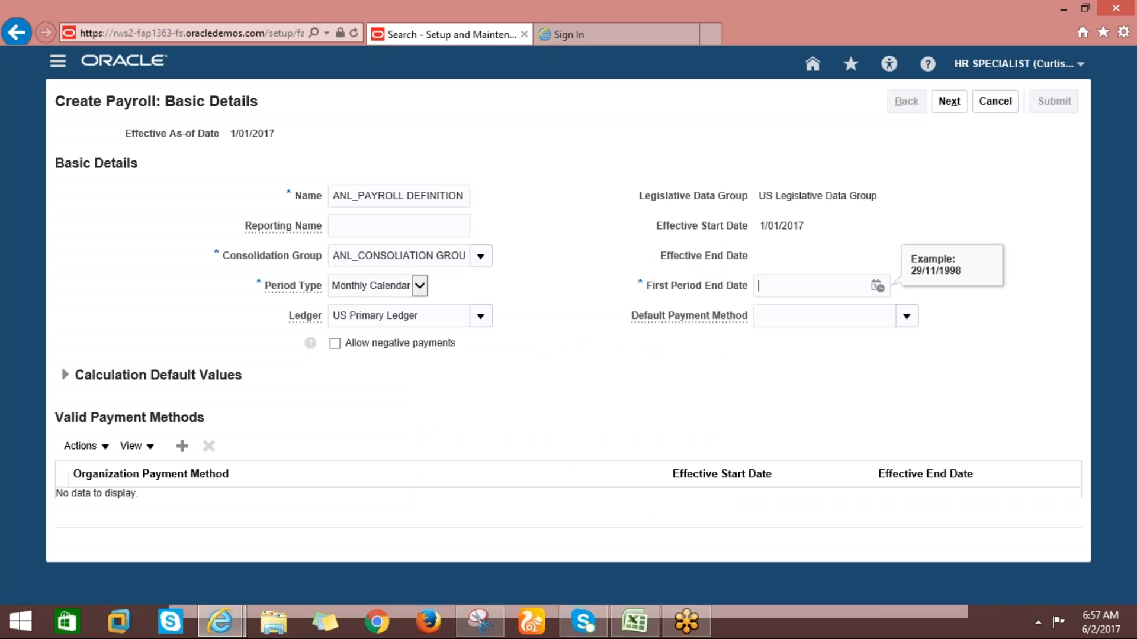
{"action": "left_click", "coordinate": [878, 287]}
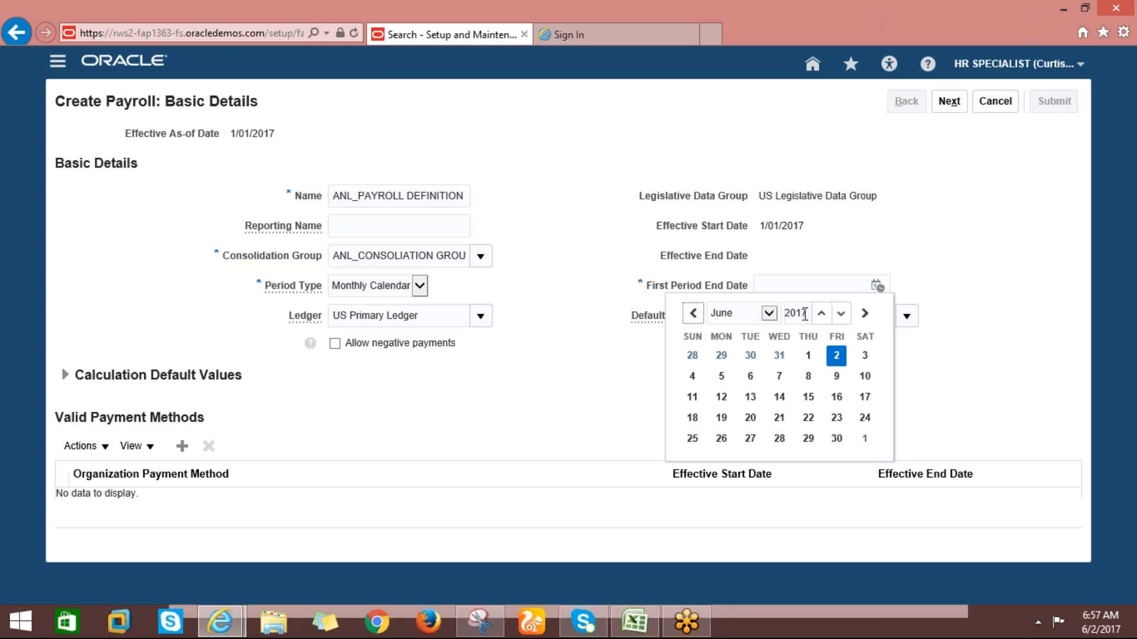
{"action": "left_click", "coordinate": [693, 313]}
{"action": "left_click", "coordinate": [693, 313]}
{"action": "left_click", "coordinate": [694, 313]}
{"action": "left_click", "coordinate": [693, 313]}
{"action": "left_click", "coordinate": [694, 313]}
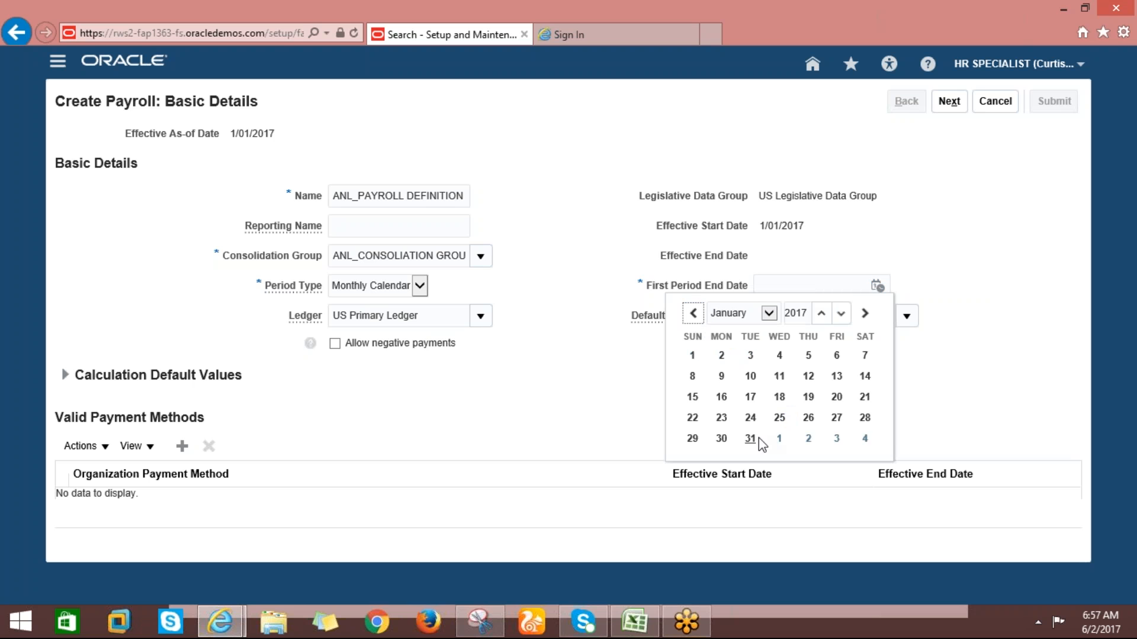
{"action": "left_click", "coordinate": [751, 438]}
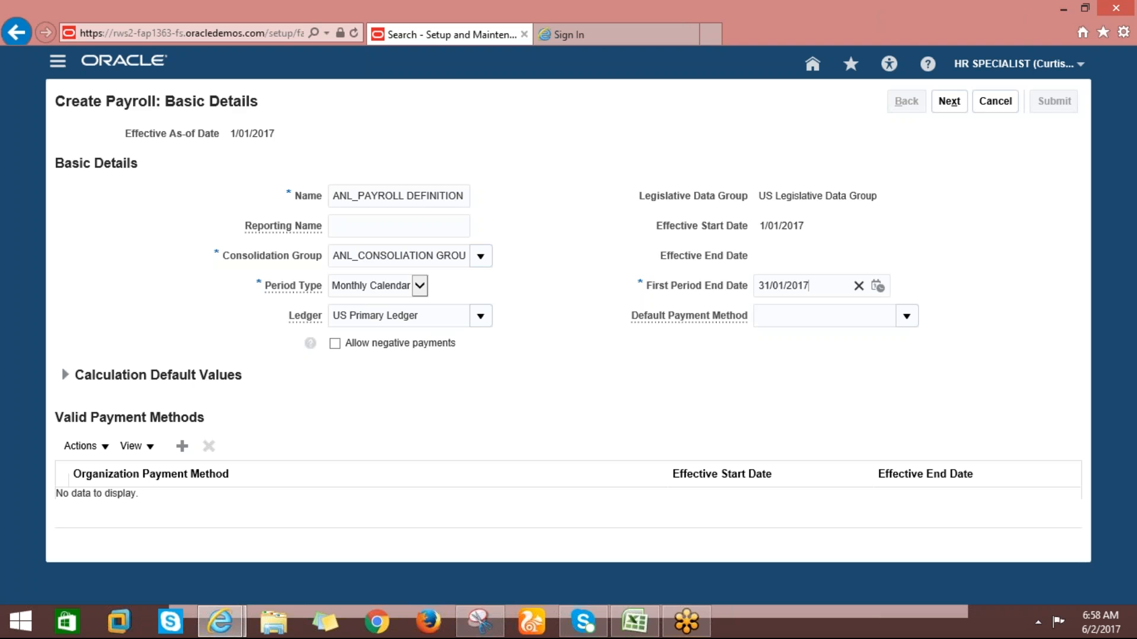
{"action": "left_click", "coordinate": [949, 101]}
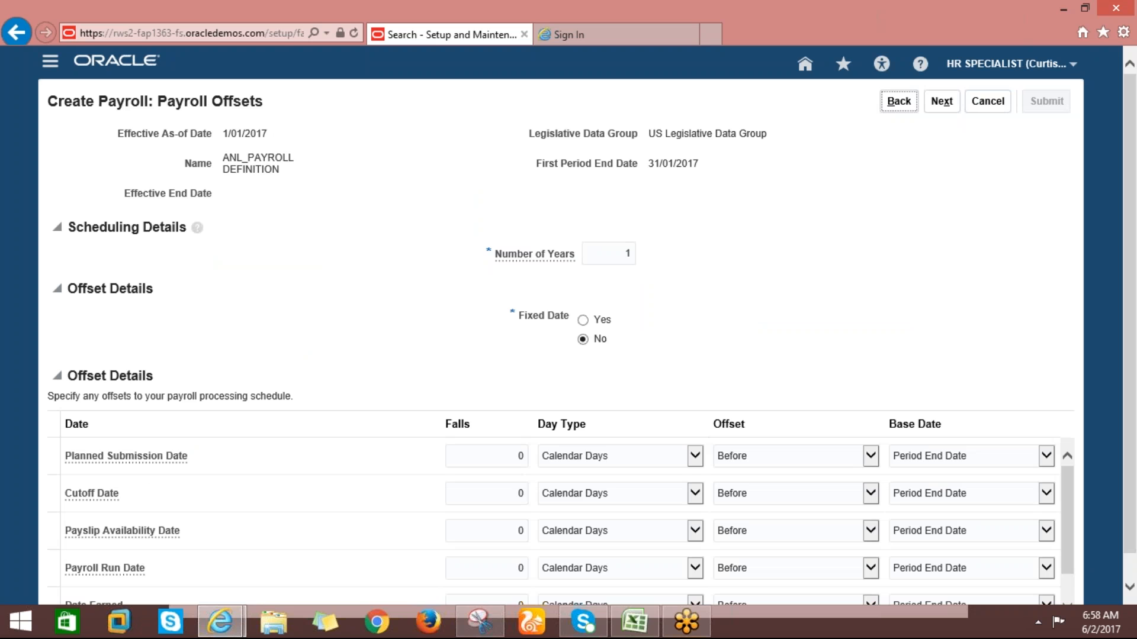
Keep the default payroll offsets and calendar periods, and continue to the costing of the payroll
{"action": "scroll", "coordinate": [1128, 240], "scroll_direction": "down", "scroll_amount": 1}
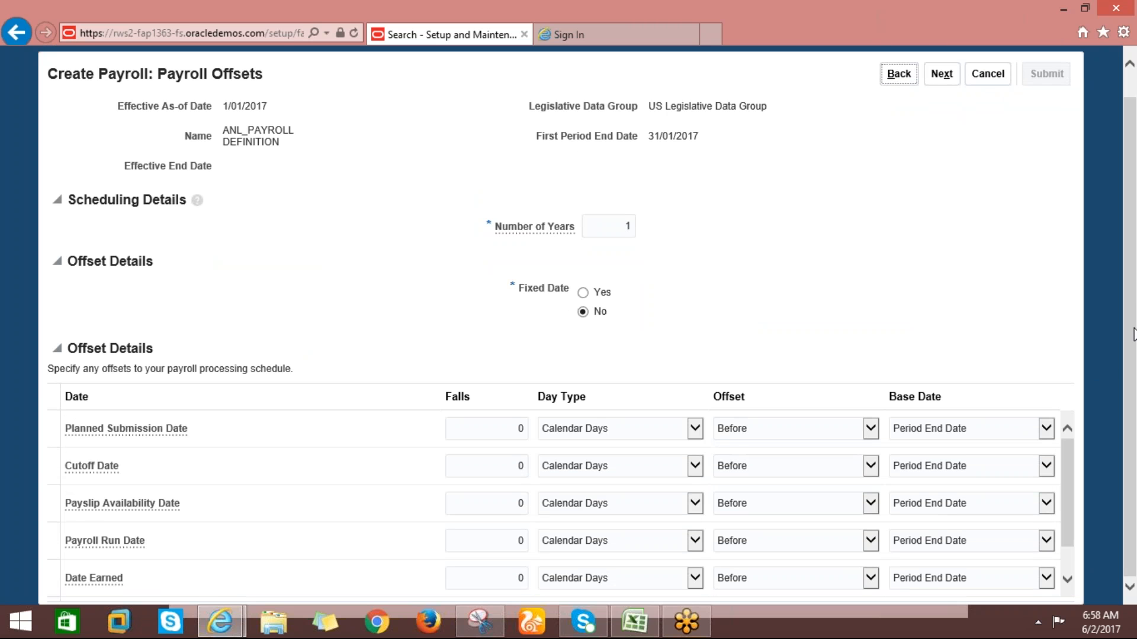
{"action": "scroll", "coordinate": [1132, 335], "scroll_direction": "up", "scroll_amount": 1}
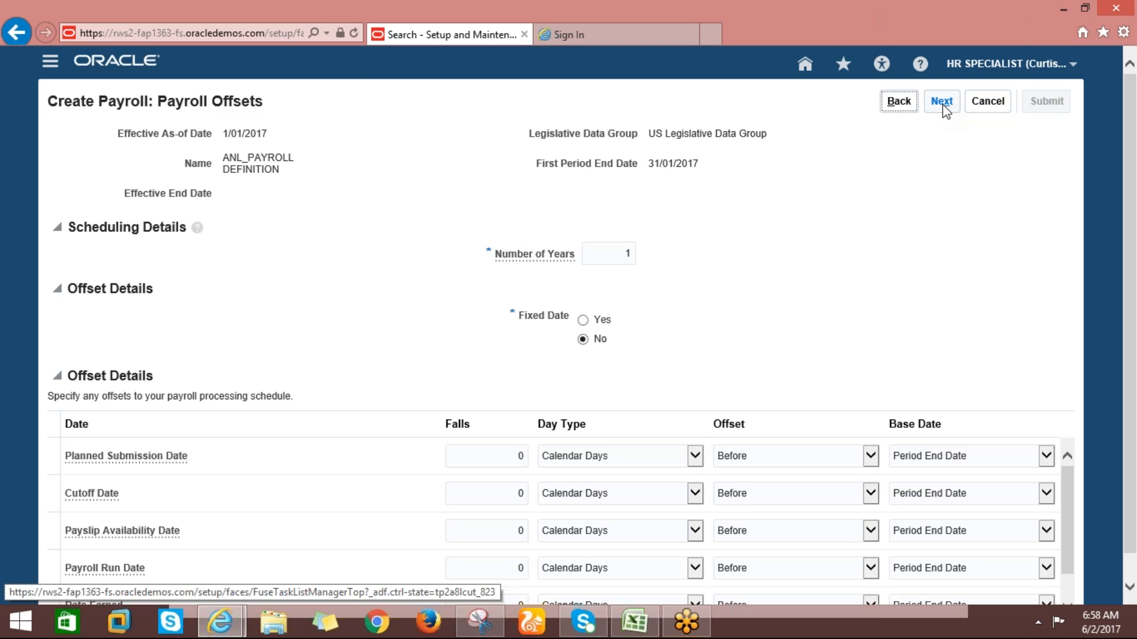
{"action": "key", "text": "alt+Tab"}
{"action": "key", "text": "alt+Tab"}
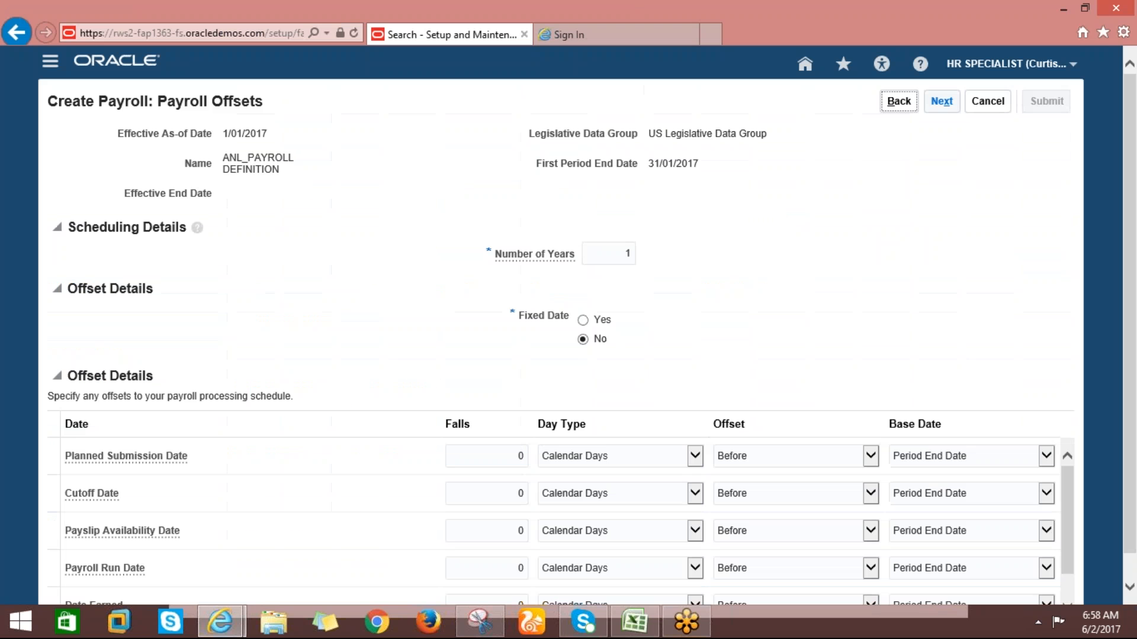
{"action": "left_click", "coordinate": [941, 100]}
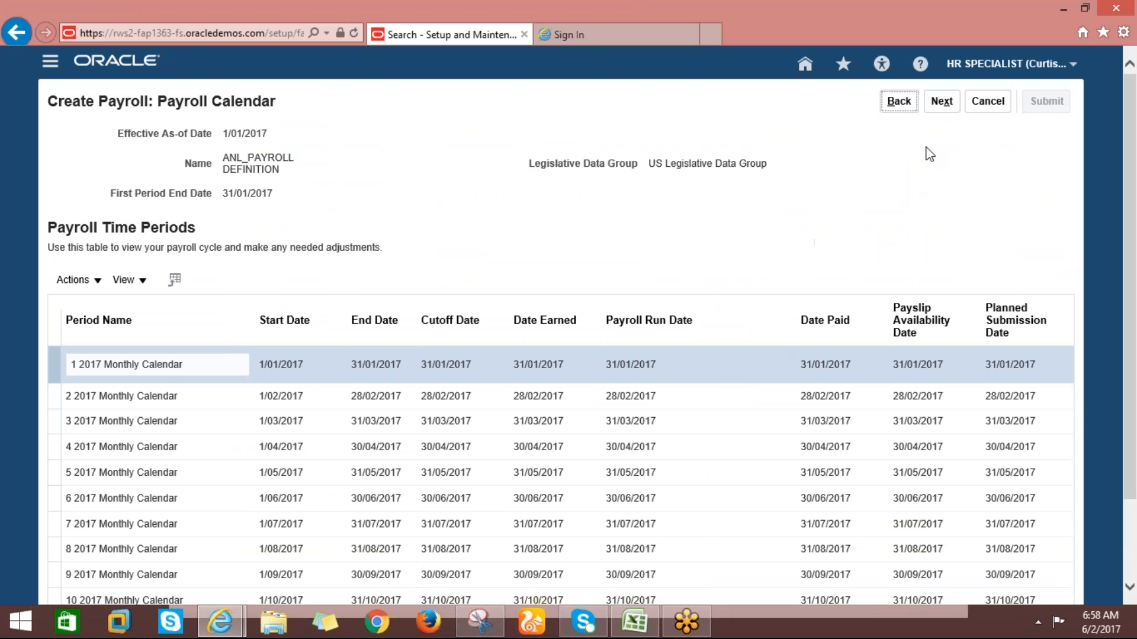
{"action": "left_click", "coordinate": [943, 102]}
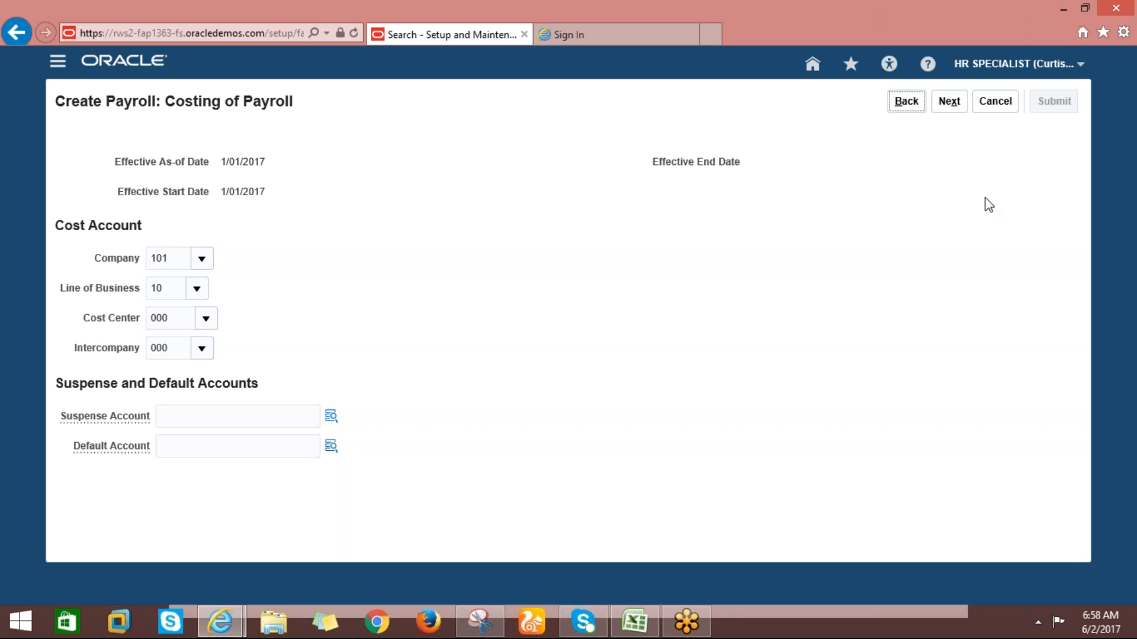
Search account descriptions for %Sus% and use Suspense P&L as the account segment of the payroll's suspense account
{"action": "left_click", "coordinate": [329, 423]}
{"action": "left_click", "coordinate": [330, 420]}
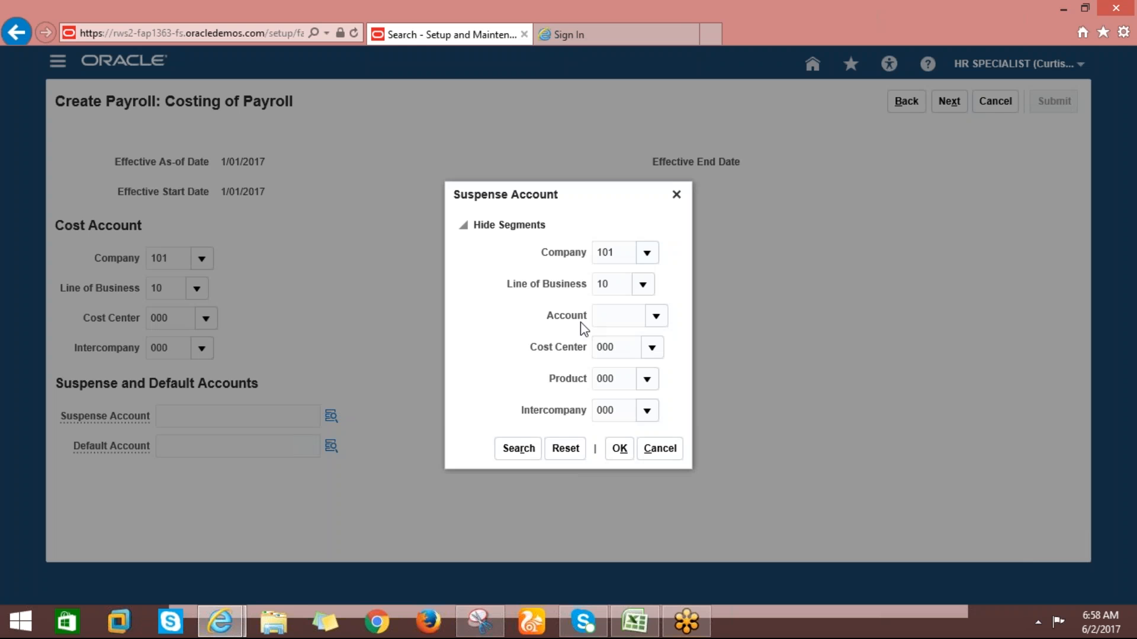
{"action": "left_click", "coordinate": [655, 317]}
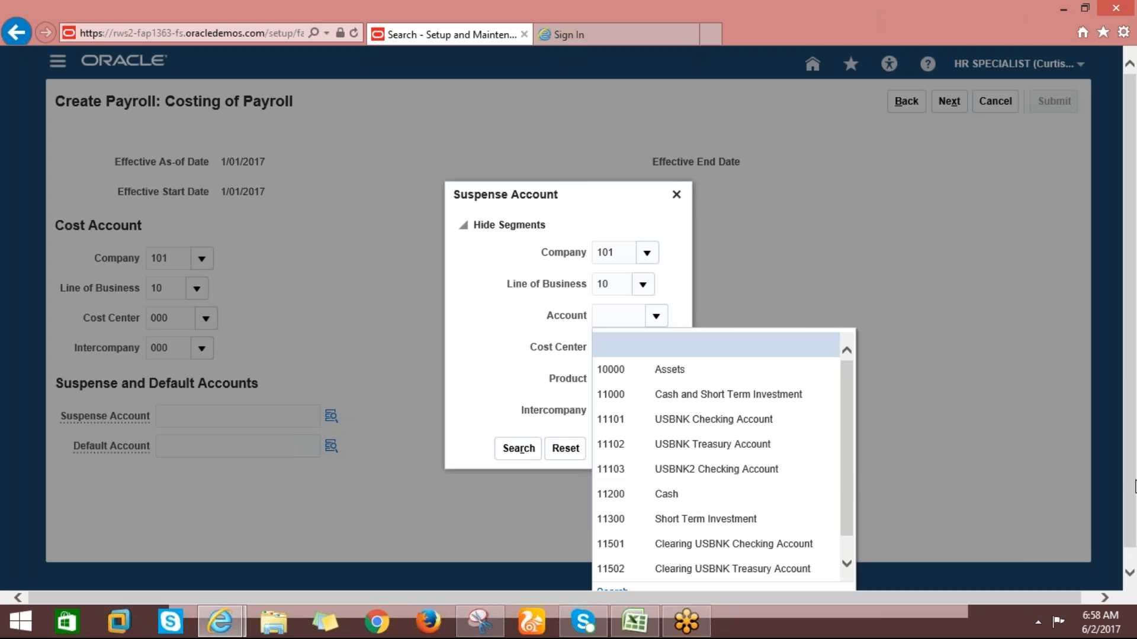
{"action": "left_click_drag", "start_coordinate": [1135, 481], "coordinate": [1135, 540]}
{"action": "left_click", "coordinate": [615, 574]}
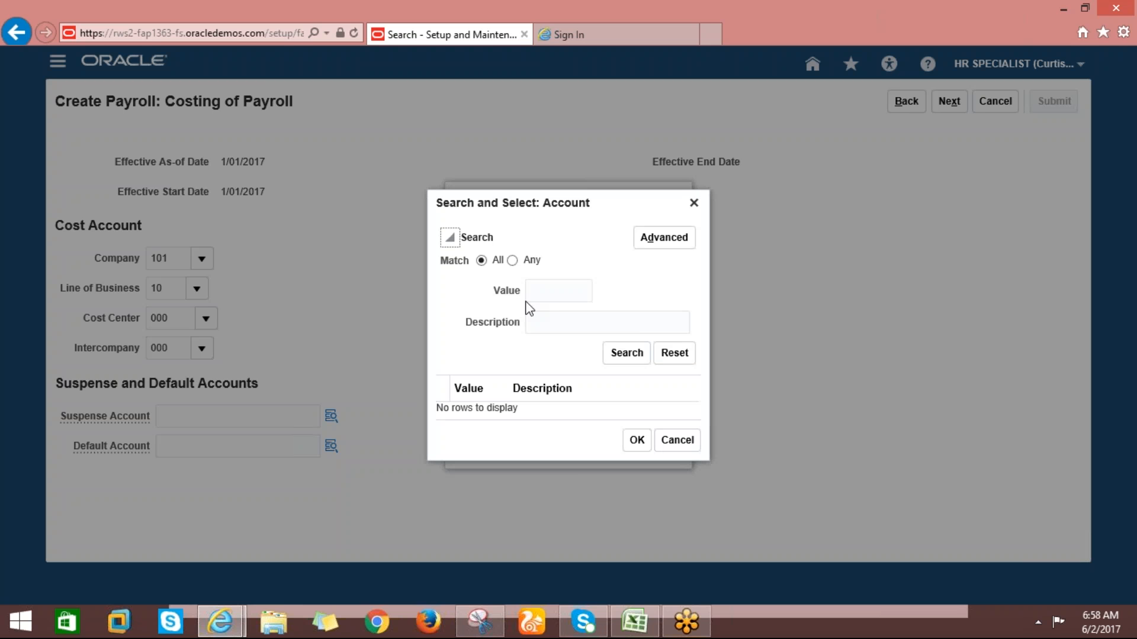
{"action": "type", "text": "%Sus%"}
{"action": "left_click", "coordinate": [628, 355]}
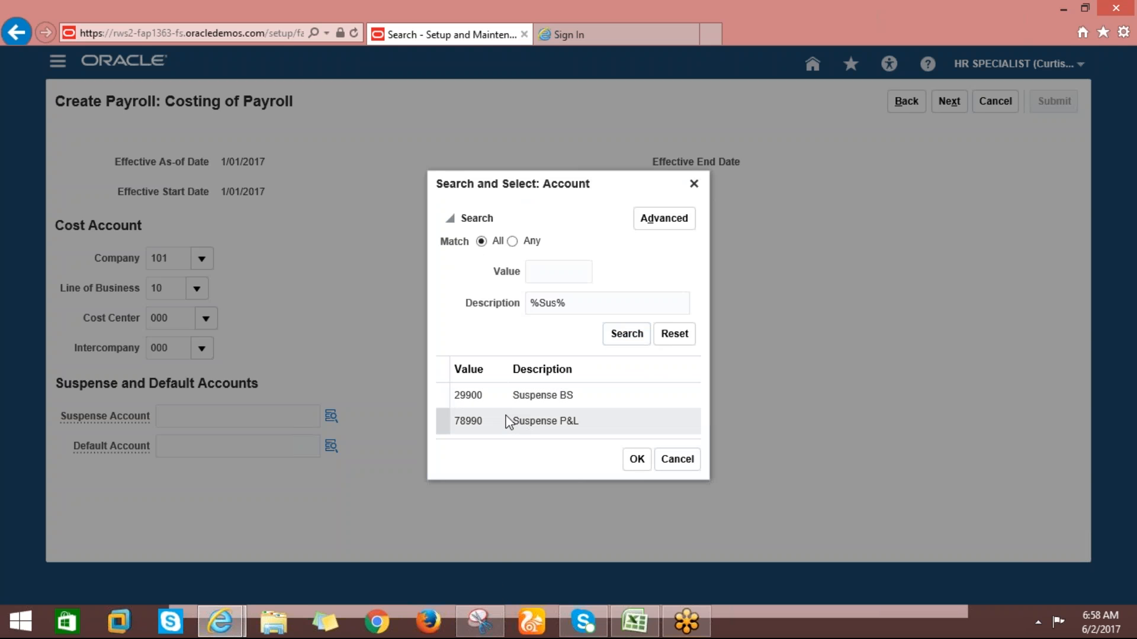
{"action": "left_click", "coordinate": [508, 422]}
{"action": "left_click", "coordinate": [639, 462]}
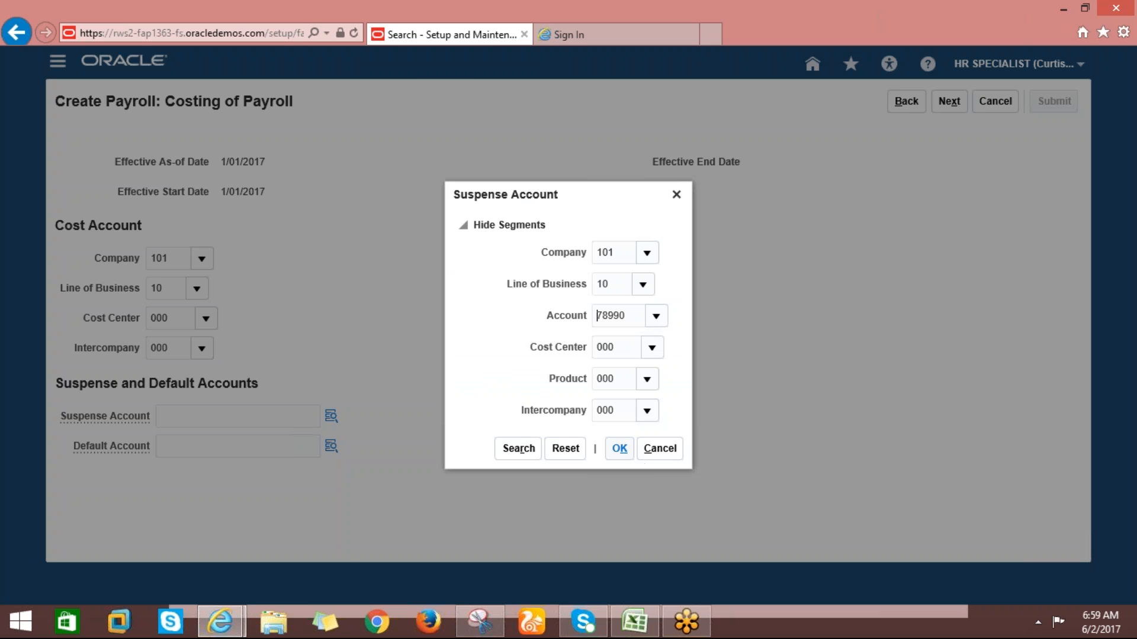
{"action": "left_click", "coordinate": [620, 451]}
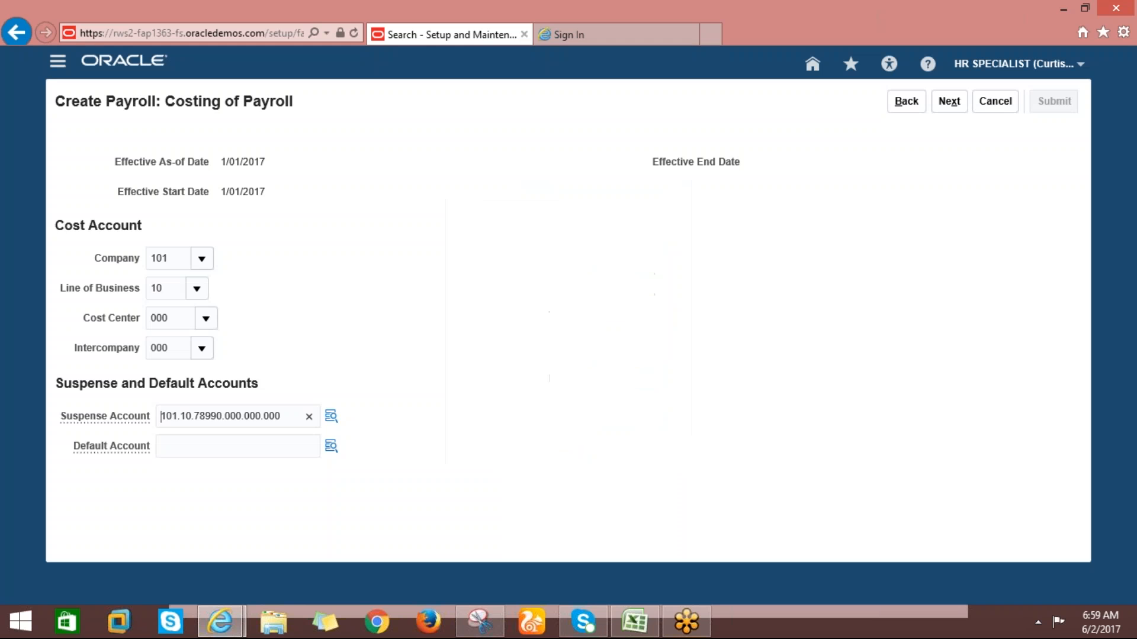
Continue to the payroll review and submit the ANL_PAYROLL DEFINITION payroll
{"action": "left_click", "coordinate": [958, 110]}
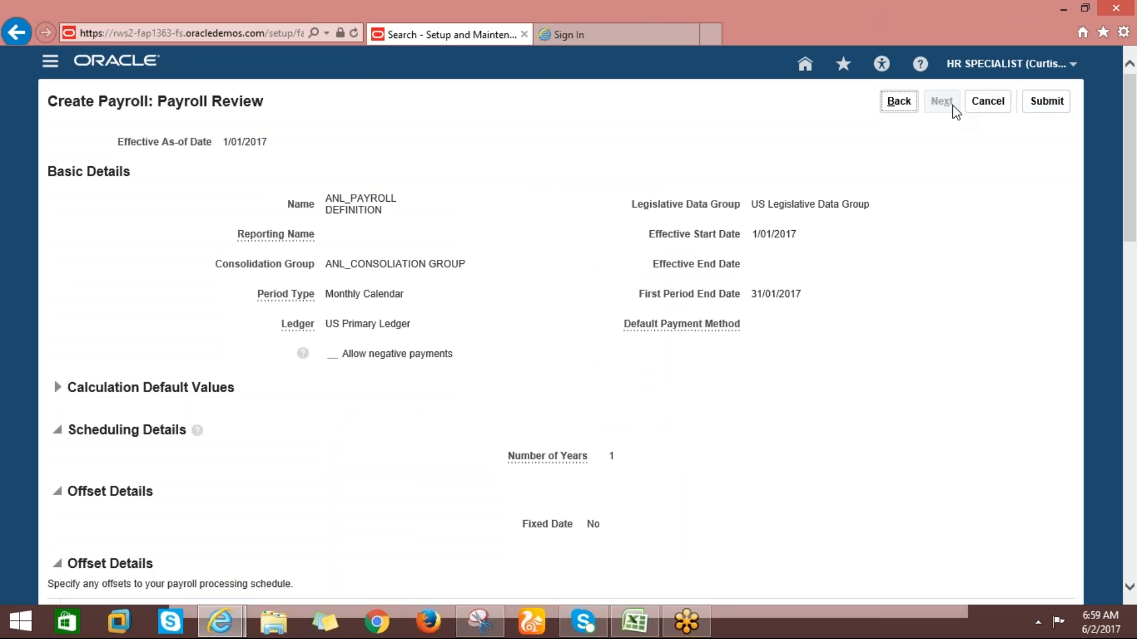
{"action": "left_click", "coordinate": [1040, 102]}
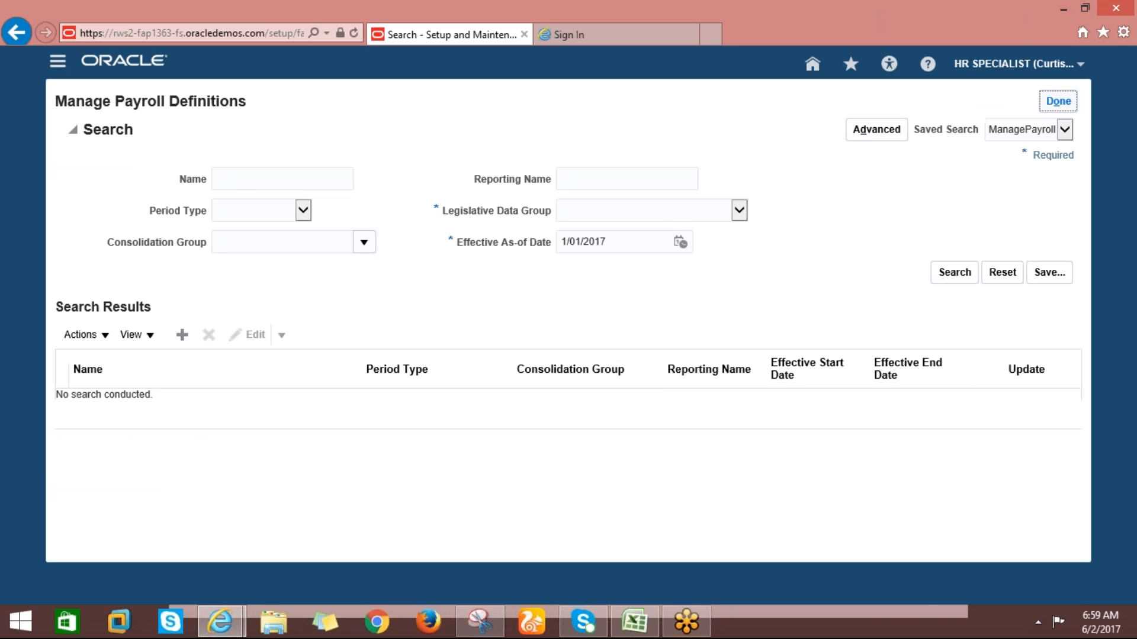
Copy "manage elements" from cell A7 of the HCM workbook in Excel, then return to Oracle and finish the Manage Payroll Definitions task
{"action": "key", "text": "alt+Tab"}
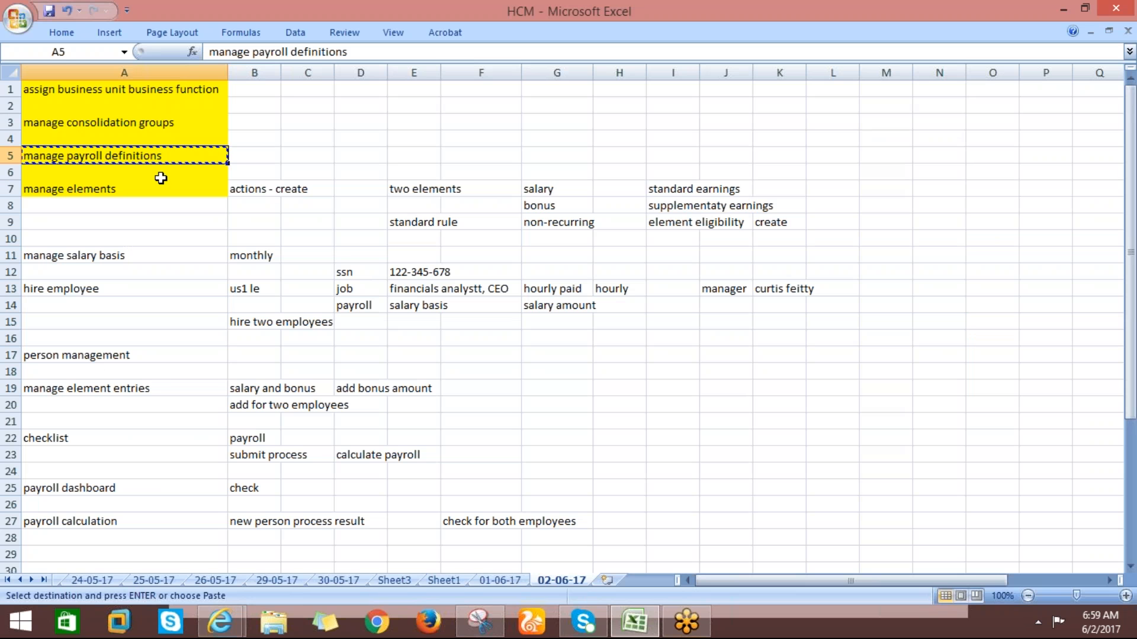
{"action": "left_click", "coordinate": [75, 191]}
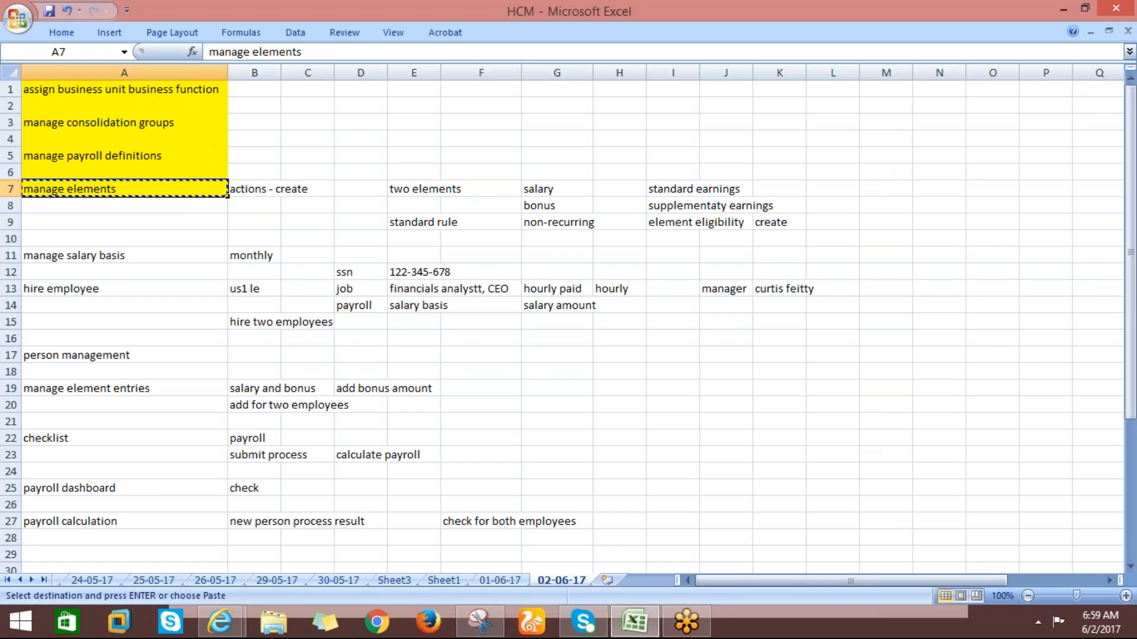
{"action": "key", "text": "alt+Tab"}
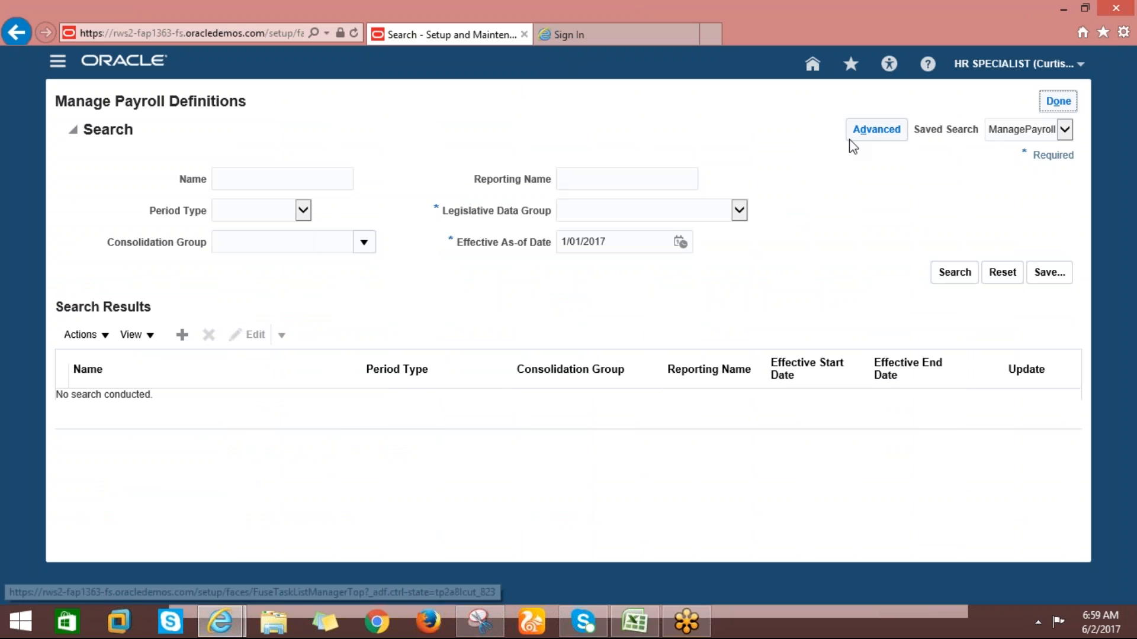
{"action": "left_click", "coordinate": [1056, 101]}
Search the setup tasks for the copied text "manage elements" and switch back to the HCM workbook in Excel
{"action": "key", "text": "alt+Tab"}
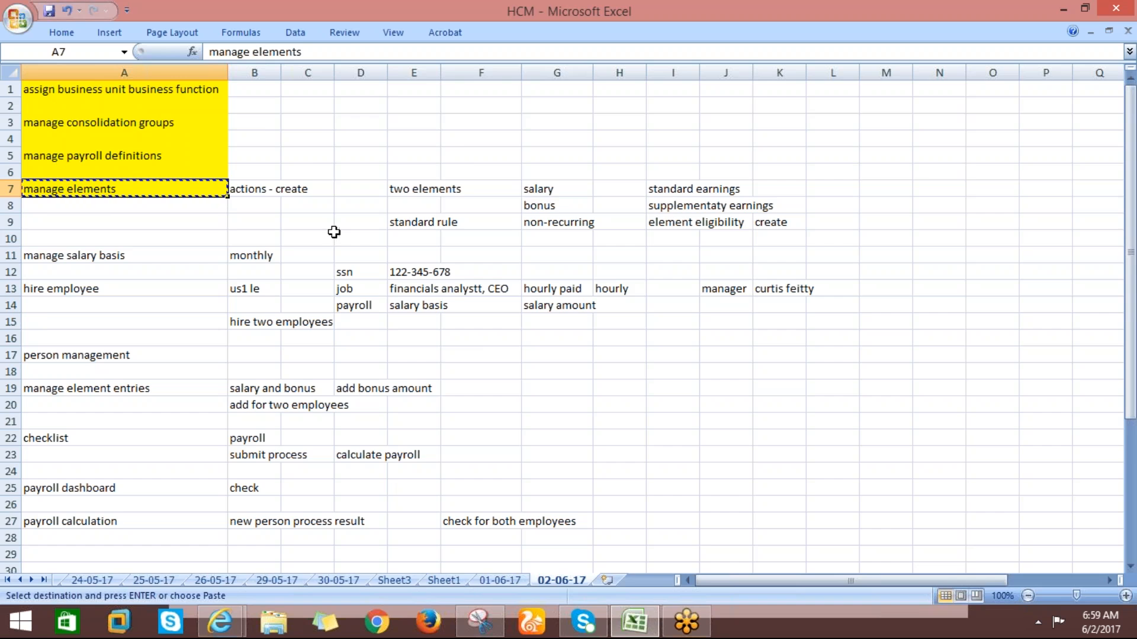
{"action": "key", "text": "alt+Tab"}
{"action": "left_click_drag", "start_coordinate": [396, 130], "coordinate": [250, 123]}
{"action": "key", "text": "ctrl+v"}
{"action": "left_click", "coordinate": [573, 129]}
{"action": "key", "text": "alt+Tab"}
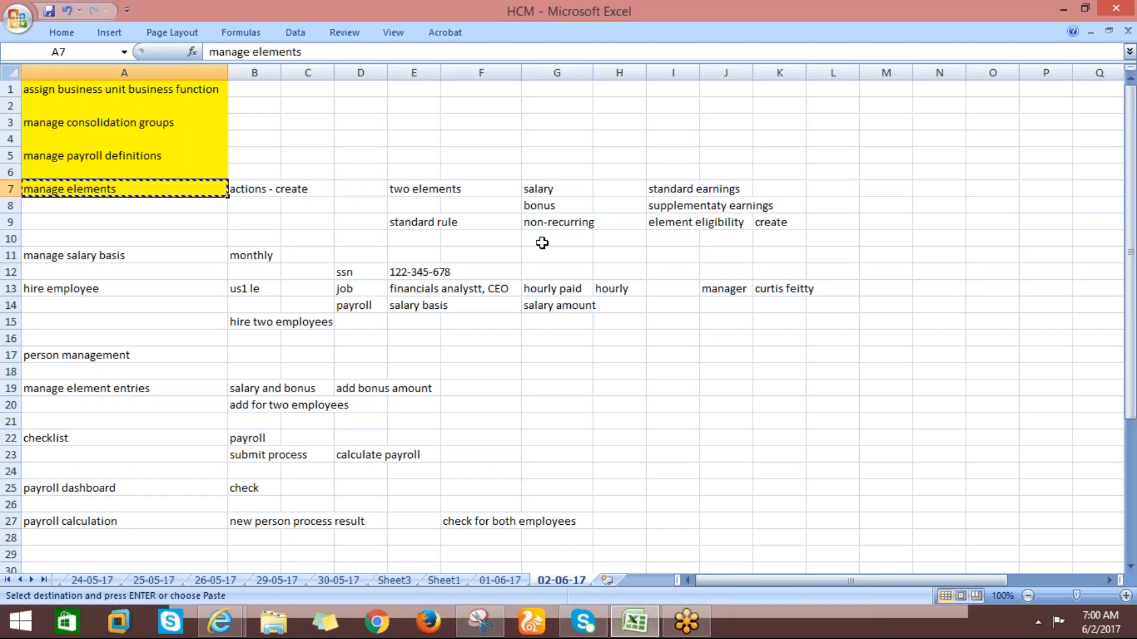
Switch back to Oracle, open the Manage Elements task and start a new element under the US Legislative Data Group
{"action": "key", "text": "alt+Tab"}
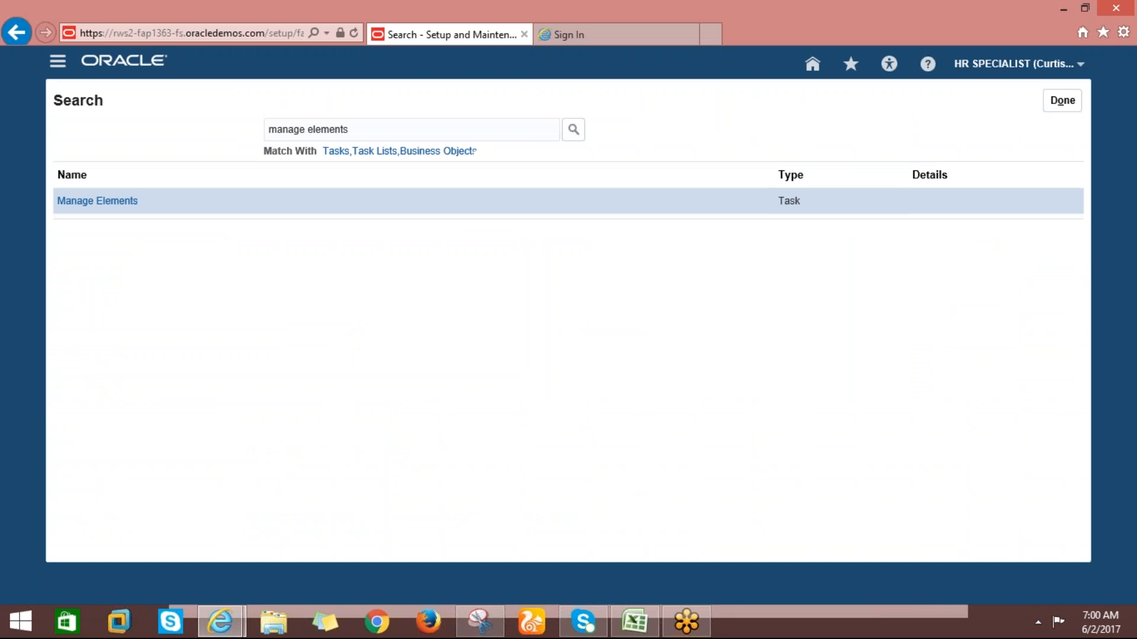
{"action": "left_click", "coordinate": [112, 202]}
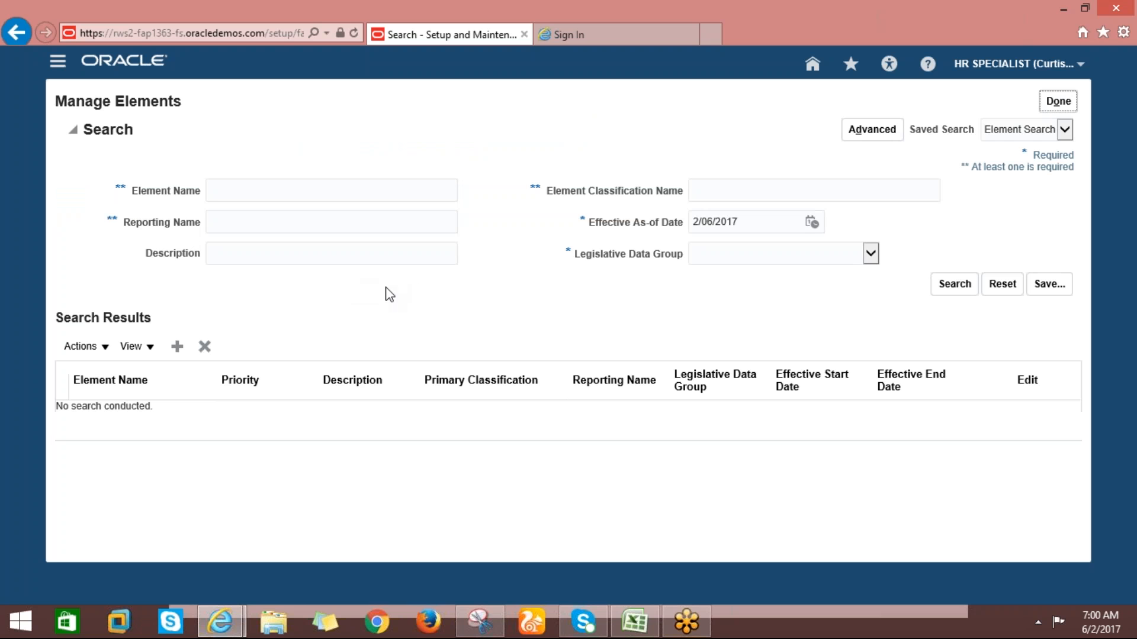
{"action": "left_click", "coordinate": [177, 348]}
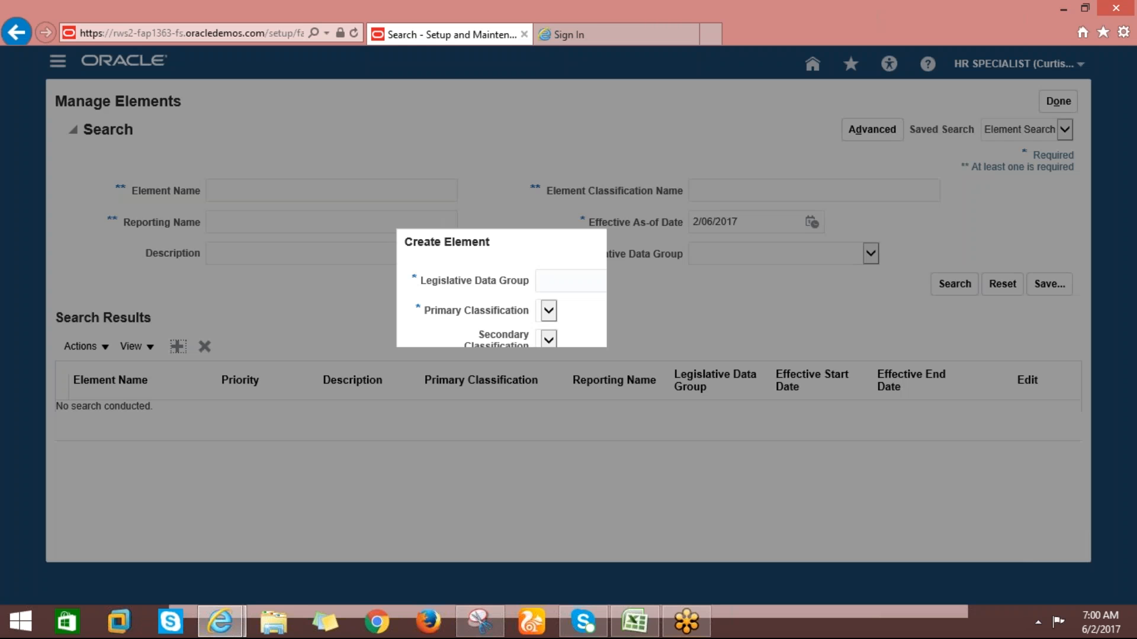
{"action": "left_click", "coordinate": [718, 280]}
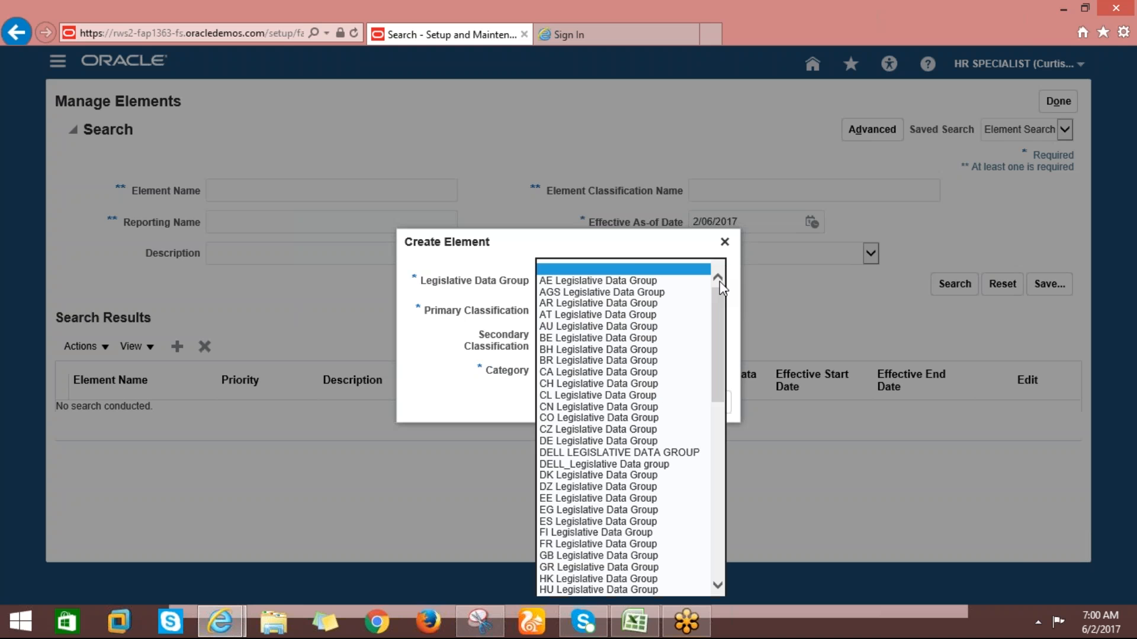
{"action": "left_click_drag", "start_coordinate": [718, 306], "coordinate": [714, 521]}
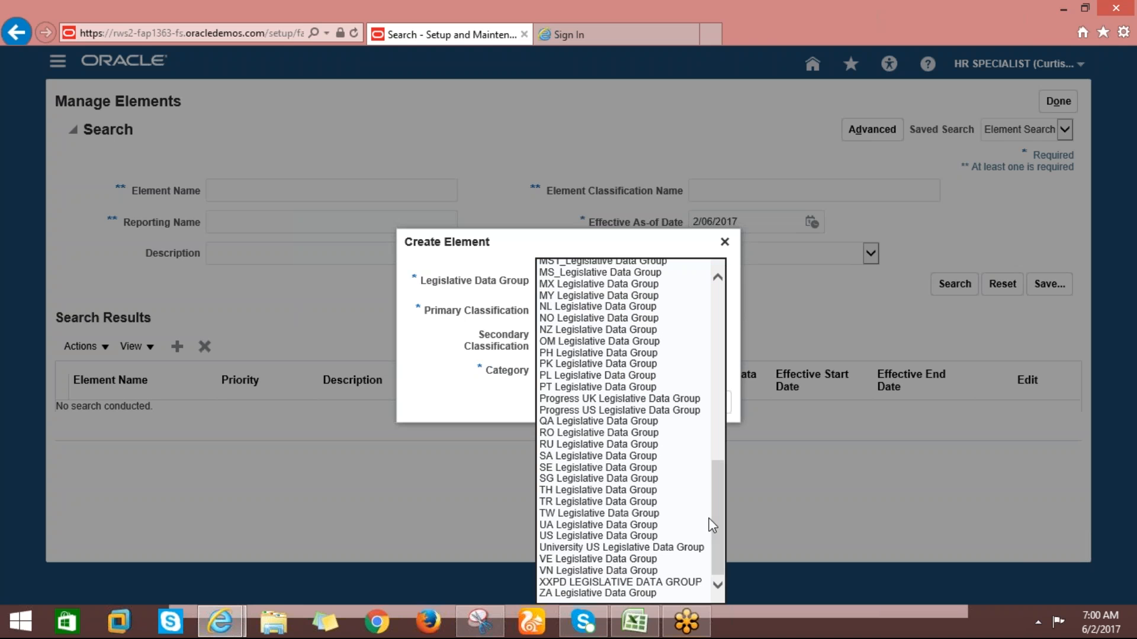
{"action": "left_click", "coordinate": [622, 536]}
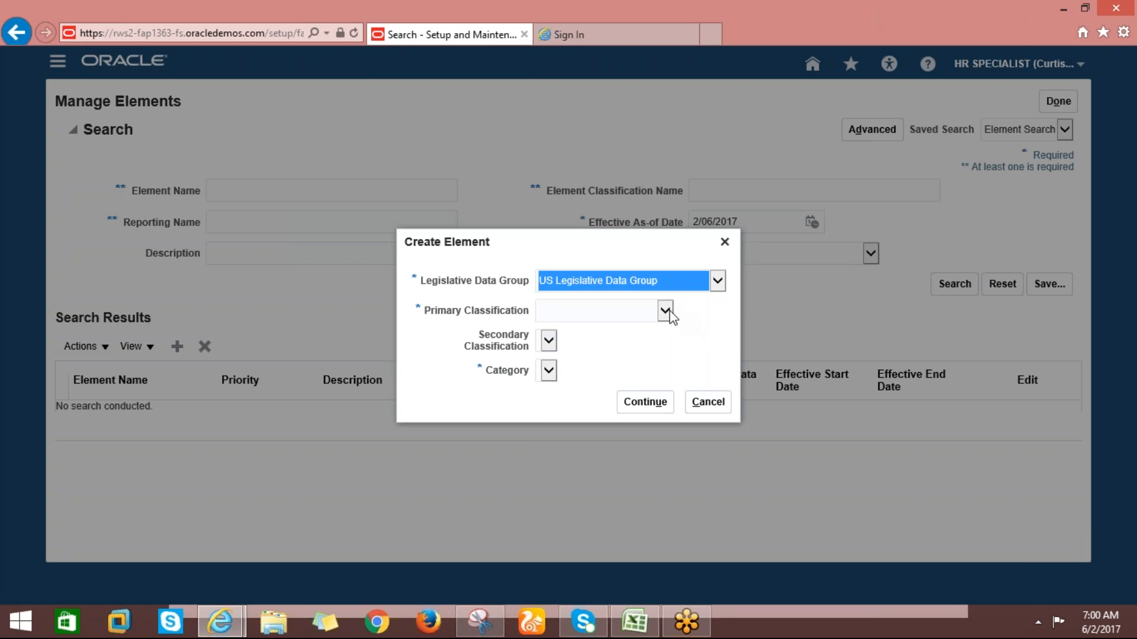
Classify the new element as Standard Earnings with Regular as secondary classification and continue to its basic information
{"action": "left_click", "coordinate": [665, 311]}
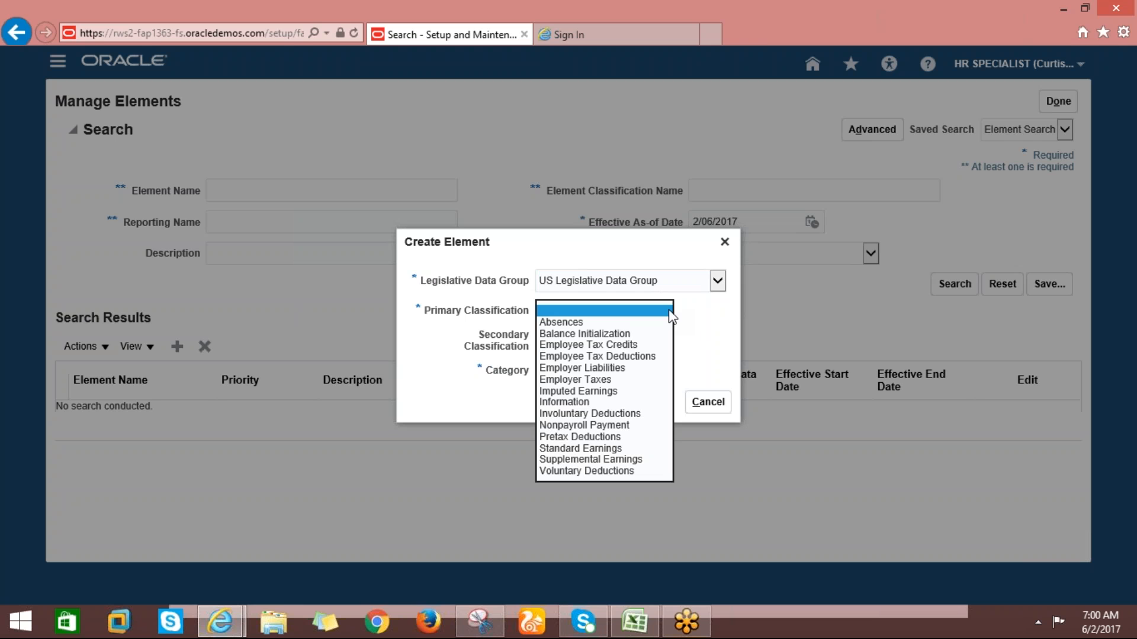
{"action": "left_click", "coordinate": [592, 449]}
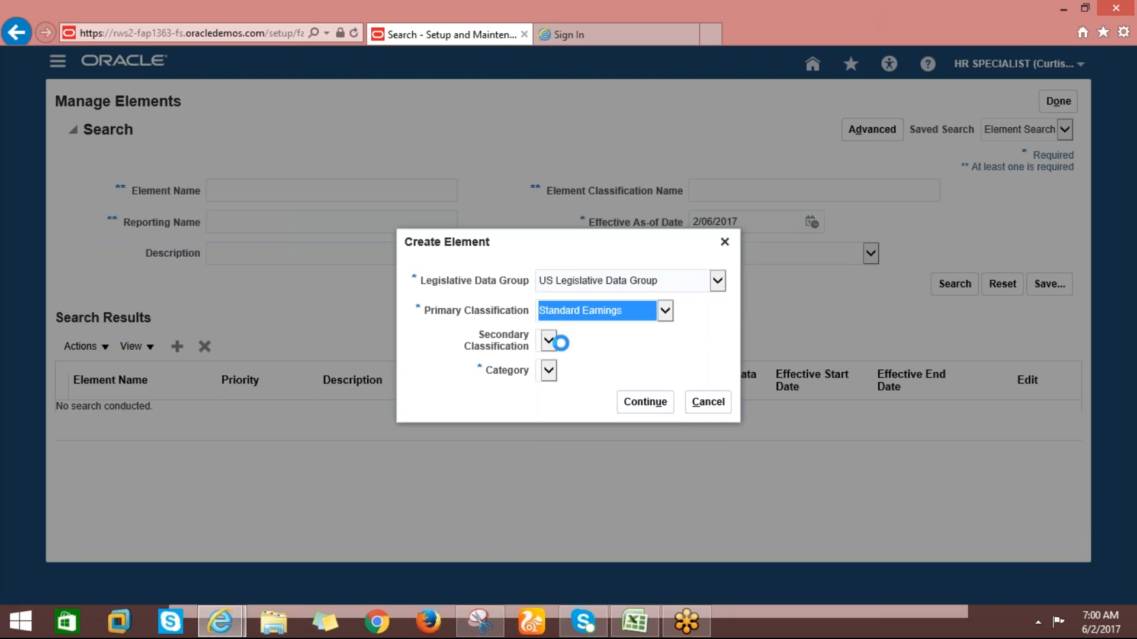
{"action": "left_click", "coordinate": [638, 342]}
{"action": "left_click", "coordinate": [638, 342]}
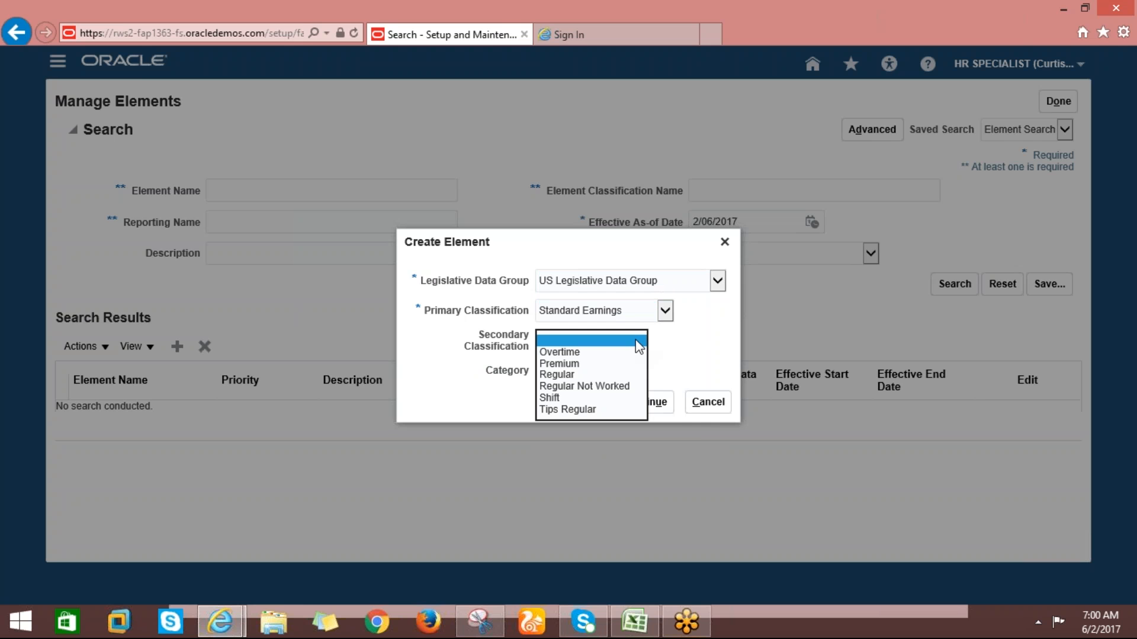
{"action": "left_click", "coordinate": [562, 374]}
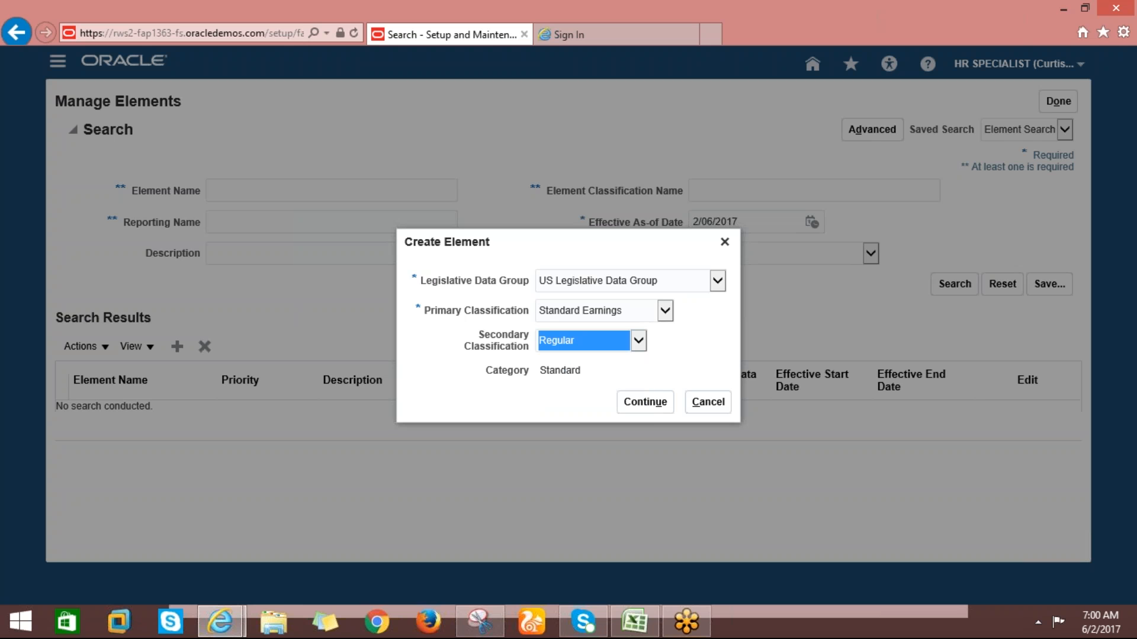
{"action": "left_click", "coordinate": [639, 405]}
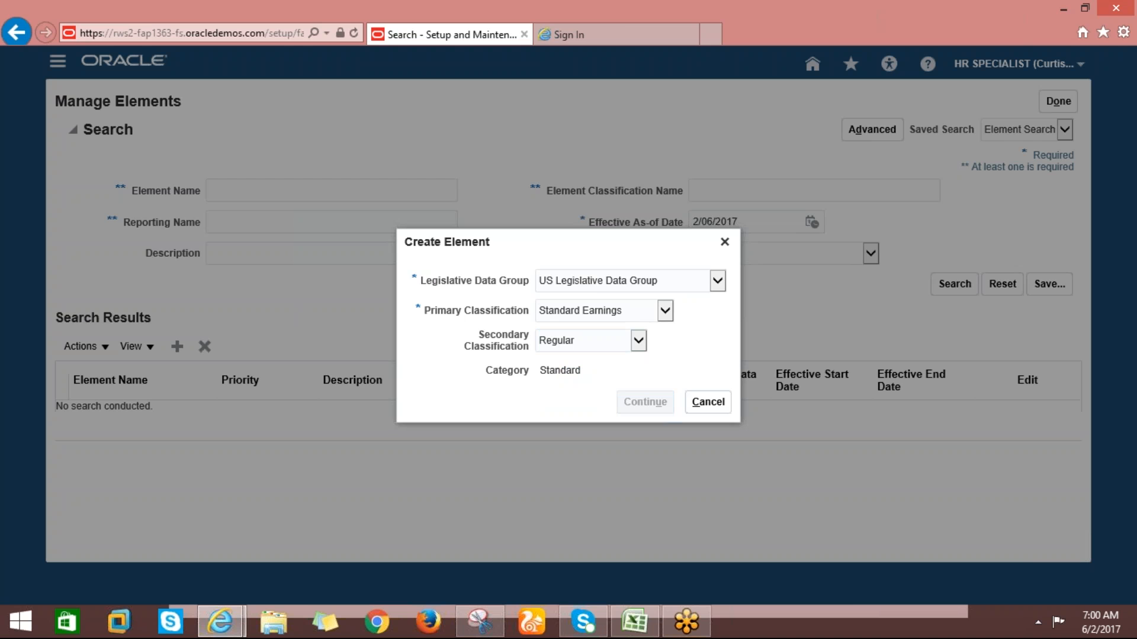
{"action": "key", "text": "alt+Tab"}
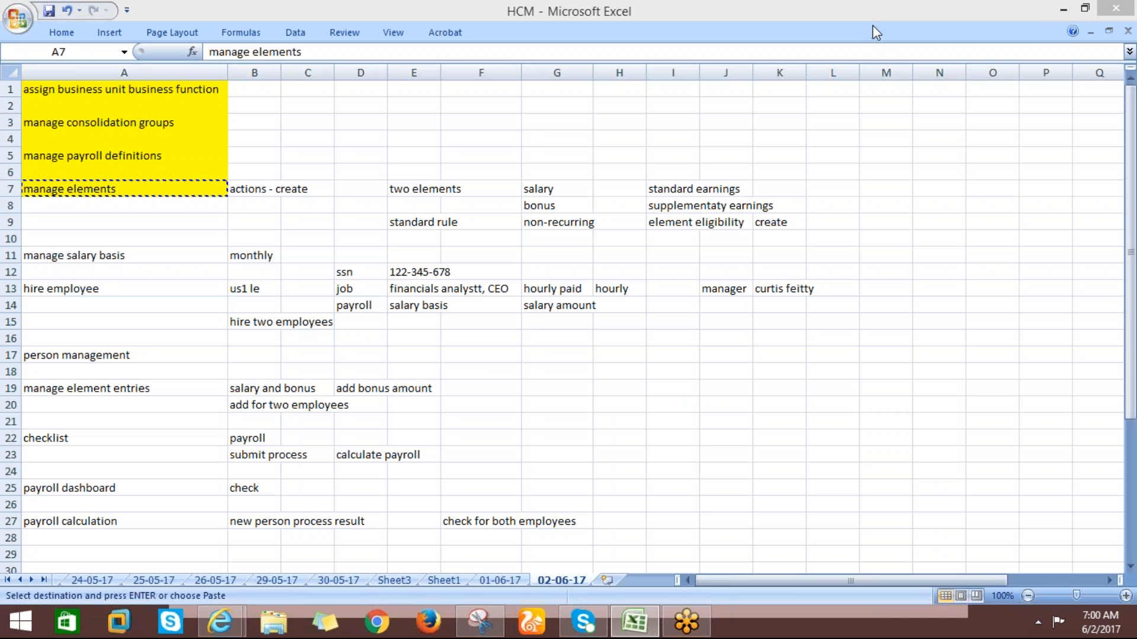
{"action": "left_click", "coordinate": [381, 632]}
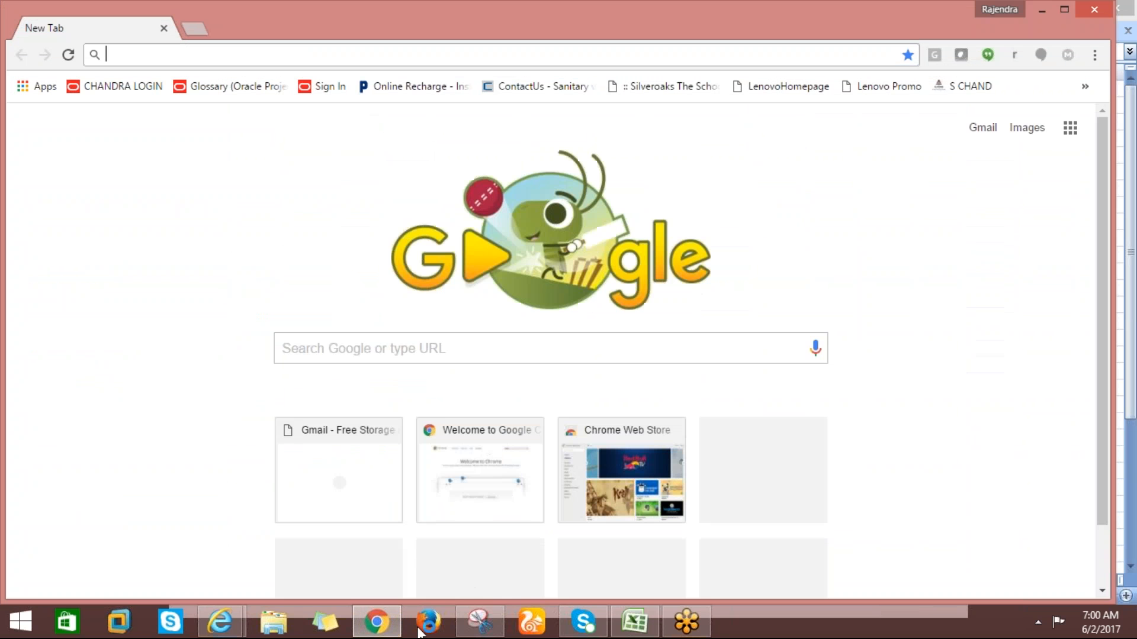
{"action": "left_click", "coordinate": [376, 622]}
{"action": "key", "text": "alt+Tab"}
{"action": "key", "text": "alt+Tab"}
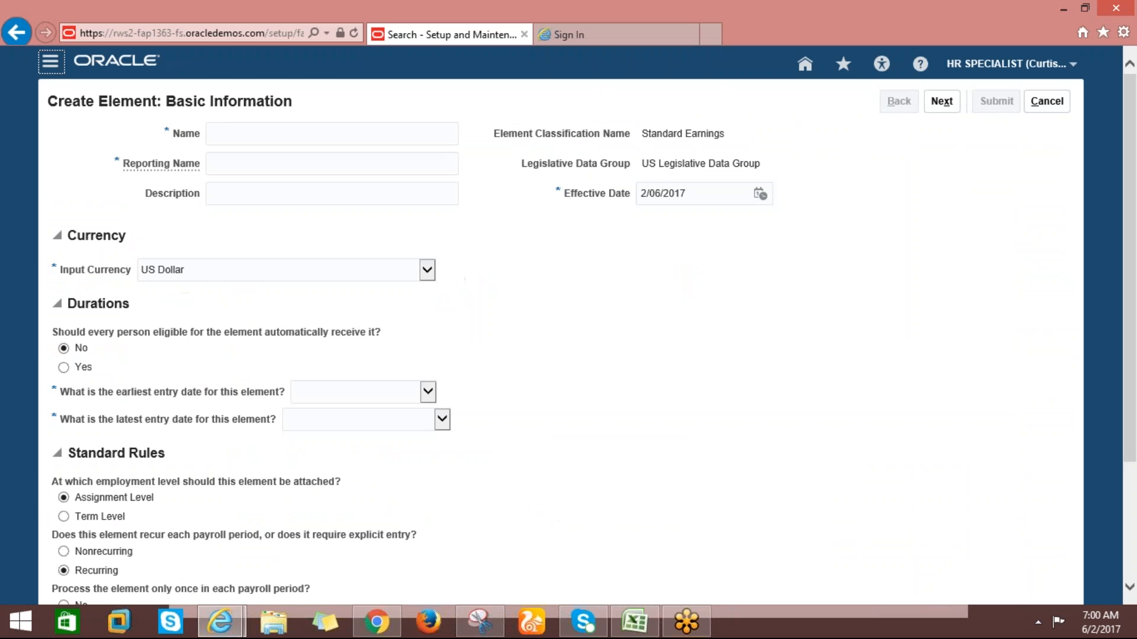
{"action": "left_click", "coordinate": [634, 622]}
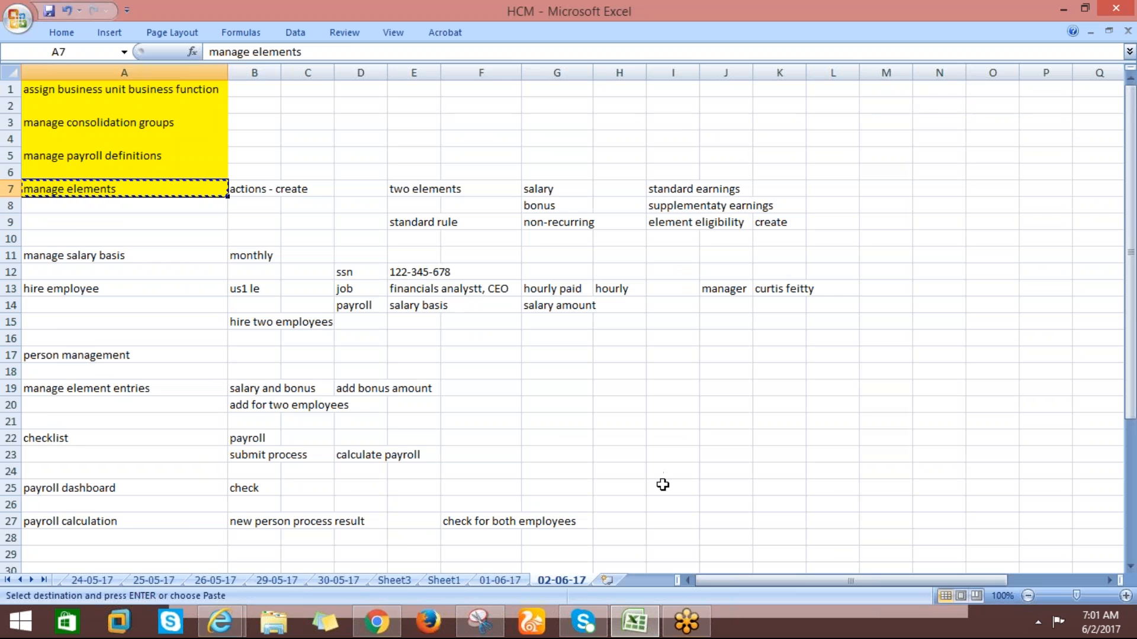
{"action": "key", "text": "alt+Tab"}
Name the new element ANL_SALARY_ELEMENT
{"action": "left_click", "coordinate": [225, 131]}
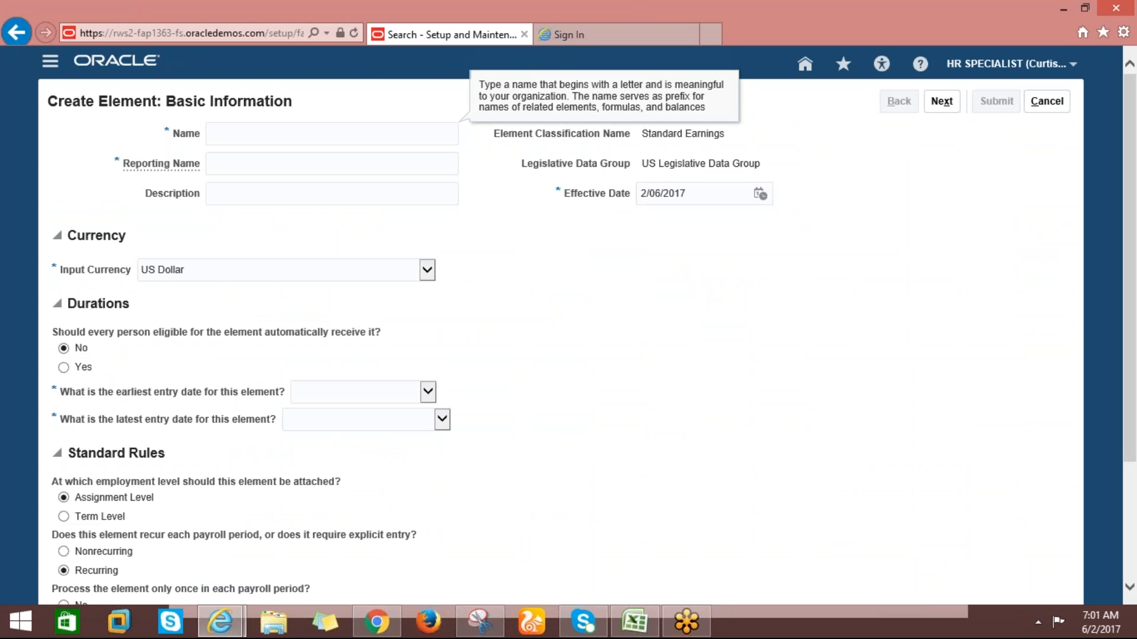
{"action": "type", "text": "ANL_SALARY_ELEMENT"}
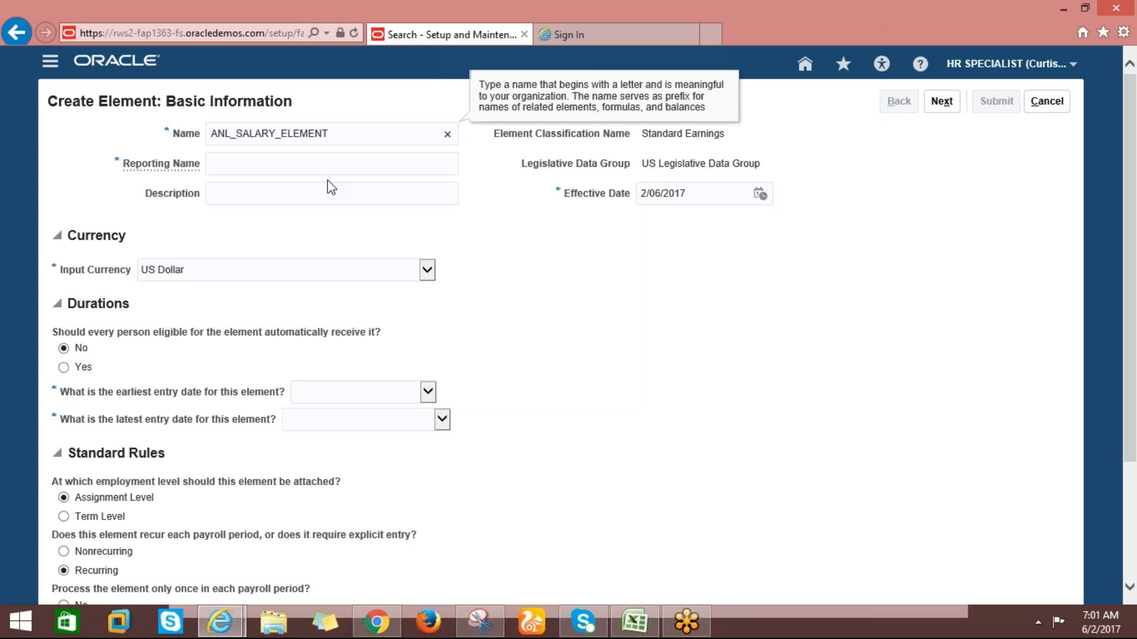
Copy the element name ANL_SALARY_ELEMENT into its reporting name and description
{"action": "left_click_drag", "start_coordinate": [336, 129], "coordinate": [220, 133]}
{"action": "key", "text": "ctrl+c"}
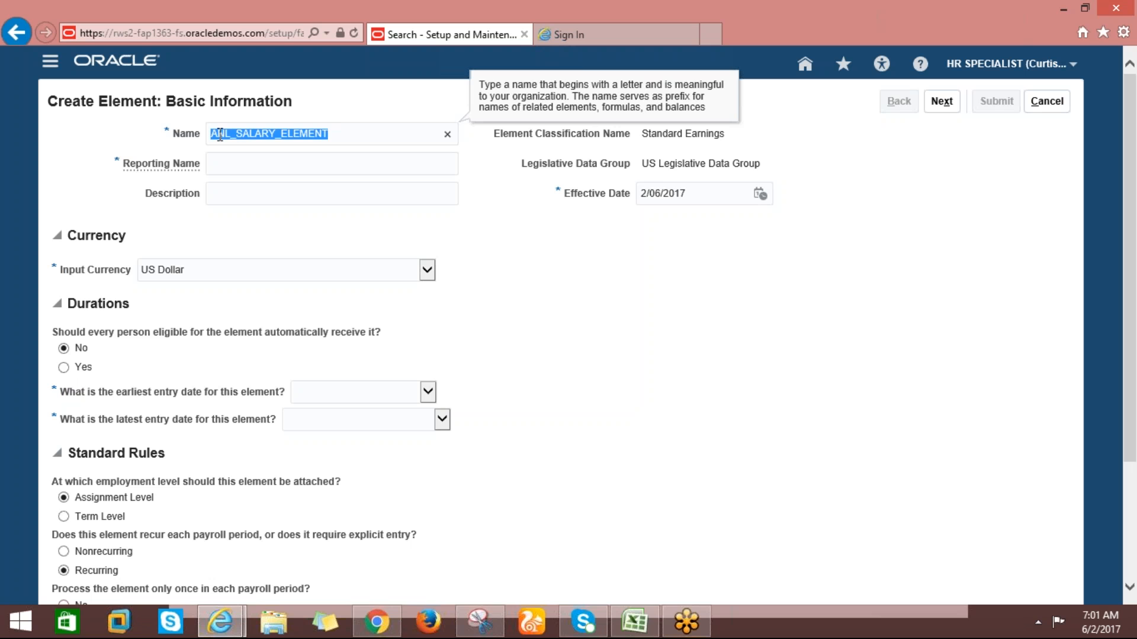
{"action": "left_click", "coordinate": [254, 166]}
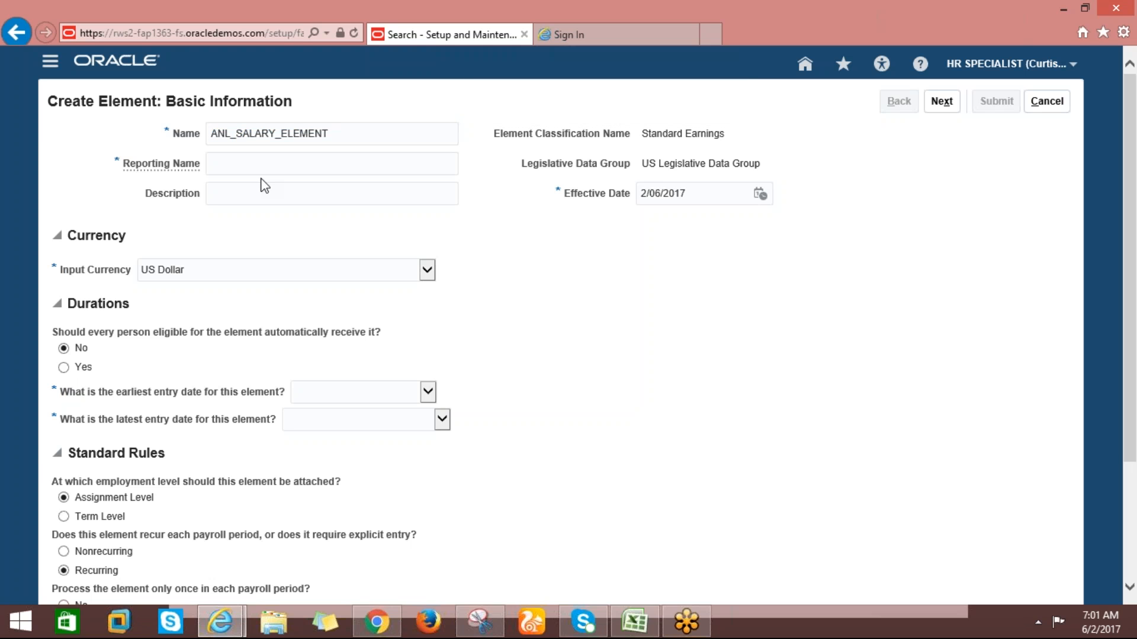
{"action": "key", "text": "ctrl+v"}
{"action": "left_click", "coordinate": [257, 192]}
{"action": "key", "text": "ctrl+v"}
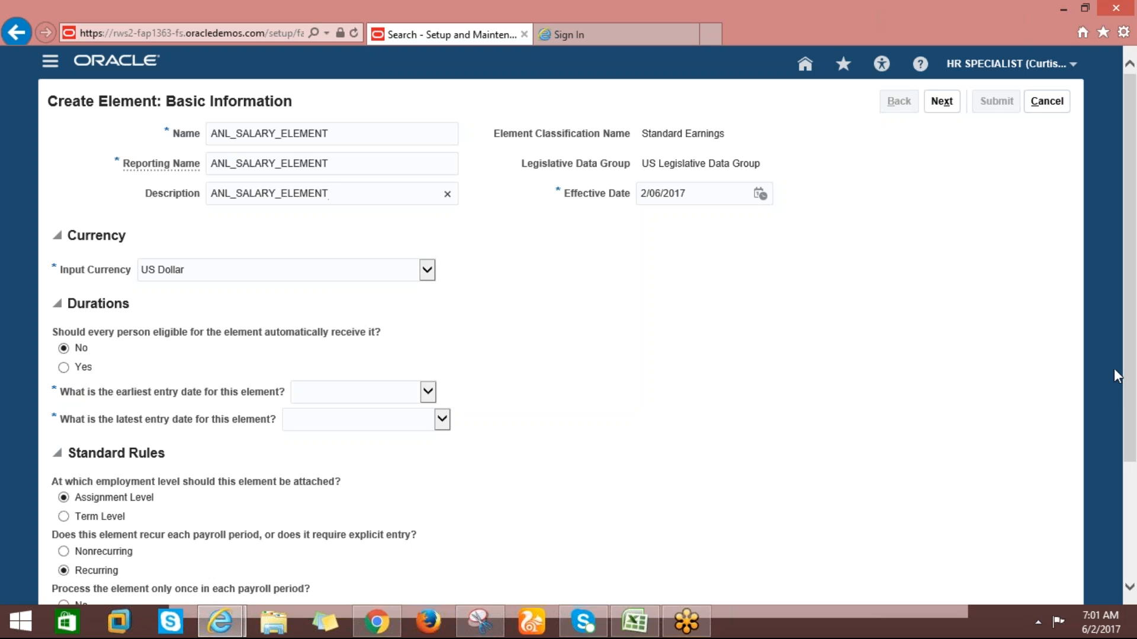
Review the element's standard rules, check the HCM workbook notes in Excel, and try to continue past the basic information in Oracle
{"action": "left_click_drag", "start_coordinate": [1131, 385], "coordinate": [1132, 452]}
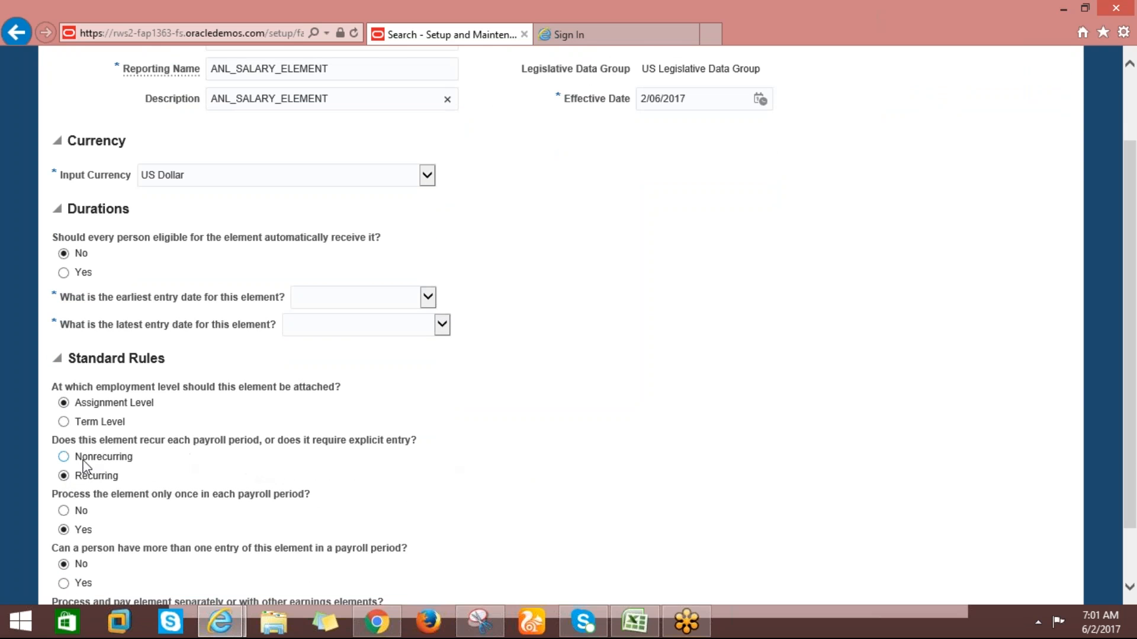
{"action": "left_click_drag", "start_coordinate": [1130, 381], "coordinate": [1132, 283]}
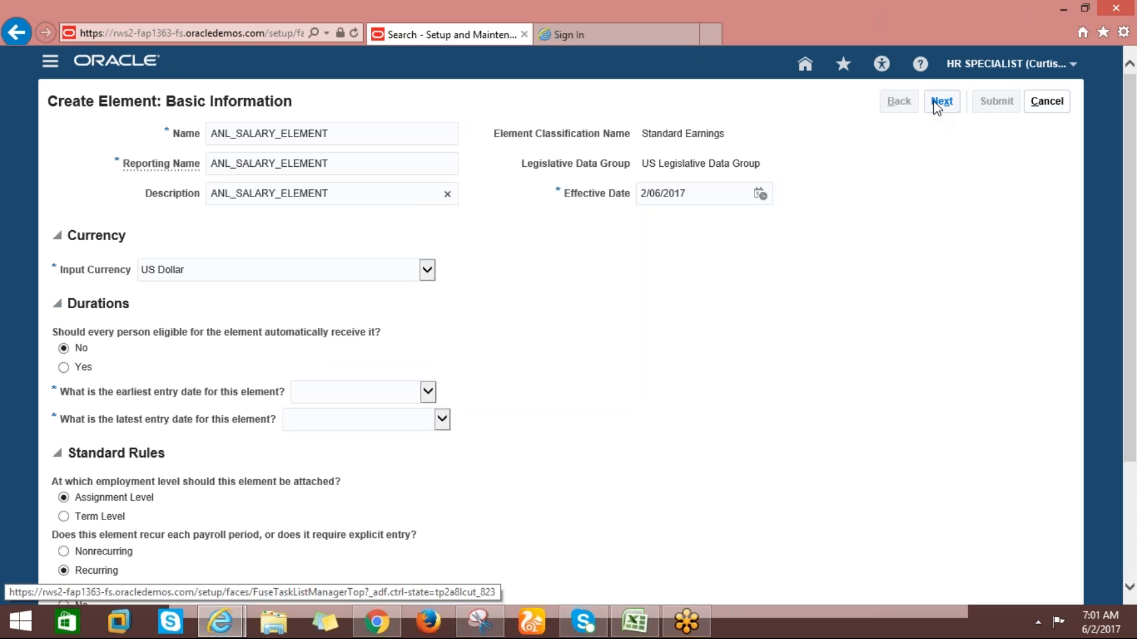
{"action": "key", "text": "alt+Tab"}
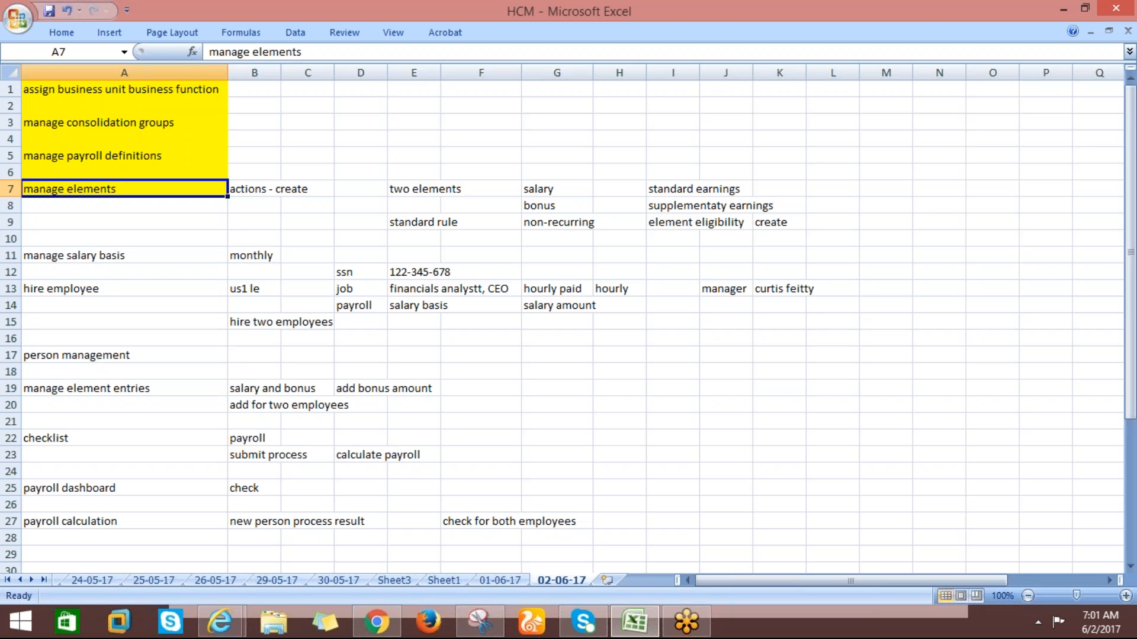
{"action": "key", "text": "alt+Tab"}
{"action": "left_click", "coordinate": [940, 104]}
{"action": "key", "text": "alt+Tab"}
{"action": "key", "text": "alt+Tab"}
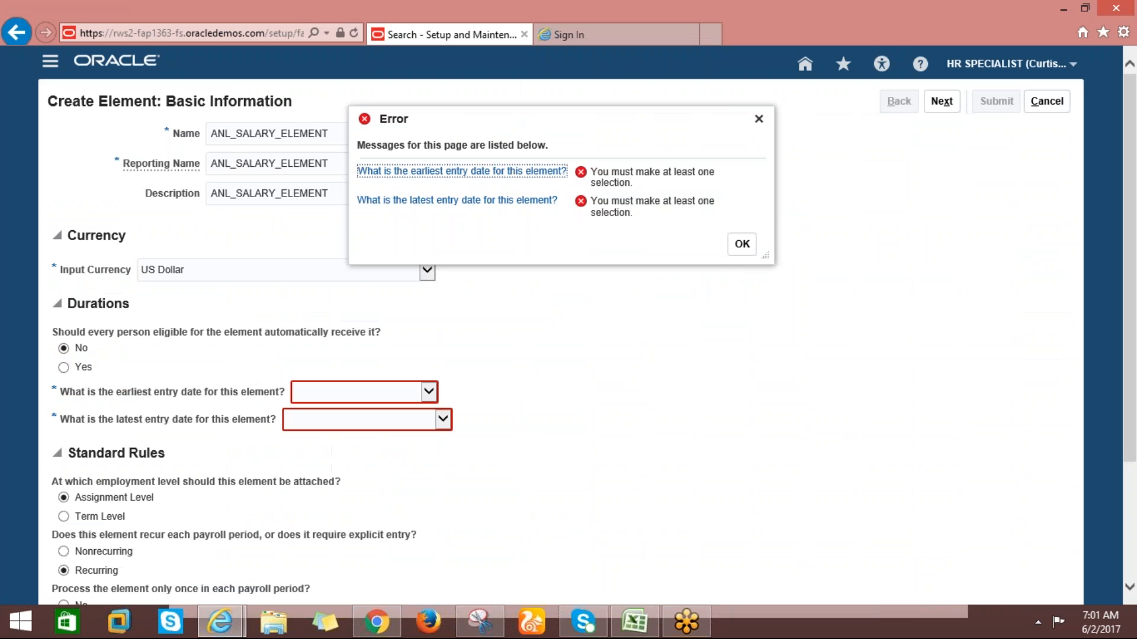
Set the element's earliest entry date to First Standard Earning Date and its latest entry date to Last Standard Earning Date
{"action": "left_click", "coordinate": [425, 391]}
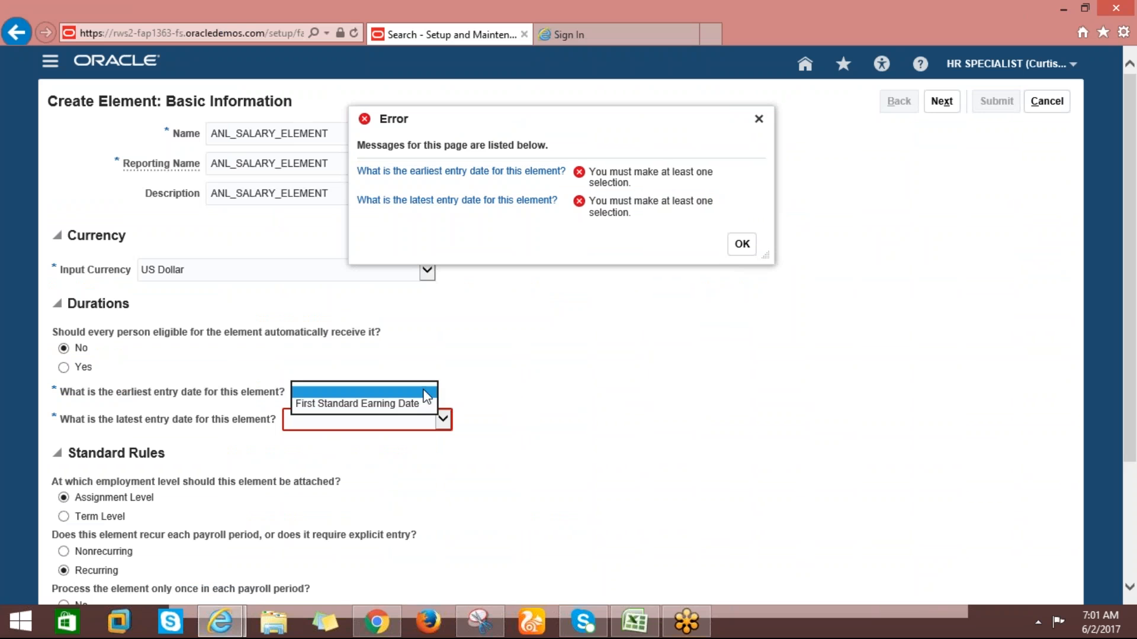
{"action": "left_click", "coordinate": [367, 405]}
{"action": "left_click", "coordinate": [437, 421]}
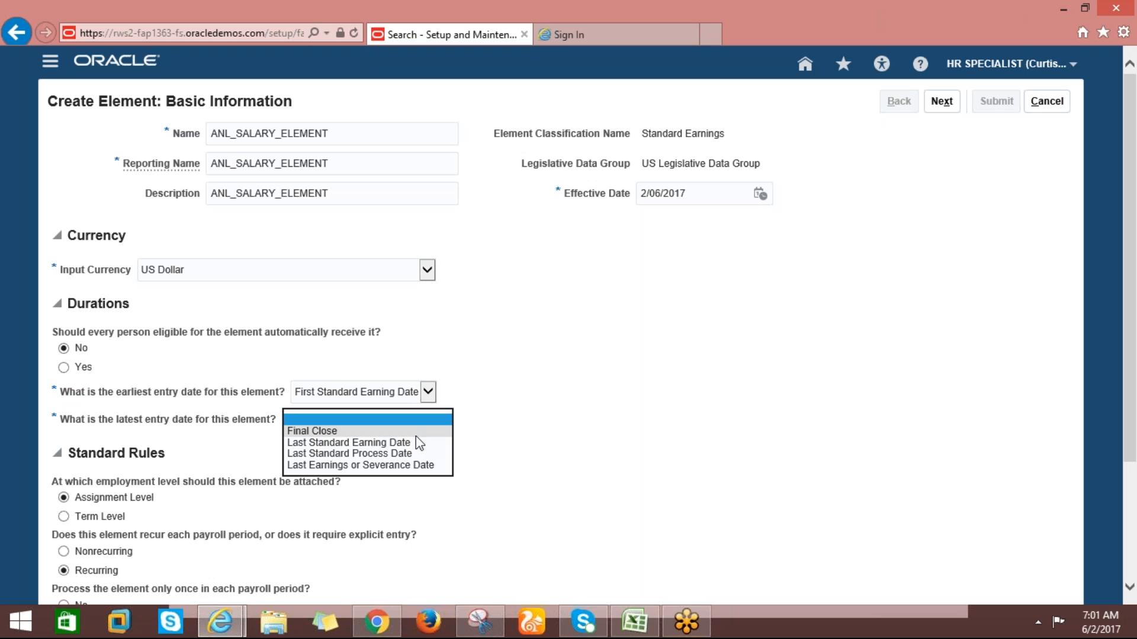
{"action": "left_click", "coordinate": [379, 443]}
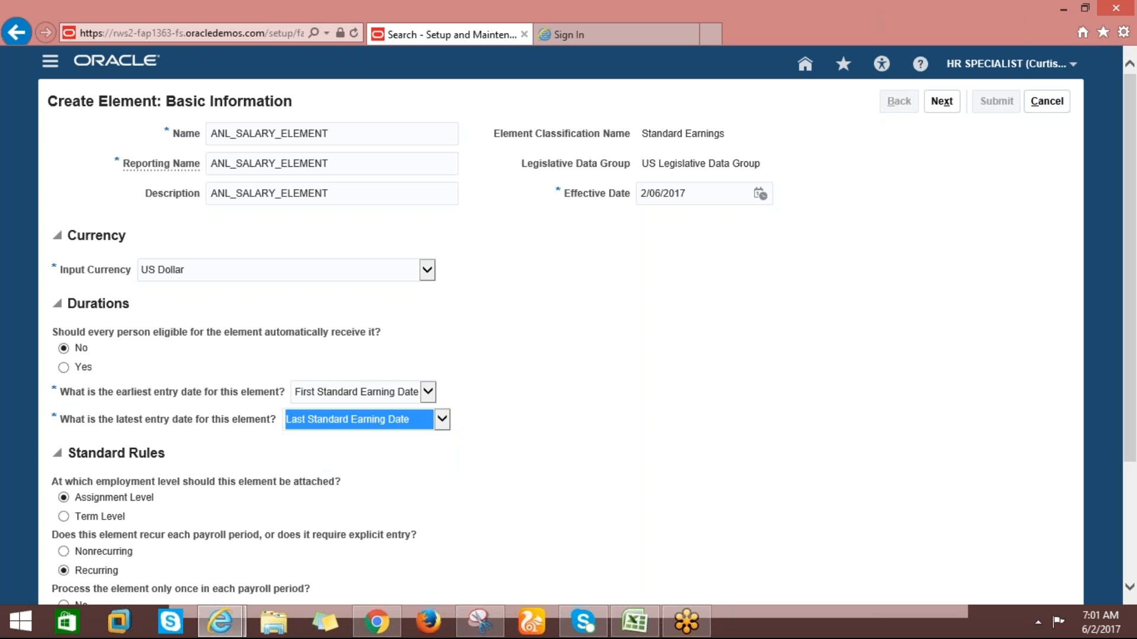
Continue through the additional details with the default rules and submit the salary element from its review
{"action": "left_click", "coordinate": [943, 100]}
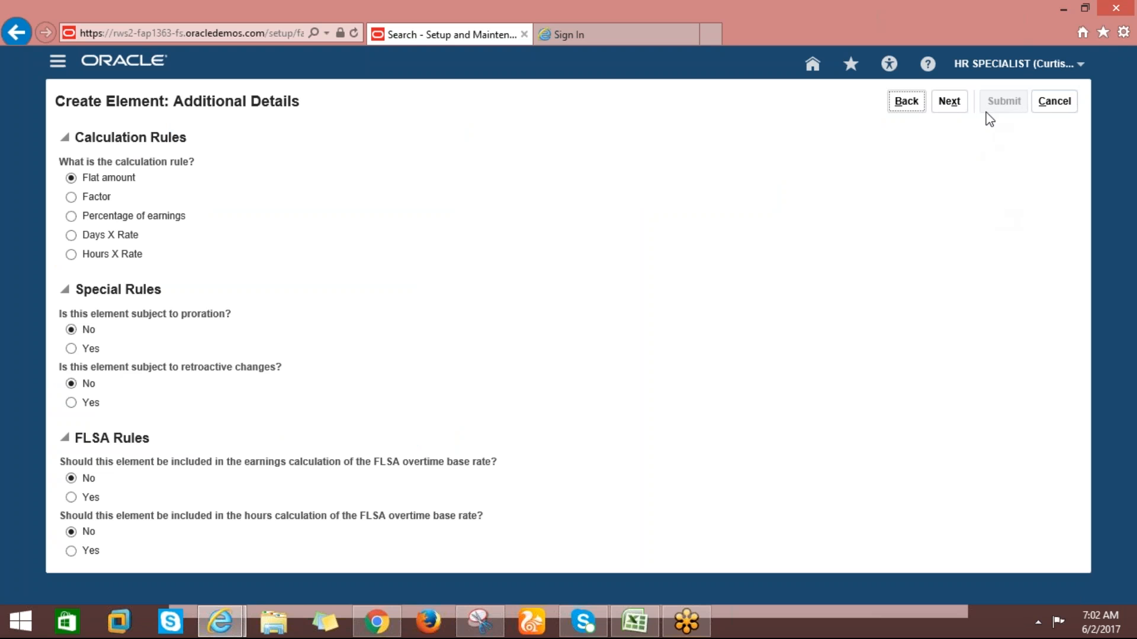
{"action": "left_click", "coordinate": [950, 102]}
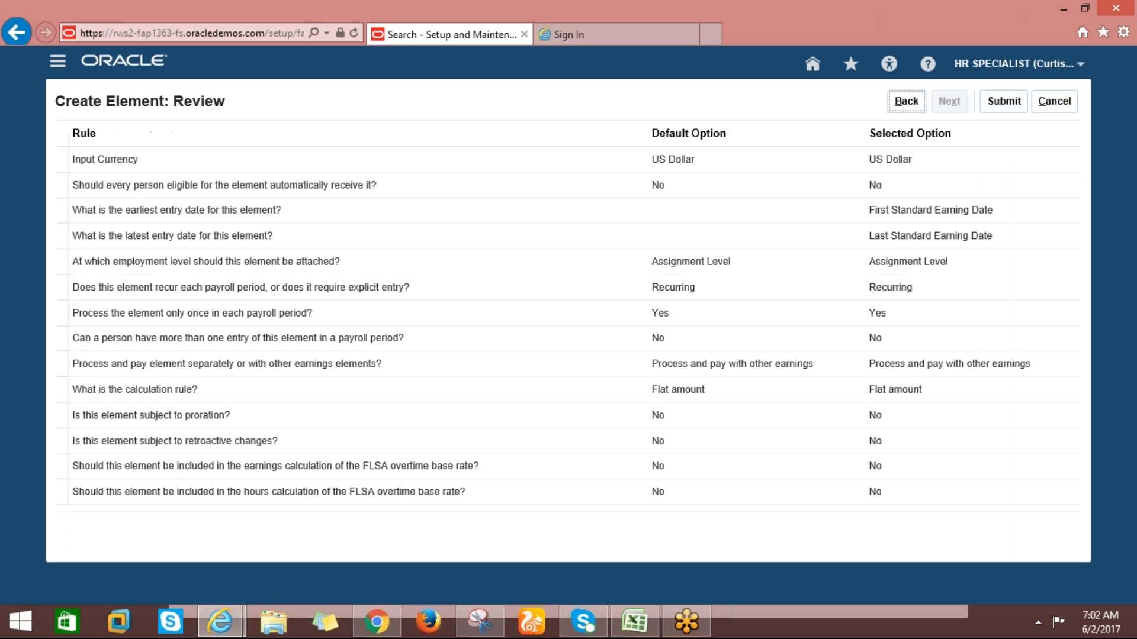
{"action": "left_click", "coordinate": [1004, 102]}
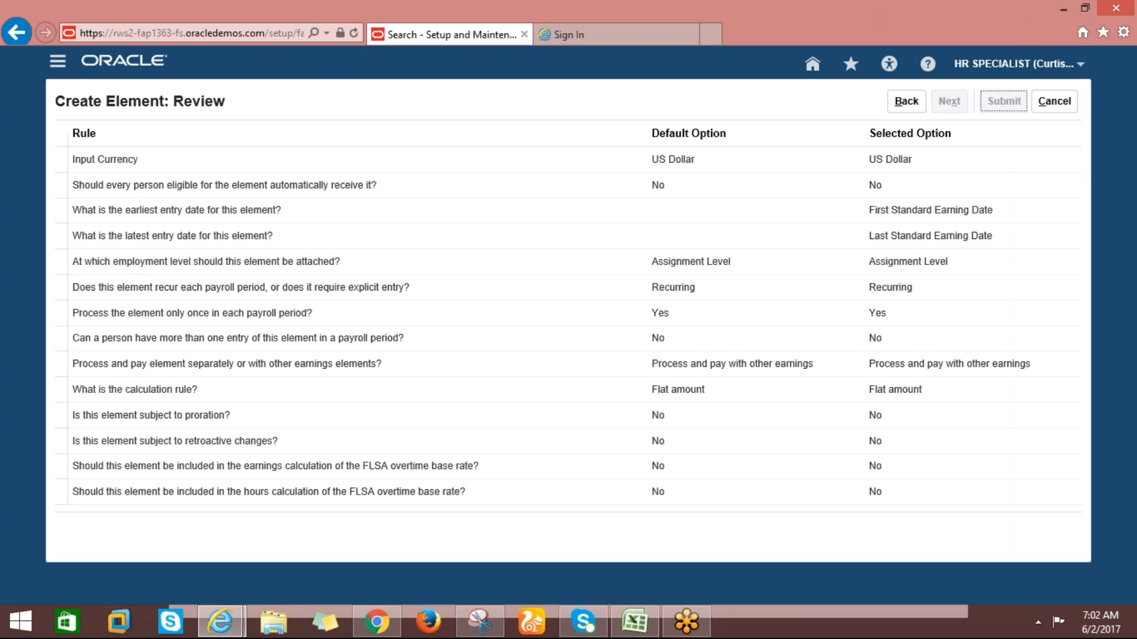
{"action": "key", "text": "alt+Tab"}
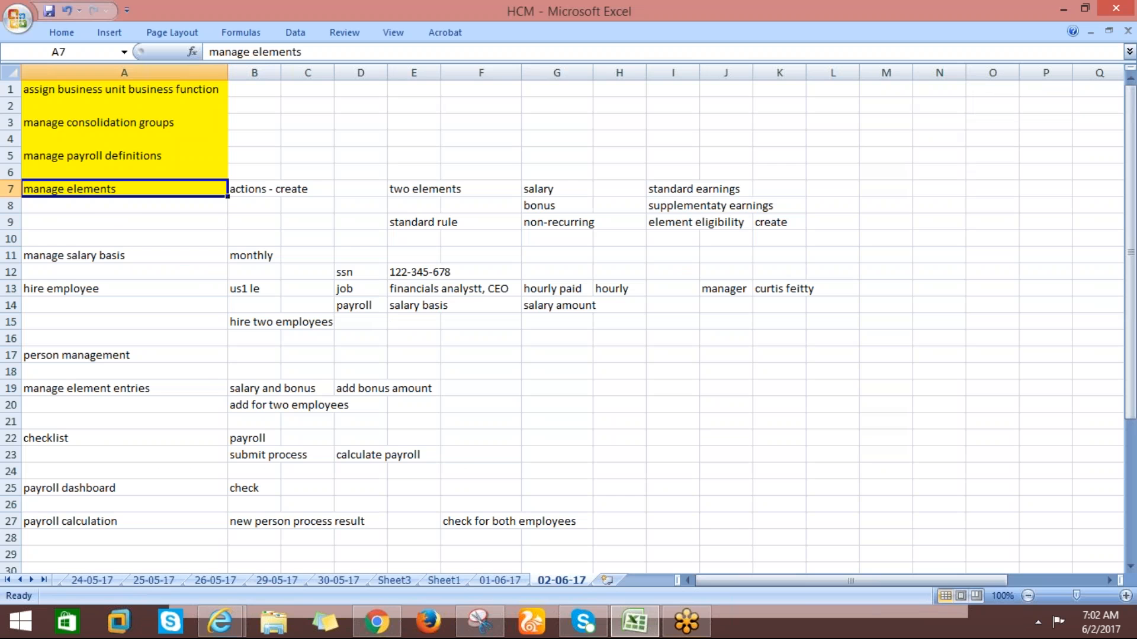
{"action": "key", "text": "alt+Tab"}
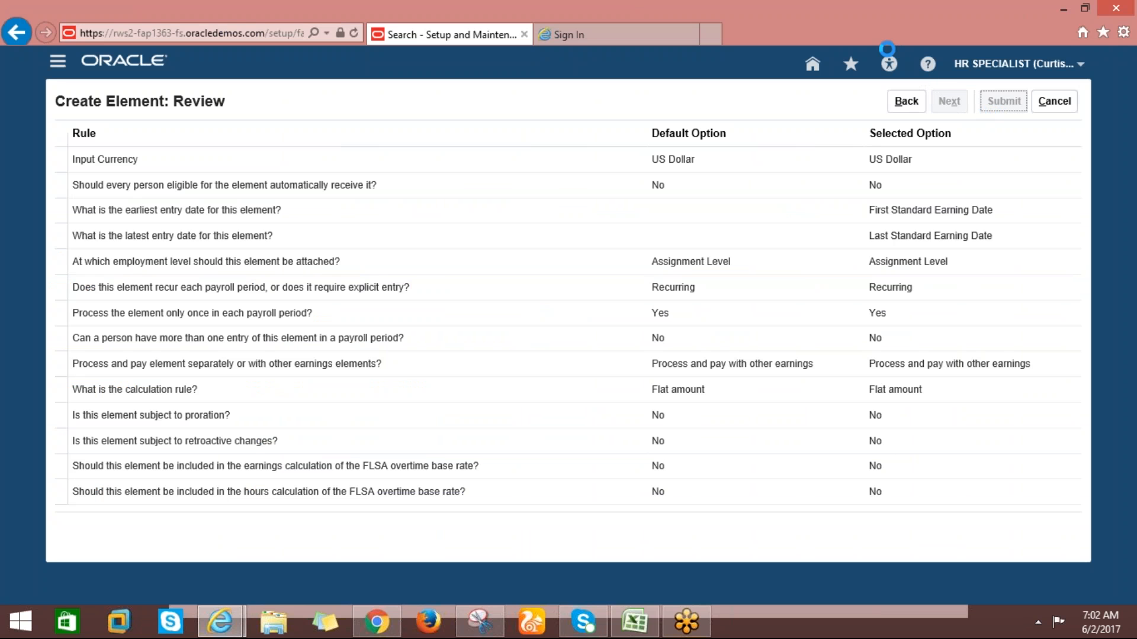
{"action": "key", "text": "alt+Tab"}
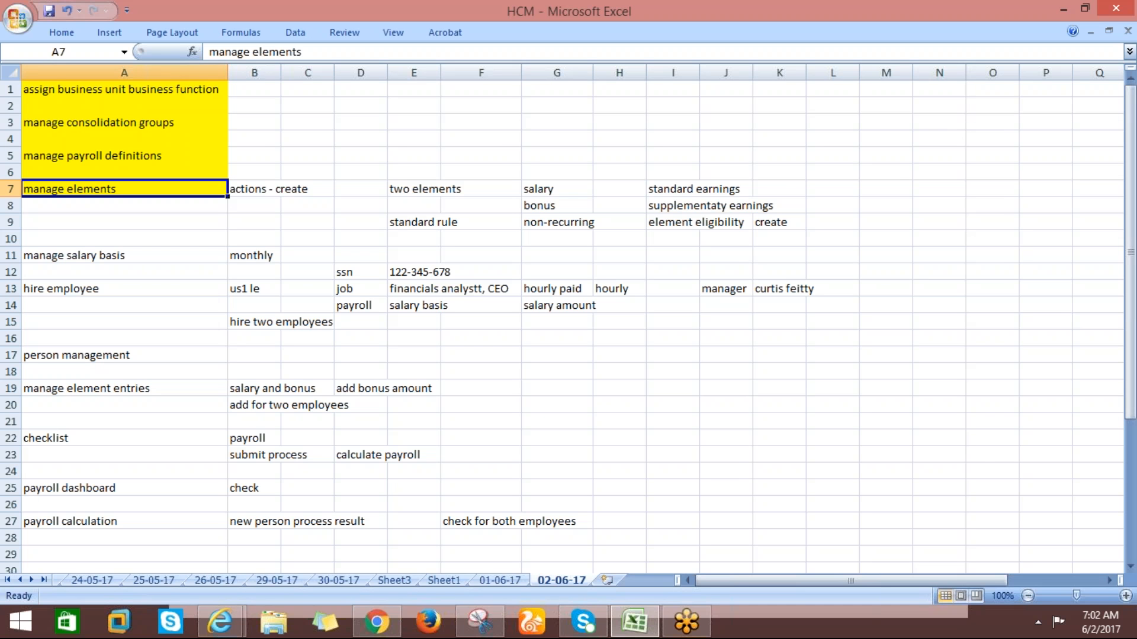
{"action": "left_click", "coordinate": [1038, 622]}
{"action": "left_click", "coordinate": [1024, 510]}
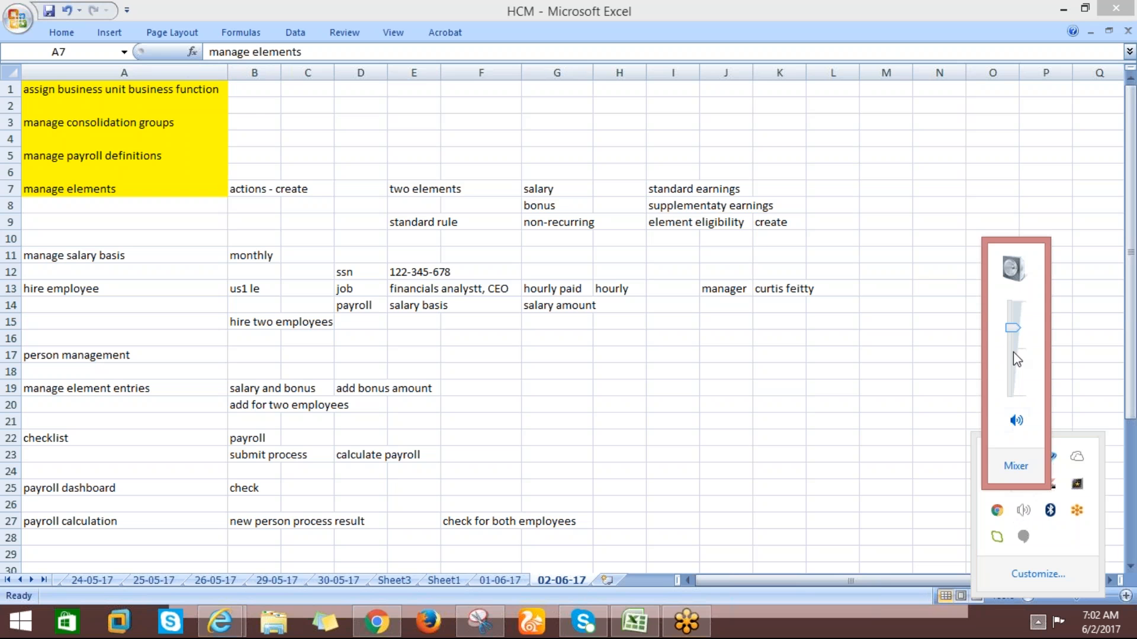
{"action": "left_click", "coordinate": [906, 234]}
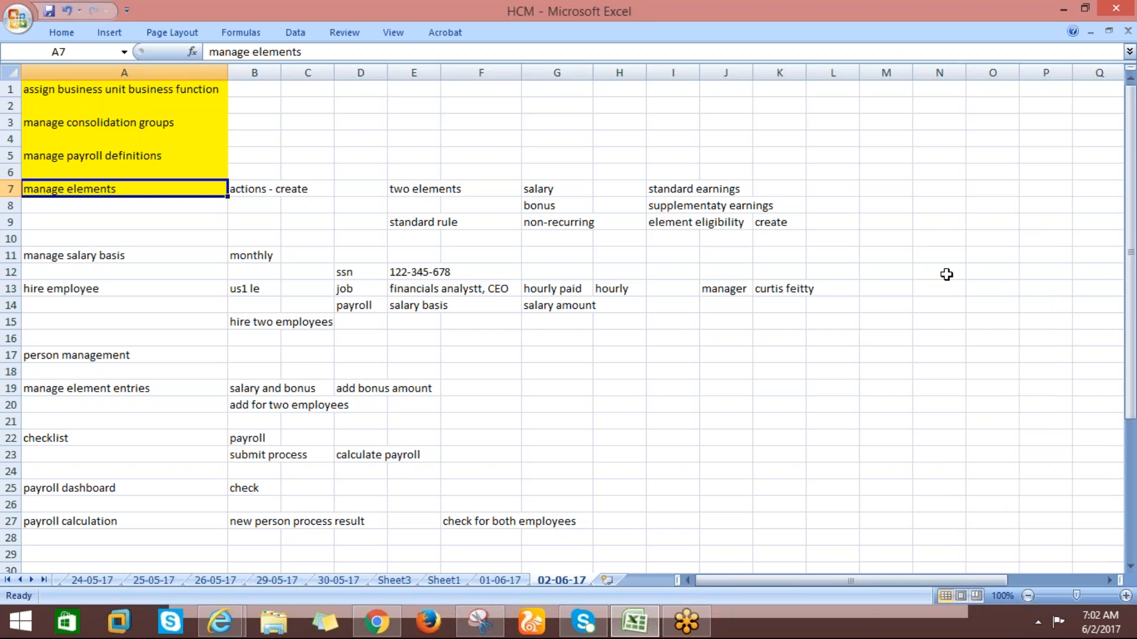
{"action": "key", "text": "alt+Tab"}
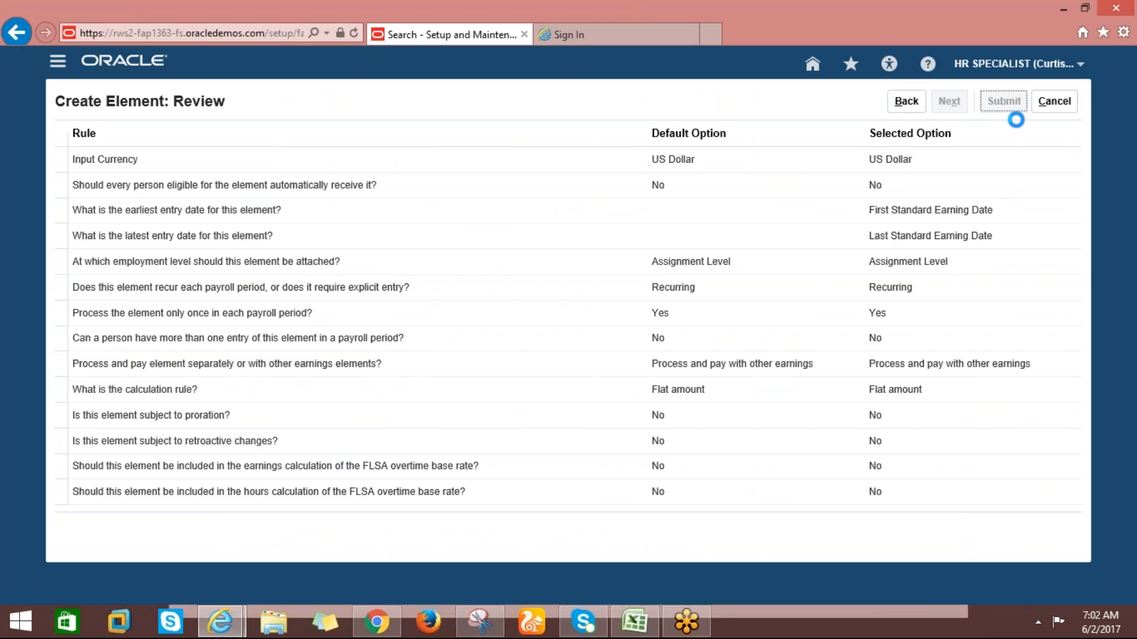
{"action": "key", "text": "alt+Tab"}
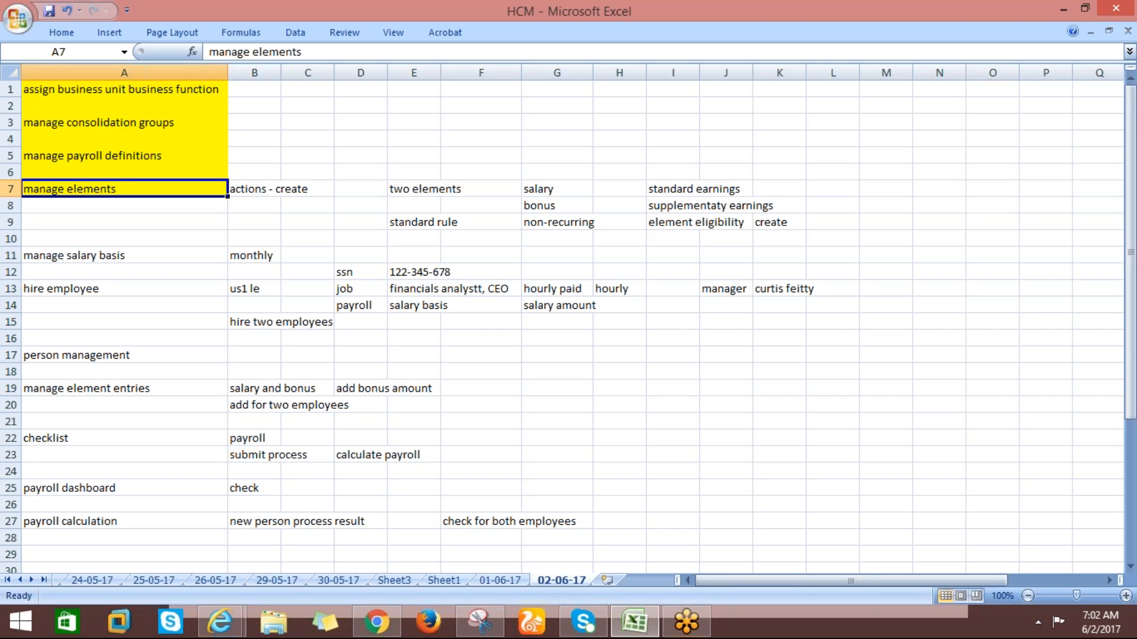
{"action": "key", "text": "alt+Tab"}
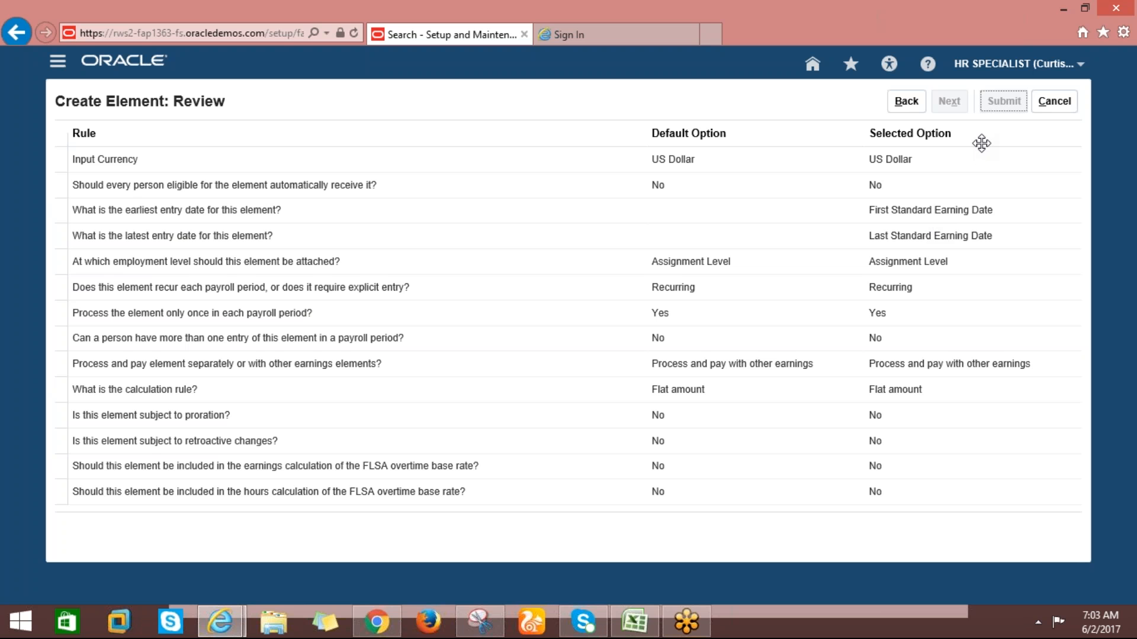
{"action": "key", "text": "alt+Tab"}
{"action": "key", "text": "alt+Tab"}
{"action": "key", "text": "alt+Tab"}
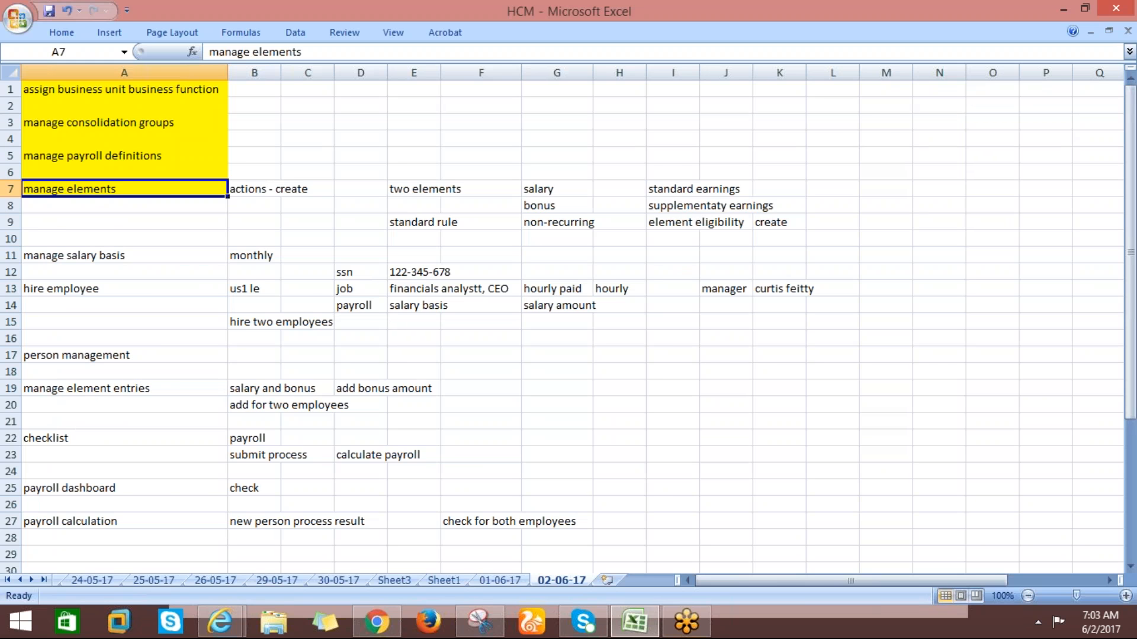
{"action": "key", "text": "alt+Tab"}
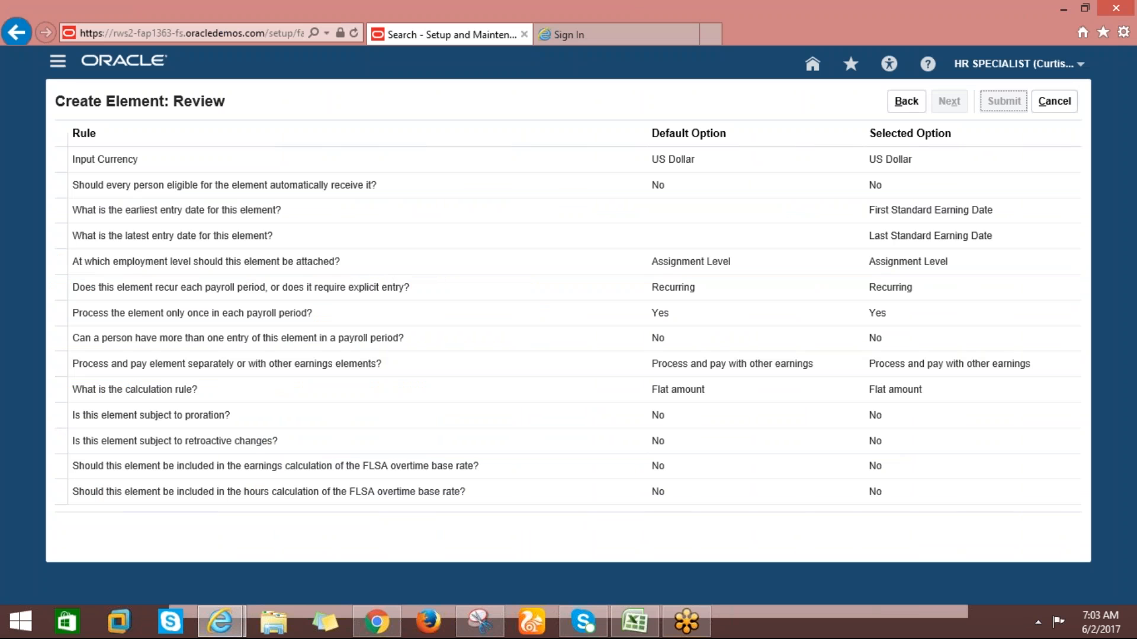
{"action": "left_click", "coordinate": [988, 105]}
{"action": "key", "text": "alt+Tab"}
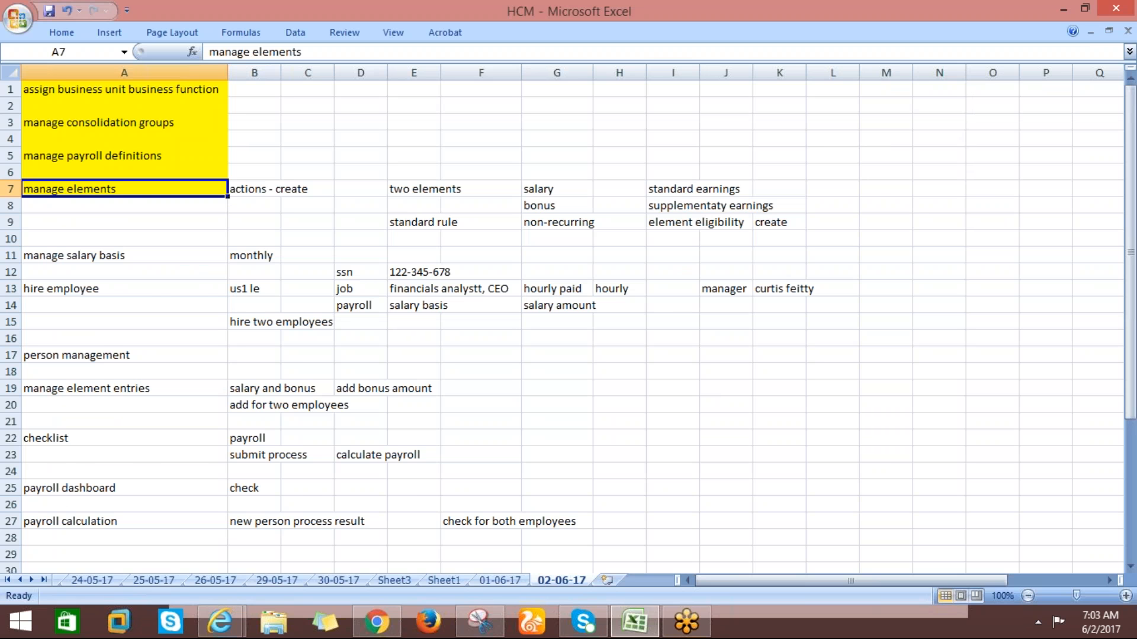
{"action": "key", "text": "alt+Tab"}
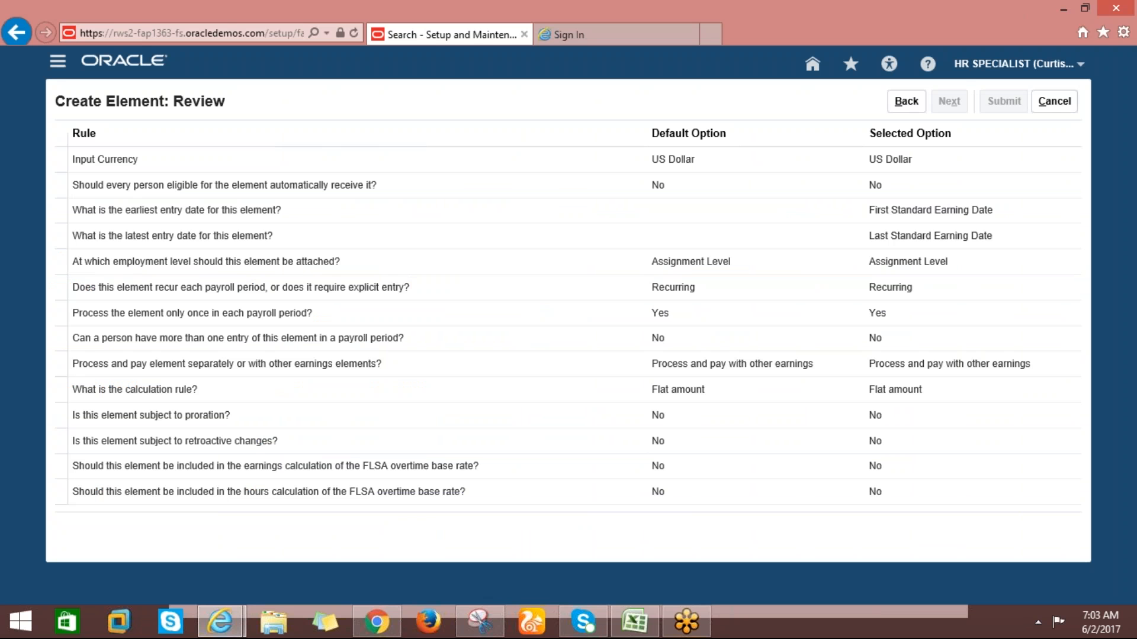
{"action": "key", "text": "alt+Tab"}
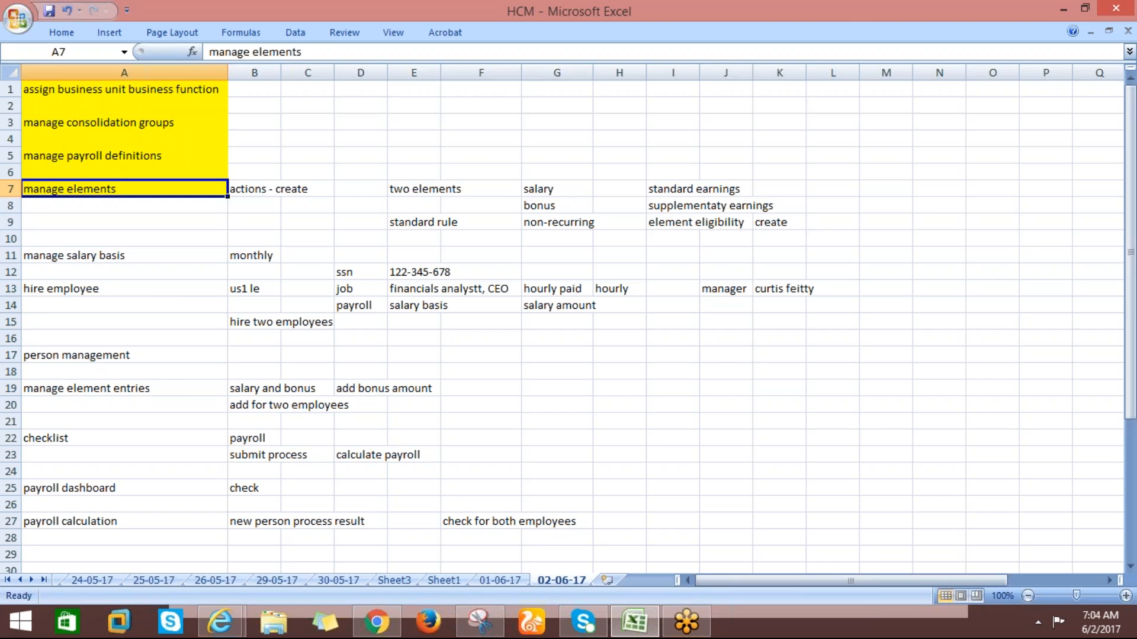
{"action": "key", "text": "alt+Tab"}
{"action": "left_click", "coordinate": [1002, 104]}
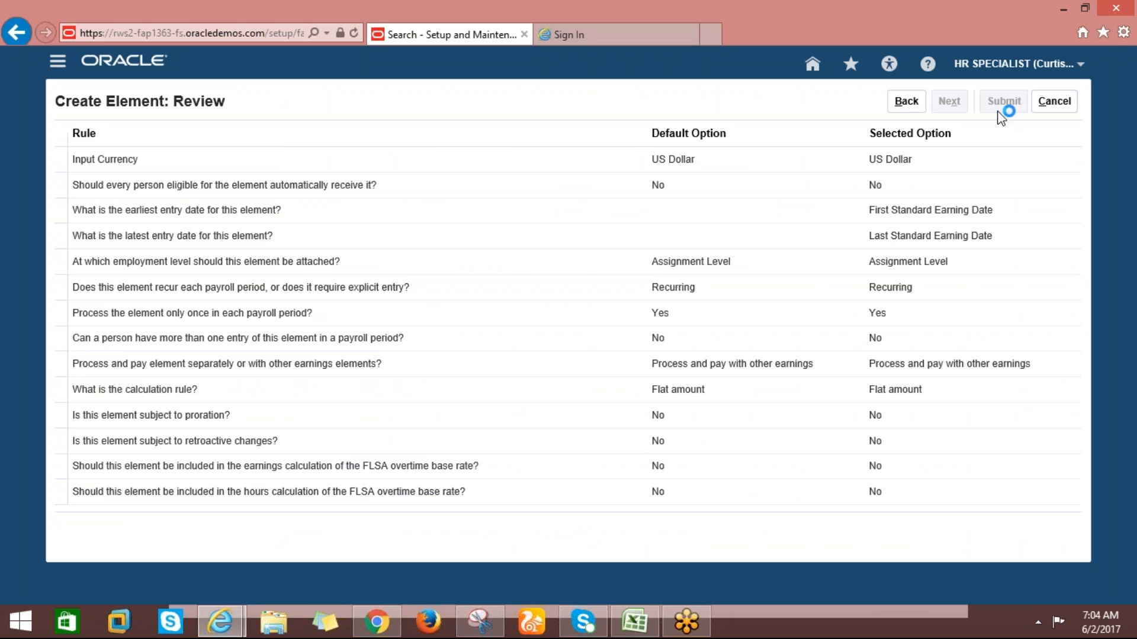
Switch to Excel and review the remaining tasks in the HCM workbook, from hire employee through payroll calculation
{"action": "key", "text": "alt+Tab"}
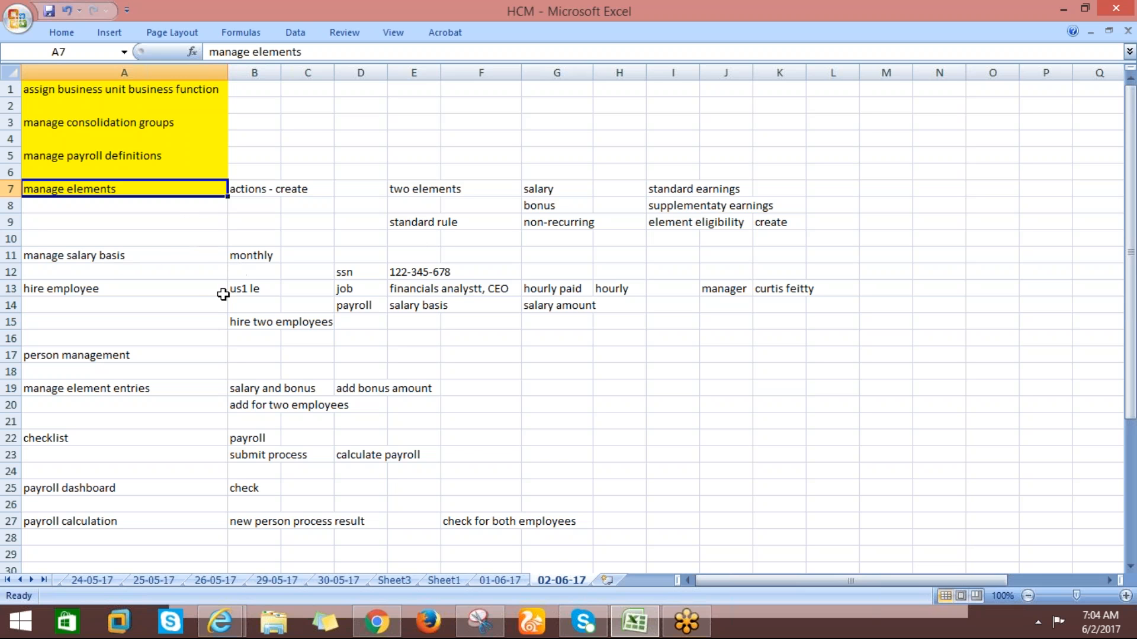
{"action": "left_click", "coordinate": [101, 287]}
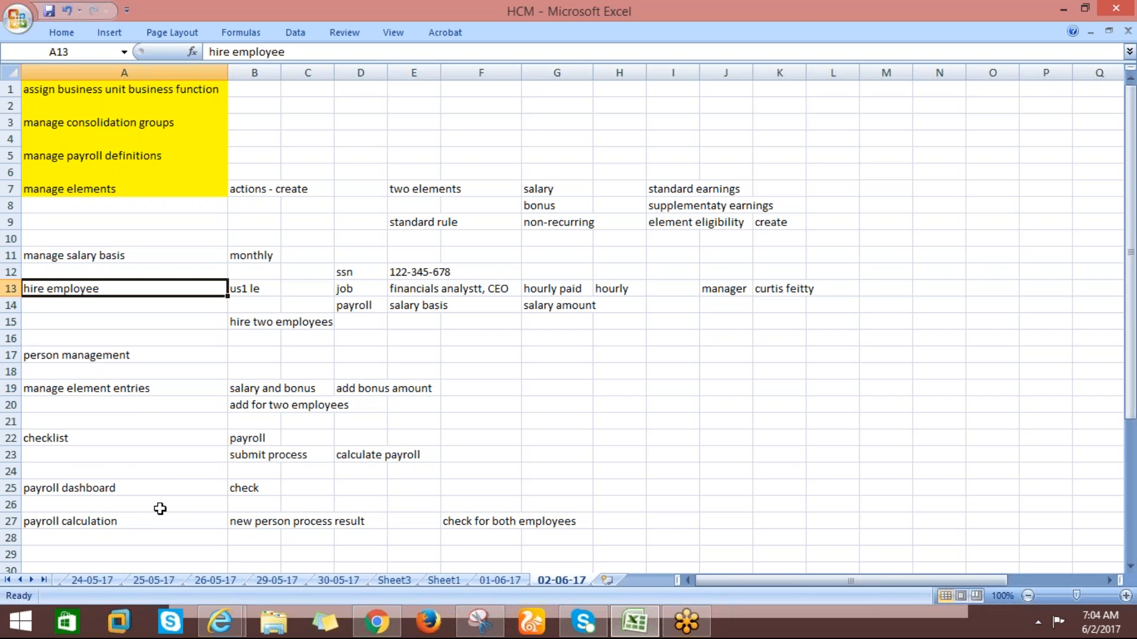
{"action": "left_click", "coordinate": [142, 504]}
{"action": "key", "text": "Down"}
{"action": "key", "text": "Down"}
{"action": "key", "text": "Down"}
{"action": "key", "text": "Down"}
{"action": "key", "text": "Up"}
{"action": "key", "text": "Up"}
{"action": "key", "text": "Up"}
{"action": "key", "text": "Up"}
{"action": "key", "text": "Up"}
{"action": "key", "text": "Up"}
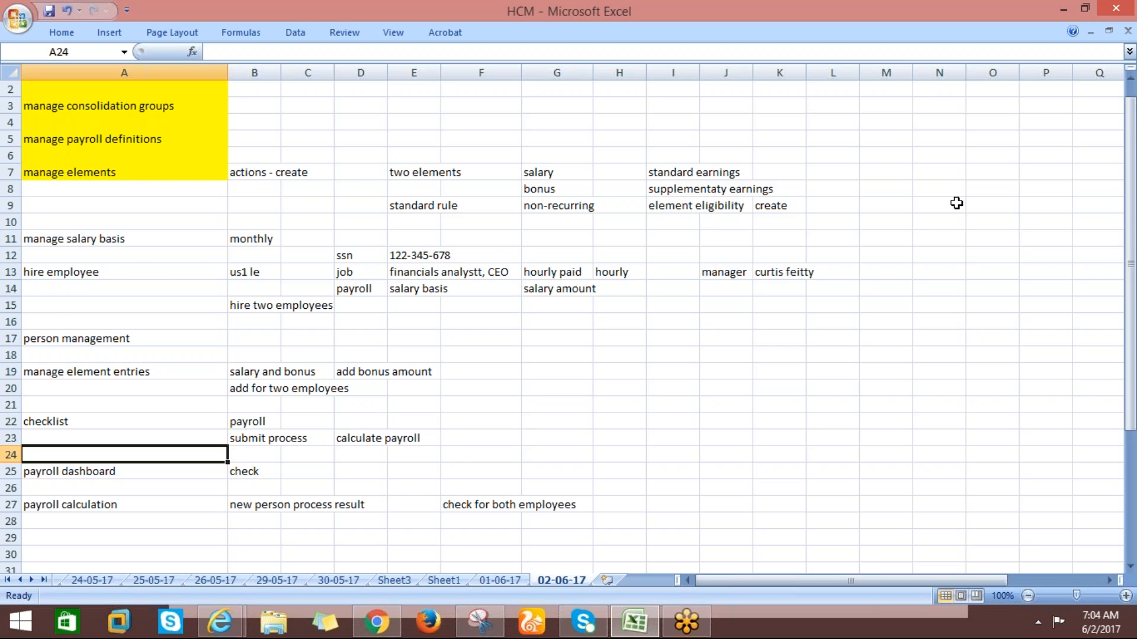
Switch to Oracle, find Element Eligibility in the salary element's overview, and check it against the HCM workbook notes
{"action": "key", "text": "alt+Tab"}
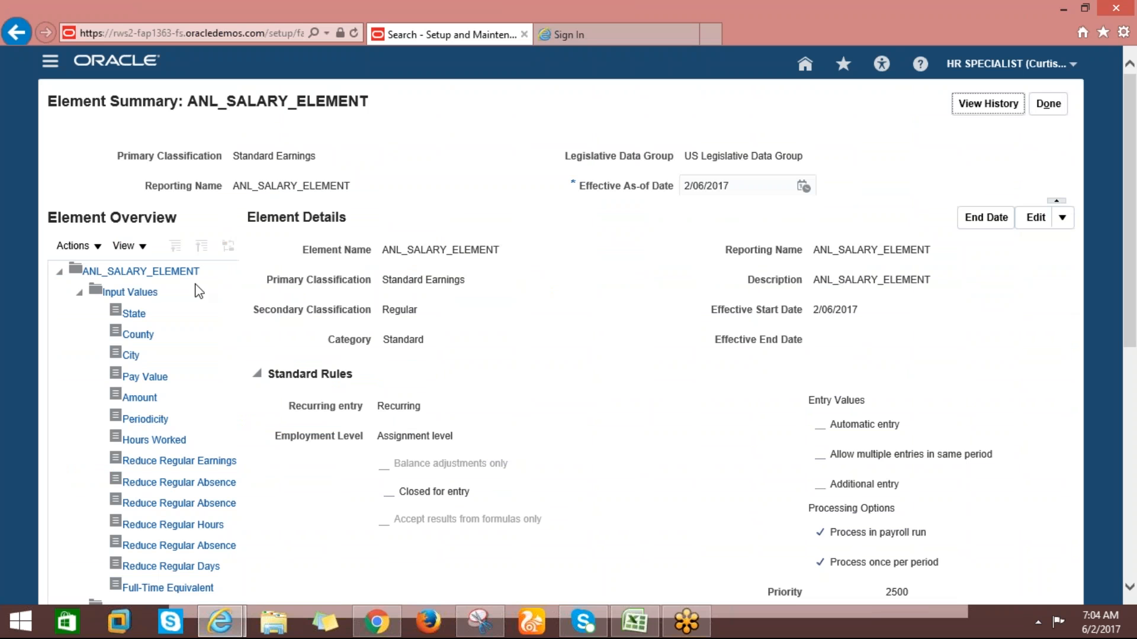
{"action": "left_click", "coordinate": [80, 295]}
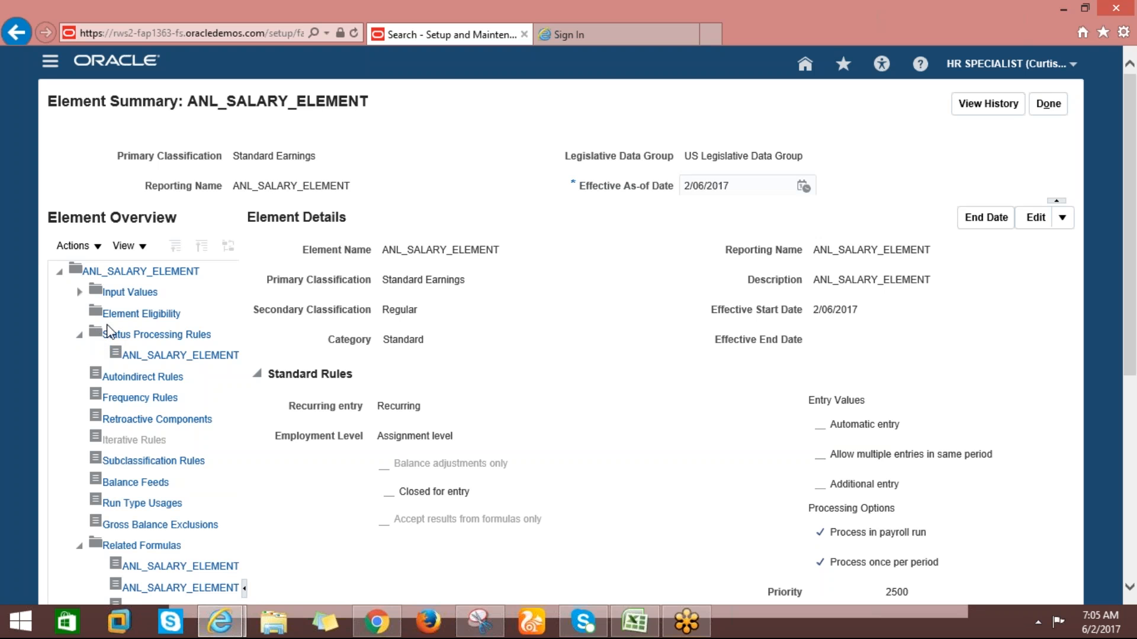
{"action": "left_click", "coordinate": [115, 320]}
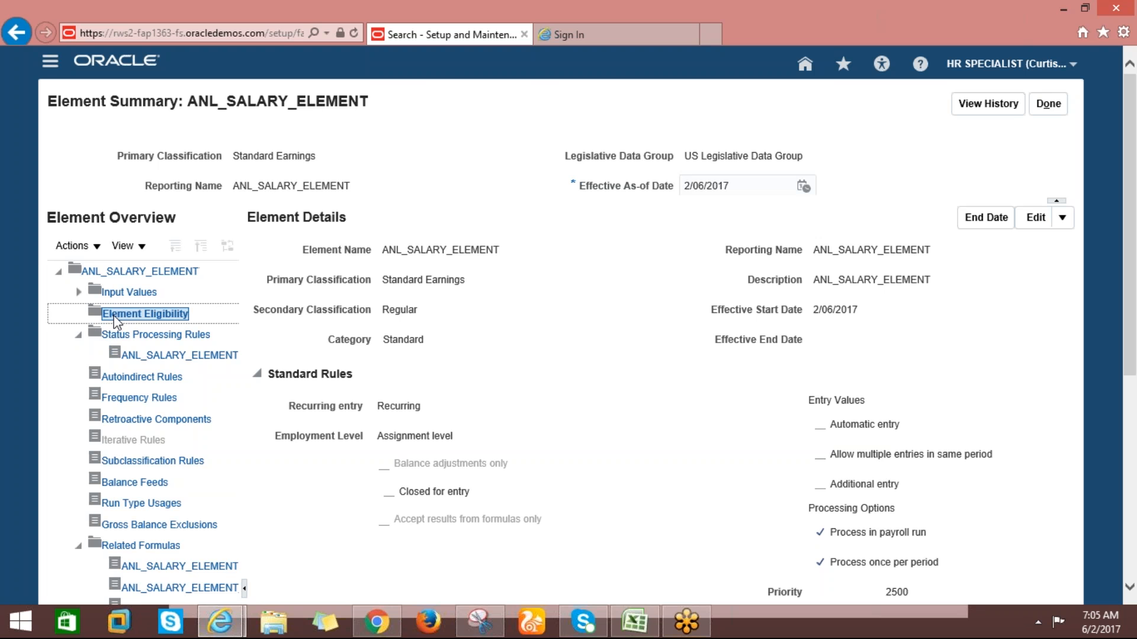
{"action": "key", "text": "alt+Tab"}
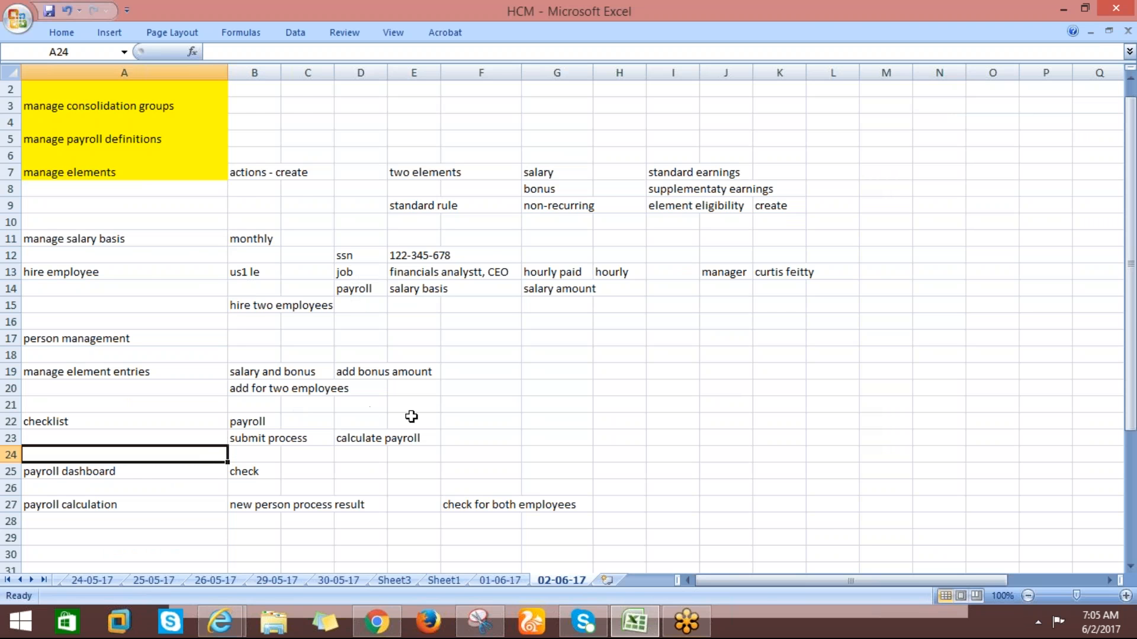
{"action": "key", "text": "alt+Tab"}
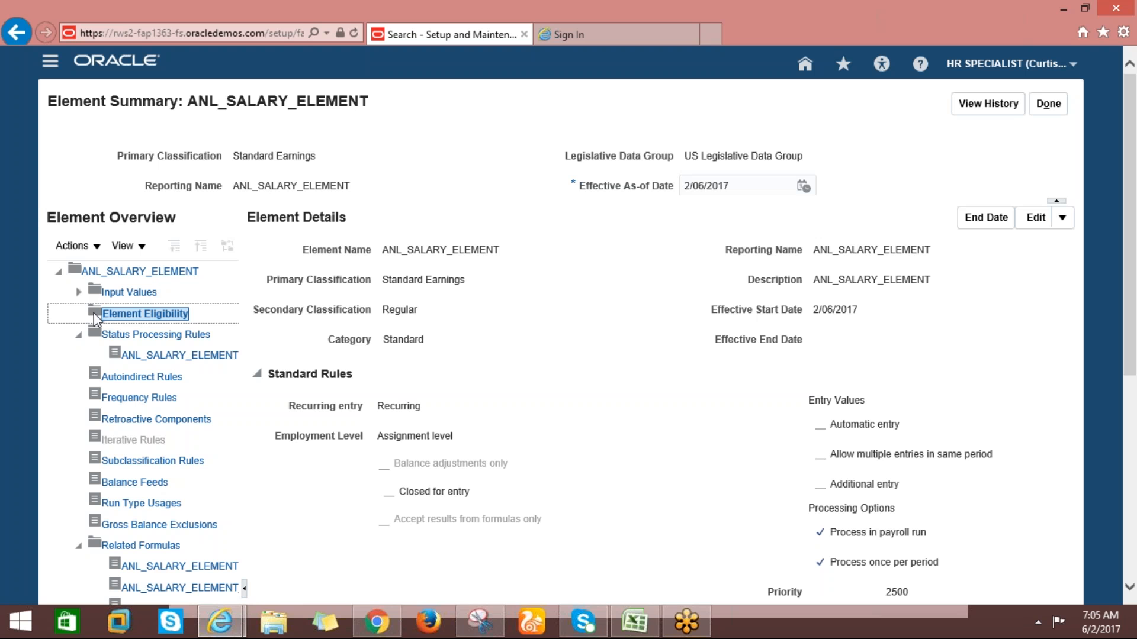
Start a new element eligibility record for ANL_SALARY_ELEMENT
{"action": "left_click", "coordinate": [78, 292]}
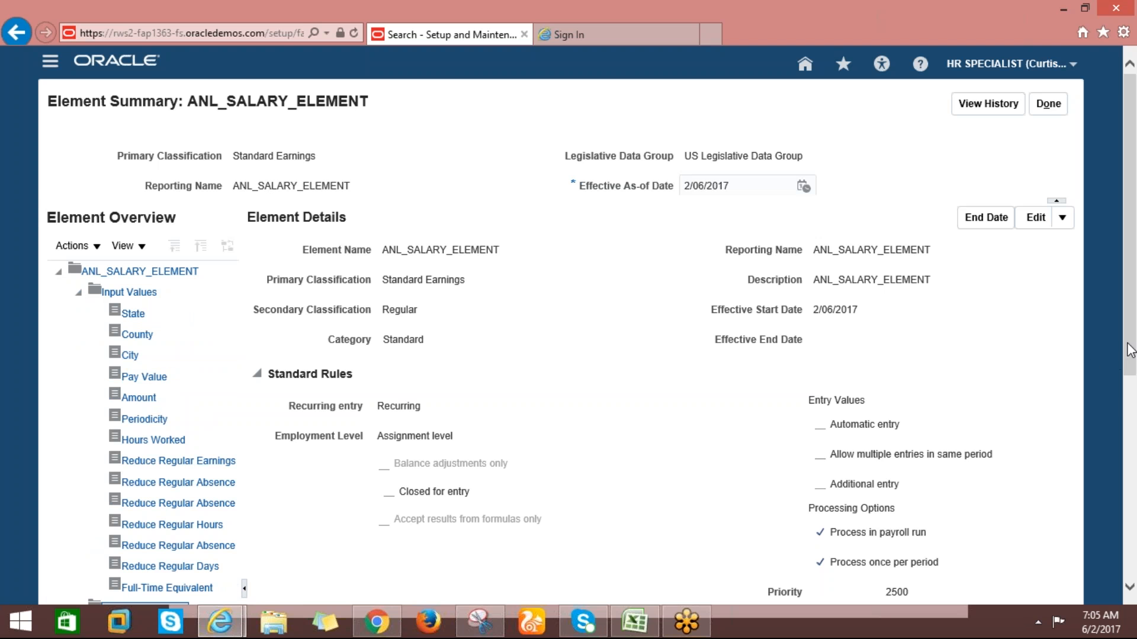
{"action": "scroll", "coordinate": [1129, 349], "scroll_direction": "down", "scroll_amount": 1}
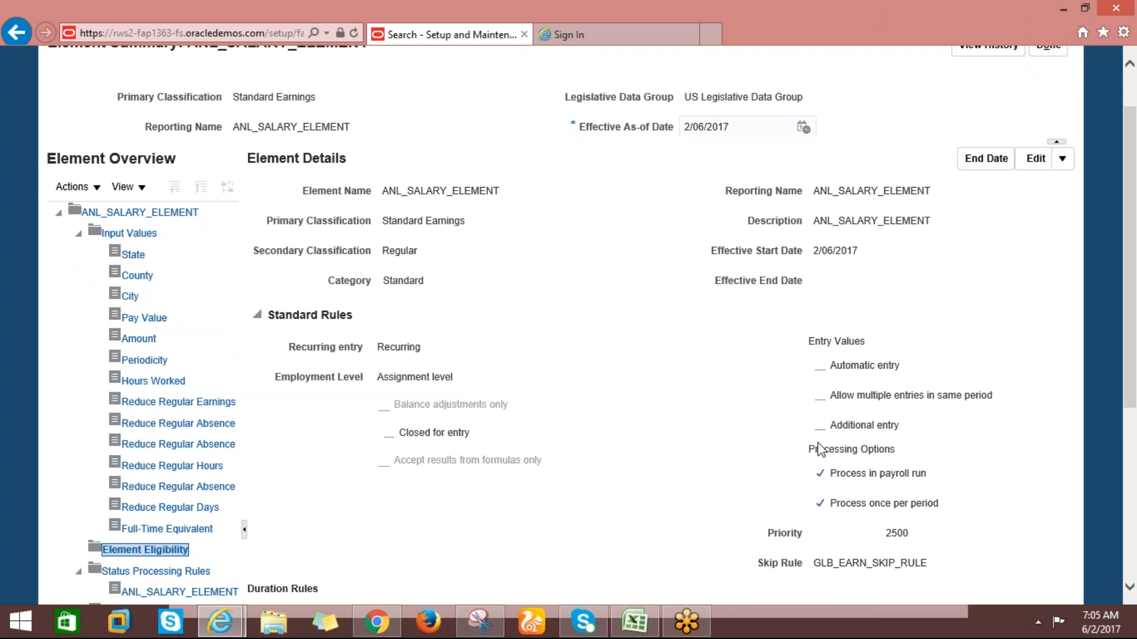
{"action": "left_click_drag", "start_coordinate": [1130, 400], "coordinate": [1133, 457]}
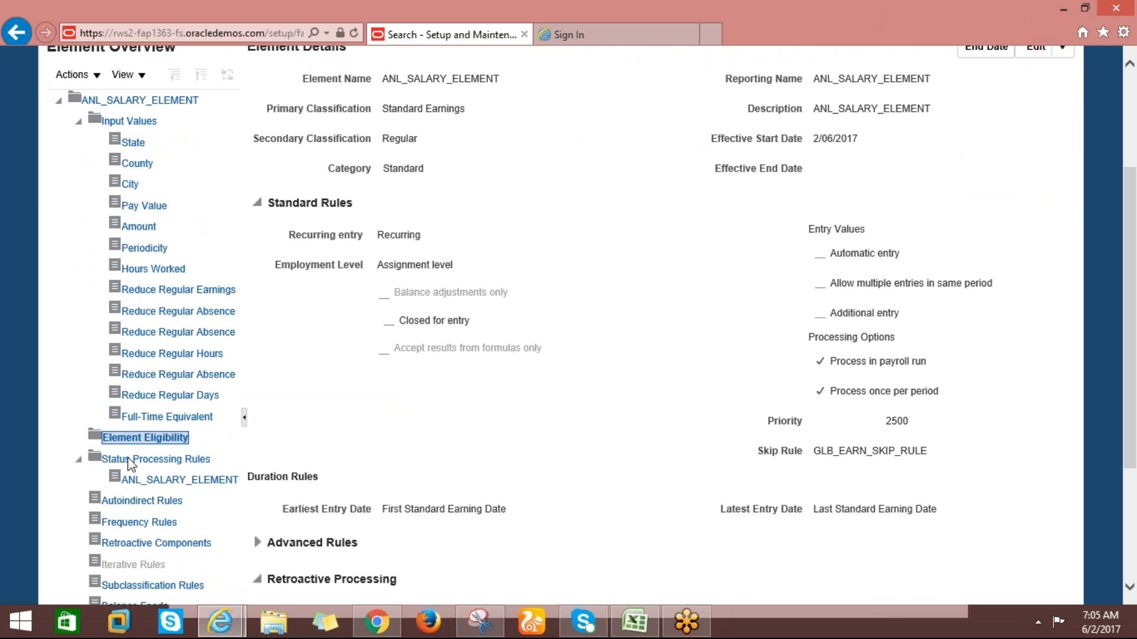
{"action": "left_click", "coordinate": [98, 444]}
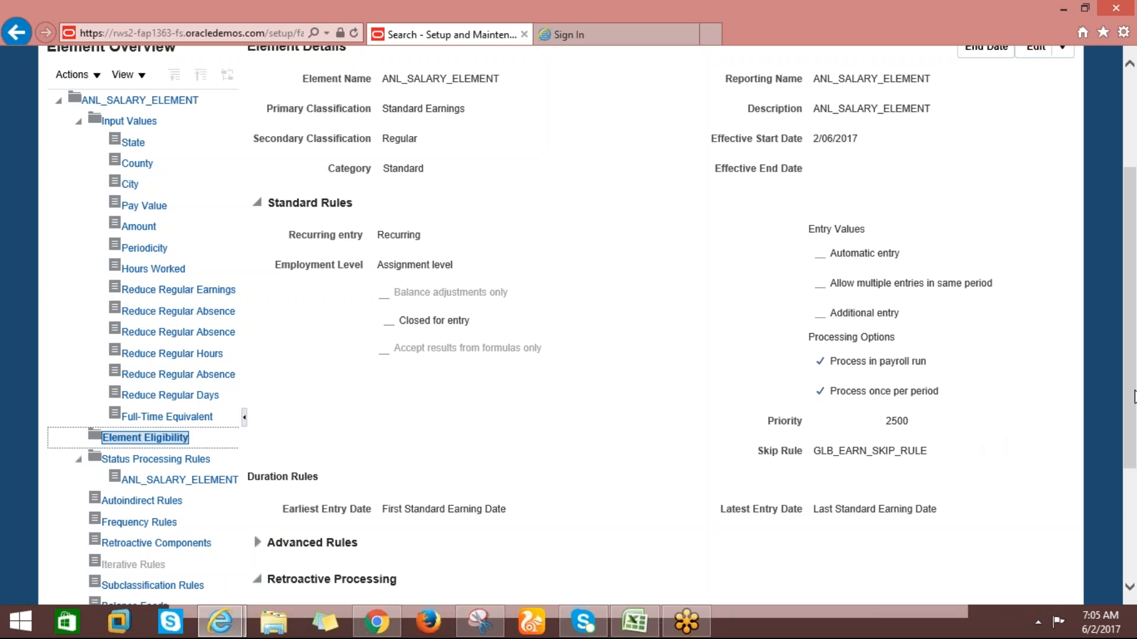
{"action": "scroll", "coordinate": [1125, 415], "scroll_direction": "down", "scroll_amount": 3}
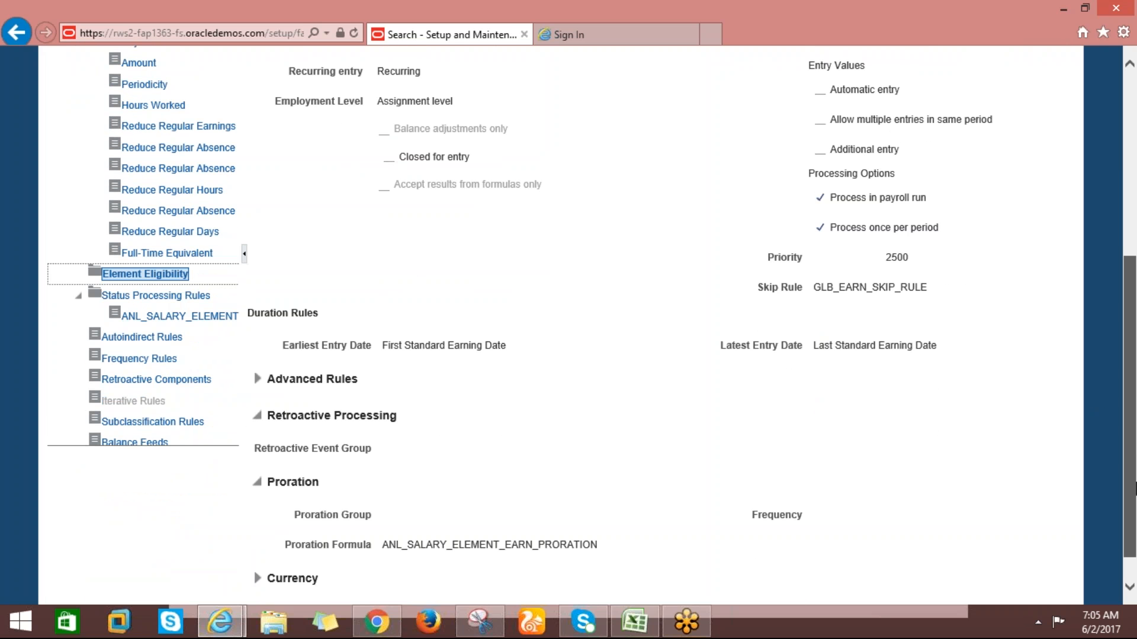
{"action": "scroll", "coordinate": [1134, 489], "scroll_direction": "up", "scroll_amount": 4}
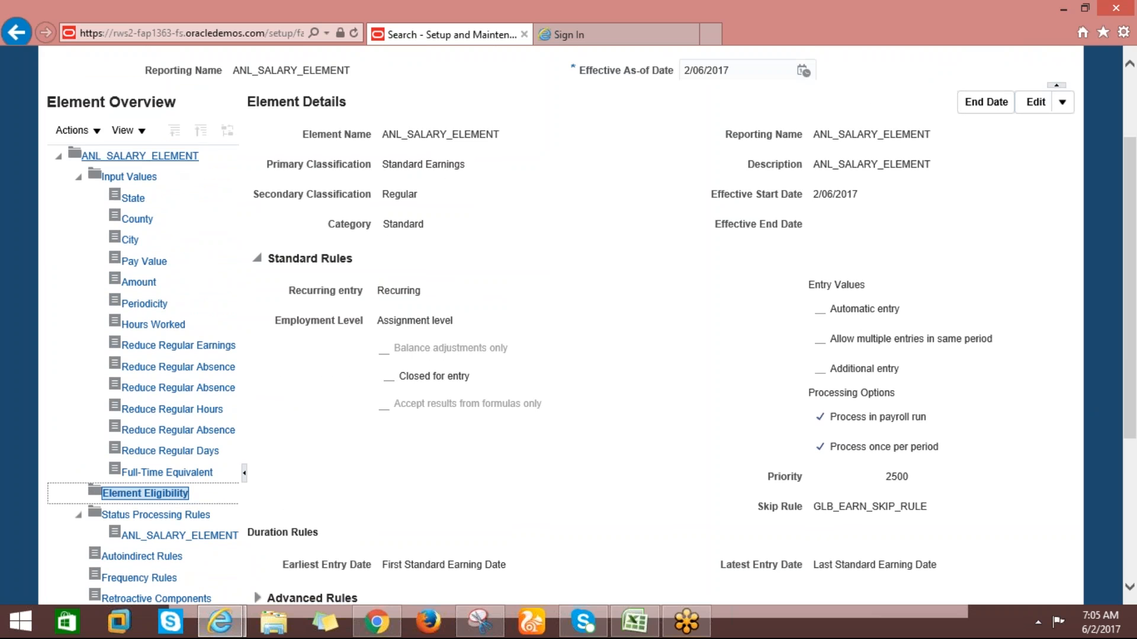
{"action": "left_click", "coordinate": [94, 134]}
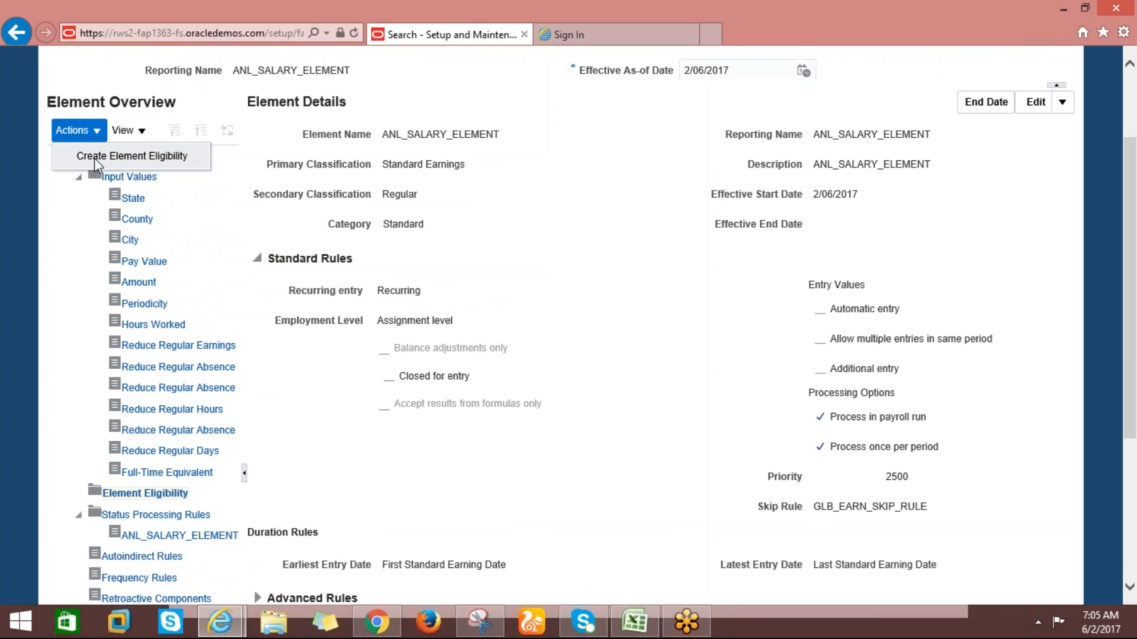
{"action": "left_click", "coordinate": [95, 158]}
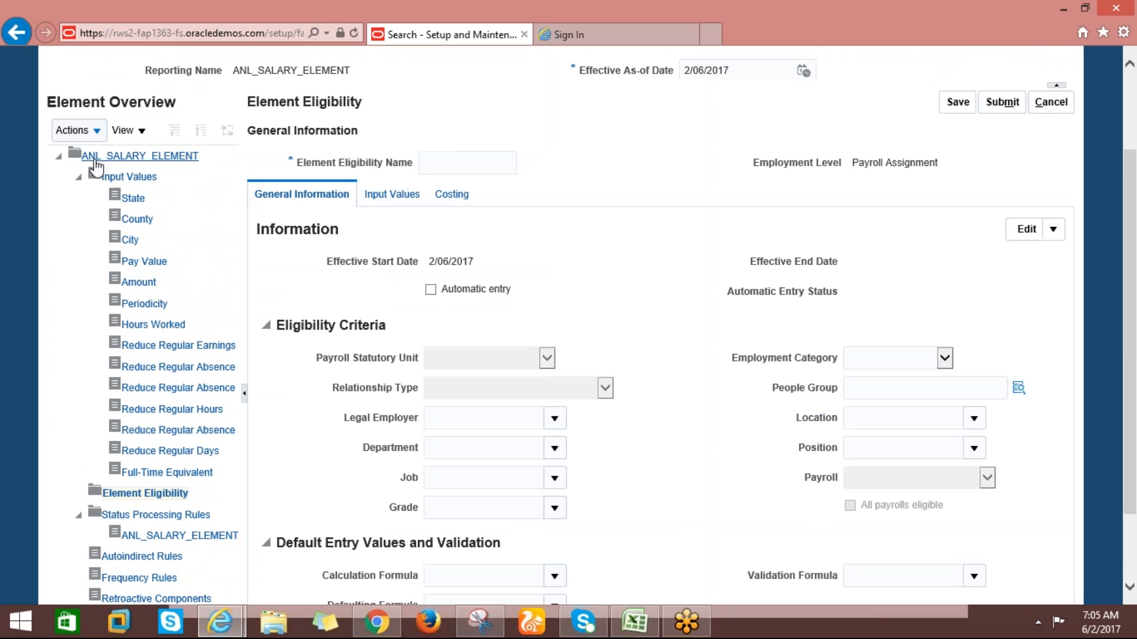
Set the element eligibility name to ANL_ELEMENT
{"action": "left_click", "coordinate": [446, 166]}
{"action": "type", "text": "ANLL"}
{"action": "type", "text": "ELEMENT"}
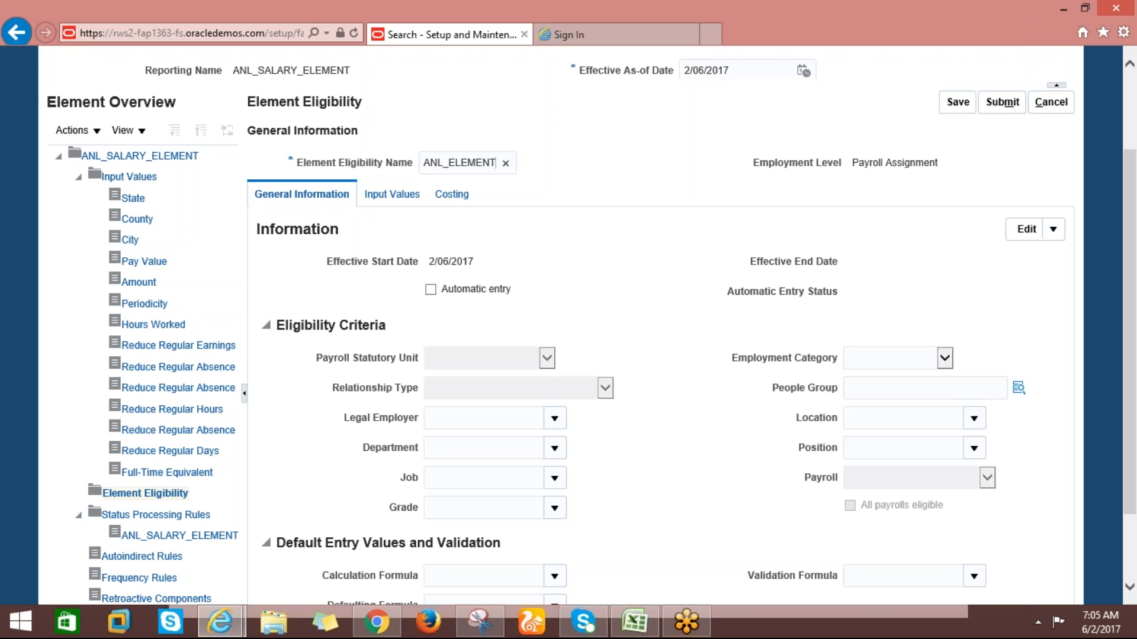
{"action": "key", "text": "BackSpace"}
{"action": "key", "text": "BackSpace"}
{"action": "key", "text": "BackSpace"}
{"action": "key", "text": "BackSpace"}
{"action": "key", "text": "BackSpace"}
{"action": "key", "text": "BackSpace"}
{"action": "type", "text": "LEMENT"}
Save and submit the element eligibility record, and close the salary element's summary
{"action": "left_click", "coordinate": [958, 101]}
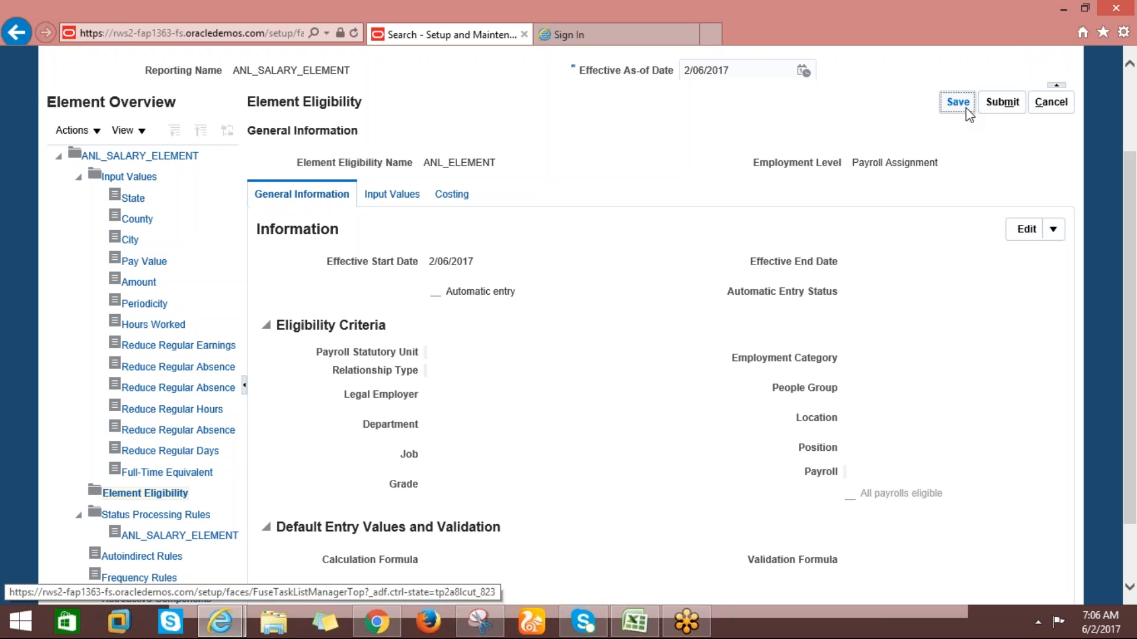
{"action": "left_click", "coordinate": [1000, 106]}
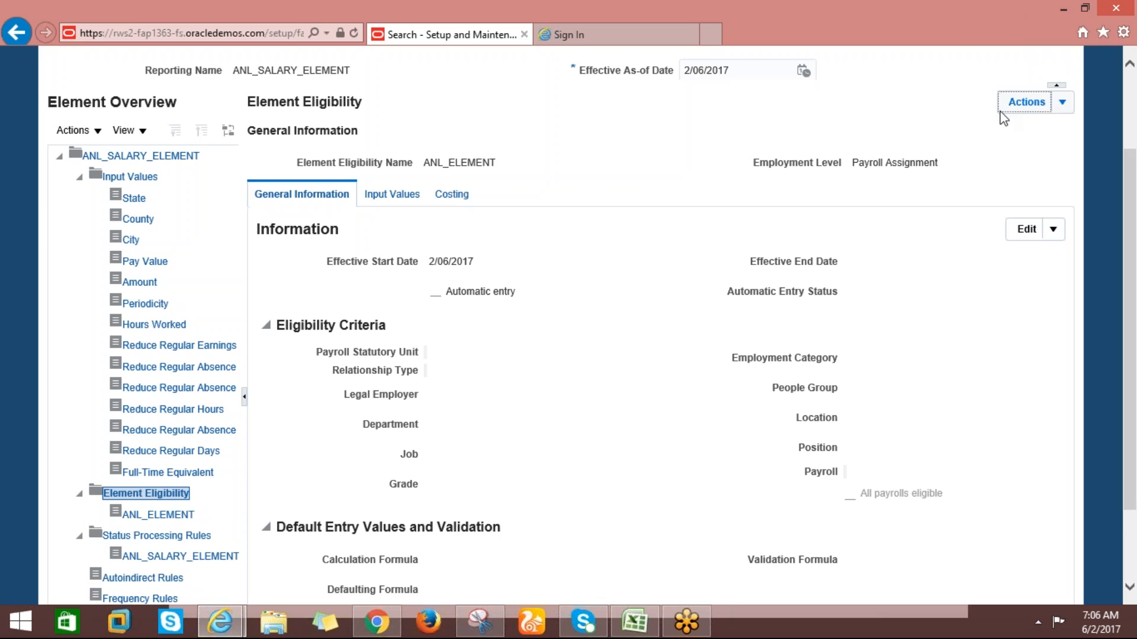
{"action": "scroll", "coordinate": [1125, 178], "scroll_direction": "up", "scroll_amount": 2}
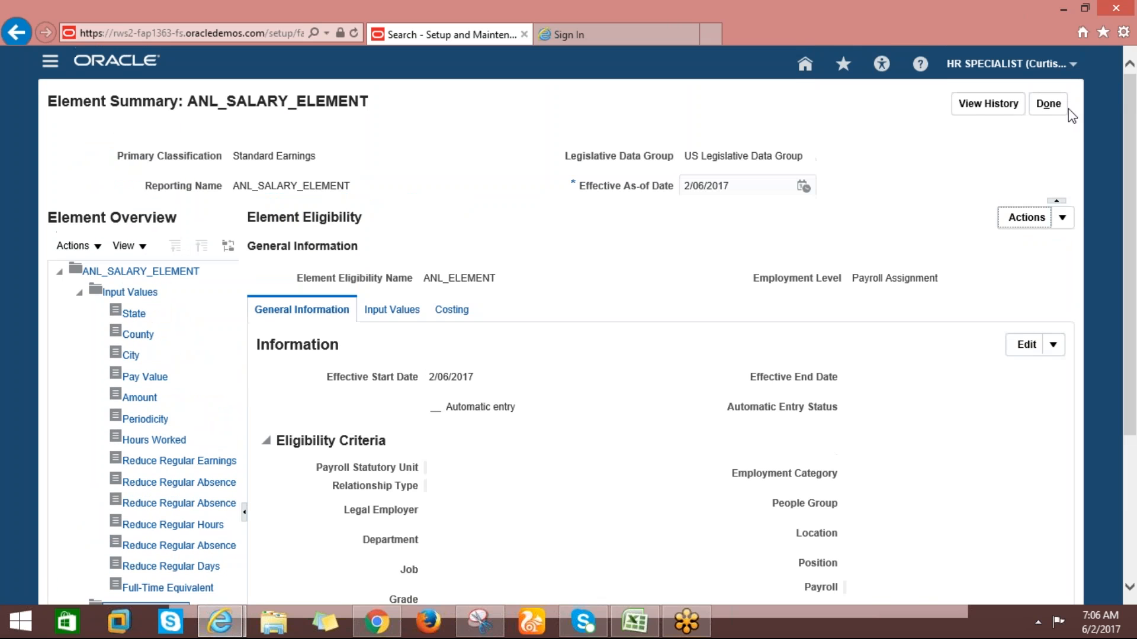
{"action": "left_click", "coordinate": [1058, 106]}
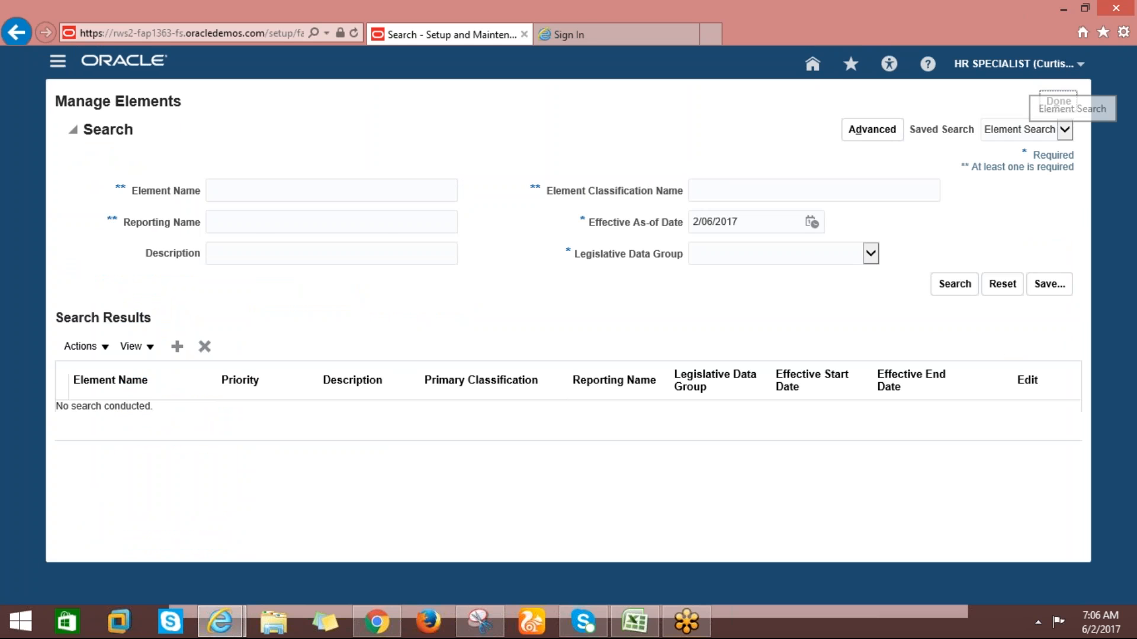
Check the HCM workbook notes, and start creating another element in Oracle with US Legislative Data Group as its legislative data group
{"action": "key", "text": "alt+Tab"}
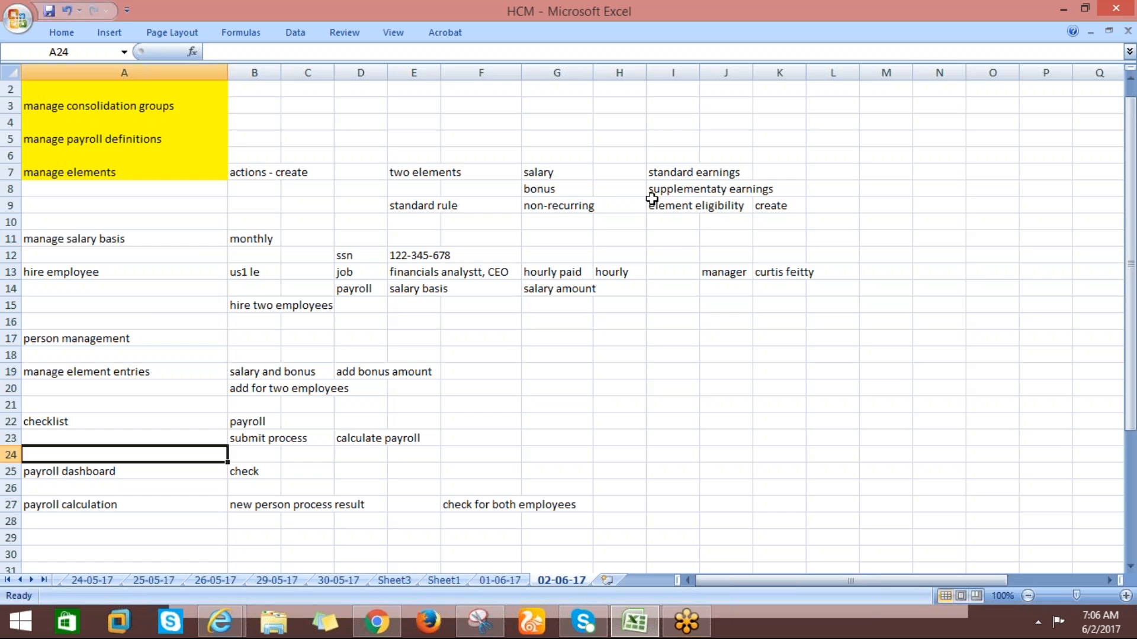
{"action": "key", "text": "alt+Tab"}
{"action": "key", "text": "alt+Tab"}
{"action": "key", "text": "alt+Tab"}
{"action": "left_click", "coordinate": [177, 348]}
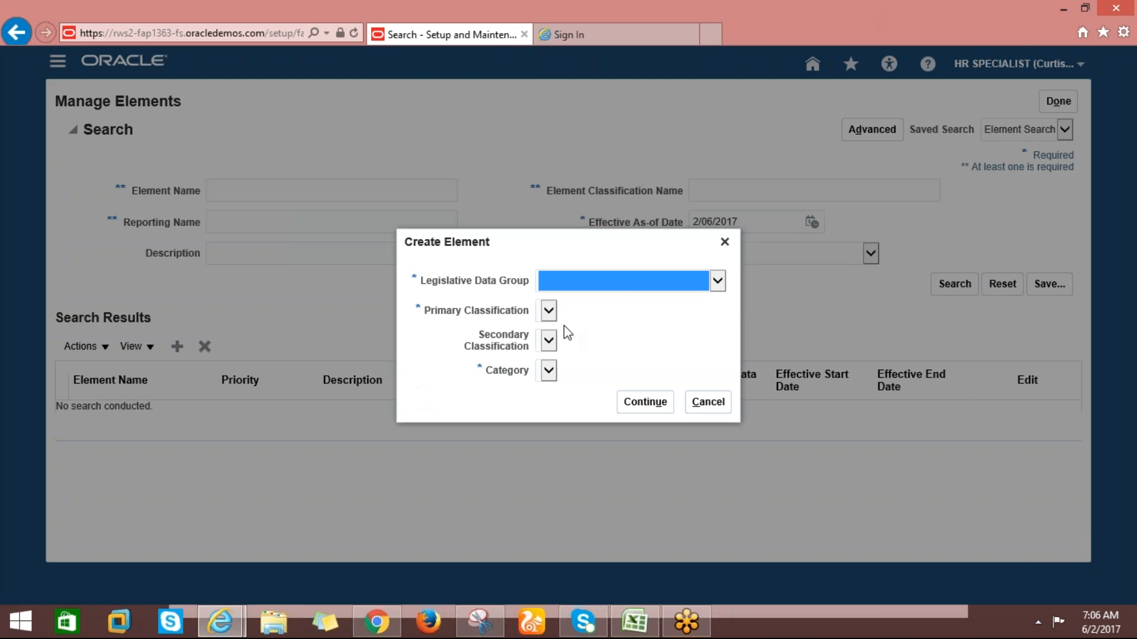
{"action": "left_click", "coordinate": [717, 280]}
{"action": "left_click_drag", "start_coordinate": [723, 319], "coordinate": [731, 498]}
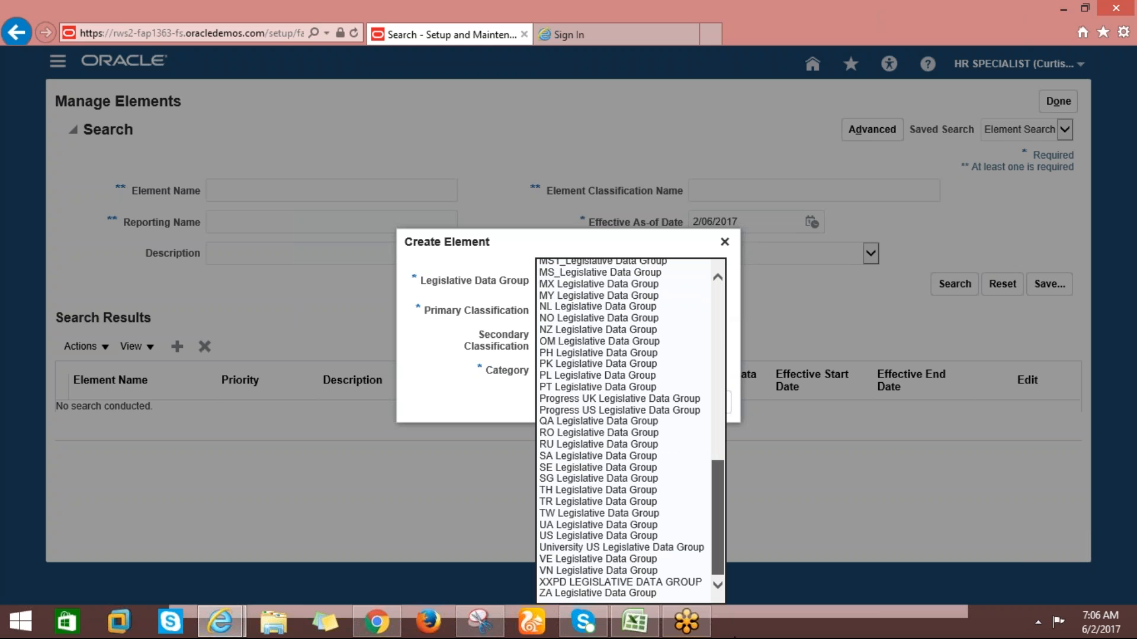
{"action": "left_click", "coordinate": [598, 536]}
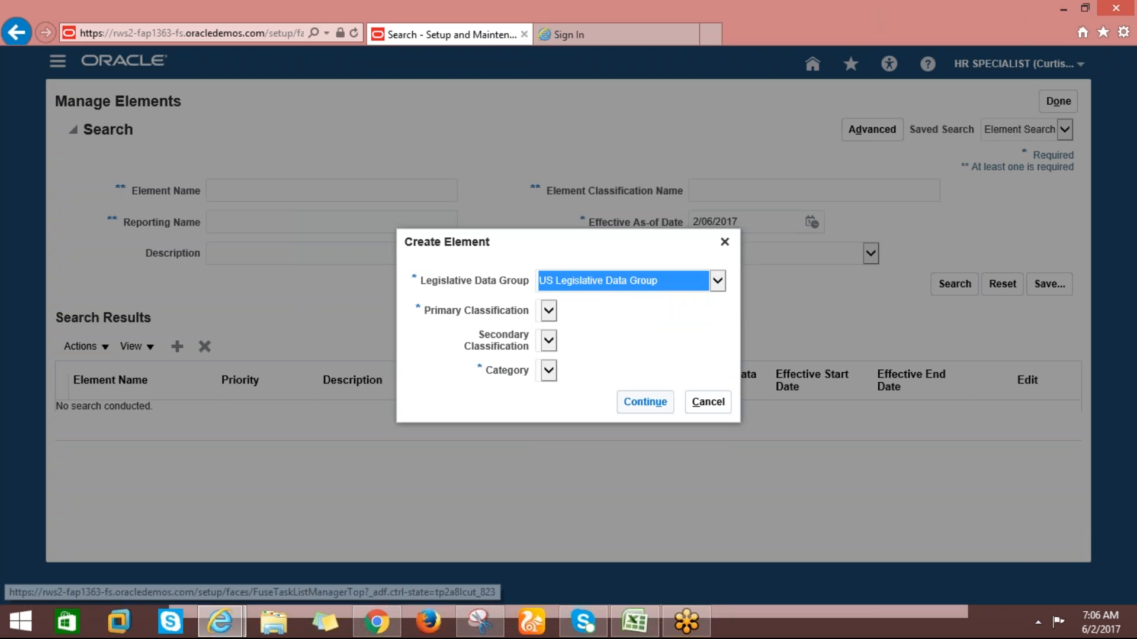
Check the bonus classification in the HCM workbook, and set the new element's primary classification to Supplemental Earnings
{"action": "left_click", "coordinate": [674, 311]}
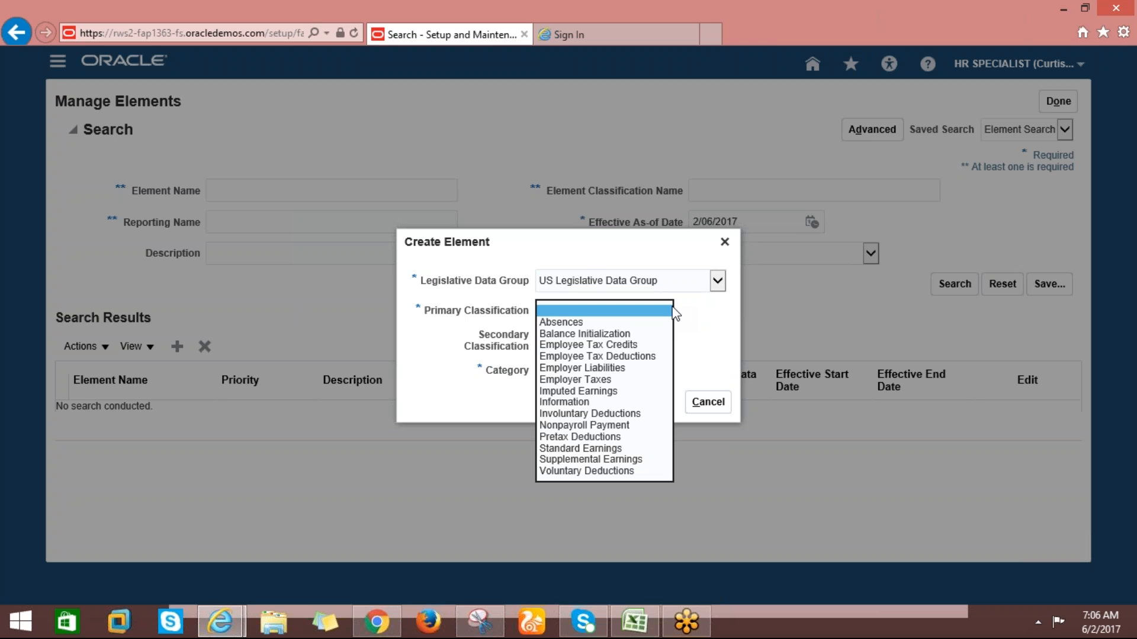
{"action": "key", "text": "alt+Tab"}
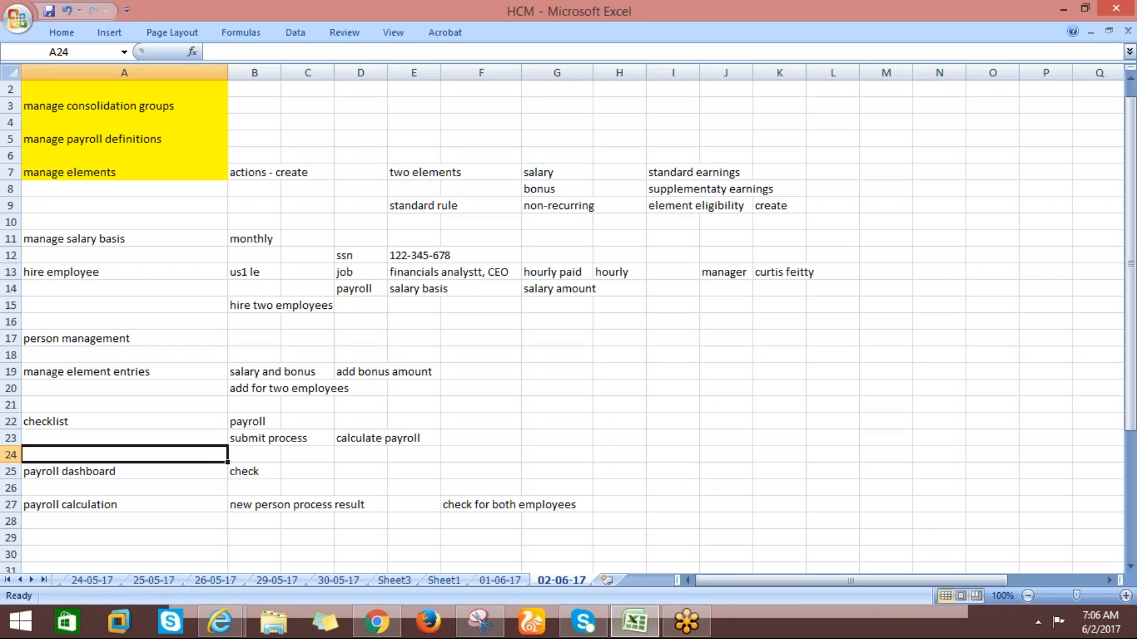
{"action": "left_click", "coordinate": [663, 188]}
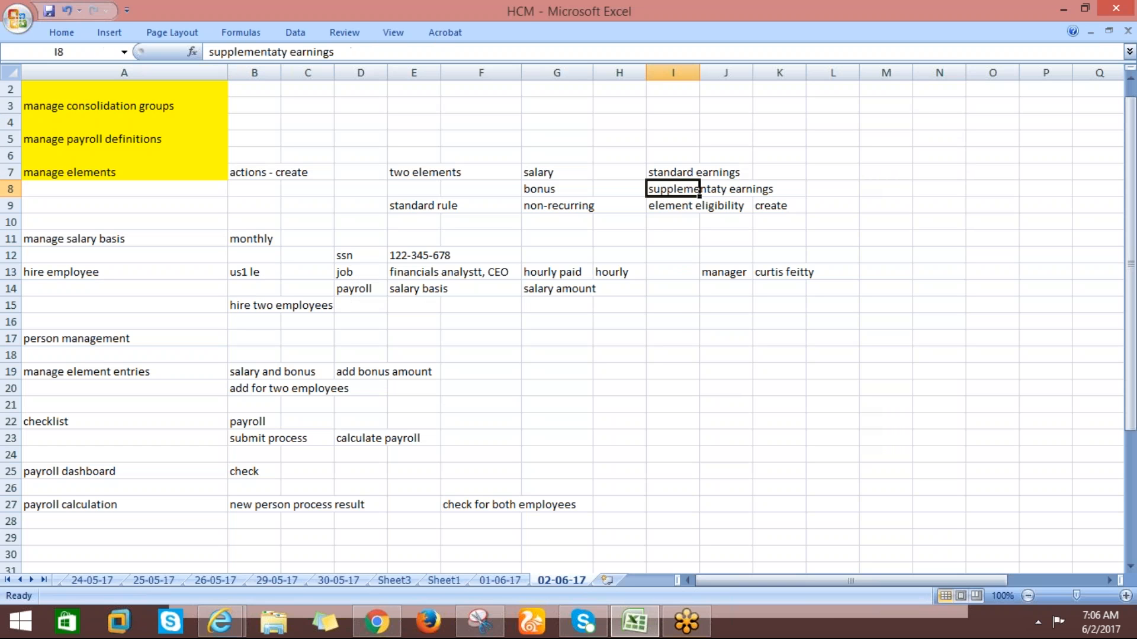
{"action": "key", "text": "alt+Tab"}
{"action": "left_click", "coordinate": [658, 313]}
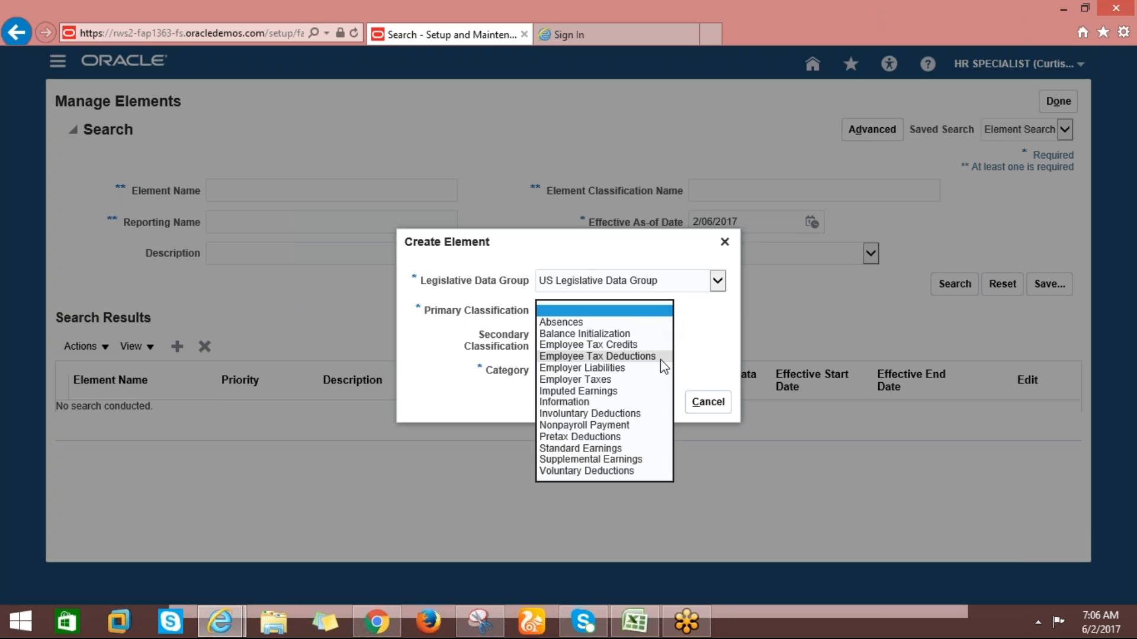
{"action": "left_click", "coordinate": [591, 459]}
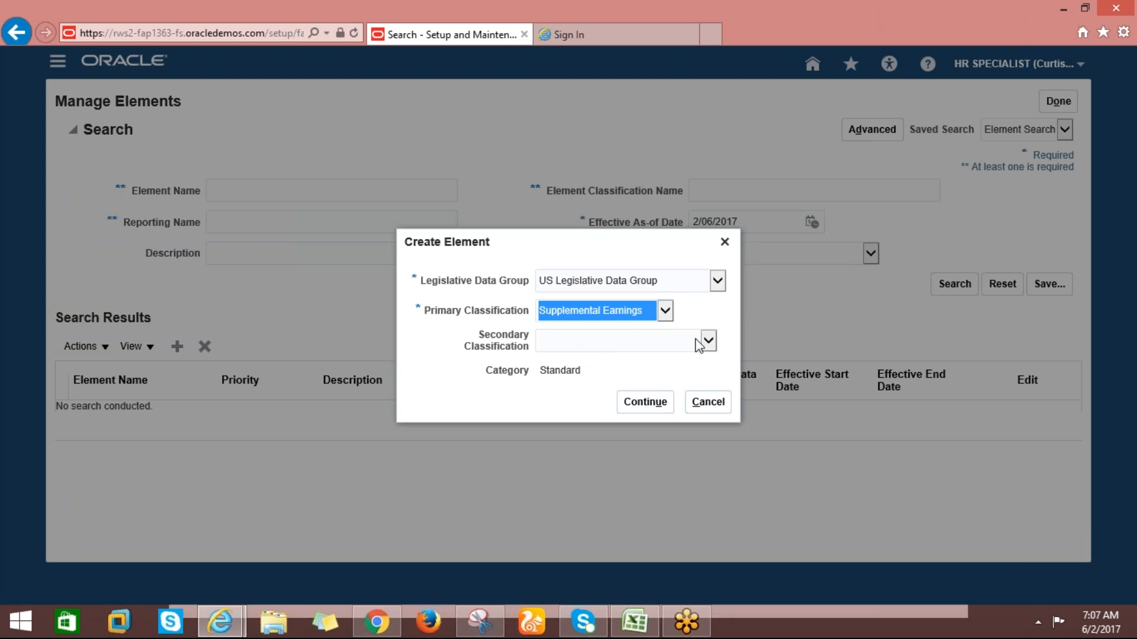
Set the secondary classification to Bonus and continue to the element's basic information
{"action": "left_click", "coordinate": [704, 343]}
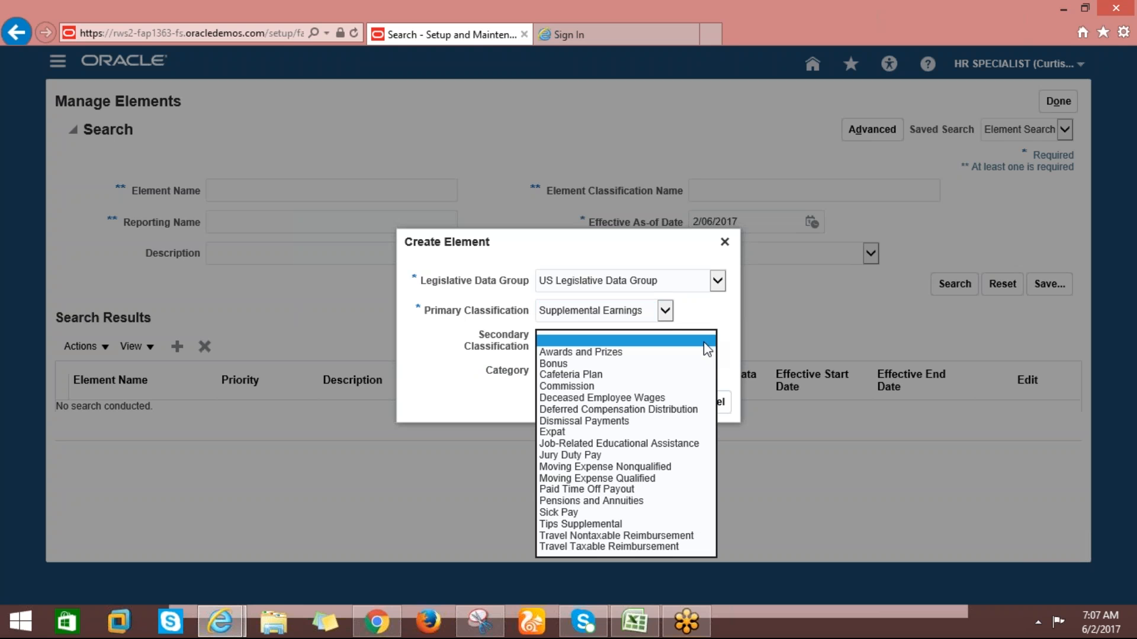
{"action": "left_click", "coordinate": [555, 364]}
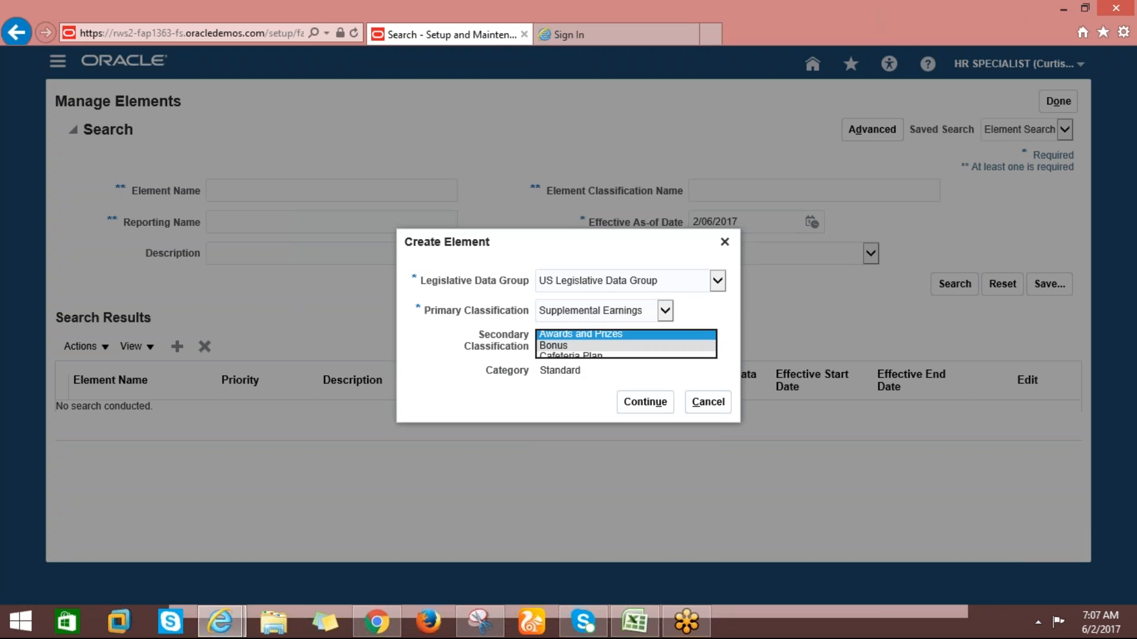
{"action": "left_click", "coordinate": [644, 412]}
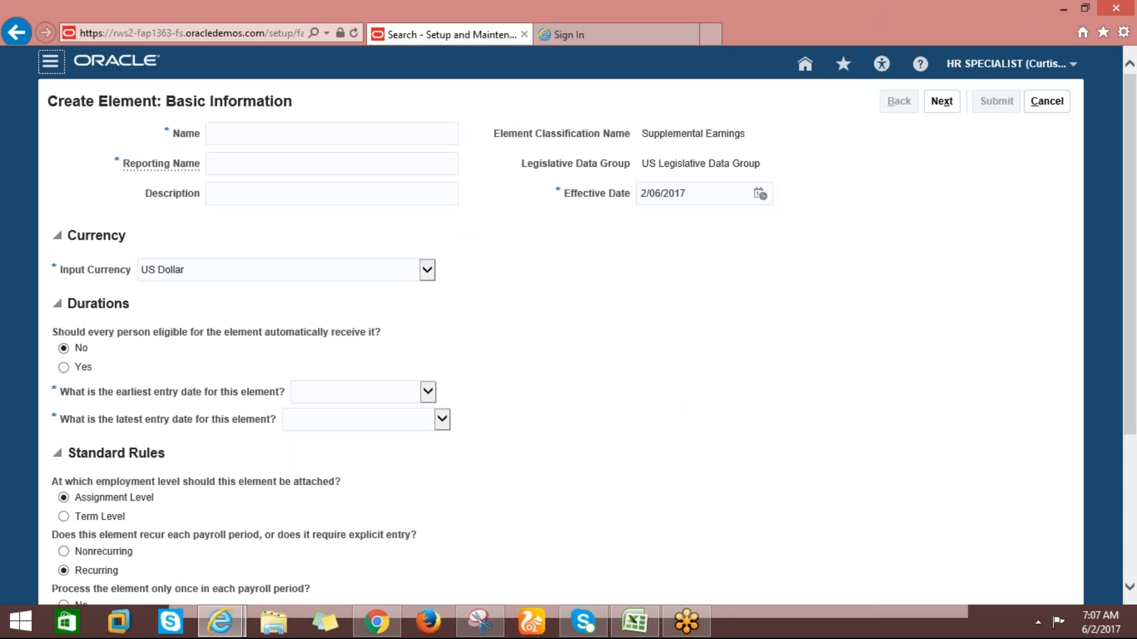
Enter ANL_BONUS_ELEMENT as the element's name, reporting name and description
{"action": "left_click", "coordinate": [291, 138]}
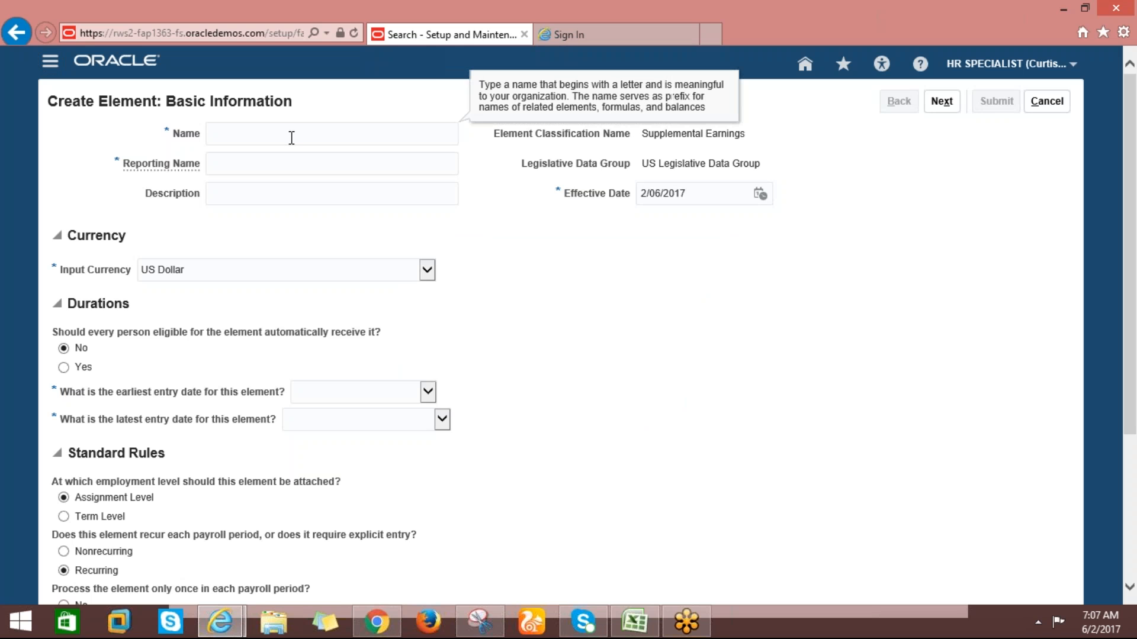
{"action": "type", "text": "ANL_BONUS_ELEMENT"}
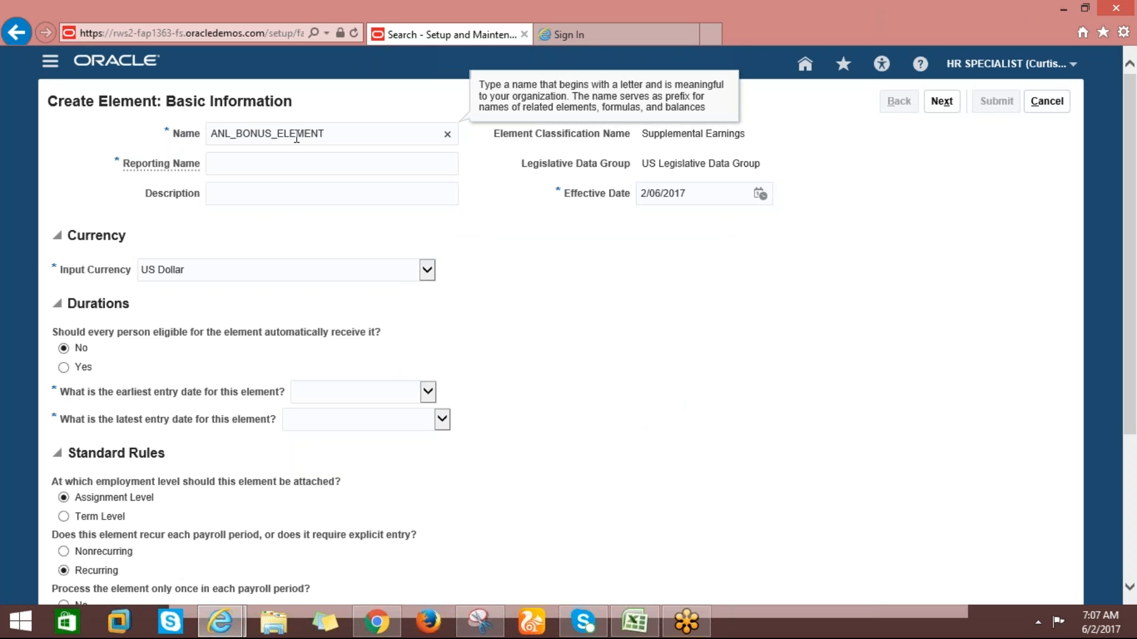
{"action": "double_click", "coordinate": [308, 128]}
{"action": "key", "text": "ctrl+c"}
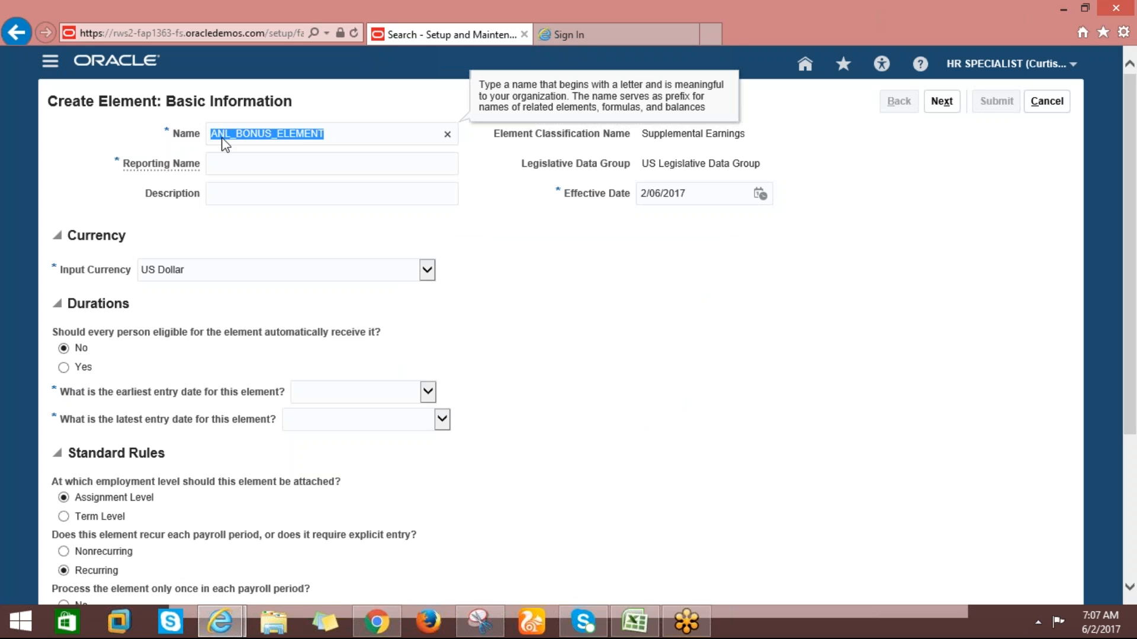
{"action": "left_click", "coordinate": [232, 166]}
{"action": "key", "text": "ctrl+v"}
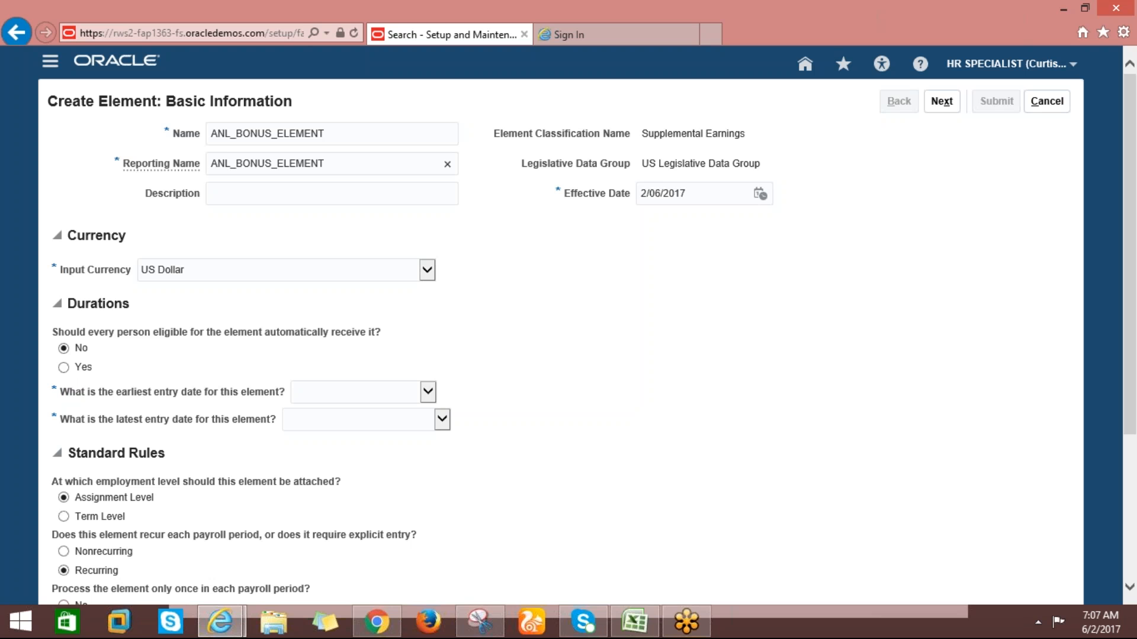
{"action": "left_click", "coordinate": [256, 197]}
{"action": "key", "text": "ctrl+v"}
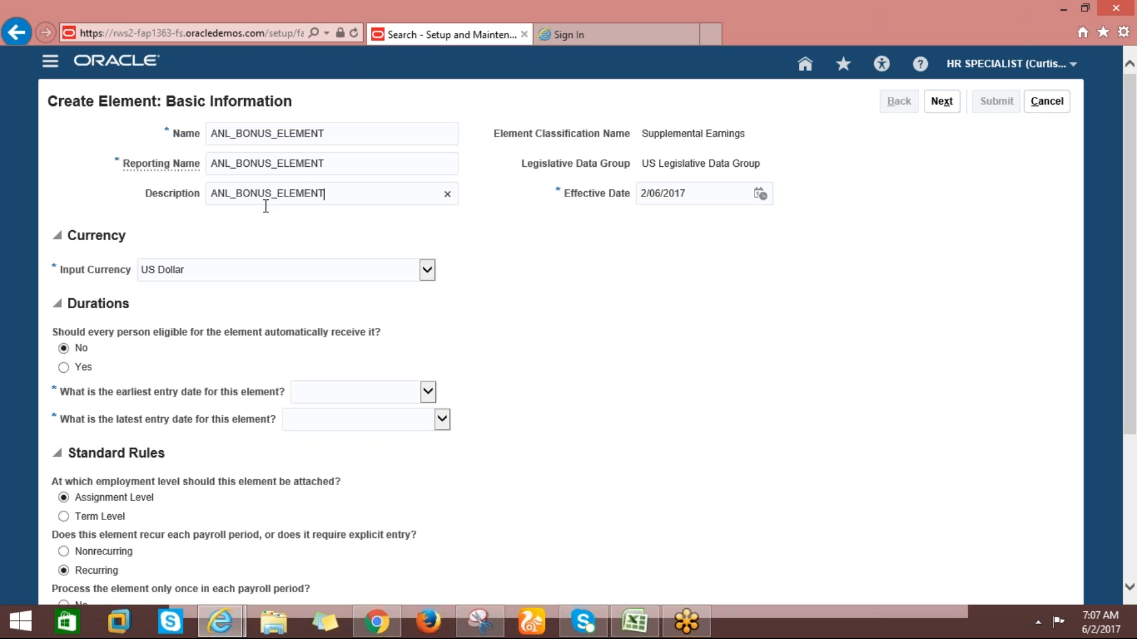
Set the earliest entry date to First Standard Earning Date and the latest entry date to Last Standard Earning Date
{"action": "left_click", "coordinate": [428, 394]}
{"action": "left_click", "coordinate": [396, 405]}
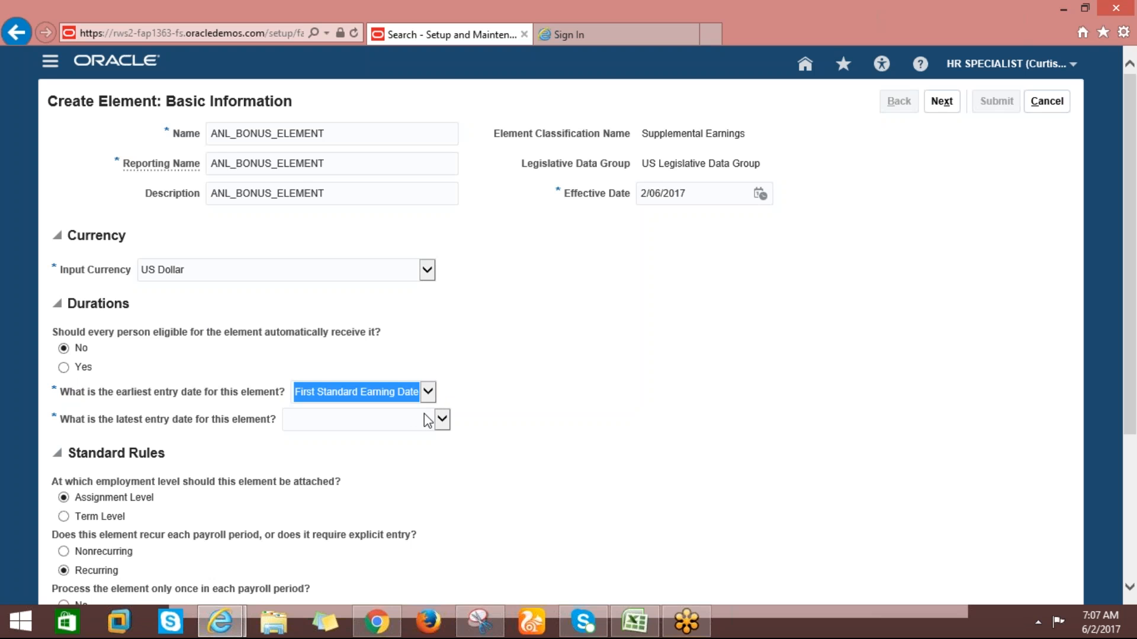
{"action": "left_click", "coordinate": [442, 419]}
{"action": "left_click", "coordinate": [383, 448]}
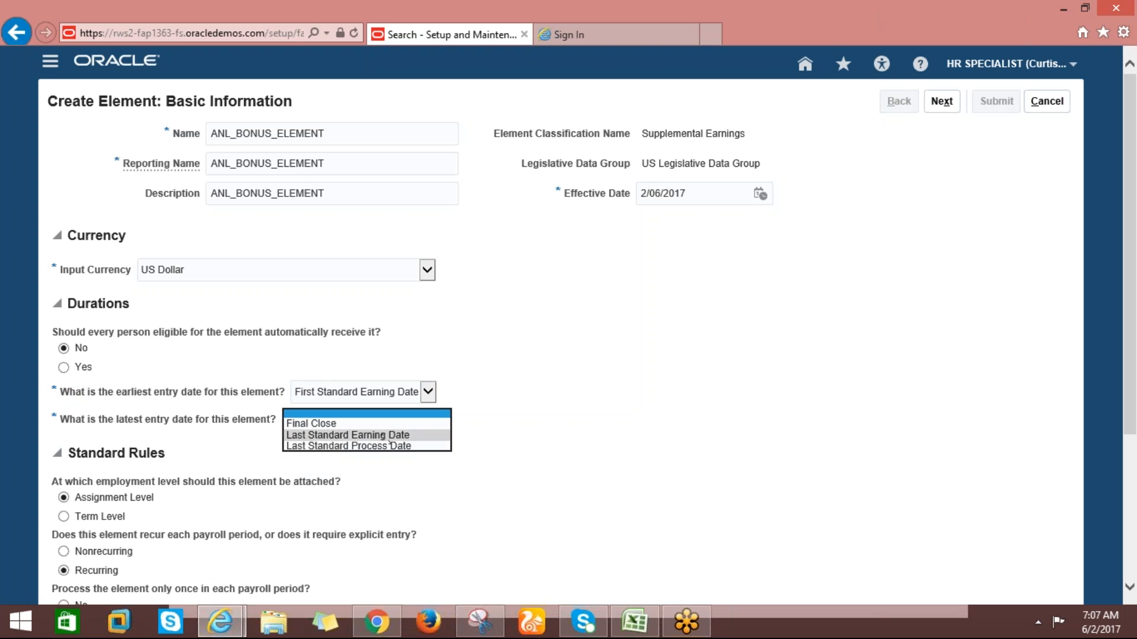
Make the bonus element nonrecurring in the standard rules, and review the remaining basic information
{"action": "scroll", "coordinate": [627, 286], "scroll_direction": "down", "scroll_amount": 3}
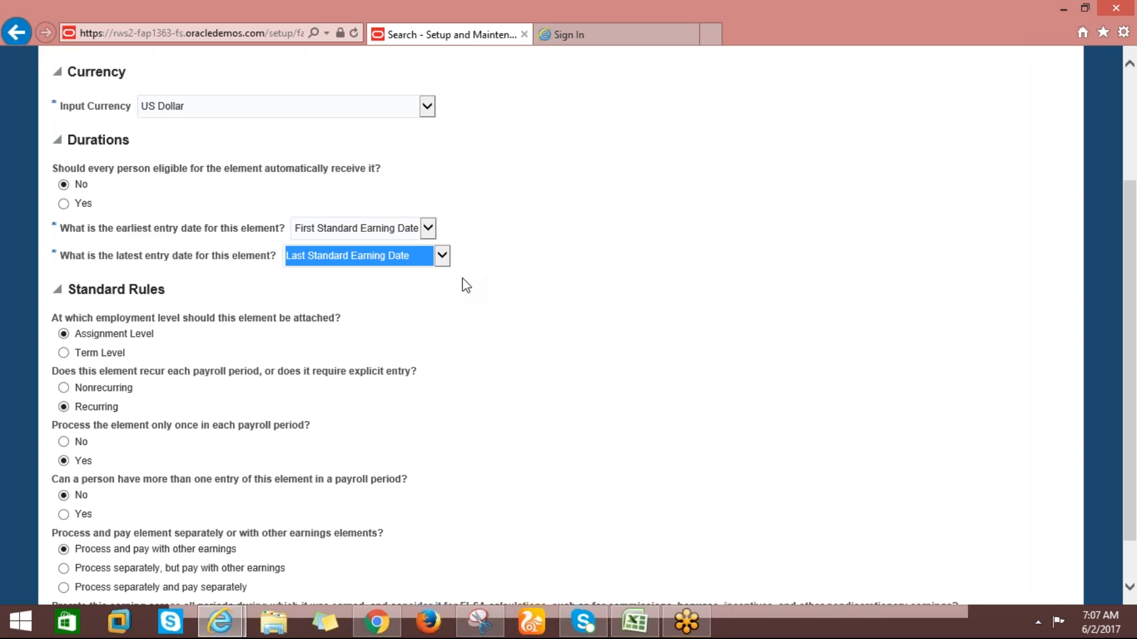
{"action": "left_click", "coordinate": [63, 389]}
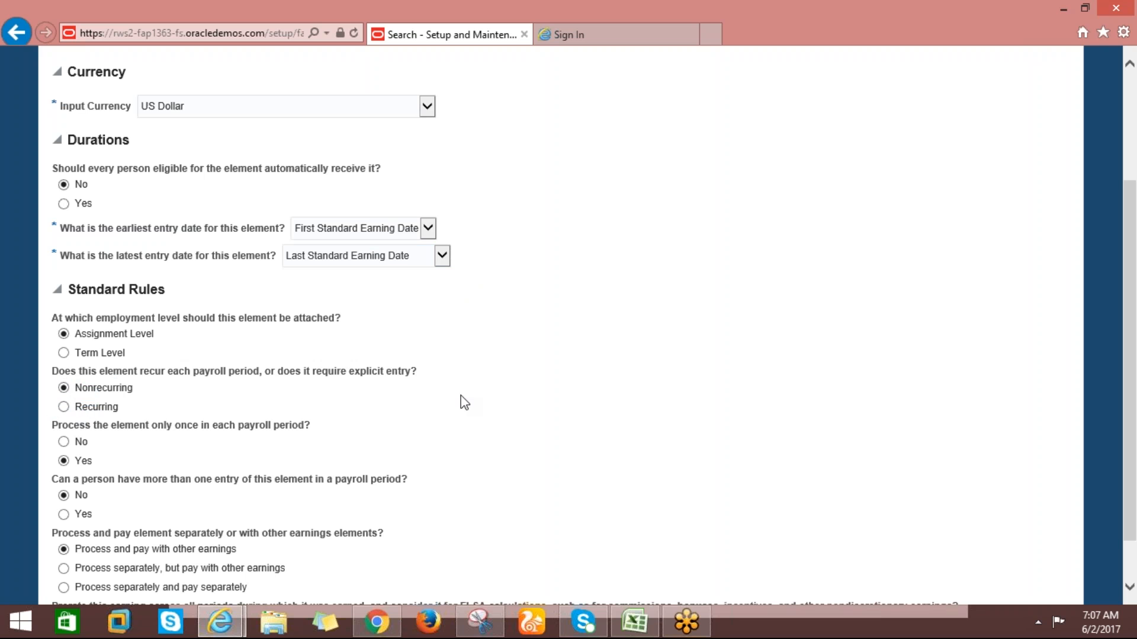
{"action": "scroll", "coordinate": [1133, 484], "scroll_direction": "down", "scroll_amount": 1}
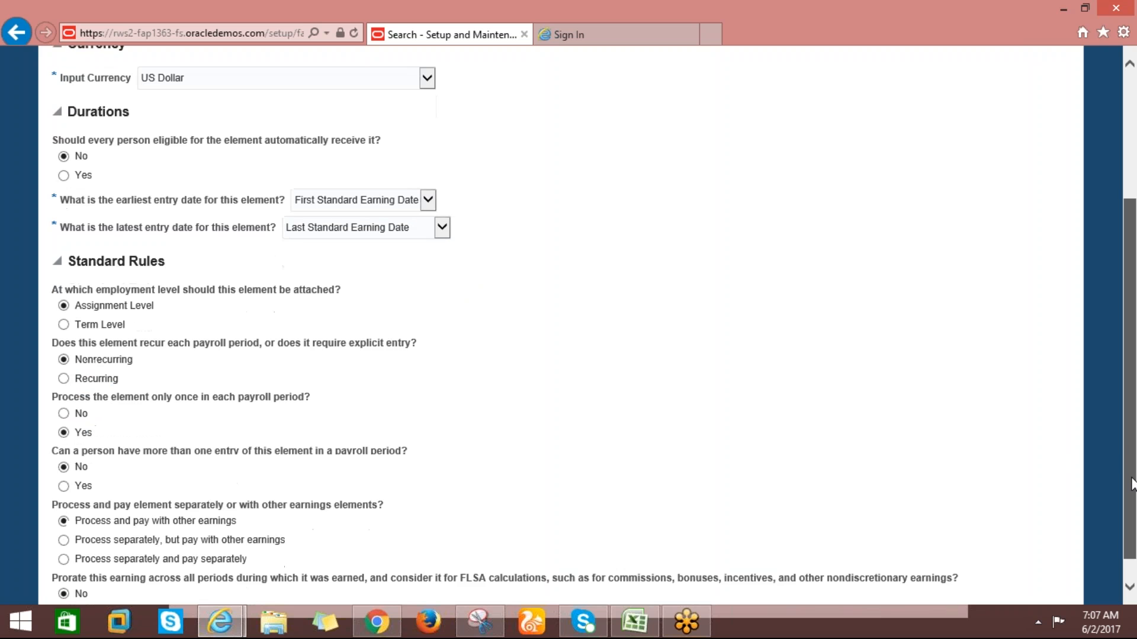
{"action": "left_click_drag", "start_coordinate": [1133, 484], "coordinate": [1125, 378]}
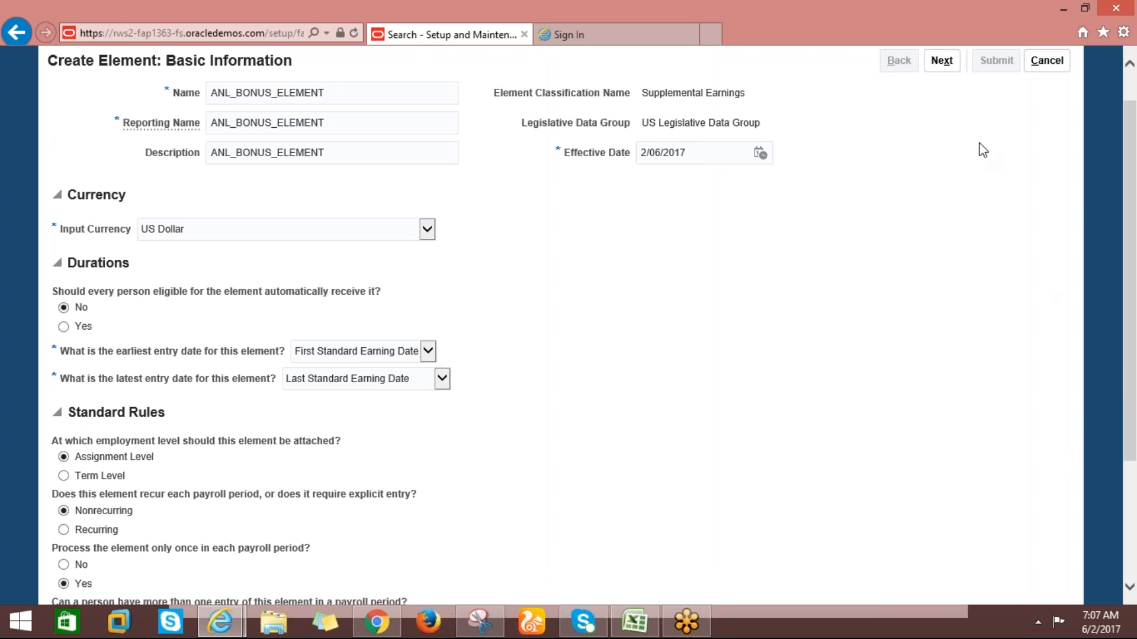
Keep the default additional details for the bonus element, and submit it from the review page
{"action": "left_click", "coordinate": [945, 66]}
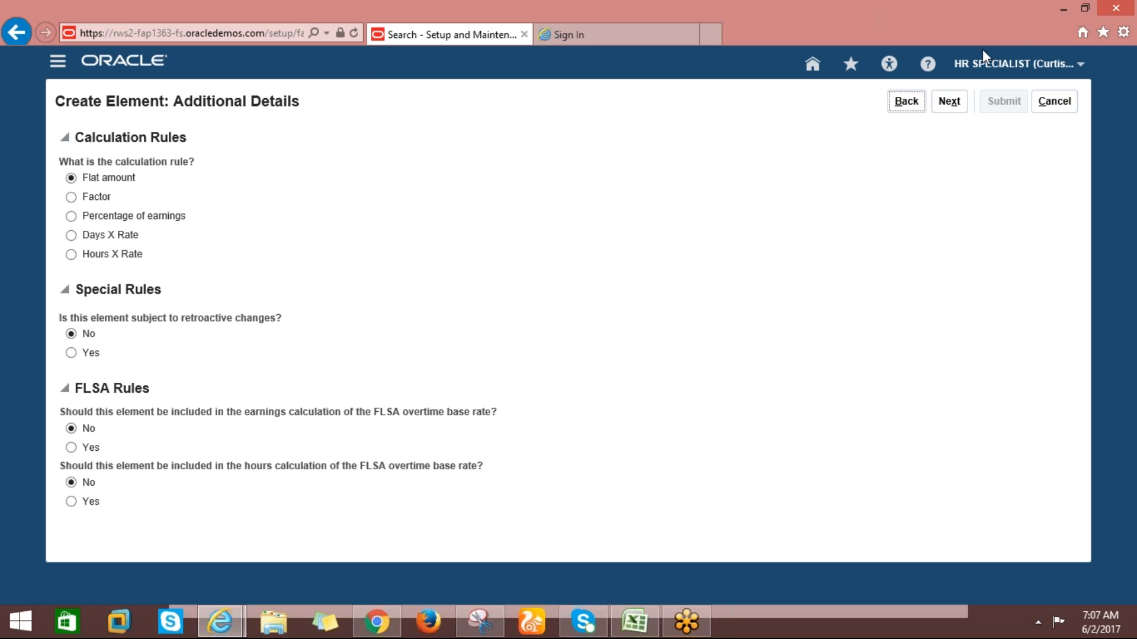
{"action": "left_click", "coordinate": [945, 107]}
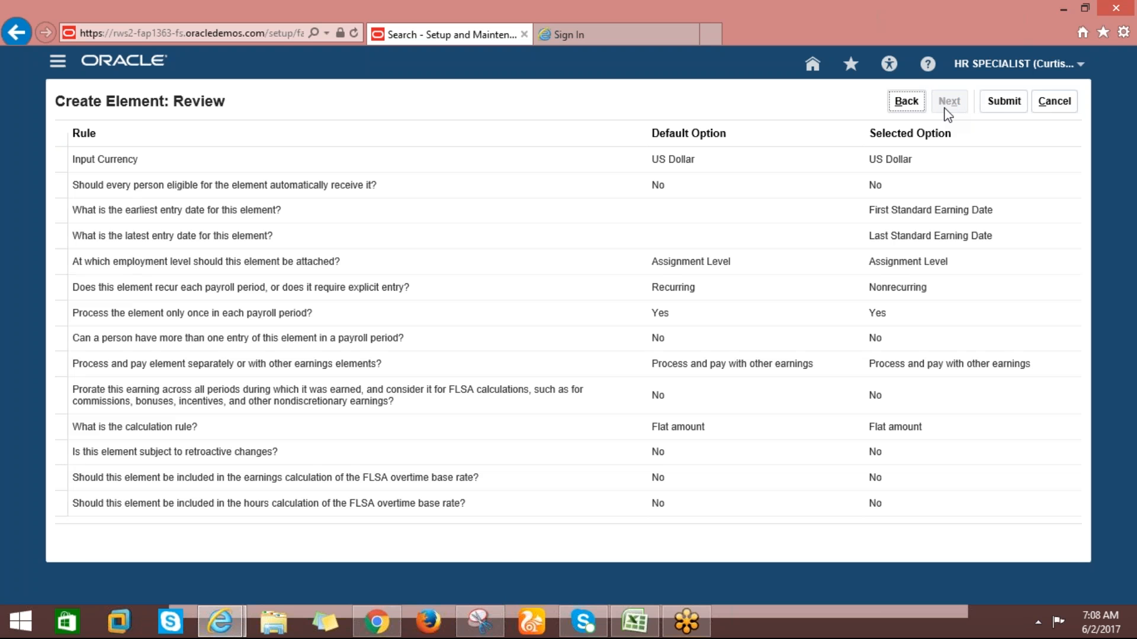
{"action": "left_click", "coordinate": [1001, 106]}
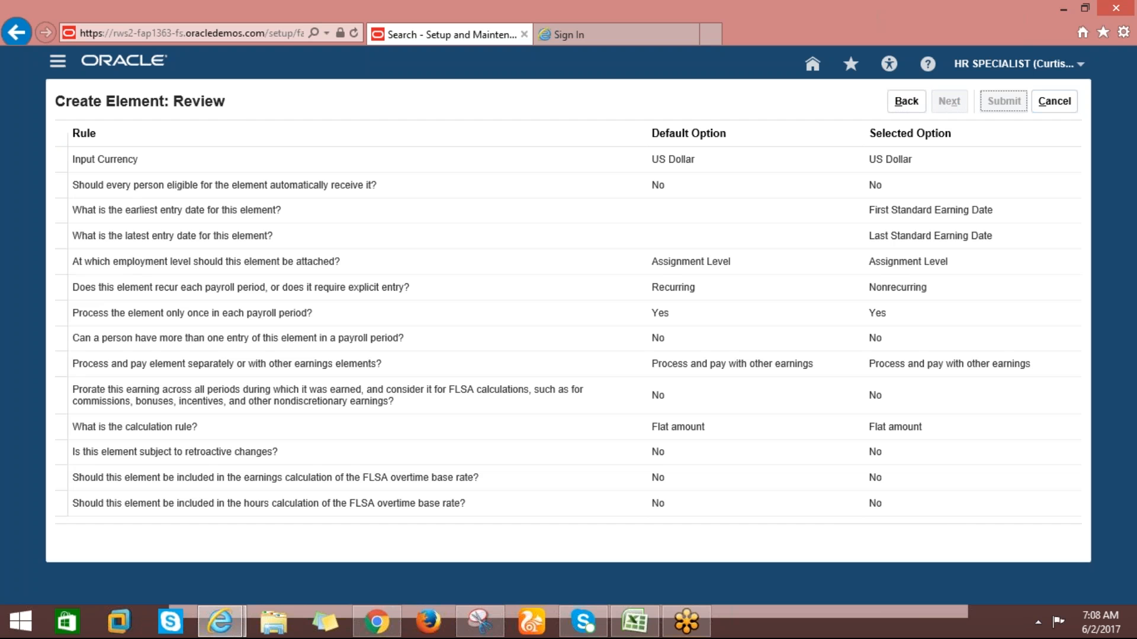
{"action": "key", "text": "alt+Tab"}
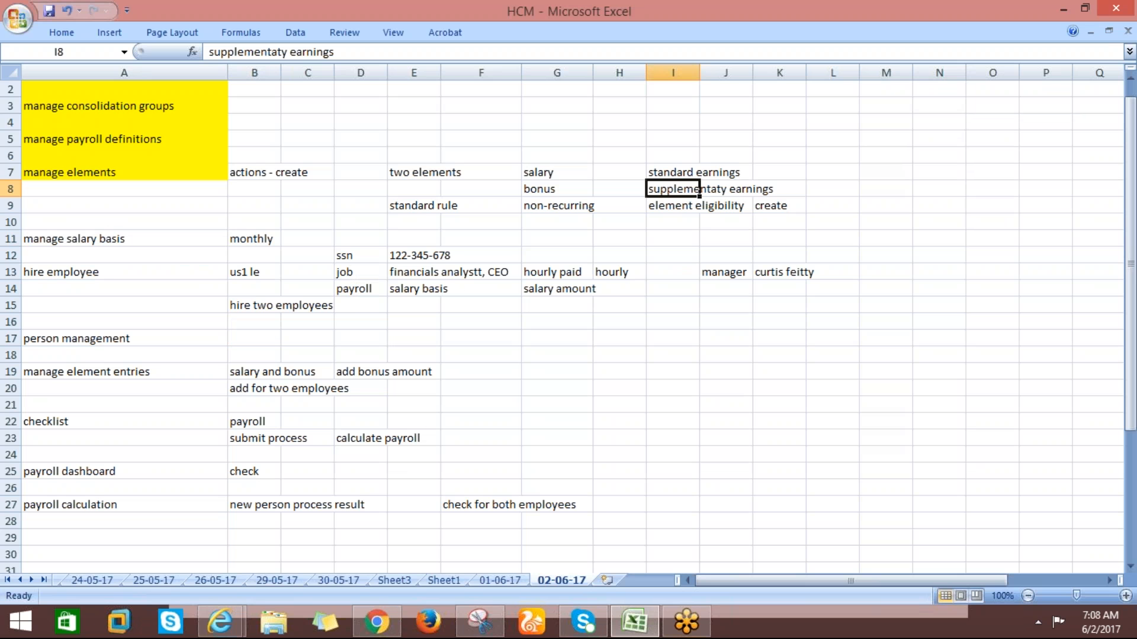
{"action": "key", "text": "alt+Tab"}
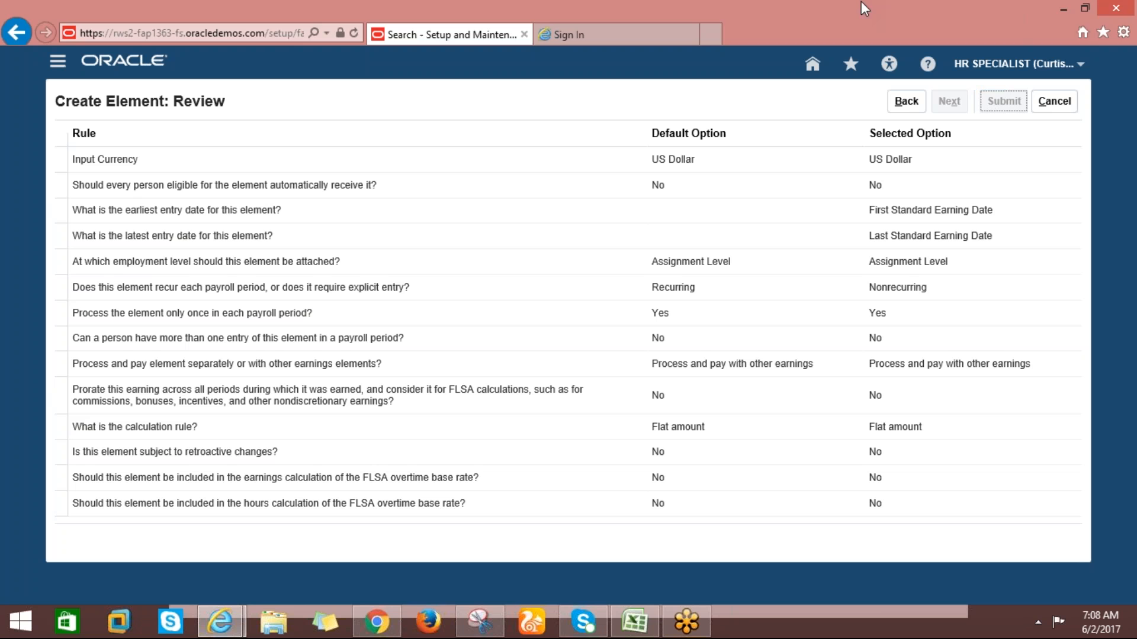
{"action": "left_click", "coordinate": [875, 21]}
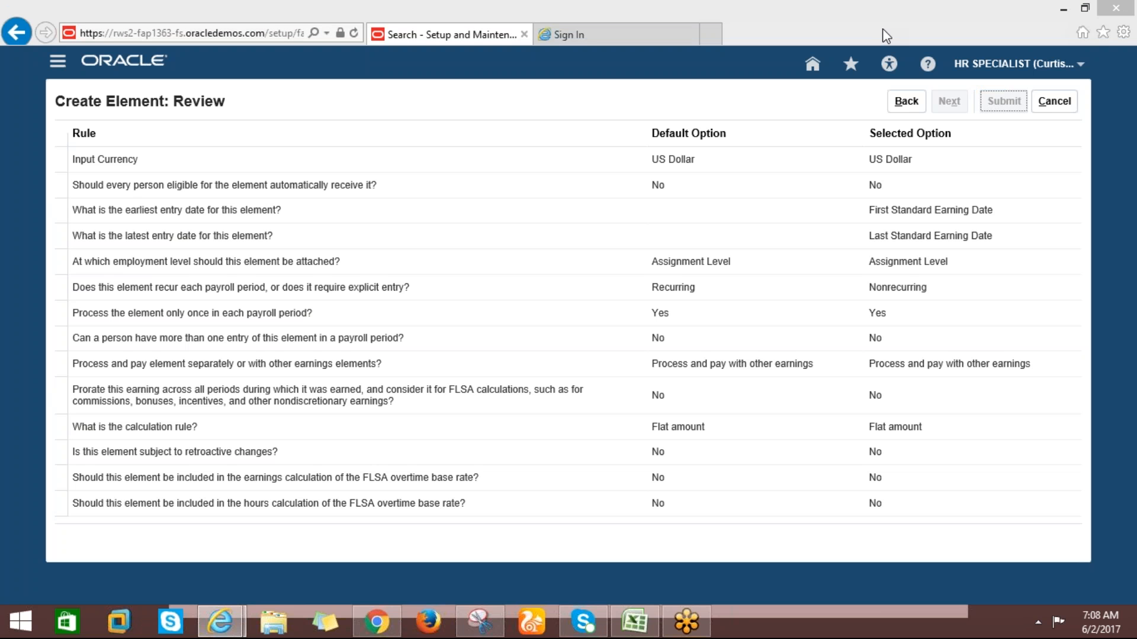
{"action": "left_click", "coordinate": [1113, 35]}
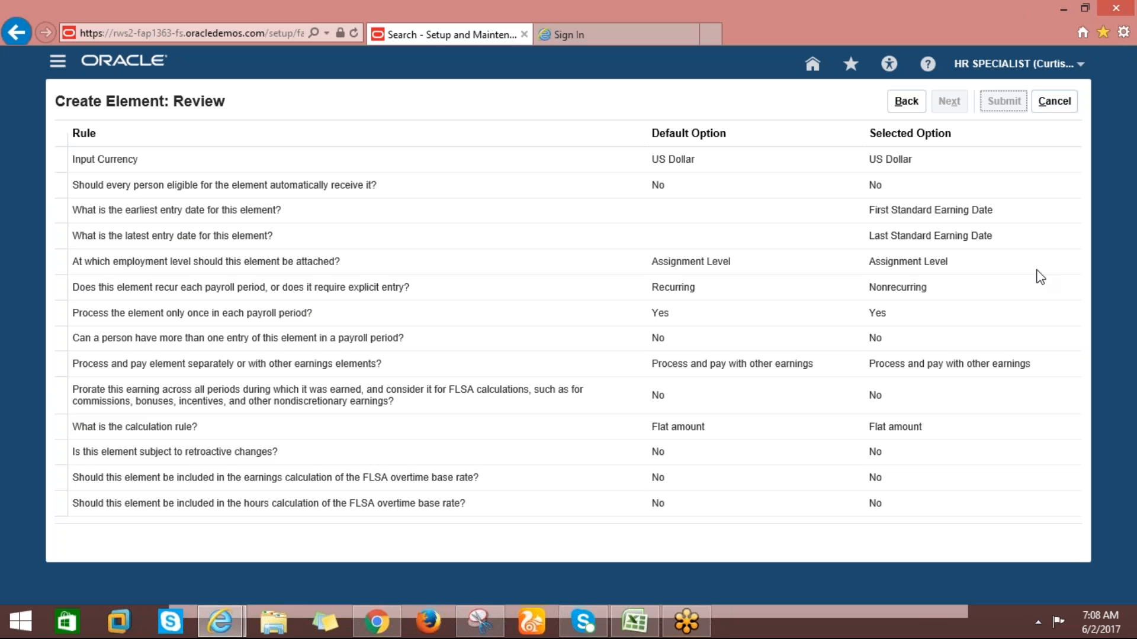
{"action": "right_click", "coordinate": [884, 633]}
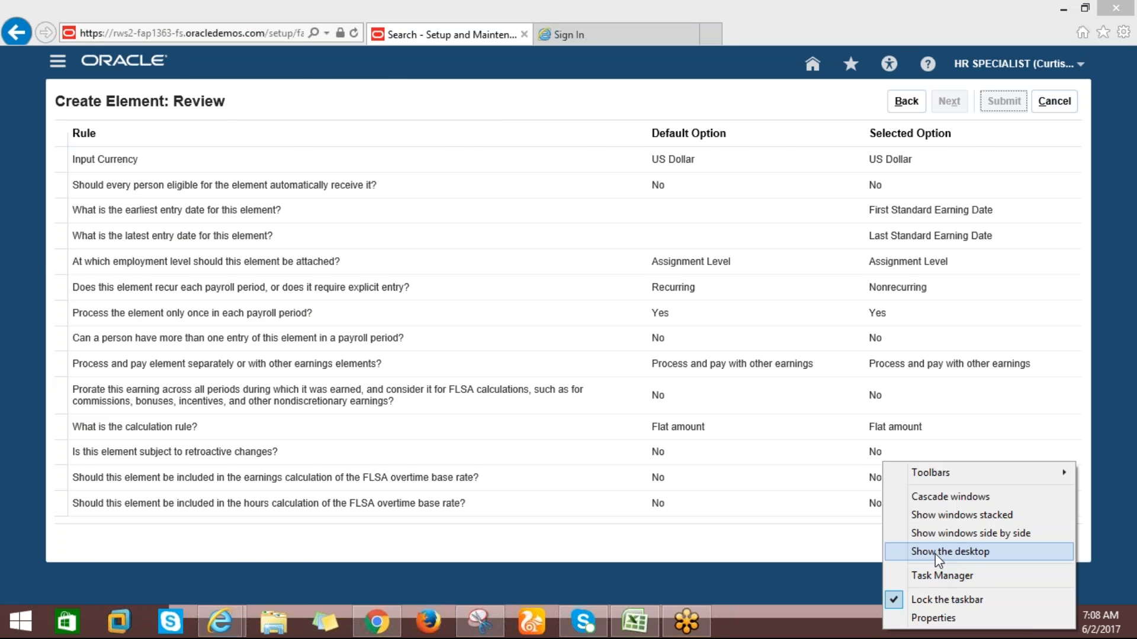
{"action": "left_click", "coordinate": [936, 553]}
{"action": "right_click", "coordinate": [628, 338]}
{"action": "left_click", "coordinate": [638, 371]}
{"action": "left_click", "coordinate": [377, 622]}
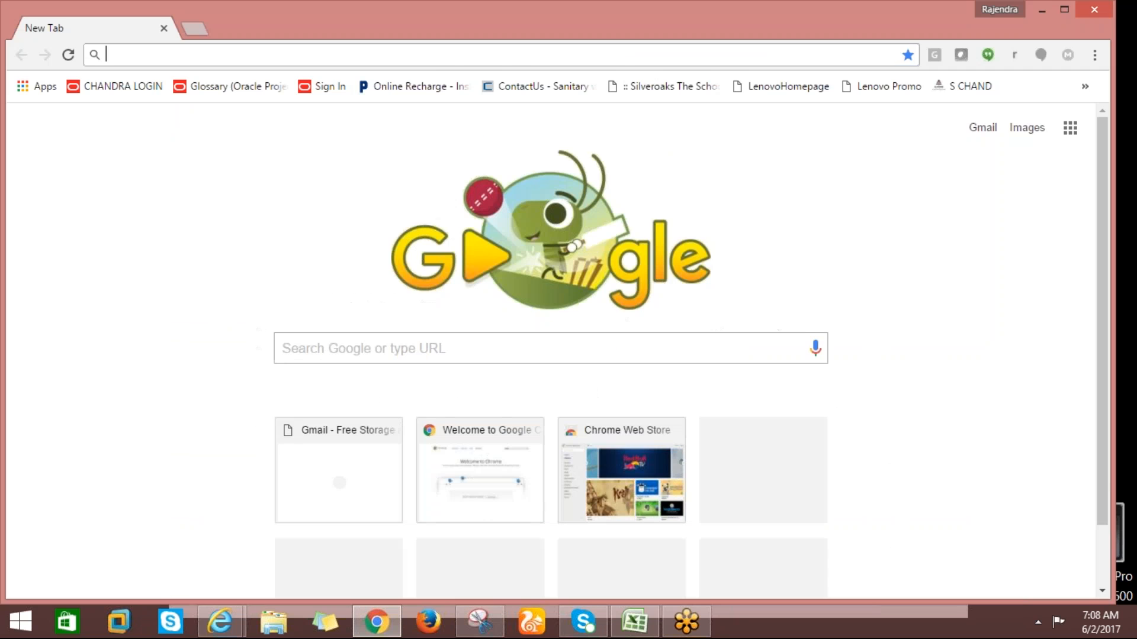
{"action": "left_click", "coordinate": [368, 630]}
{"action": "left_click", "coordinate": [368, 631]}
{"action": "key", "text": "alt+Tab"}
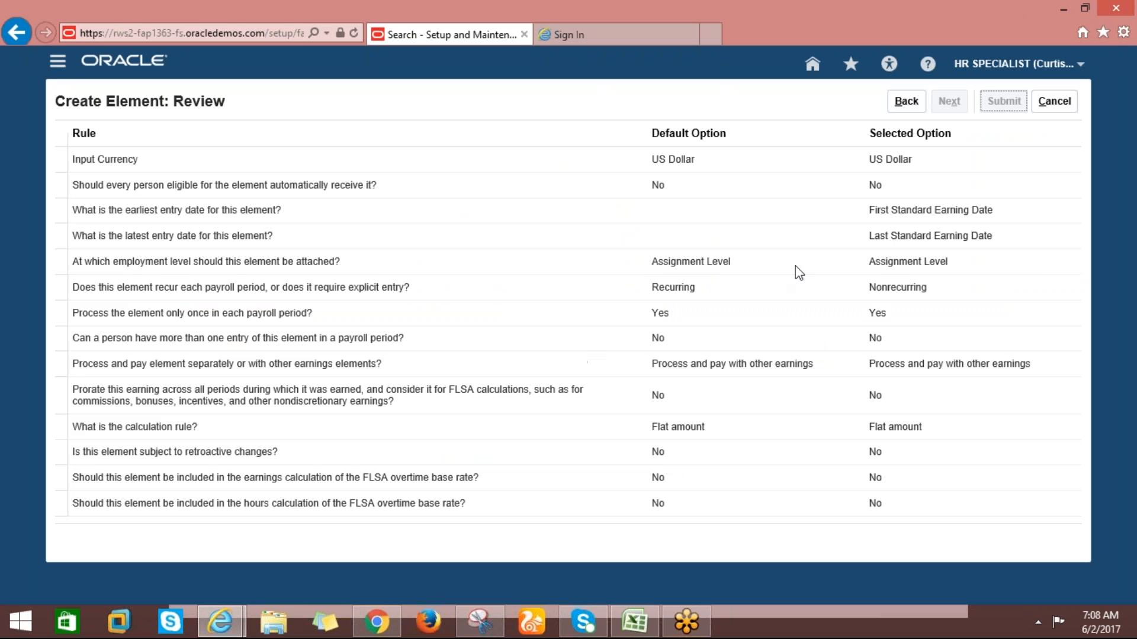
{"action": "left_click", "coordinate": [999, 110]}
{"action": "left_click", "coordinate": [634, 621]}
{"action": "left_click", "coordinate": [616, 417]}
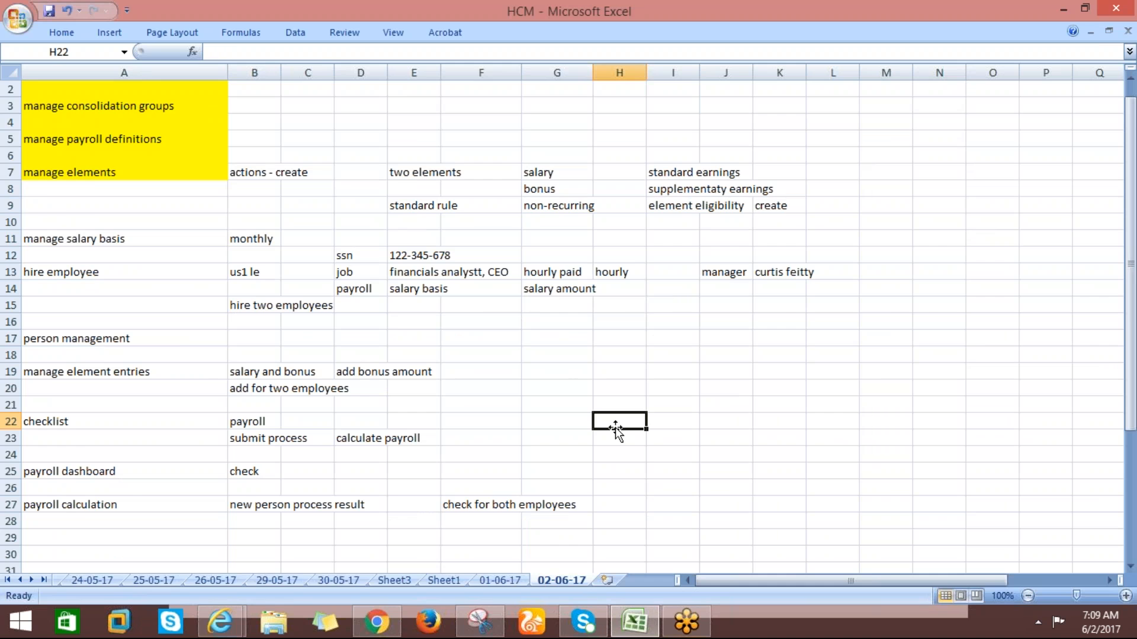
{"action": "key", "text": "alt+Tab"}
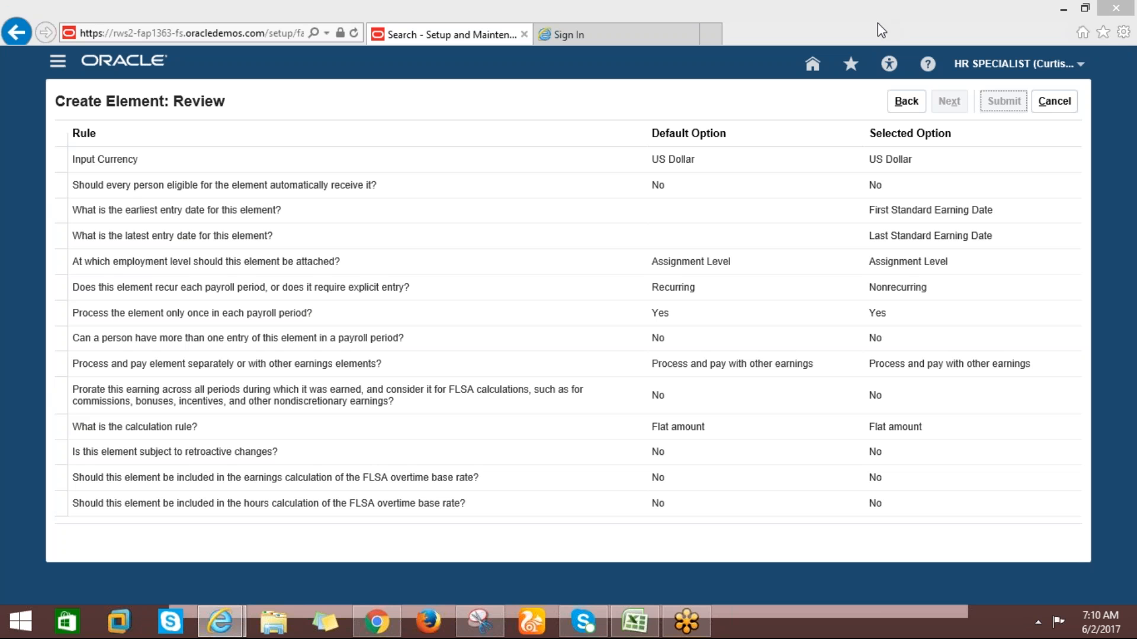
{"action": "left_click", "coordinate": [998, 121]}
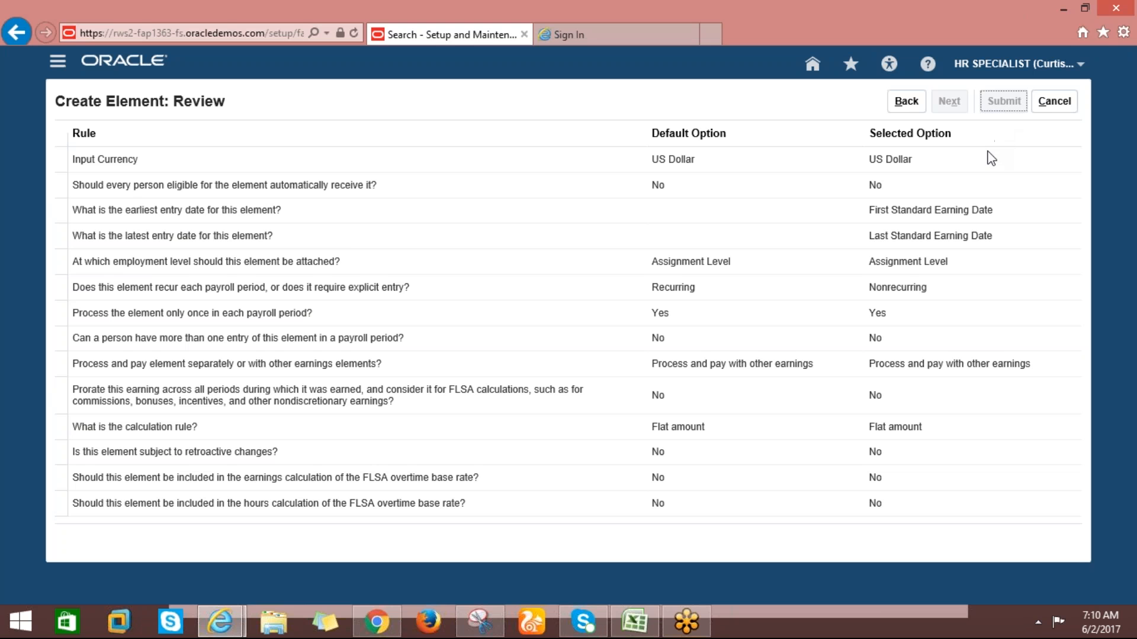
{"action": "key", "text": "alt+Tab"}
{"action": "key", "text": "alt+Tab"}
{"action": "key", "text": "alt+Tab"}
{"action": "key", "text": "alt+Tab"}
{"action": "key", "text": "alt+Tab"}
{"action": "key", "text": "alt+Tab"}
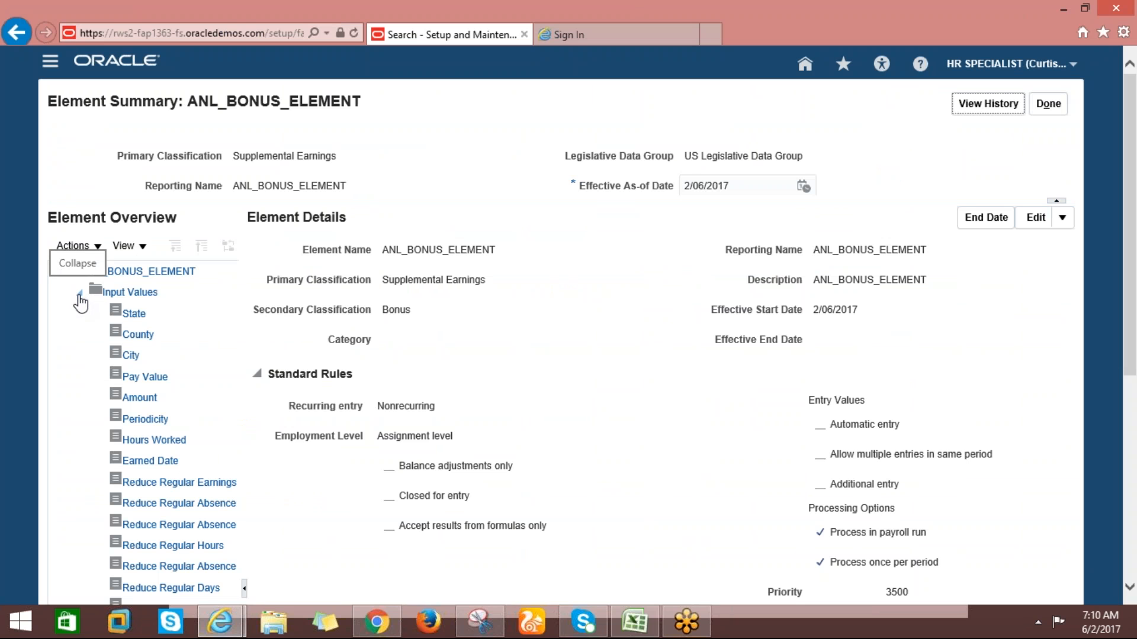
Collapse the input values of ANL_BONUS_ELEMENT, and start creating an element eligibility record for it
{"action": "left_click", "coordinate": [139, 314]}
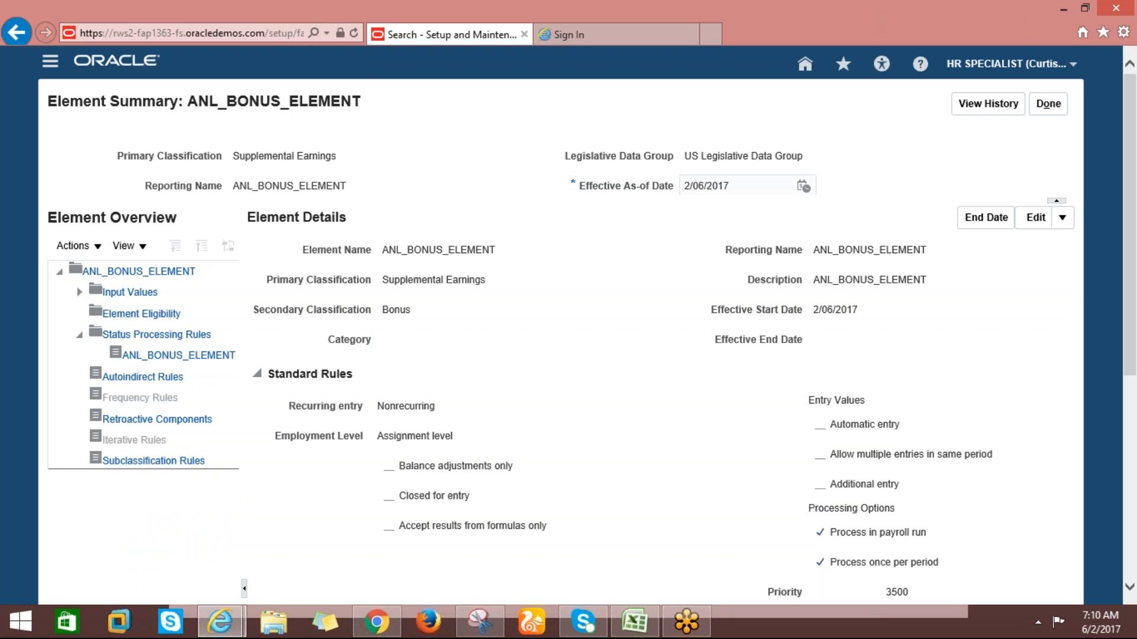
{"action": "left_click", "coordinate": [106, 315]}
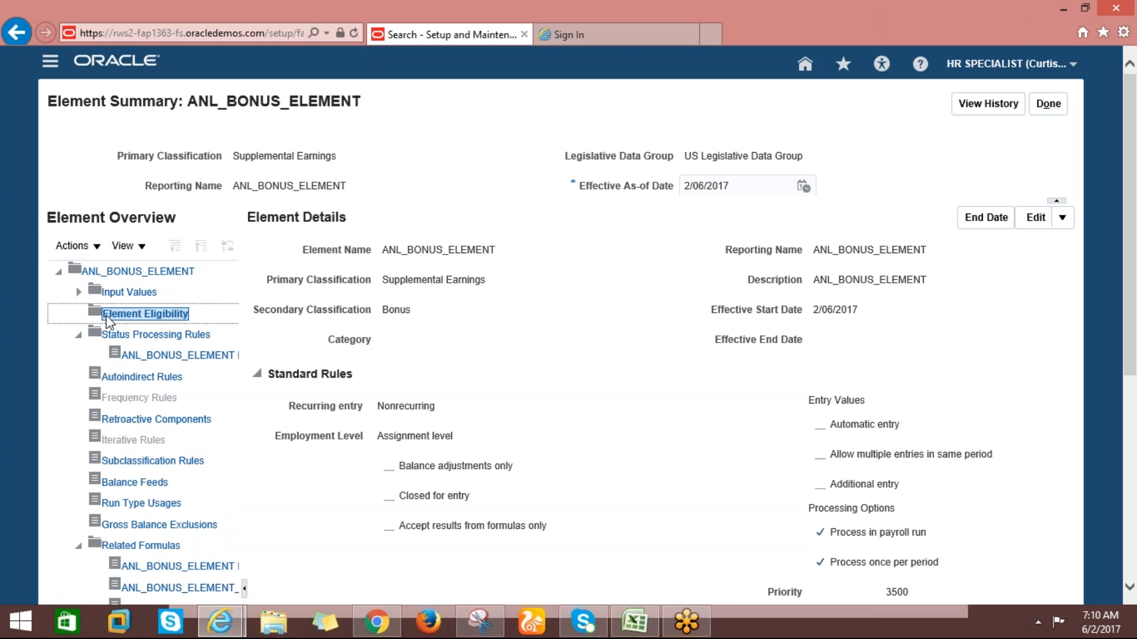
{"action": "left_click", "coordinate": [95, 247]}
{"action": "left_click", "coordinate": [92, 270]}
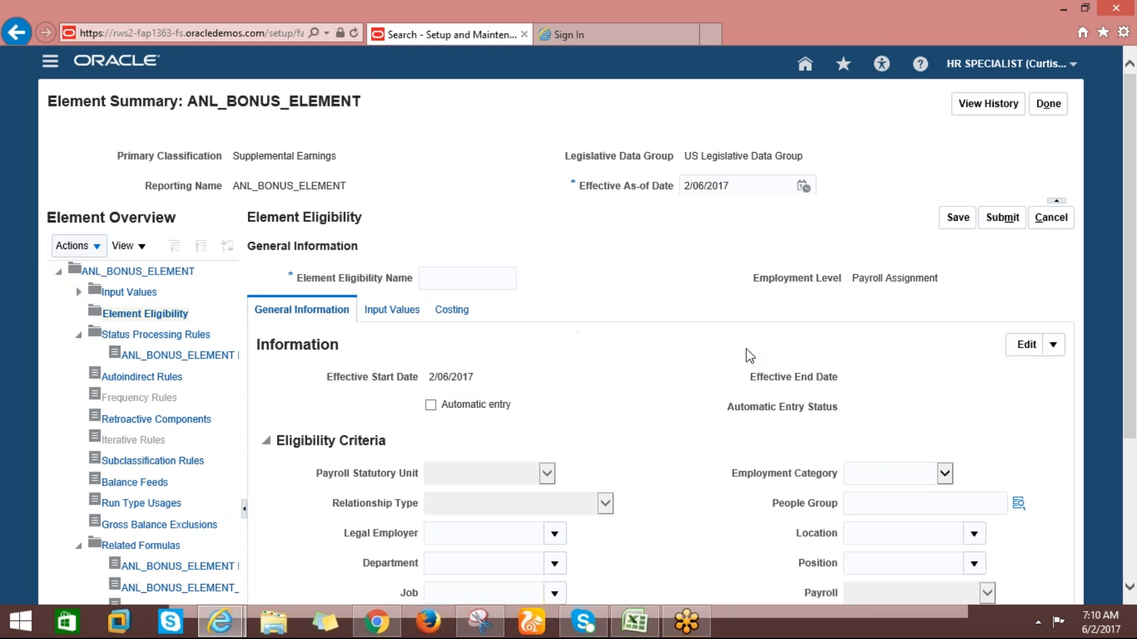
Enter ANL_BONUS_ELEMENT as the element eligibility name
{"action": "mouse_move", "coordinate": [1128, 374]}
{"action": "left_mouse_down"}
{"action": "mouse_move", "coordinate": [1135, 521]}
{"action": "mouse_move", "coordinate": [1130, 388]}
{"action": "left_mouse_up"}
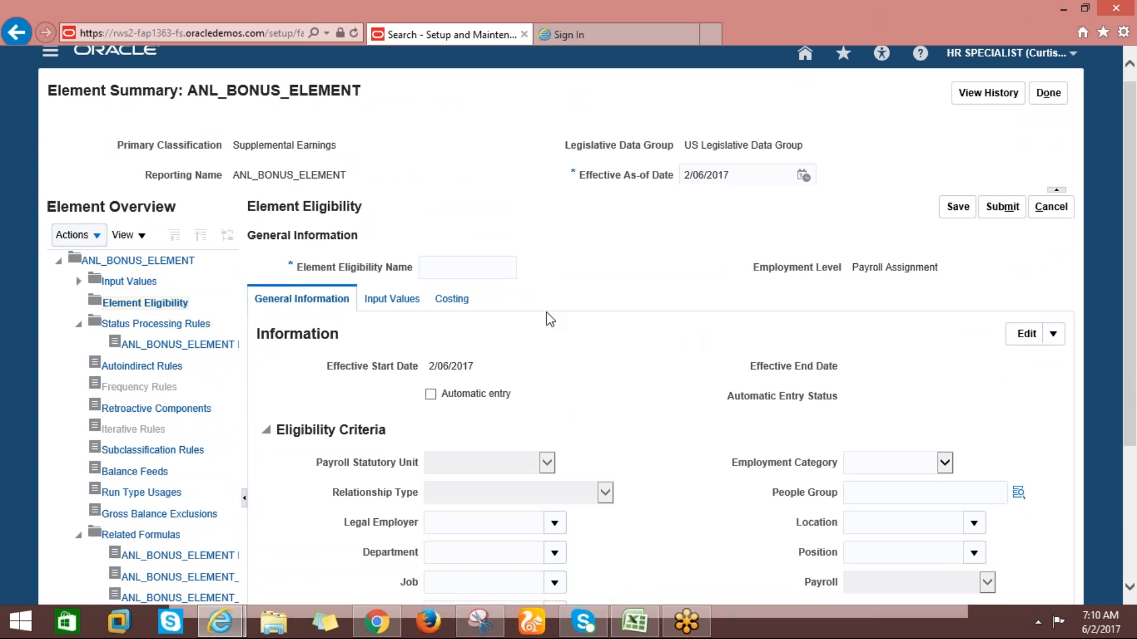
{"action": "left_click", "coordinate": [457, 272]}
{"action": "type", "text": "ANL"}
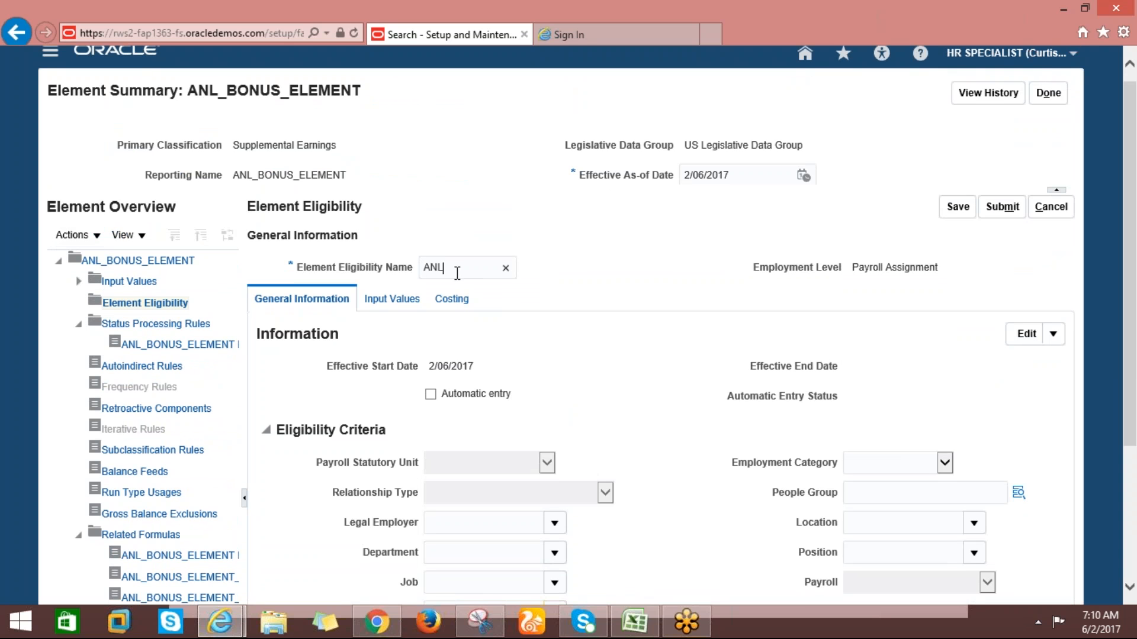
{"action": "type", "text": "_BONSU"}
{"action": "key", "text": "BackSpace"}
{"action": "key", "text": "BackSpace"}
{"action": "key", "text": "BackSpace"}
{"action": "type", "text": "NUS_ELEMENT"}
Save and submit the element eligibility record, and leave the bonus element's summary
{"action": "left_click", "coordinate": [956, 214]}
{"action": "left_click", "coordinate": [958, 218]}
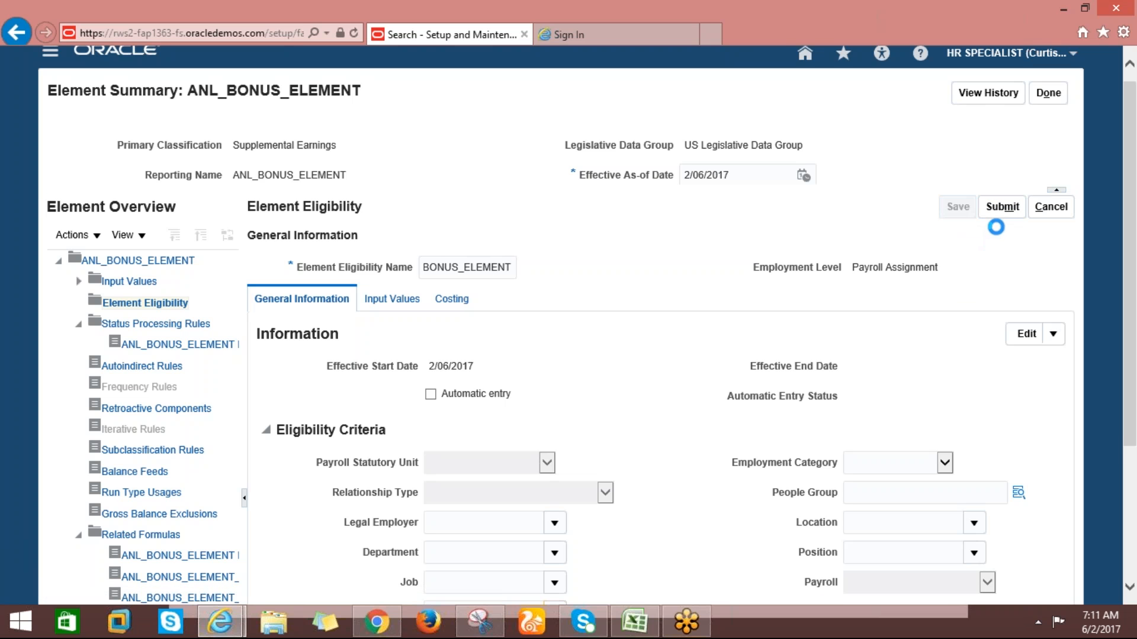
{"action": "left_click", "coordinate": [1001, 209]}
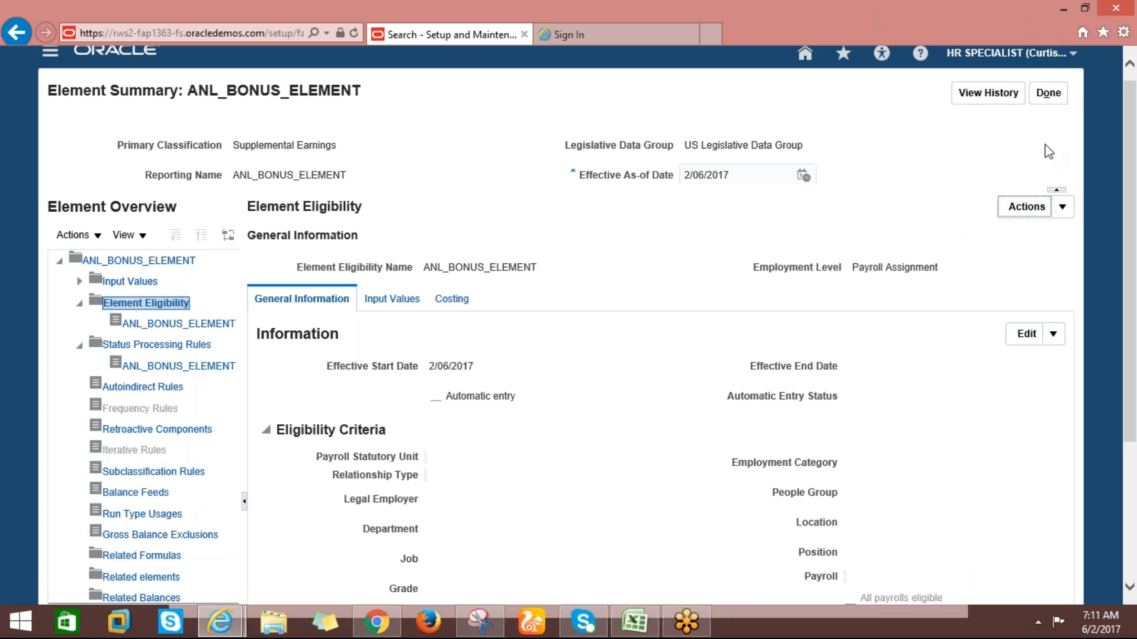
{"action": "left_click", "coordinate": [1046, 95]}
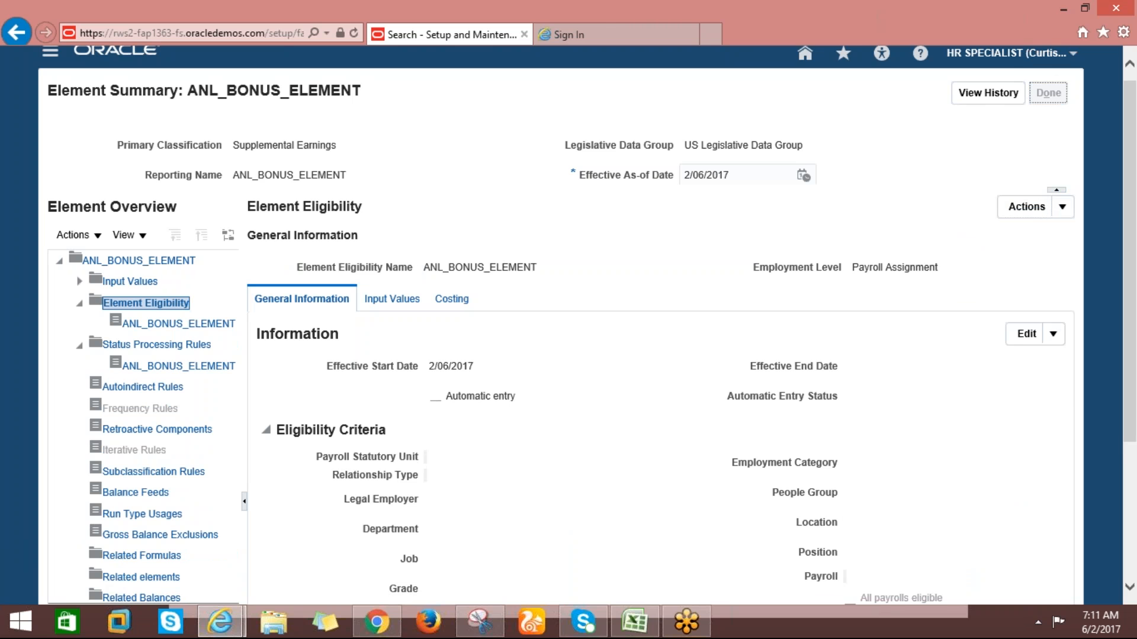
Review the remaining tasks in the HCM workbook in Excel, focusing on manage salary basis and hire employee
{"action": "key", "text": "alt+Tab"}
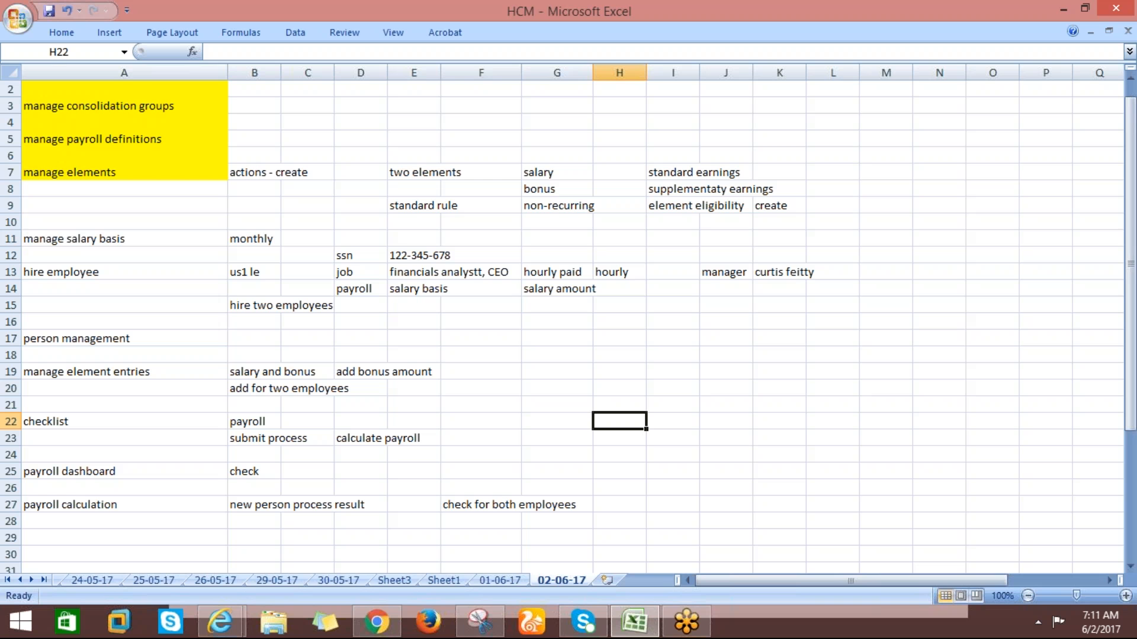
{"action": "left_click", "coordinate": [67, 237]}
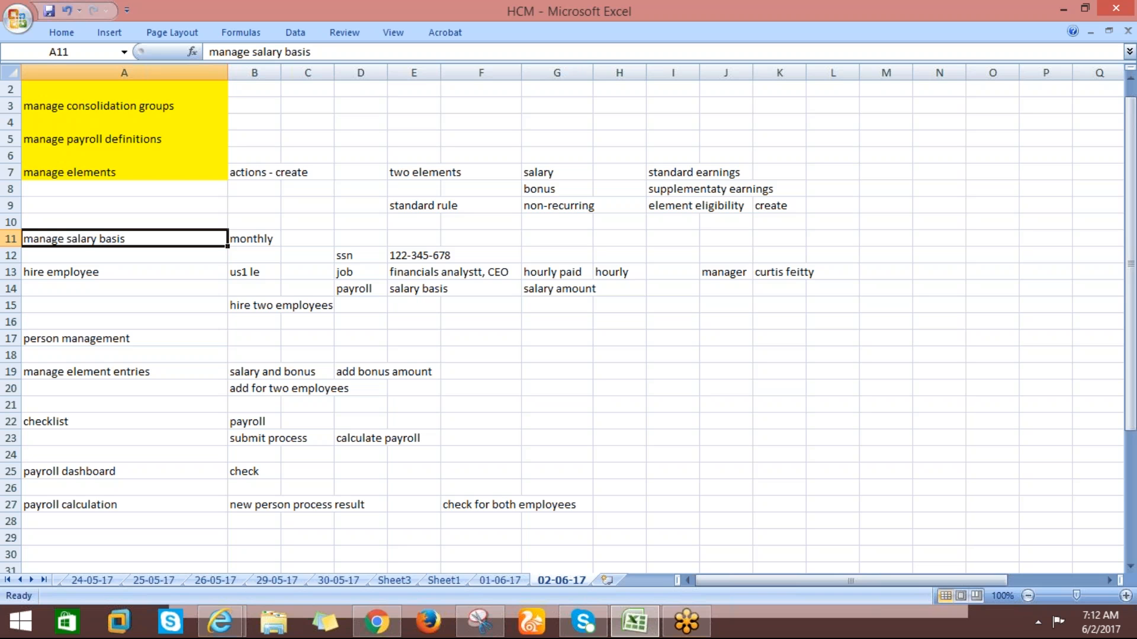
{"action": "left_click", "coordinate": [73, 274]}
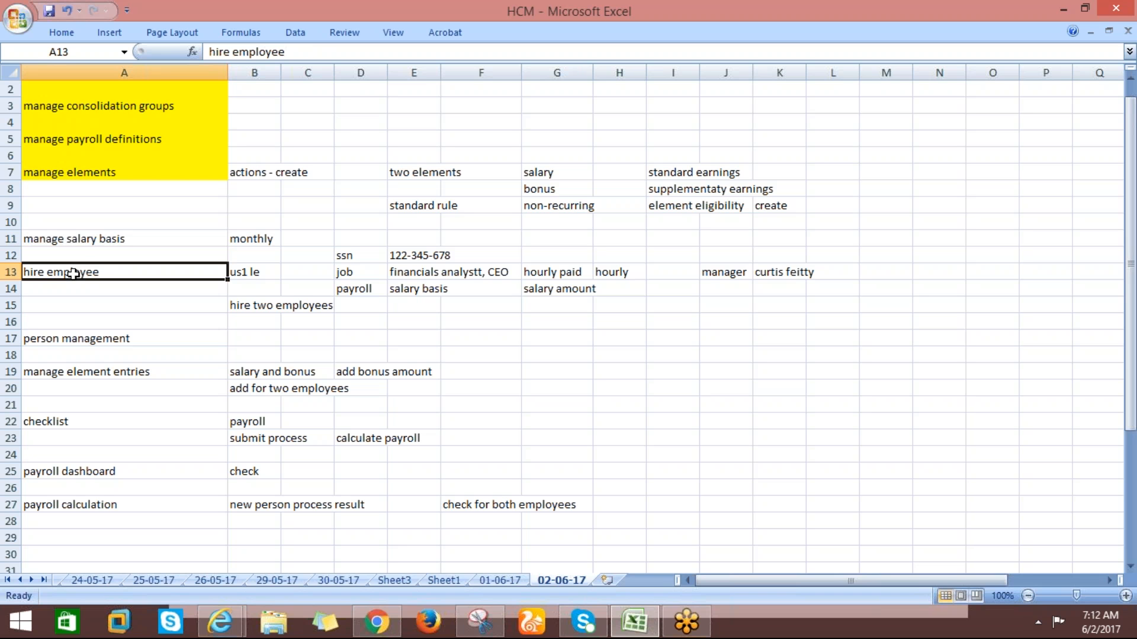
{"action": "left_click", "coordinate": [98, 241]}
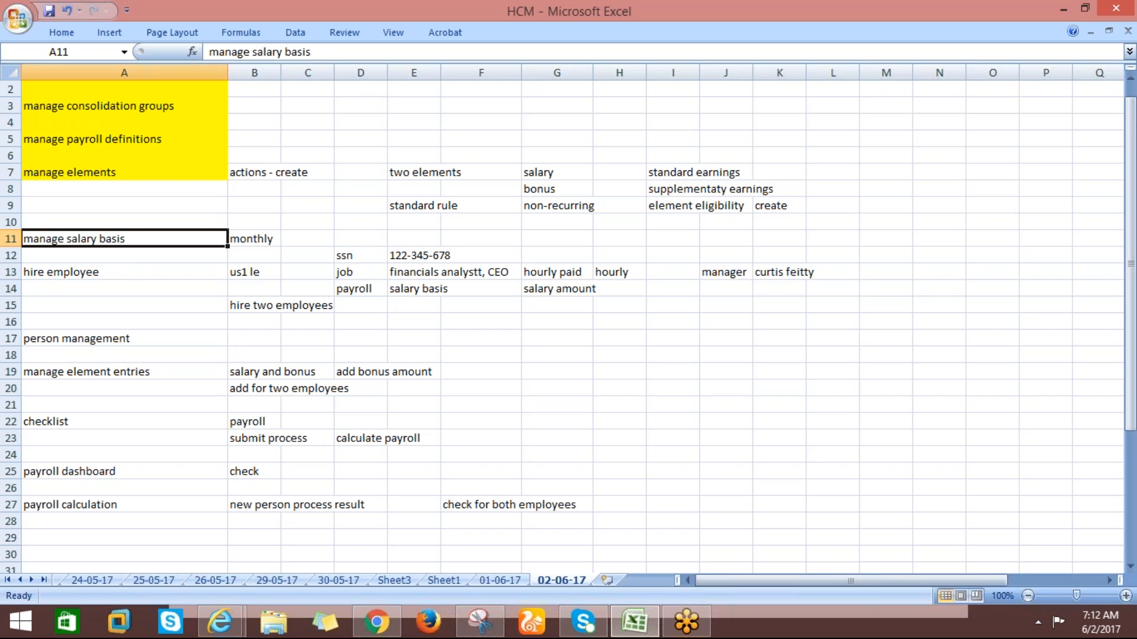
{"action": "left_click", "coordinate": [672, 156]}
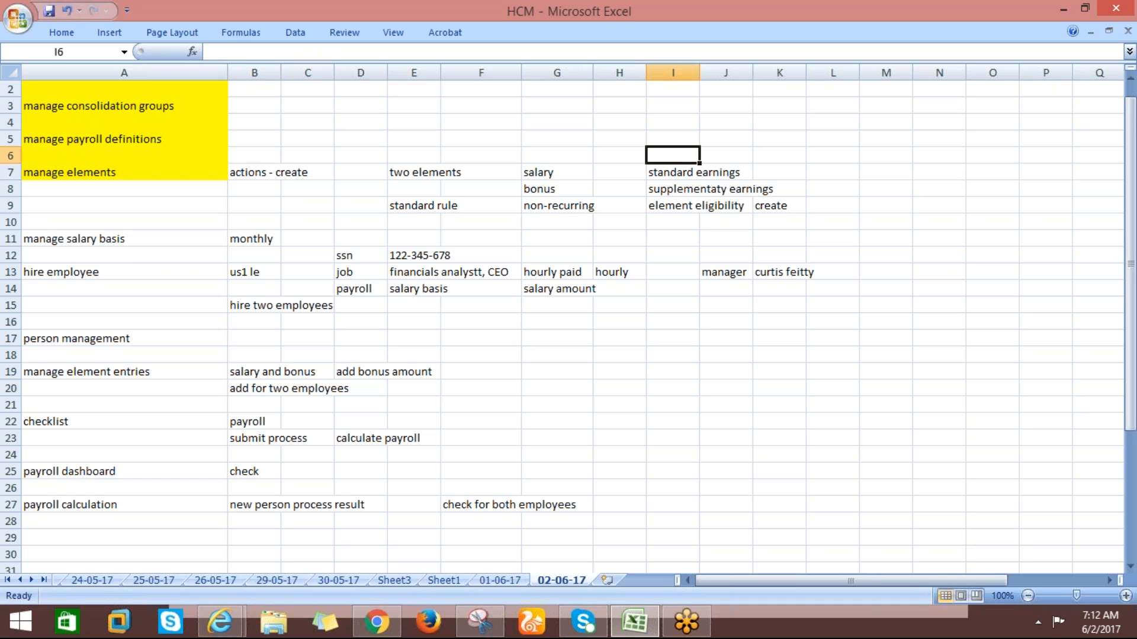
{"action": "left_click", "coordinate": [134, 238]}
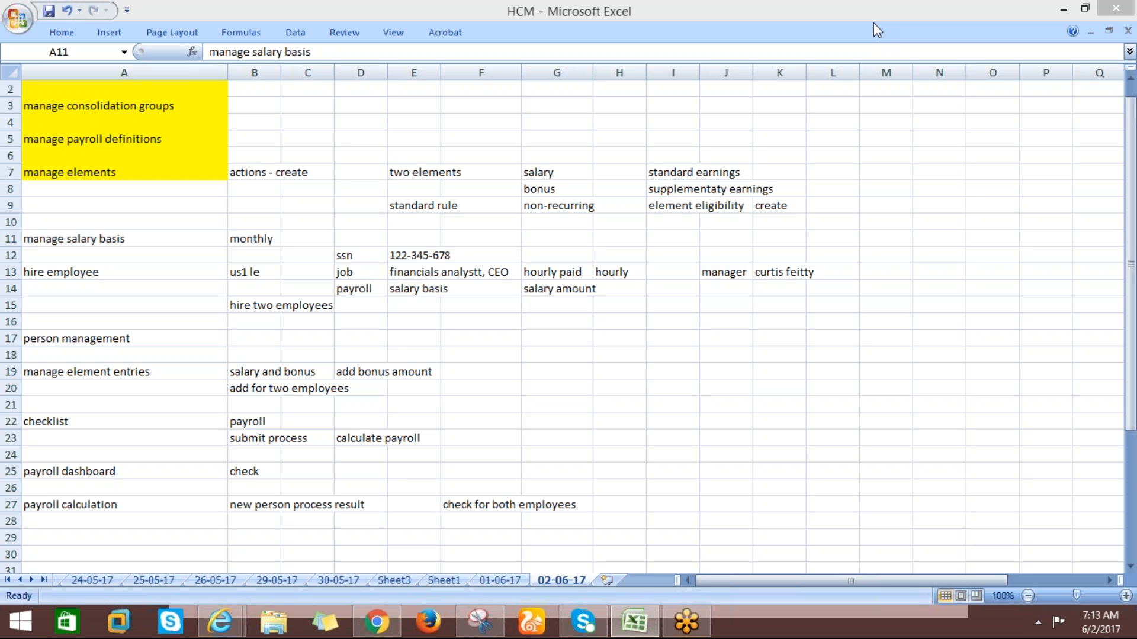
{"action": "left_click", "coordinate": [636, 333]}
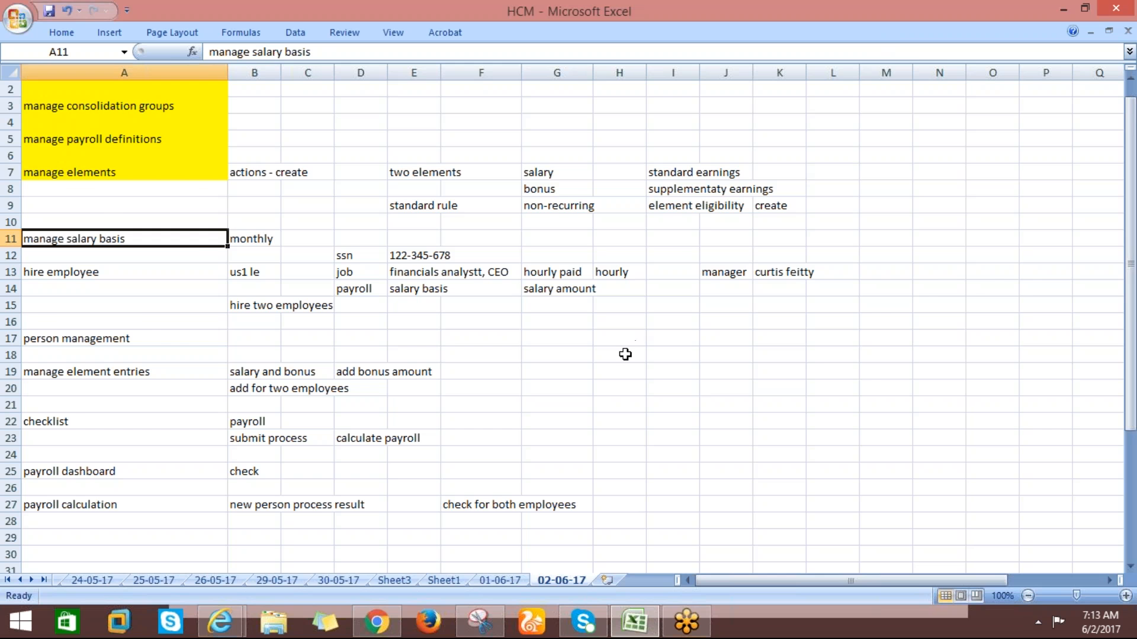
{"action": "key", "text": "alt+Tab"}
{"action": "key", "text": "alt+Tab"}
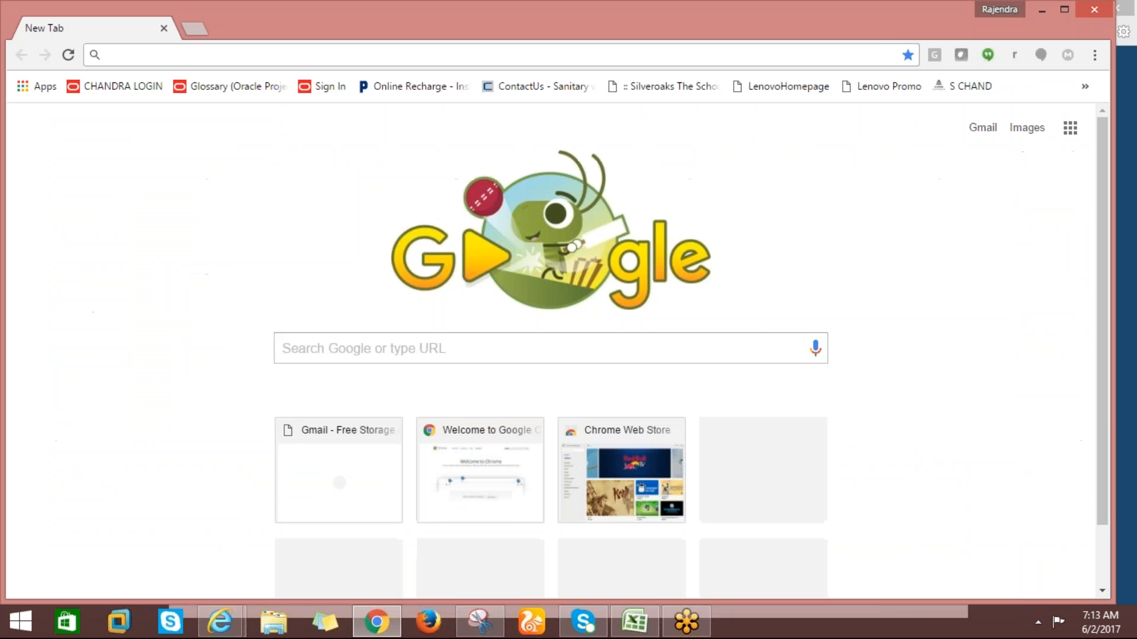
Copy the manage salary basis task name from the HCM workbook, and close the Manage Elements page in the browser
{"action": "left_click", "coordinate": [636, 621]}
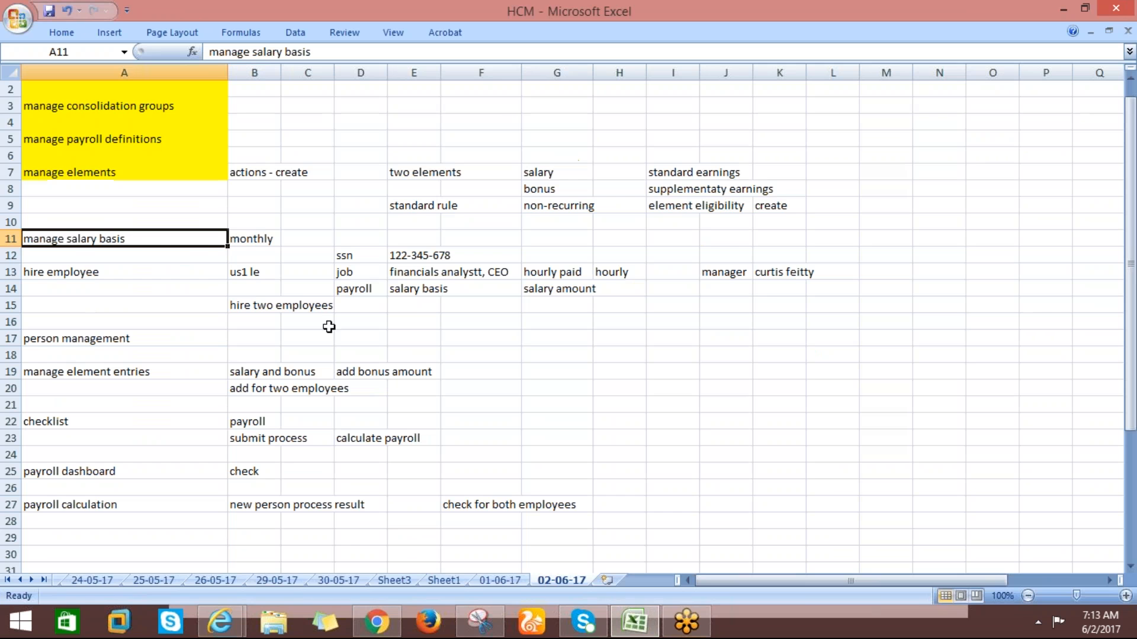
{"action": "key", "text": "ctrl+c"}
{"action": "key", "text": "alt+Tab"}
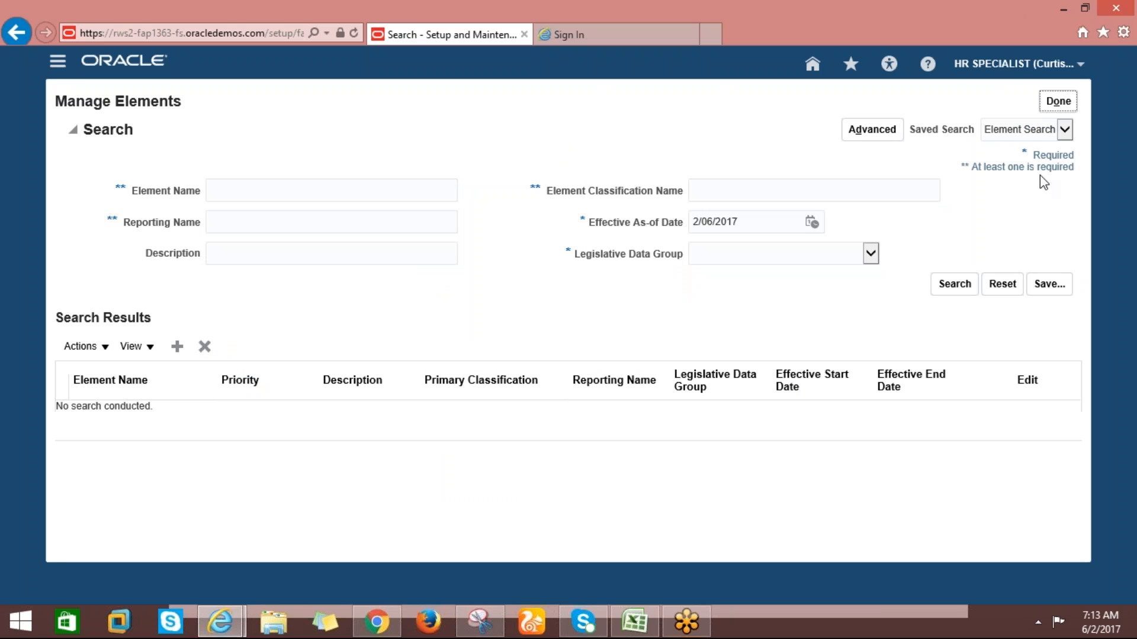
{"action": "left_click", "coordinate": [1058, 103]}
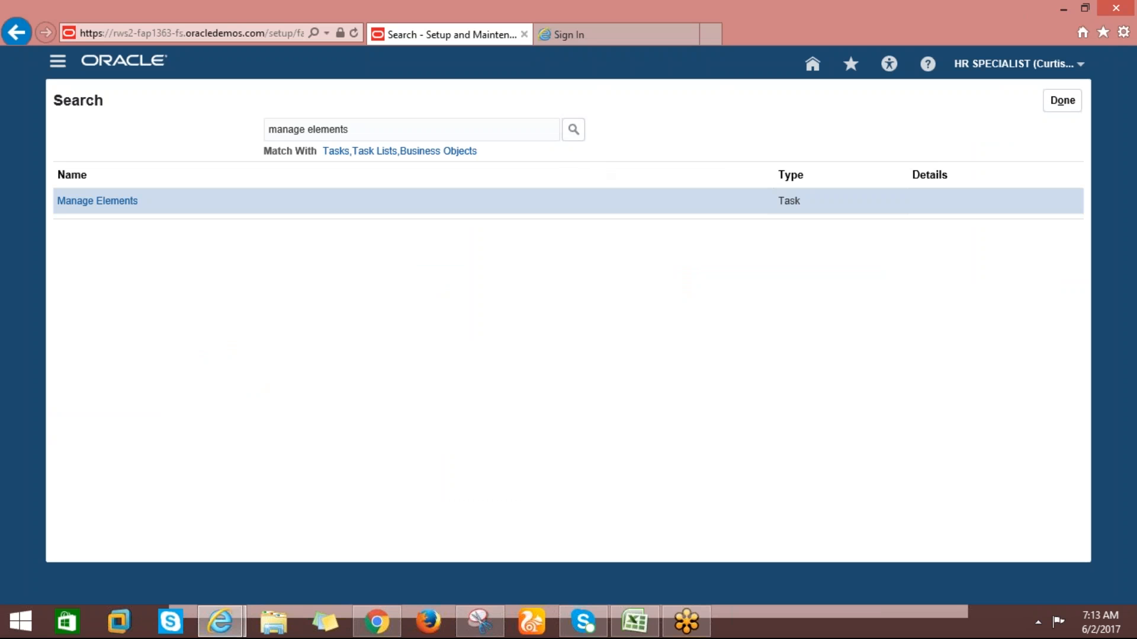
Search the setup tasks for manage salary basis, and open the Manage Salary Basis task
{"action": "left_click_drag", "start_coordinate": [349, 129], "coordinate": [258, 129]}
{"action": "type", "text": "manage salary basis"}
{"action": "left_click", "coordinate": [573, 129]}
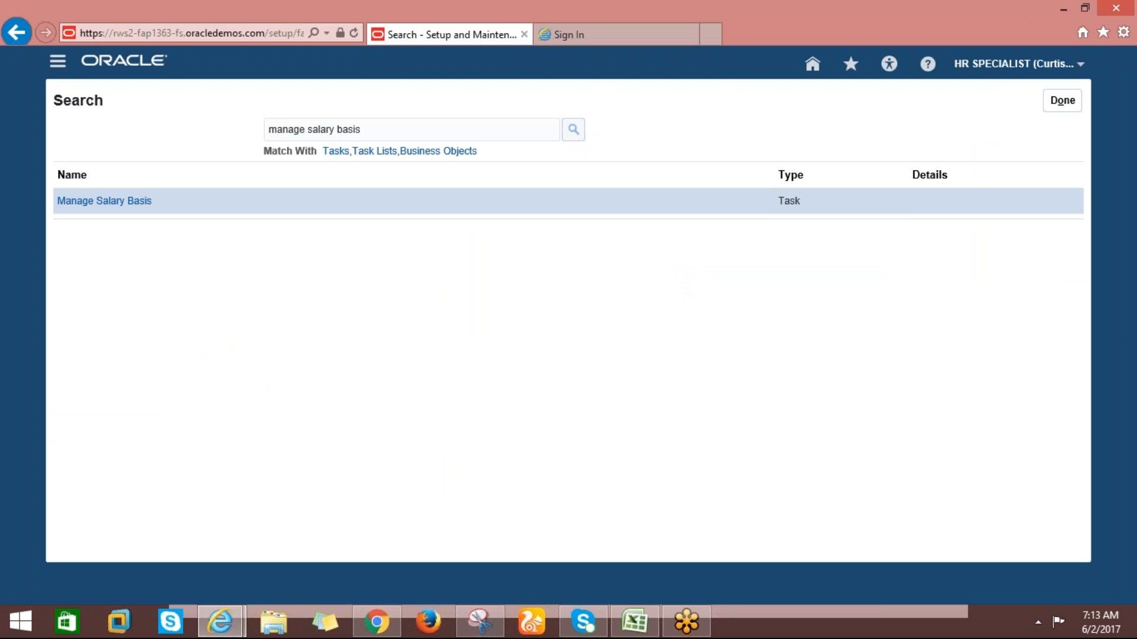
{"action": "left_click", "coordinate": [102, 201]}
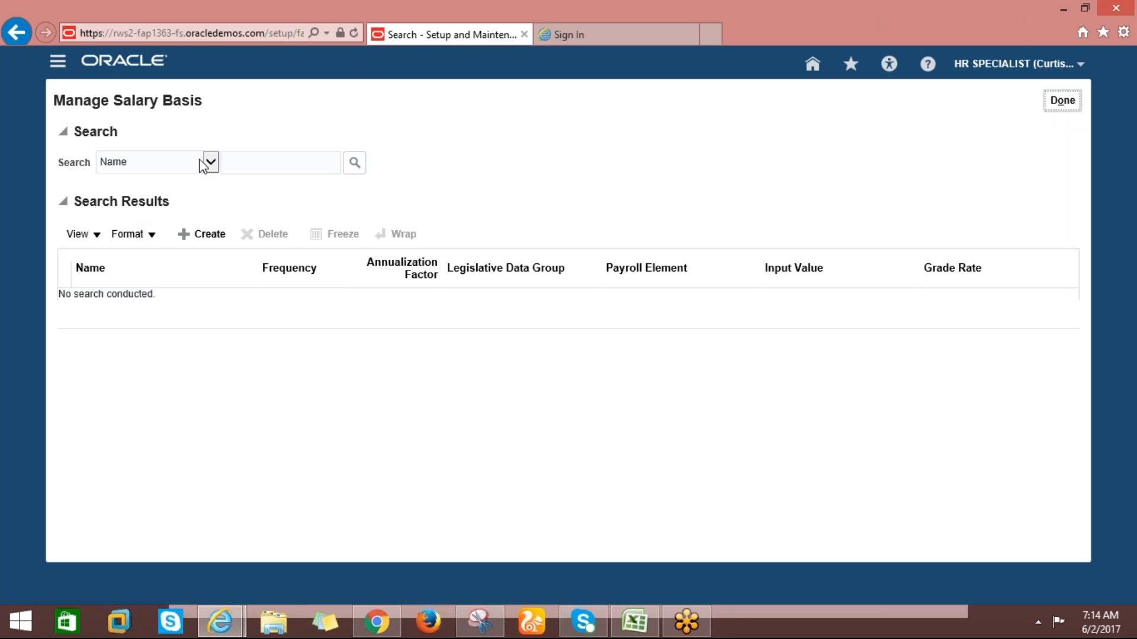
Create a new salary basis with the name ANL_SALARY_BASIS
{"action": "left_click", "coordinate": [234, 167]}
{"action": "left_click", "coordinate": [190, 234]}
{"action": "left_click", "coordinate": [215, 152]}
{"action": "type", "text": "ANL_SALARY_BASIS"}
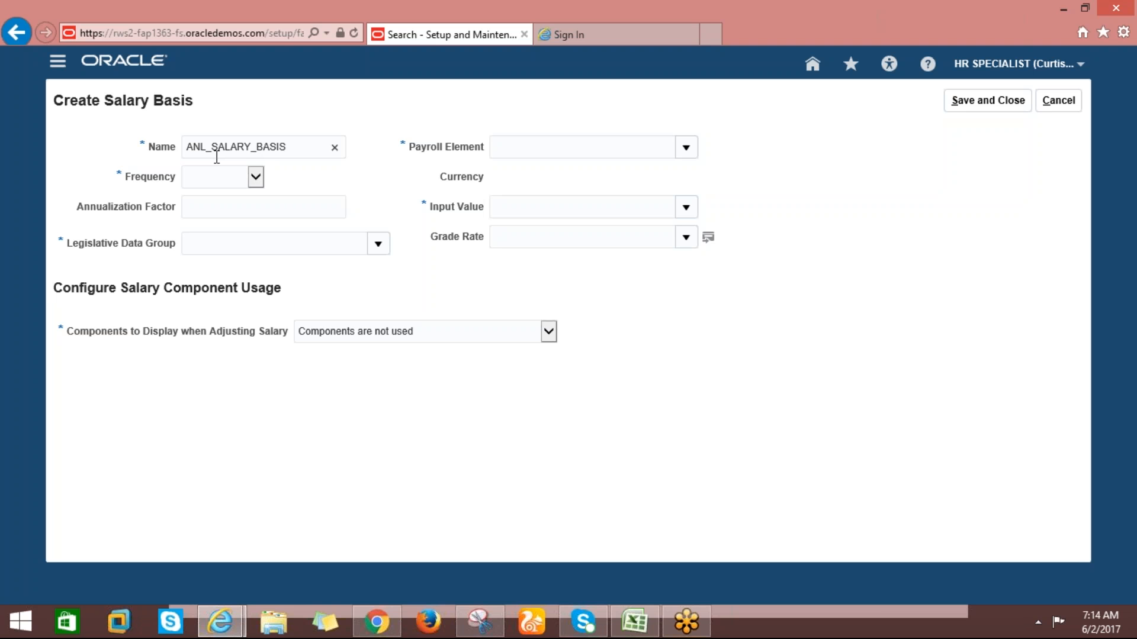
Try Annually as the salary basis frequency, and check the planned frequency in the HCM workbook
{"action": "left_click", "coordinate": [255, 177]}
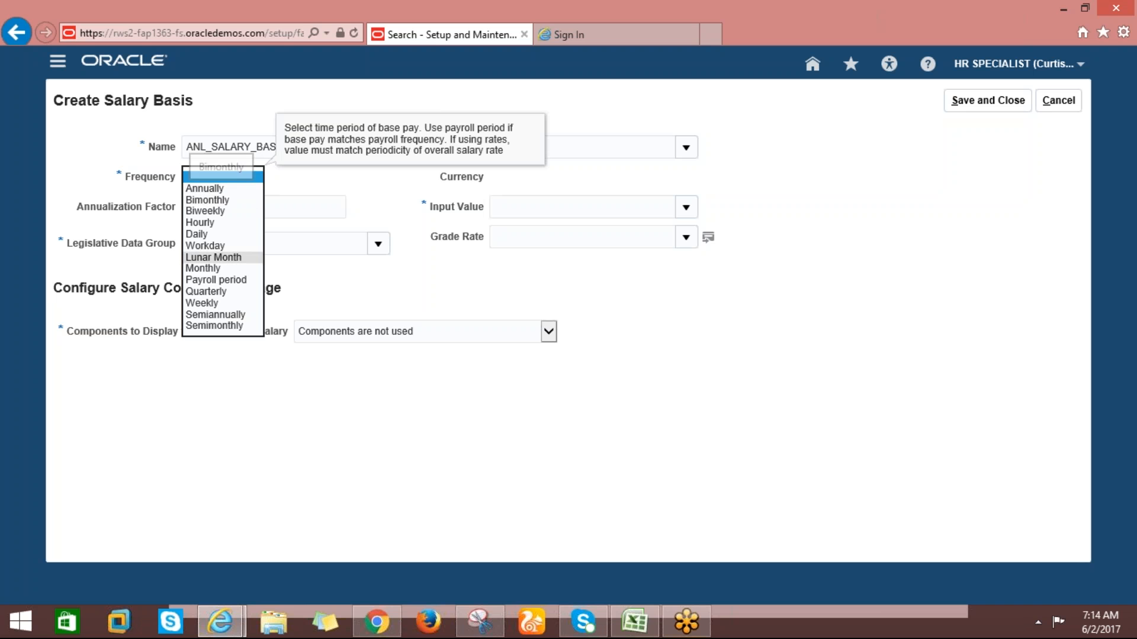
{"action": "left_click", "coordinate": [207, 188]}
{"action": "key", "text": "alt+Tab"}
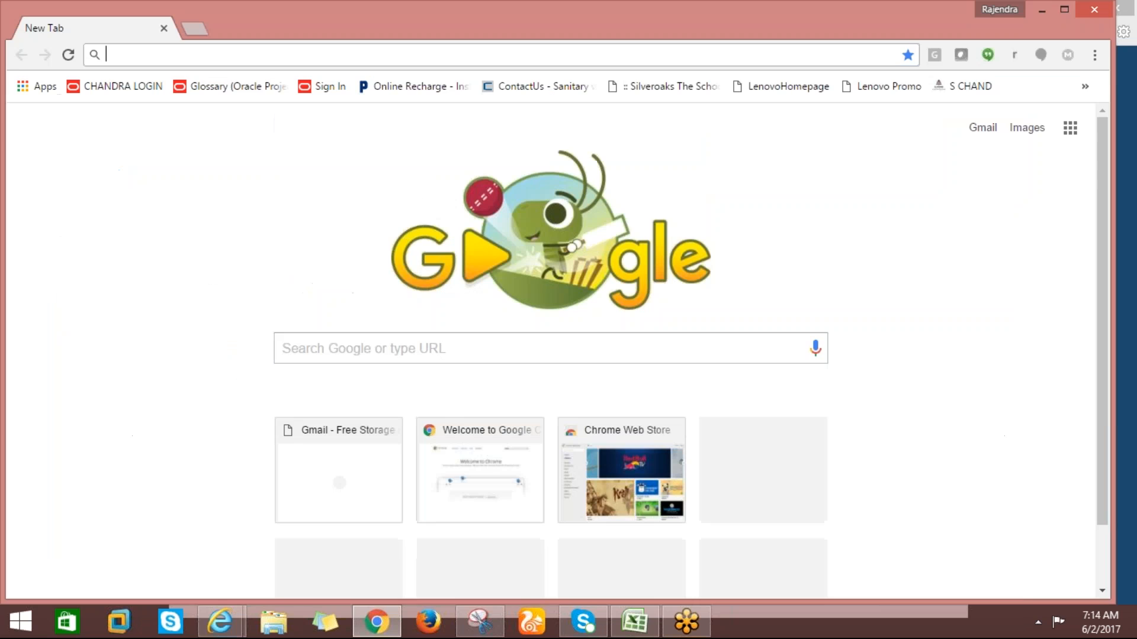
{"action": "key", "text": "alt+Tab"}
{"action": "key", "text": "Tab"}
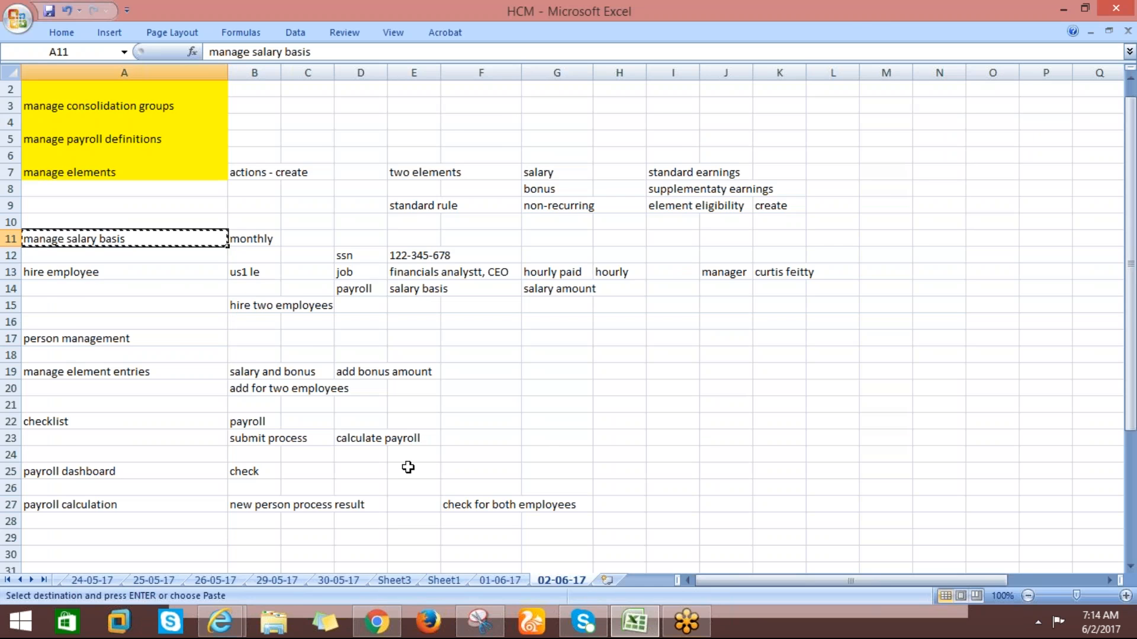
{"action": "key", "text": "alt+Tab"}
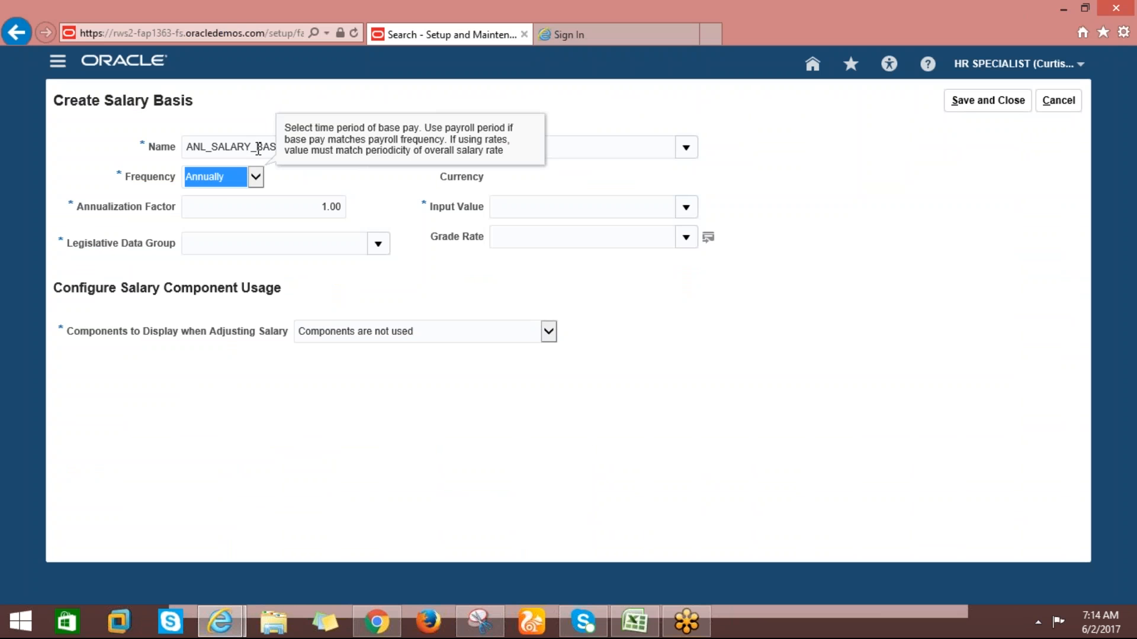
Set the salary basis frequency to Monthly, and keep the annualization factor
{"action": "left_click", "coordinate": [256, 177]}
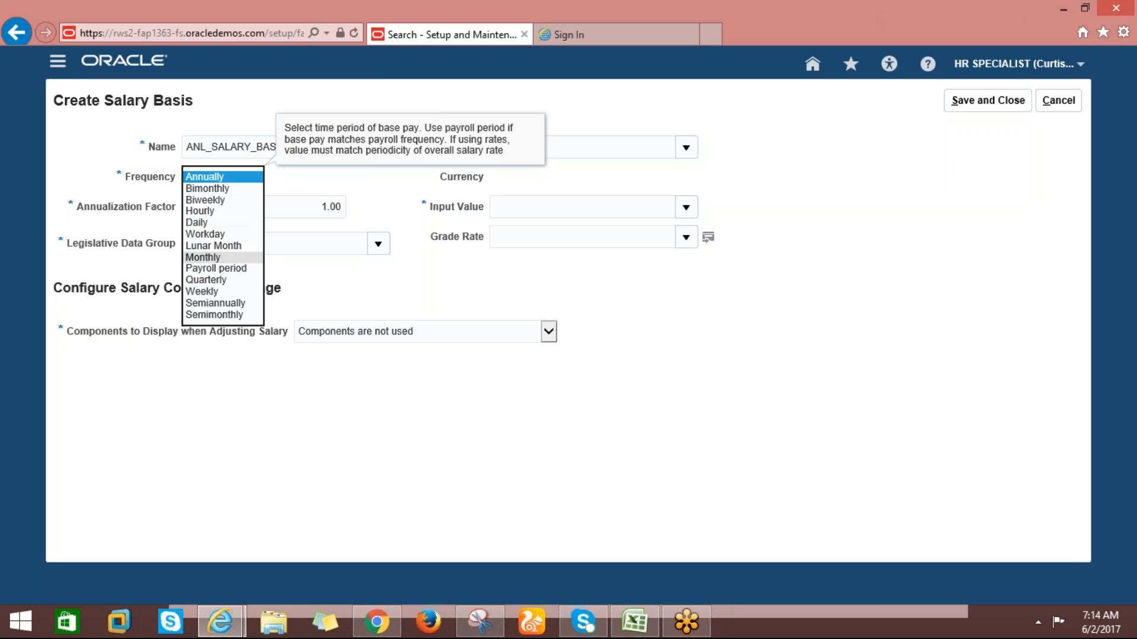
{"action": "left_click", "coordinate": [202, 257]}
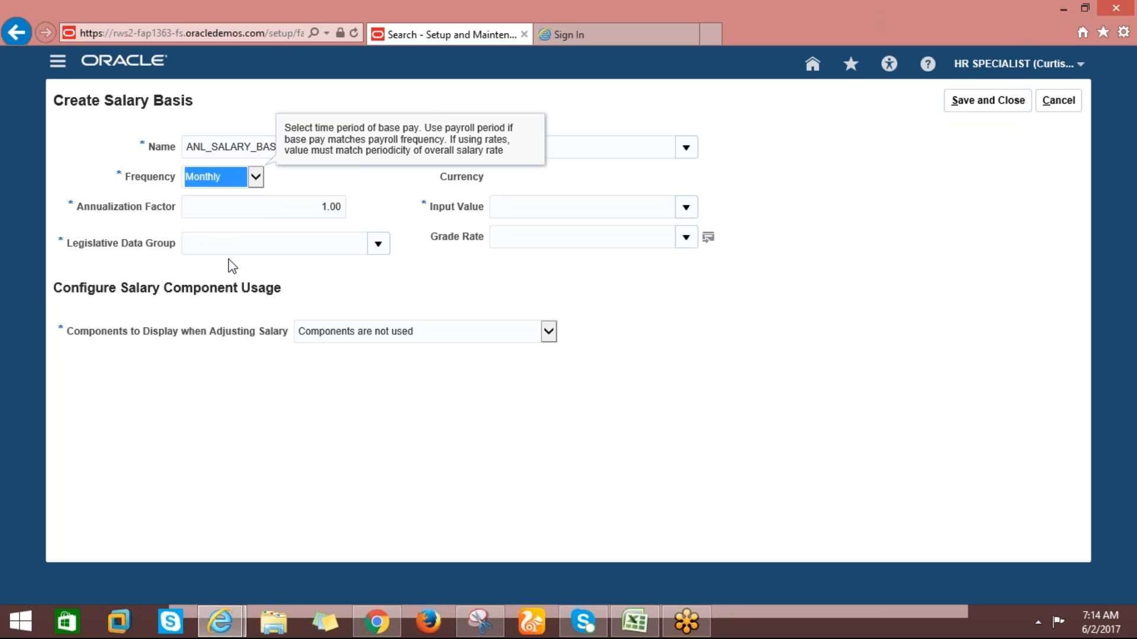
{"action": "key", "text": "Tab"}
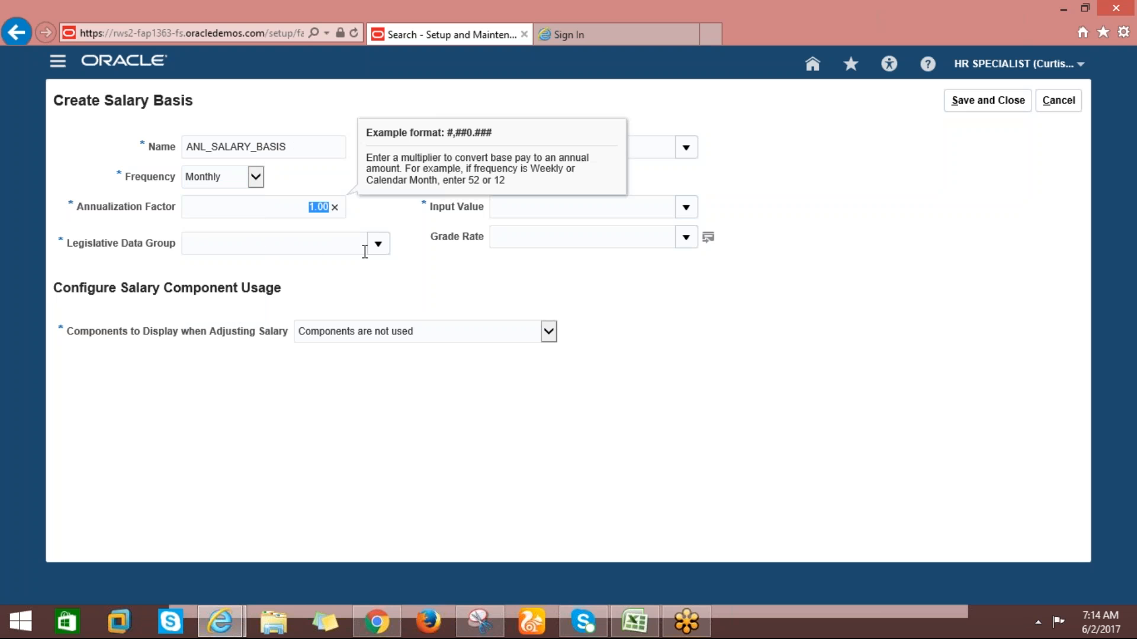
{"action": "key", "text": "Tab"}
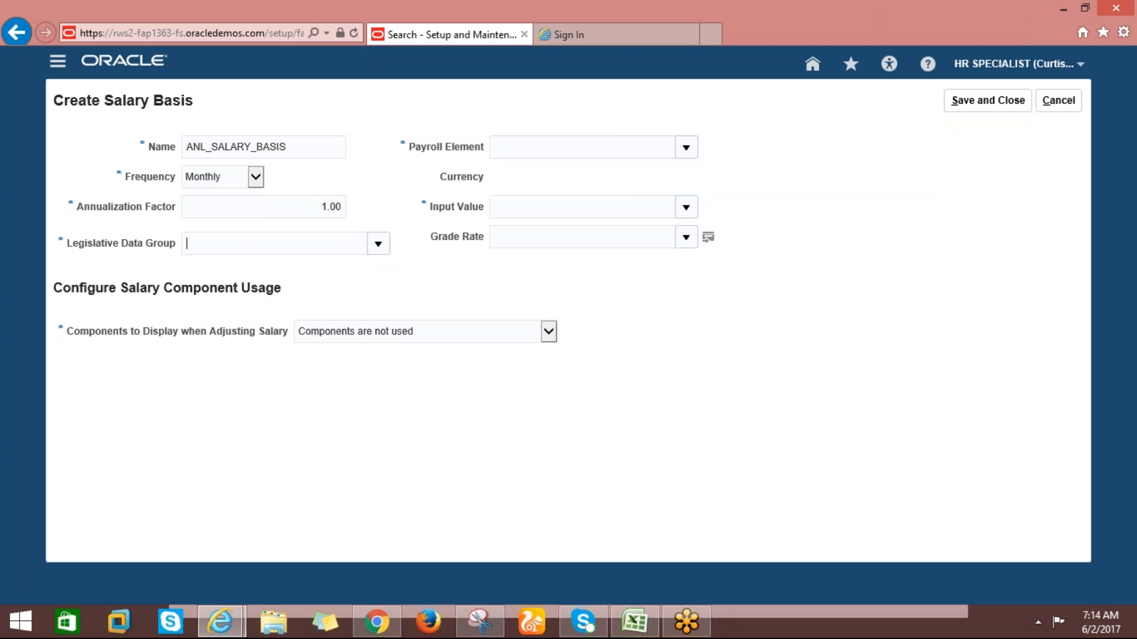
Enter US as the legislative data group of the salary basis
{"action": "left_click", "coordinate": [379, 245]}
{"action": "left_click", "coordinate": [255, 245]}
{"action": "type", "text": "US"}
{"action": "key", "text": "BackSpace"}
{"action": "key", "text": "BackSpace"}
{"action": "type", "text": "US"}
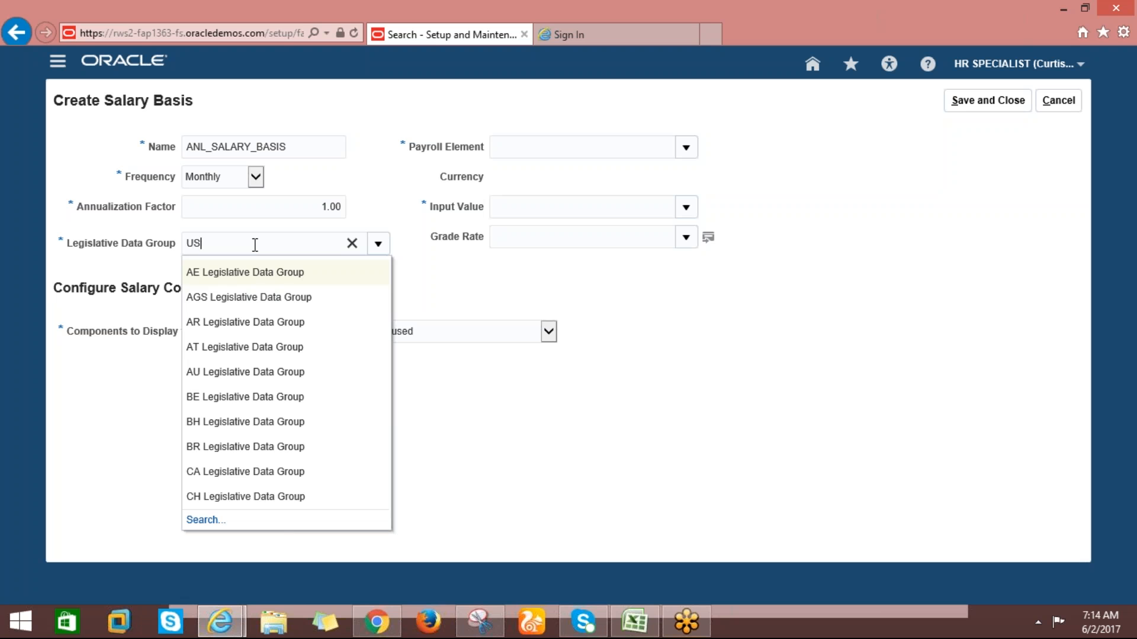
{"action": "key", "text": "Tab"}
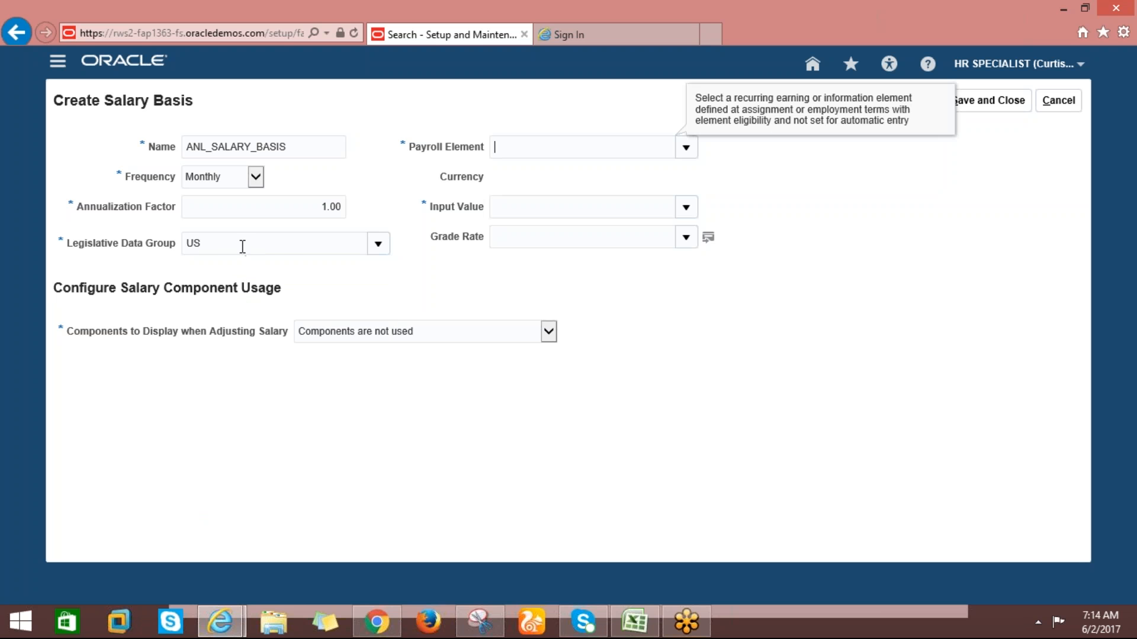
Assign ANL_SALARY_ELEMENT as the payroll element with Amount as the input value, and save the salary basis
{"action": "left_click", "coordinate": [531, 151]}
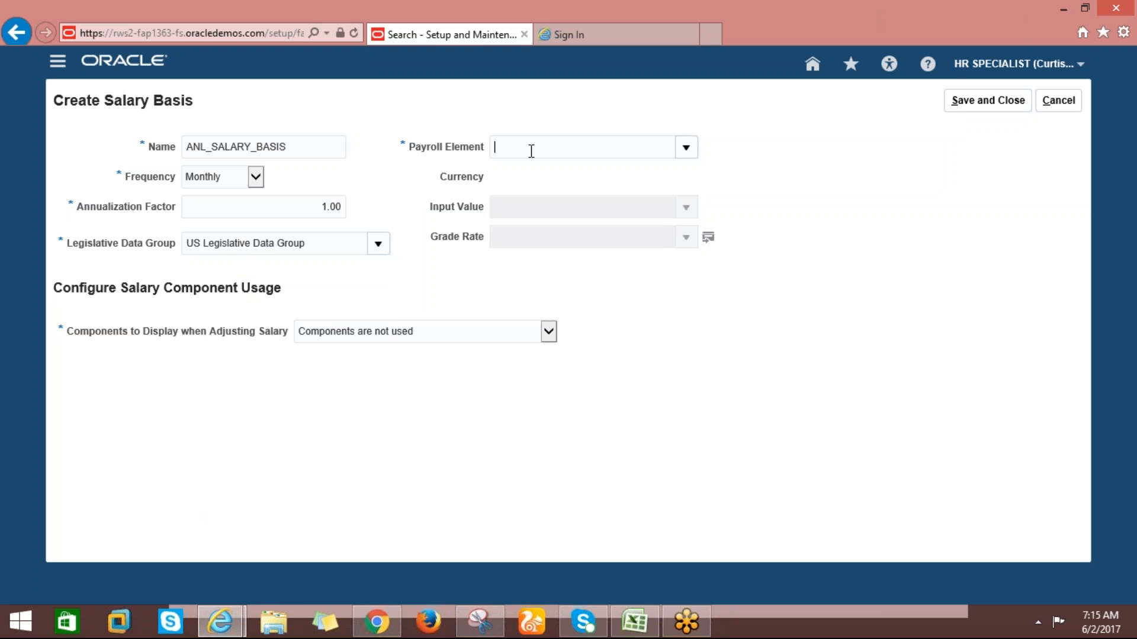
{"action": "left_click", "coordinate": [686, 148]}
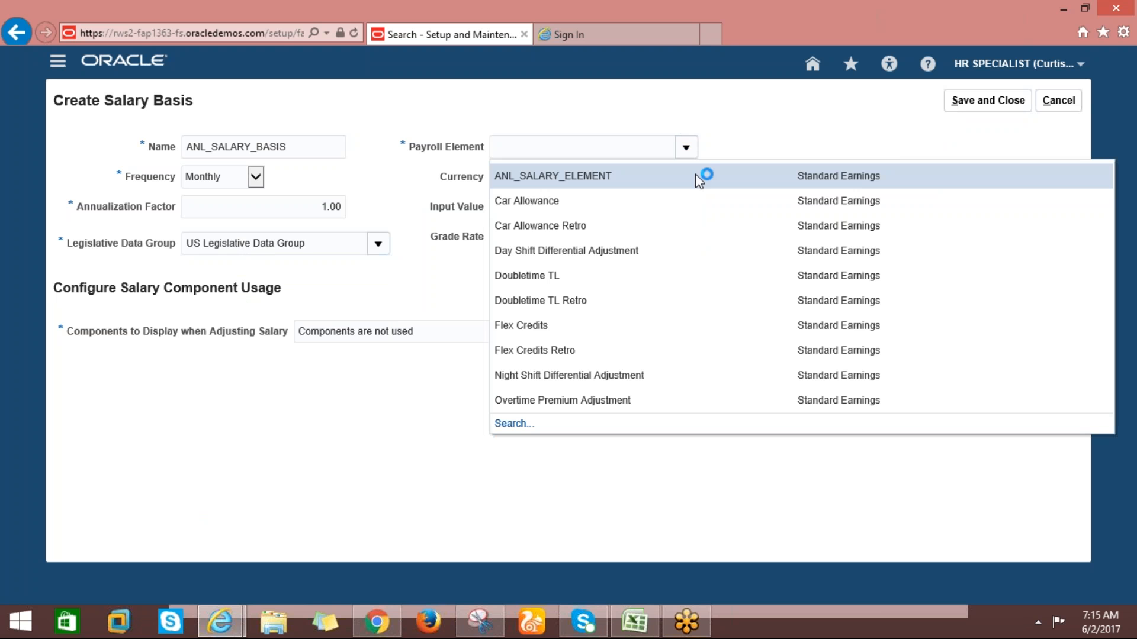
{"action": "left_click", "coordinate": [564, 180]}
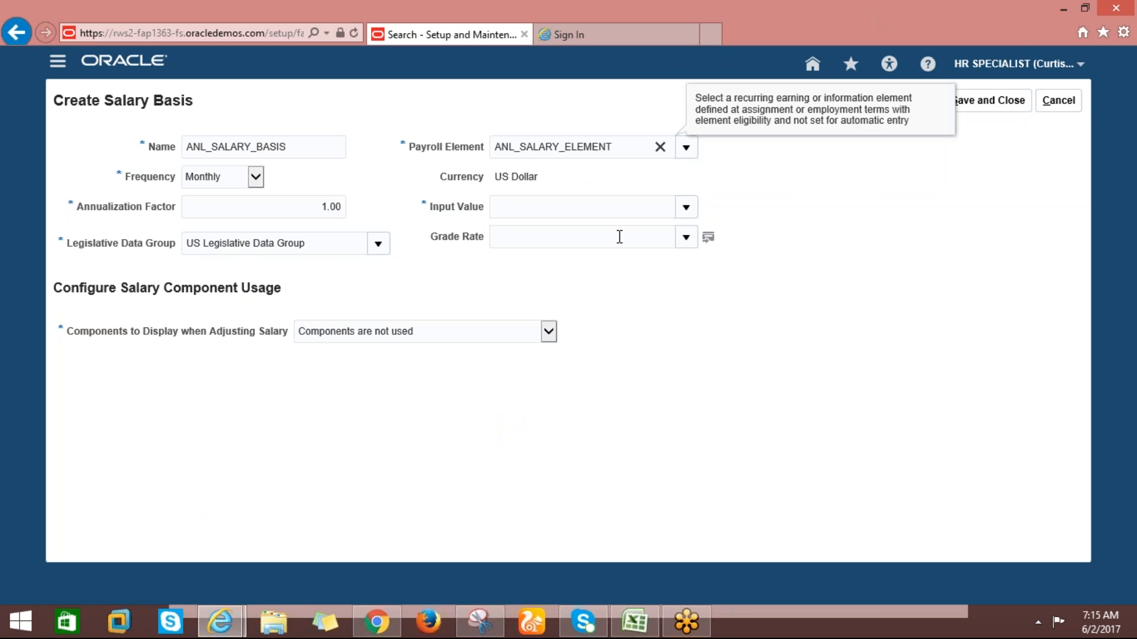
{"action": "left_click", "coordinate": [686, 237]}
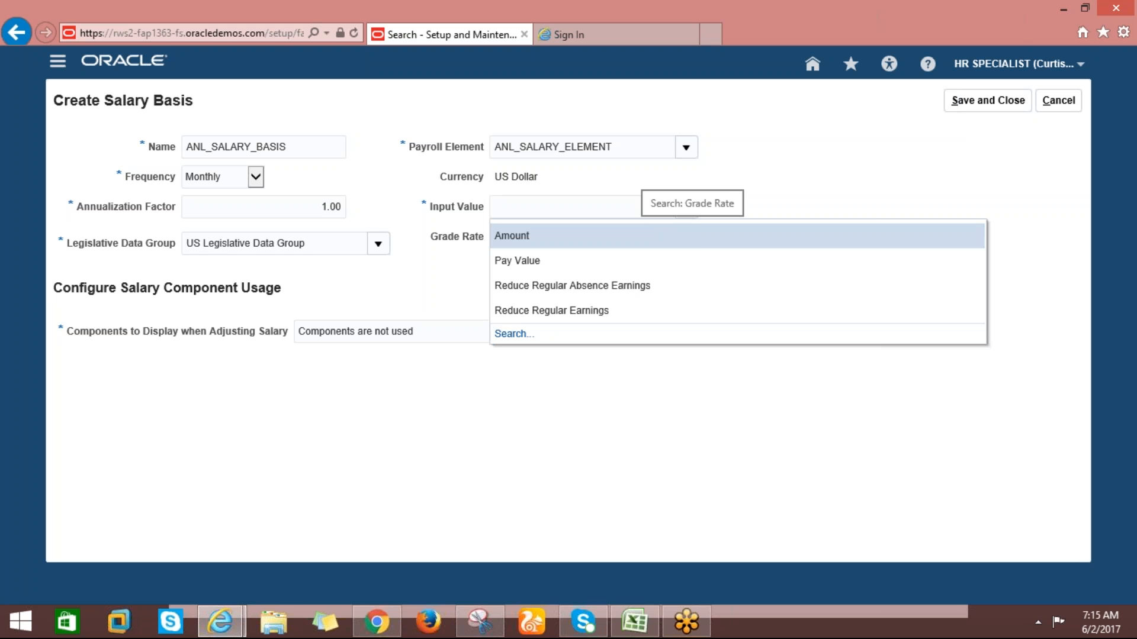
{"action": "left_click", "coordinate": [510, 239]}
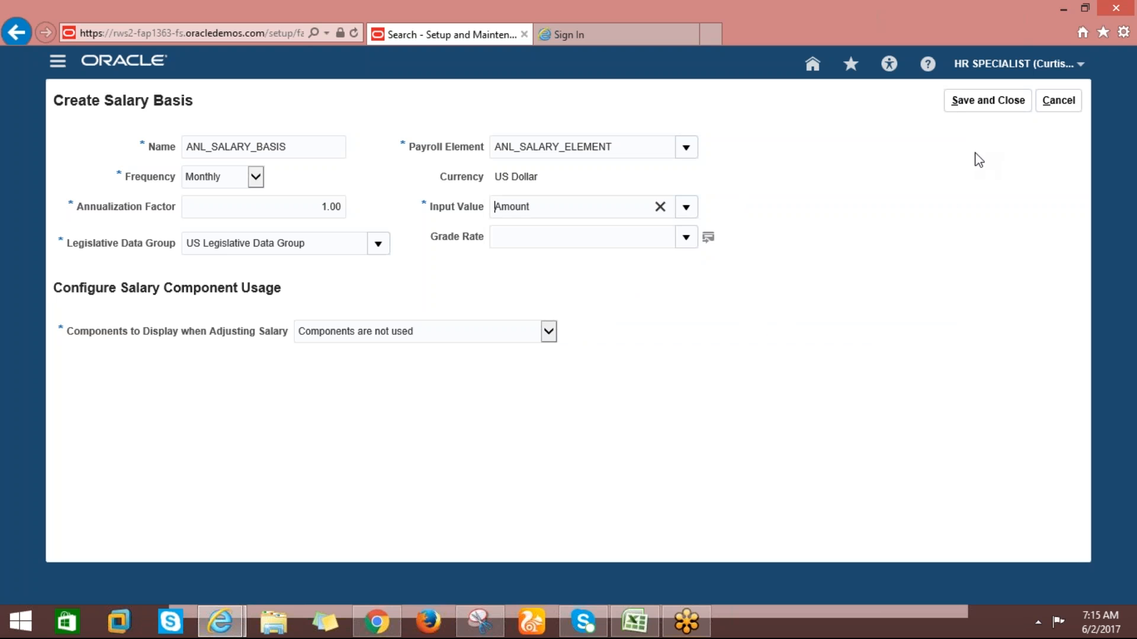
{"action": "left_click", "coordinate": [984, 100]}
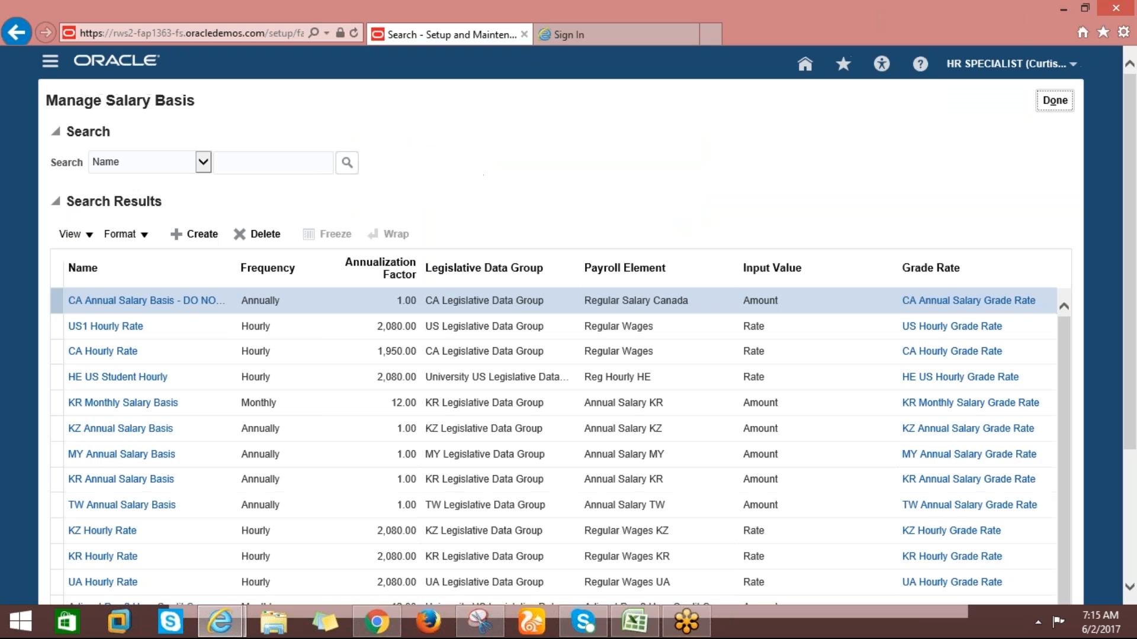
Mark the hire employee task in the HCM workbook and close the Manage Salary Basis page
{"action": "key", "text": "alt+Tab"}
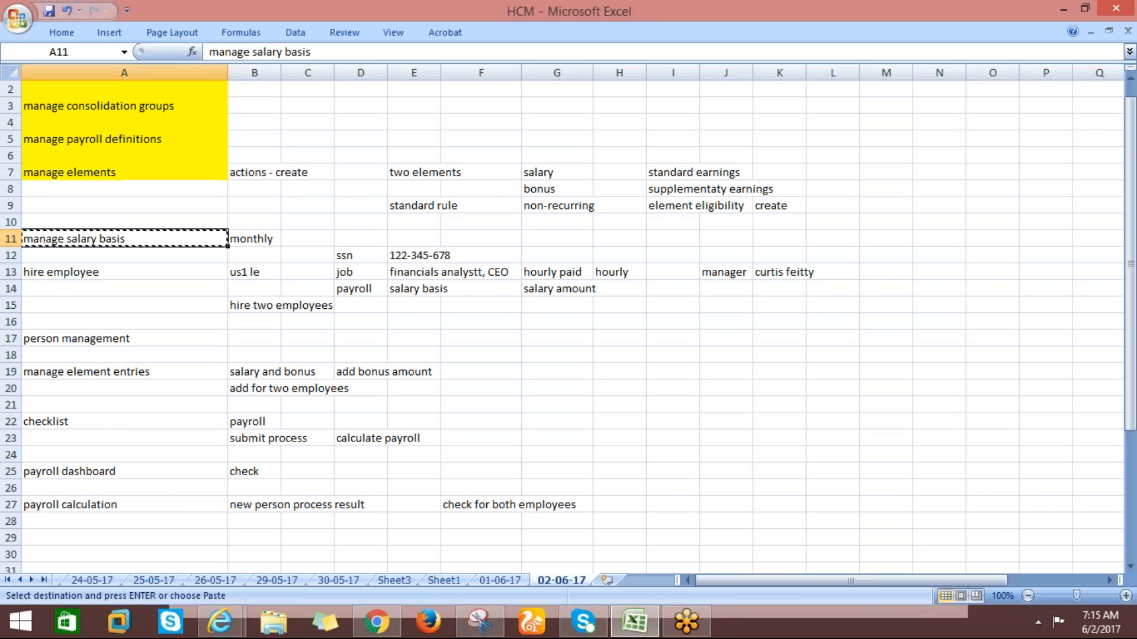
{"action": "left_click", "coordinate": [107, 266]}
{"action": "key", "text": "alt+Tab"}
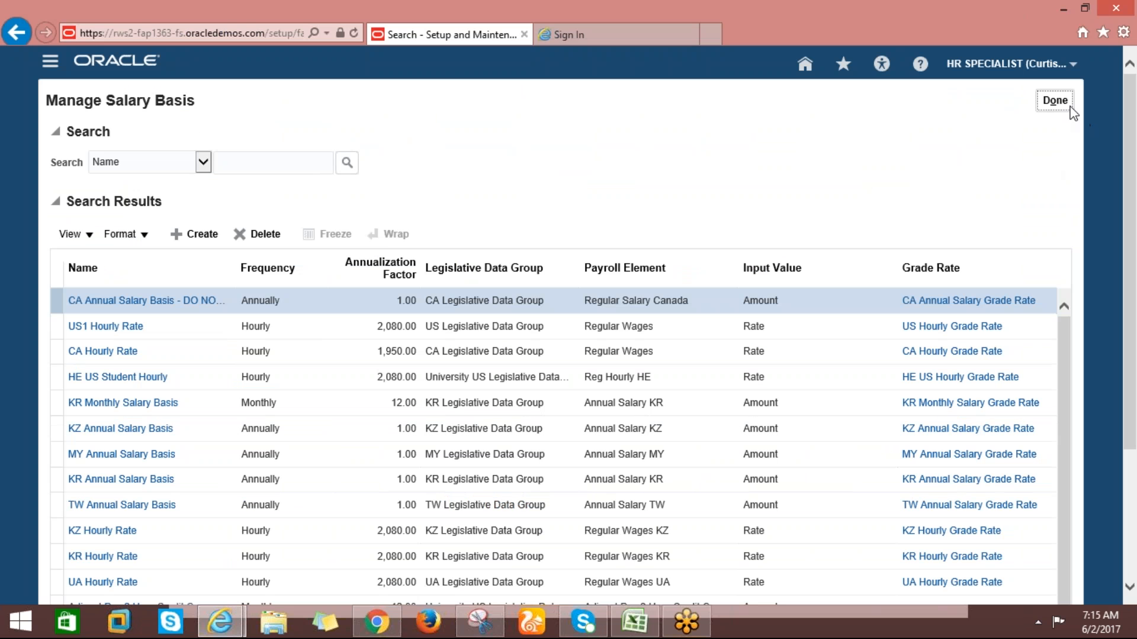
{"action": "left_click", "coordinate": [1055, 101]}
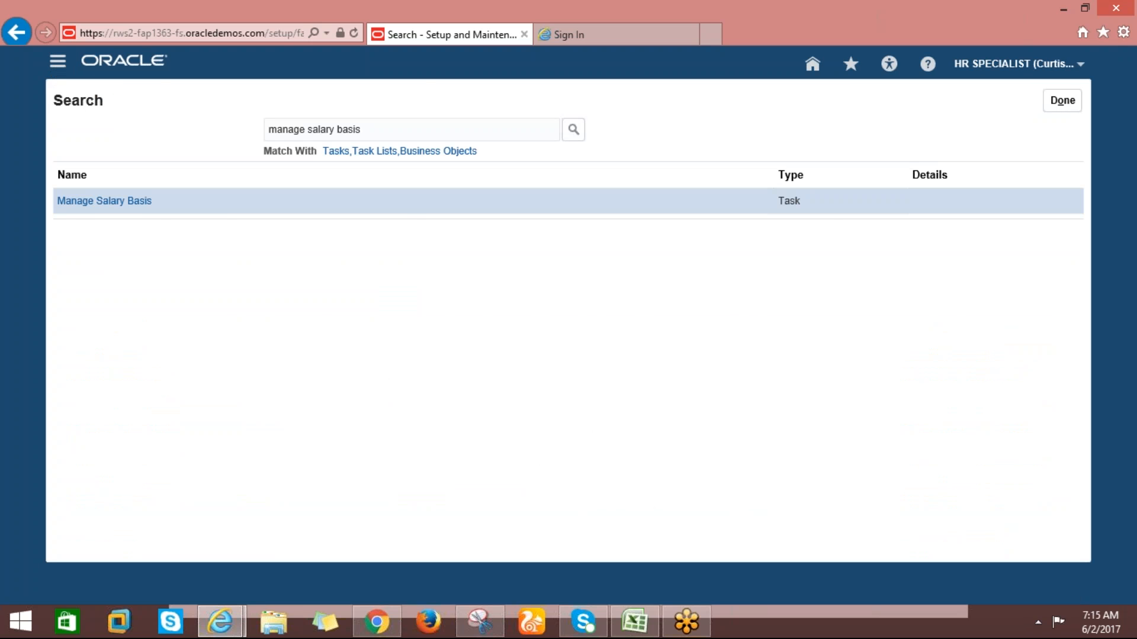
Open the New Person work area and start hiring an employee, checking the planned details in the HCM workbook
{"action": "left_click", "coordinate": [57, 62]}
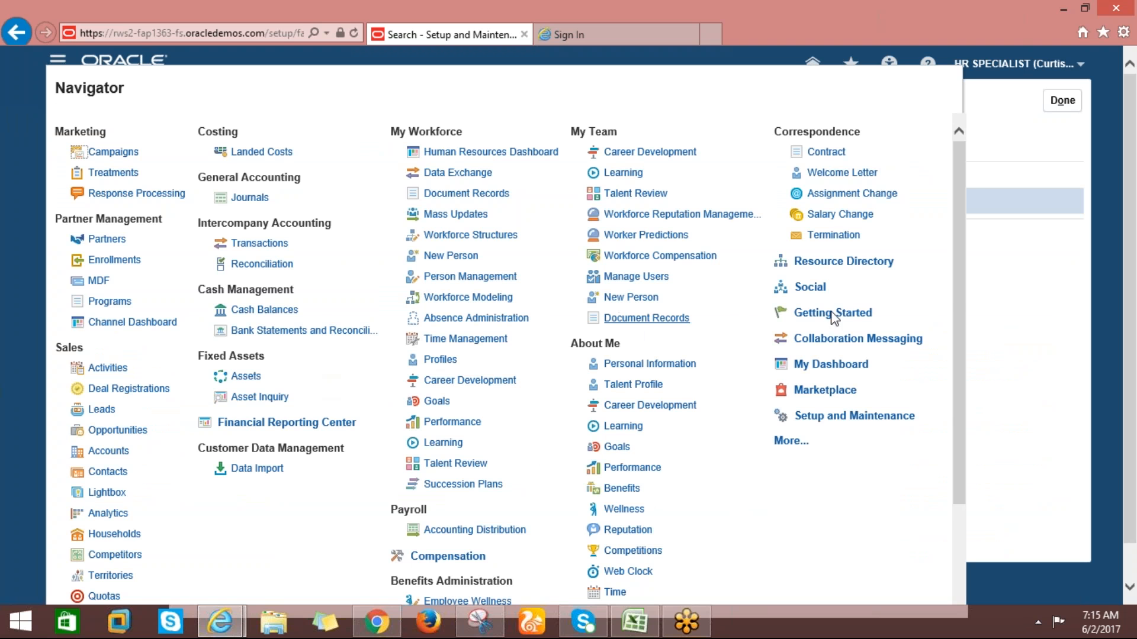
{"action": "mouse_move", "coordinate": [956, 289]}
{"action": "left_mouse_down"}
{"action": "mouse_move", "coordinate": [956, 338]}
{"action": "mouse_move", "coordinate": [957, 289]}
{"action": "left_mouse_up"}
{"action": "left_click", "coordinate": [449, 255]}
{"action": "key", "text": "alt+Tab"}
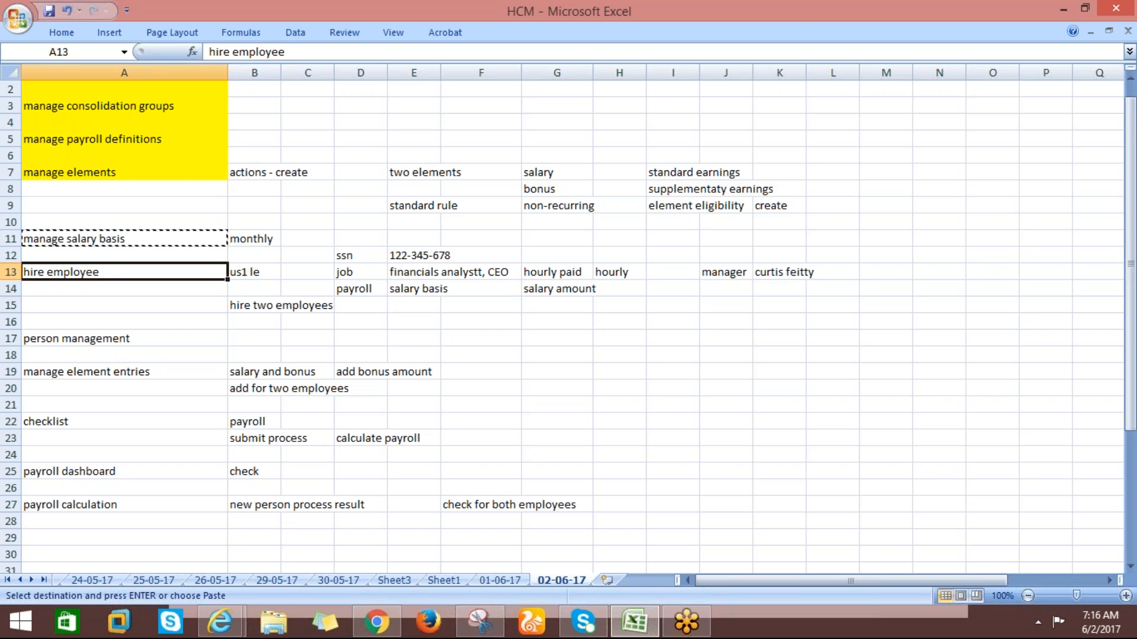
{"action": "key", "text": "alt+Tab"}
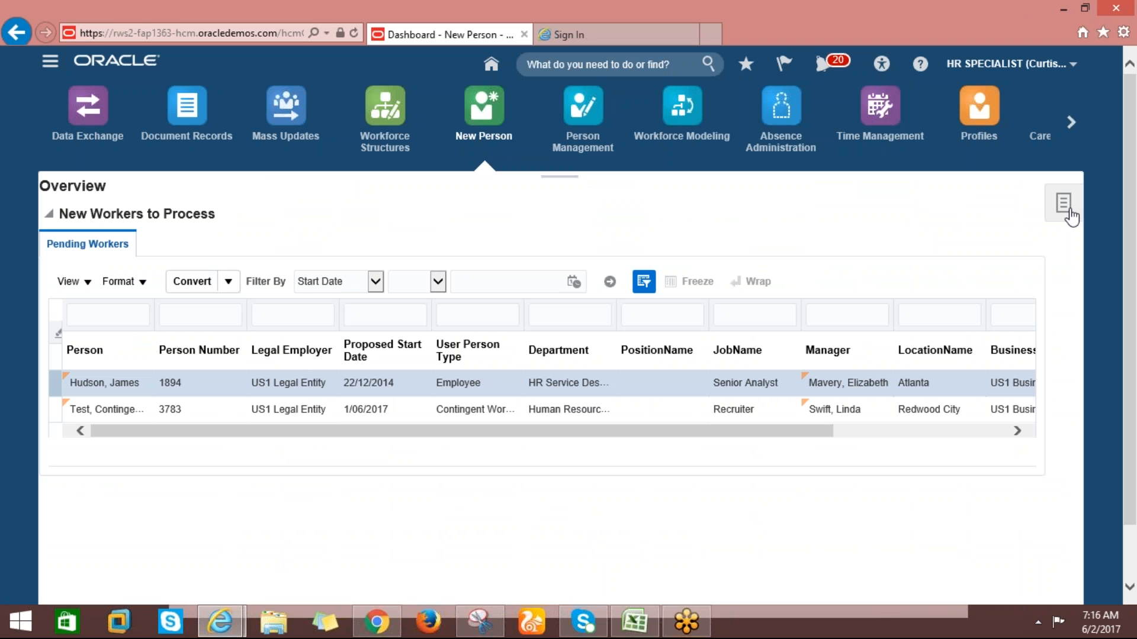
{"action": "left_click", "coordinate": [1071, 217]}
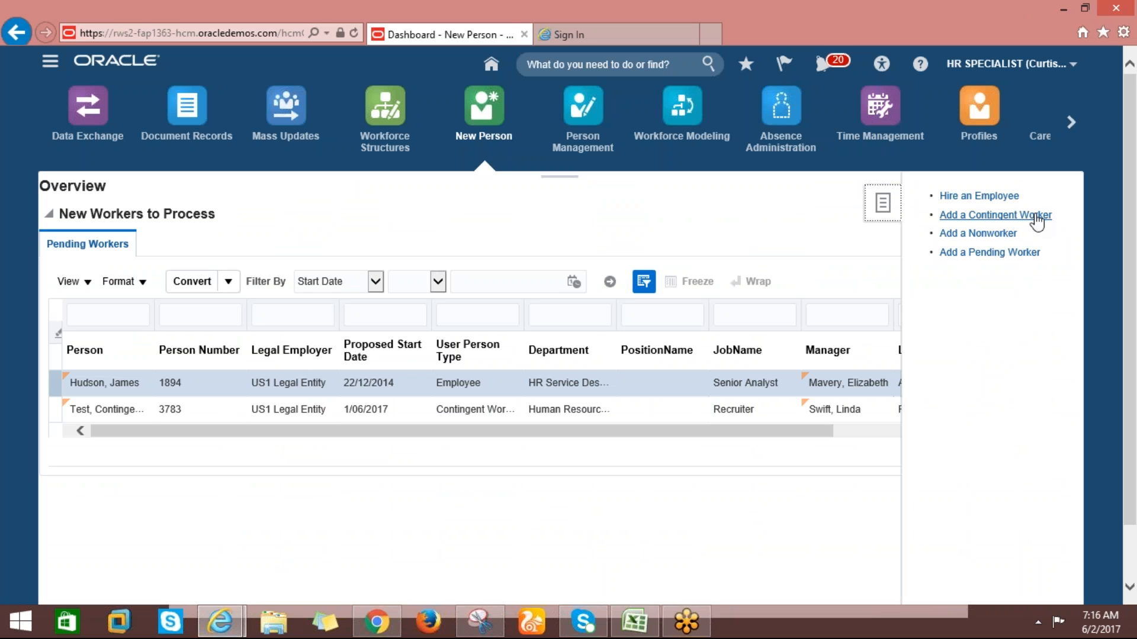
{"action": "left_click", "coordinate": [968, 200]}
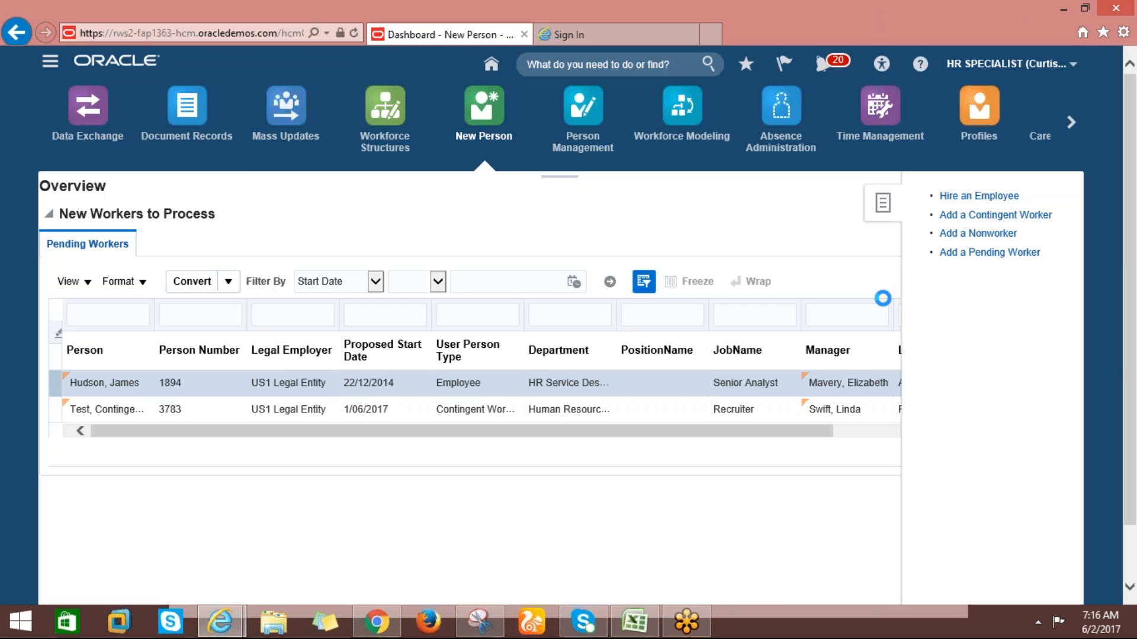
{"action": "key", "text": "alt+Tab"}
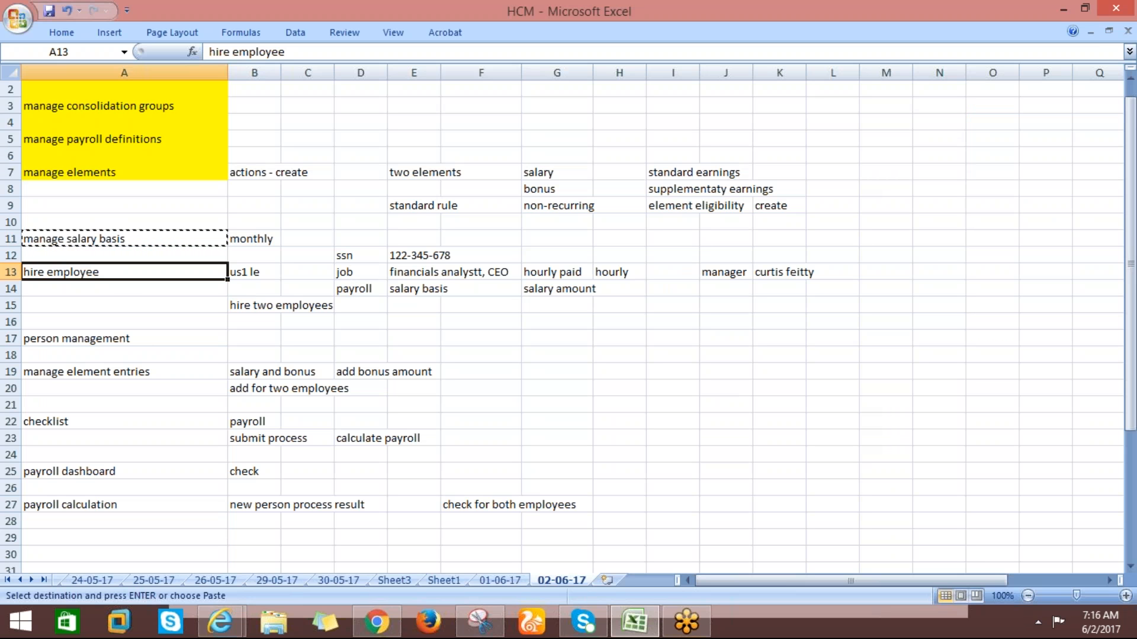
{"action": "key", "text": "alt+Tab"}
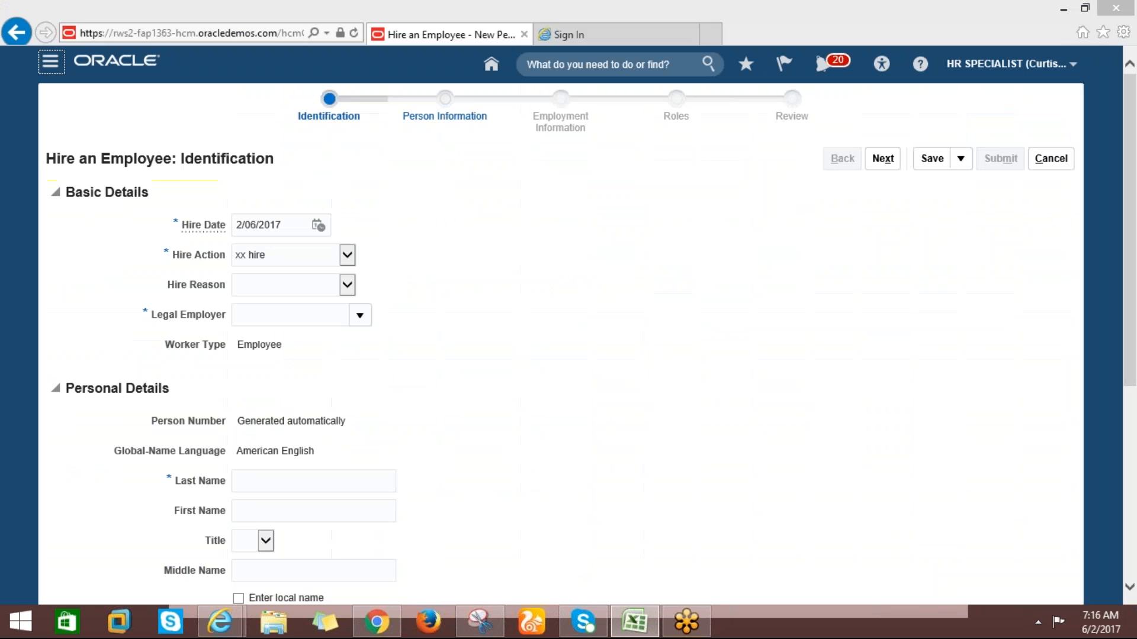
Set the hire action to Hire, the reason to Hire to fill vacant position, and the legal employer to US1 Legal Entity
{"action": "left_click", "coordinate": [347, 256]}
{"action": "left_click", "coordinate": [290, 267]}
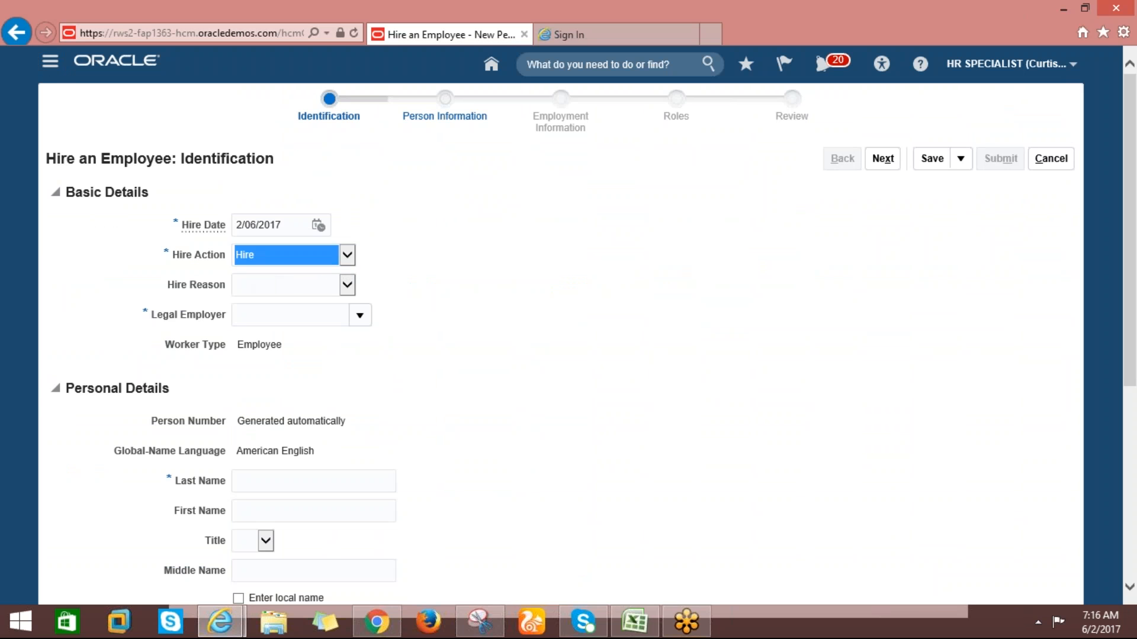
{"action": "left_click", "coordinate": [346, 286]}
{"action": "left_click", "coordinate": [291, 297]}
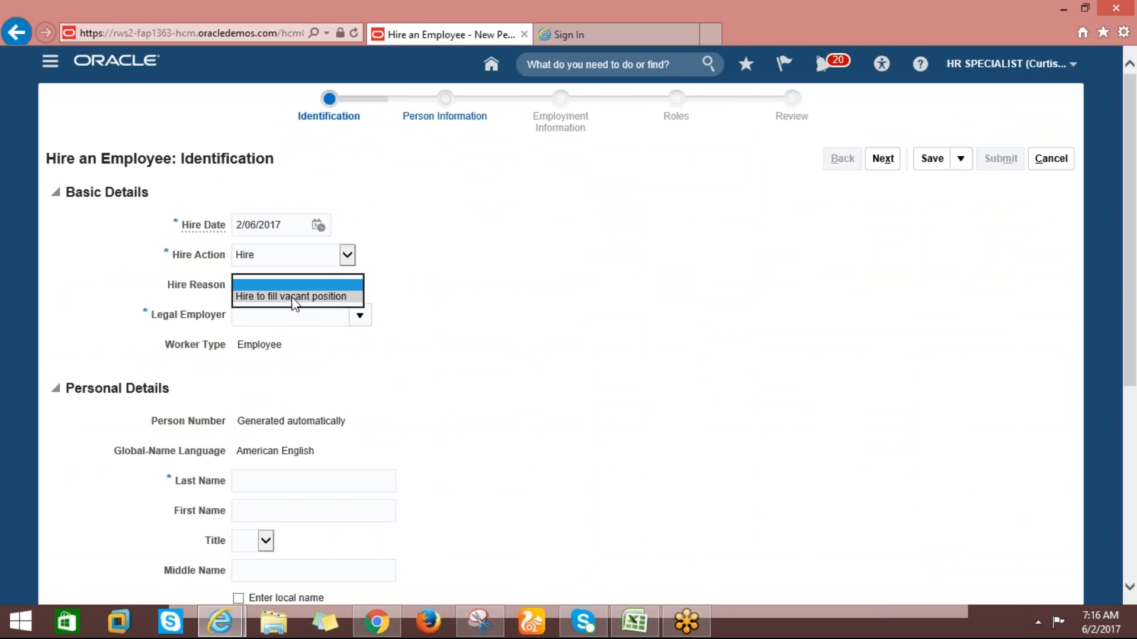
{"action": "left_click", "coordinate": [358, 322]}
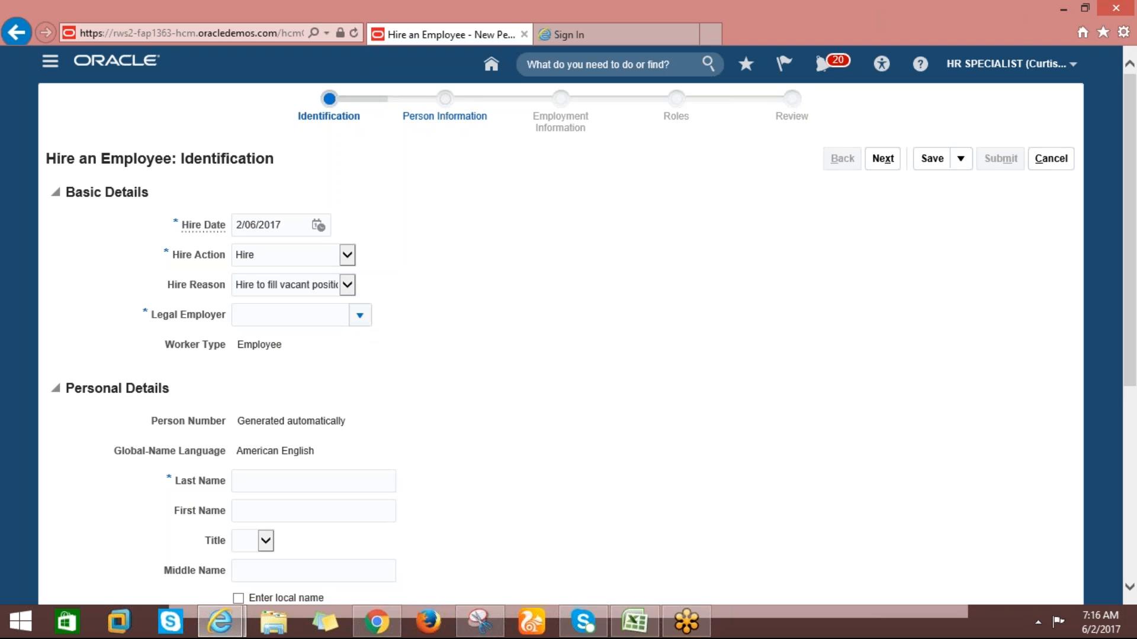
{"action": "left_click", "coordinate": [313, 343]}
Enter the employee's last name and first name in the personal details, and set the gender to Male
{"action": "scroll", "coordinate": [1130, 373], "scroll_direction": "down", "scroll_amount": 4}
{"action": "scroll", "coordinate": [1119, 379], "scroll_direction": "down", "scroll_amount": 2}
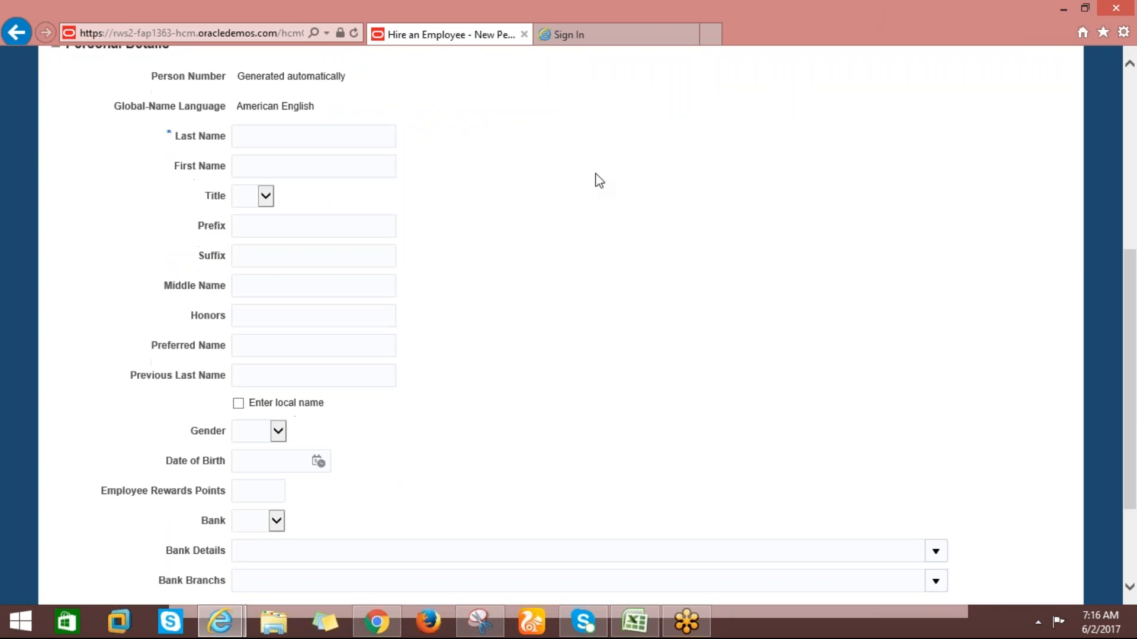
{"action": "left_click", "coordinate": [326, 146]}
{"action": "type", "text": "AN"}
{"action": "type", "text": "USER"}
{"action": "key", "text": "Tab"}
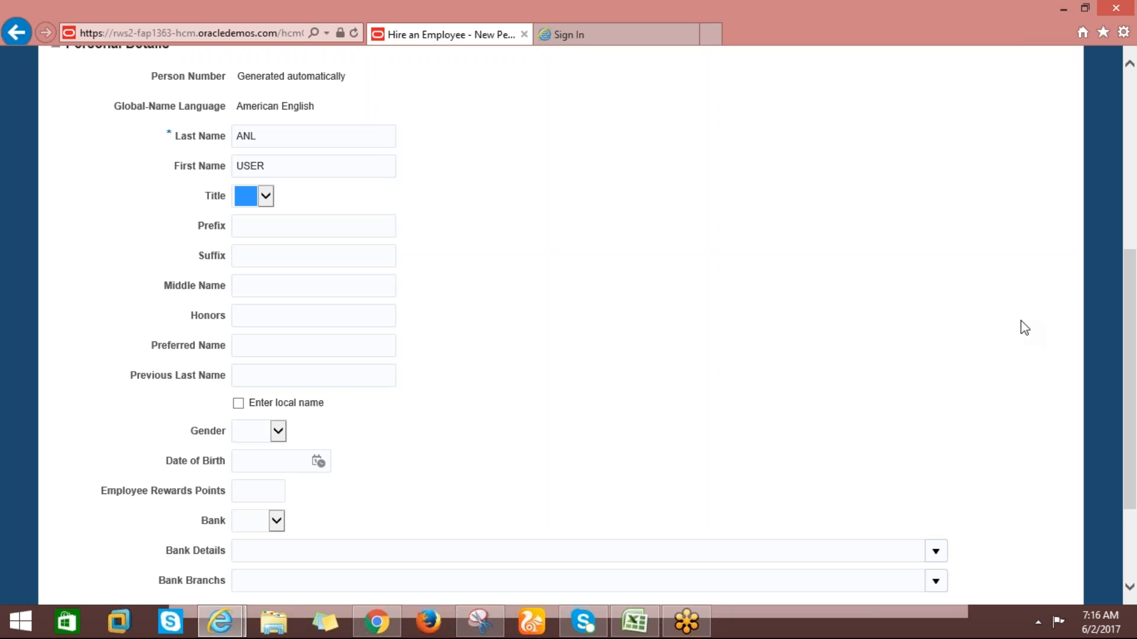
{"action": "left_click", "coordinate": [277, 432]}
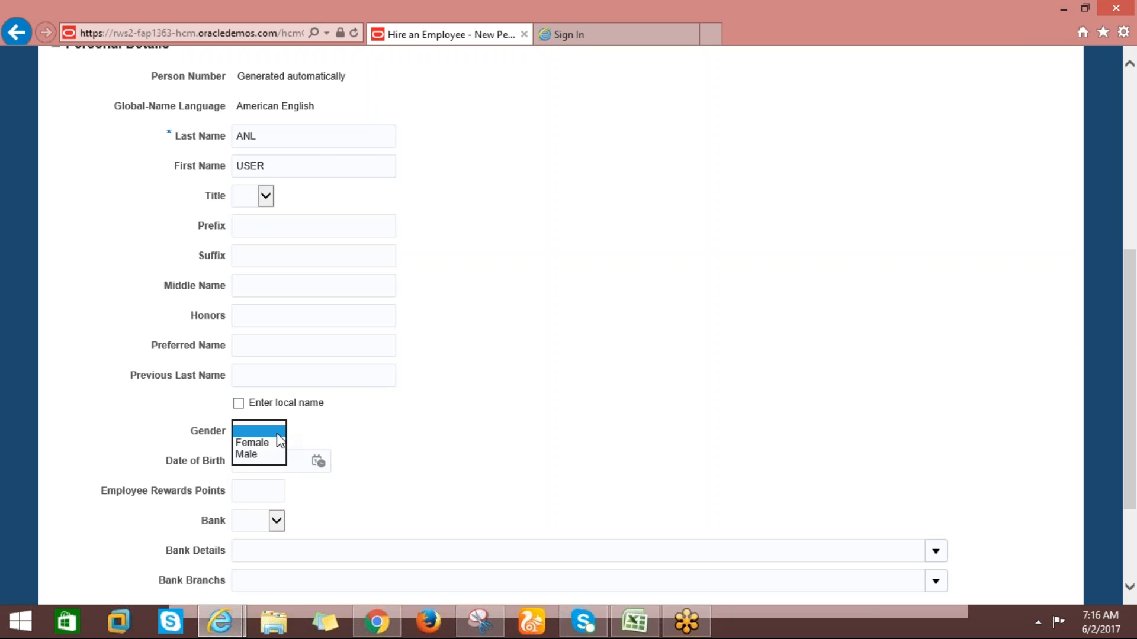
{"action": "left_click", "coordinate": [249, 455]}
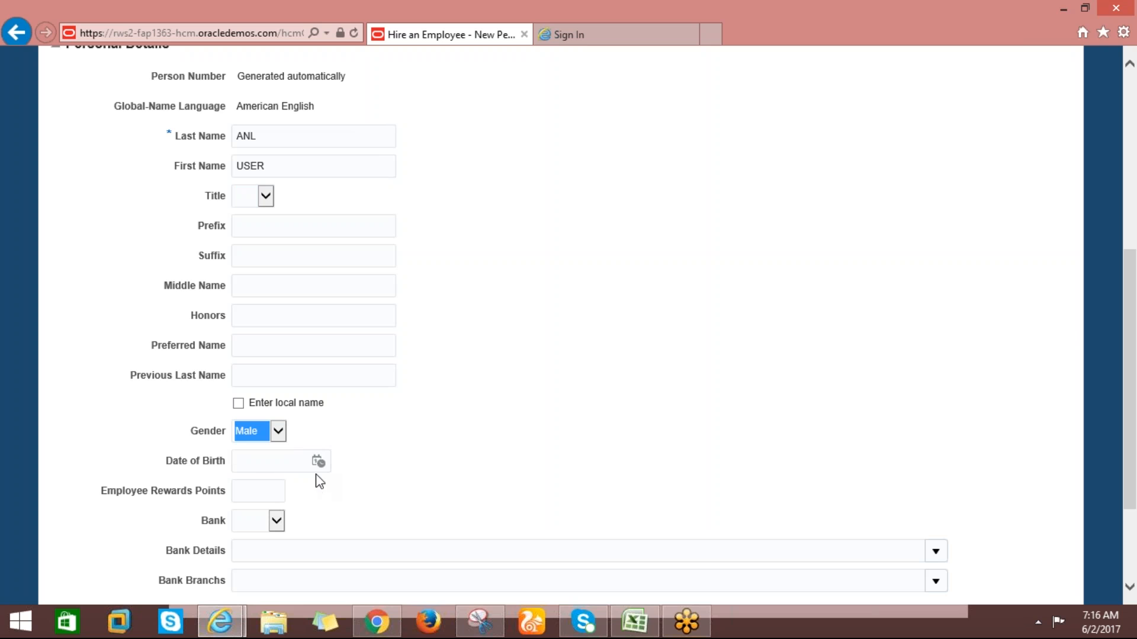
Add a national identifier row for the employee and fill in the date of birth
{"action": "left_click_drag", "start_coordinate": [1129, 379], "coordinate": [1134, 473]}
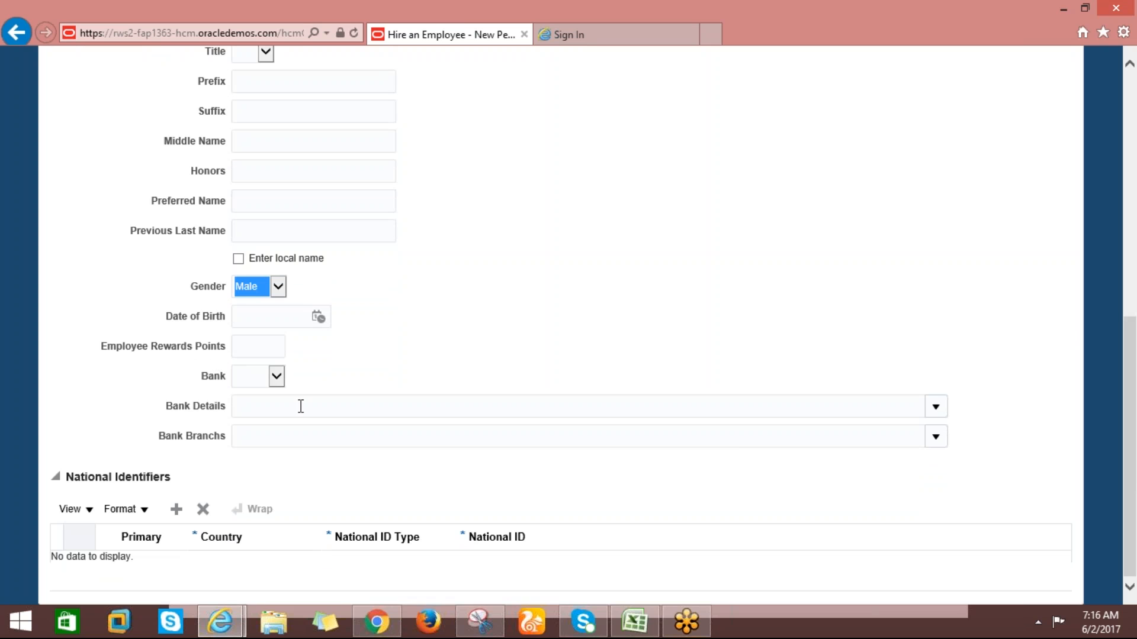
{"action": "left_click", "coordinate": [187, 508]}
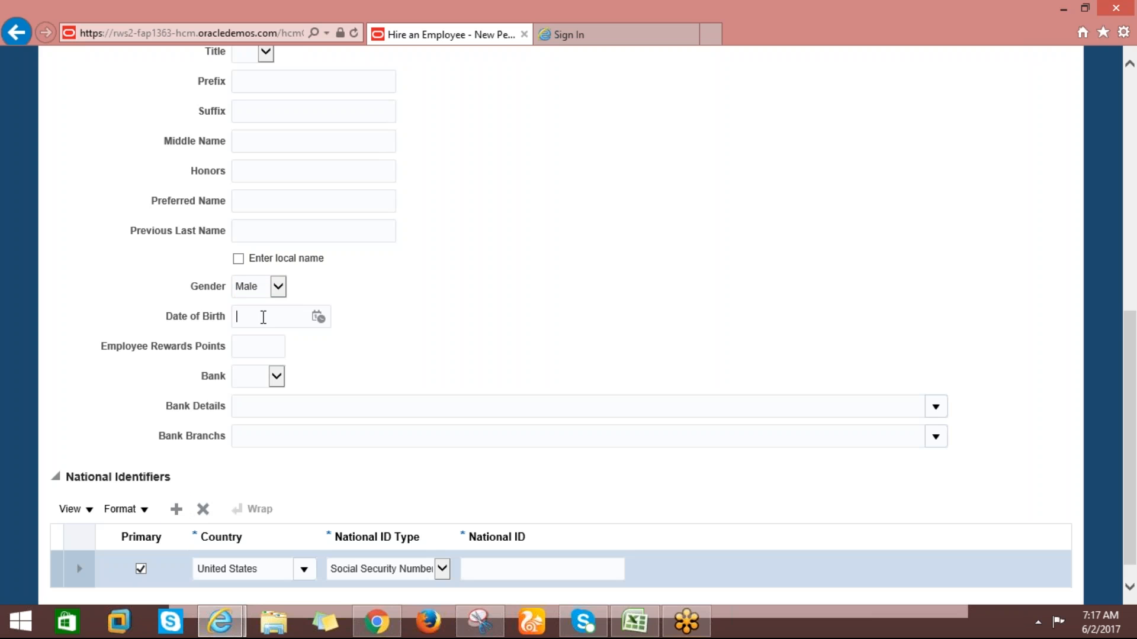
{"action": "type", "text": "01/01/1980"}
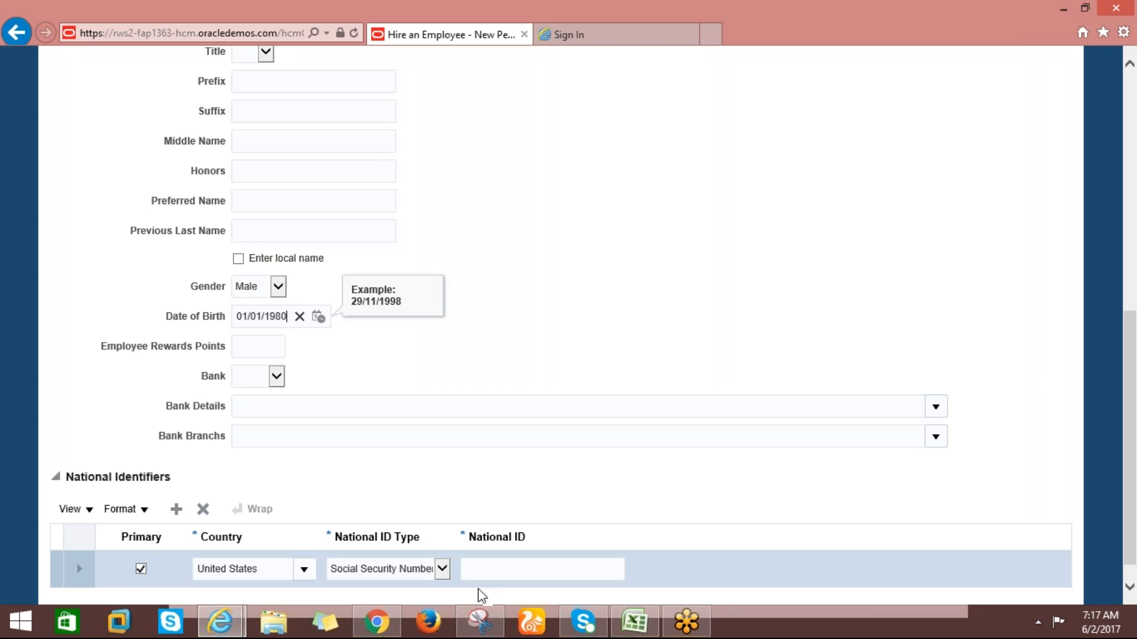
Enter the employee's Social Security number as the national ID and continue to the Person Information page
{"action": "left_click", "coordinate": [489, 570]}
{"action": "type", "text": "123-345"}
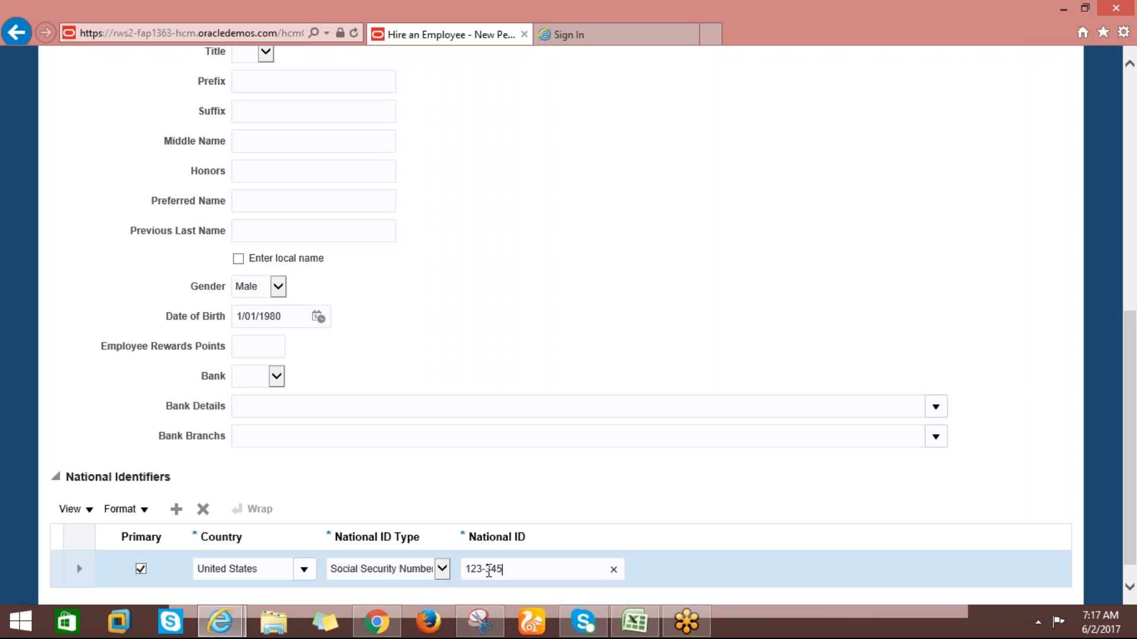
{"action": "type", "text": "-123"}
{"action": "left_click_drag", "start_coordinate": [1128, 374], "coordinate": [1127, 94]}
{"action": "left_click", "coordinate": [882, 160]}
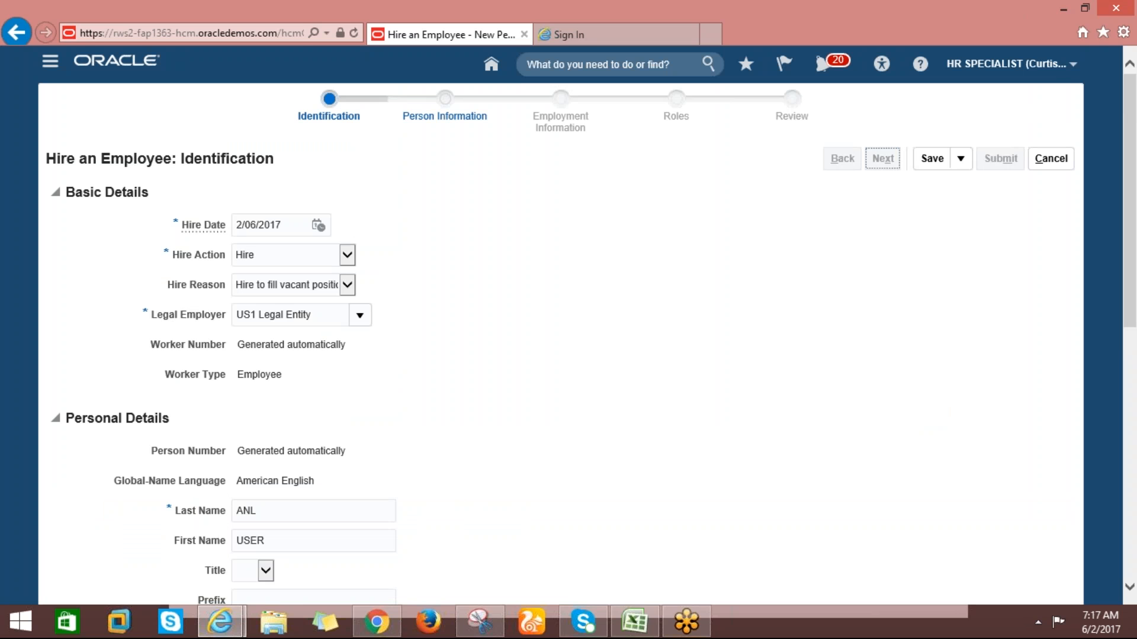
{"action": "key", "text": "alt+Tab"}
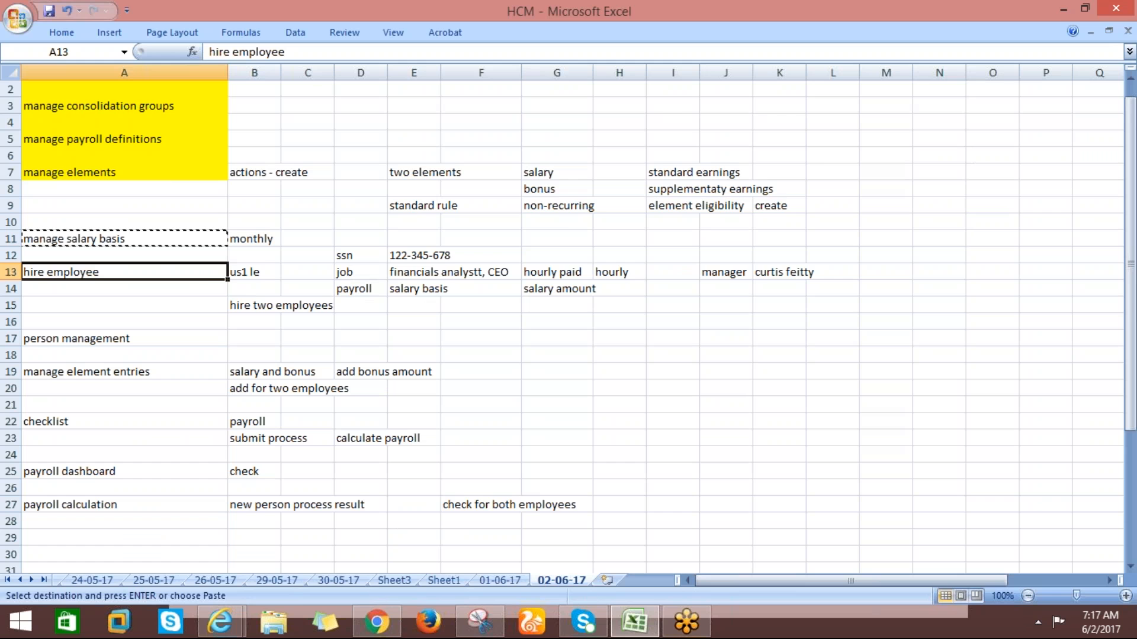
{"action": "key", "text": "alt+Tab"}
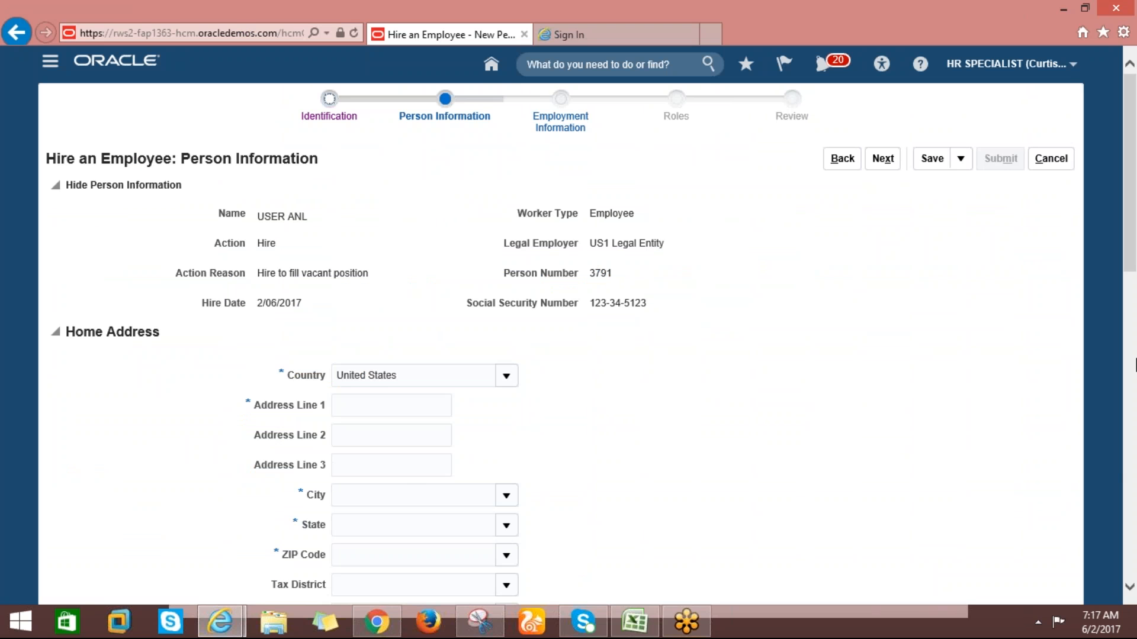
Look up the employee's ZIP code for the home address and choose the Manhattan, New York, NY match
{"action": "scroll", "coordinate": [1131, 237], "scroll_direction": "down", "scroll_amount": 5}
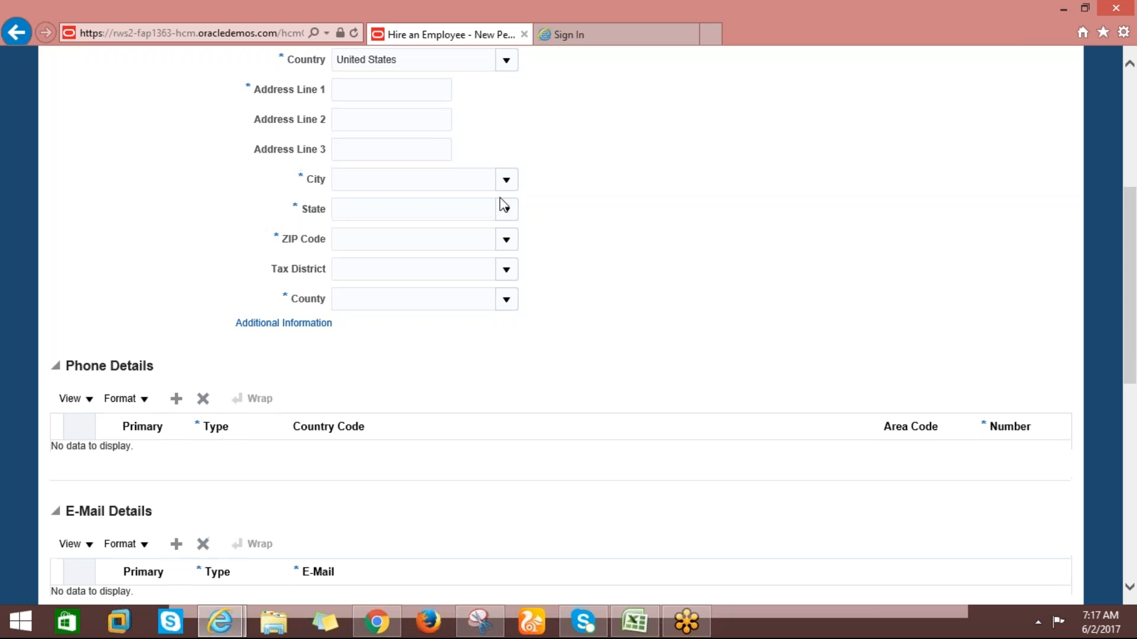
{"action": "left_click", "coordinate": [395, 247]}
{"action": "type", "text": "10001"}
{"action": "key", "text": "Tab"}
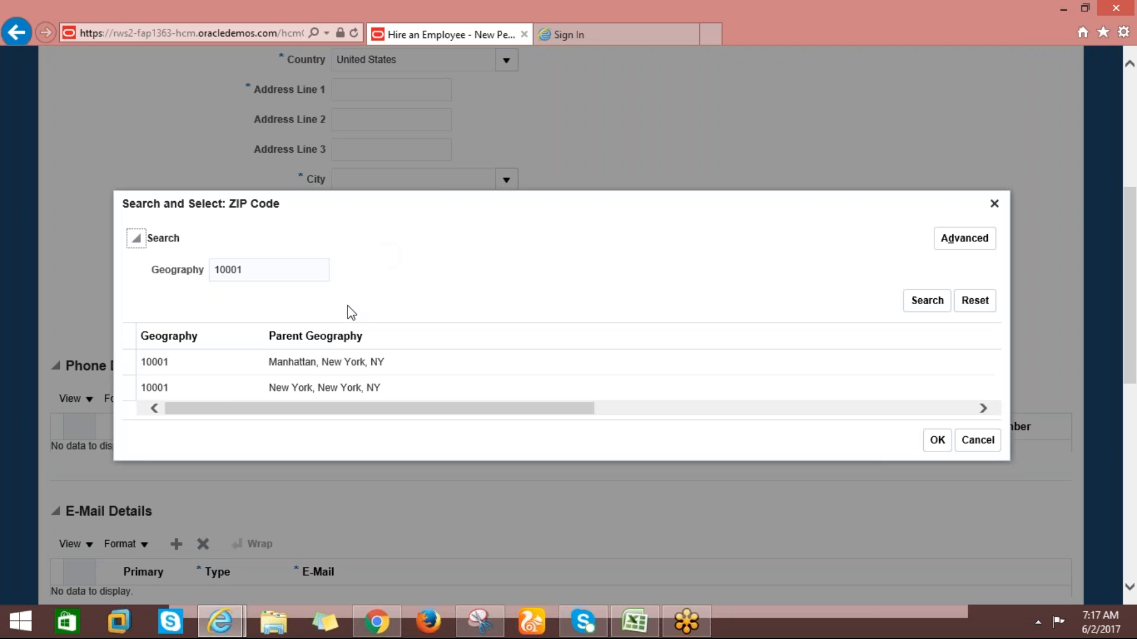
{"action": "left_click", "coordinate": [304, 367]}
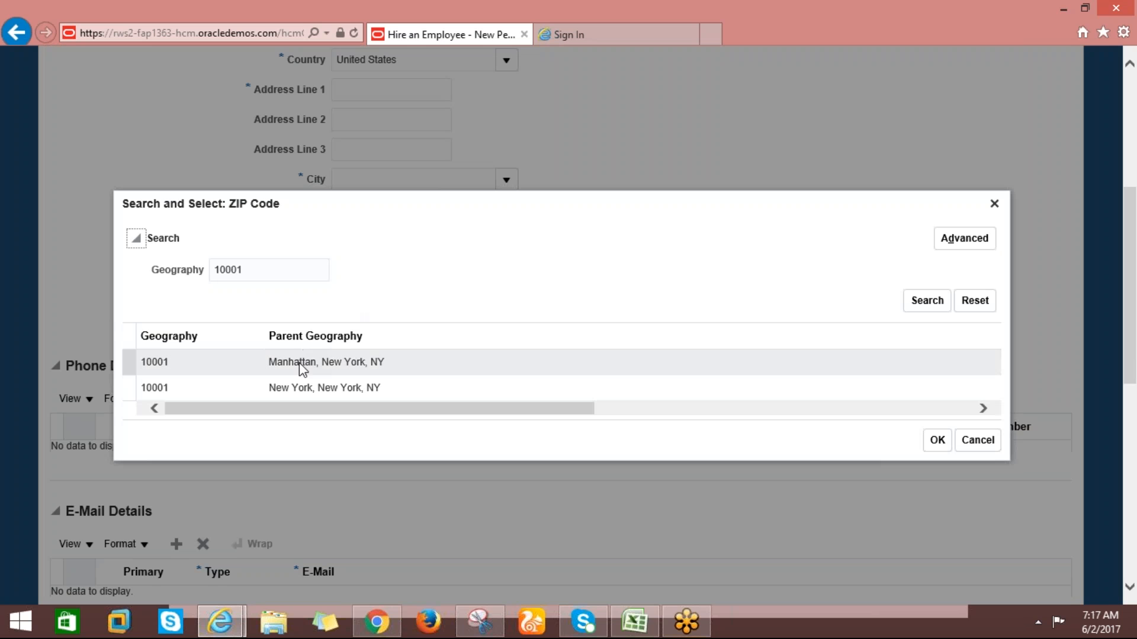
{"action": "left_click_drag", "start_coordinate": [527, 414], "coordinate": [591, 414]}
{"action": "left_click", "coordinate": [937, 440]}
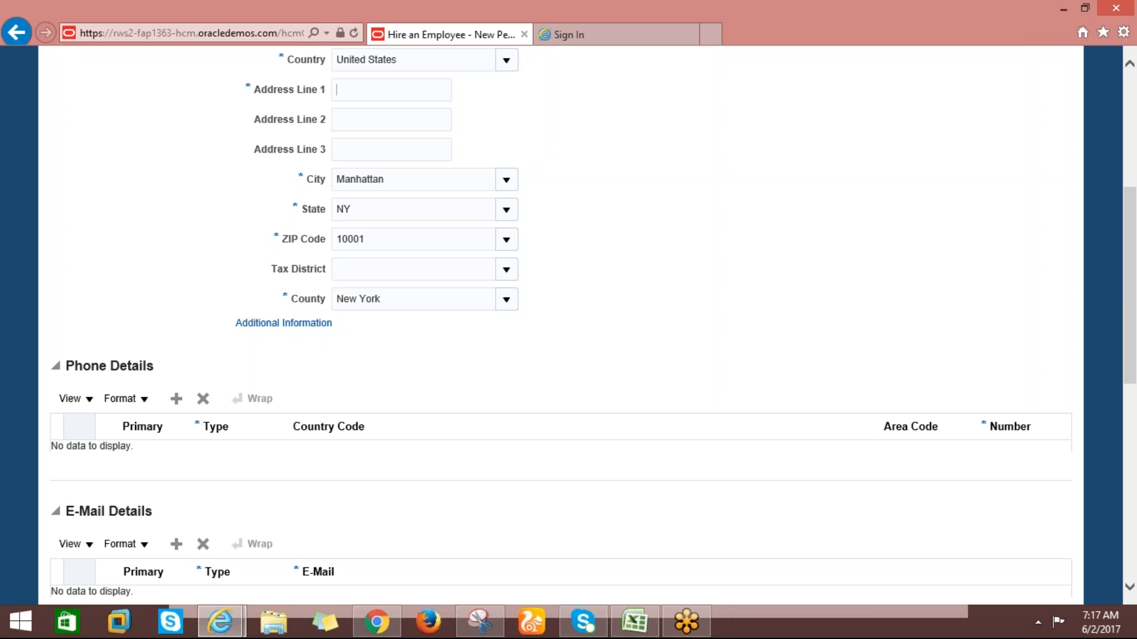
Fill in the first line of the employee's home address and proceed to the Employment Information stage
{"action": "type", "text": "ANL_LOCATION"}
{"action": "left_click_drag", "start_coordinate": [1129, 288], "coordinate": [1085, 127]}
{"action": "left_click", "coordinate": [885, 160]}
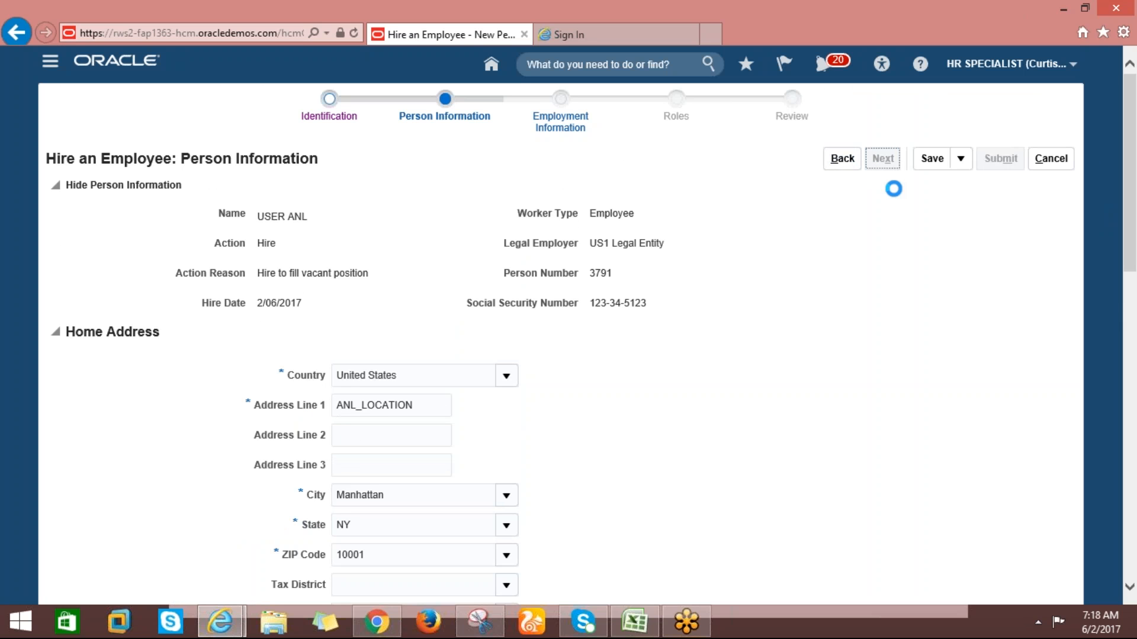
{"action": "key", "text": "alt+Tab"}
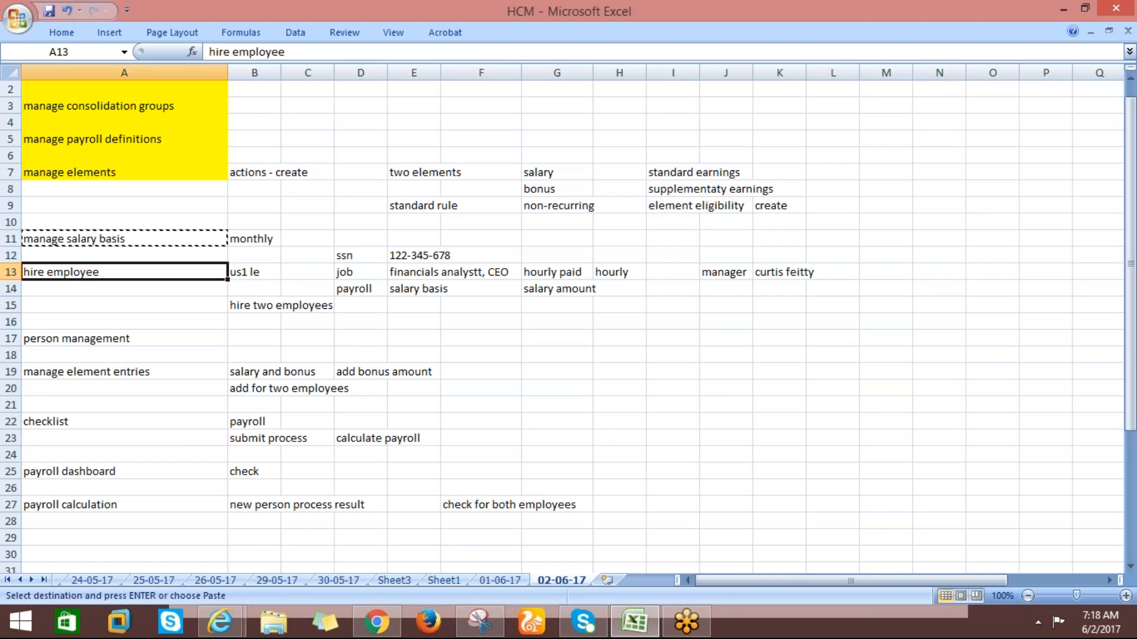
Switch to the Hire an Employee form in the browser and set the assignment's business unit to US1 Business Unit
{"action": "key", "text": "alt+Tab"}
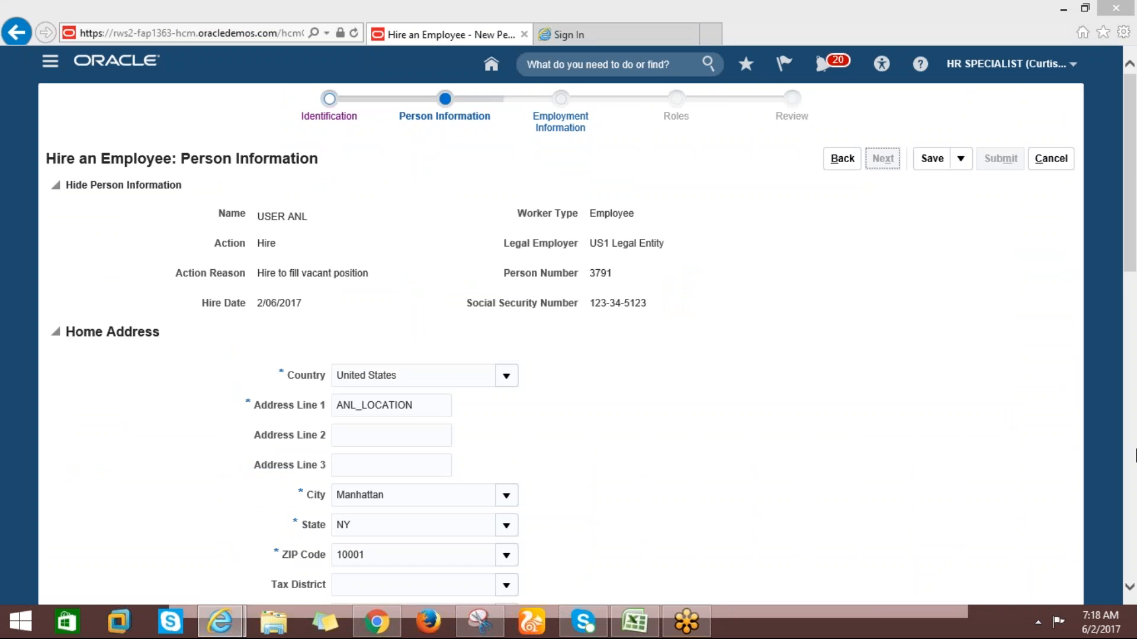
{"action": "scroll", "coordinate": [1135, 455], "scroll_direction": "down", "scroll_amount": 6}
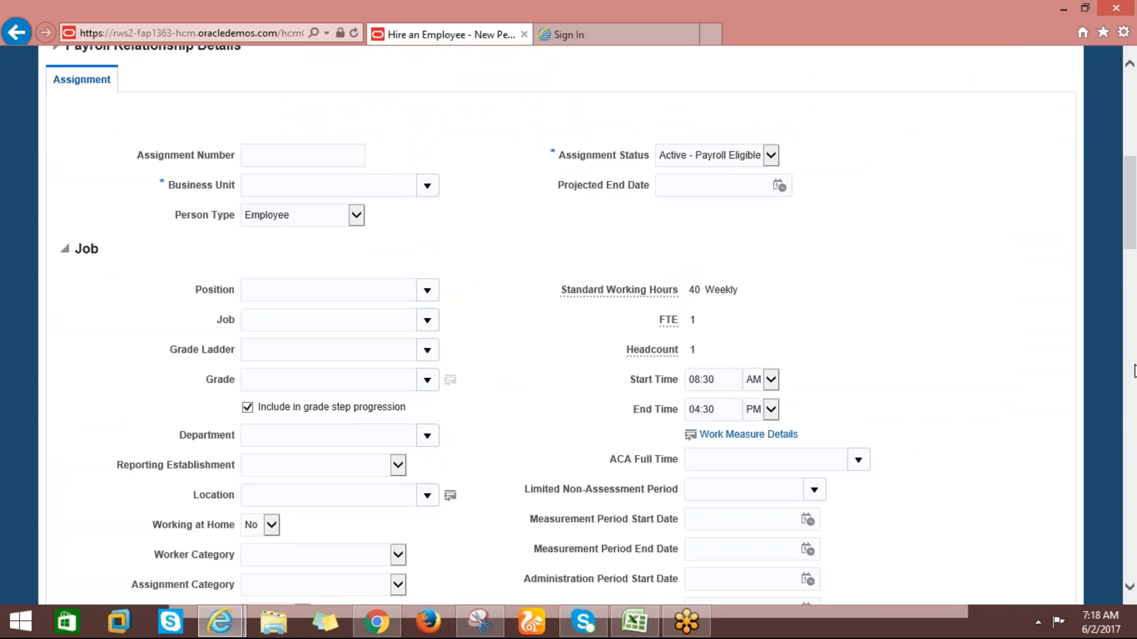
{"action": "mouse_move", "coordinate": [1132, 175]}
{"action": "left_mouse_down"}
{"action": "mouse_move", "coordinate": [1125, 114]}
{"action": "mouse_move", "coordinate": [1124, 169]}
{"action": "left_mouse_up"}
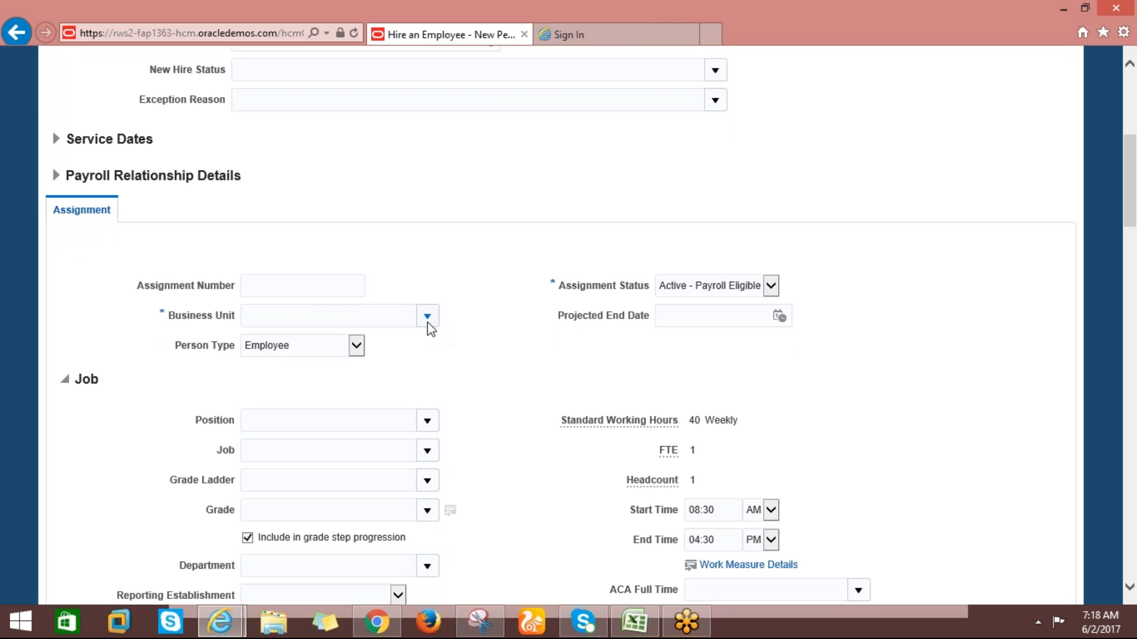
{"action": "left_click", "coordinate": [330, 318]}
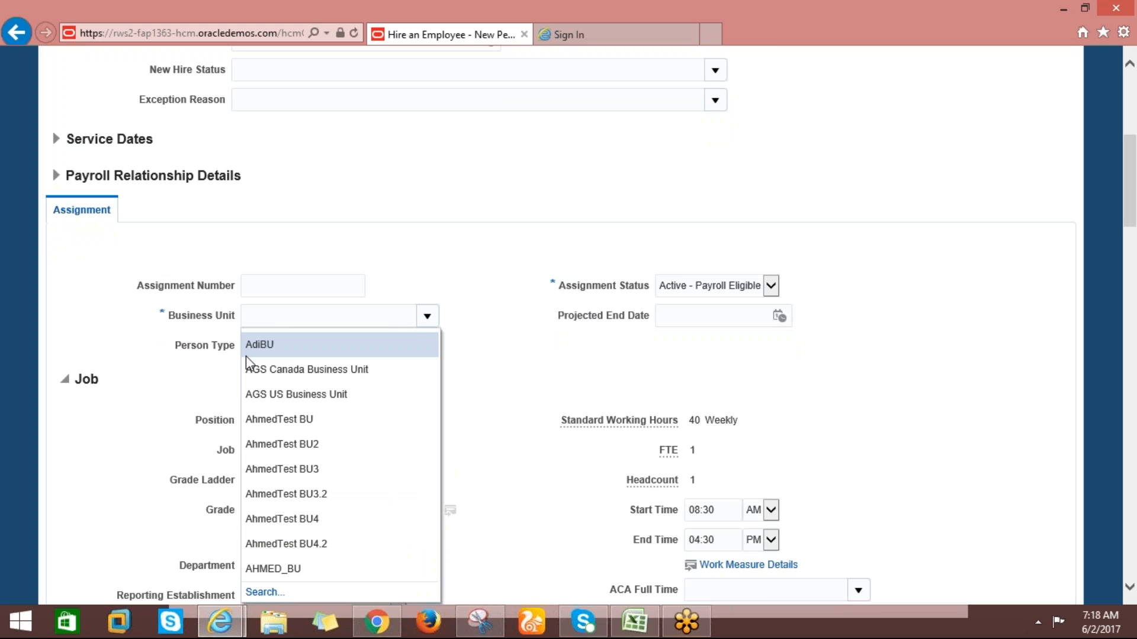
{"action": "left_click", "coordinate": [268, 311]}
{"action": "type", "text": "us"}
{"action": "key", "text": "BackSpace"}
{"action": "type", "text": "US"}
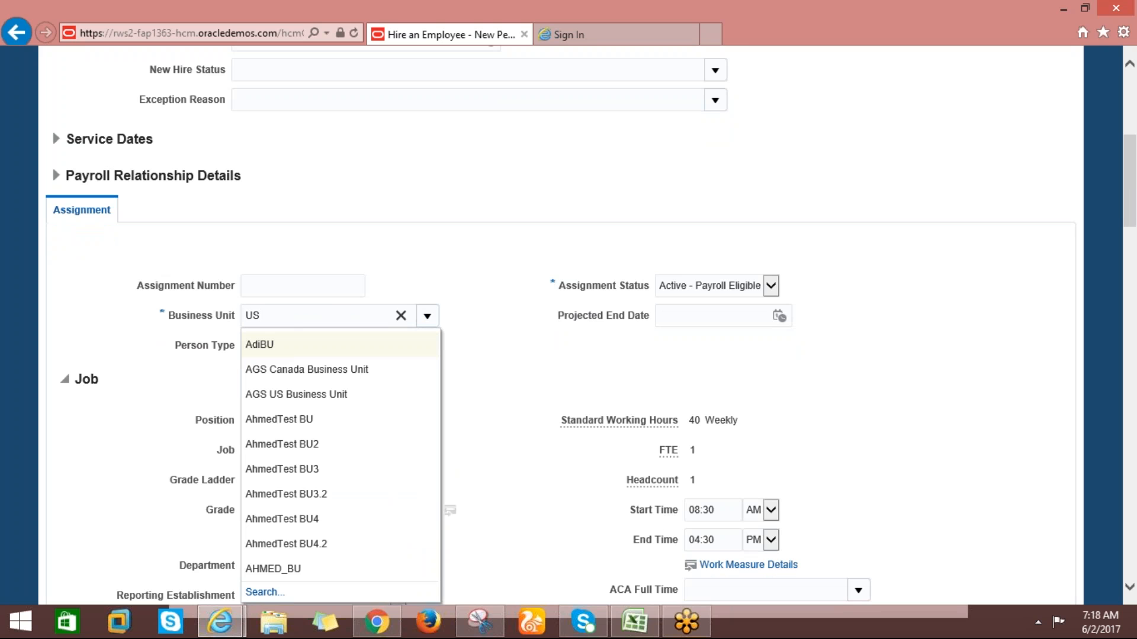
{"action": "type", "text": "1"}
{"action": "key", "text": "Tab"}
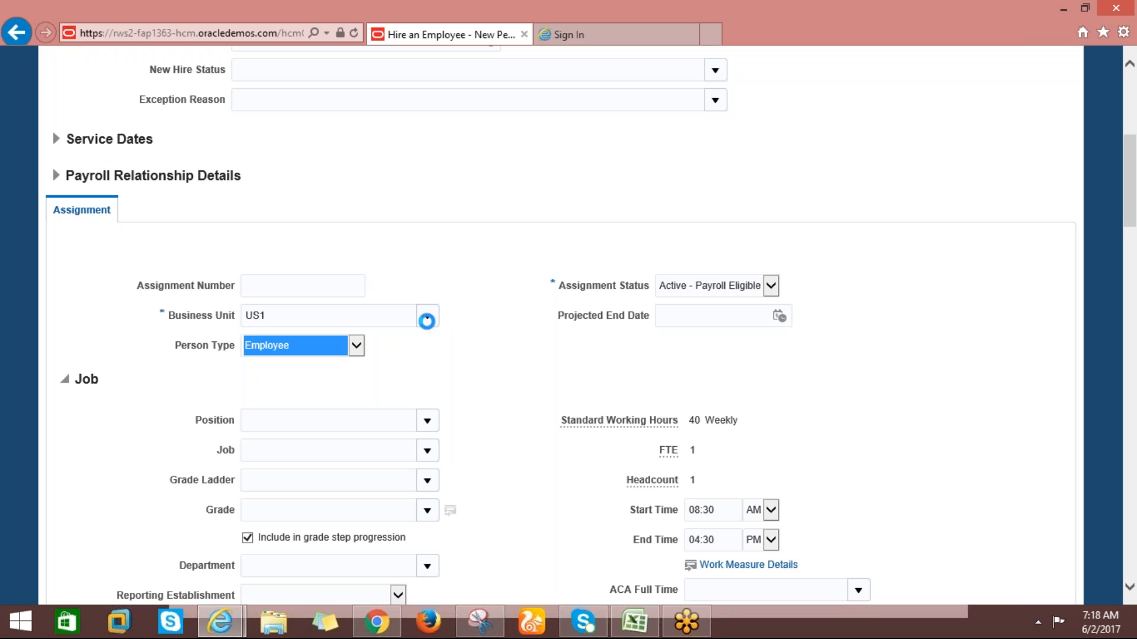
{"action": "left_click_drag", "start_coordinate": [492, 350], "coordinate": [558, 410]}
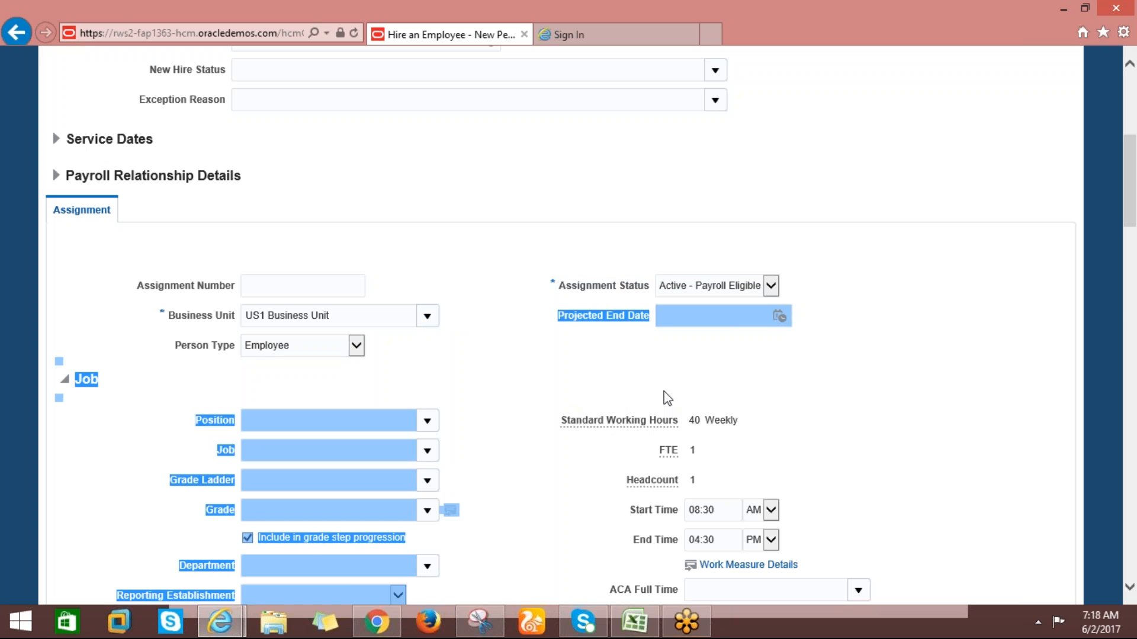
{"action": "left_click", "coordinate": [808, 401]}
Try the Analyst position for the assignment and open the list of jobs
{"action": "mouse_move", "coordinate": [1132, 185]}
{"action": "left_mouse_down"}
{"action": "mouse_move", "coordinate": [1133, 223]}
{"action": "mouse_move", "coordinate": [1128, 192]}
{"action": "left_mouse_up"}
{"action": "left_click", "coordinate": [249, 206]}
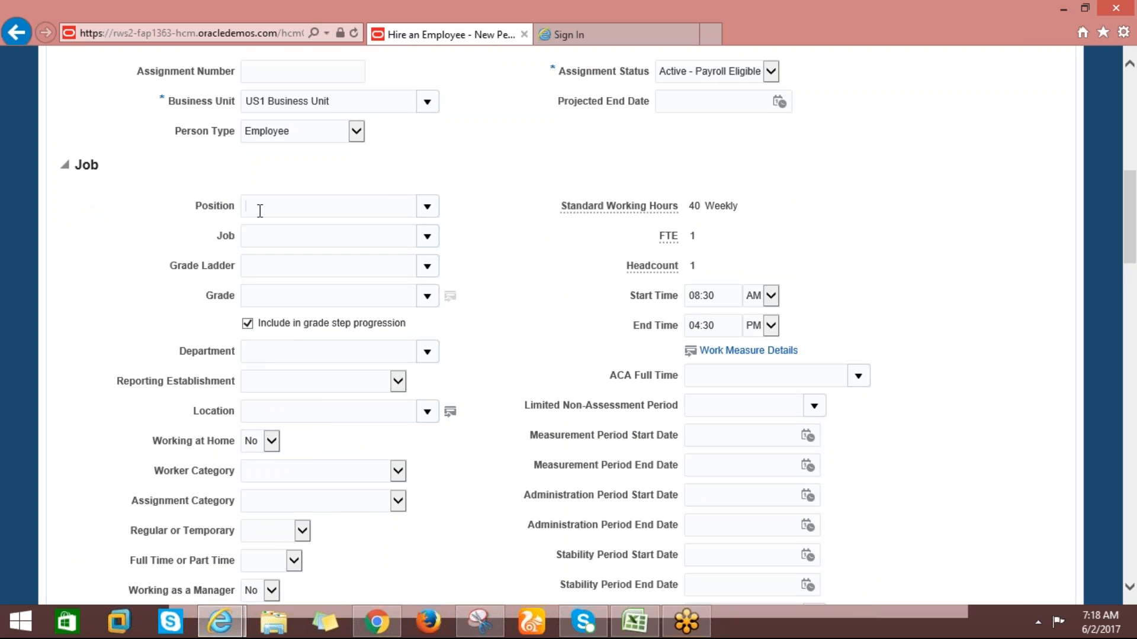
{"action": "type", "text": "AN"}
{"action": "key", "text": "BackSpace"}
{"action": "key", "text": "BackSpace"}
{"action": "left_click", "coordinate": [427, 206]}
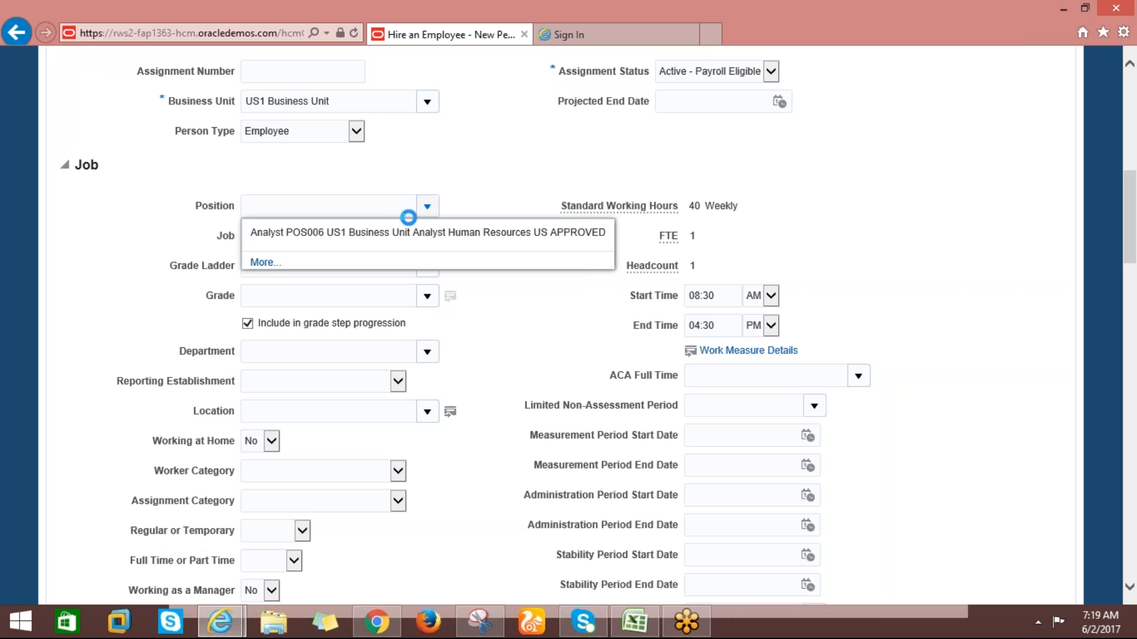
{"action": "left_click", "coordinate": [398, 236]}
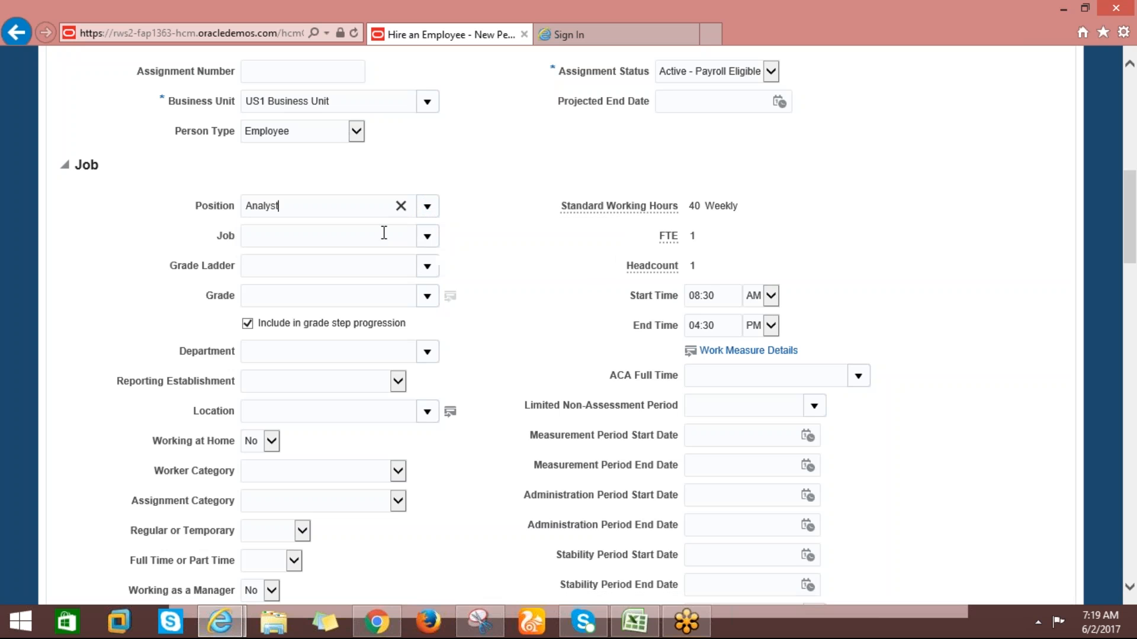
{"action": "key", "text": "Tab"}
{"action": "key", "text": "Tab"}
{"action": "left_click", "coordinate": [427, 236]}
Set the assignment's position to Financial Analyst in US1 Business Unit
{"action": "left_click", "coordinate": [287, 205]}
{"action": "key", "text": "BackSpace"}
{"action": "key", "text": "BackSpace"}
{"action": "key", "text": "BackSpace"}
{"action": "key", "text": "BackSpace"}
{"action": "key", "text": "BackSpace"}
{"action": "key", "text": "BackSpace"}
{"action": "type", "text": "Ff"}
{"action": "key", "text": "BackSpace"}
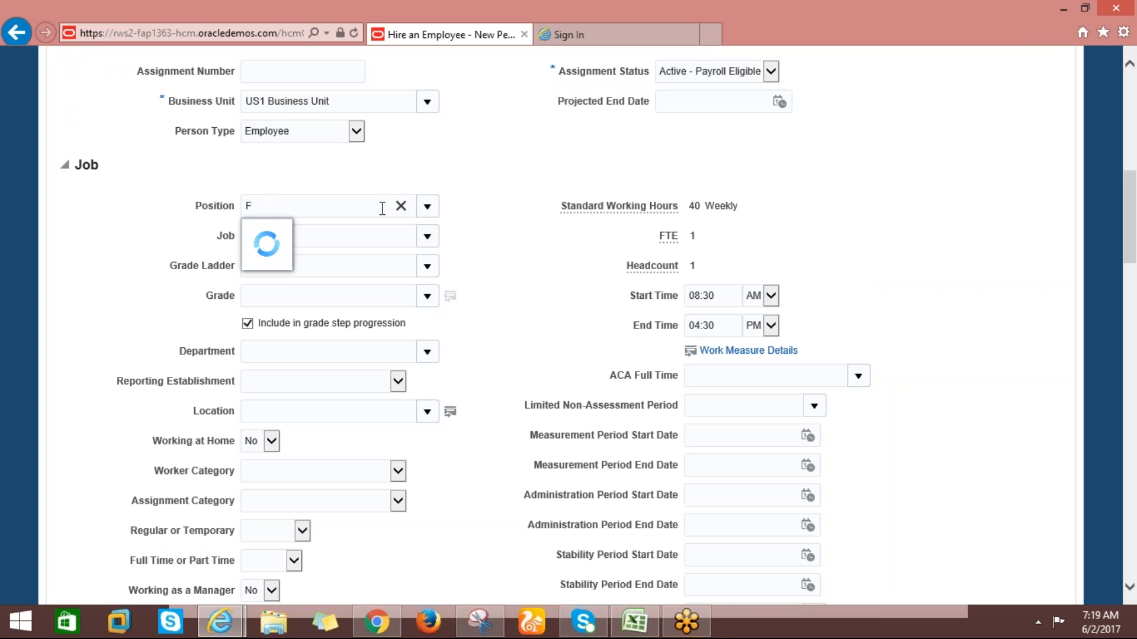
{"action": "type", "text": "inancial ana"}
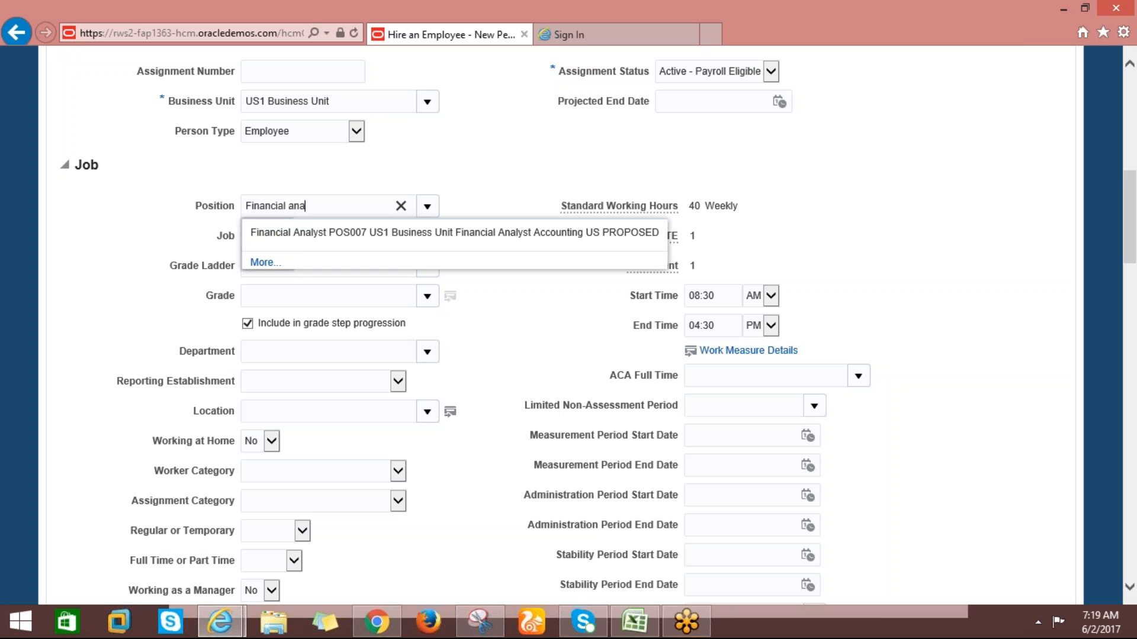
{"action": "left_click", "coordinate": [375, 238]}
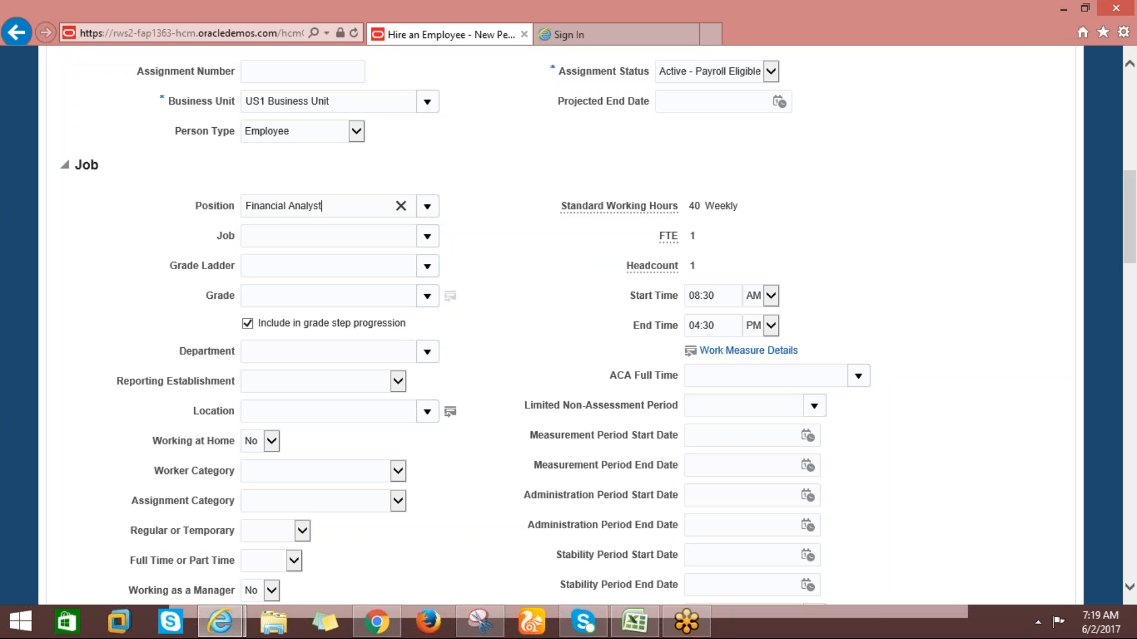
Set the assignment's job to Financial Analyst
{"action": "left_click", "coordinate": [327, 237]}
{"action": "left_click", "coordinate": [326, 240]}
{"action": "type", "text": "financial"}
{"action": "key", "text": "Tab"}
{"action": "left_click", "coordinate": [308, 236]}
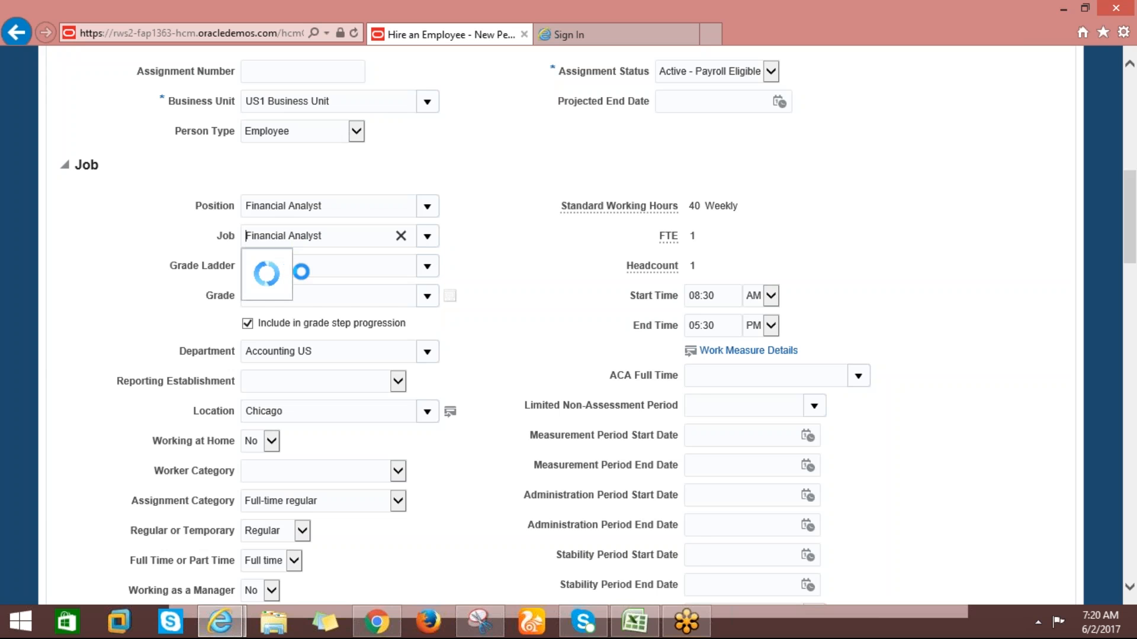
Check the hiring notes in the HCM workbook and set Hourly Paid or Salaried to Salaried on the hire form
{"action": "key", "text": "alt+Tab"}
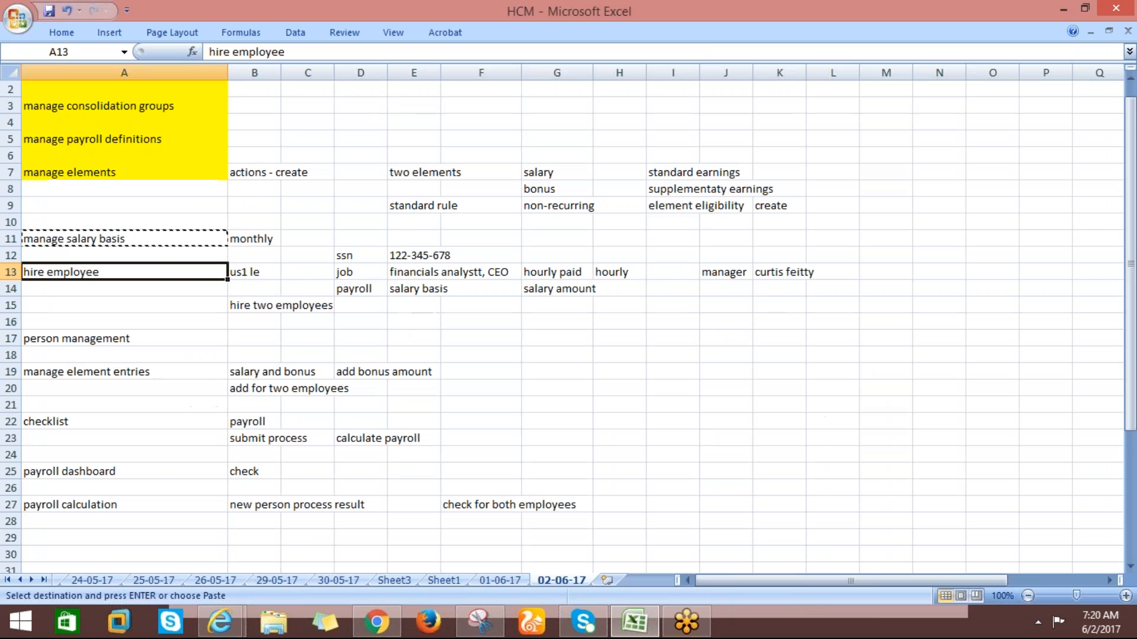
{"action": "left_click", "coordinate": [361, 306]}
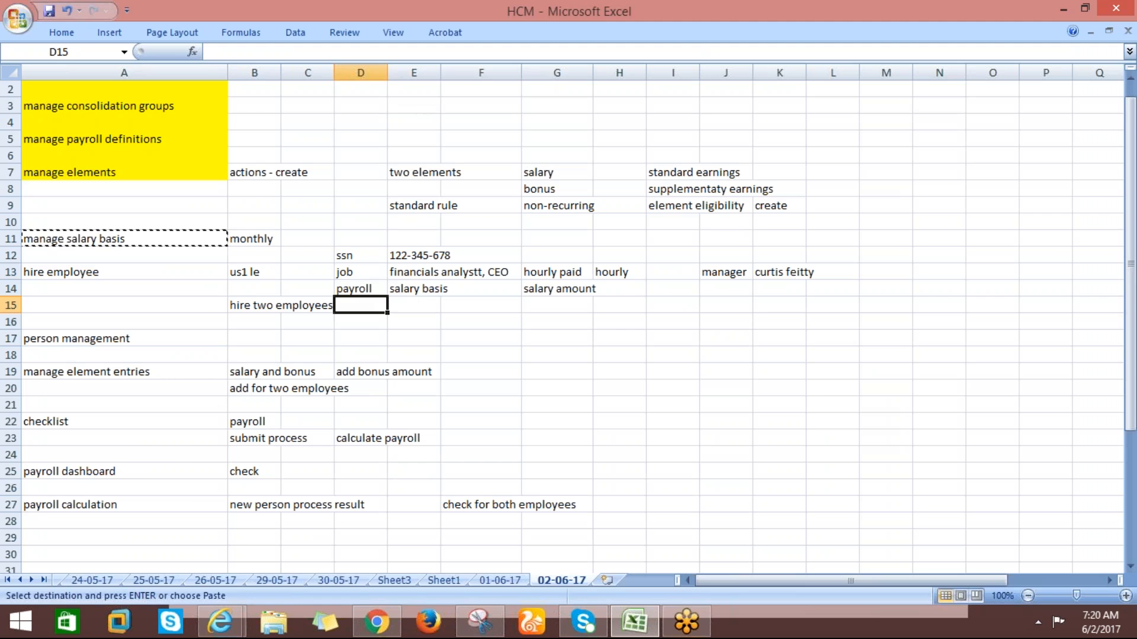
{"action": "key", "text": "alt+Tab"}
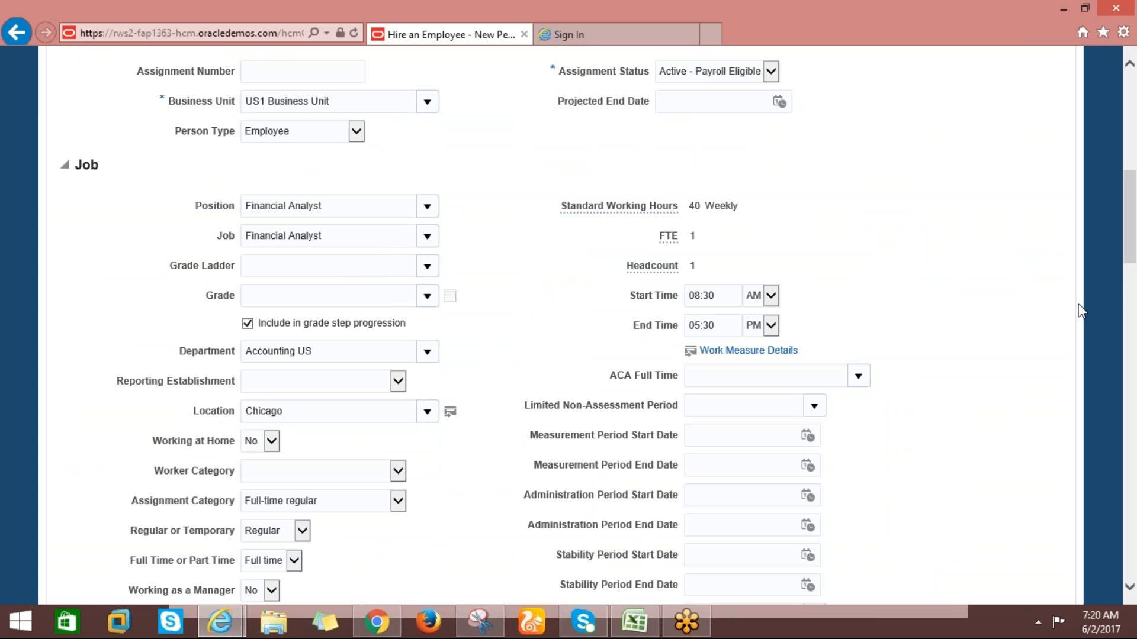
{"action": "left_click_drag", "start_coordinate": [1130, 231], "coordinate": [1130, 274]}
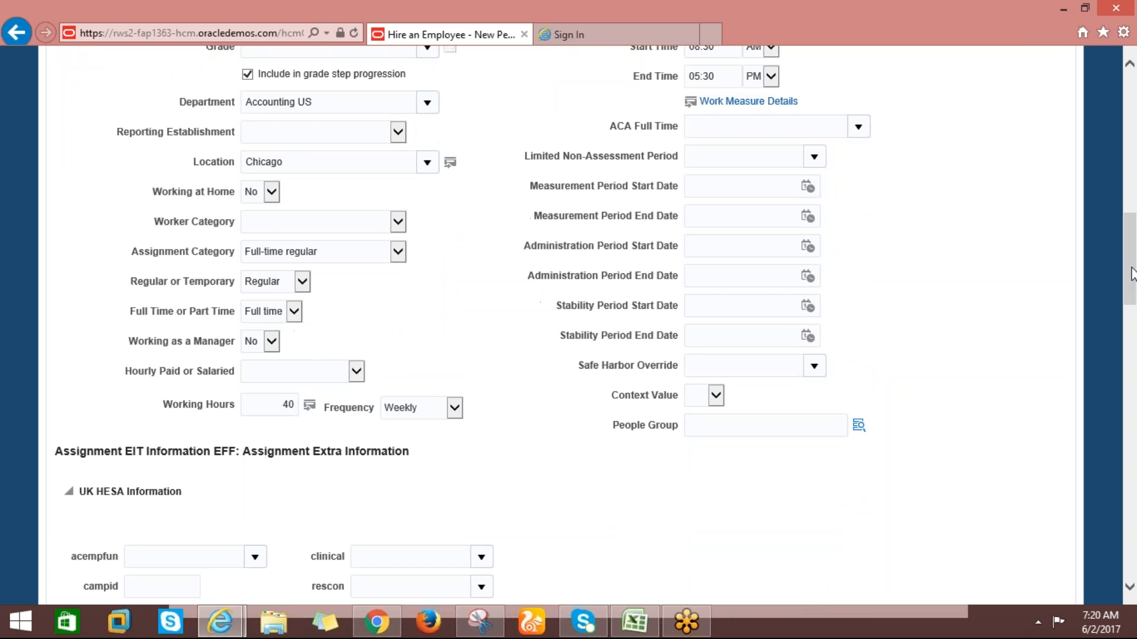
{"action": "left_click", "coordinate": [357, 372]}
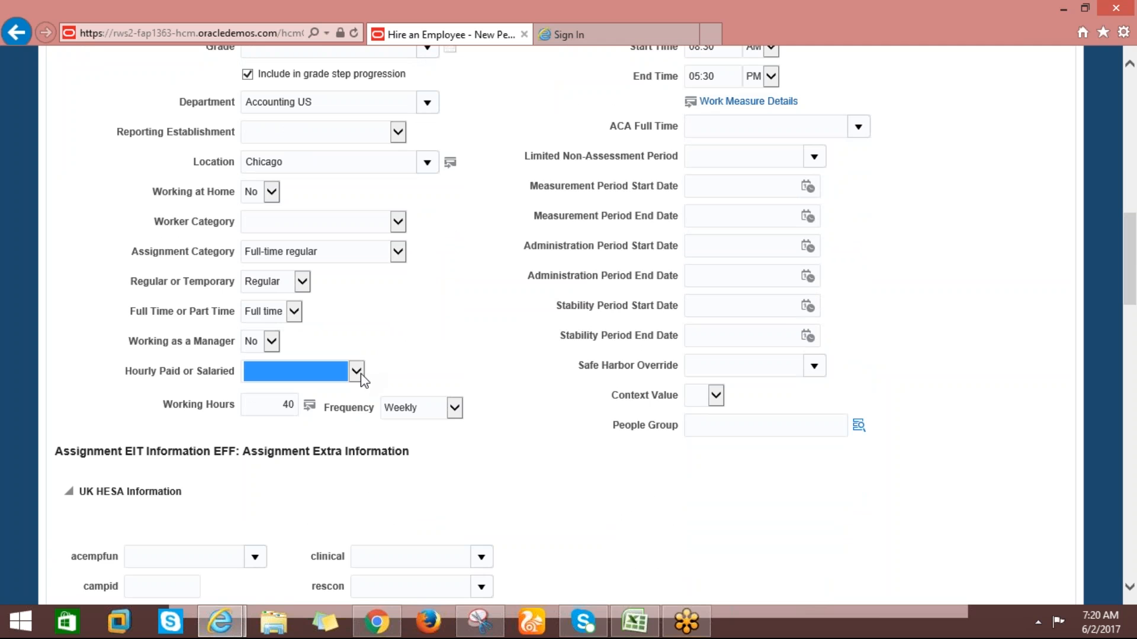
{"action": "left_click", "coordinate": [267, 383]}
{"action": "left_click", "coordinate": [357, 372]}
{"action": "left_click", "coordinate": [358, 372]}
{"action": "left_click", "coordinate": [357, 371]}
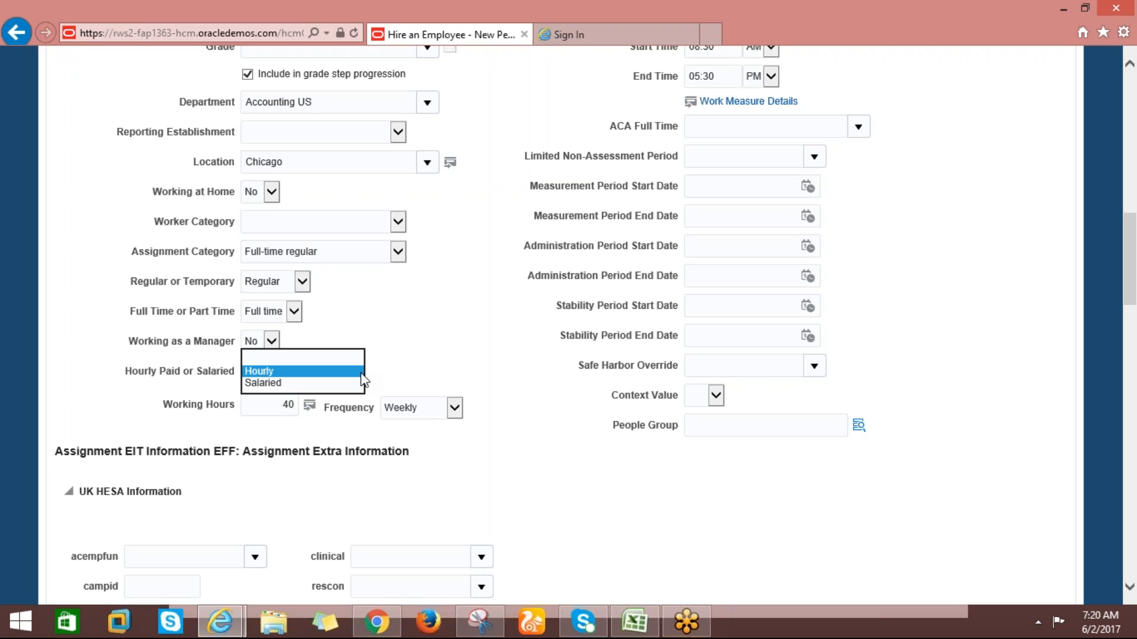
{"action": "left_click", "coordinate": [285, 391]}
{"action": "key", "text": "Down"}
Try to find the line manager in Manager Details by entering the first name followed by the last name
{"action": "left_click_drag", "start_coordinate": [1131, 253], "coordinate": [1133, 300]}
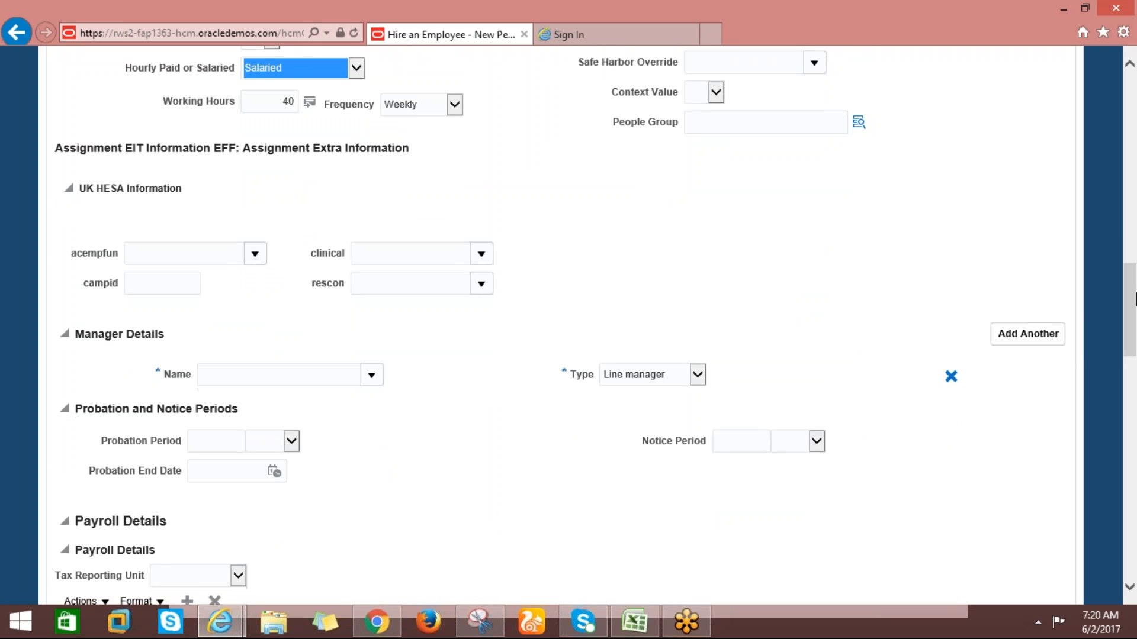
{"action": "left_click", "coordinate": [373, 383]}
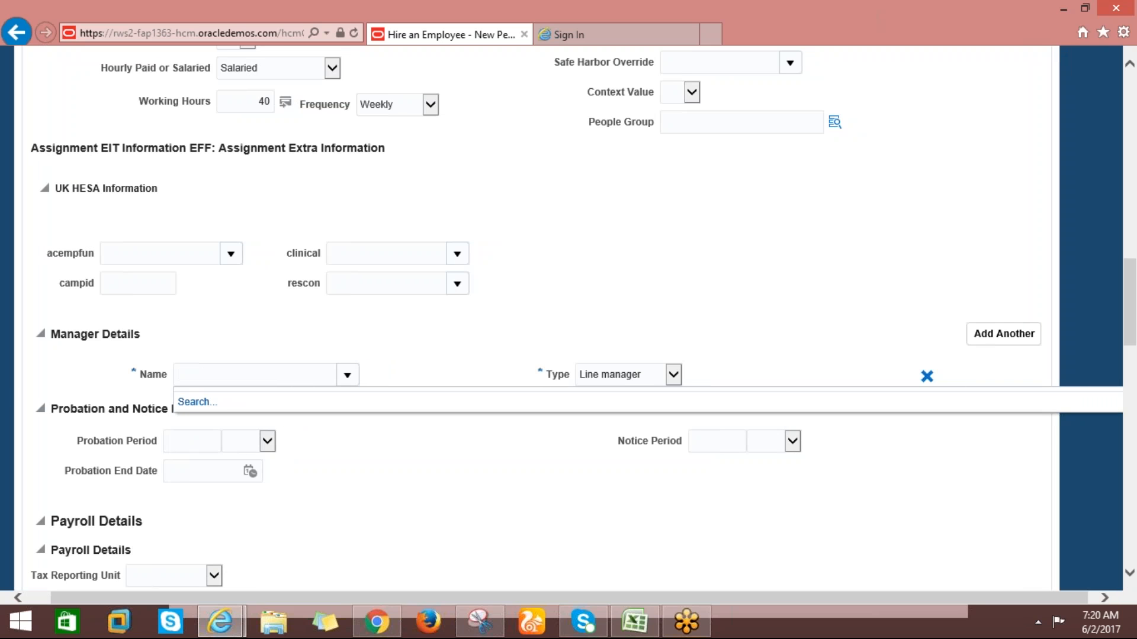
{"action": "left_click", "coordinate": [237, 375]}
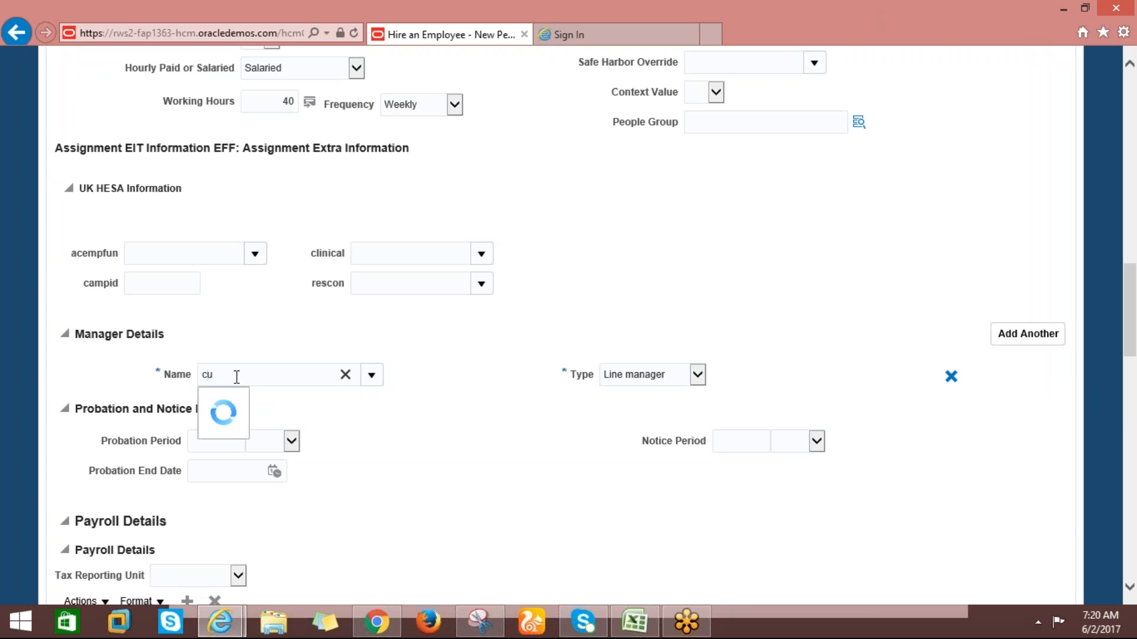
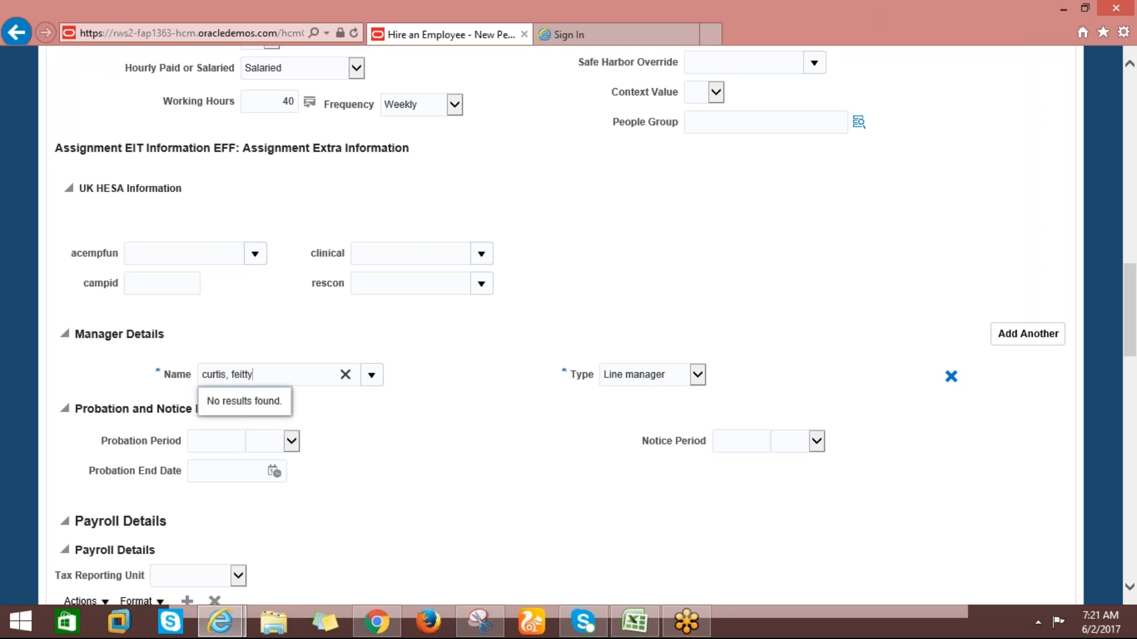
Search for the line manager by last name only and assign the matching Human Resources Specialist
{"action": "left_click_drag", "start_coordinate": [251, 375], "coordinate": [177, 371]}
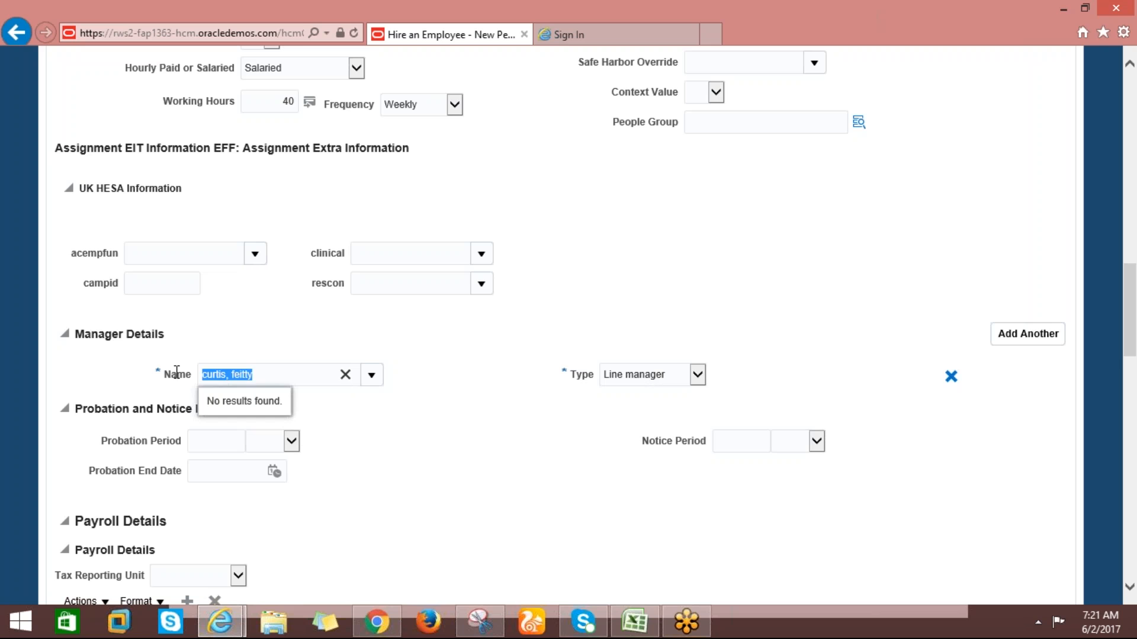
{"action": "type", "text": "feitty"}
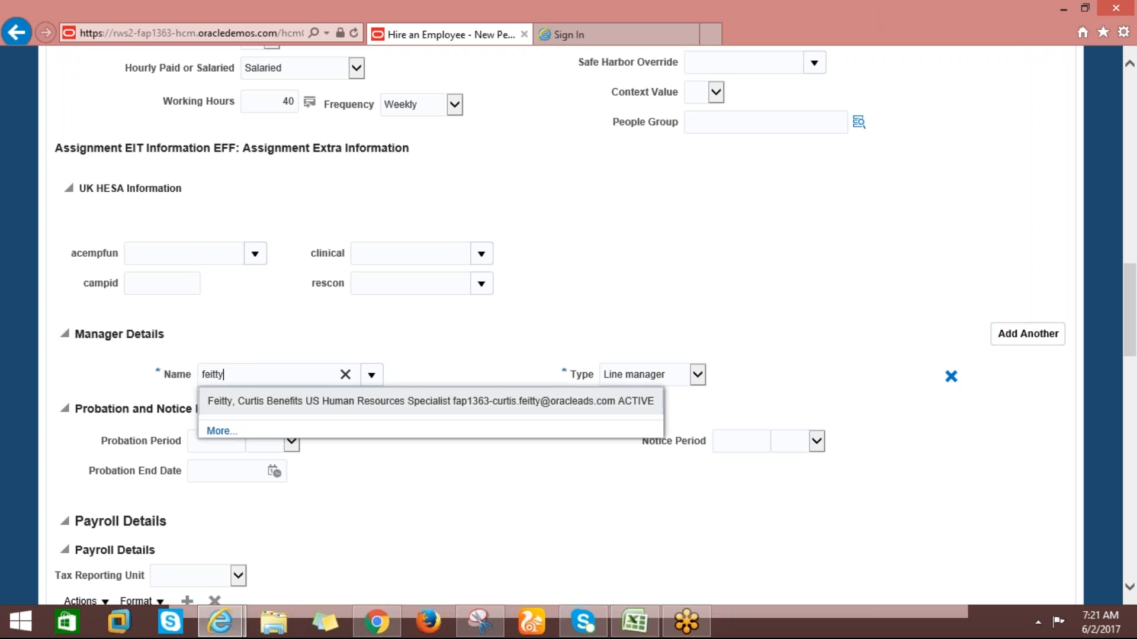
{"action": "left_click", "coordinate": [223, 401]}
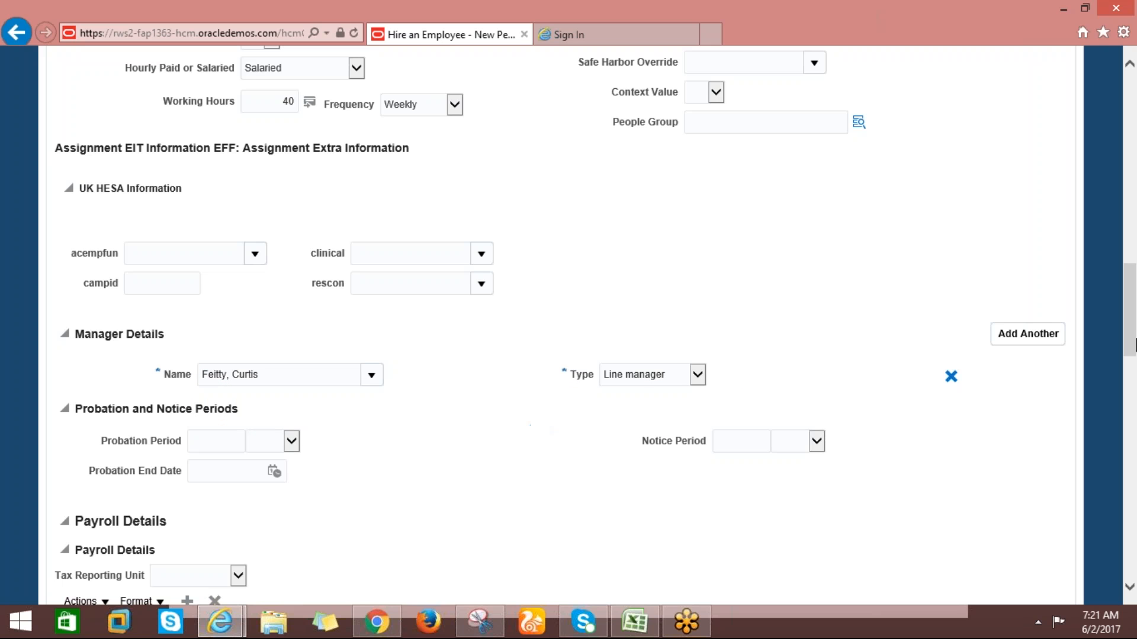
Consult the HCM workbook, add a payroll row under Payroll Details, and assign the payroll whose name starts with ANL_PAYROLL
{"action": "key", "text": "alt+Tab"}
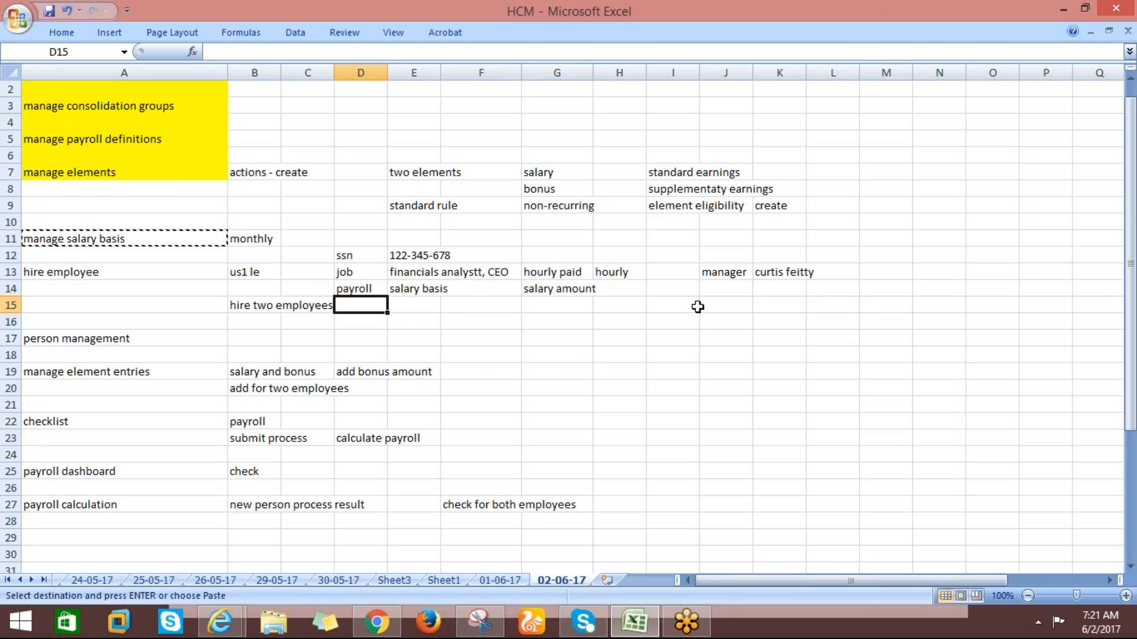
{"action": "key", "text": "alt+Tab"}
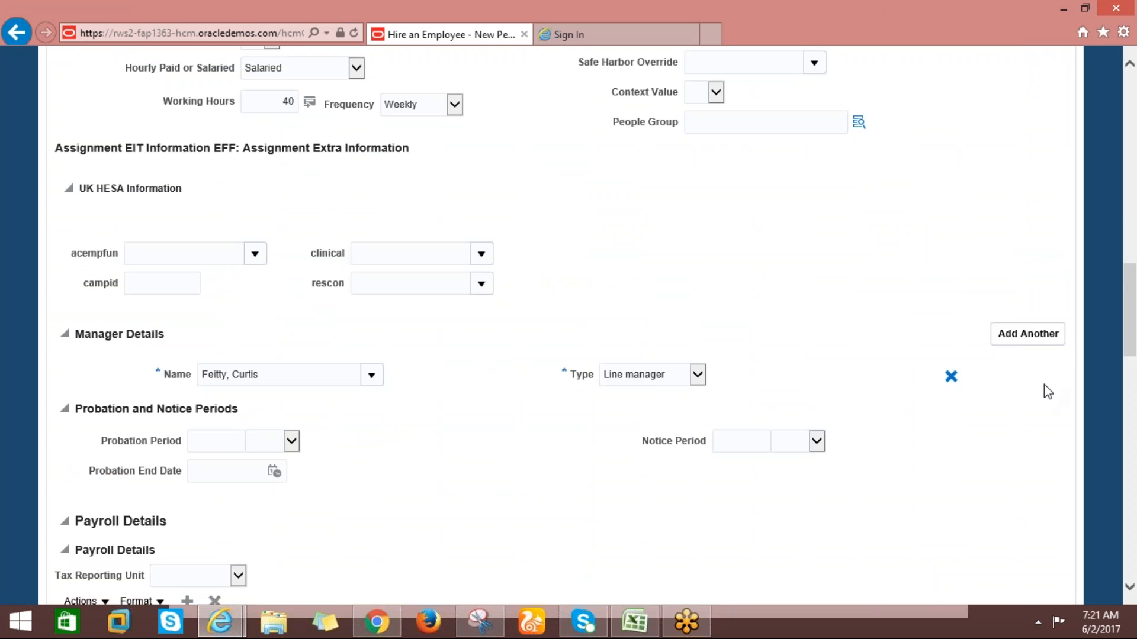
{"action": "left_click_drag", "start_coordinate": [1130, 279], "coordinate": [1131, 335]}
{"action": "scroll", "coordinate": [1131, 334], "scroll_direction": "down", "scroll_amount": 1}
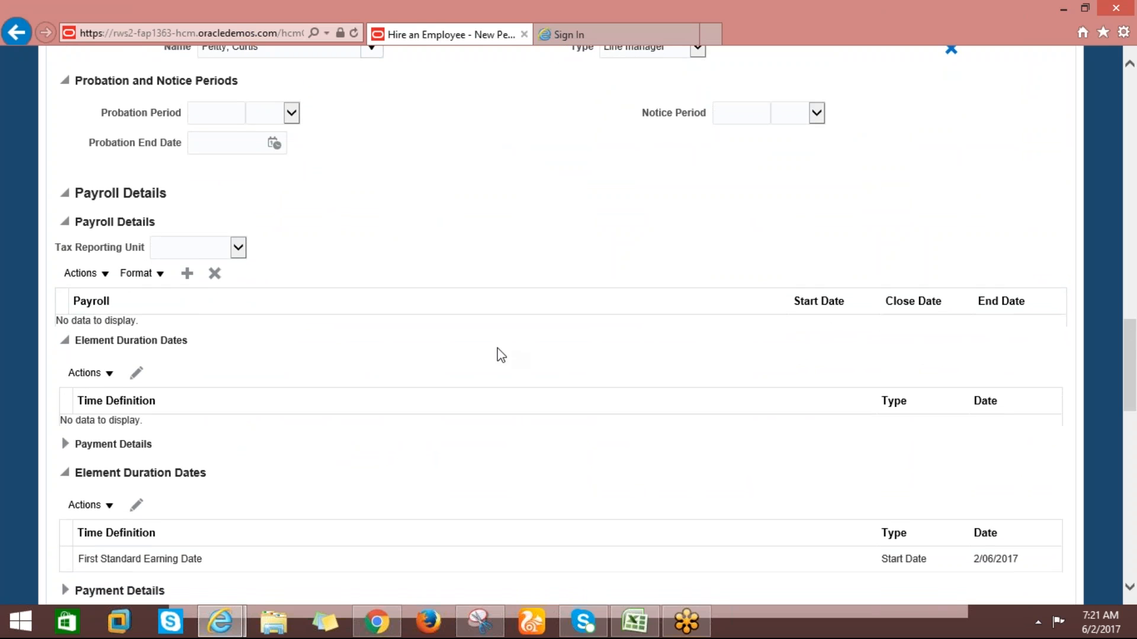
{"action": "left_click", "coordinate": [187, 274]}
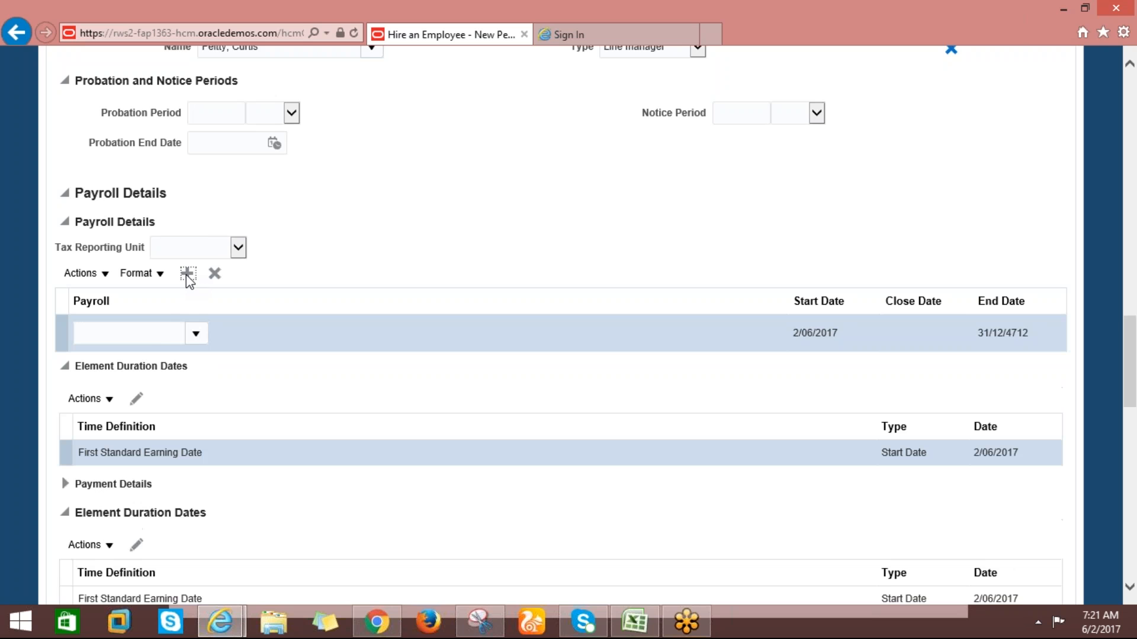
{"action": "left_click", "coordinate": [153, 335]}
{"action": "type", "text": "S"}
{"action": "key", "text": "BackSpace"}
{"action": "type", "text": "ANL"}
{"action": "left_click", "coordinate": [183, 359]}
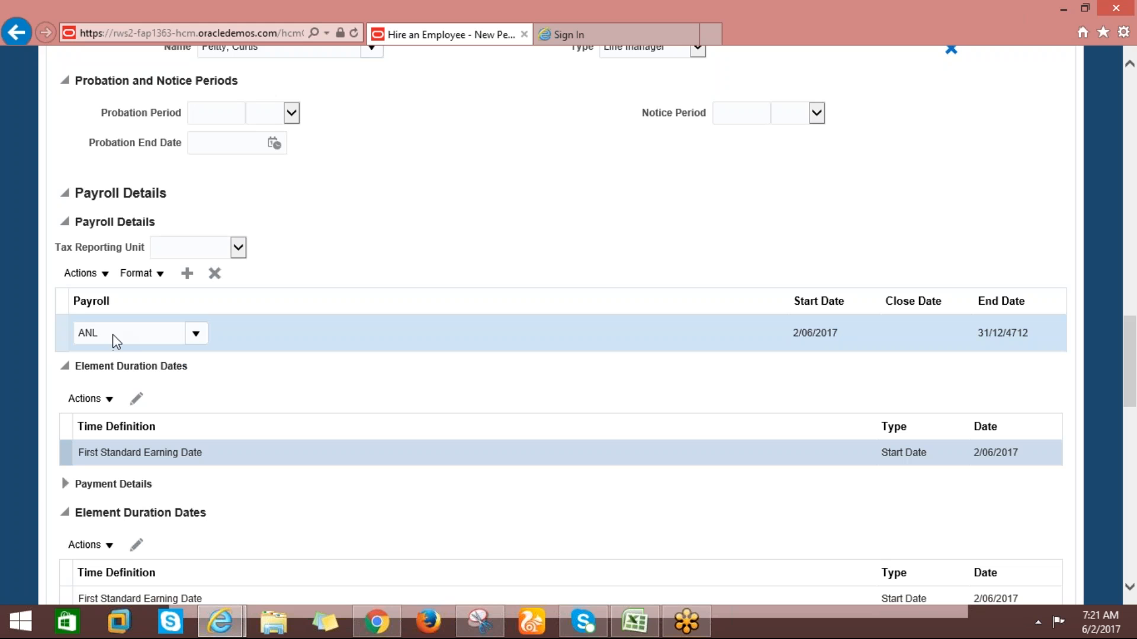
{"action": "key", "text": "alt+Tab"}
{"action": "key", "text": "alt+Tab"}
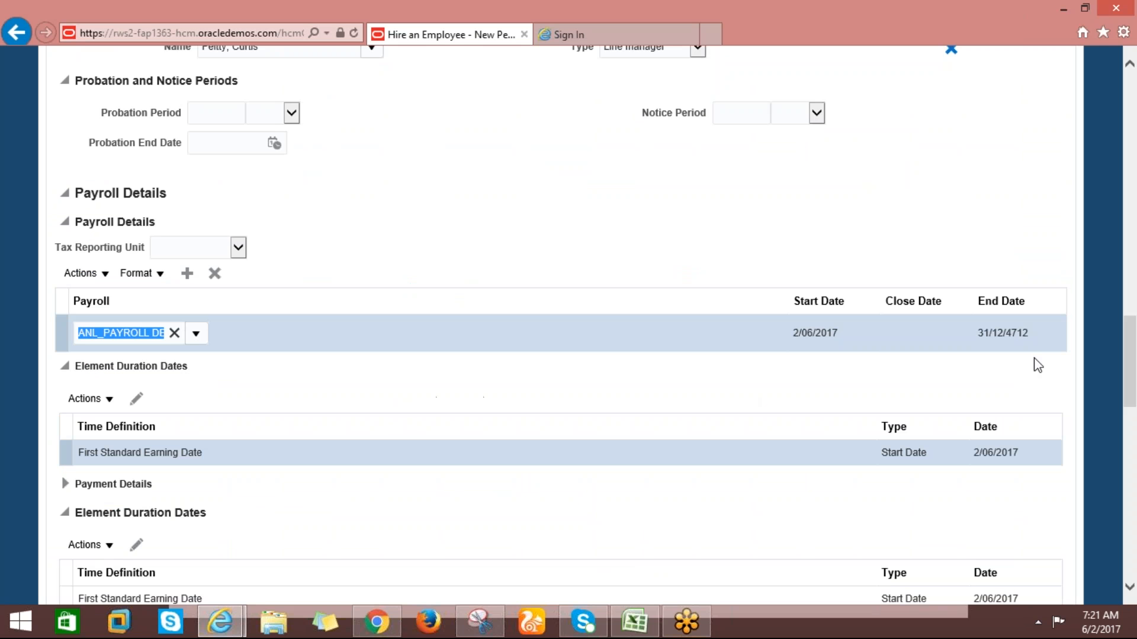
{"action": "scroll", "coordinate": [1133, 378], "scroll_direction": "down", "scroll_amount": 3}
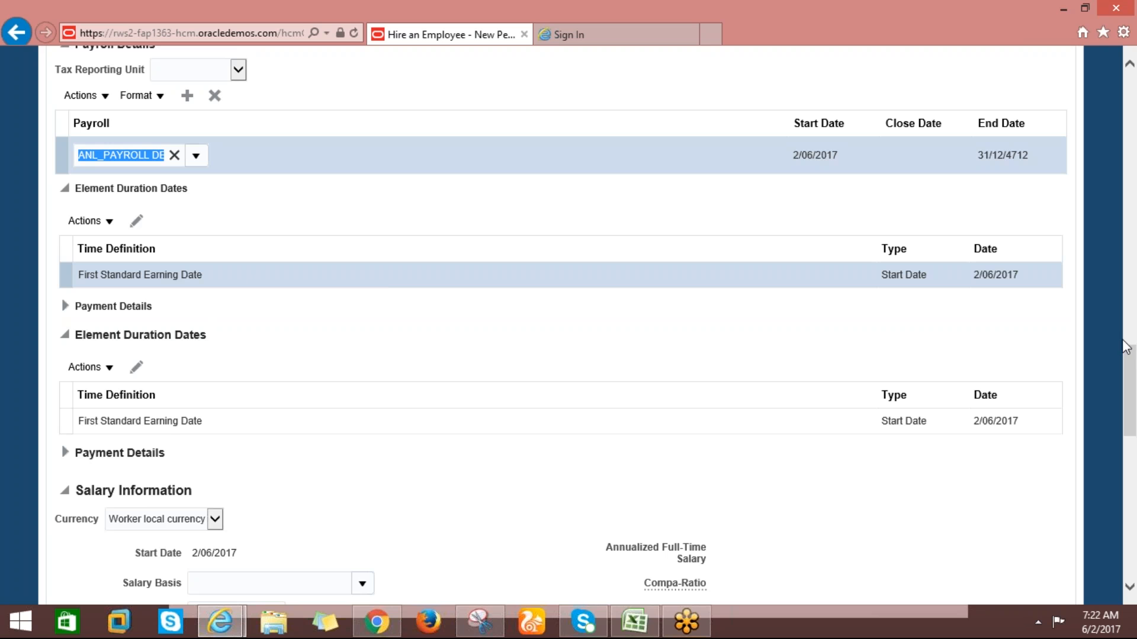
Consult the HCM workbook's hiring notes and set the Salary Amount under Salary Information to 5000
{"action": "left_click_drag", "start_coordinate": [1132, 353], "coordinate": [1132, 363]}
{"action": "key", "text": "alt+Tab"}
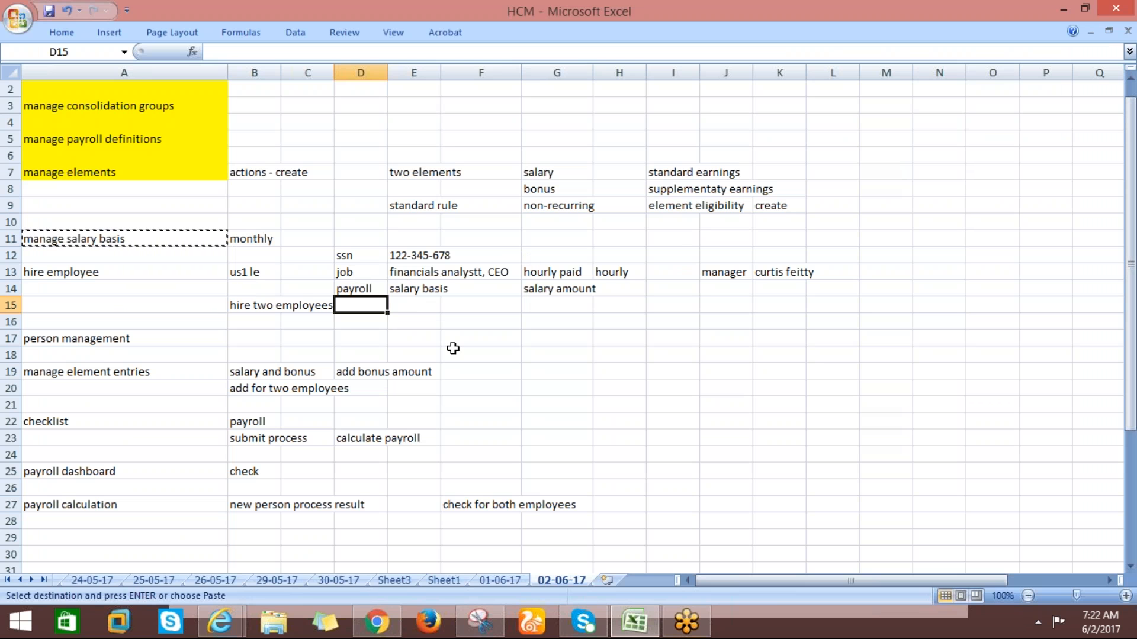
{"action": "key", "text": "alt+Tab"}
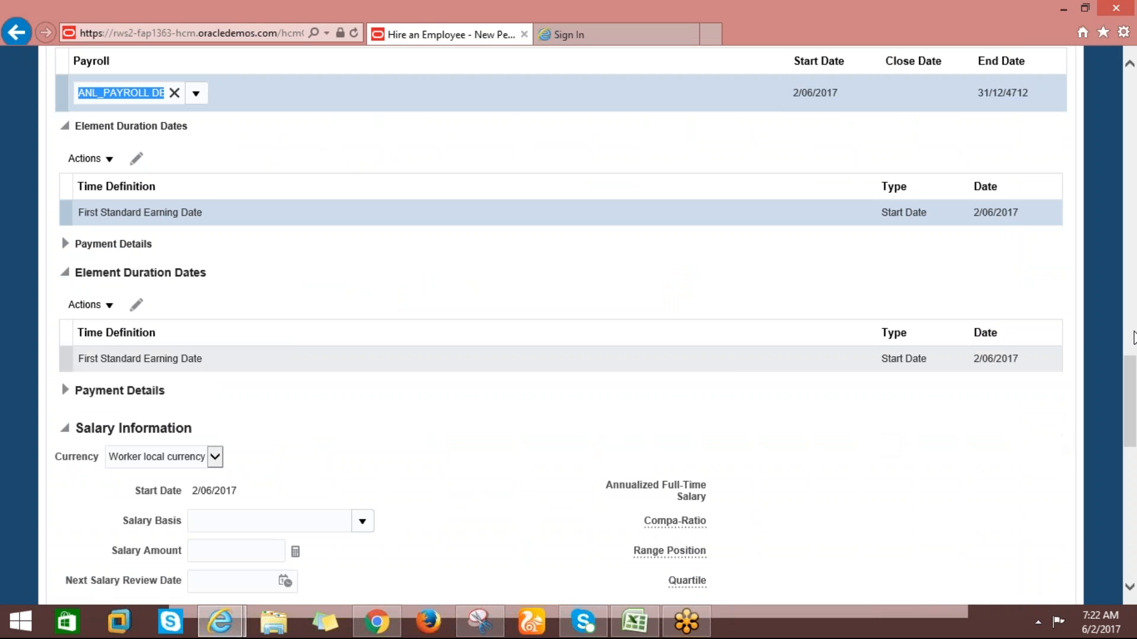
{"action": "left_click_drag", "start_coordinate": [1134, 393], "coordinate": [1134, 436]}
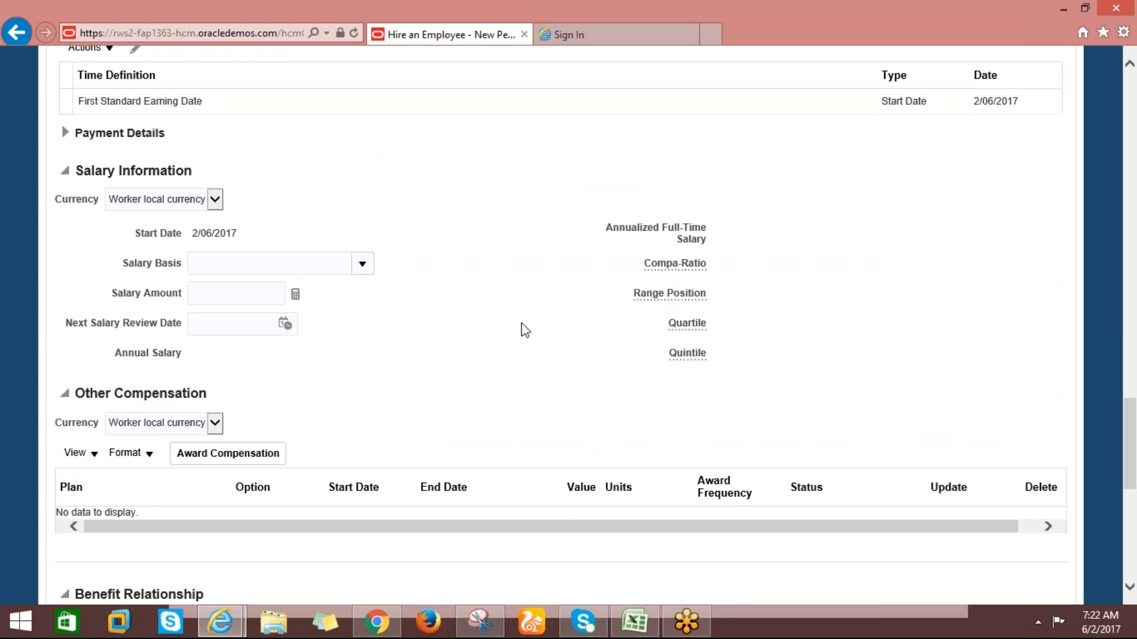
{"action": "left_click", "coordinate": [269, 301]}
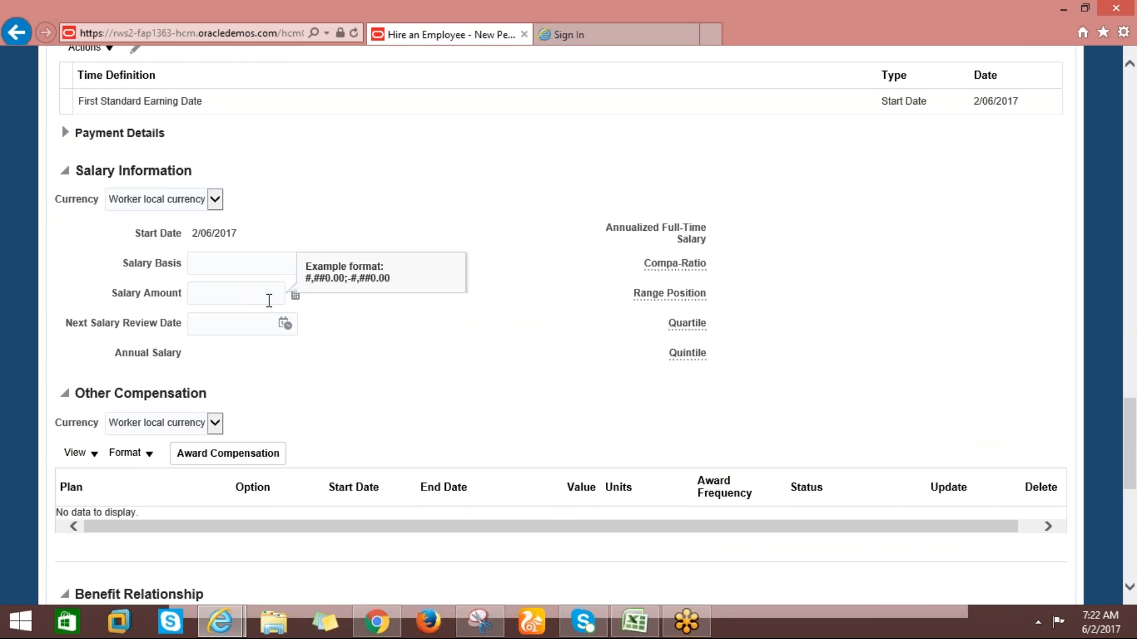
{"action": "type", "text": "5000"}
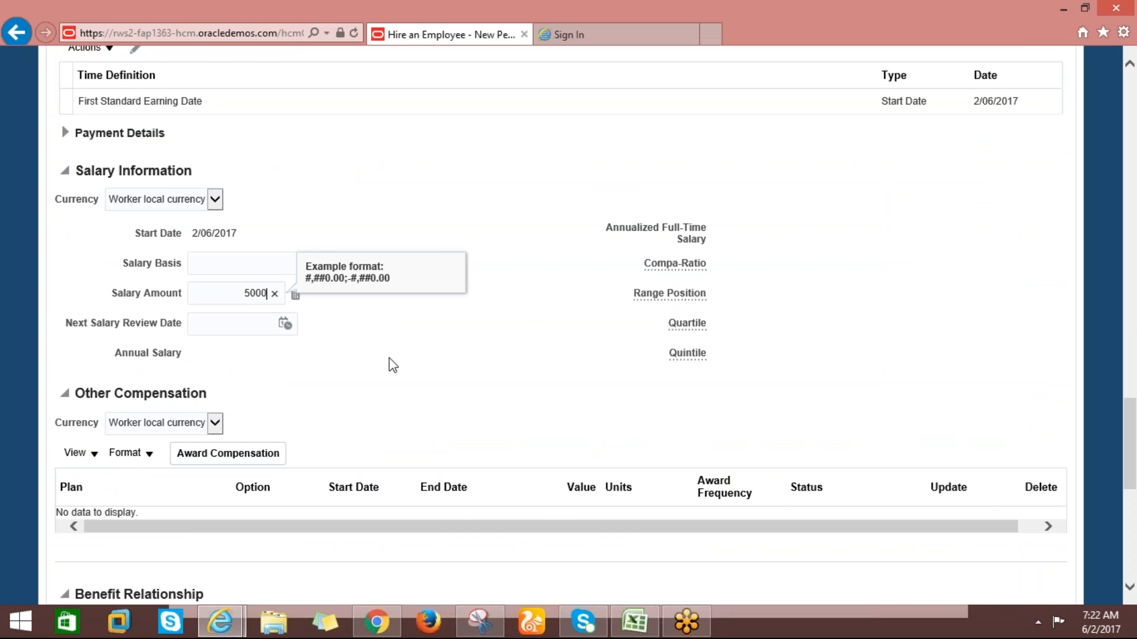
{"action": "key", "text": "Tab"}
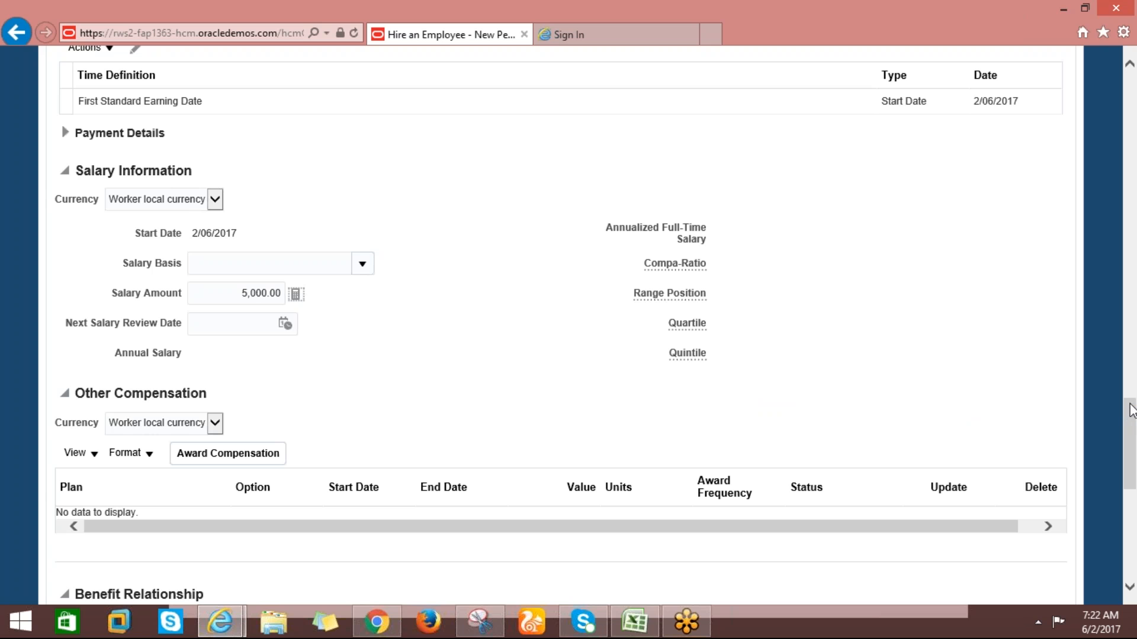
Try to advance the hire from Employment Information to the Roles stage
{"action": "left_click_drag", "start_coordinate": [1131, 432], "coordinate": [1089, 365]}
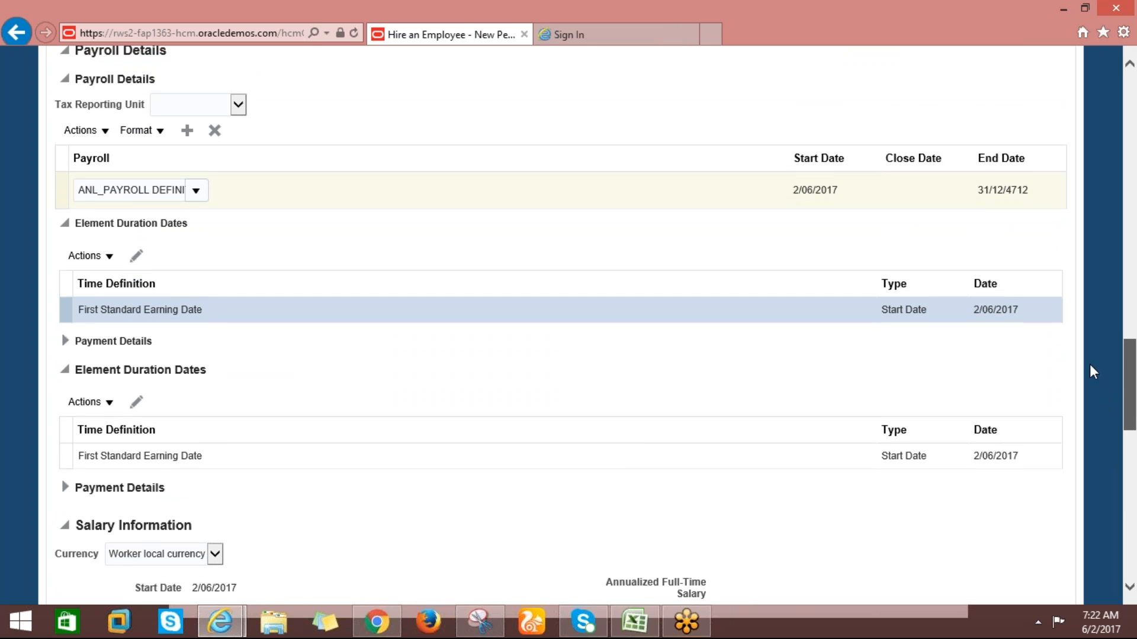
{"action": "scroll", "coordinate": [1090, 366], "scroll_direction": "up", "scroll_amount": 1}
{"action": "scroll", "coordinate": [1090, 365], "scroll_direction": "up", "scroll_amount": 1}
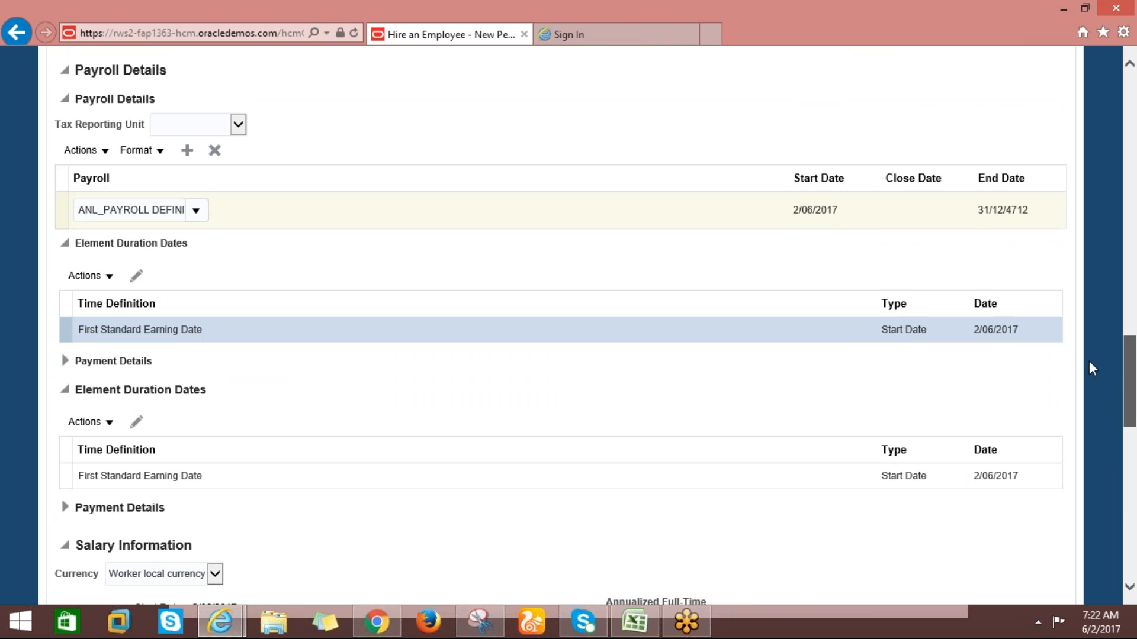
{"action": "scroll", "coordinate": [1089, 367], "scroll_direction": "up", "scroll_amount": 1}
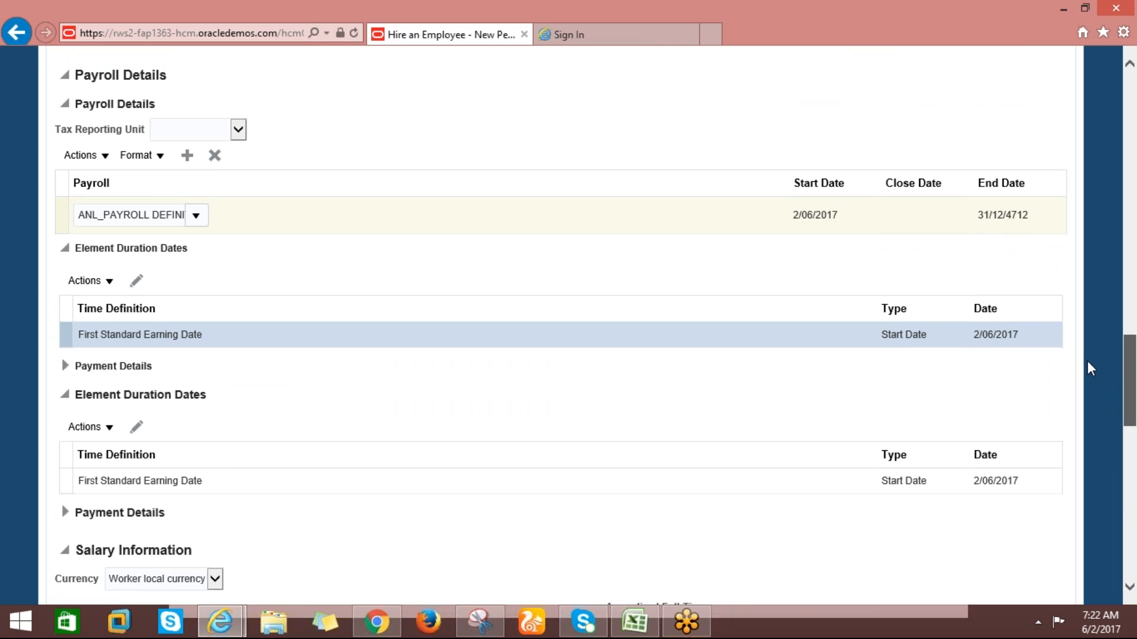
{"action": "scroll", "coordinate": [1090, 367], "scroll_direction": "up", "scroll_amount": 1}
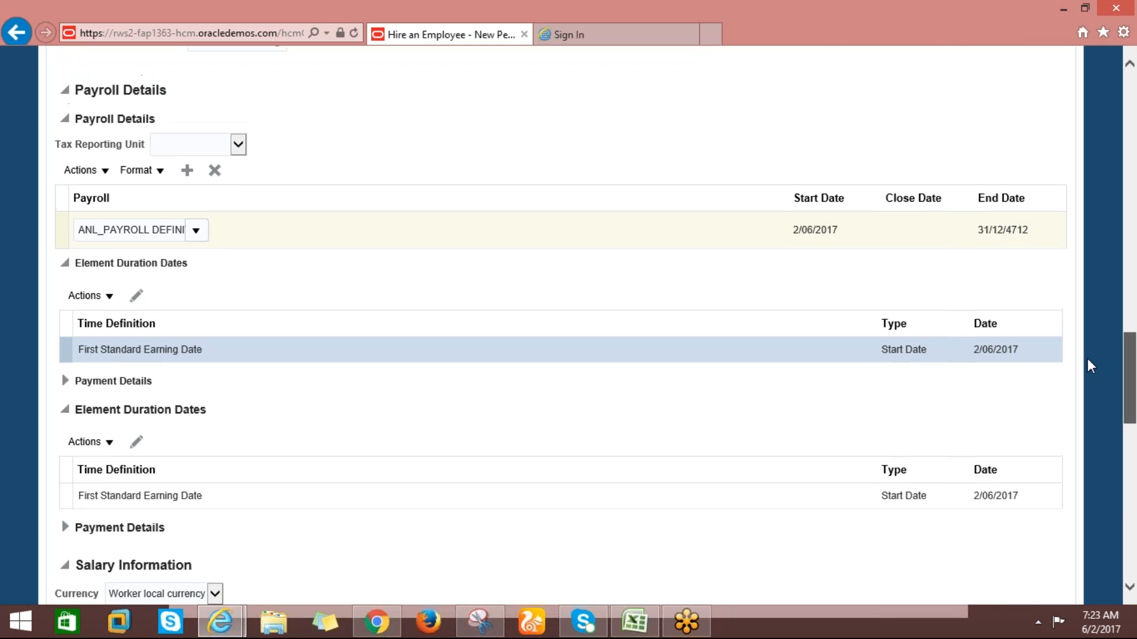
{"action": "scroll", "coordinate": [1088, 361], "scroll_direction": "up", "scroll_amount": 3}
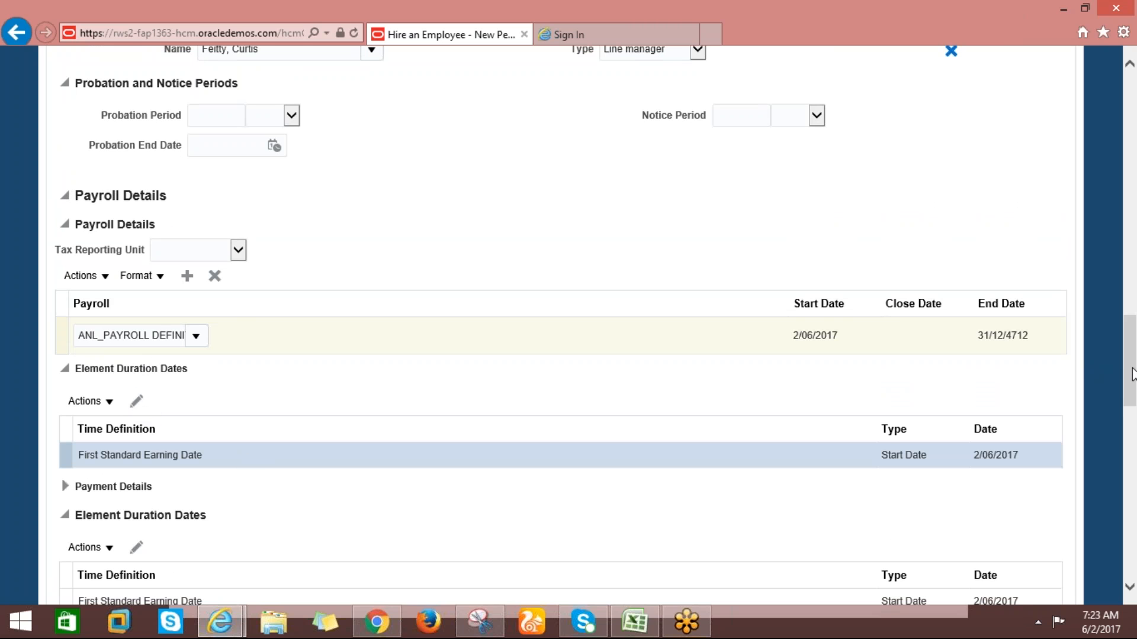
{"action": "left_click_drag", "start_coordinate": [1131, 374], "coordinate": [1059, 112]}
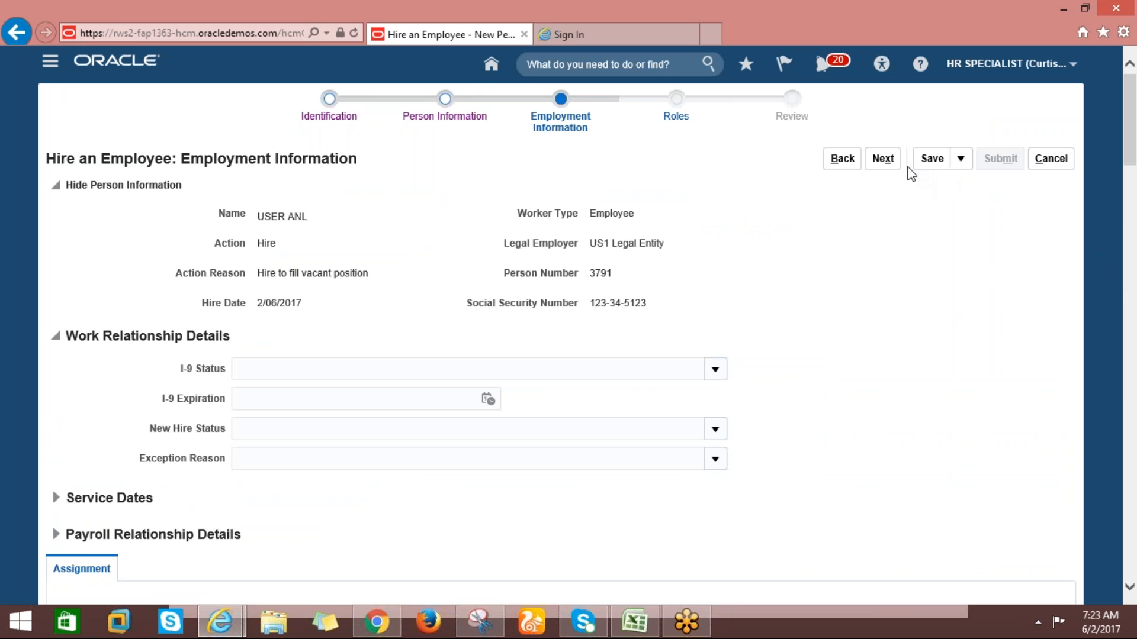
{"action": "left_click", "coordinate": [884, 161]}
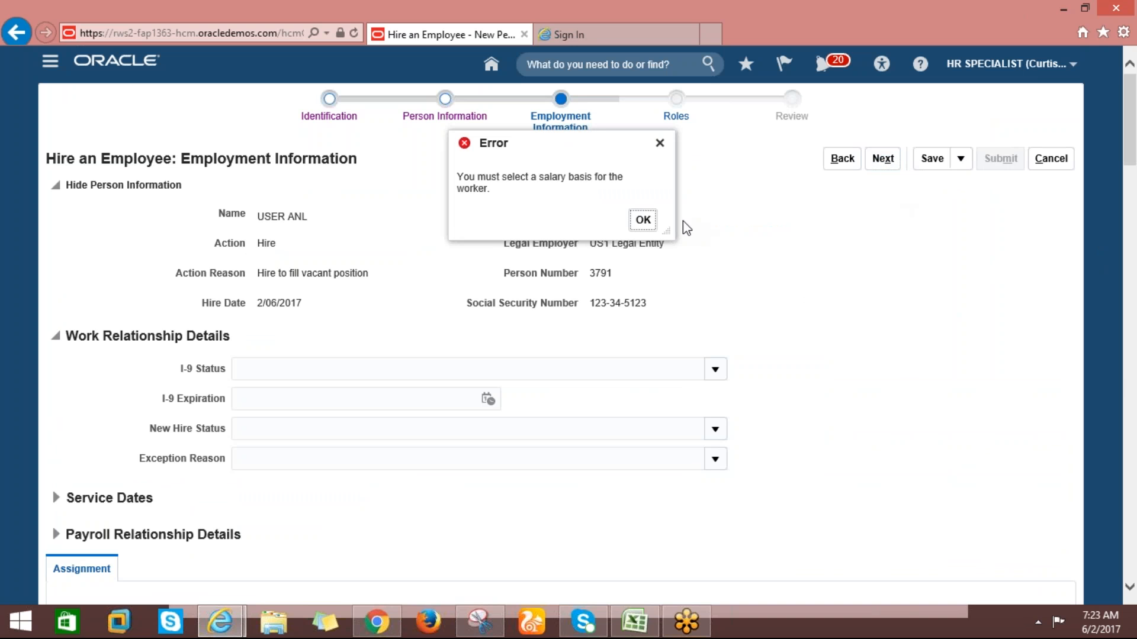
{"action": "left_click", "coordinate": [649, 222]}
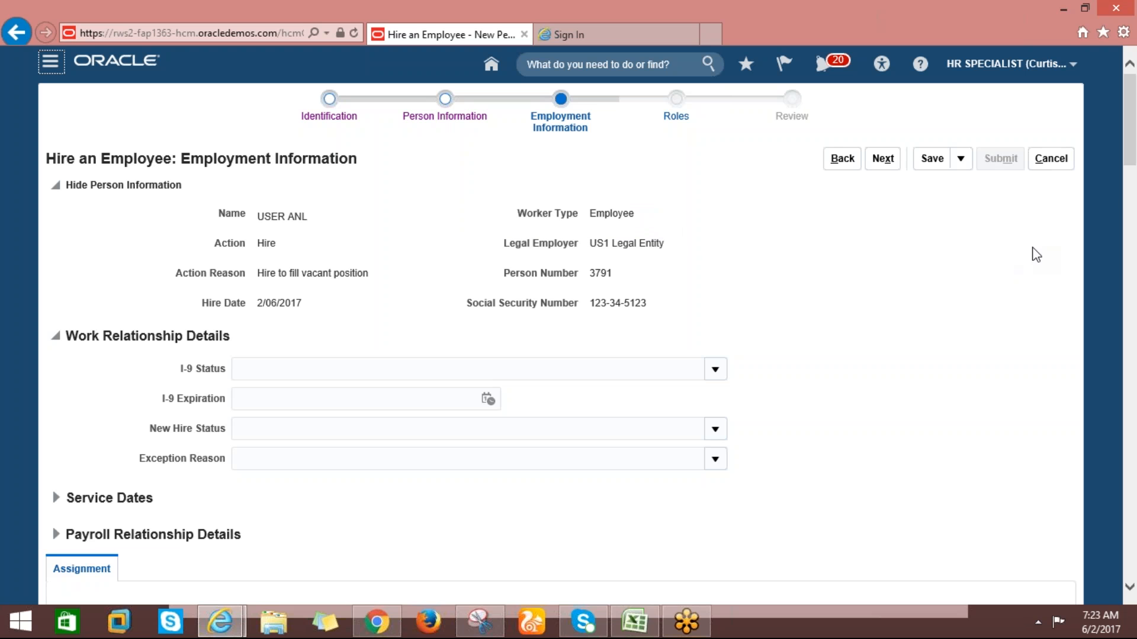
Set the Salary Basis under Salary Information to ANL_SALARY_BASIS
{"action": "left_click_drag", "start_coordinate": [1131, 168], "coordinate": [1132, 442]}
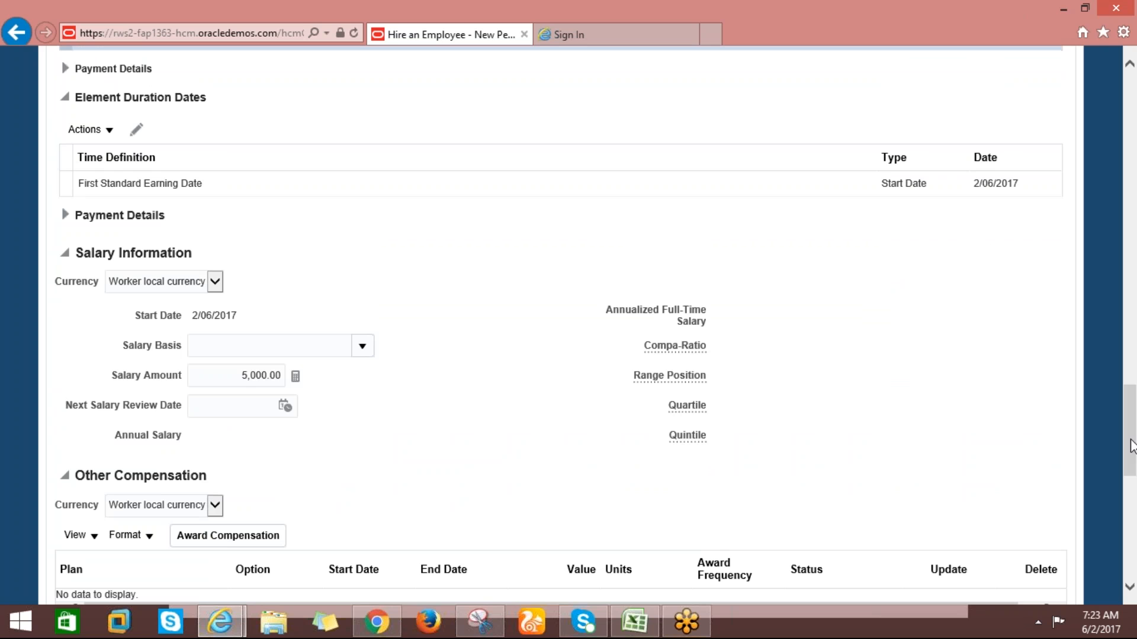
{"action": "left_click", "coordinate": [360, 347]}
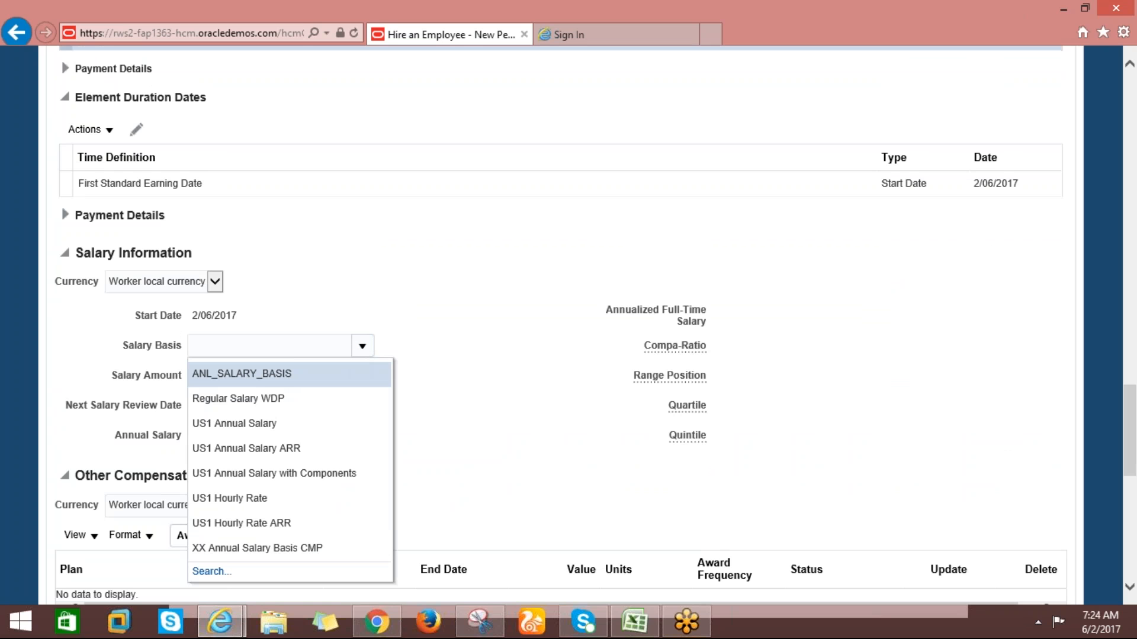
{"action": "left_click", "coordinate": [264, 379]}
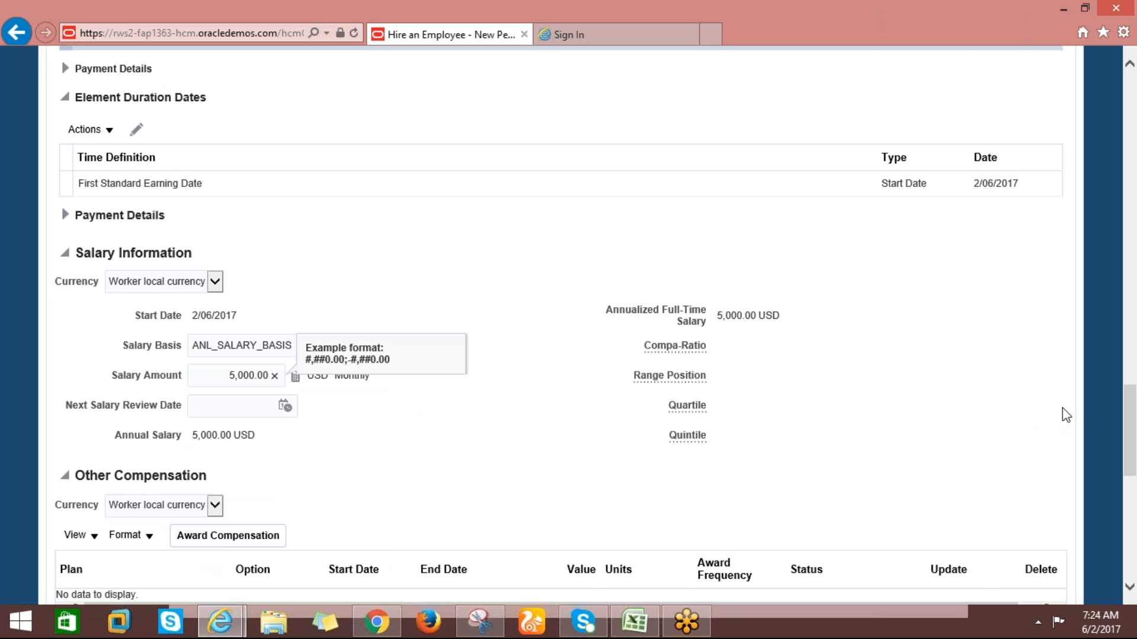
Advance the hire from Employment Information through the Roles stage to Review without adding a role
{"action": "left_click_drag", "start_coordinate": [1132, 414], "coordinate": [1108, 96]}
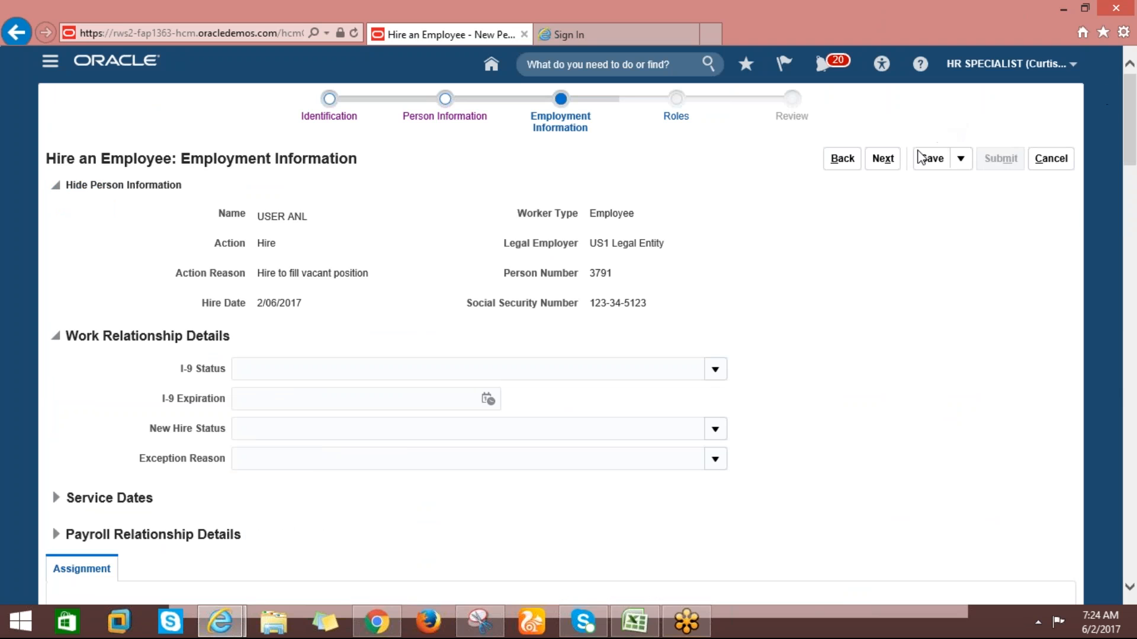
{"action": "left_click", "coordinate": [888, 161]}
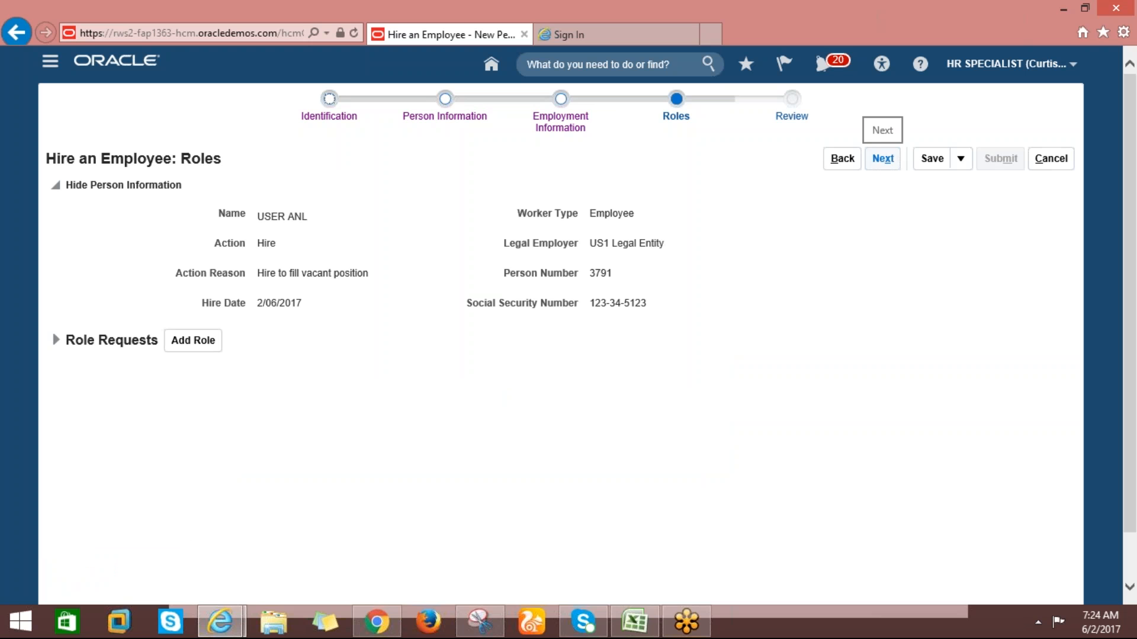
{"action": "left_click", "coordinate": [885, 162]}
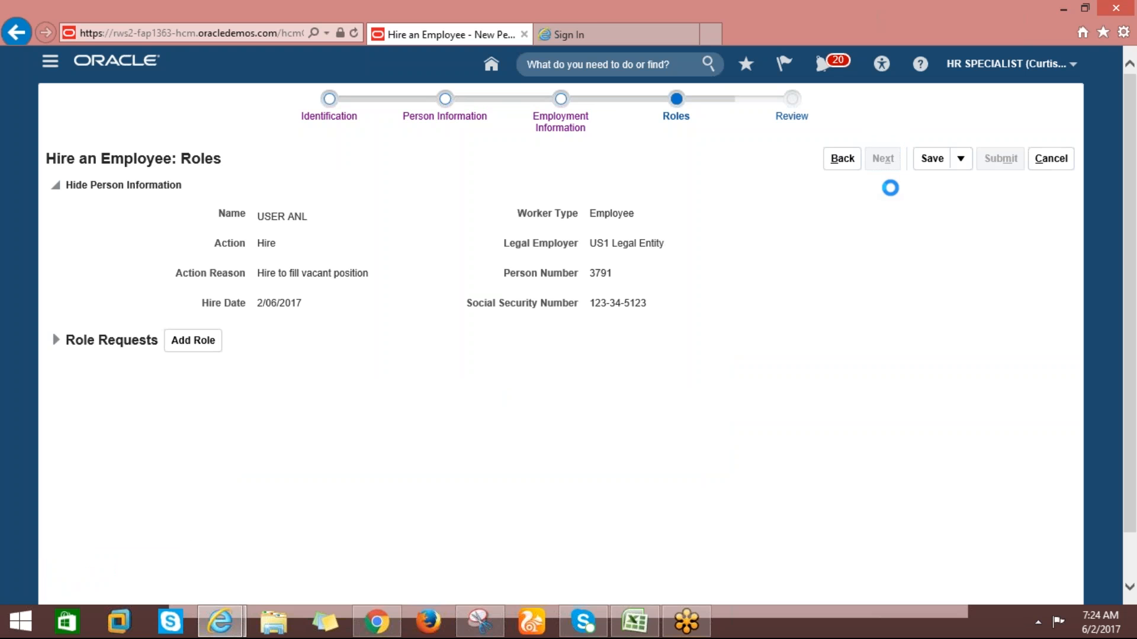
{"action": "key", "text": "alt+Tab"}
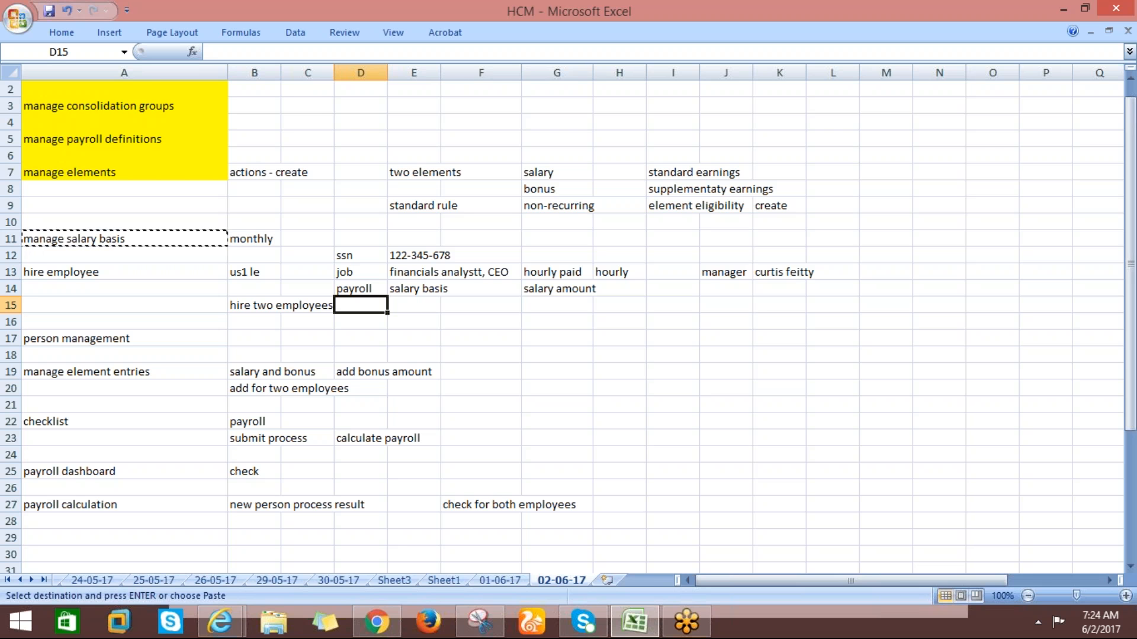
{"action": "key", "text": "alt+Tab"}
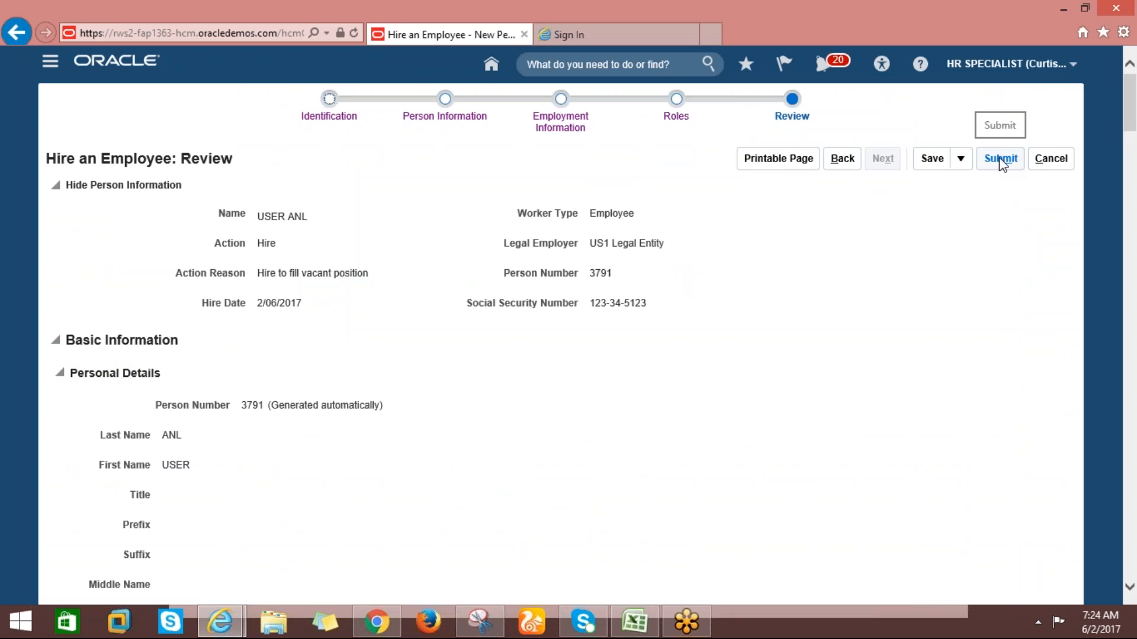
Save the employee's hire transaction at the Review stage, acknowledge the save, and submit it
{"action": "left_click", "coordinate": [931, 158]}
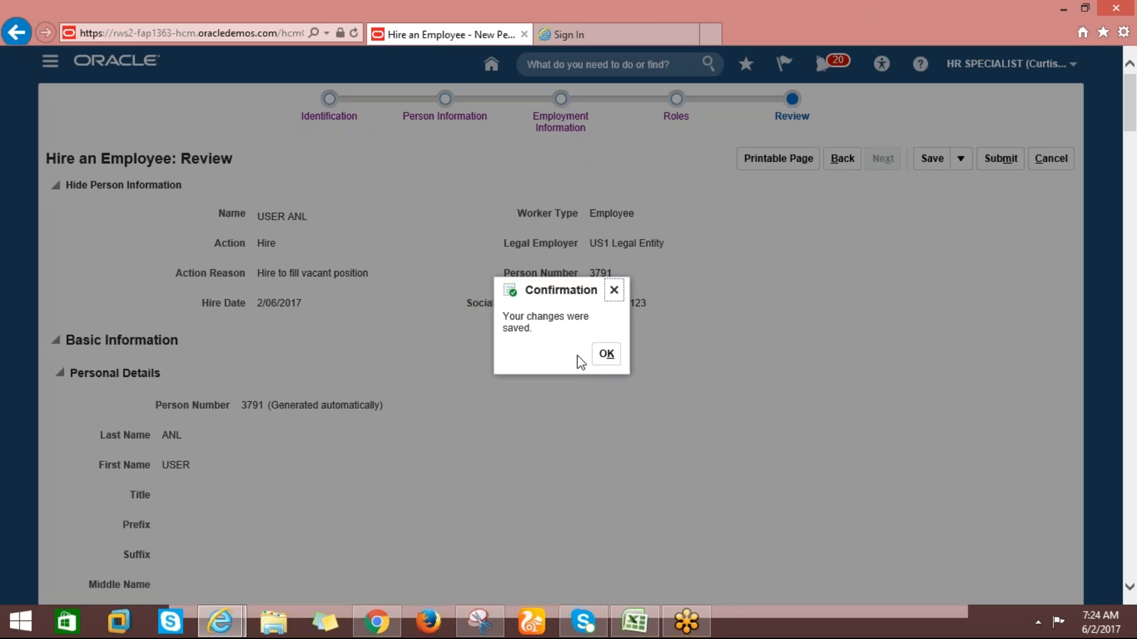
{"action": "left_click", "coordinate": [607, 356]}
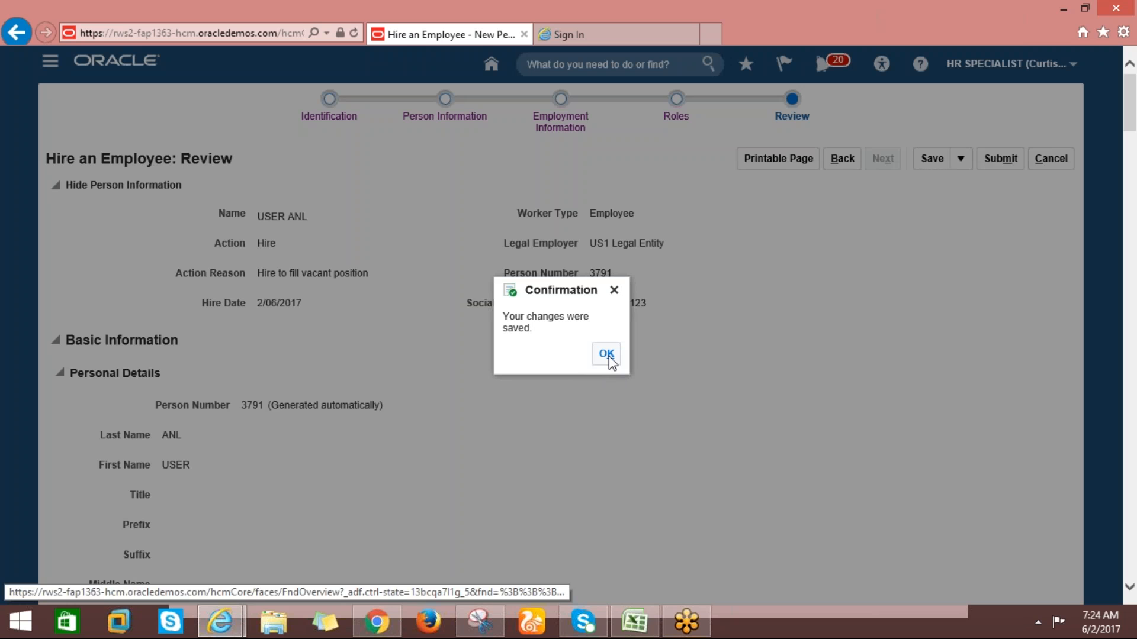
{"action": "left_click", "coordinate": [609, 360]}
{"action": "key", "text": "alt+Tab"}
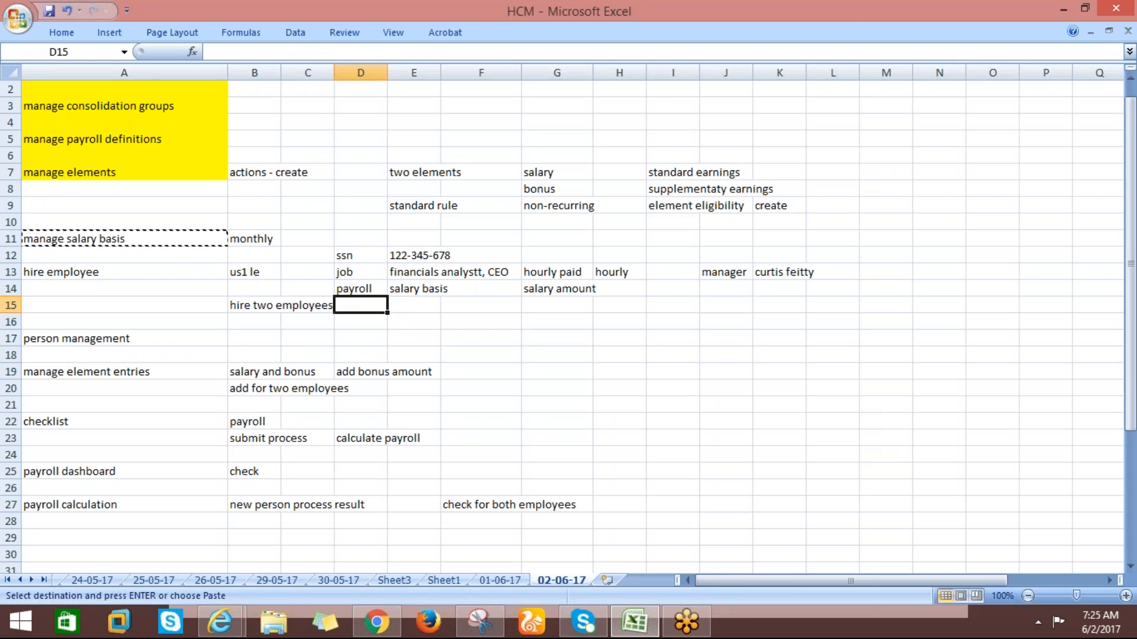
{"action": "key", "text": "alt+Tab"}
{"action": "left_click", "coordinate": [1001, 159]}
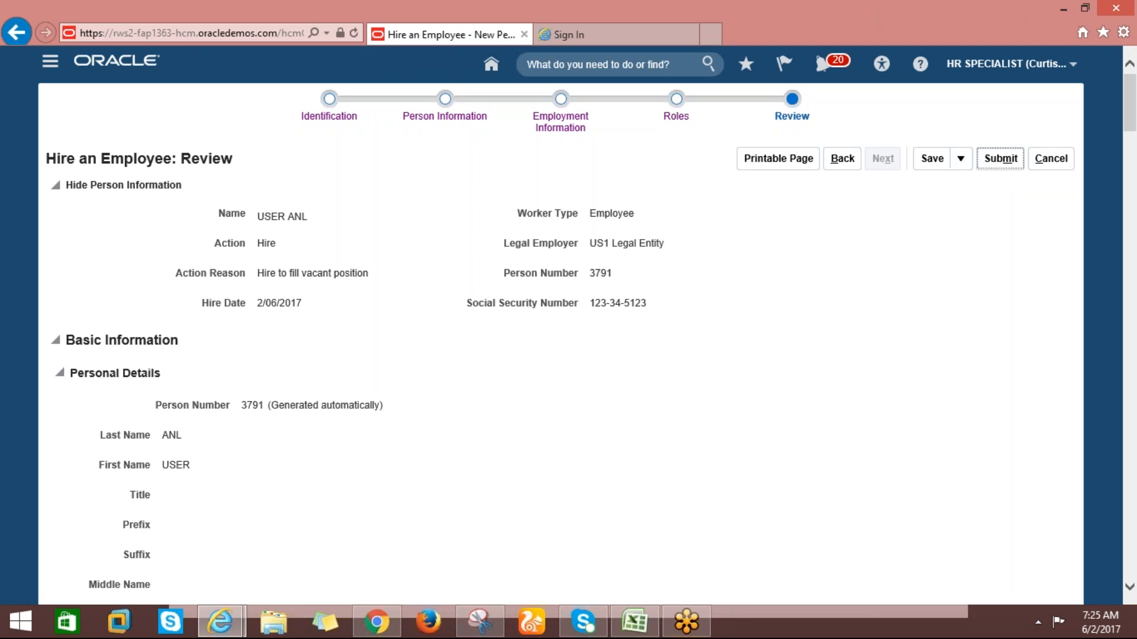
{"action": "key", "text": "alt+Tab"}
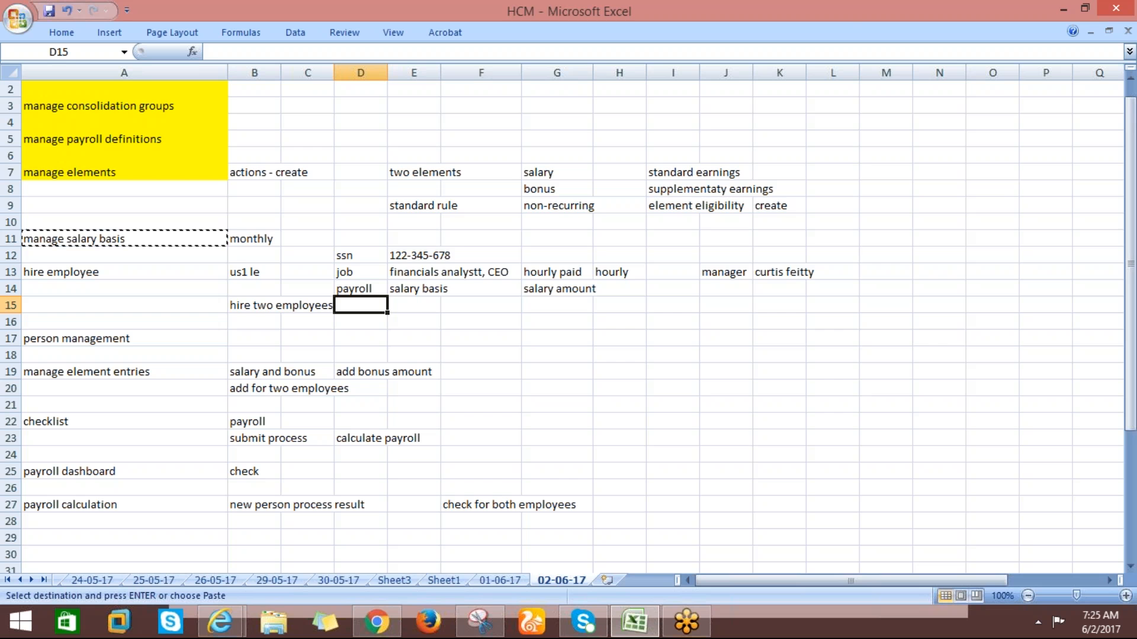
{"action": "key", "text": "alt+Tab"}
{"action": "key", "text": "alt+Tab"}
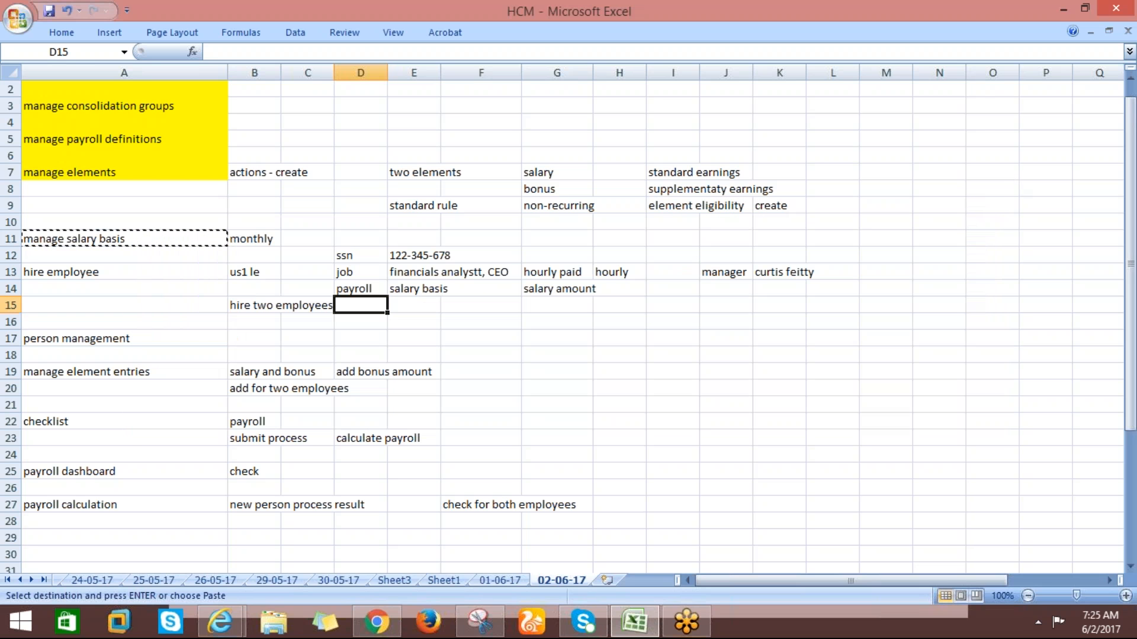
{"action": "left_click", "coordinate": [376, 626]}
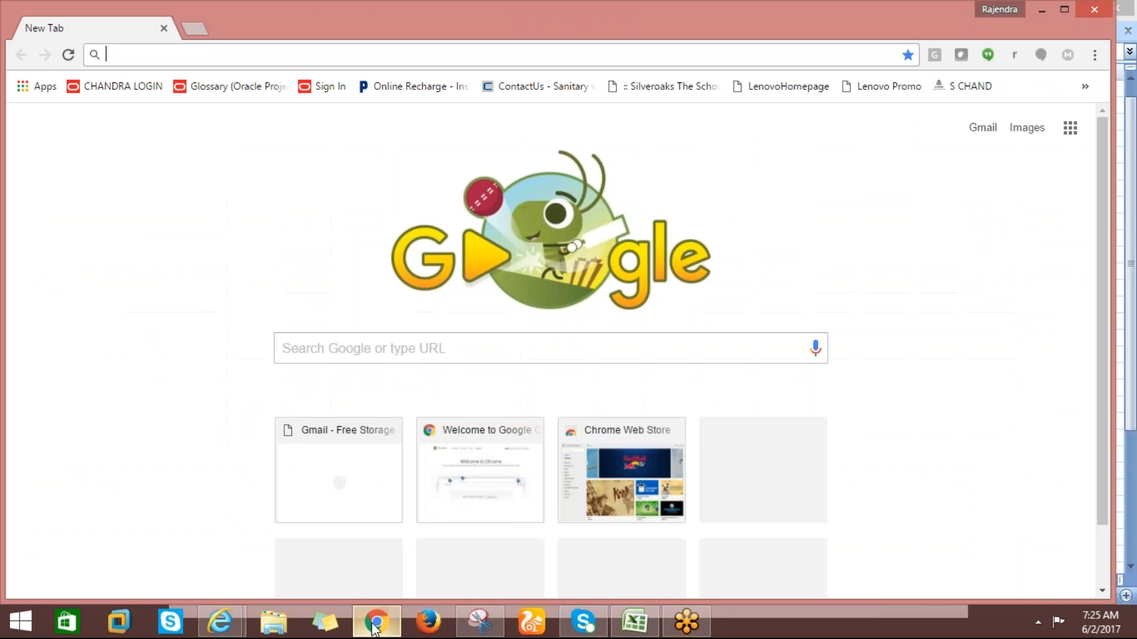
{"action": "left_click", "coordinate": [375, 626]}
{"action": "key", "text": "alt+Tab"}
{"action": "key", "text": "alt+Tab"}
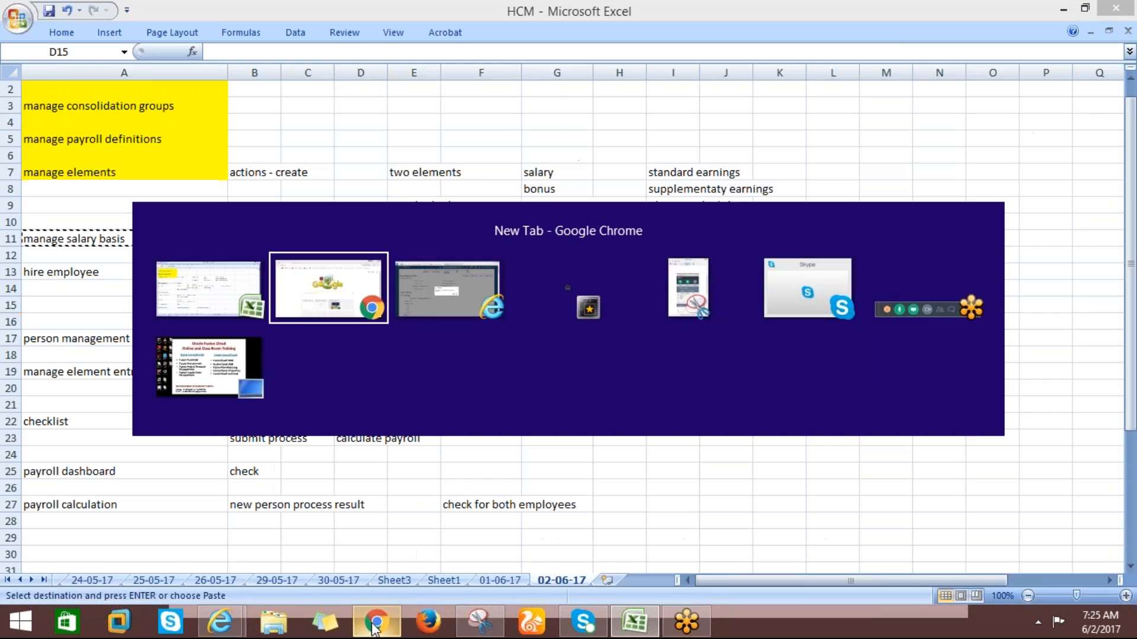
{"action": "left_click", "coordinate": [645, 355]}
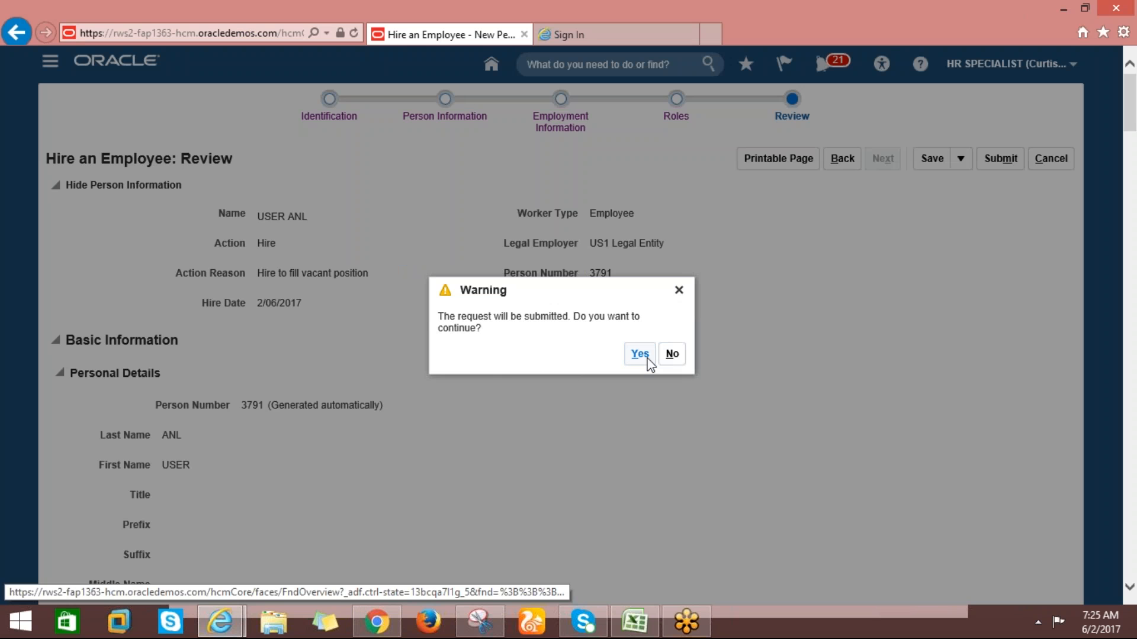
Switch to the HCM workbook and fill the manage salary basis and hire employee cells, A11 and A13, with yellow
{"action": "key", "text": "alt+Tab"}
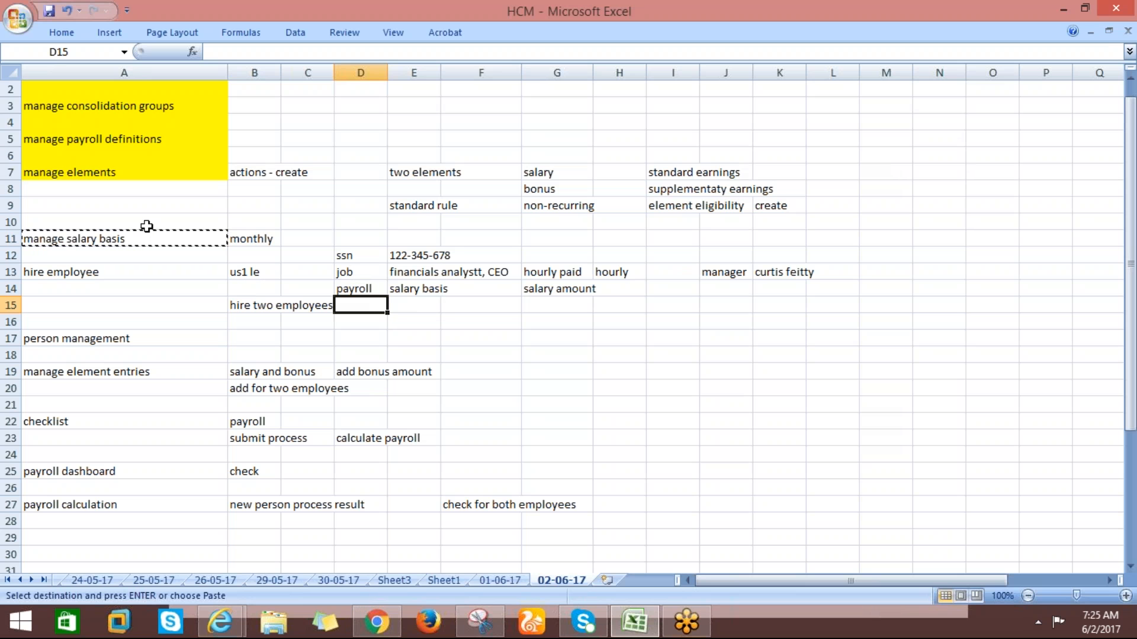
{"action": "left_click", "coordinate": [62, 244]}
{"action": "left_click", "coordinate": [69, 33]}
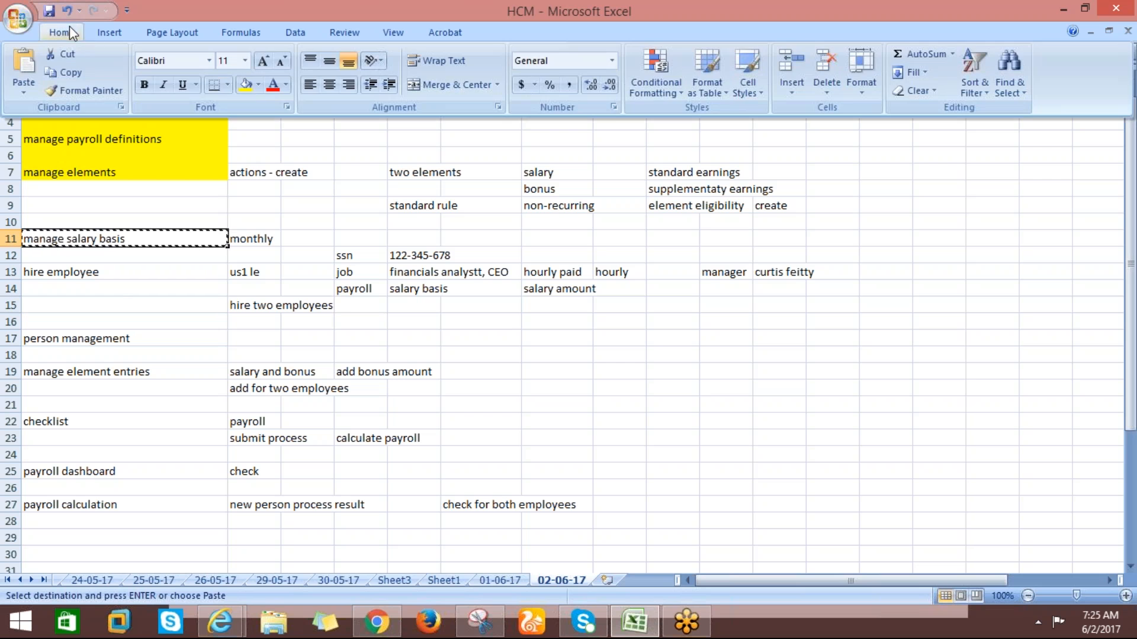
{"action": "left_click", "coordinate": [245, 84]}
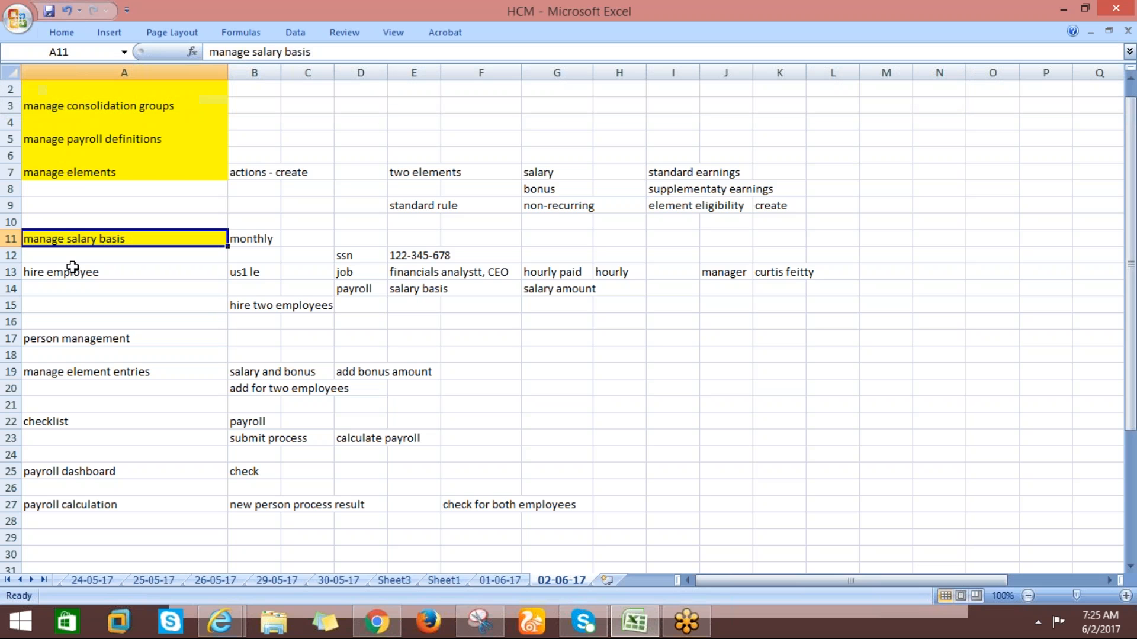
{"action": "left_click", "coordinate": [73, 268]}
{"action": "left_click", "coordinate": [61, 33]}
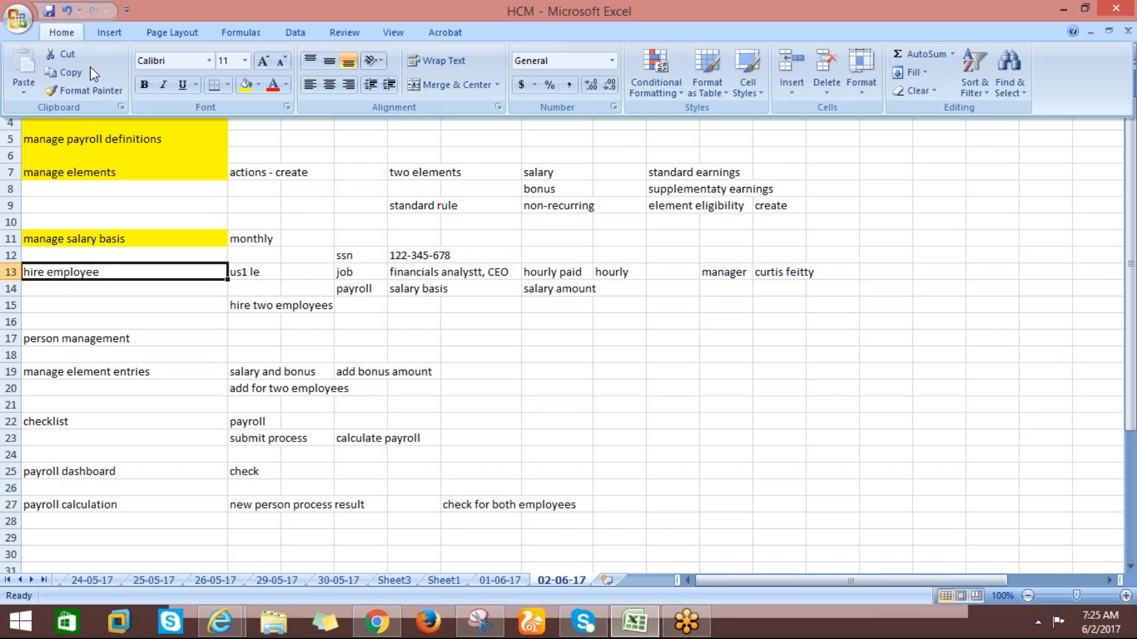
{"action": "left_click", "coordinate": [245, 84]}
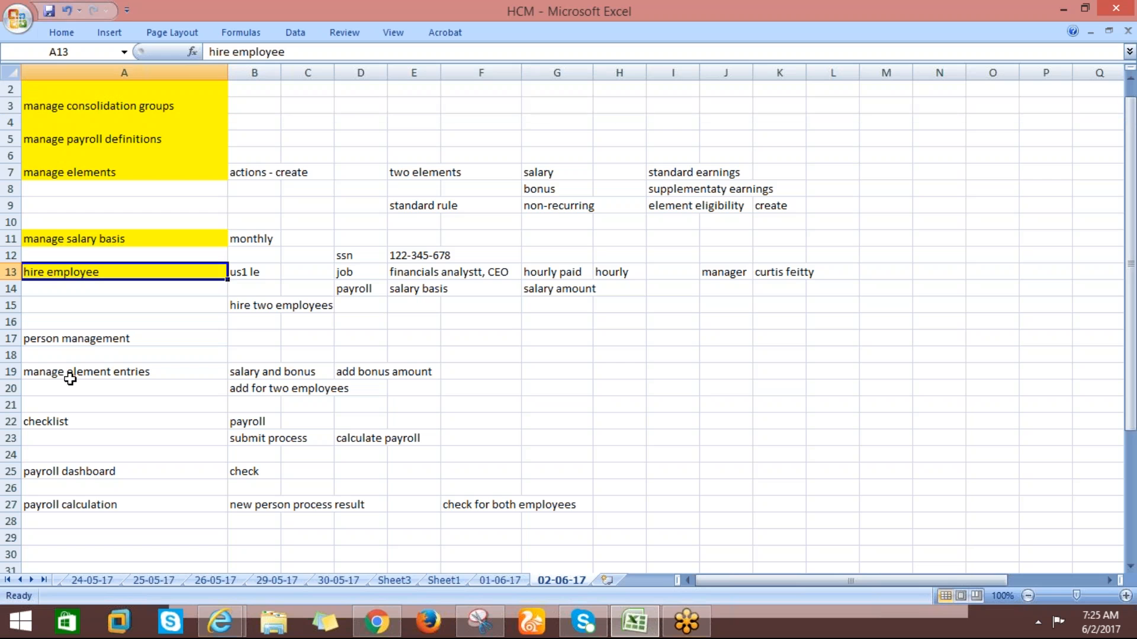
{"action": "left_click", "coordinate": [78, 342]}
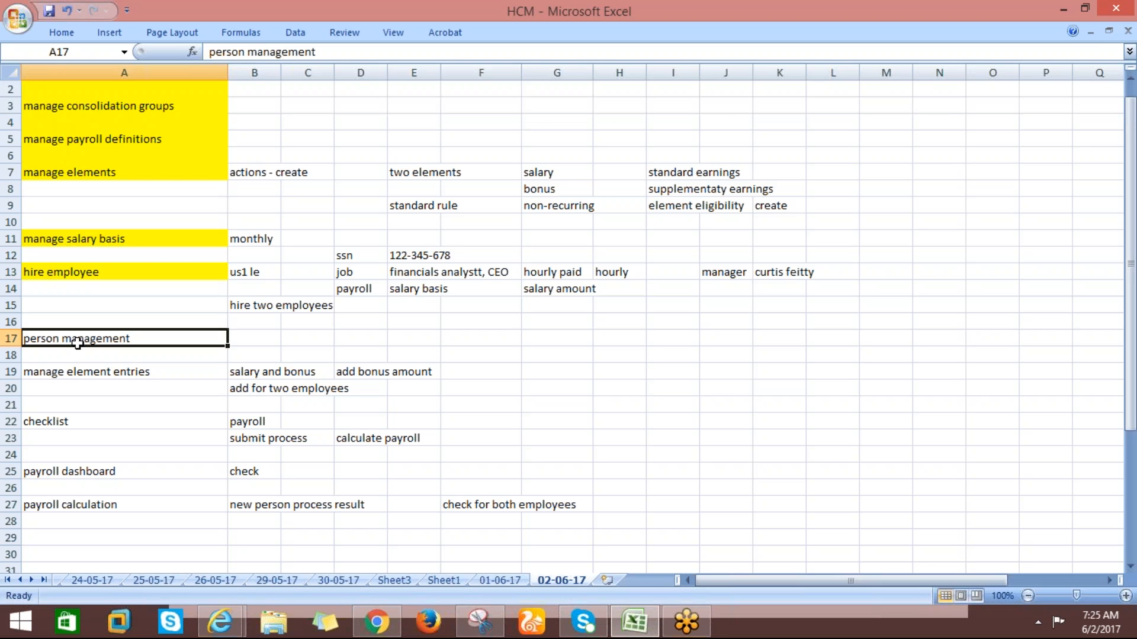
Switch to the hire form in the browser, confirm submission of the request, and return to the HCM workbook
{"action": "key", "text": "alt+Tab"}
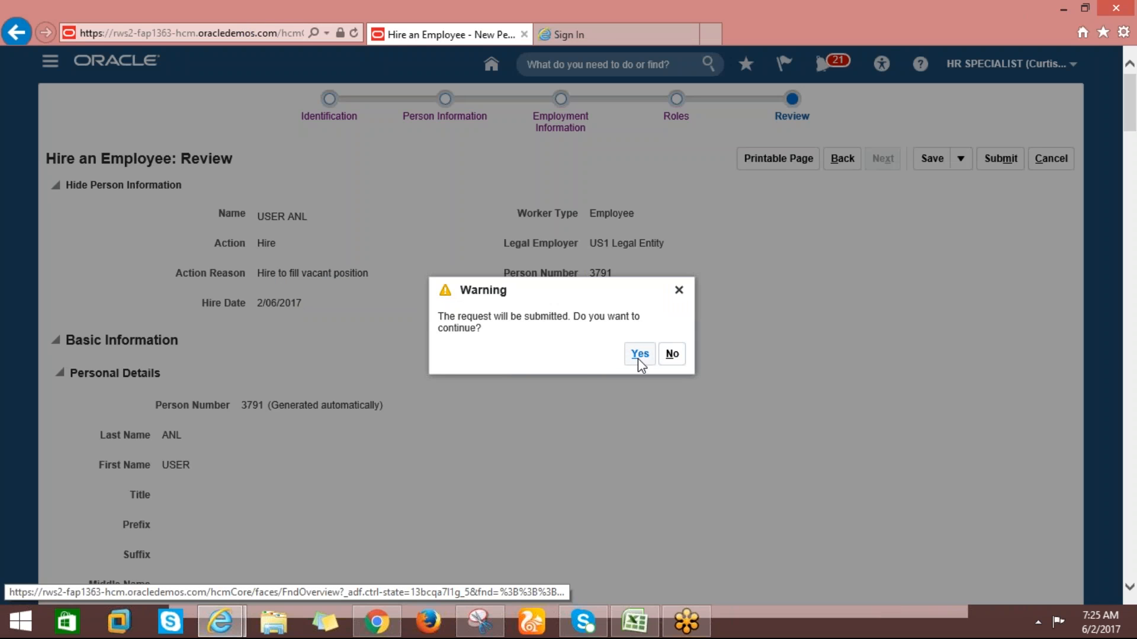
{"action": "left_click", "coordinate": [638, 360]}
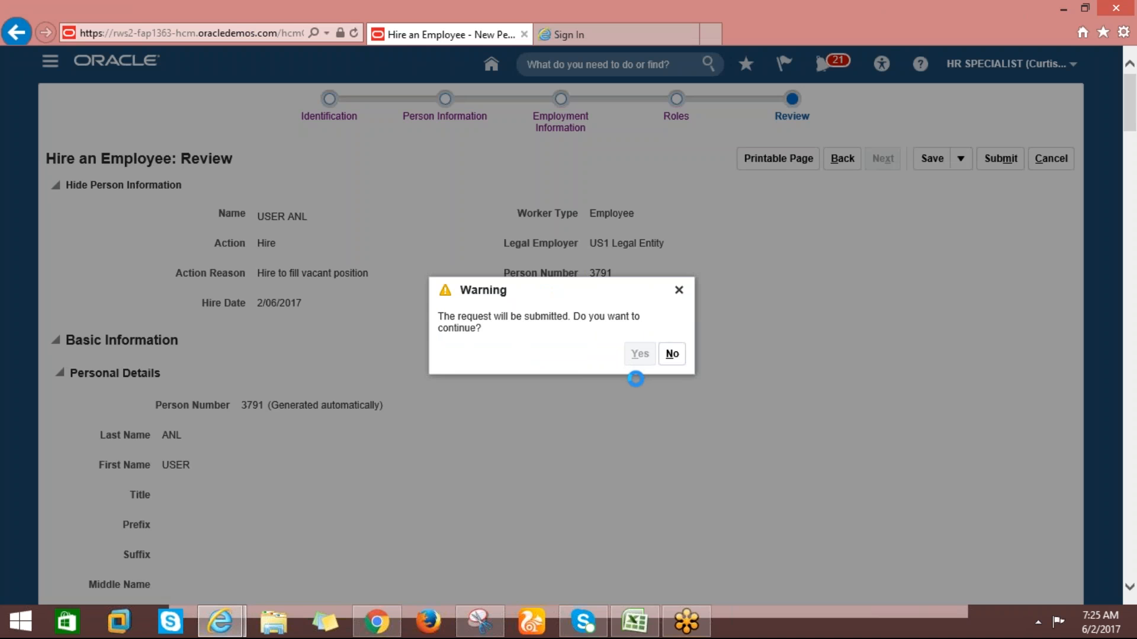
{"action": "key", "text": "alt+Tab"}
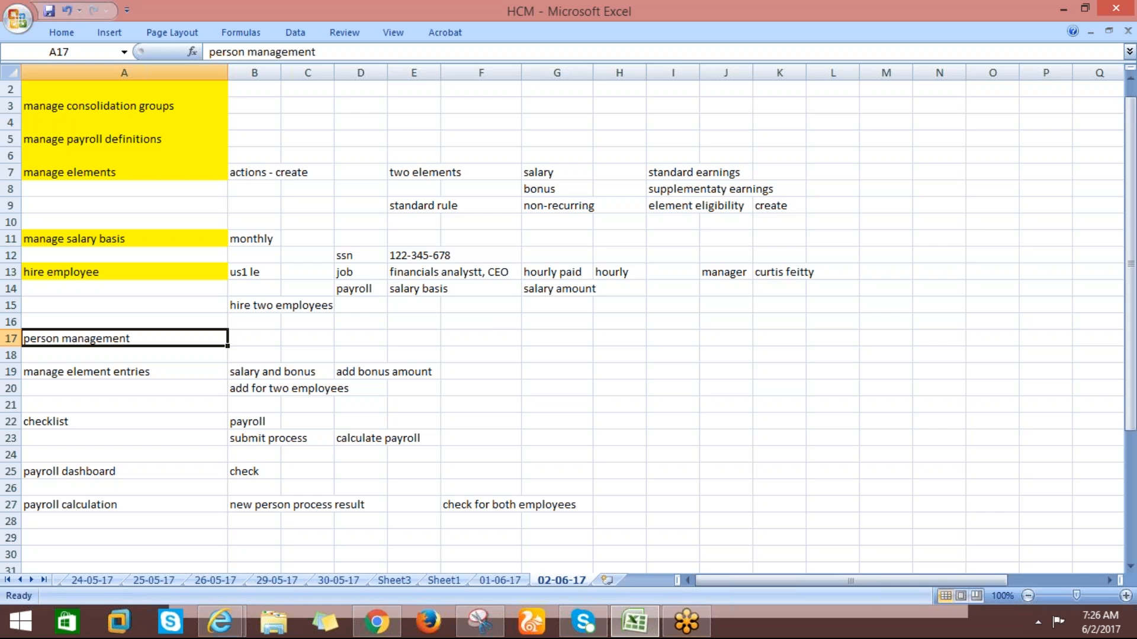
Switch to the browser, acknowledge the hire request confirmation, and check the next task in the HCM workbook
{"action": "key", "text": "alt+Tab"}
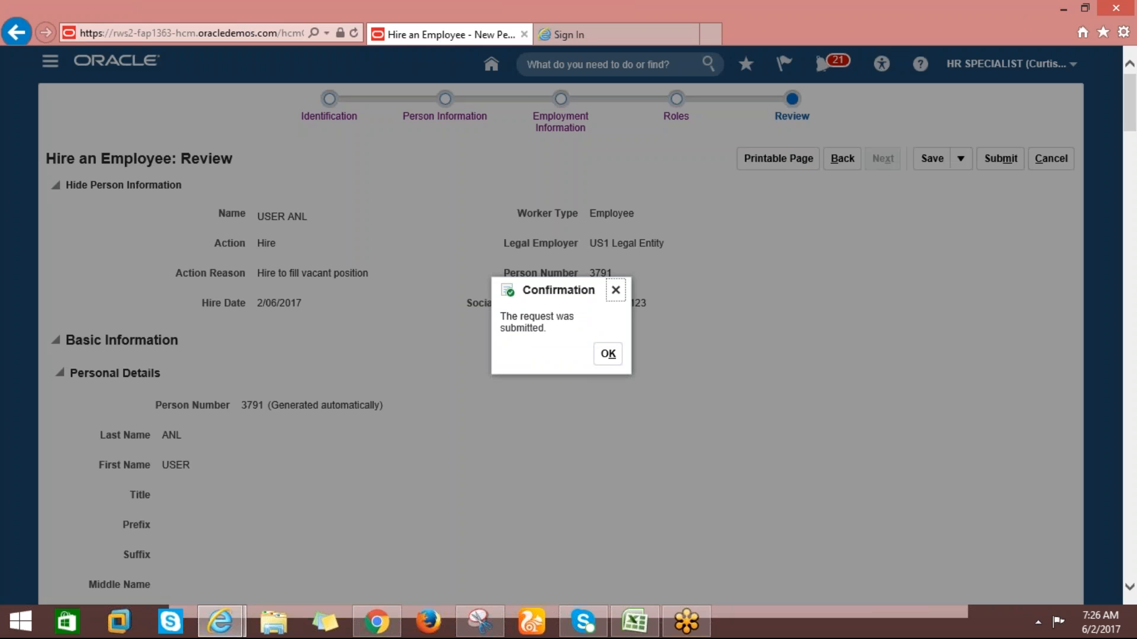
{"action": "left_click", "coordinate": [609, 355]}
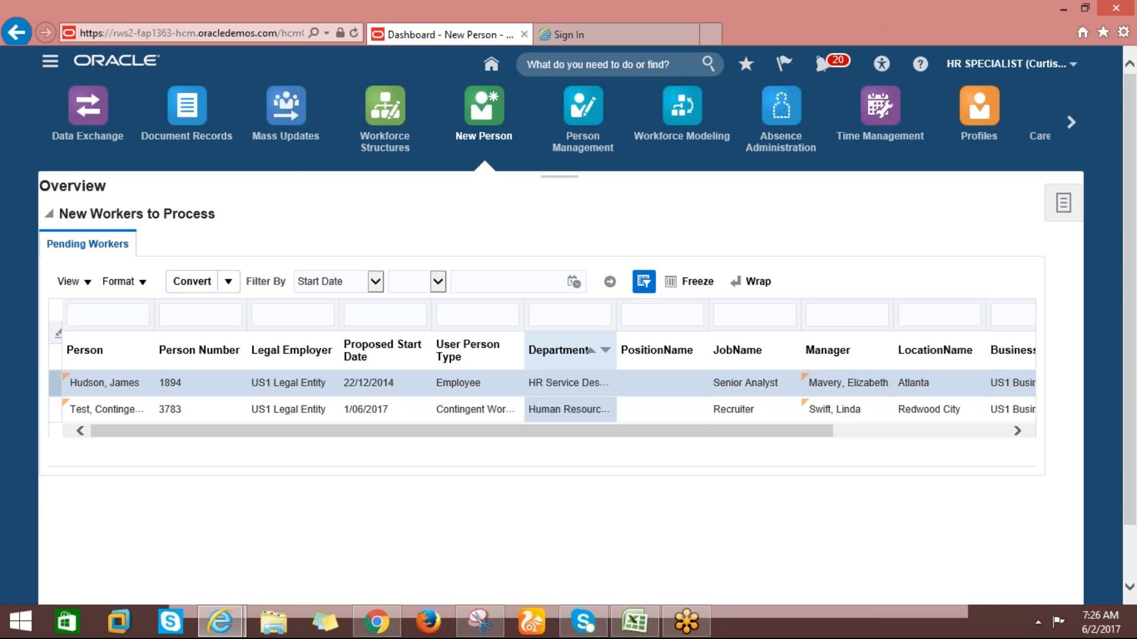
{"action": "key", "text": "alt+Tab"}
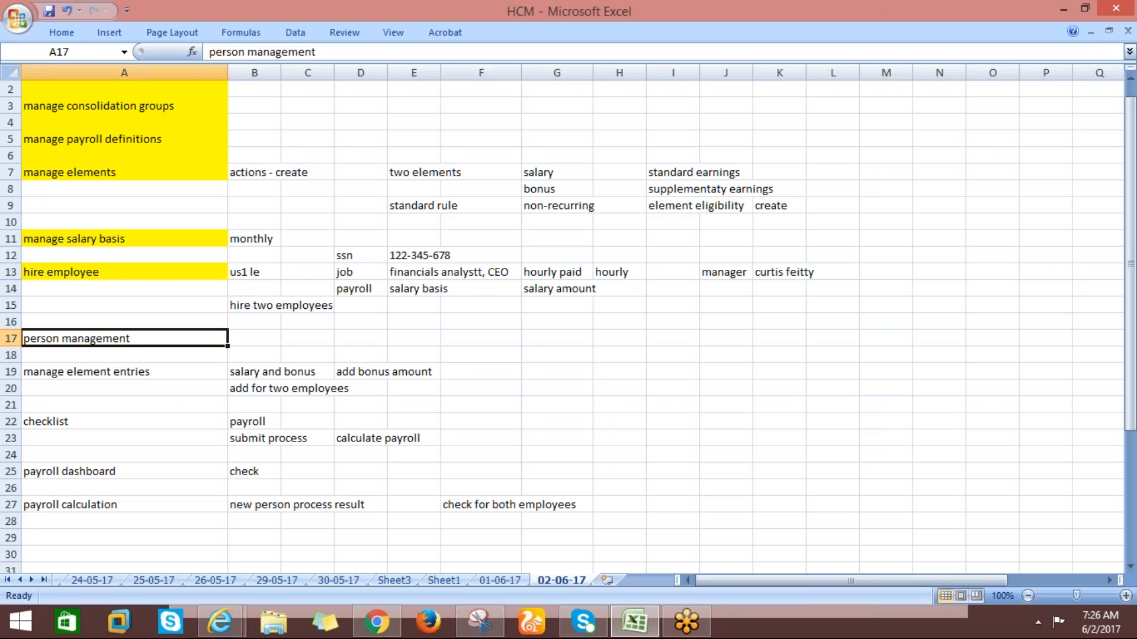
{"action": "key", "text": "alt+Tab"}
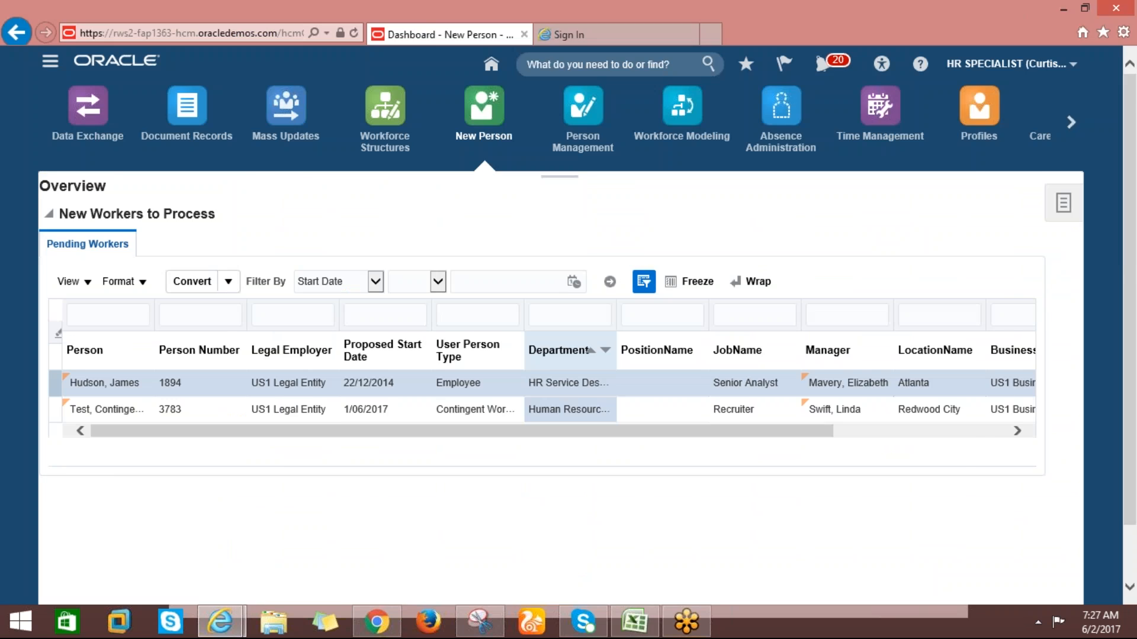
{"action": "key", "text": "alt+Tab"}
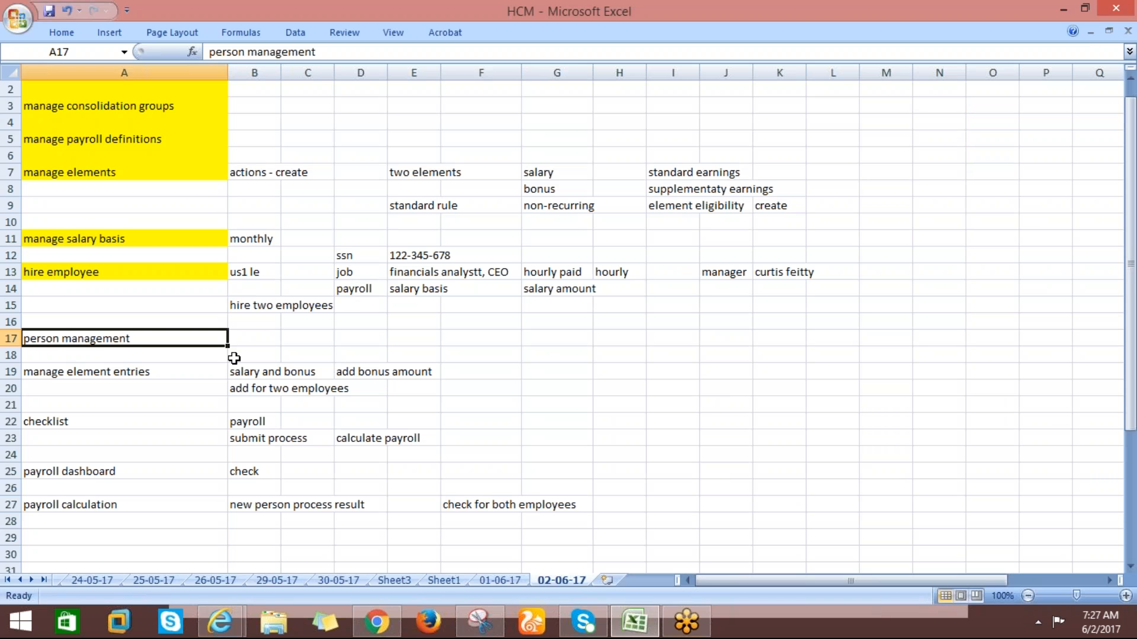
Copy the person management cell A17 in the HCM workbook and open the Person Management work area in the browser
{"action": "key", "text": "ctrl+c"}
{"action": "left_click", "coordinate": [572, 224]}
{"action": "key", "text": "alt+Tab"}
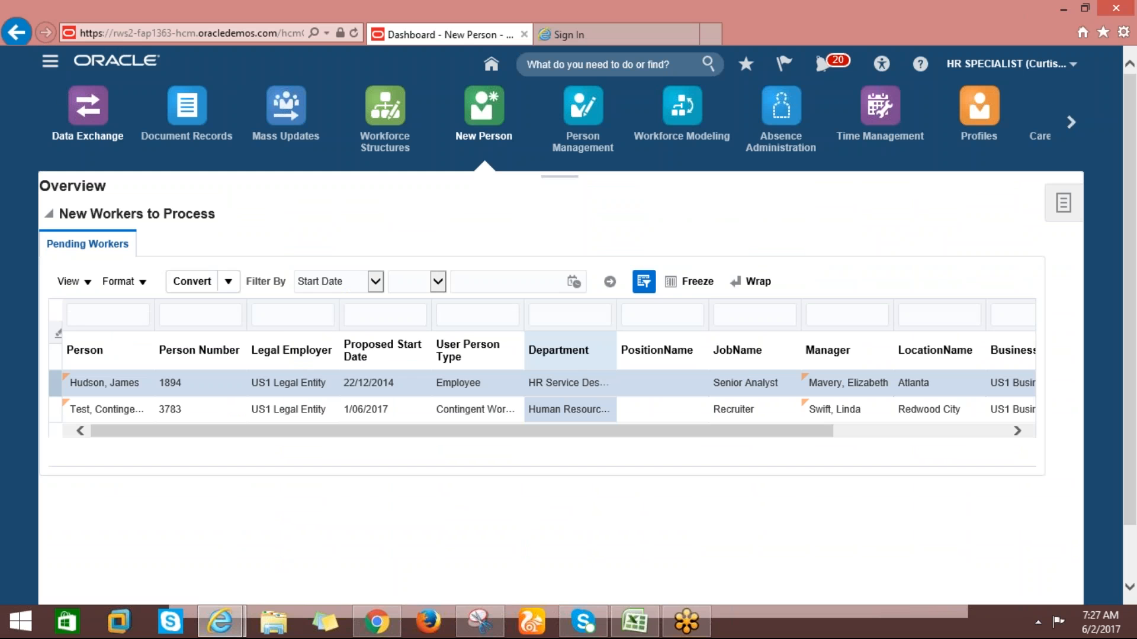
{"action": "left_click", "coordinate": [51, 66]}
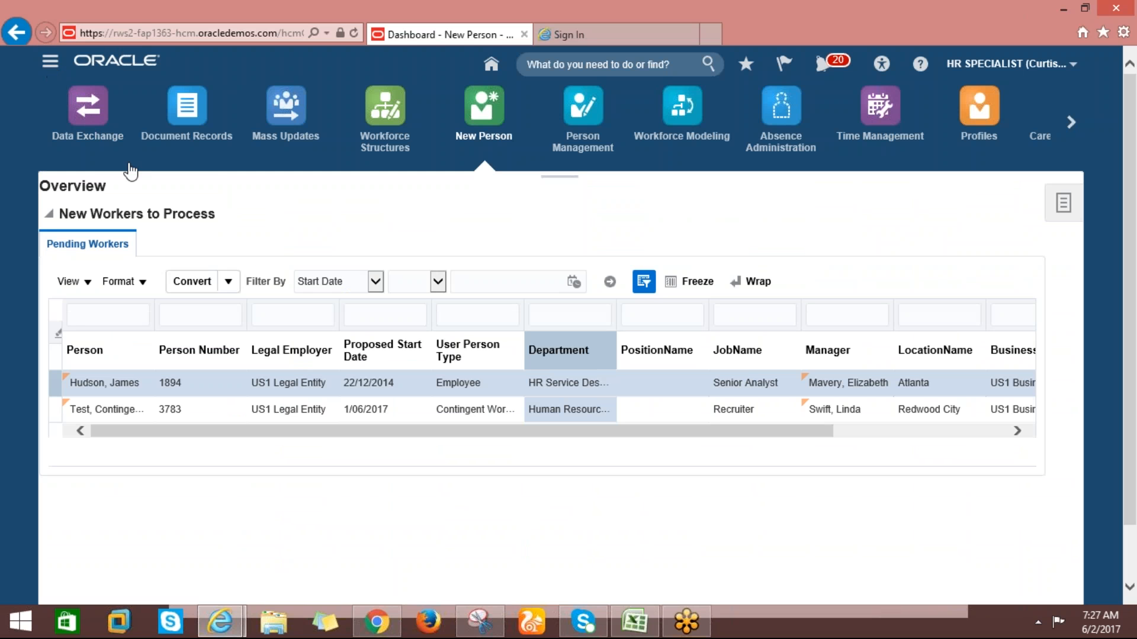
{"action": "key", "text": "alt+Tab"}
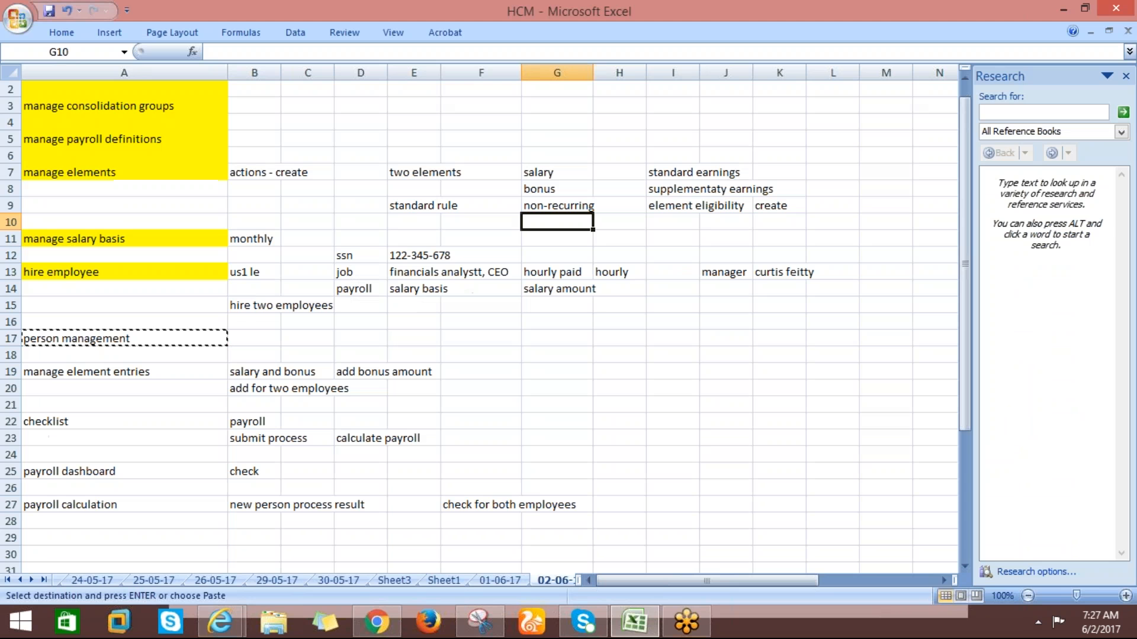
{"action": "key", "text": "alt+Tab"}
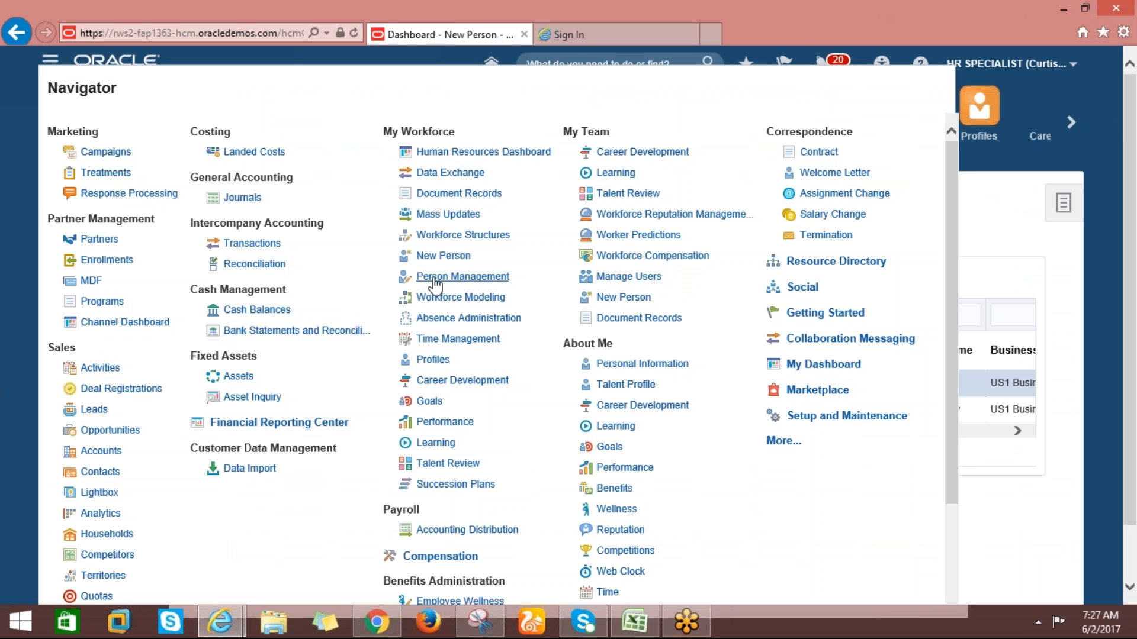
{"action": "left_click", "coordinate": [441, 276]}
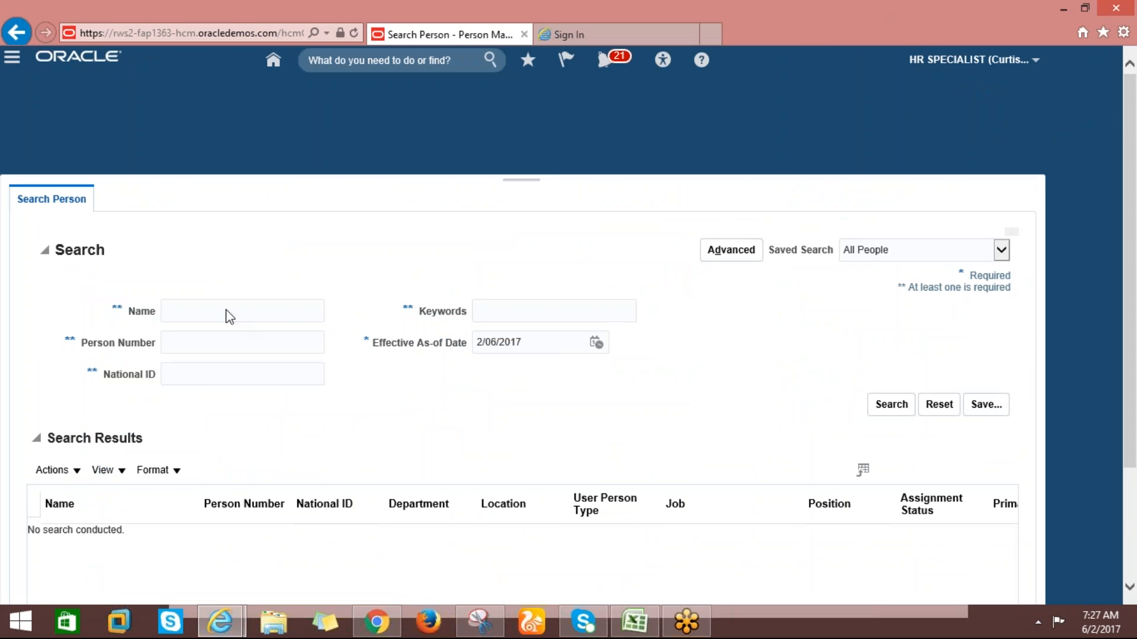
Search for the newly hired employee by last name with a trailing % wildcard and open the Financial Analyst's record
{"action": "left_click", "coordinate": [224, 327]}
{"action": "type", "text": "ANL%"}
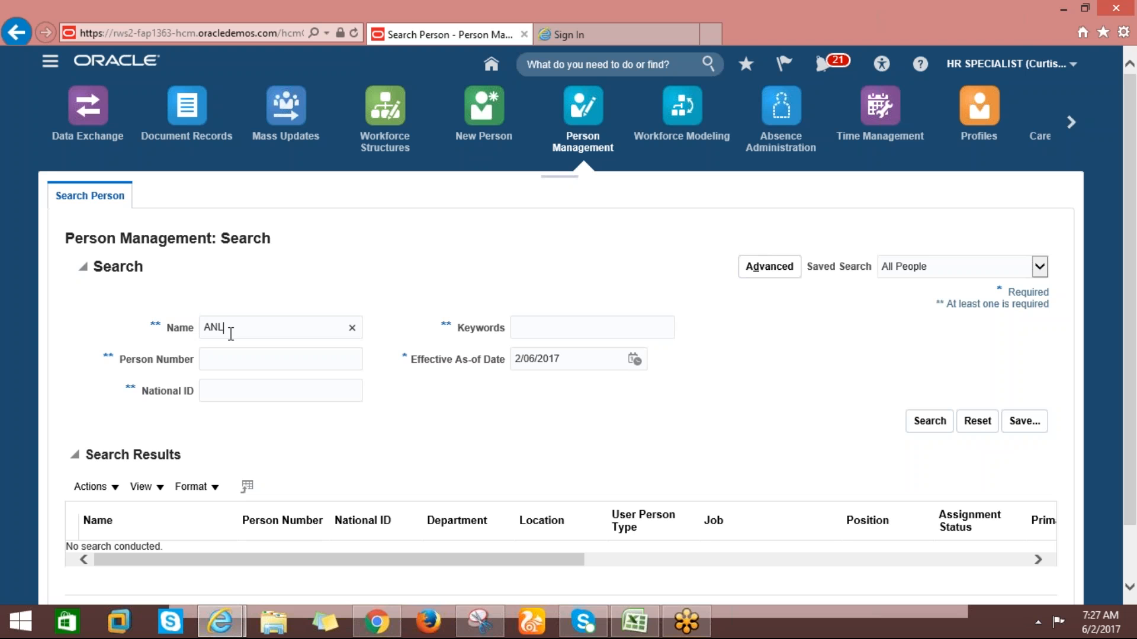
{"action": "left_click", "coordinate": [931, 421]}
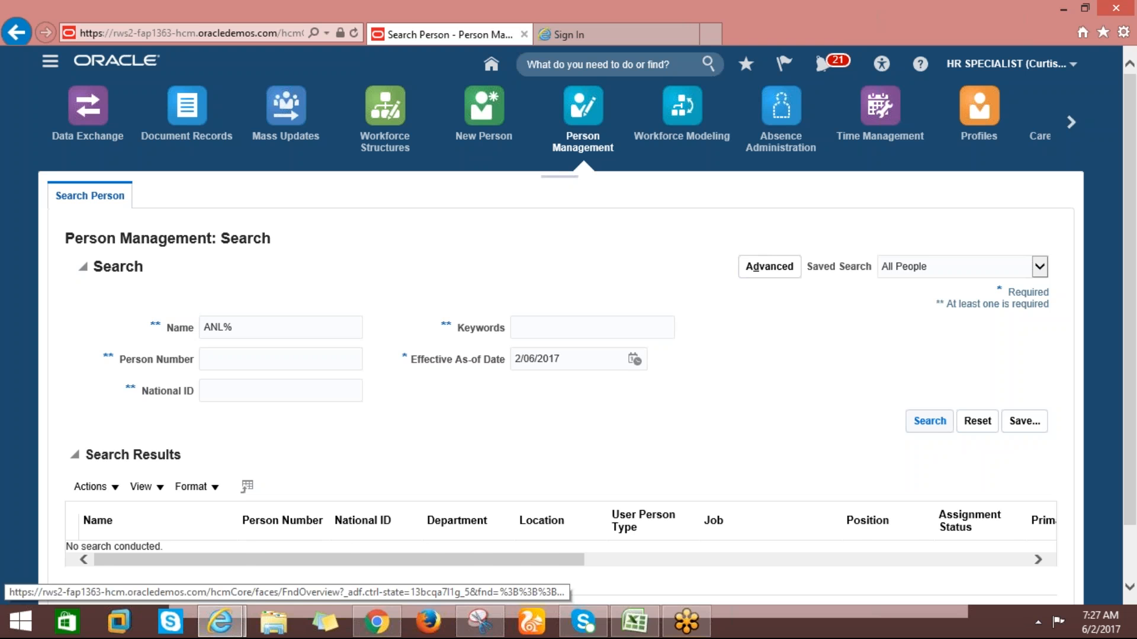
{"action": "left_click_drag", "start_coordinate": [1131, 317], "coordinate": [1135, 372]}
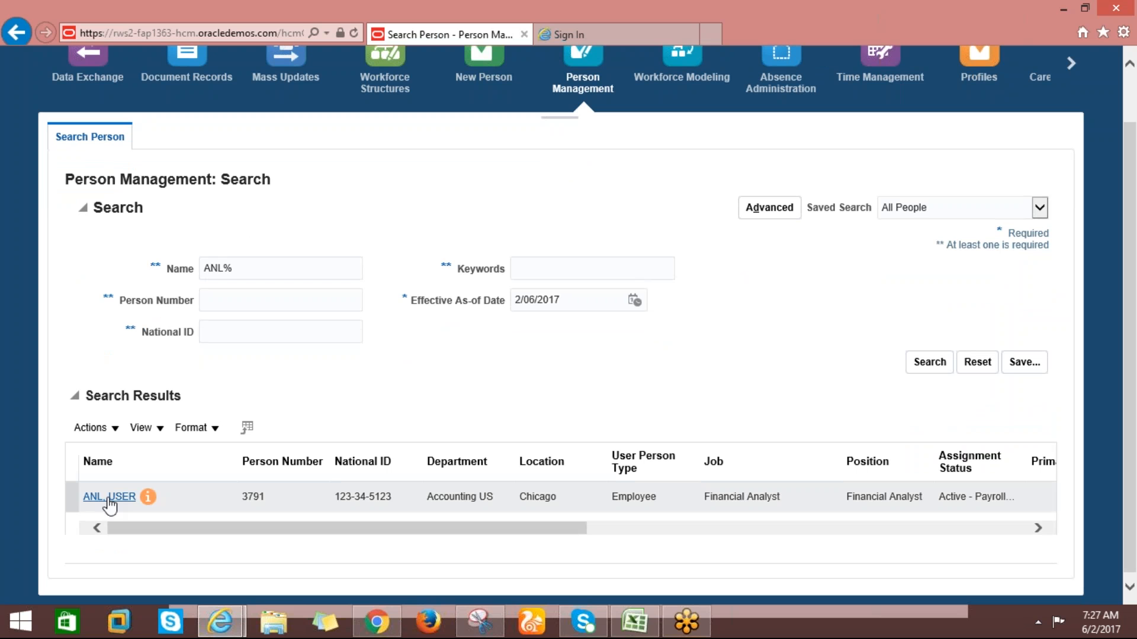
{"action": "left_click", "coordinate": [115, 507]}
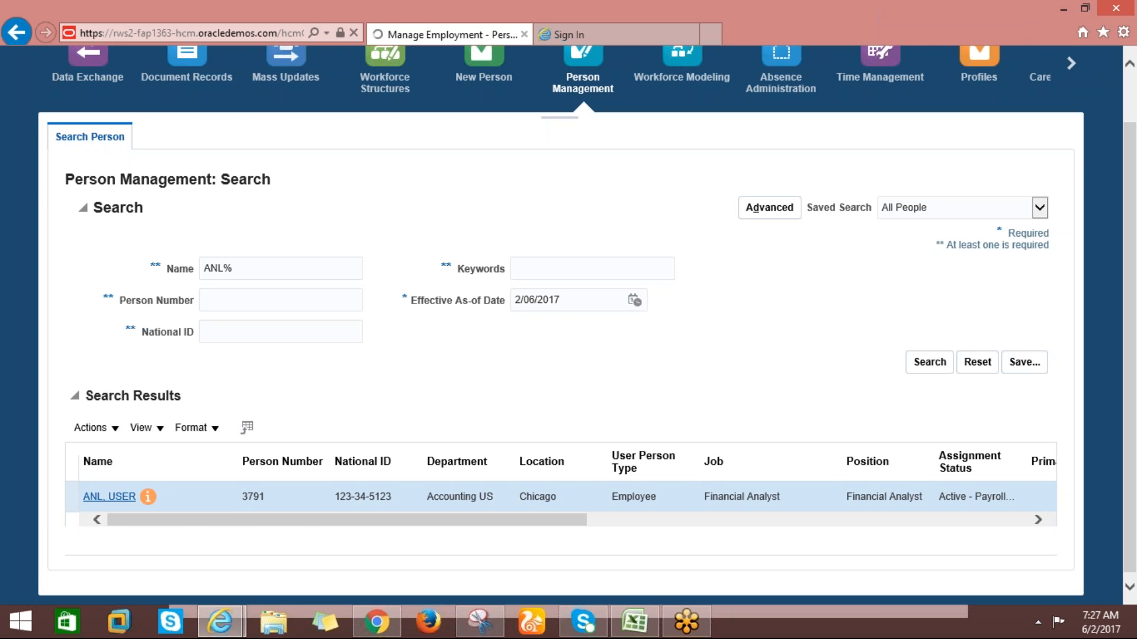
Check the workbook's task list and examine the employee's work relationship, assignment and job details in Manage Employment
{"action": "key", "text": "alt+Tab"}
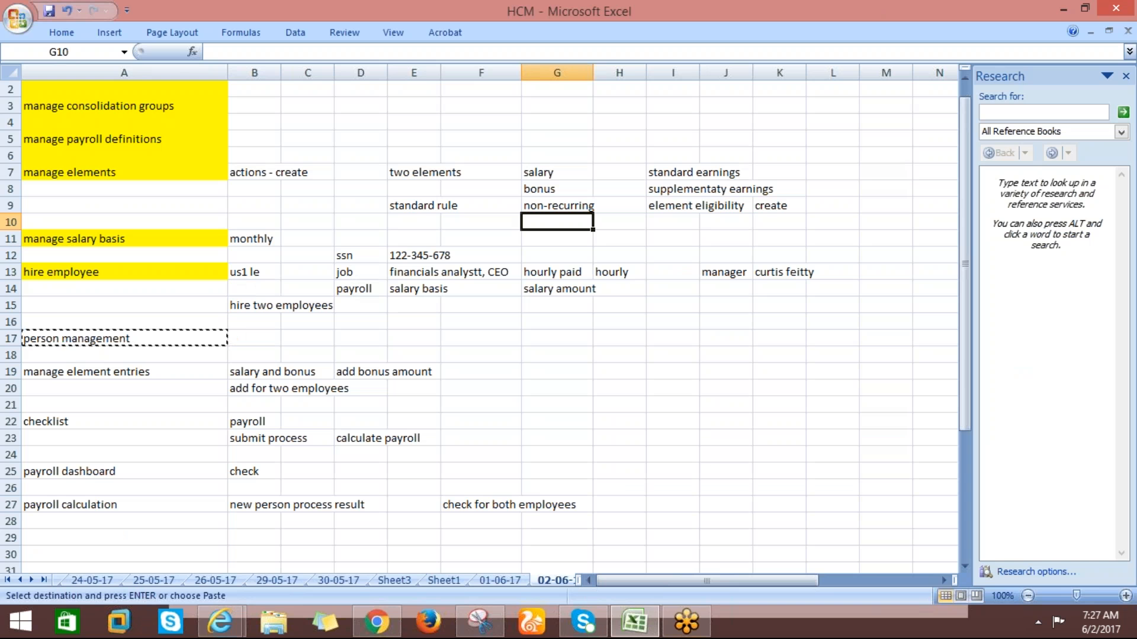
{"action": "key", "text": "alt+Tab"}
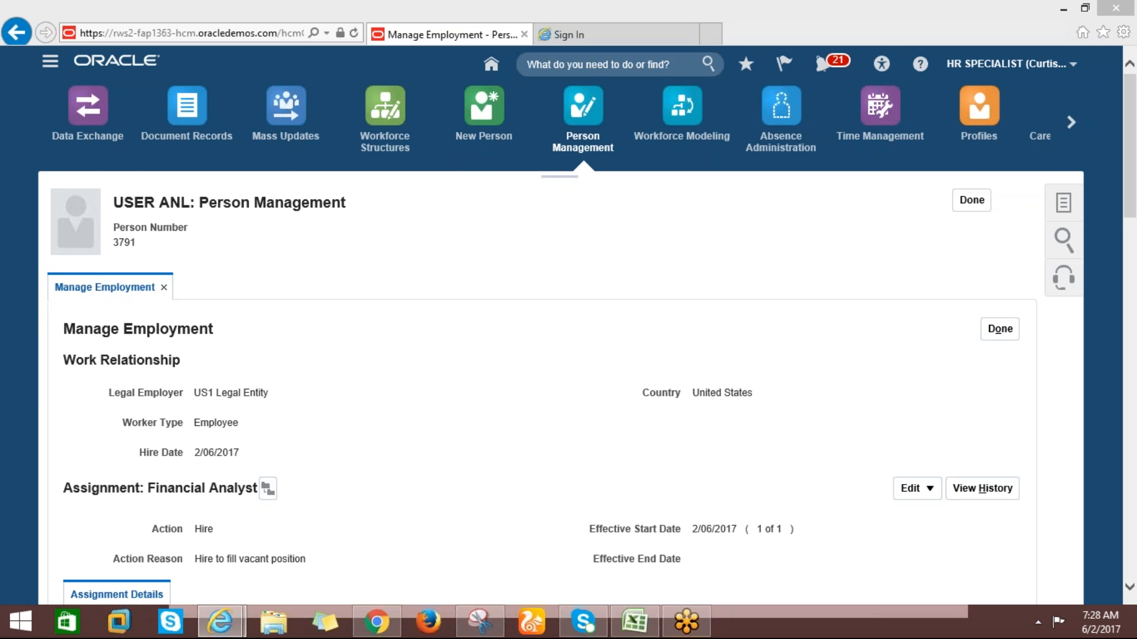
{"action": "key", "text": "alt+Tab"}
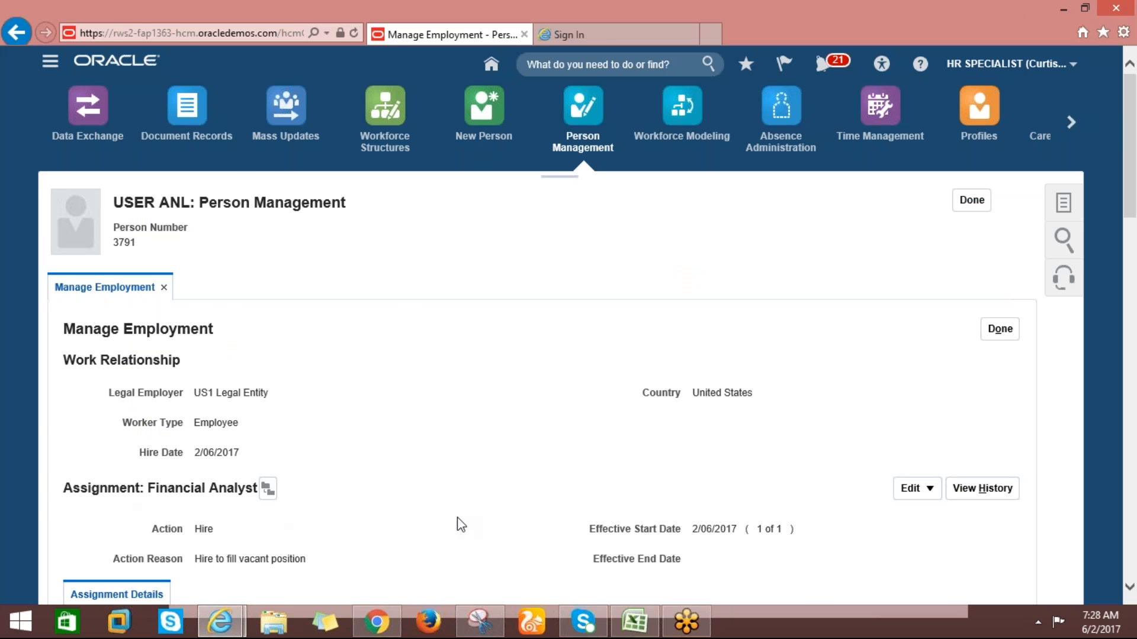
{"action": "key", "text": "alt+Tab"}
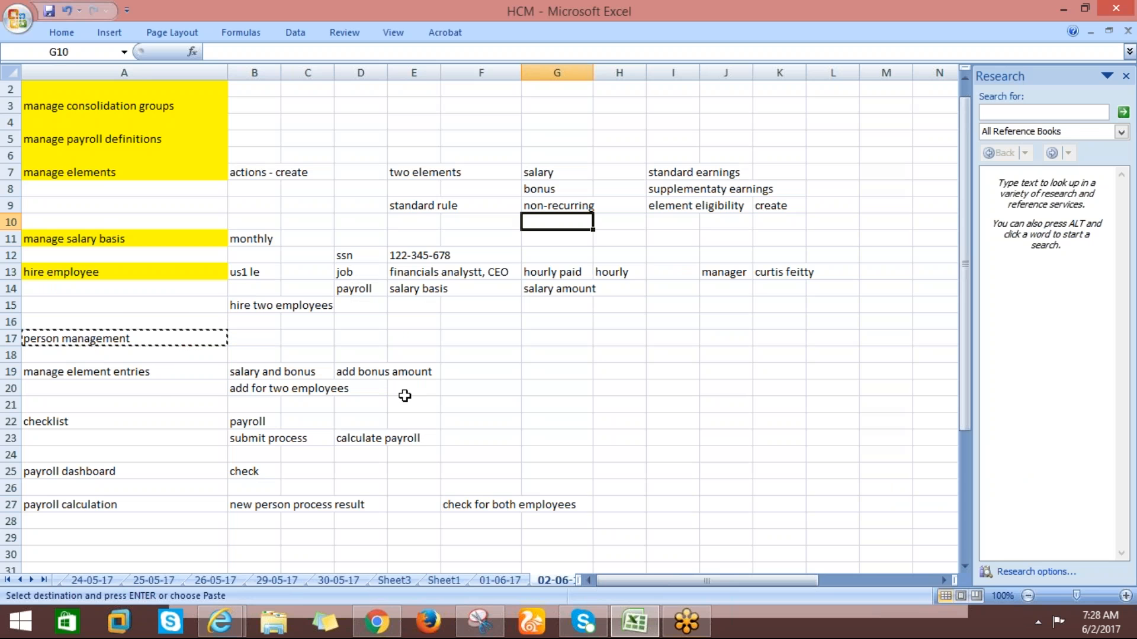
{"action": "key", "text": "alt+Tab"}
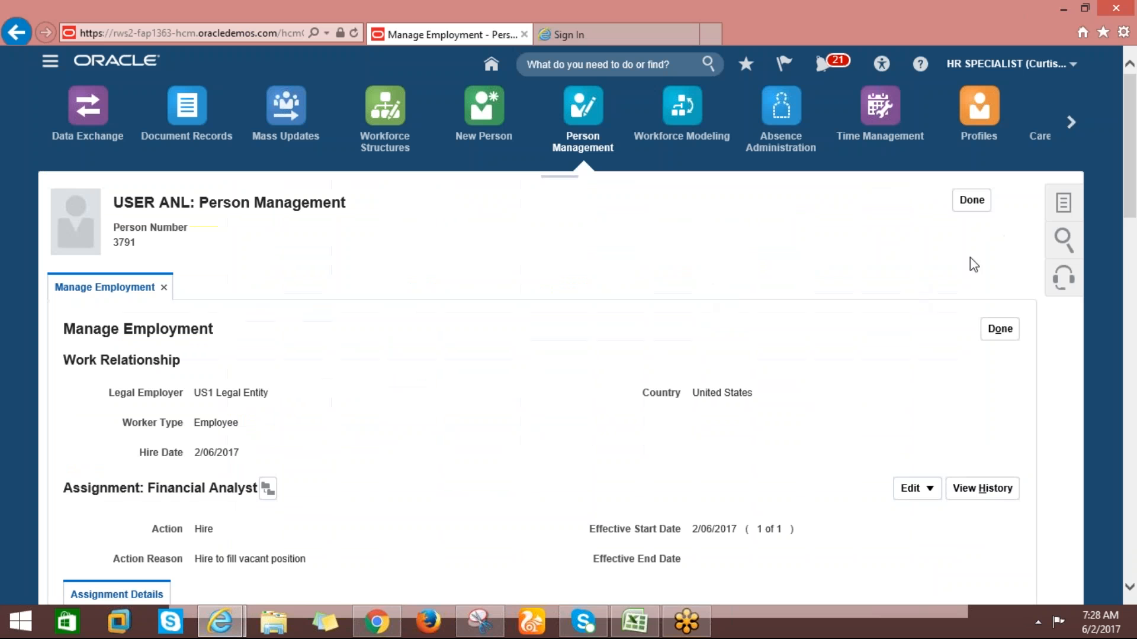
{"action": "left_click_drag", "start_coordinate": [1128, 200], "coordinate": [1130, 230]}
{"action": "scroll", "coordinate": [1125, 237], "scroll_direction": "down", "scroll_amount": 4}
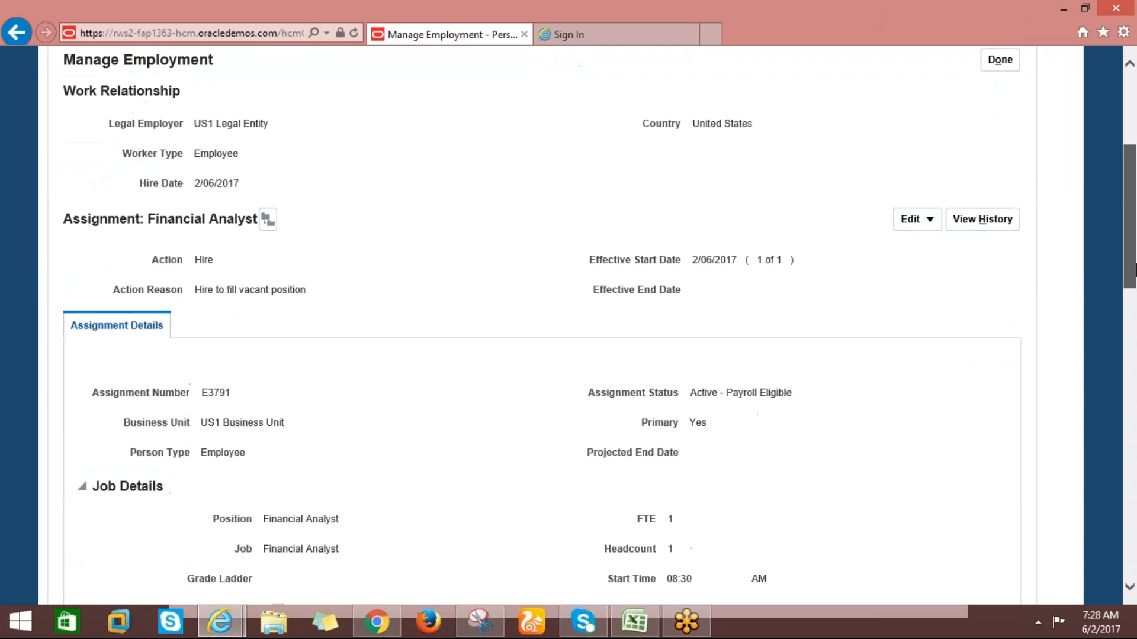
{"action": "scroll", "coordinate": [1118, 245], "scroll_direction": "up", "scroll_amount": 5}
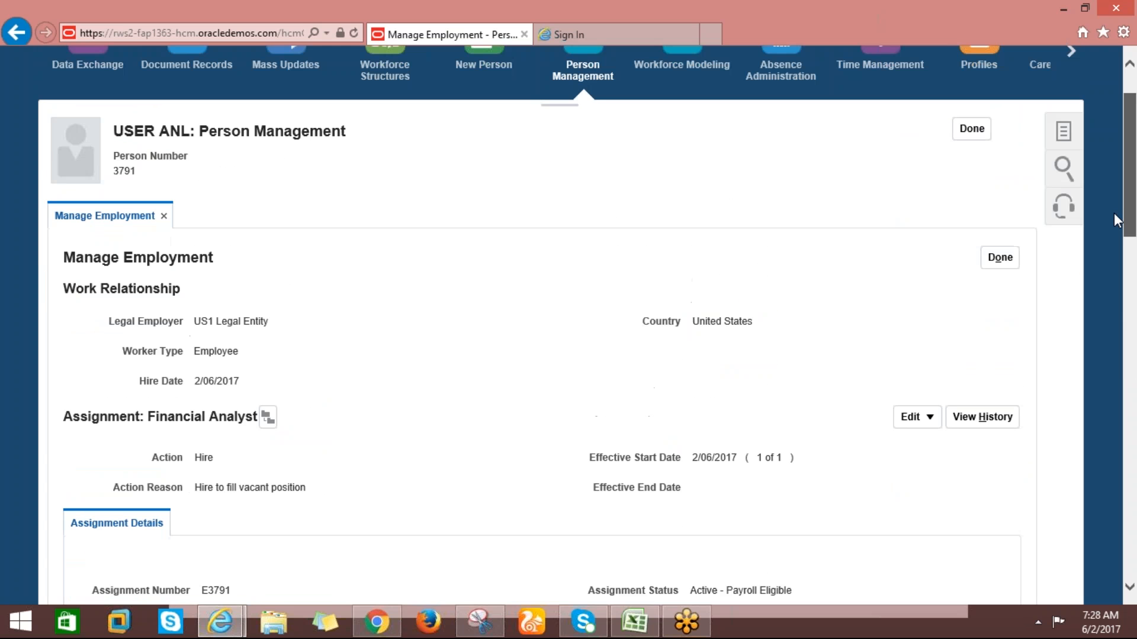
{"action": "scroll", "coordinate": [1118, 223], "scroll_direction": "down", "scroll_amount": 3}
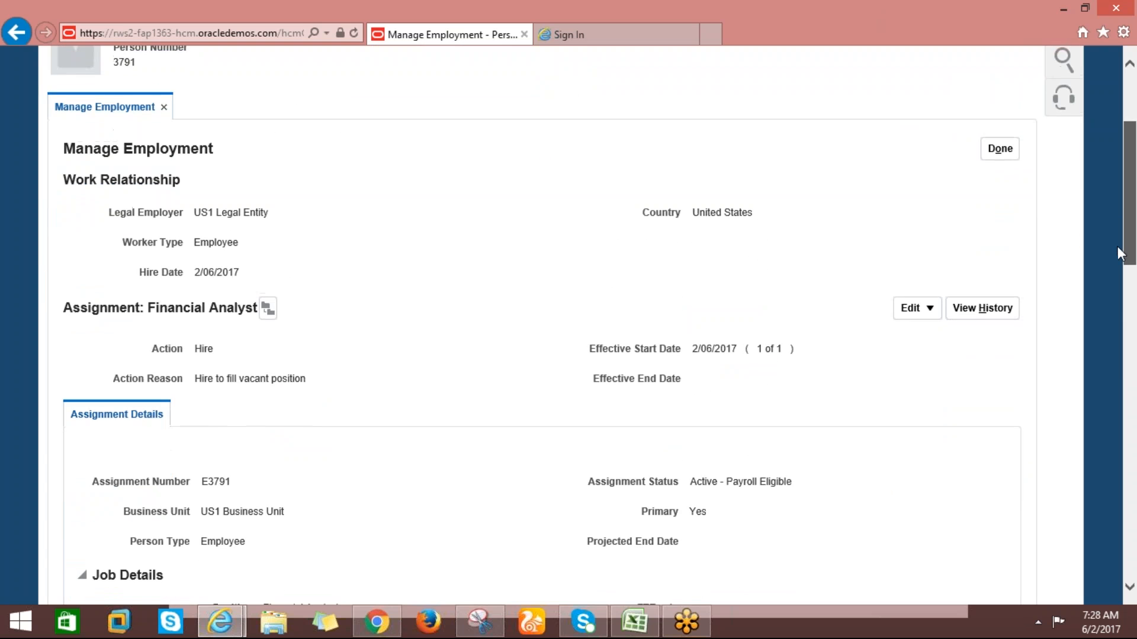
{"action": "scroll", "coordinate": [1119, 266], "scroll_direction": "down", "scroll_amount": 2}
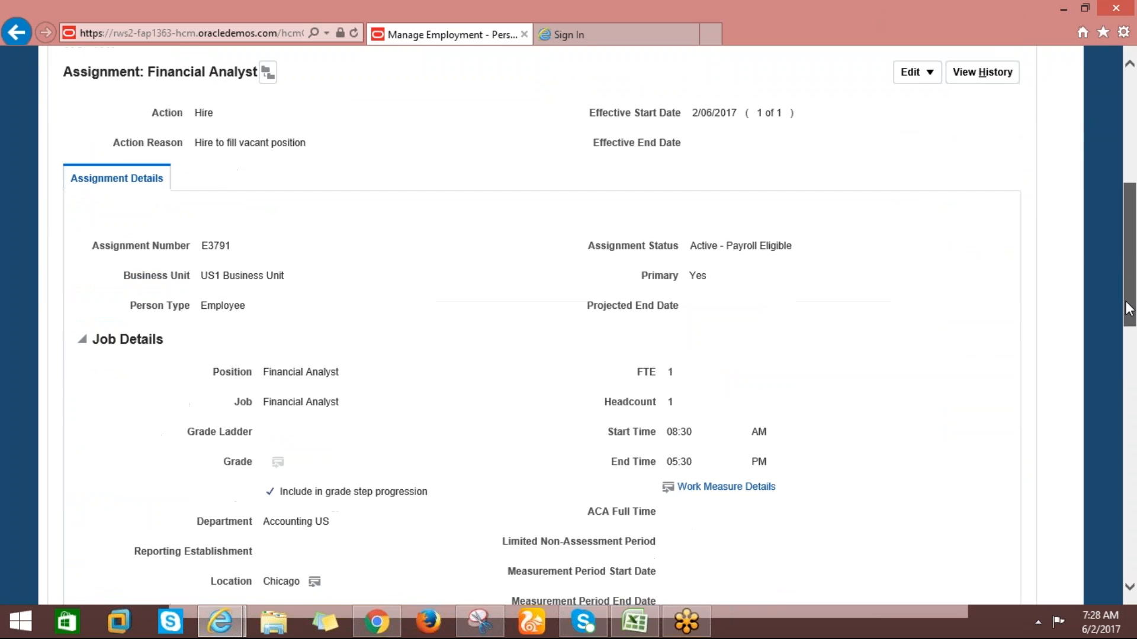
{"action": "scroll", "coordinate": [1111, 250], "scroll_direction": "up", "scroll_amount": 4}
{"action": "scroll", "coordinate": [1110, 243], "scroll_direction": "up", "scroll_amount": 3}
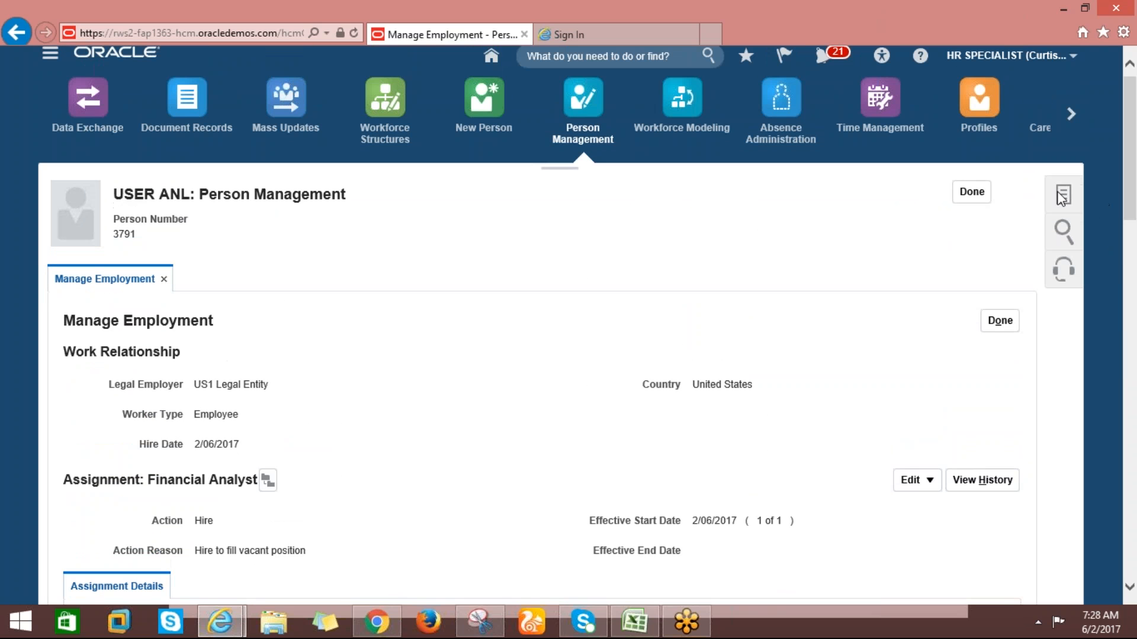
Open the employee's task list, locate Manage Element Entries among the payroll tasks, and switch to the HCM workbook
{"action": "key", "text": "alt+Tab"}
{"action": "key", "text": "alt+Tab"}
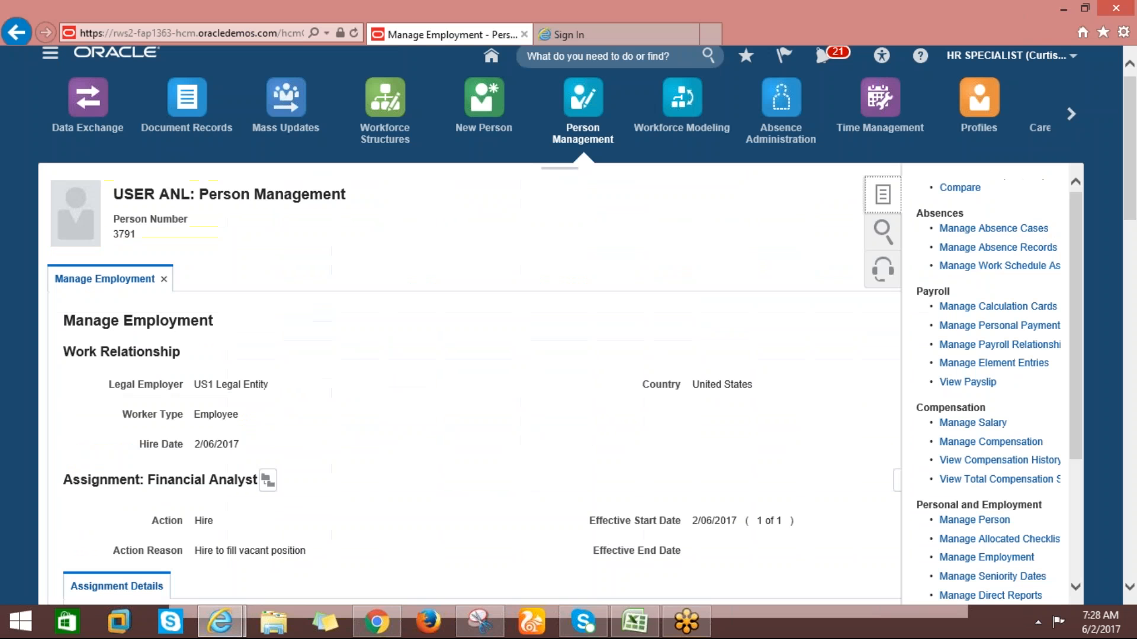
{"action": "scroll", "coordinate": [1105, 230], "scroll_direction": "down", "scroll_amount": 2}
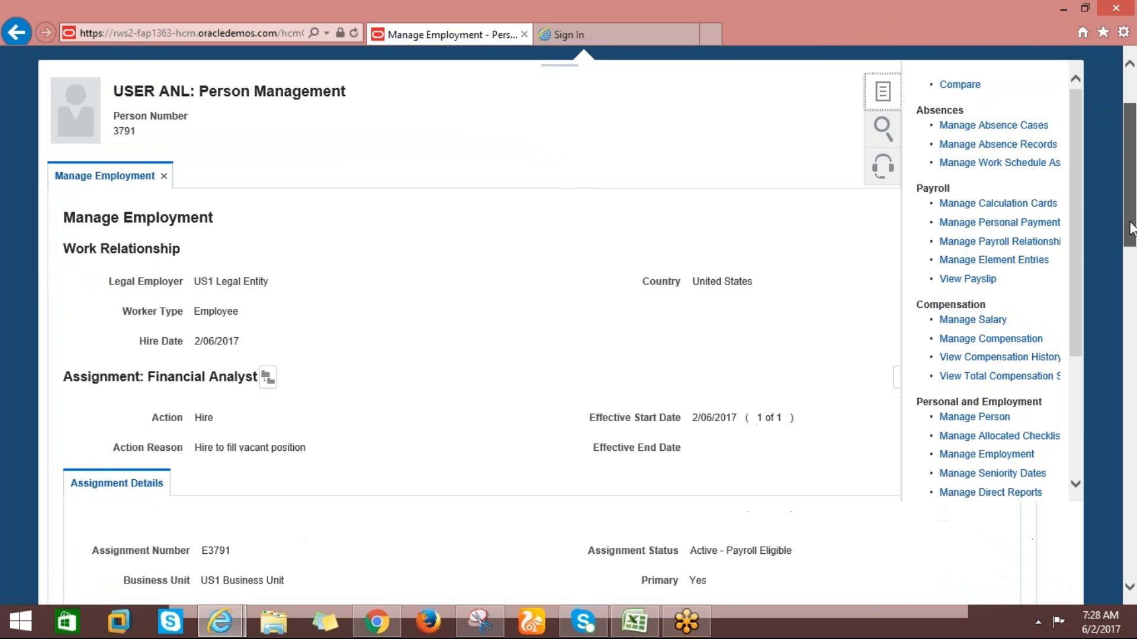
{"action": "scroll", "coordinate": [1078, 251], "scroll_direction": "down", "scroll_amount": 1}
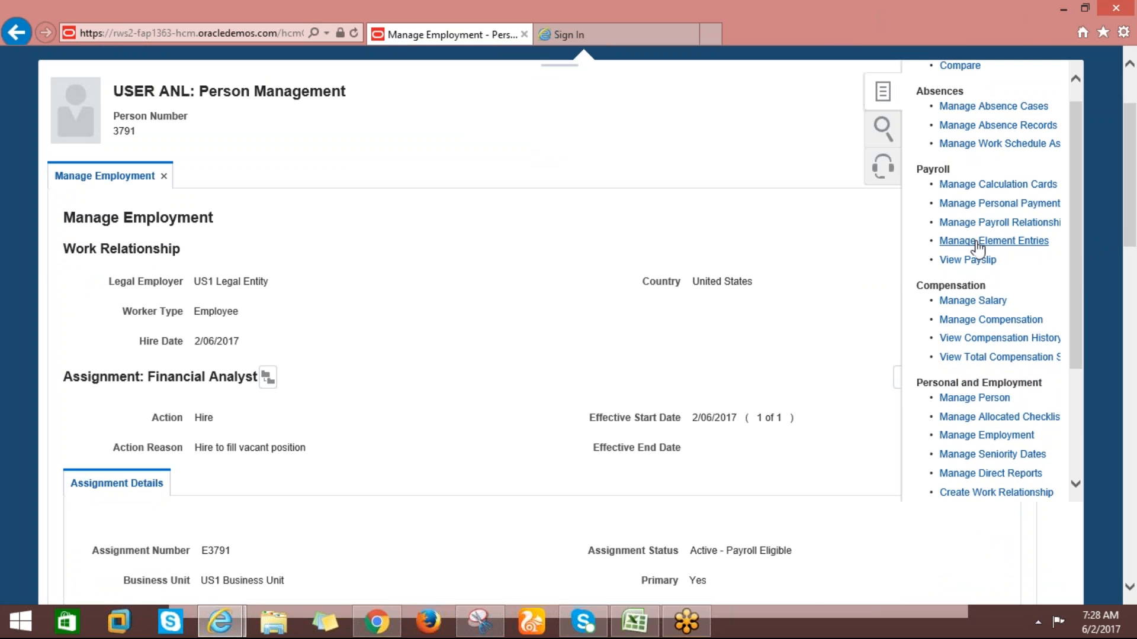
{"action": "key", "text": "alt+Tab"}
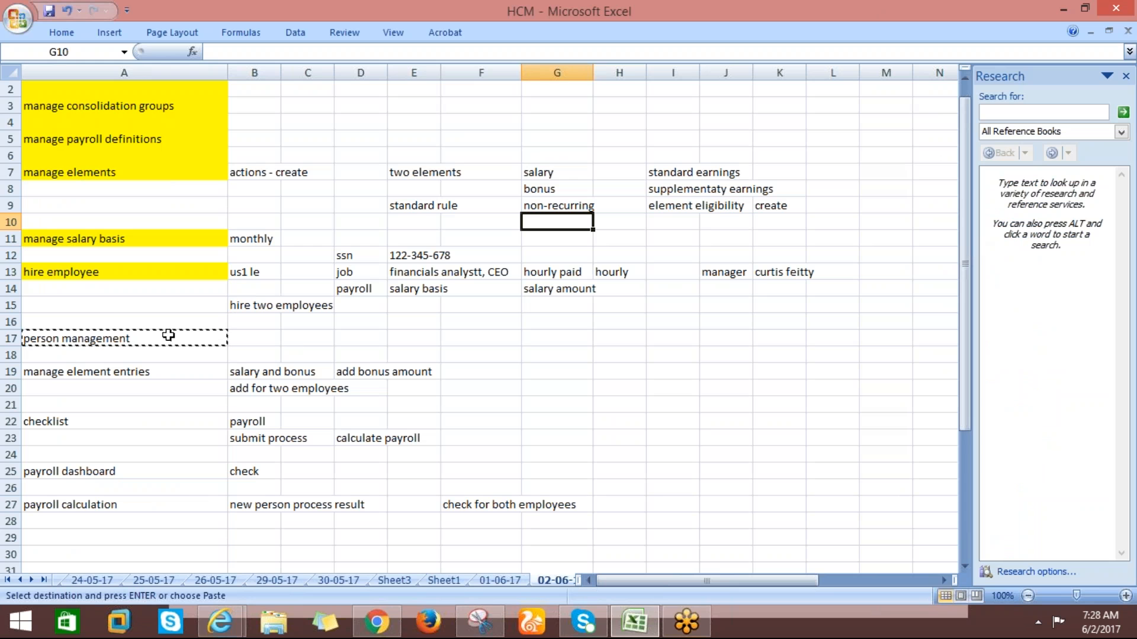
{"action": "left_click", "coordinate": [62, 32]}
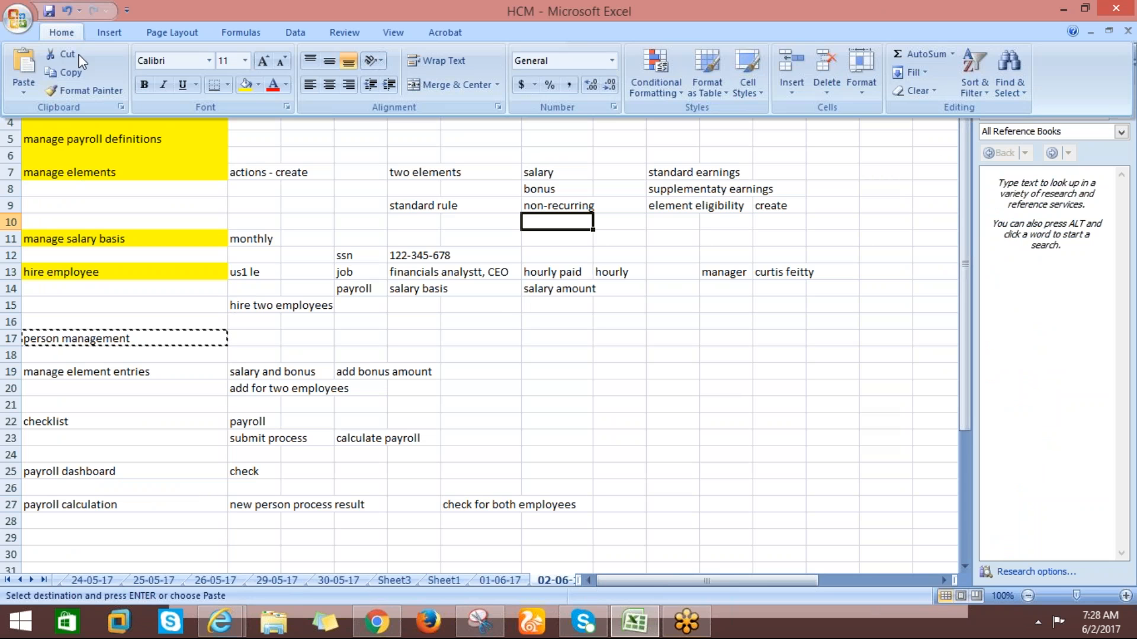
{"action": "left_click", "coordinate": [245, 85]}
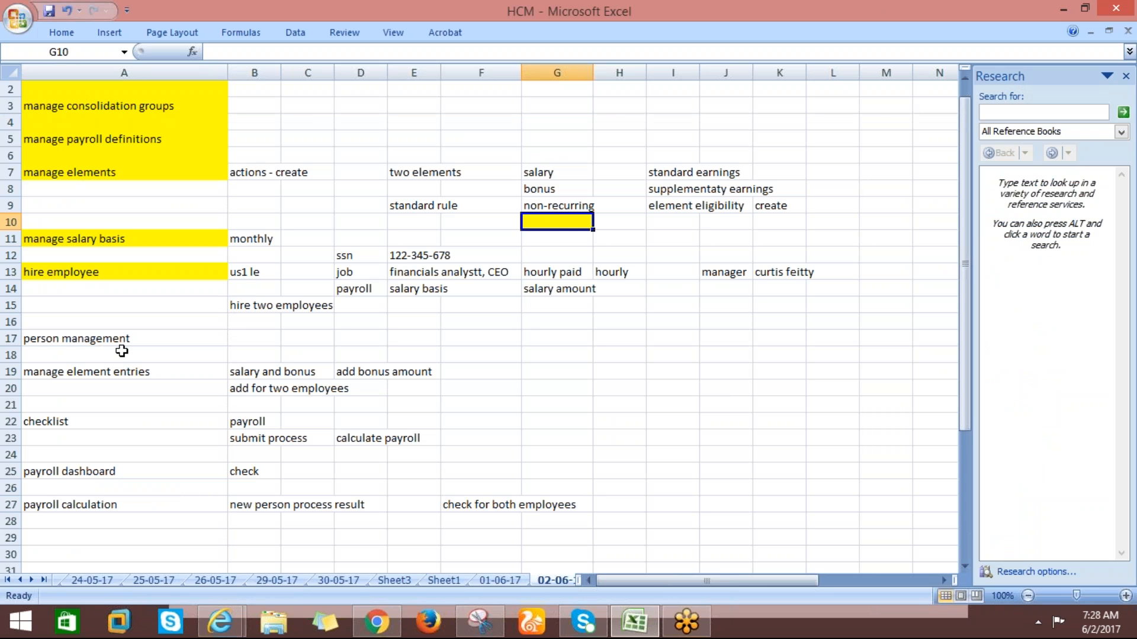
{"action": "key", "text": "ctrl+z"}
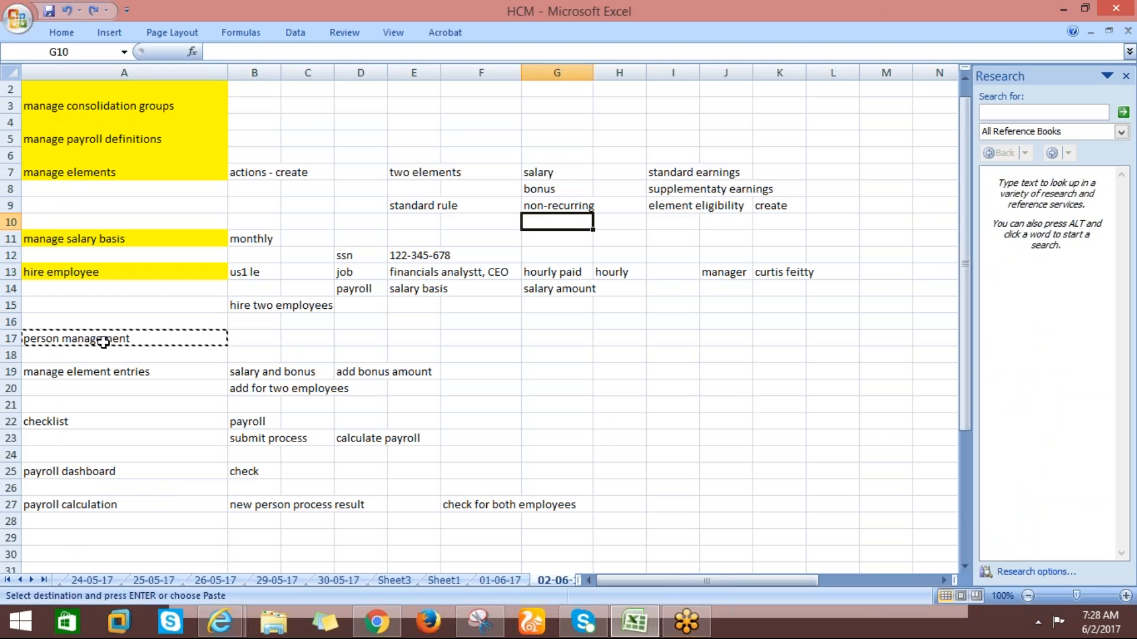
Fill the person management cell A17 with yellow, select manage element entries in A19, and return to the browser
{"action": "left_click", "coordinate": [107, 342]}
{"action": "left_click", "coordinate": [62, 32]}
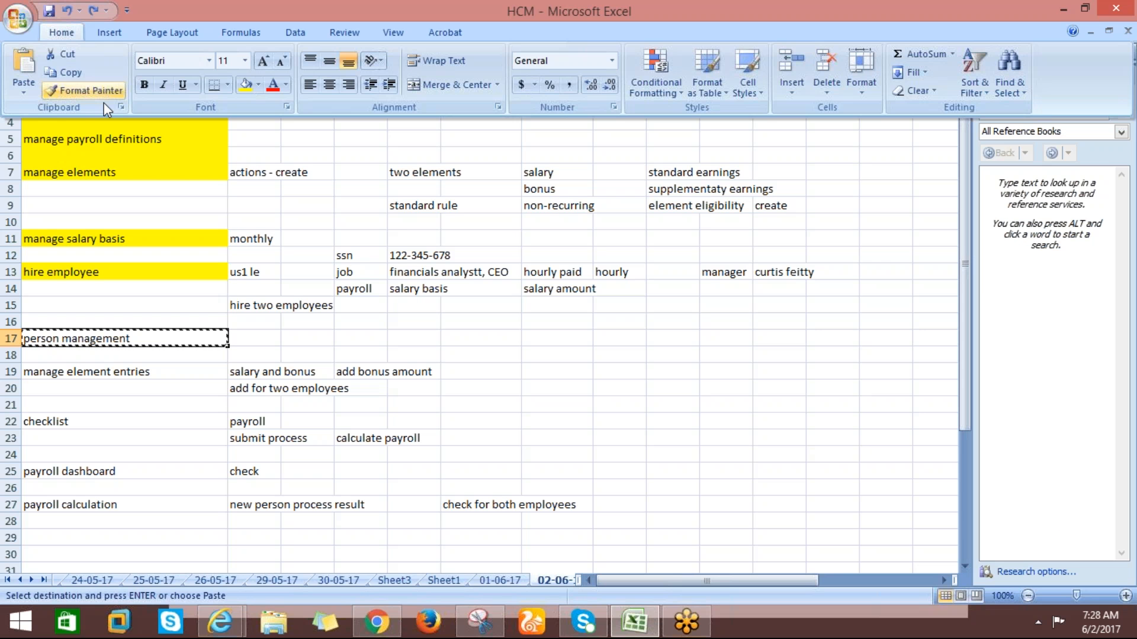
{"action": "left_click", "coordinate": [247, 85]}
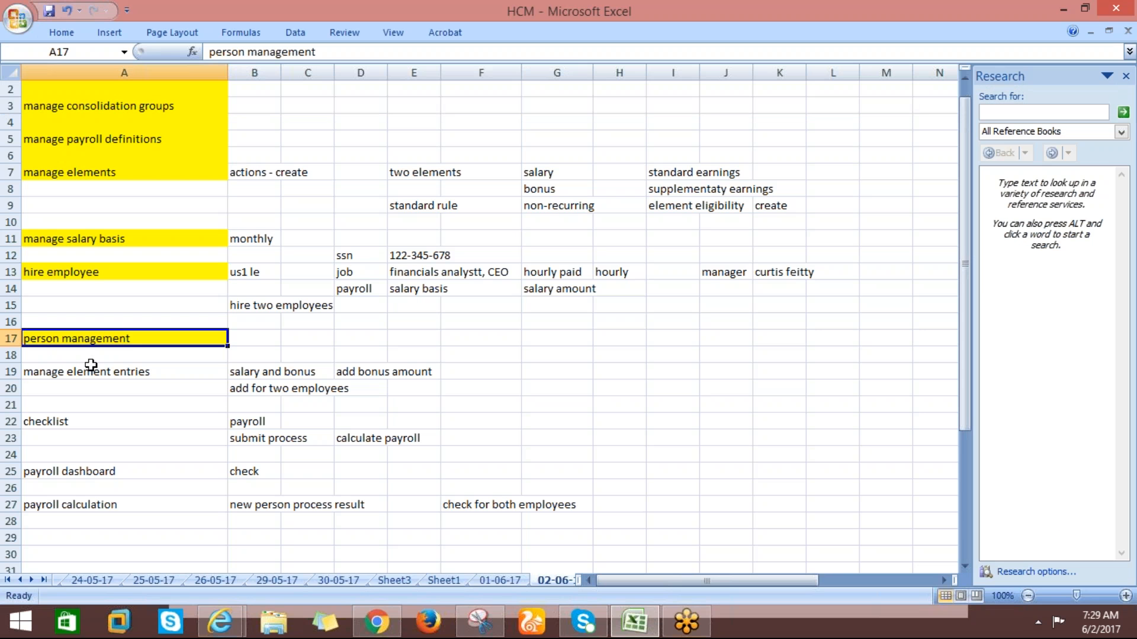
{"action": "left_click", "coordinate": [79, 379]}
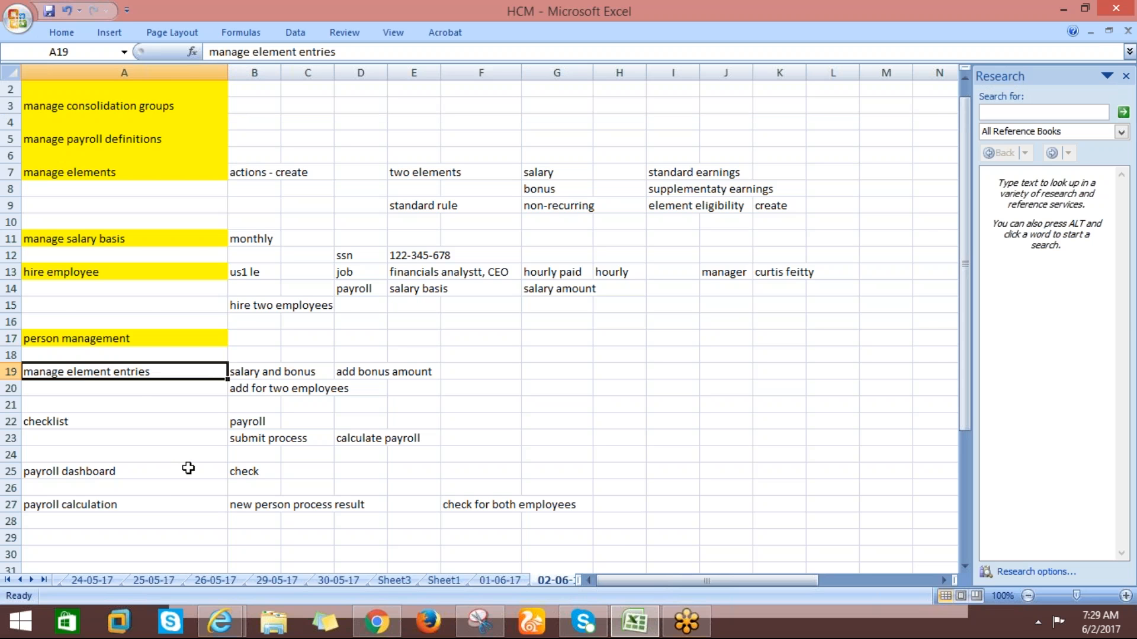
{"action": "key", "text": "alt+Tab"}
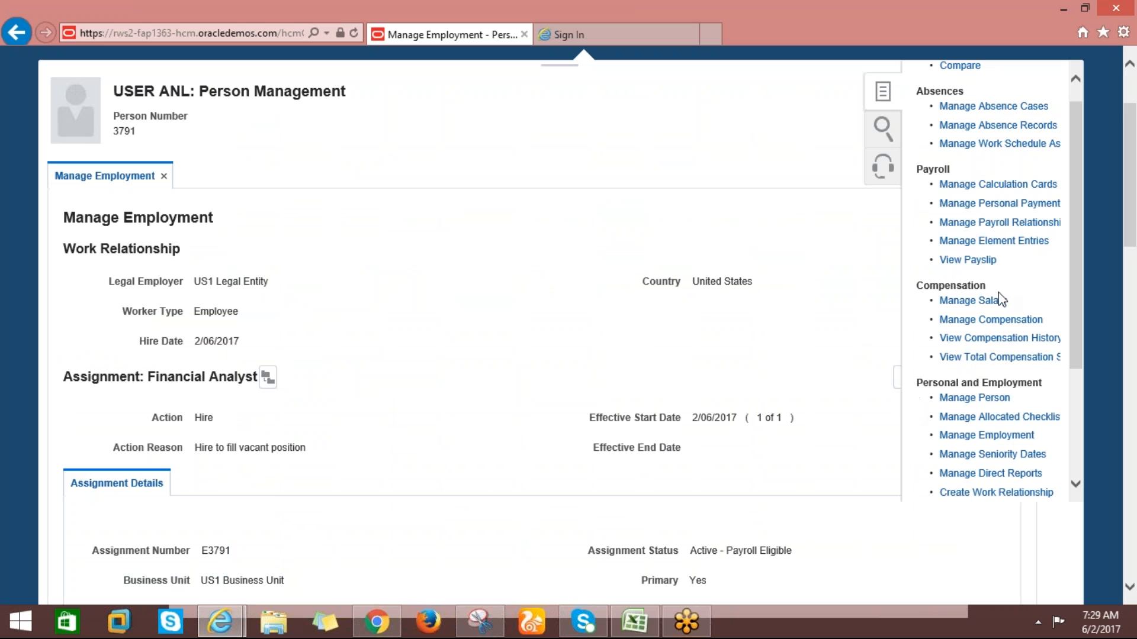
Open Manage Element Entries for the Financial Analyst from the payroll tasks in the employee's task list
{"action": "left_click_drag", "start_coordinate": [1074, 286], "coordinate": [1127, 162]}
{"action": "left_click_drag", "start_coordinate": [1077, 234], "coordinate": [1069, 336]}
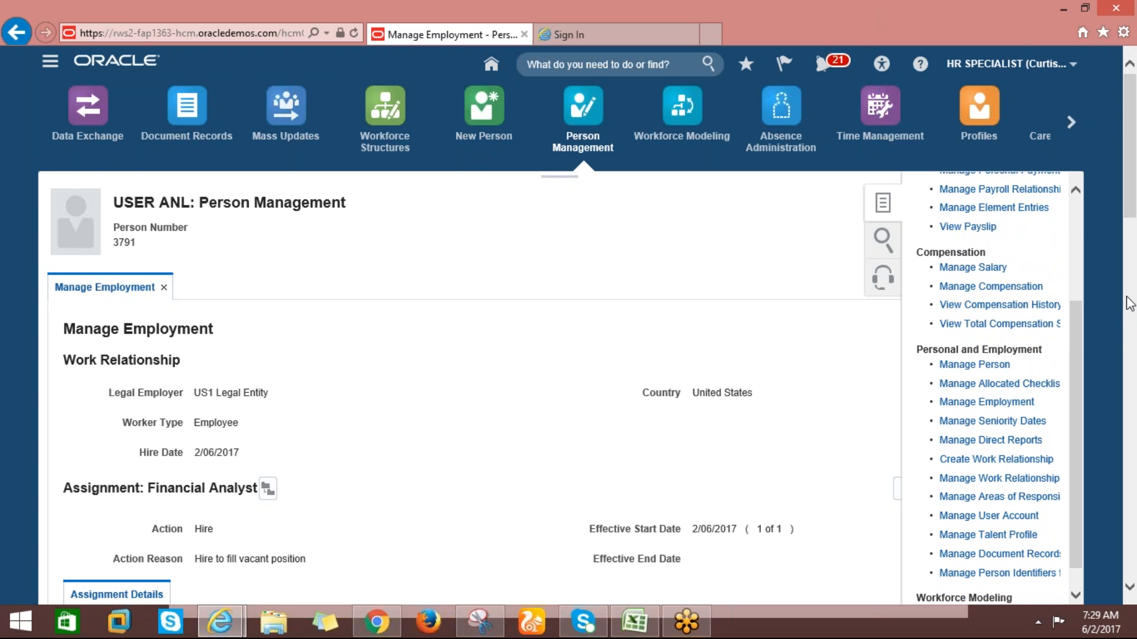
{"action": "left_click_drag", "start_coordinate": [1129, 207], "coordinate": [1079, 288]}
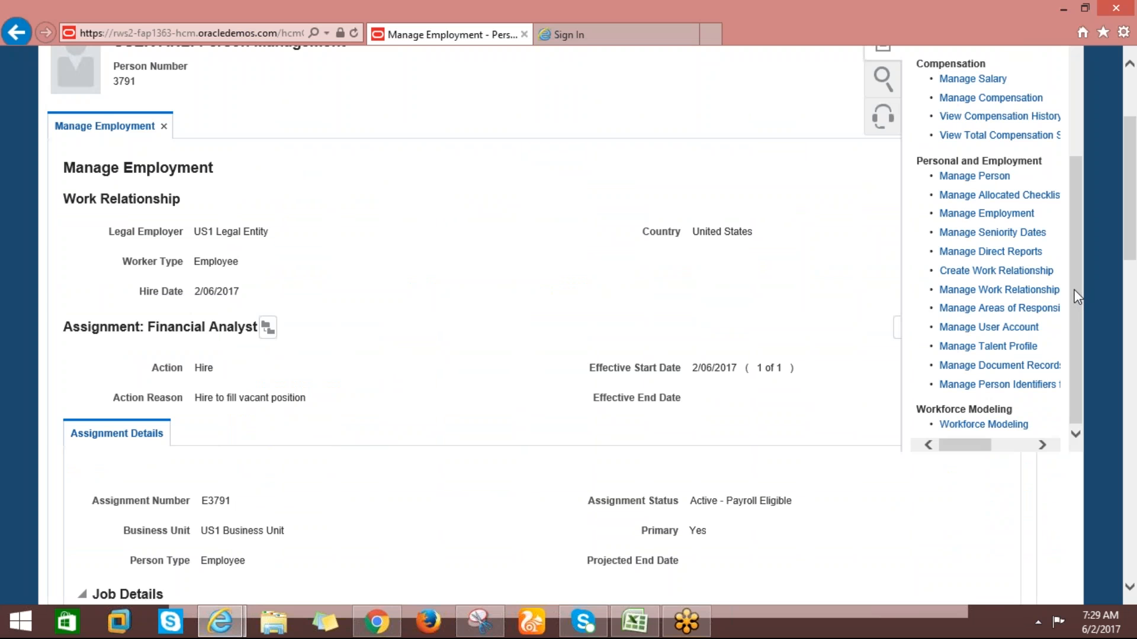
{"action": "left_click_drag", "start_coordinate": [1071, 283], "coordinate": [1070, 179]}
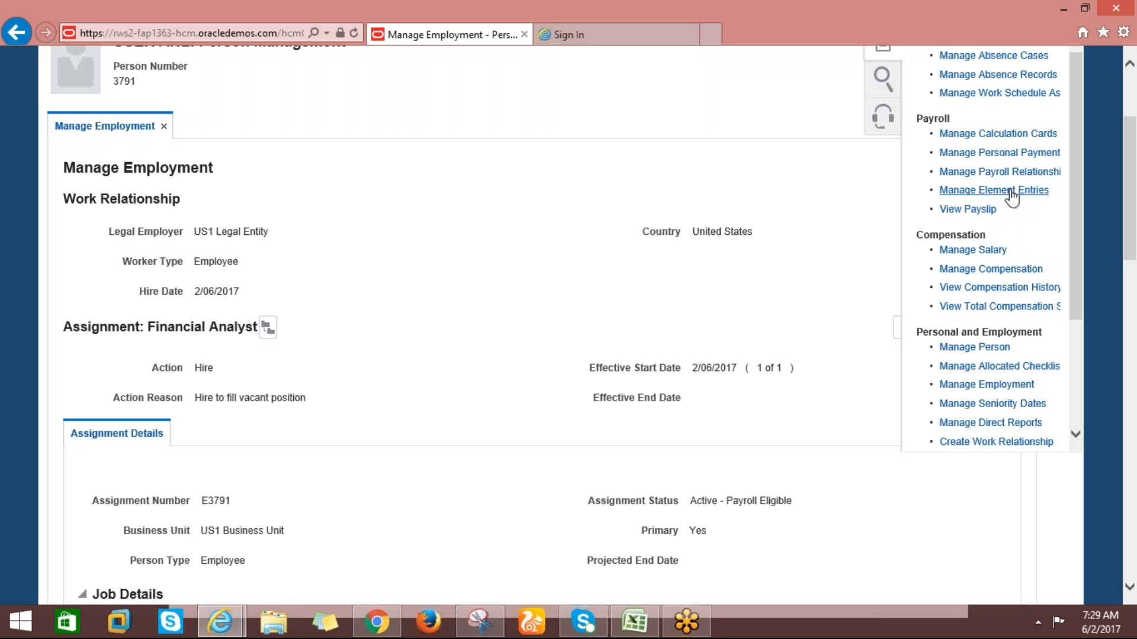
{"action": "left_click", "coordinate": [1011, 191]}
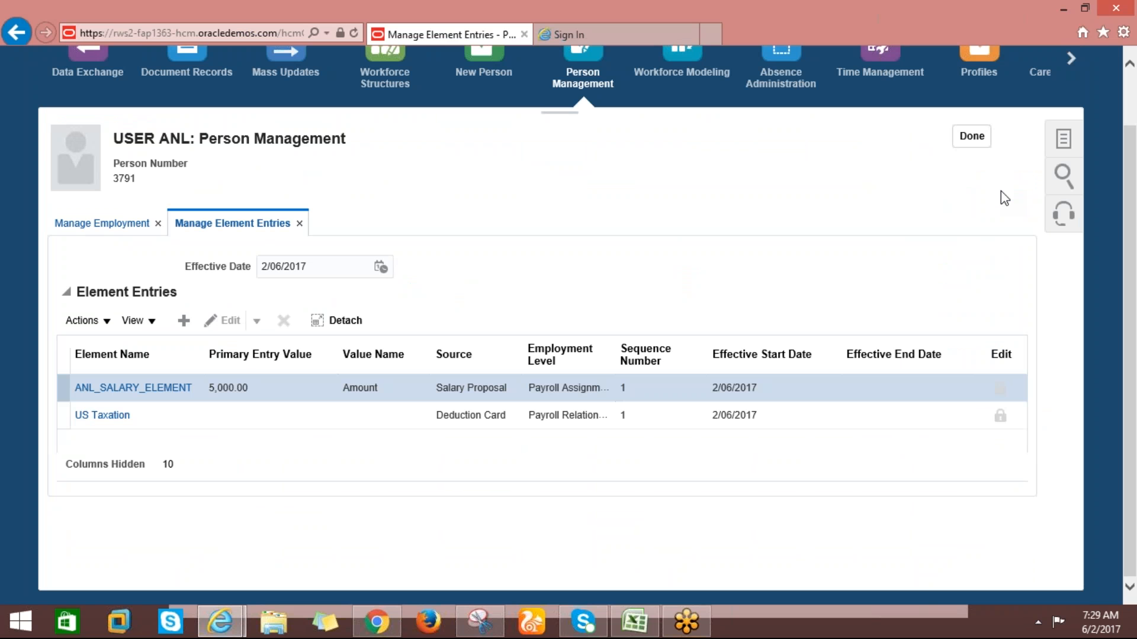
Check the manage element entries notes in the HCM workbook, select the salary and bonus note in B19, and return to the browser
{"action": "key", "text": "alt+Tab"}
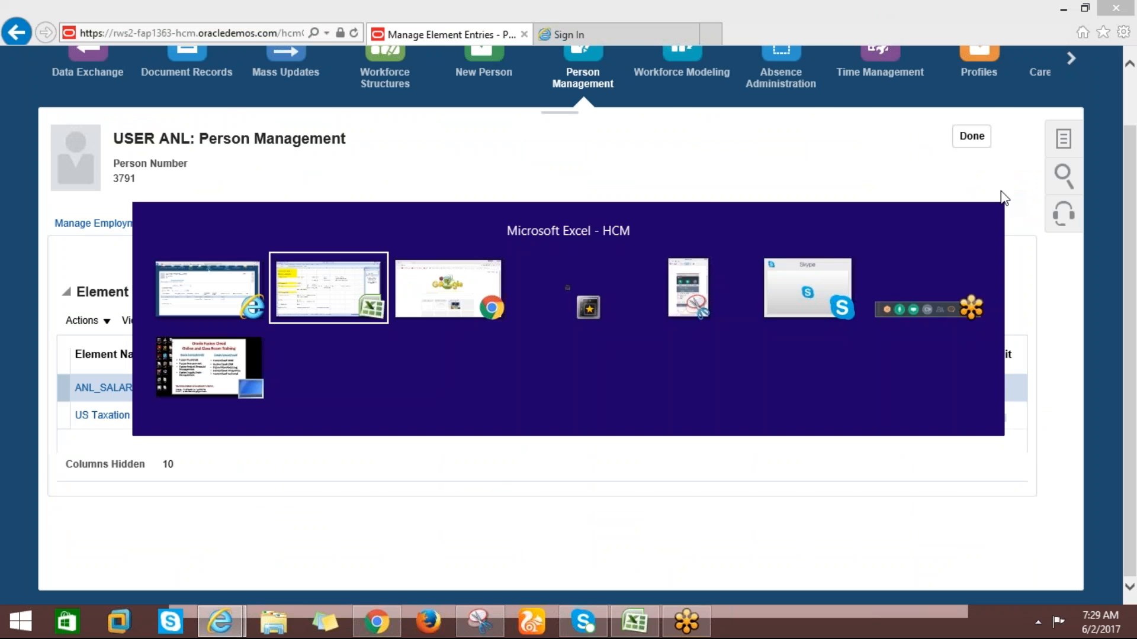
{"action": "key", "text": "alt+Tab"}
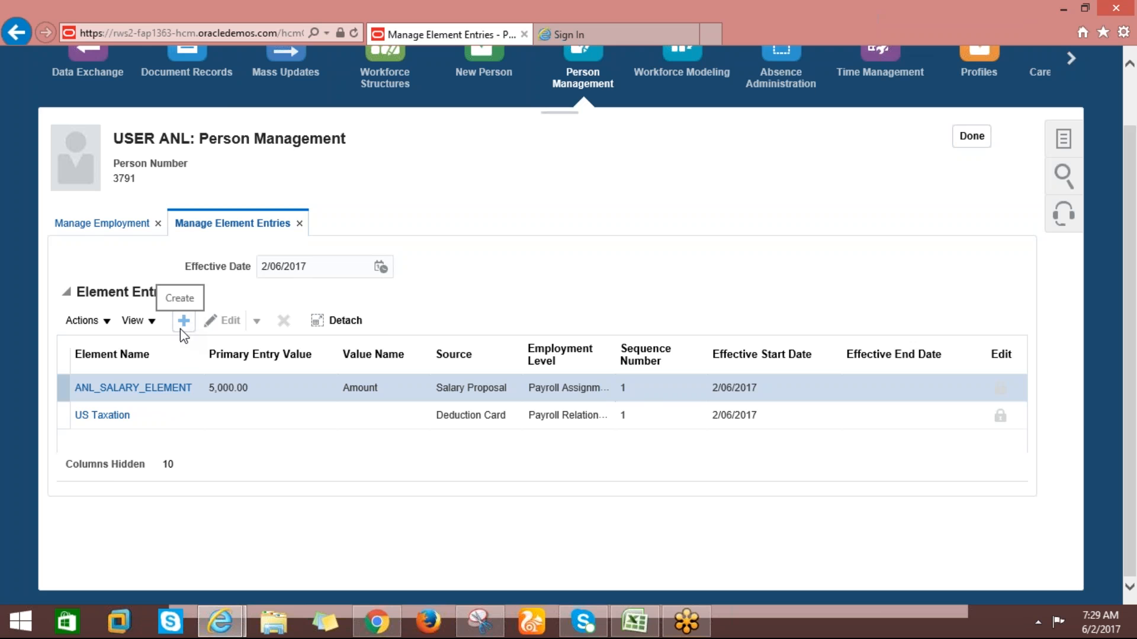
{"action": "key", "text": "alt+Tab"}
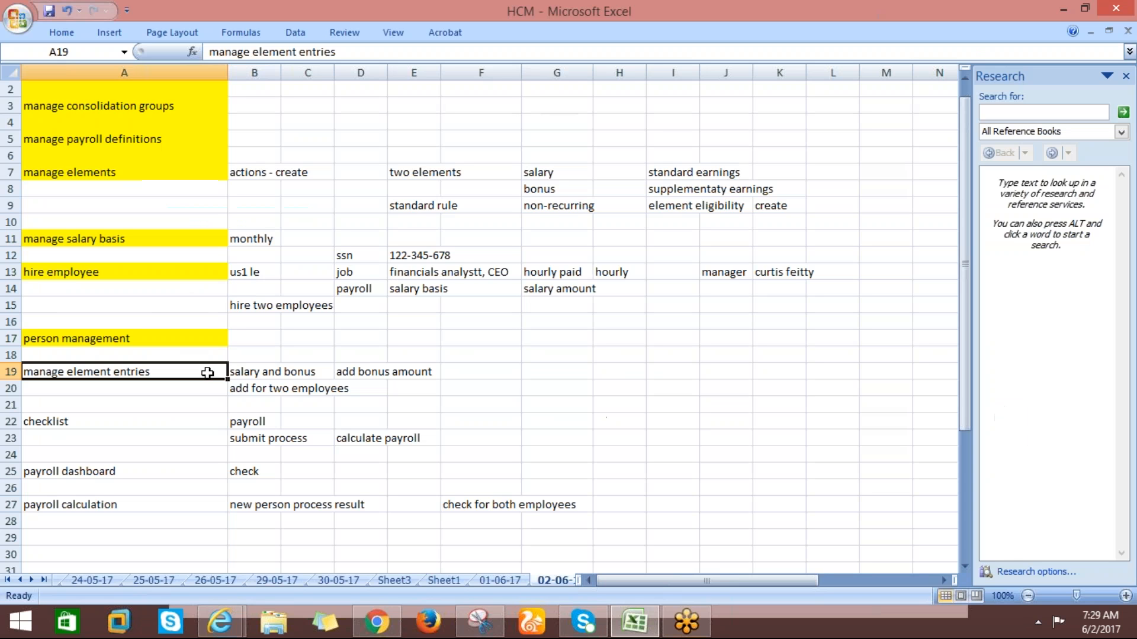
{"action": "left_click", "coordinate": [240, 379]}
{"action": "key", "text": "alt+Tab"}
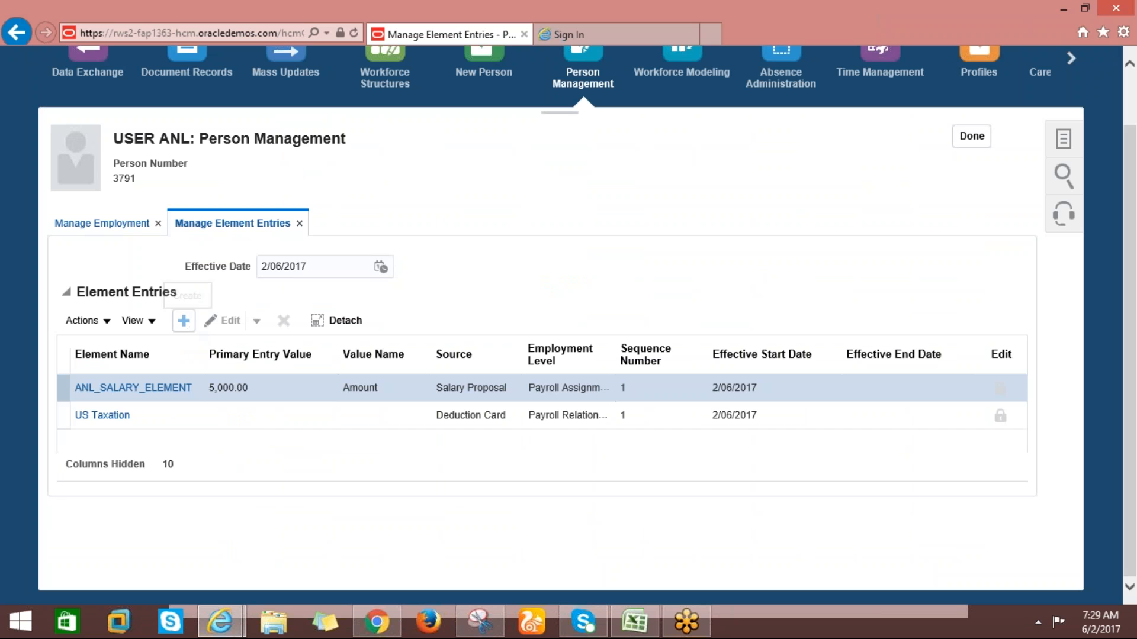
Create an element entry effective 2/06/2017 for ANL_BONUS_ELEMENT on the employee's assignment and continue to its entry details
{"action": "left_click", "coordinate": [181, 323]}
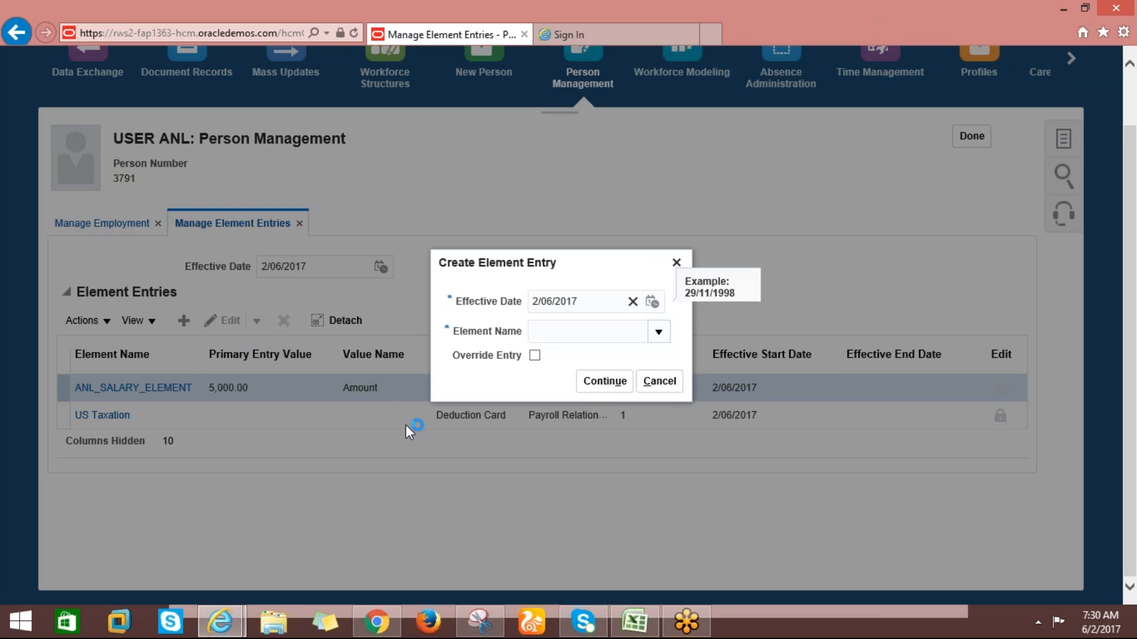
{"action": "left_click", "coordinate": [550, 332]}
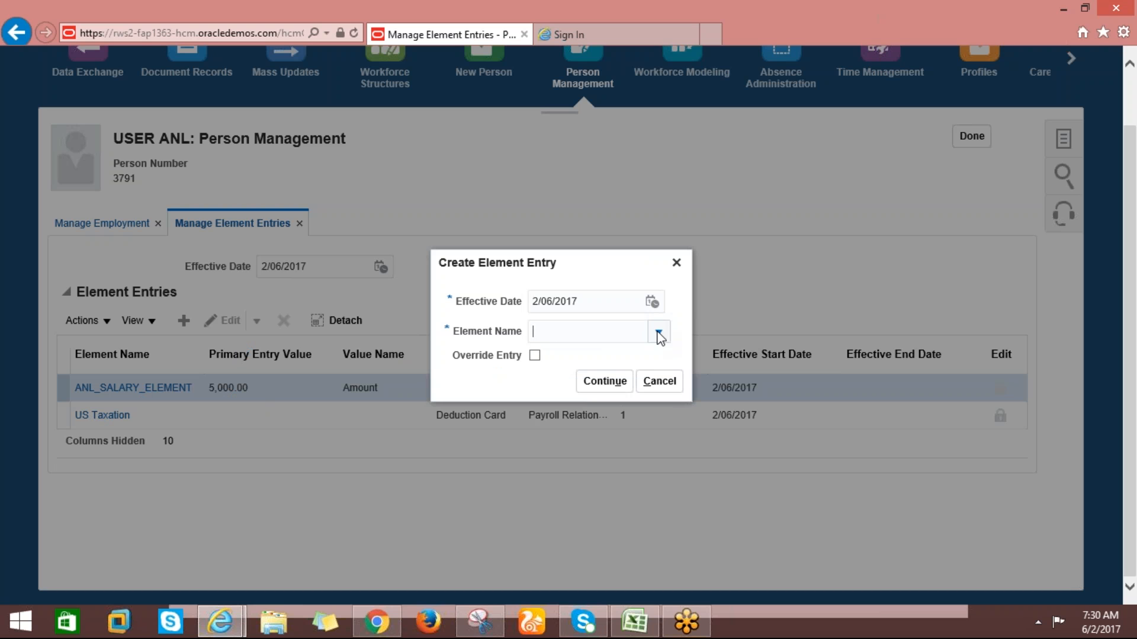
{"action": "type", "text": "ANL"}
{"action": "key", "text": "Tab"}
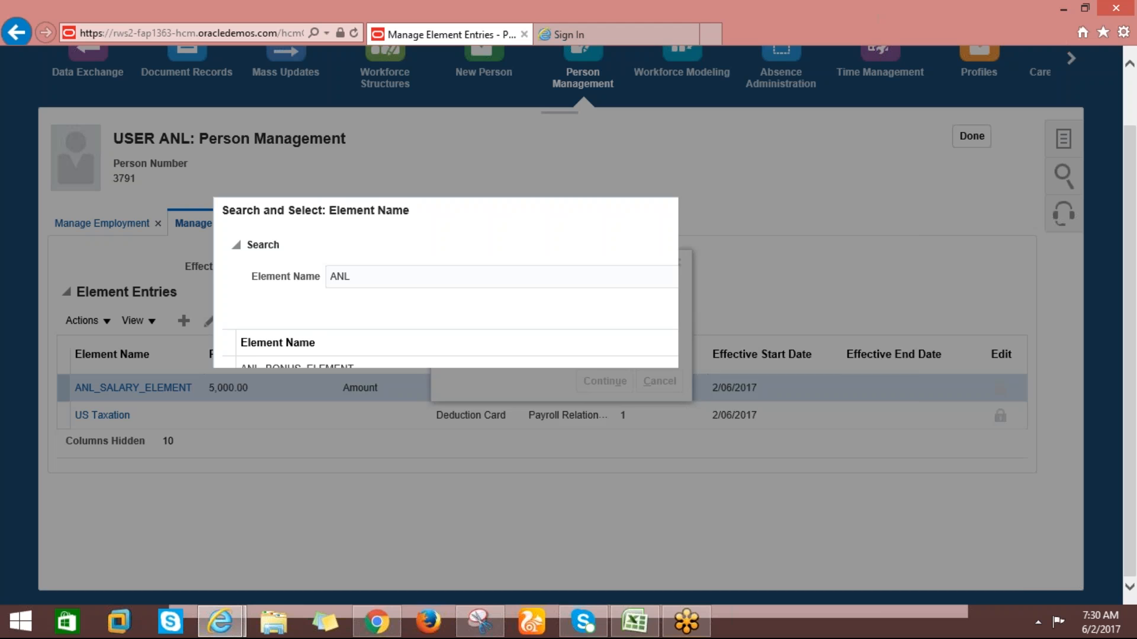
{"action": "left_click", "coordinate": [319, 370]}
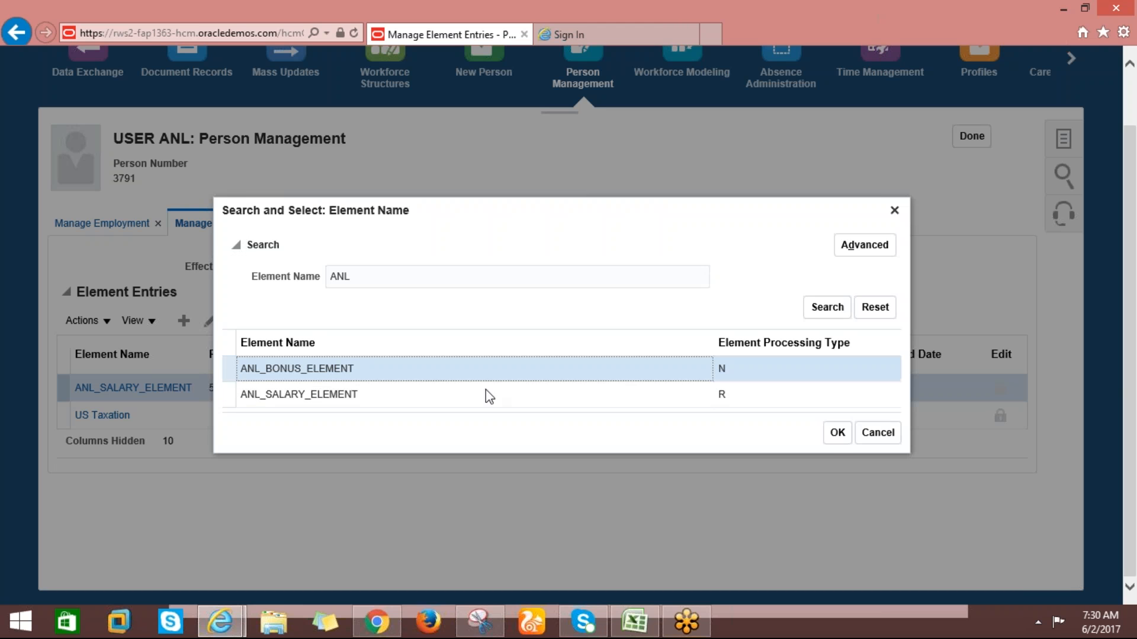
{"action": "left_click", "coordinate": [837, 433]}
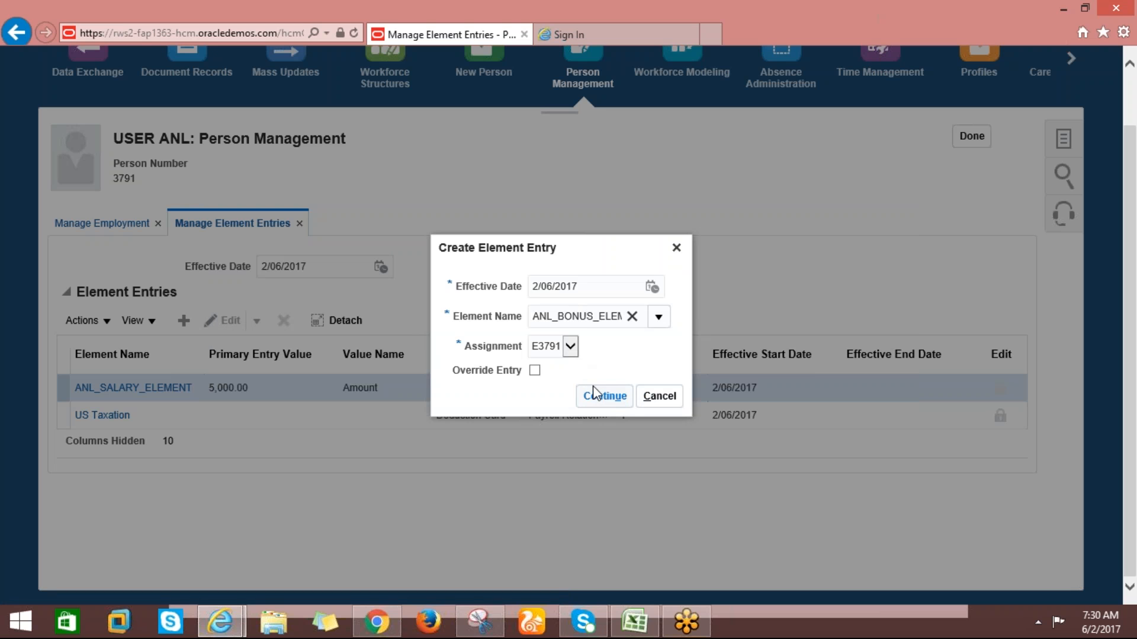
{"action": "left_click", "coordinate": [600, 400]}
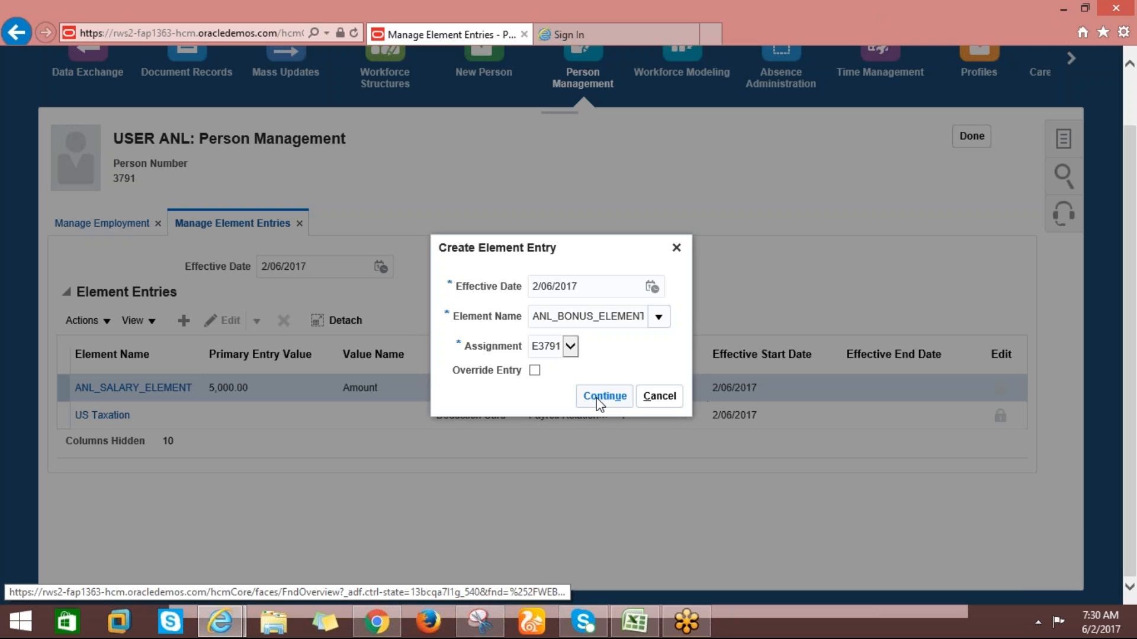
{"action": "key", "text": "alt+Tab"}
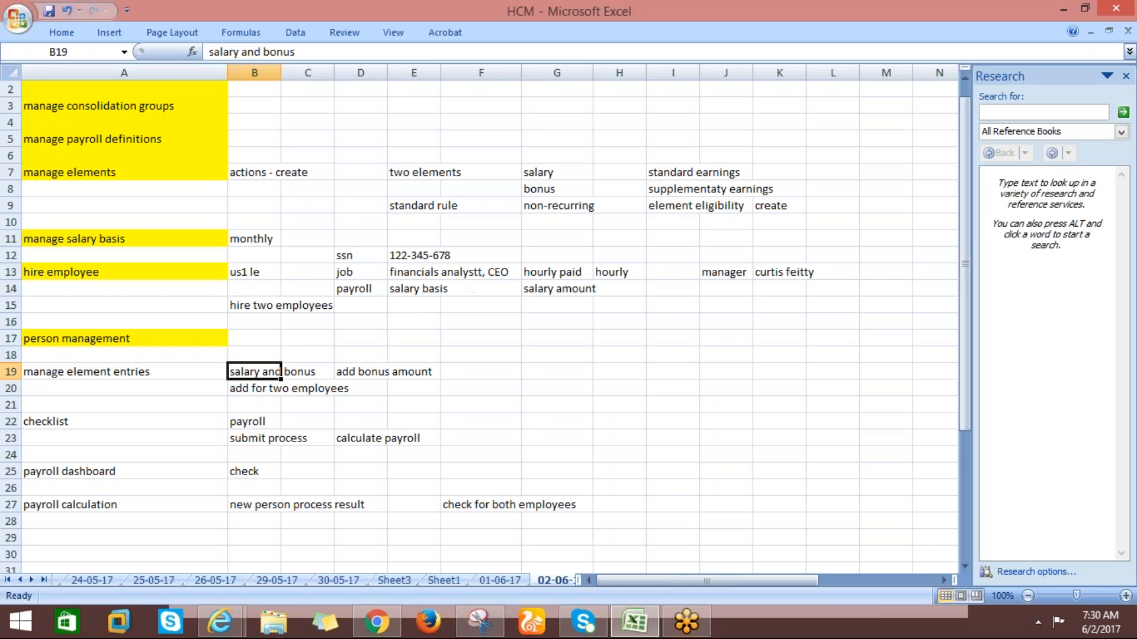
{"action": "key", "text": "alt+Tab"}
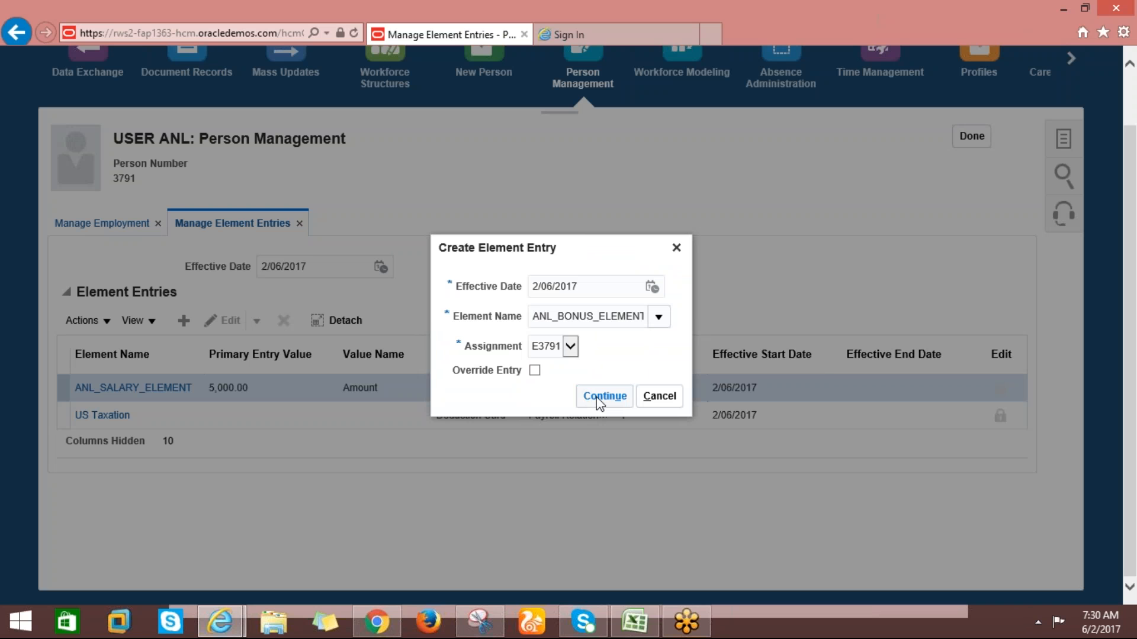
{"action": "left_click", "coordinate": [604, 396]}
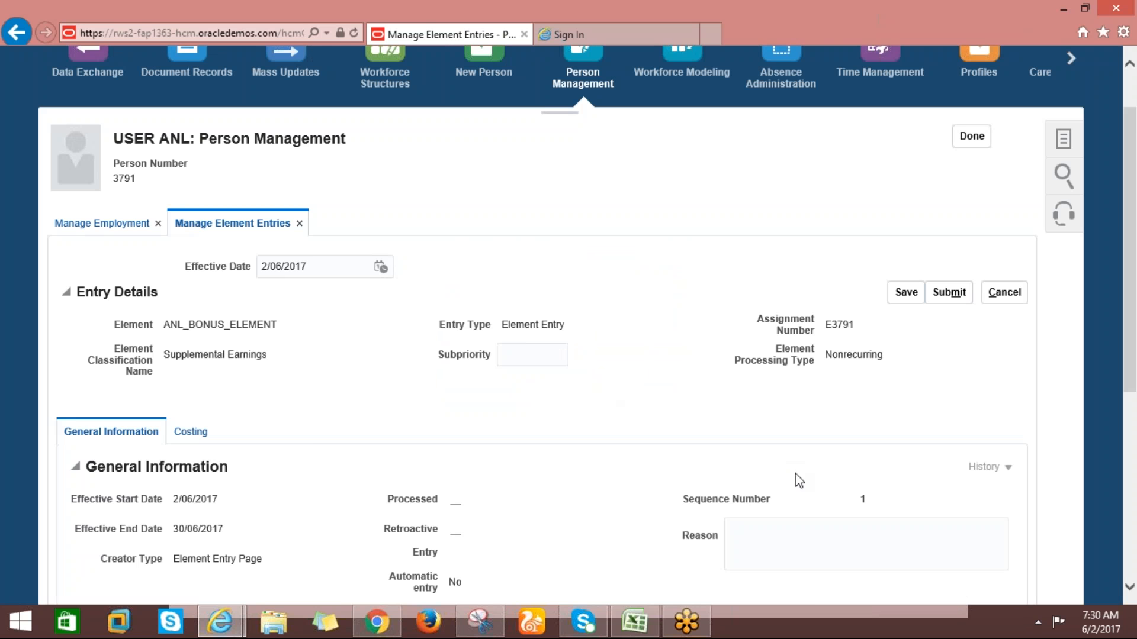
Fill the manage element entries cell A19 in the HCM workbook with yellow and return to the browser
{"action": "key", "text": "alt+Tab"}
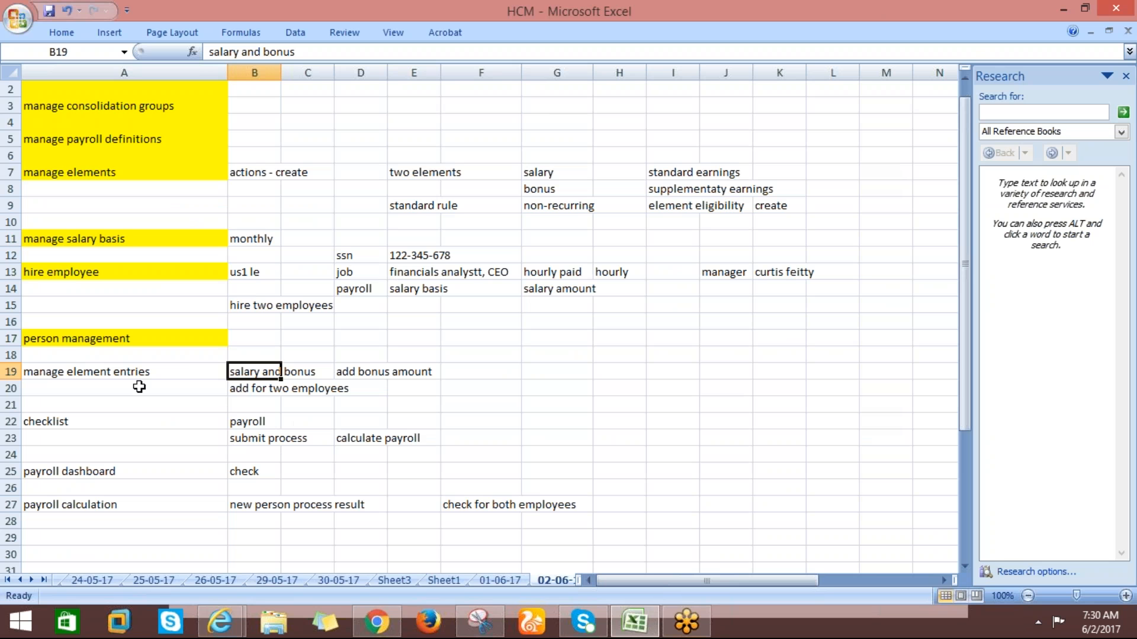
{"action": "left_click", "coordinate": [122, 373]}
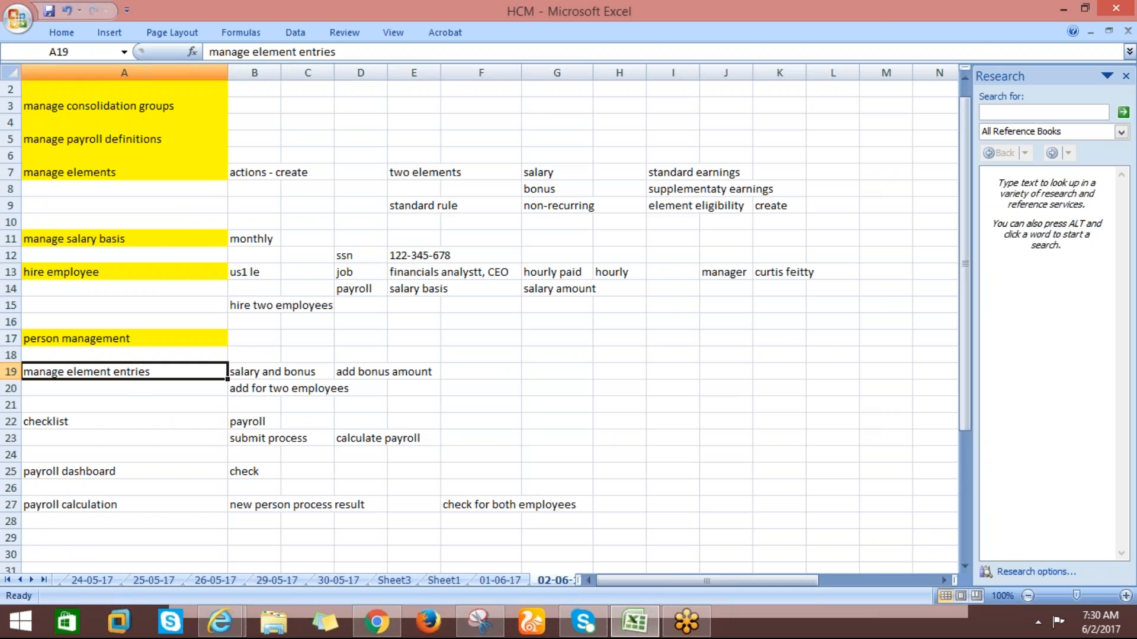
{"action": "left_click", "coordinate": [69, 34]}
{"action": "left_click", "coordinate": [246, 85]}
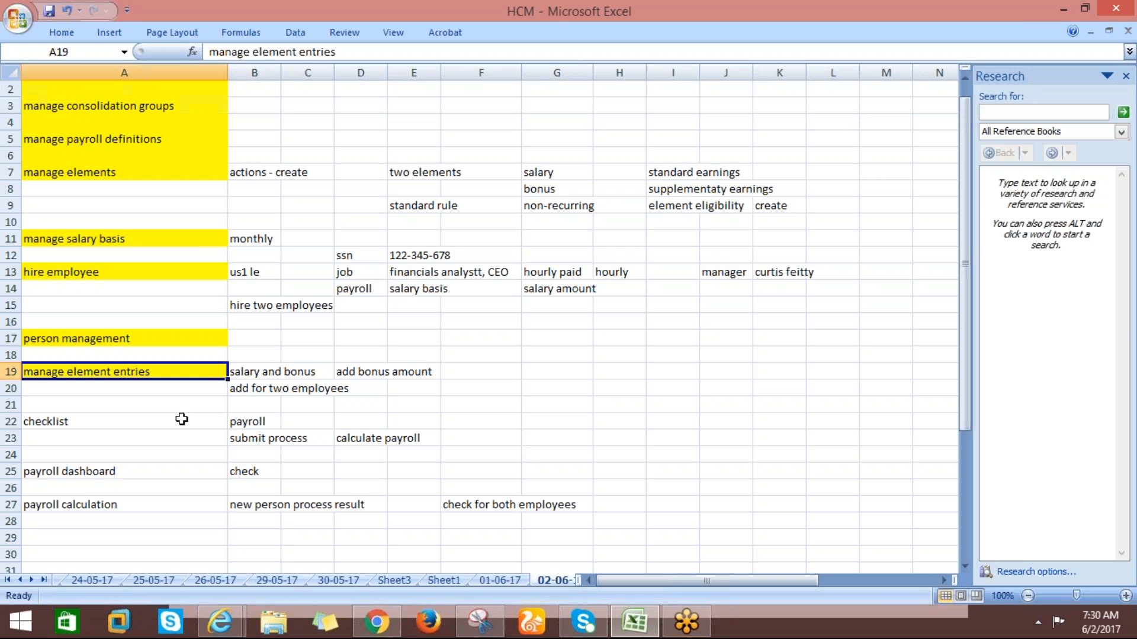
{"action": "key", "text": "alt+Tab"}
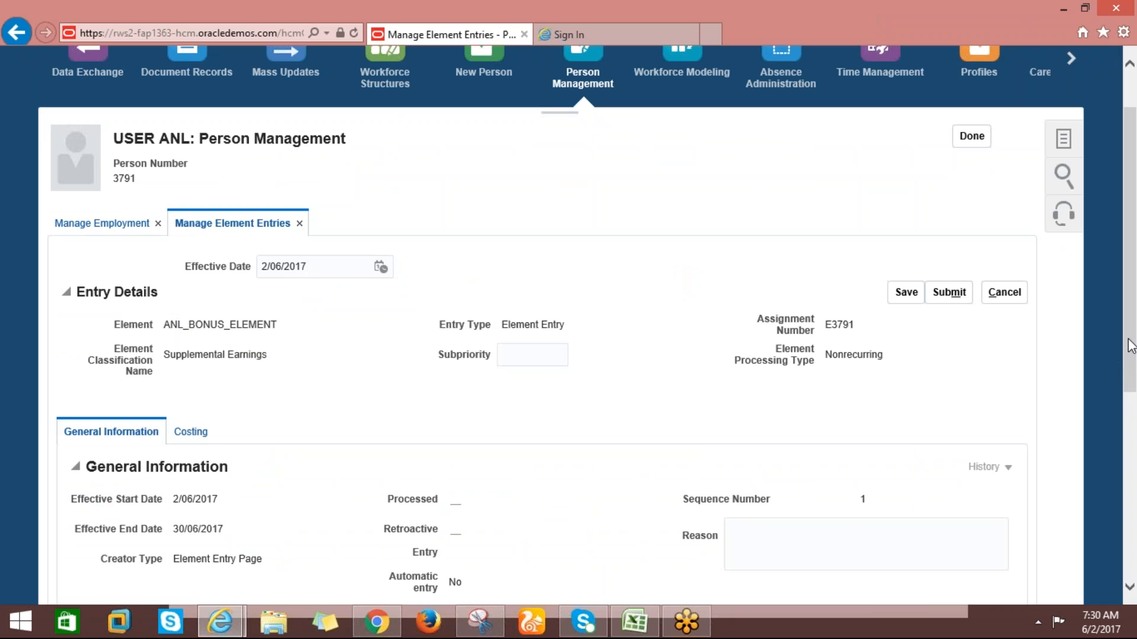
Set the bonus element entry's Amount to 2000 in the entry values
{"action": "left_click_drag", "start_coordinate": [1130, 355], "coordinate": [1135, 577]}
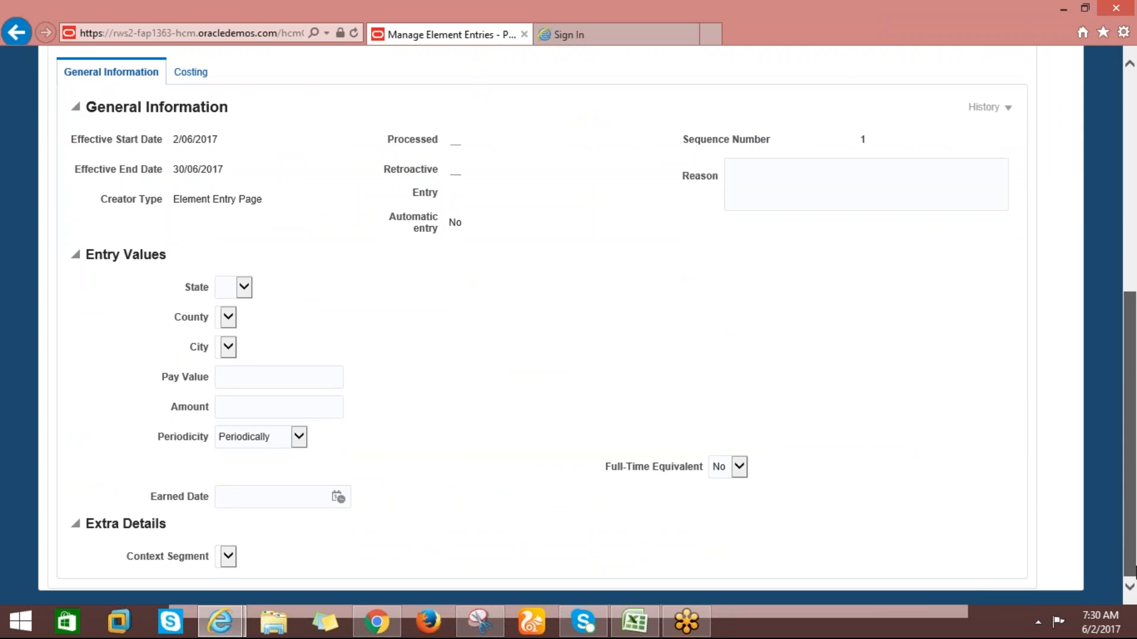
{"action": "mouse_move", "coordinate": [1134, 526]}
{"action": "left_mouse_down"}
{"action": "mouse_move", "coordinate": [1109, 333]}
{"action": "mouse_move", "coordinate": [1135, 536]}
{"action": "left_mouse_up"}
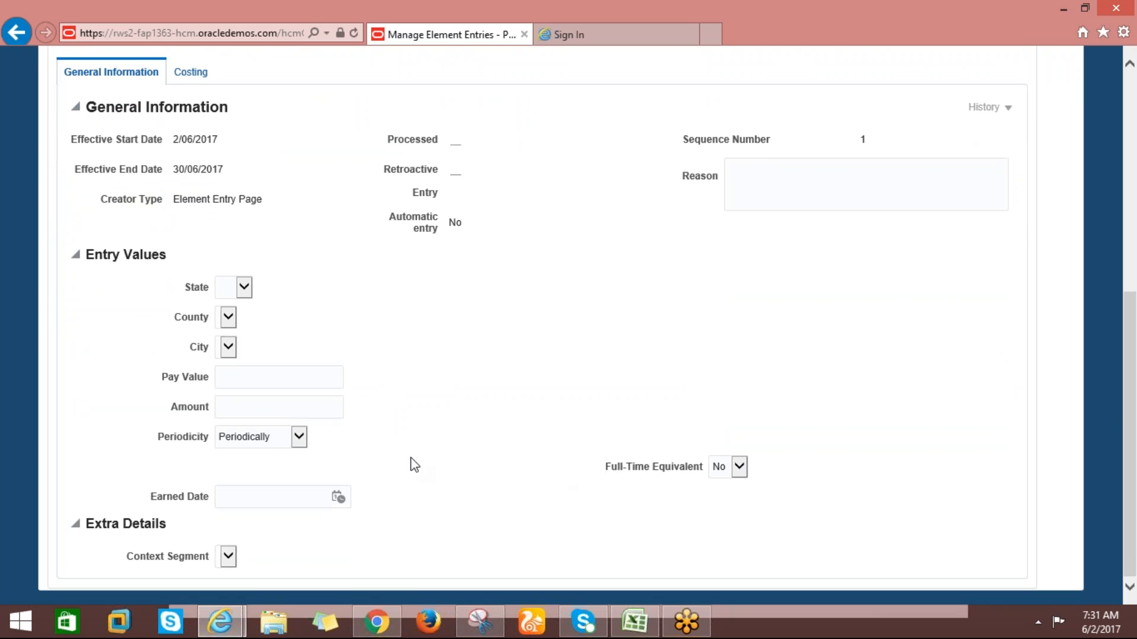
{"action": "left_click", "coordinate": [227, 408]}
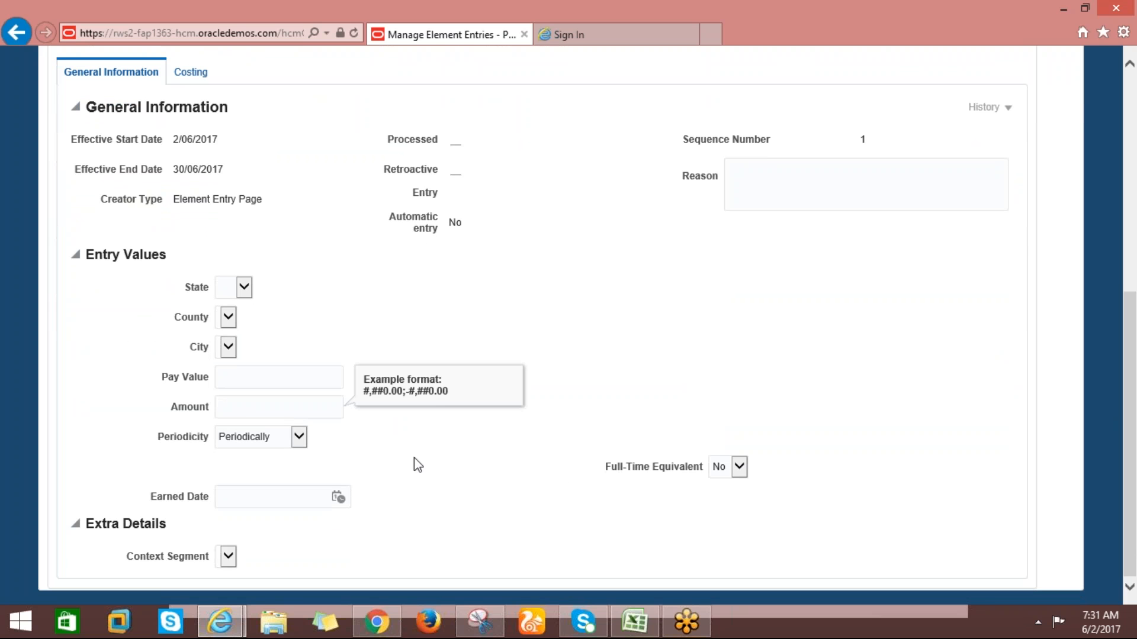
{"action": "type", "text": "2000"}
{"action": "left_click_drag", "start_coordinate": [1131, 408], "coordinate": [1117, 289]}
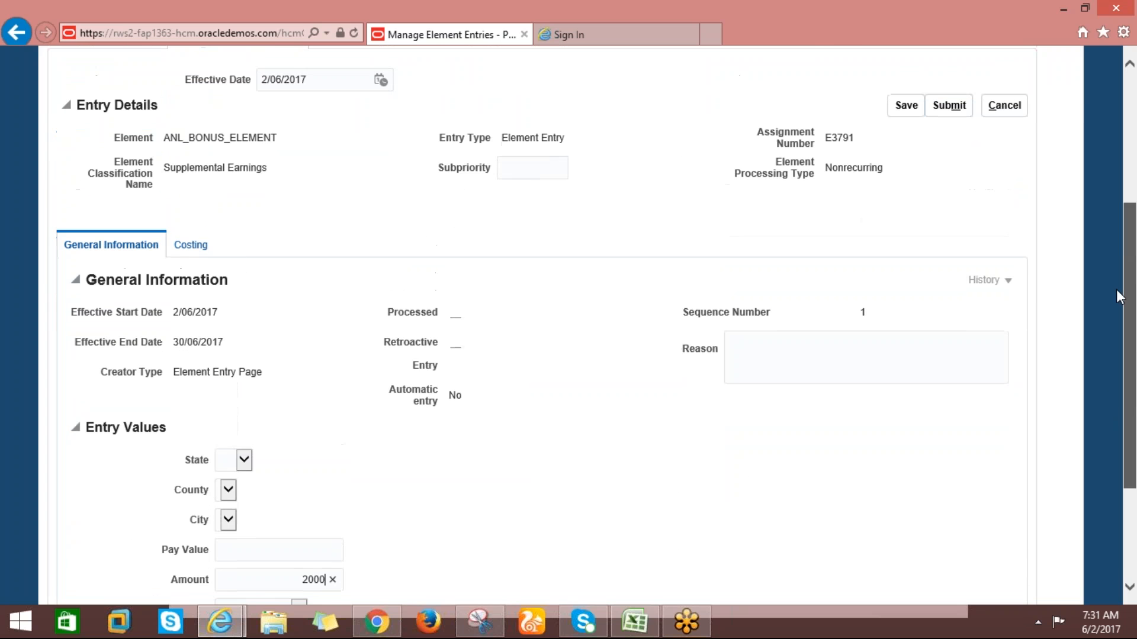
Review the bonus entry's costing details, save the entry, and return to the employee's element entries list
{"action": "left_click", "coordinate": [191, 245]}
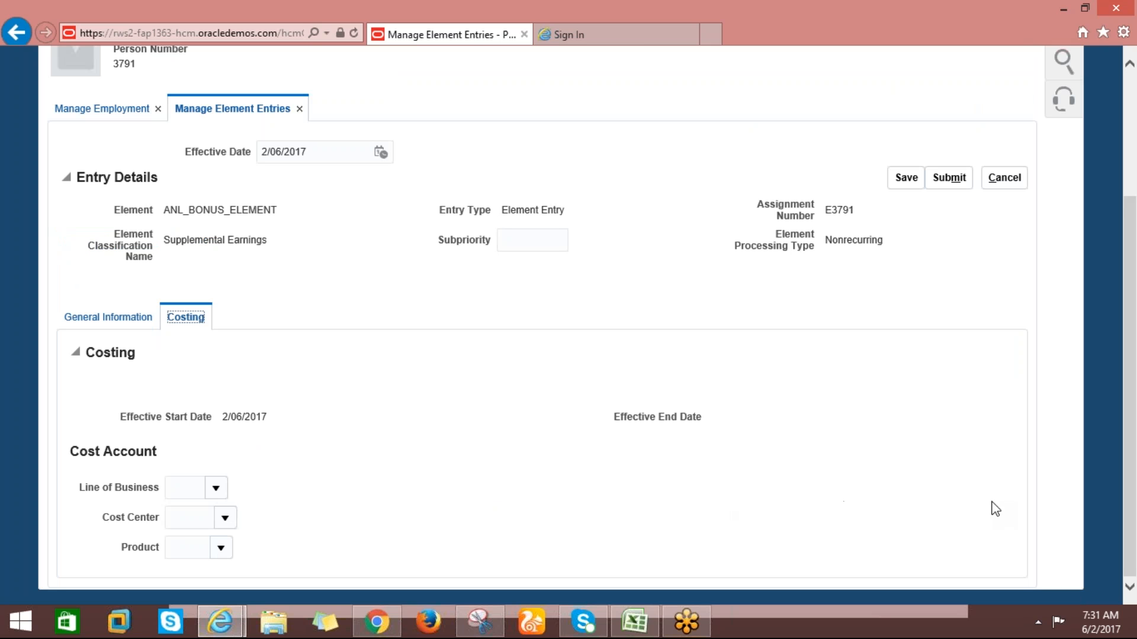
{"action": "left_click_drag", "start_coordinate": [1126, 399], "coordinate": [1122, 288]}
{"action": "left_click", "coordinate": [907, 355]}
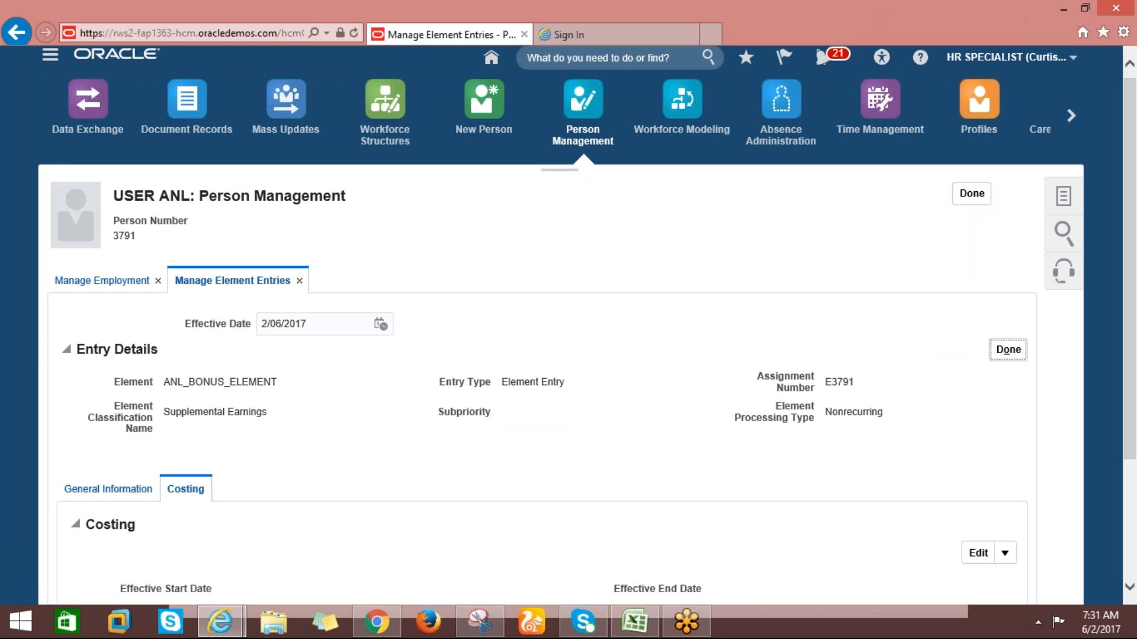
{"action": "left_click", "coordinate": [1013, 352]}
Select the checklist item in A22 of the HCM workbook and return to the browser
{"action": "key", "text": "alt+Tab"}
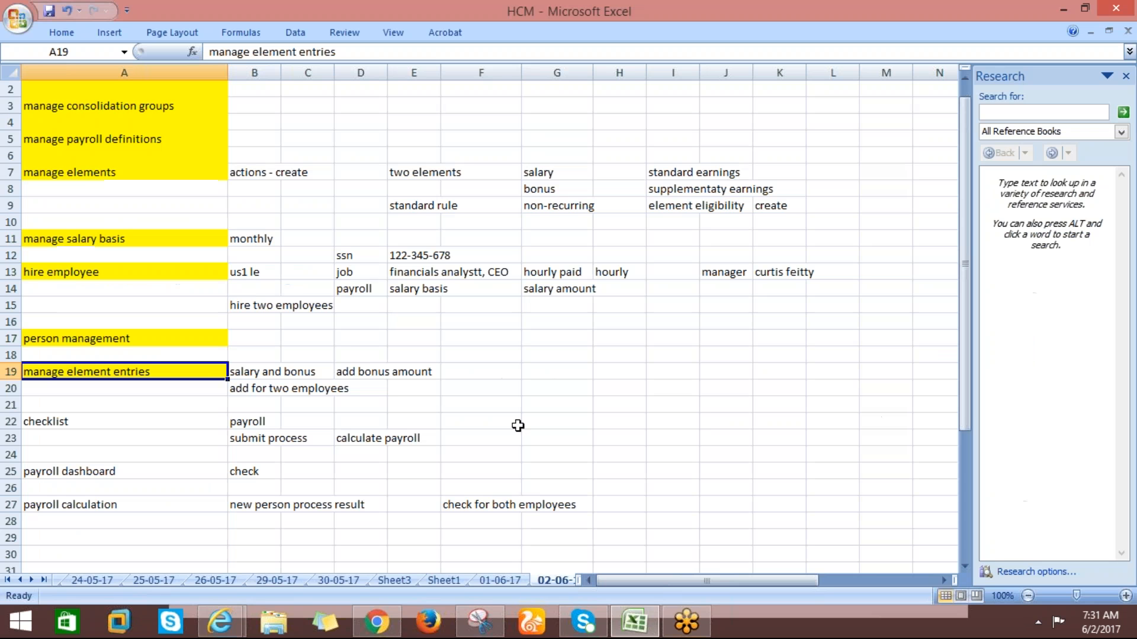
{"action": "left_click", "coordinate": [51, 423]}
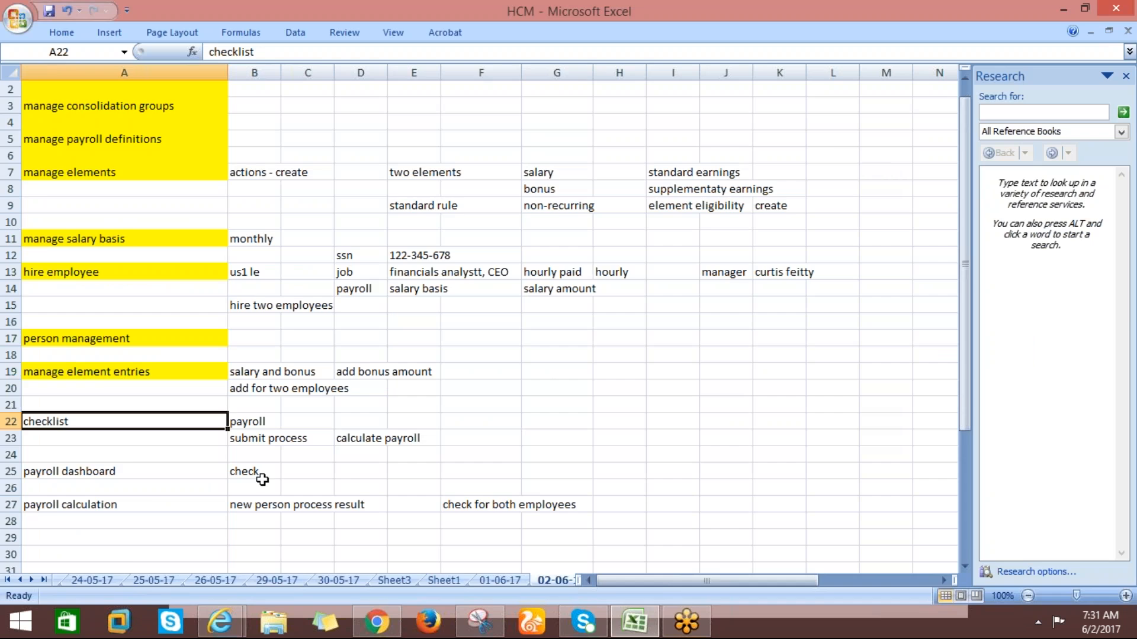
{"action": "key", "text": "alt+Tab"}
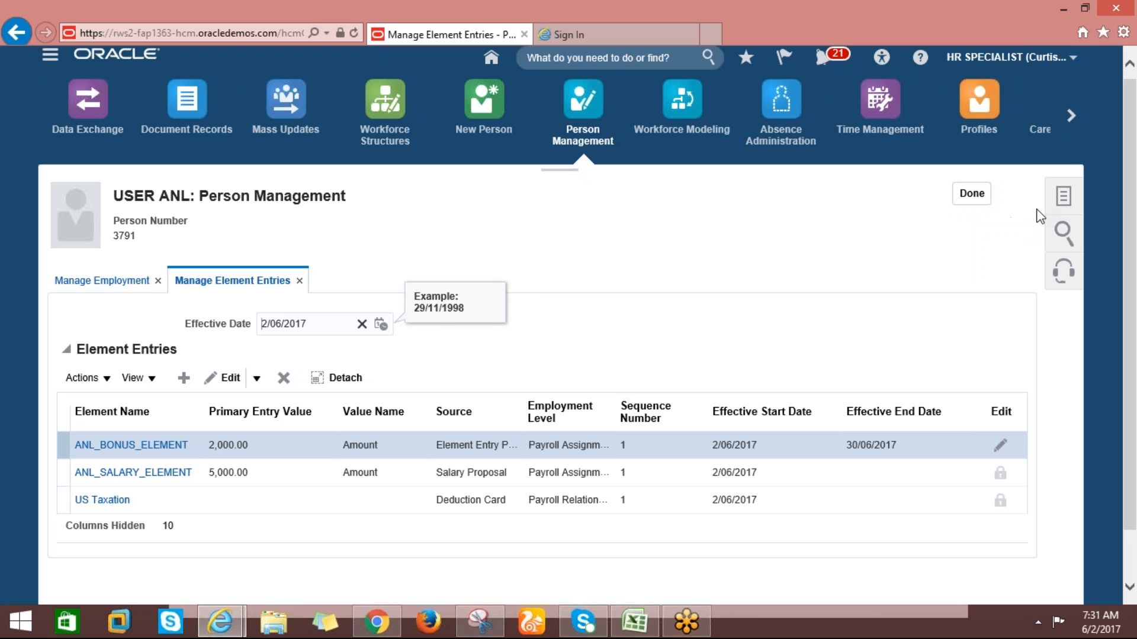
Look through the employee's person management task list for the payroll checklist item, comparing it with the HCM workbook
{"action": "left_click", "coordinate": [1060, 199]}
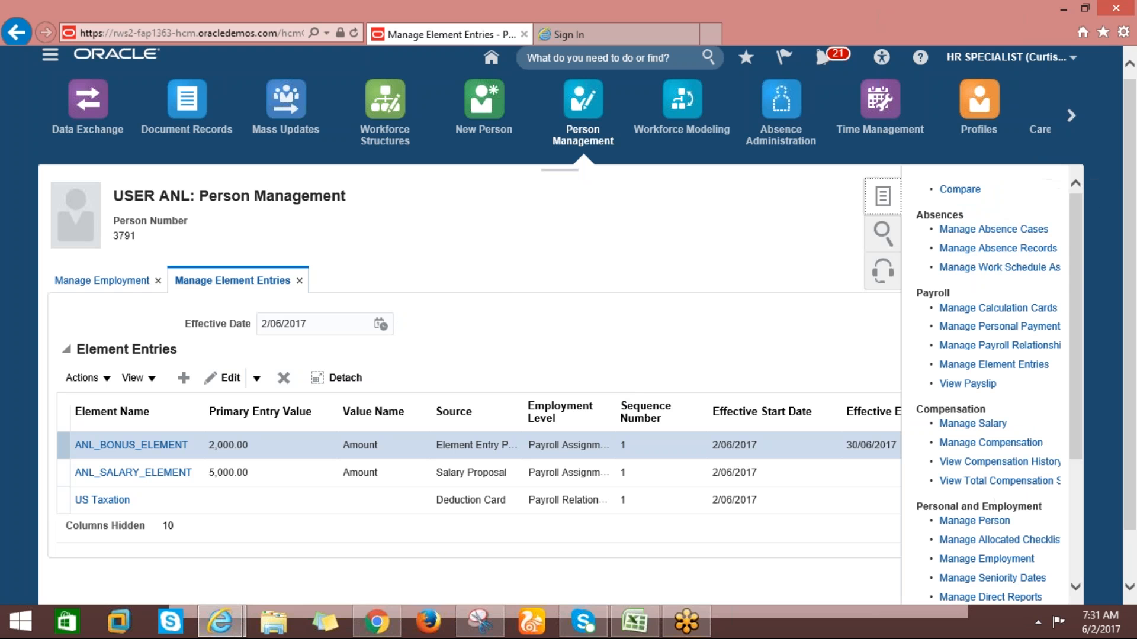
{"action": "scroll", "coordinate": [1071, 335], "scroll_direction": "down", "scroll_amount": 1}
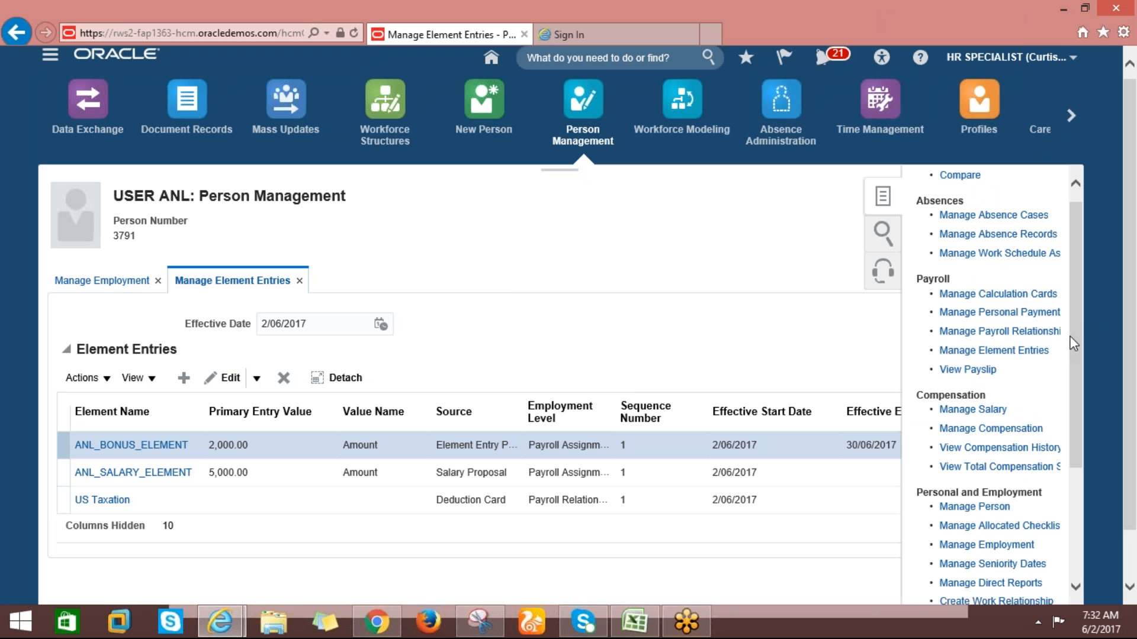
{"action": "left_click_drag", "start_coordinate": [1072, 346], "coordinate": [1076, 491]}
{"action": "key", "text": "alt+Tab"}
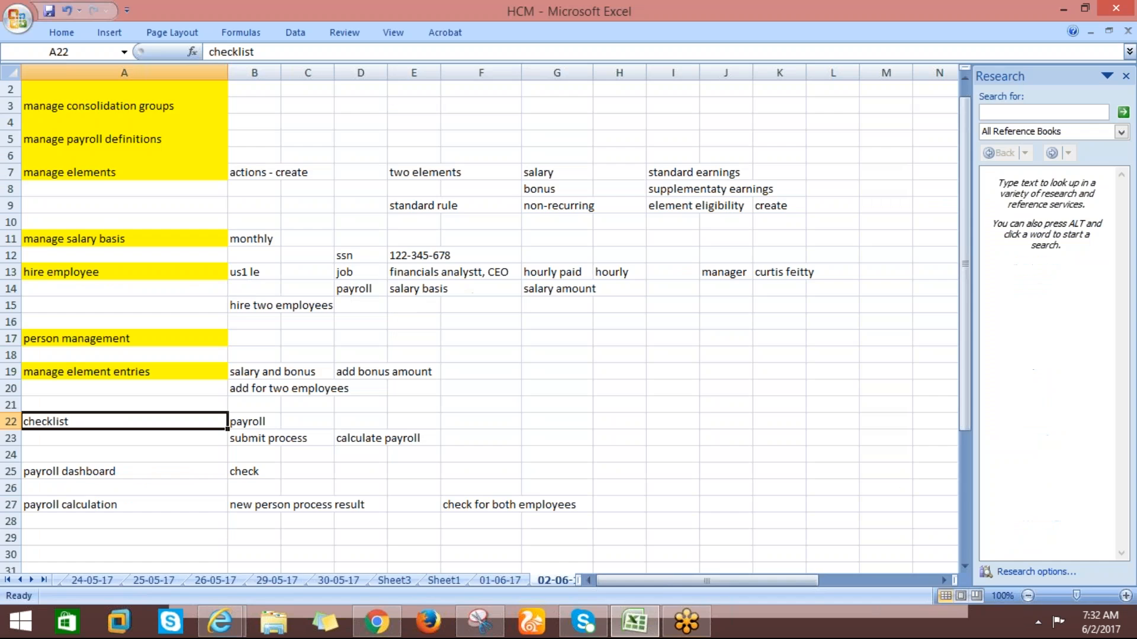
{"action": "key", "text": "alt+Tab"}
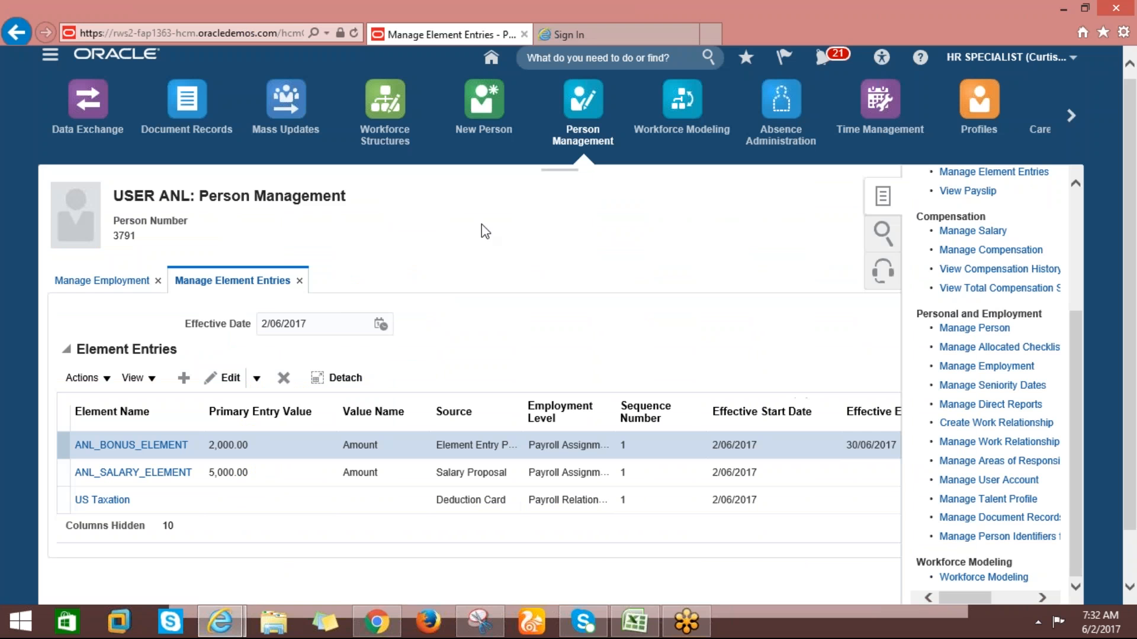
Look through the Navigator for the payroll work area, check the checklist item in the HCM workbook, and return to the browser
{"action": "left_click", "coordinate": [49, 64]}
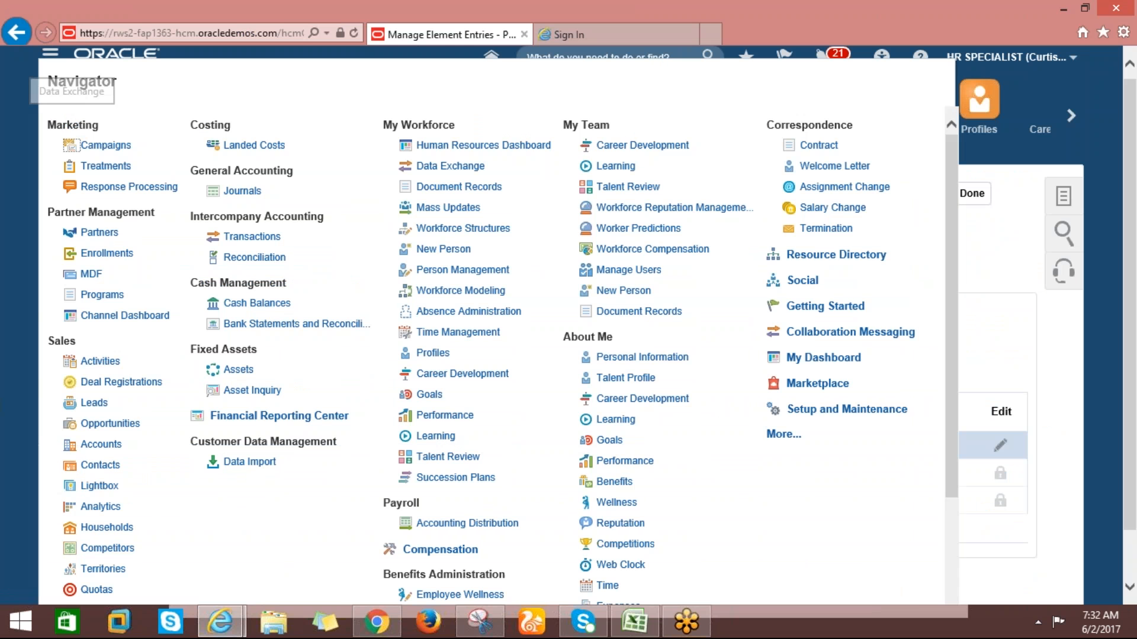
{"action": "left_click_drag", "start_coordinate": [949, 378], "coordinate": [947, 470]}
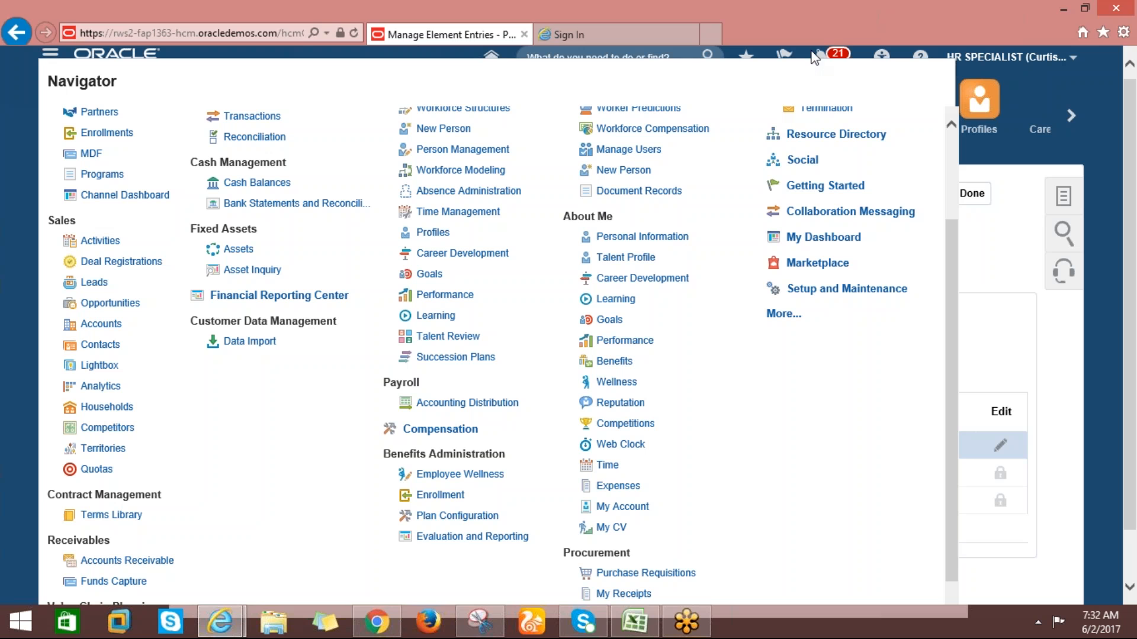
{"action": "left_click", "coordinate": [876, 26]}
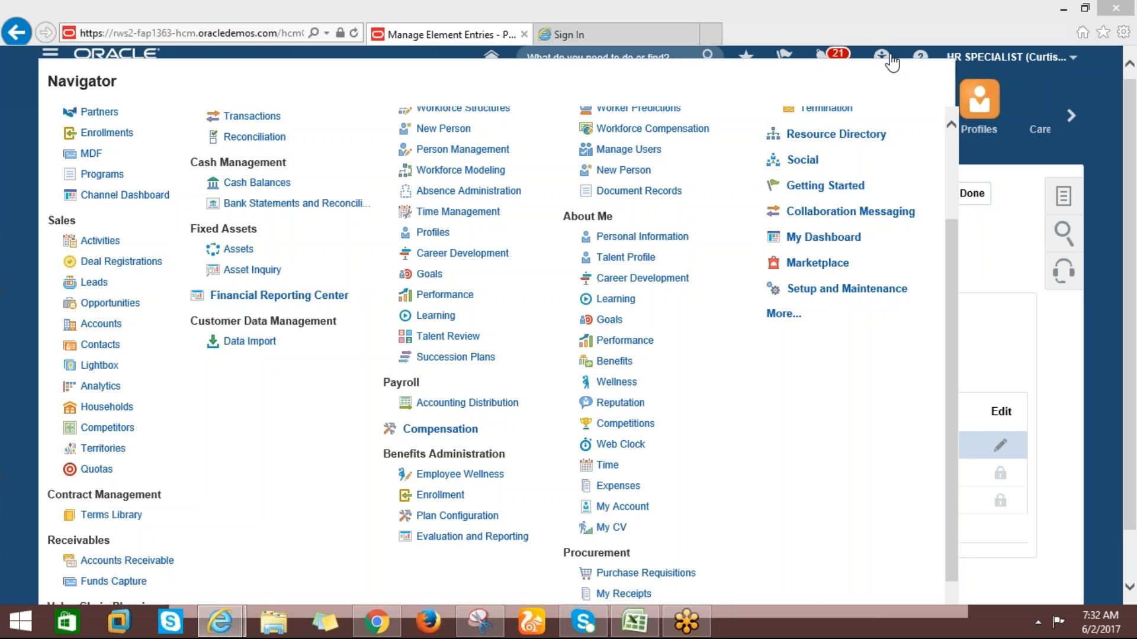
{"action": "key", "text": "alt+Tab"}
{"action": "left_click", "coordinate": [891, 62]}
{"action": "key", "text": "alt+Tab"}
{"action": "key", "text": "alt+Tab"}
{"action": "key", "text": "alt+Tab"}
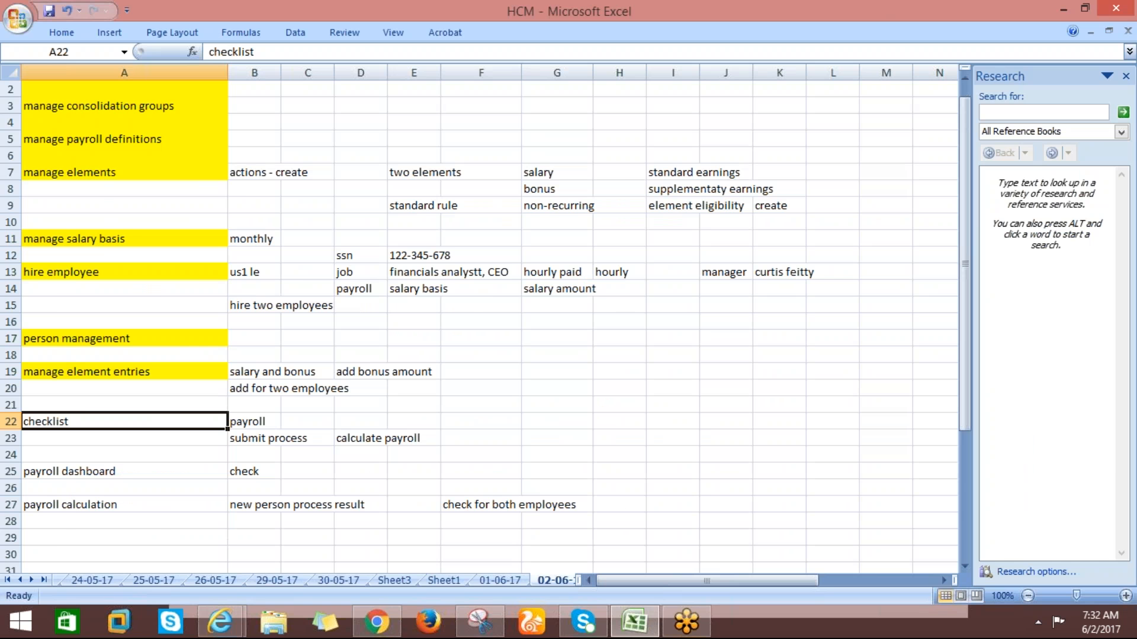
{"action": "key", "text": "alt+Tab"}
{"action": "key", "text": "alt+Tab"}
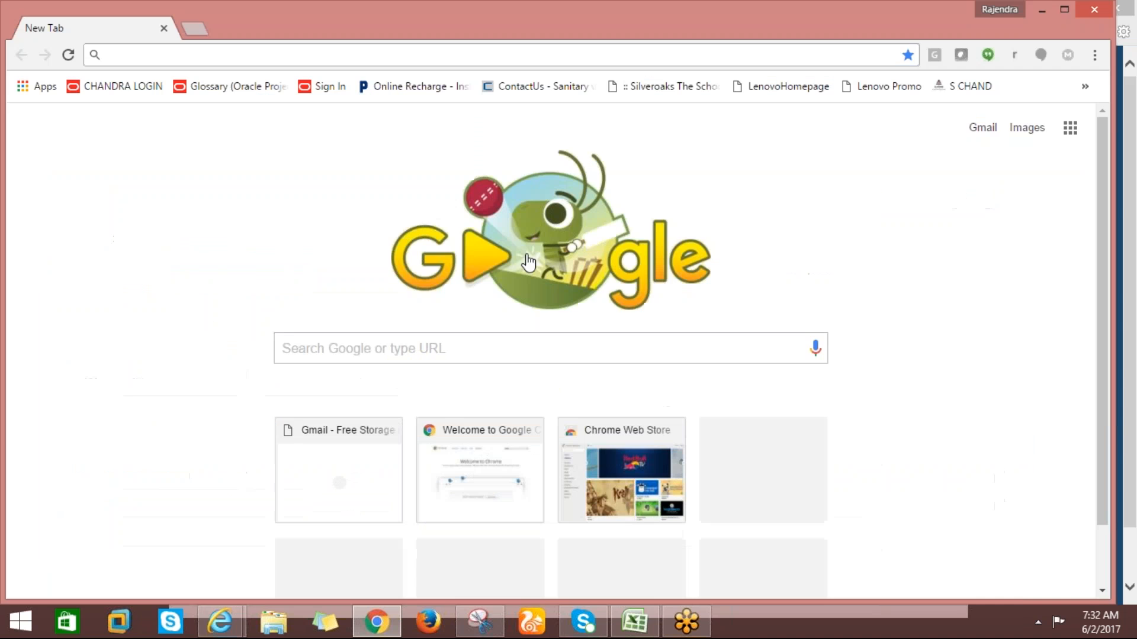
{"action": "key", "text": "alt+Tab"}
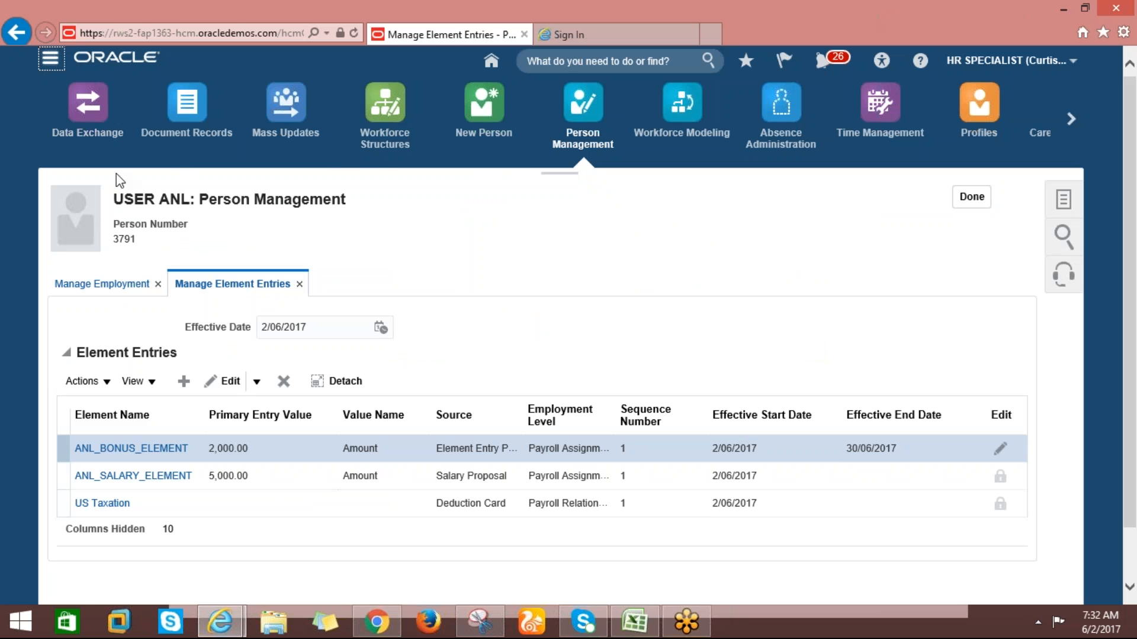
Open the Accounting Distribution work area under Payroll from the Navigator, discarding the unsaved Manage Employment changes
{"action": "key", "text": "Return"}
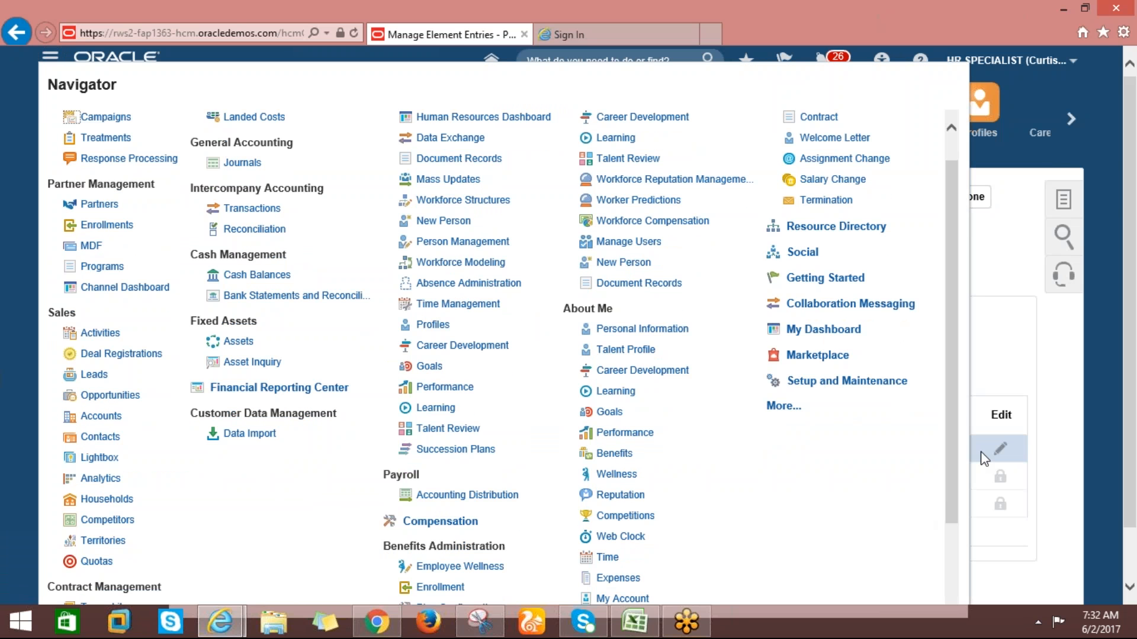
{"action": "left_click_drag", "start_coordinate": [951, 437], "coordinate": [954, 508]}
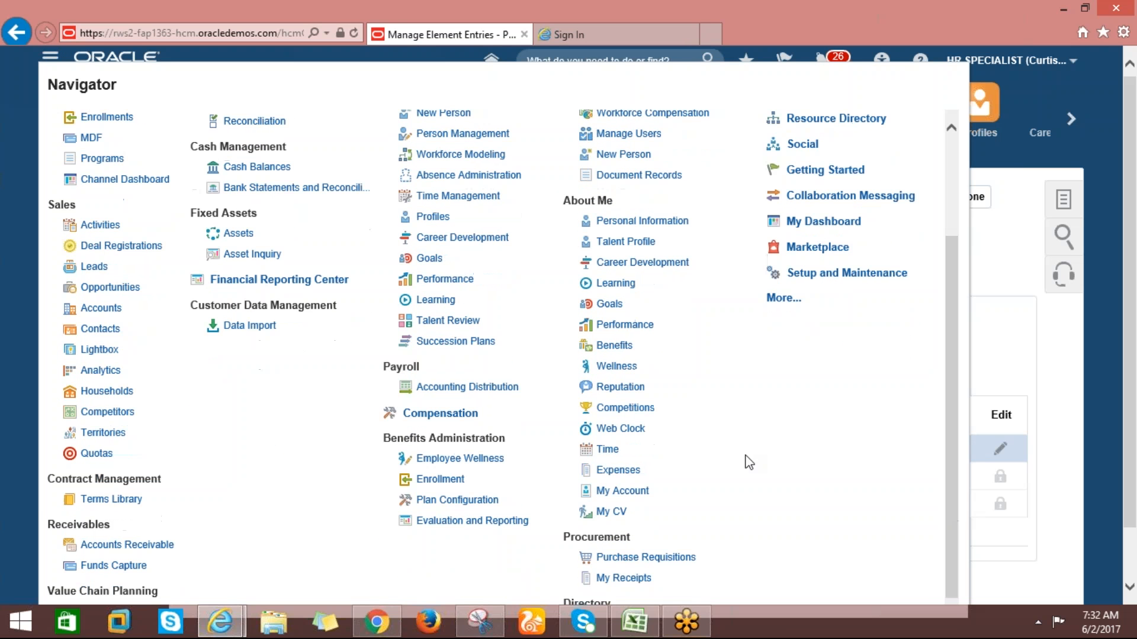
{"action": "left_click", "coordinate": [488, 393]}
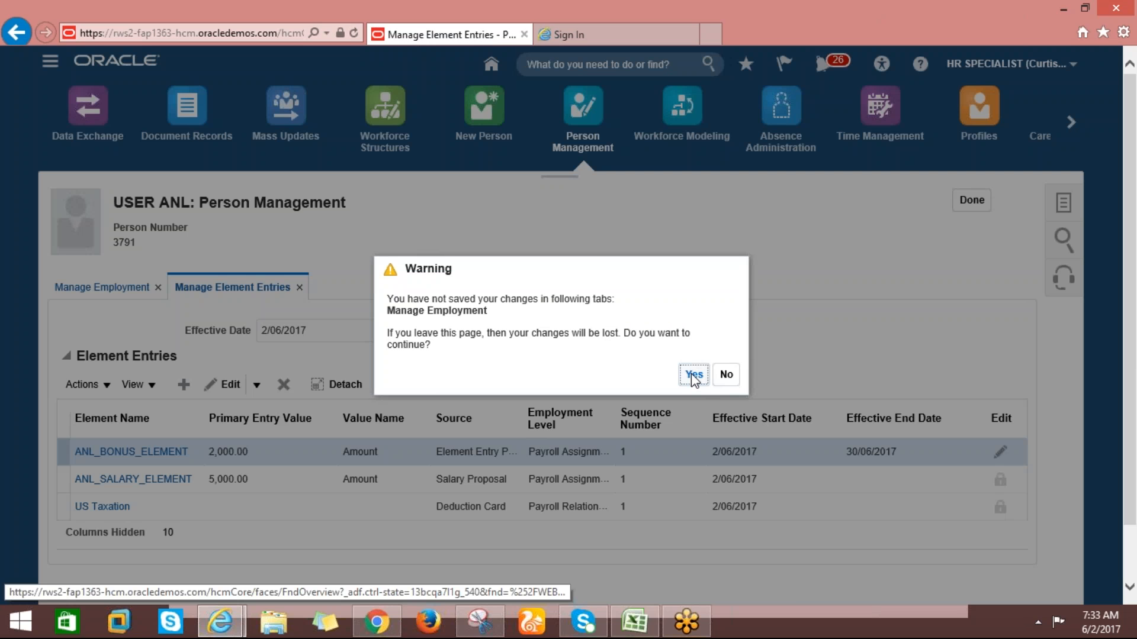
{"action": "left_click", "coordinate": [699, 380]}
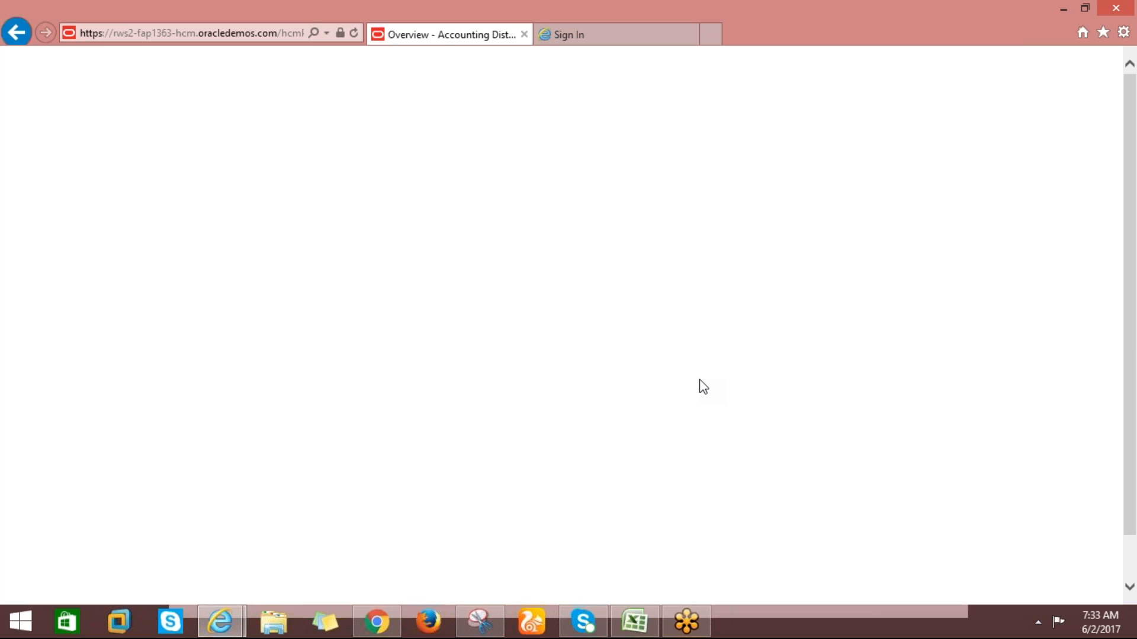
{"action": "key", "text": "alt+Tab"}
{"action": "key", "text": "alt+Tab"}
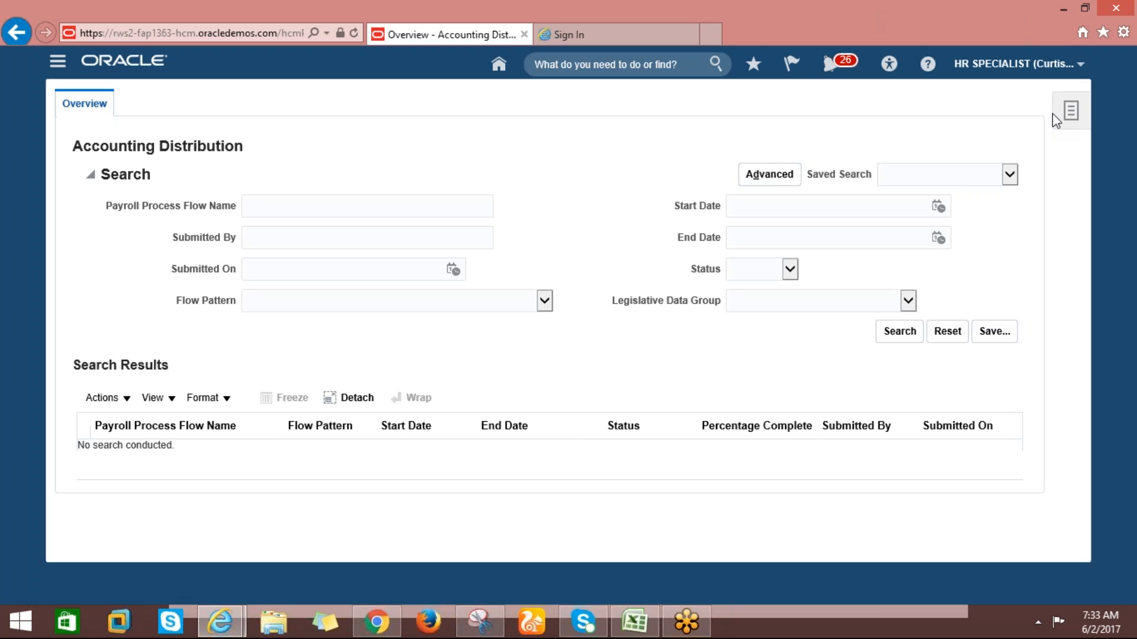
Review the payroll flow and costing tasks, select the submit process item in B23 of the HCM workbook, and return to the browser
{"action": "left_click", "coordinate": [1073, 116]}
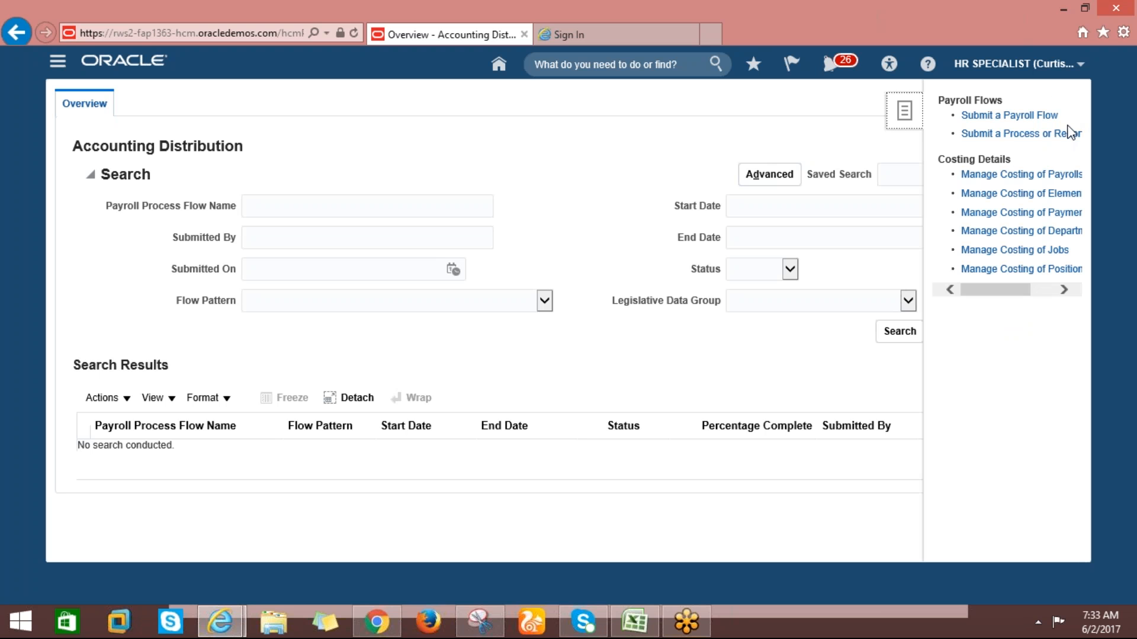
{"action": "mouse_move", "coordinate": [1000, 294]}
{"action": "left_mouse_down"}
{"action": "mouse_move", "coordinate": [1032, 293]}
{"action": "mouse_move", "coordinate": [983, 293]}
{"action": "left_mouse_up"}
{"action": "key", "text": "alt+Tab"}
{"action": "key", "text": "alt+Tab"}
{"action": "key", "text": "Tab"}
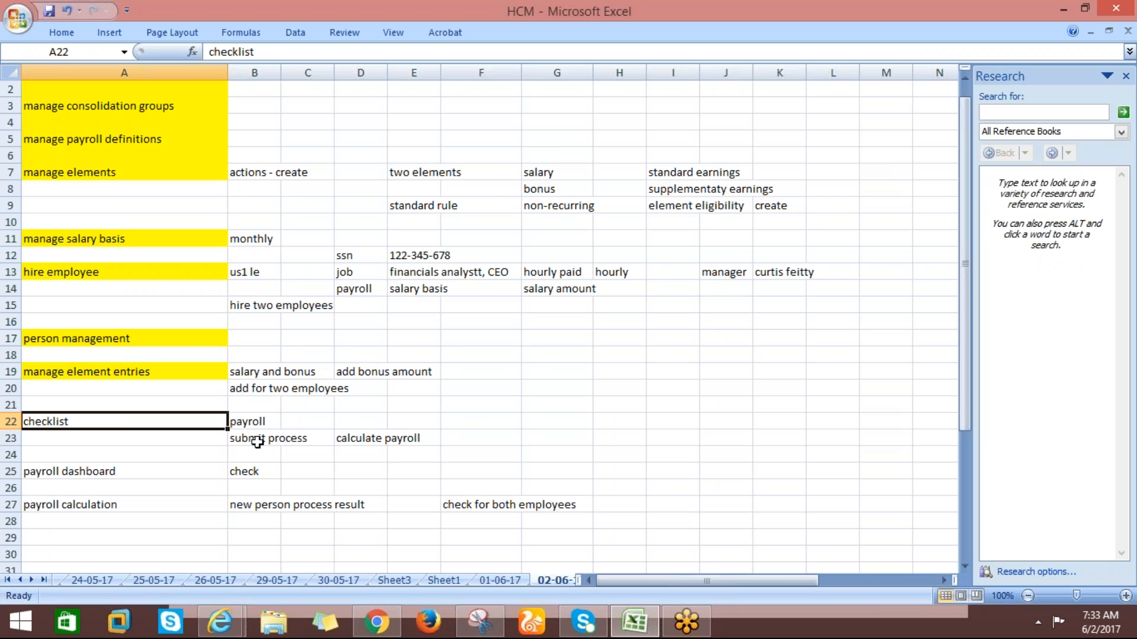
{"action": "left_click", "coordinate": [258, 443]}
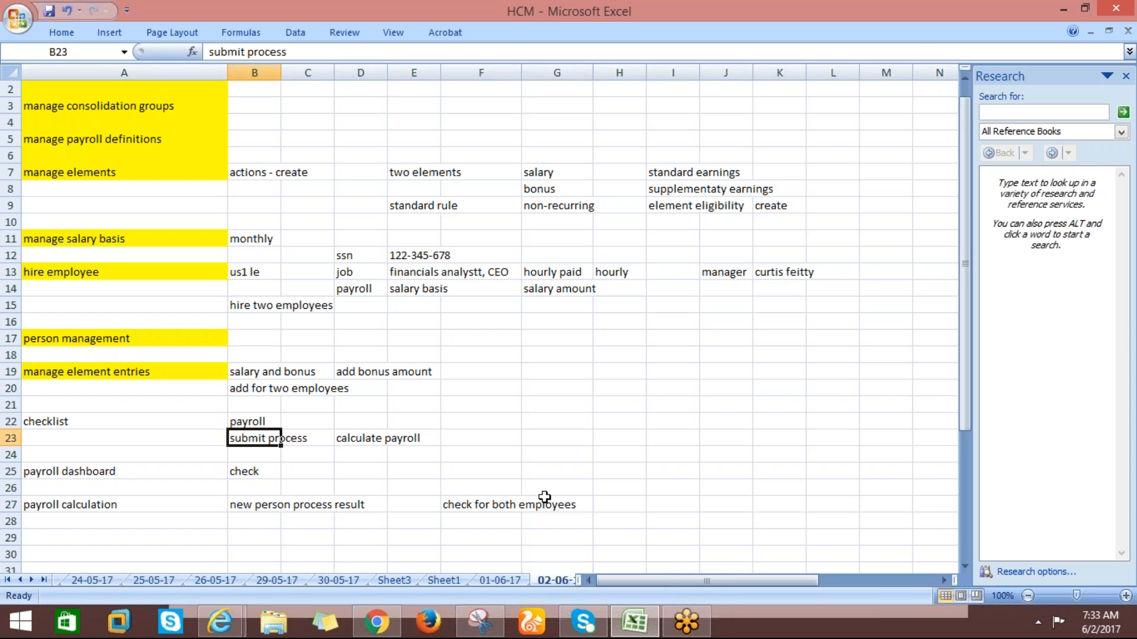
{"action": "key", "text": "alt+Tab"}
{"action": "key", "text": "alt+Tab"}
{"action": "key", "text": "Tab"}
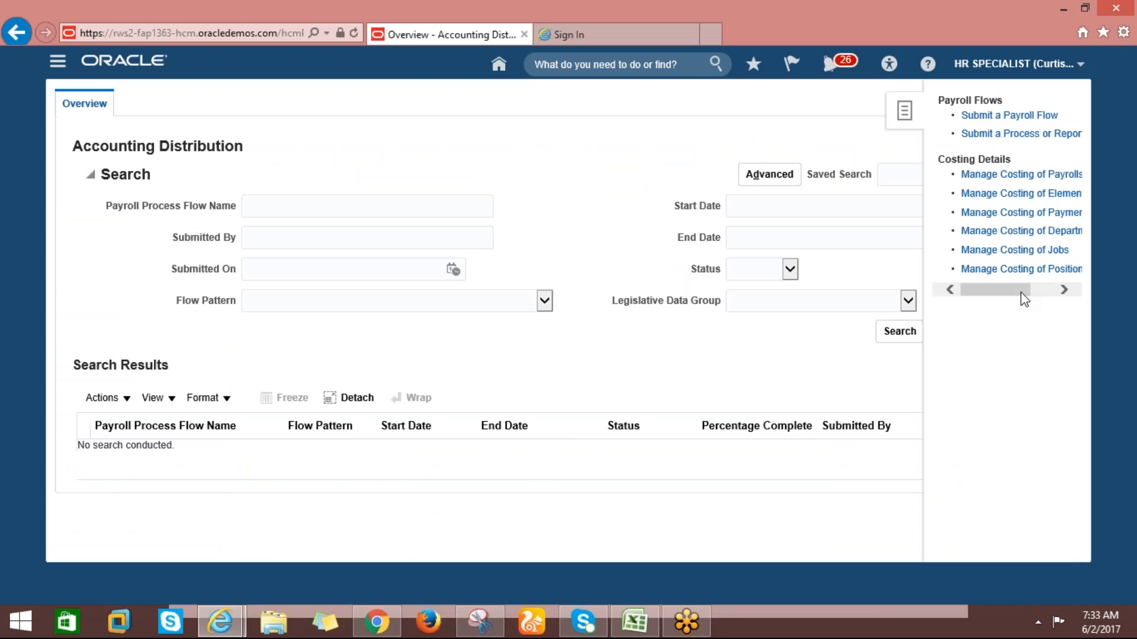
Start the Submit a Process or Report task and set its Legislative Data Group to US Legislative Data Group
{"action": "mouse_move", "coordinate": [1004, 292]}
{"action": "left_mouse_down"}
{"action": "mouse_move", "coordinate": [1052, 290]}
{"action": "mouse_move", "coordinate": [1001, 291]}
{"action": "left_mouse_up"}
{"action": "left_click", "coordinate": [991, 134]}
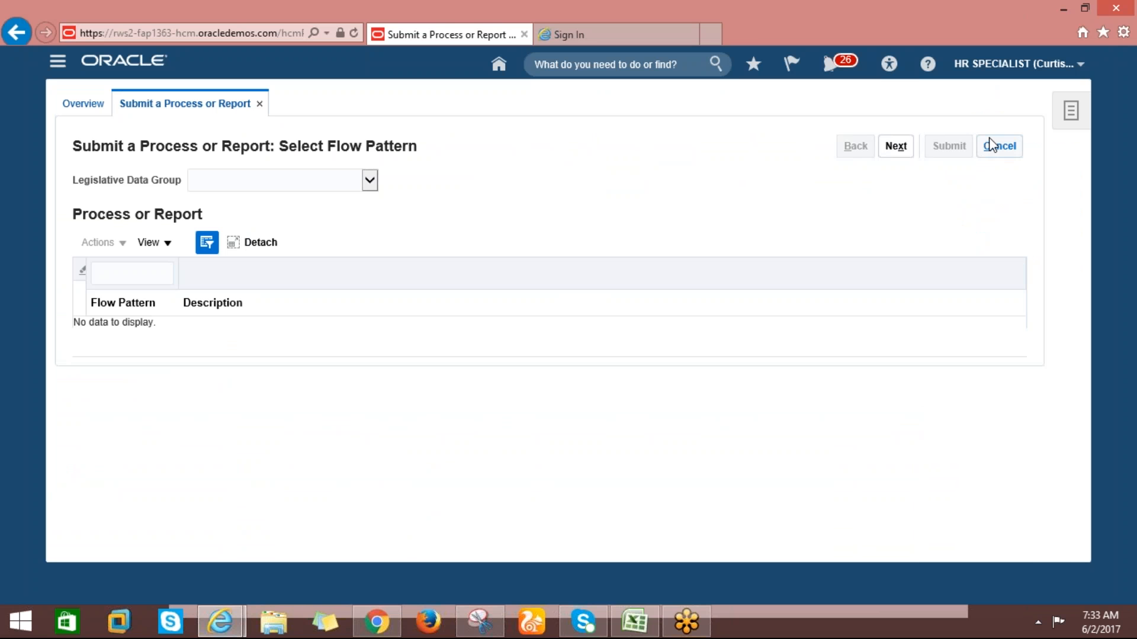
{"action": "left_click", "coordinate": [371, 184]}
{"action": "left_click_drag", "start_coordinate": [367, 242], "coordinate": [365, 453]}
{"action": "left_click", "coordinate": [252, 447]}
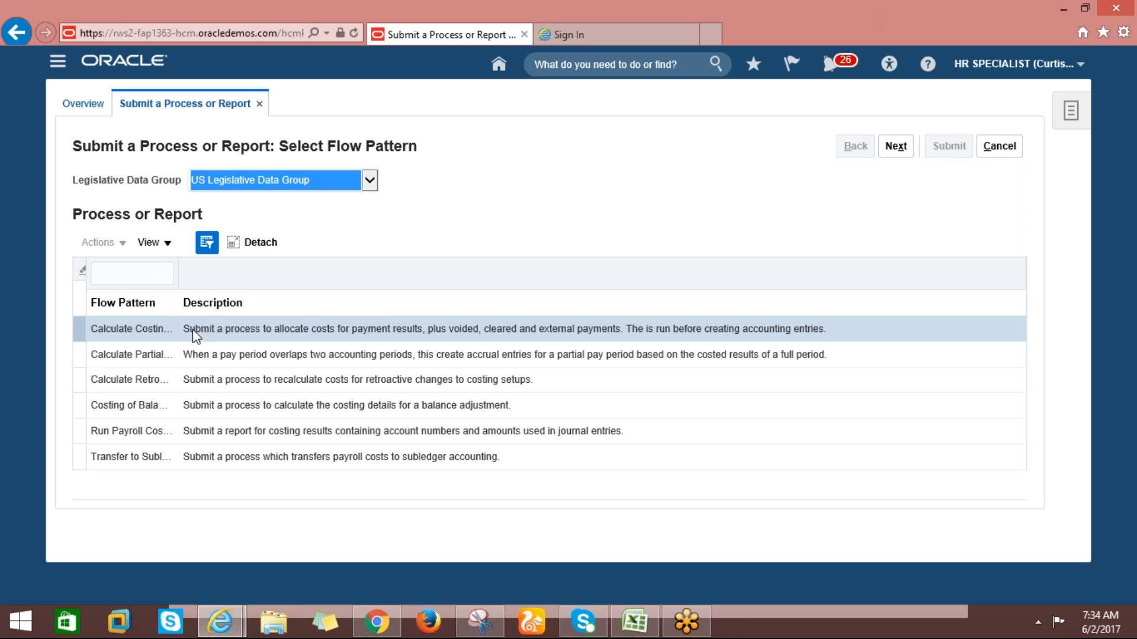
Switch to the HCM workbook, check the calculate payroll item in D23, and select the checklist cell A22
{"action": "key", "text": "alt+Tab"}
{"action": "left_click", "coordinate": [641, 626]}
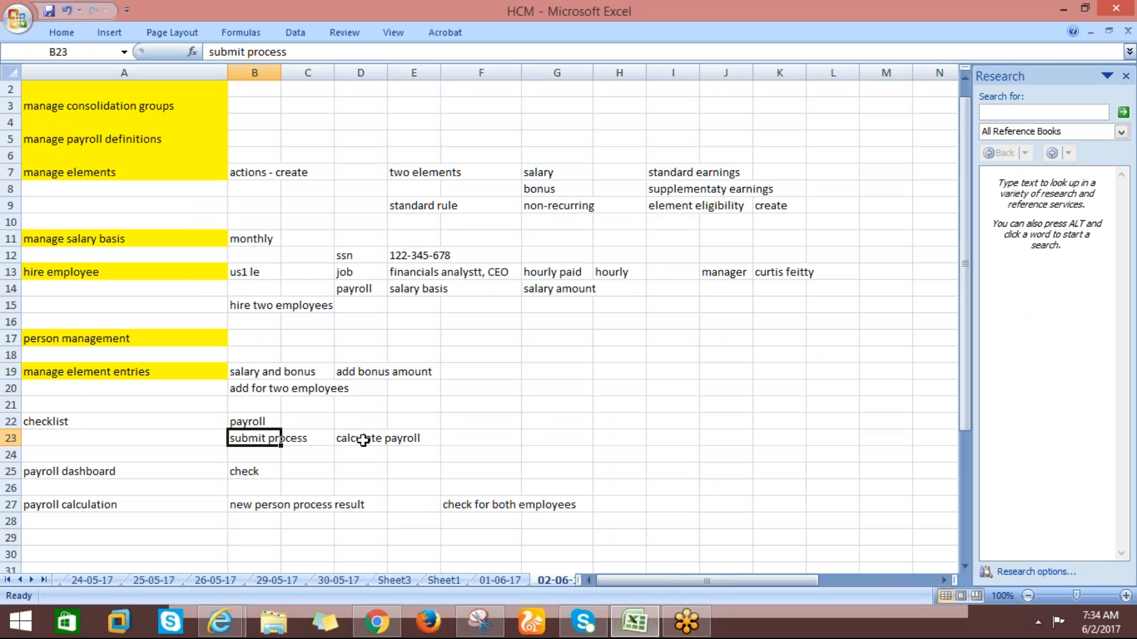
{"action": "left_click", "coordinate": [362, 441]}
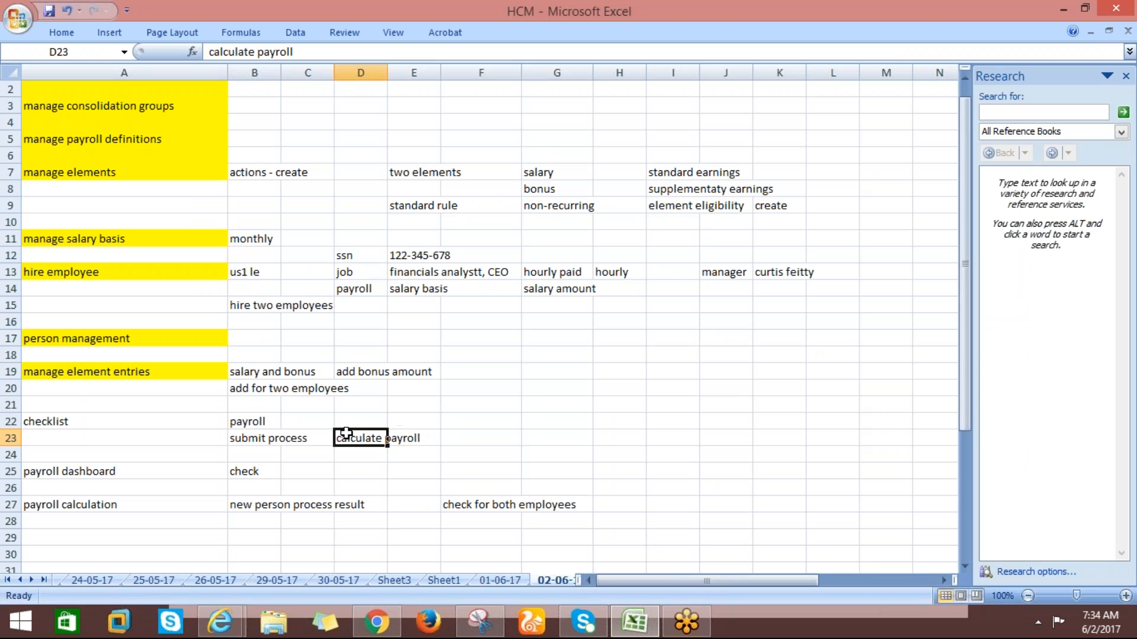
{"action": "left_click", "coordinate": [125, 421]}
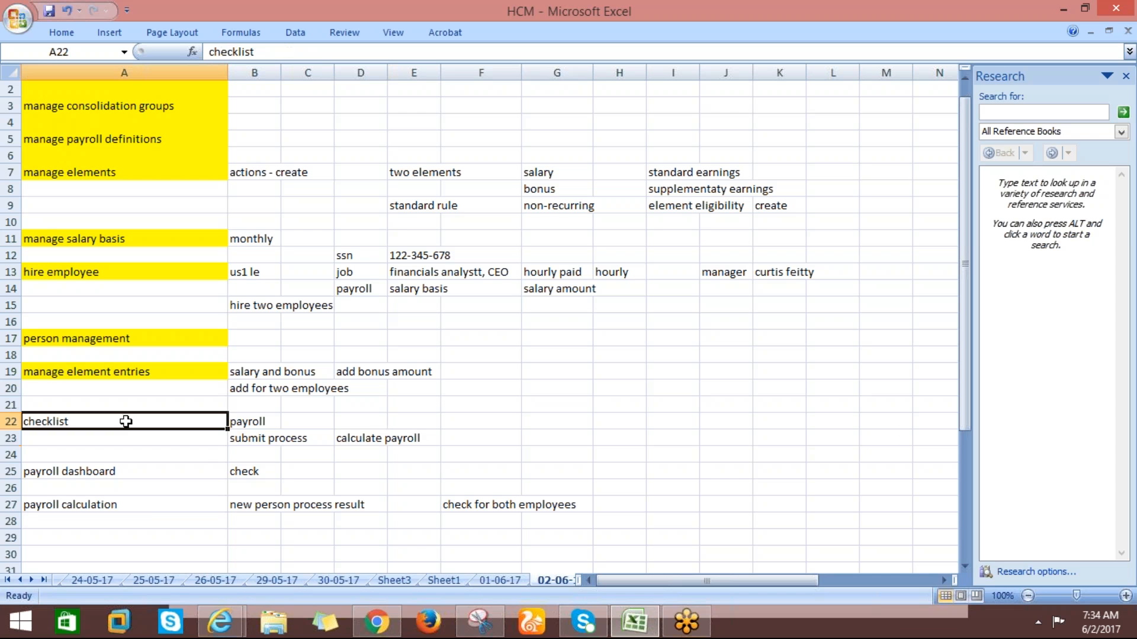
{"action": "type", "text": "pAY"}
{"action": "key", "text": "BackSpace"}
{"action": "key", "text": "BackSpace"}
{"action": "key", "text": "BackSpace"}
{"action": "key", "text": "alt+Tab"}
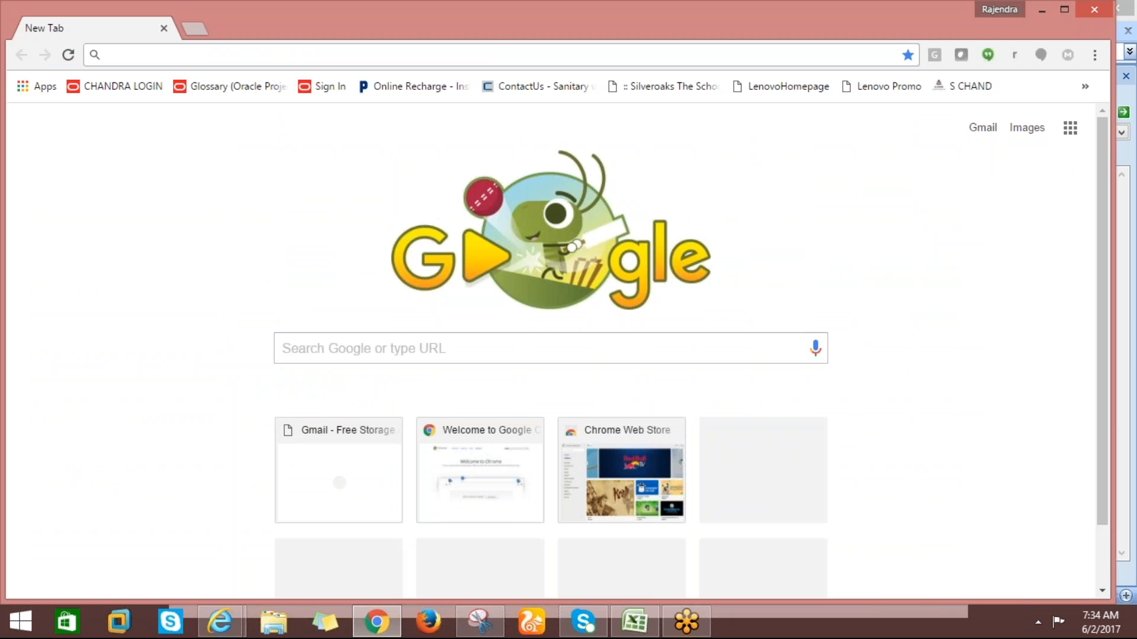
{"action": "key", "text": "alt+Tab"}
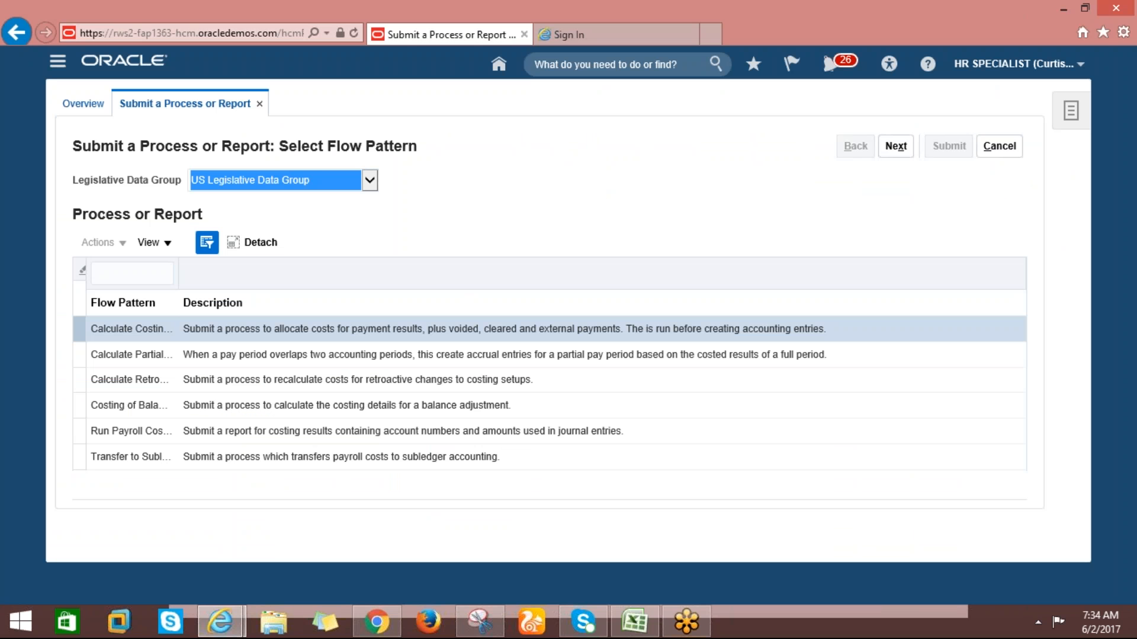
{"action": "key", "text": "alt+Tab"}
{"action": "type", "text": "Payroll dashbaord"}
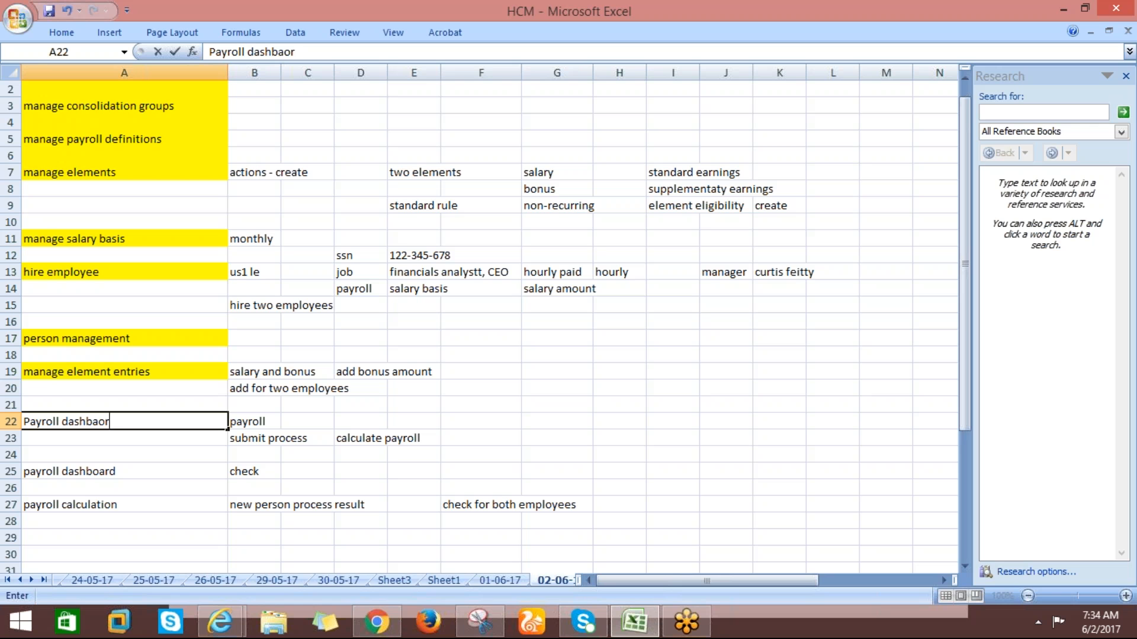
{"action": "key", "text": "BackSpace"}
{"action": "key", "text": "BackSpace"}
{"action": "key", "text": "BackSpace"}
{"action": "key", "text": "BackSpace"}
{"action": "key", "text": "BackSpace"}
{"action": "key", "text": "BackSpace"}
{"action": "key", "text": "BackSpace"}
{"action": "key", "text": "BackSpace"}
{"action": "key", "text": "BackSpace"}
{"action": "key", "text": "BackSpace"}
{"action": "key", "text": "BackSpace"}
{"action": "key", "text": "BackSpace"}
{"action": "key", "text": "BackSpace"}
{"action": "key", "text": "BackSpace"}
{"action": "key", "text": "BackSpace"}
{"action": "key", "text": "BackSpace"}
{"action": "key", "text": "BackSpace"}
Copy the payroll dashboard text from A25 into A22 of the HCM workbook, select the submit process cell B23, and return to the browser
{"action": "key", "text": "Down"}
{"action": "key", "text": "Down"}
{"action": "key", "text": "Down"}
{"action": "key", "text": "ctrl+c"}
{"action": "key", "text": "Up"}
{"action": "key", "text": "Up"}
{"action": "key", "text": "Up"}
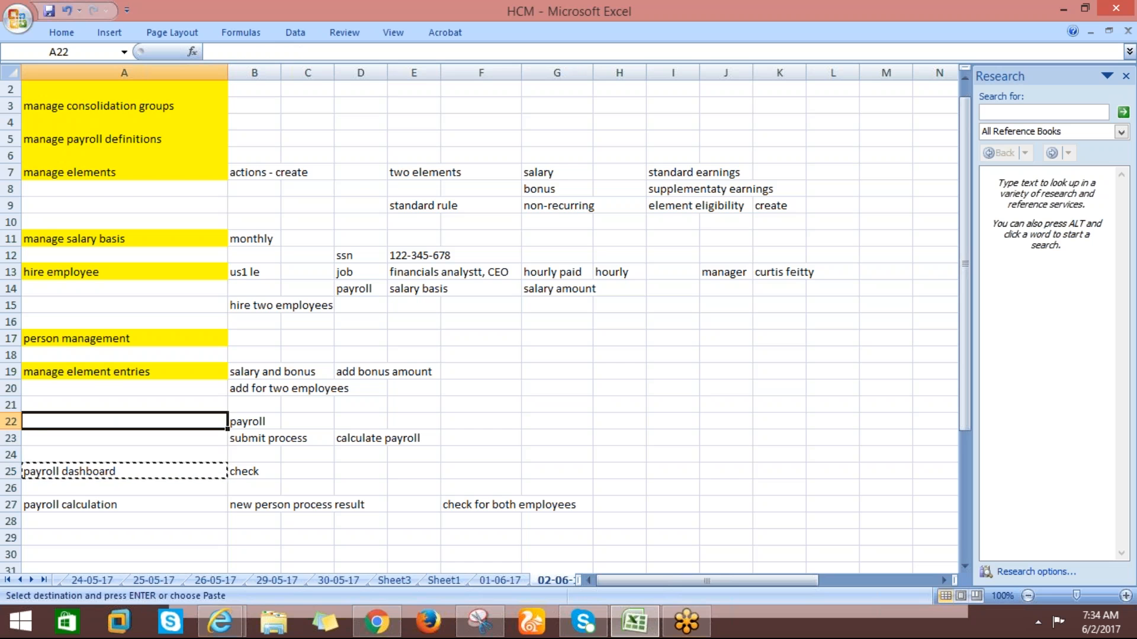
{"action": "key", "text": "ctrl+v"}
{"action": "left_click", "coordinate": [259, 434]}
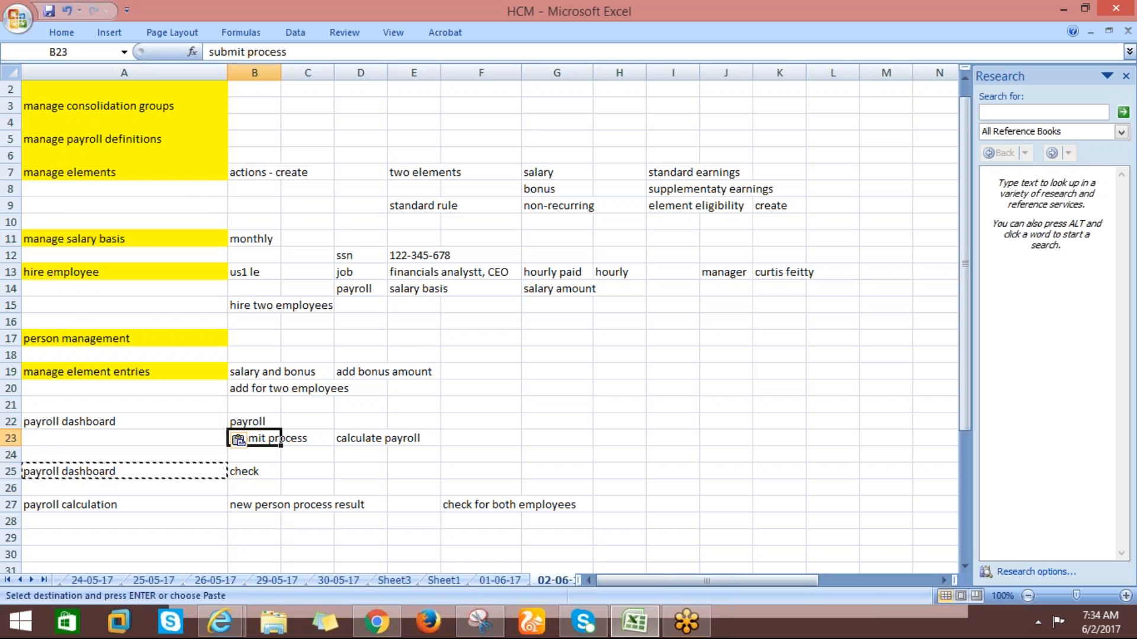
{"action": "key", "text": "alt+Tab"}
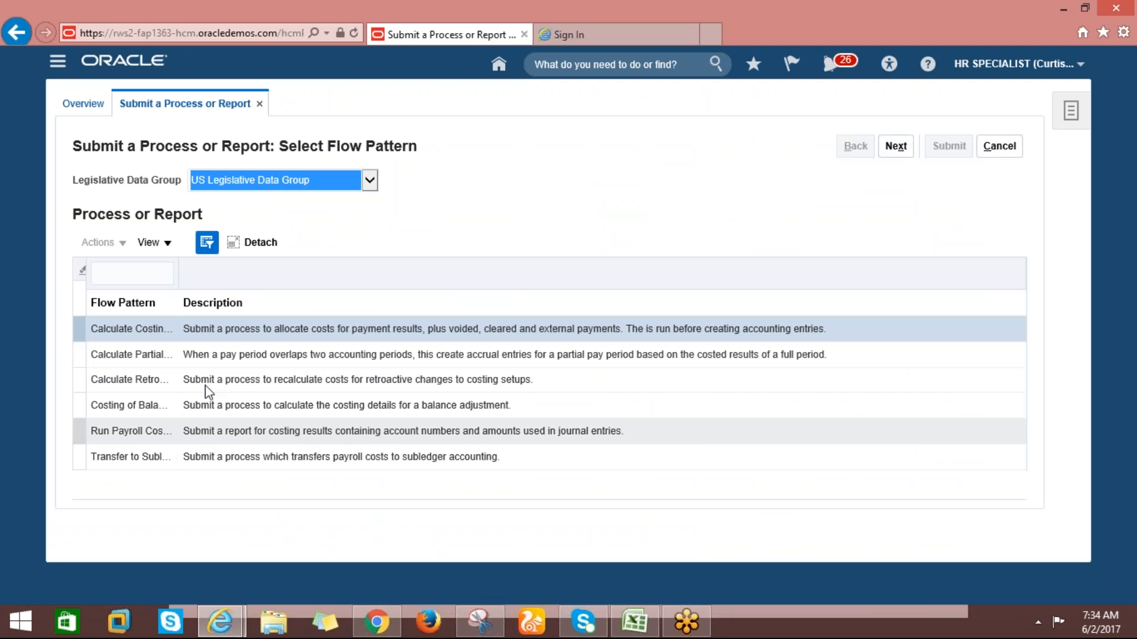
{"action": "key", "text": "alt+Tab"}
{"action": "key", "text": "alt+Tab"}
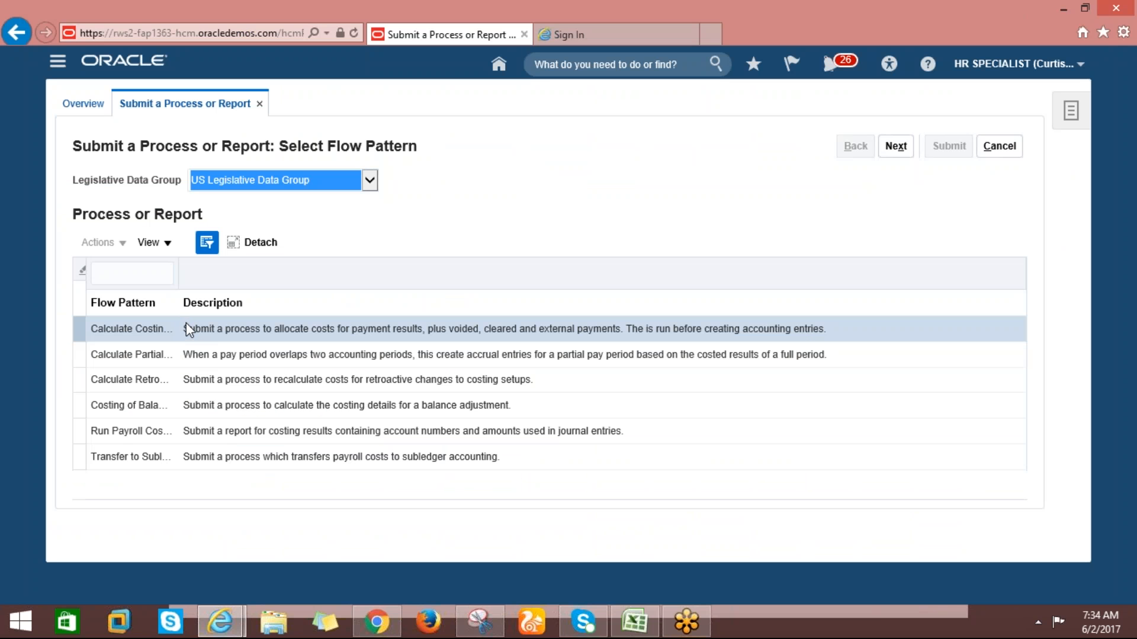
Widen the Flow Pattern column to show the full names and filter the flow patterns by "calculate"
{"action": "left_click_drag", "start_coordinate": [180, 307], "coordinate": [216, 308]}
{"action": "left_click_drag", "start_coordinate": [259, 343], "coordinate": [258, 349]}
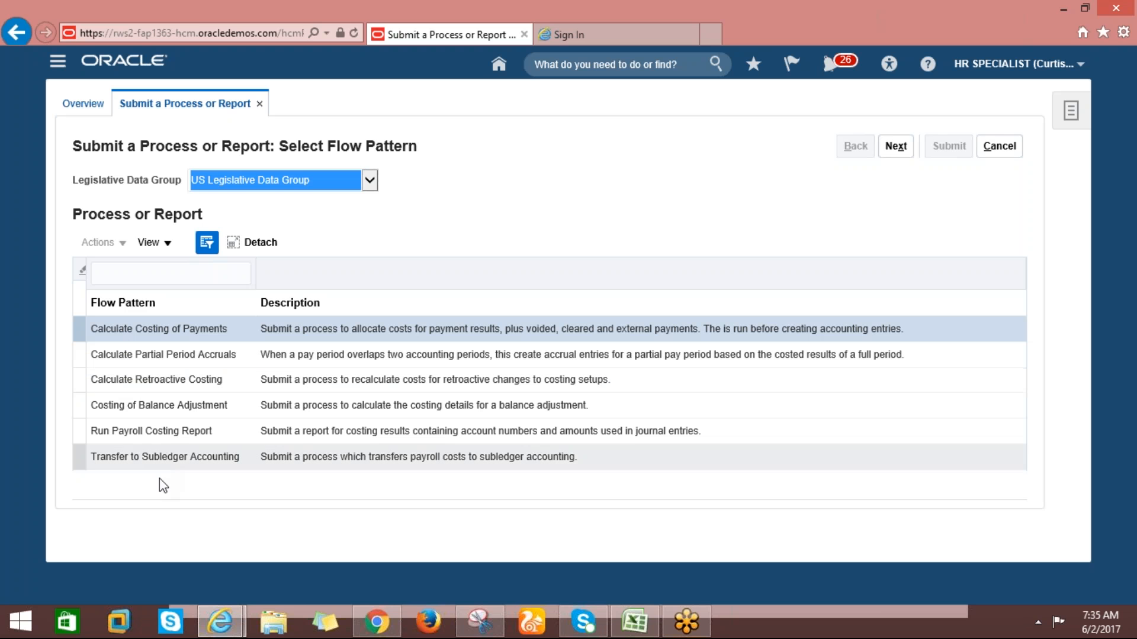
{"action": "left_click", "coordinate": [145, 270]}
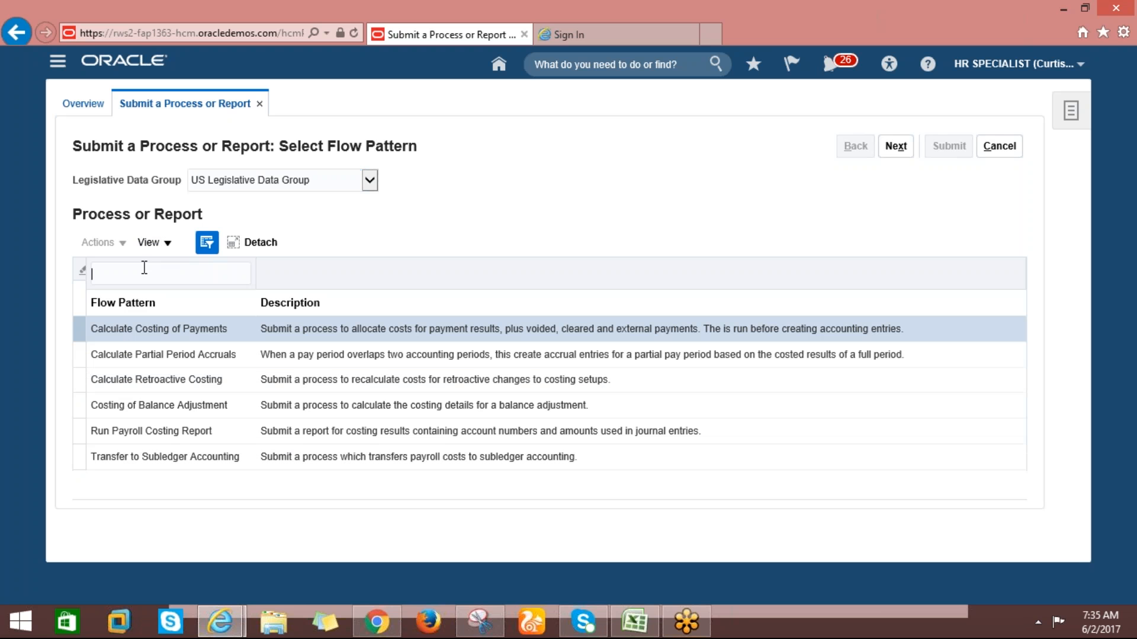
{"action": "type", "text": "calculate"}
{"action": "key", "text": "Return"}
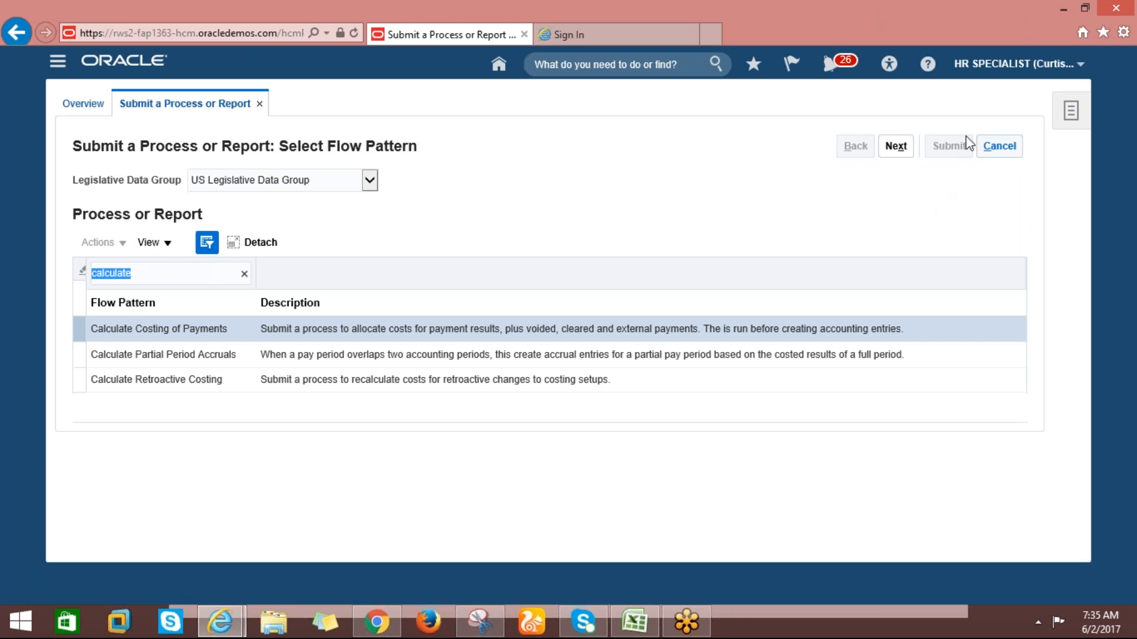
Show the list of payroll flow and costing tasks beside the flow pattern selection
{"action": "left_click", "coordinate": [1072, 117]}
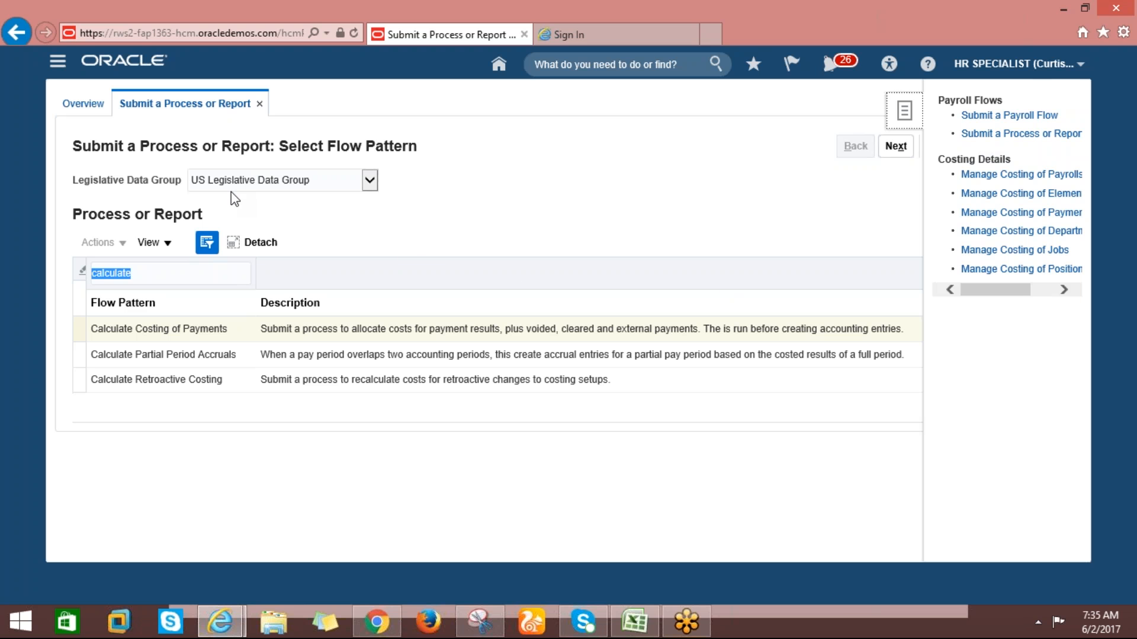
Check the submit process and calculate payroll items in the HCM workbook, and close the Submit a Process or Report page without saving
{"action": "key", "text": "alt+Tab"}
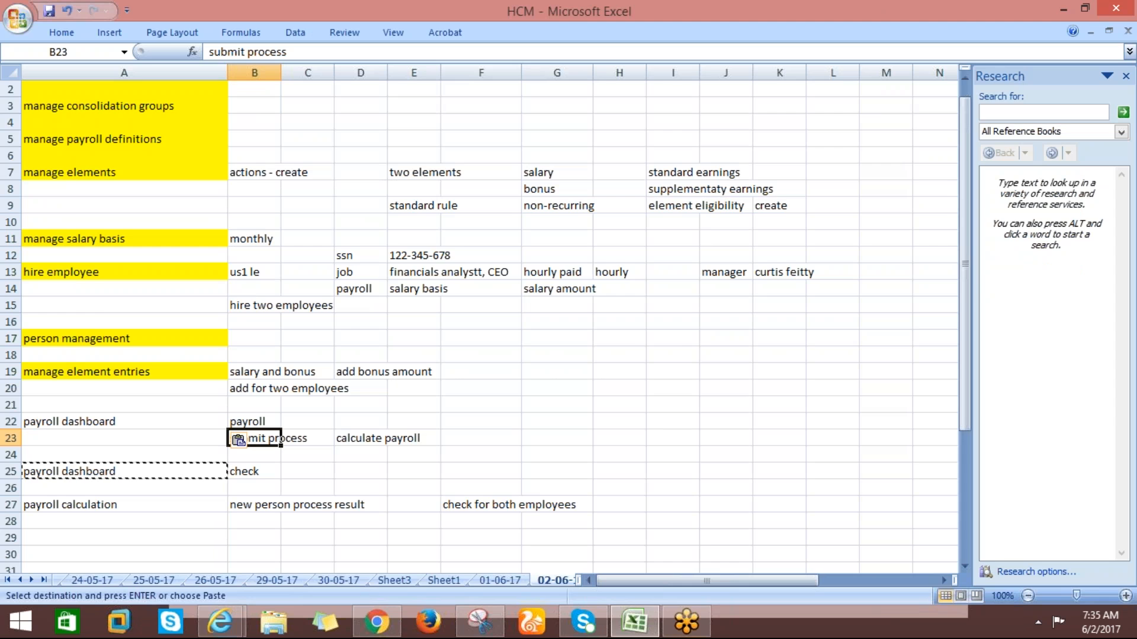
{"action": "key", "text": "alt+Tab"}
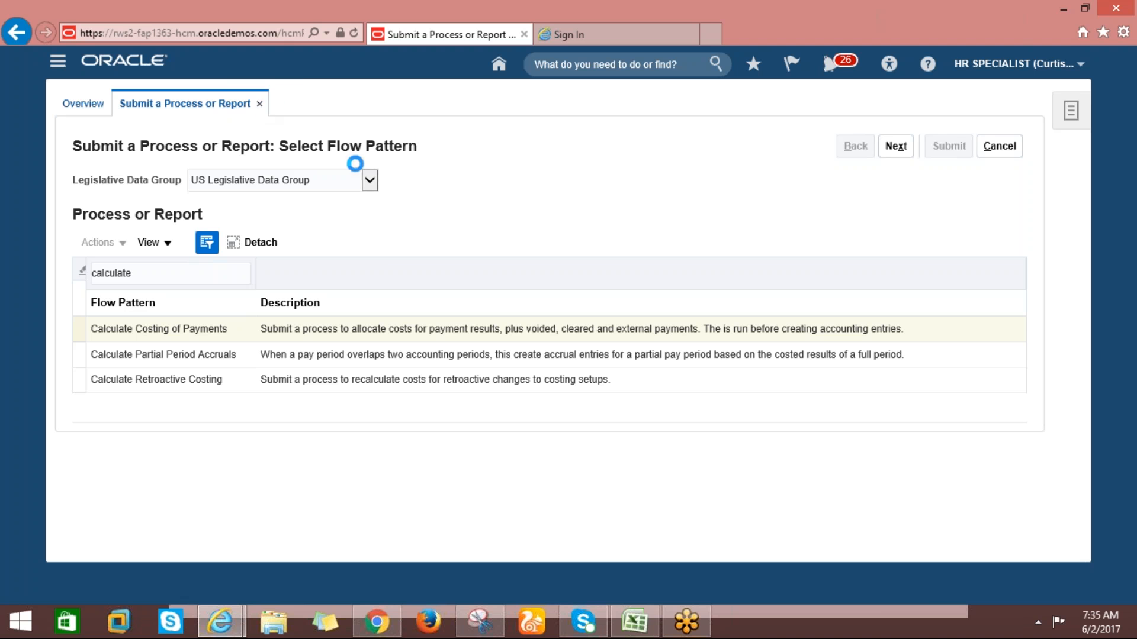
{"action": "key", "text": "alt+Tab"}
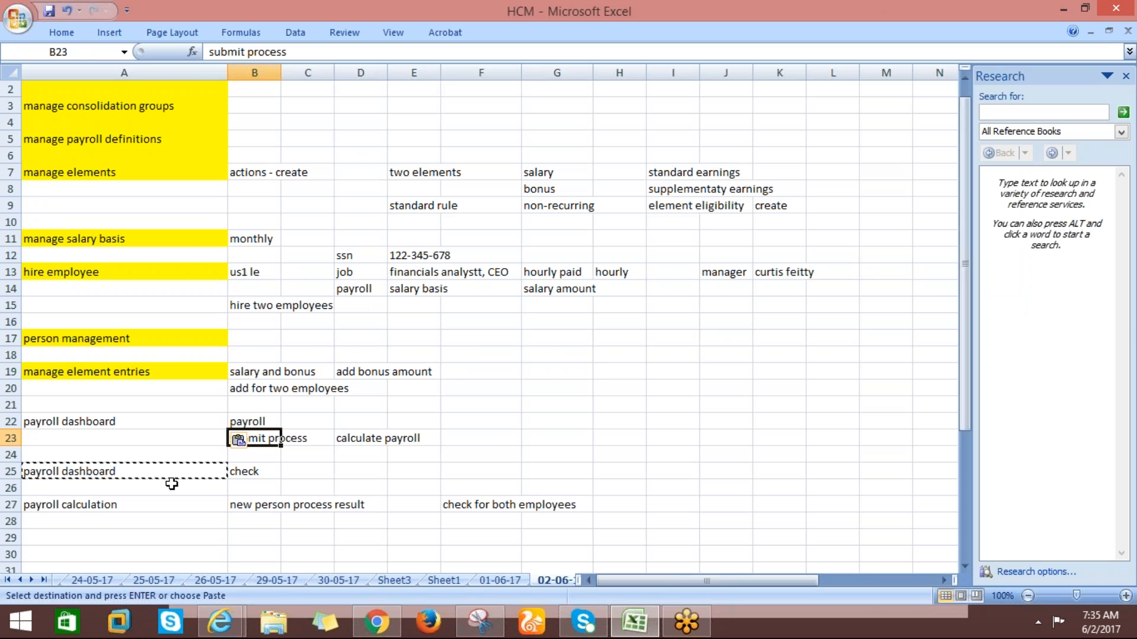
{"action": "key", "text": "alt+Tab"}
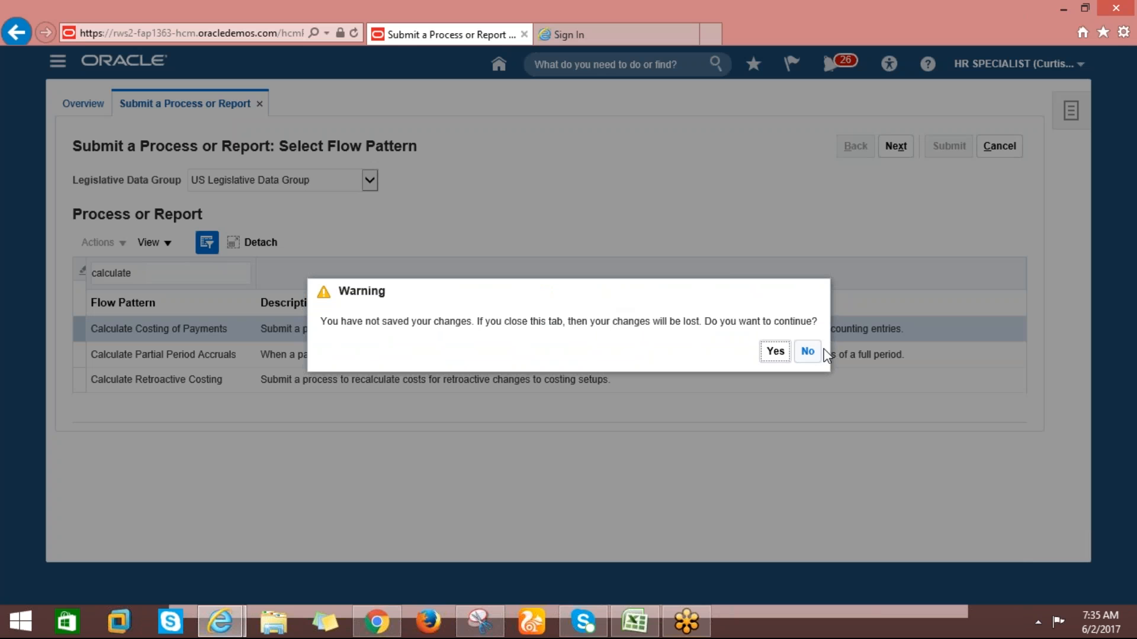
{"action": "left_click", "coordinate": [773, 355]}
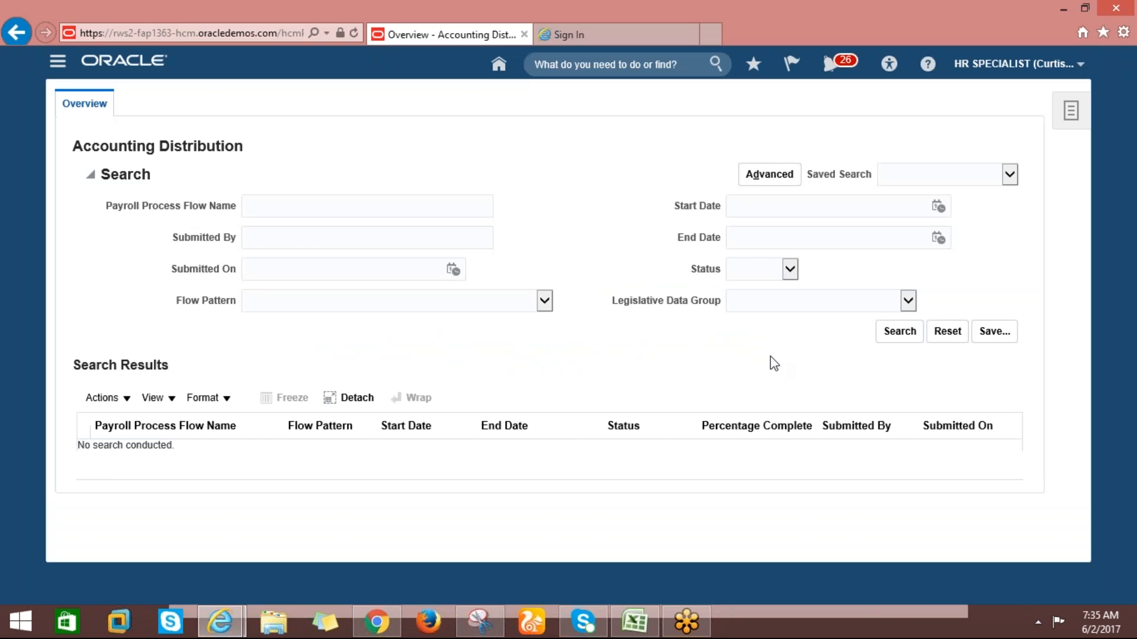
{"action": "key", "text": "alt+Tab"}
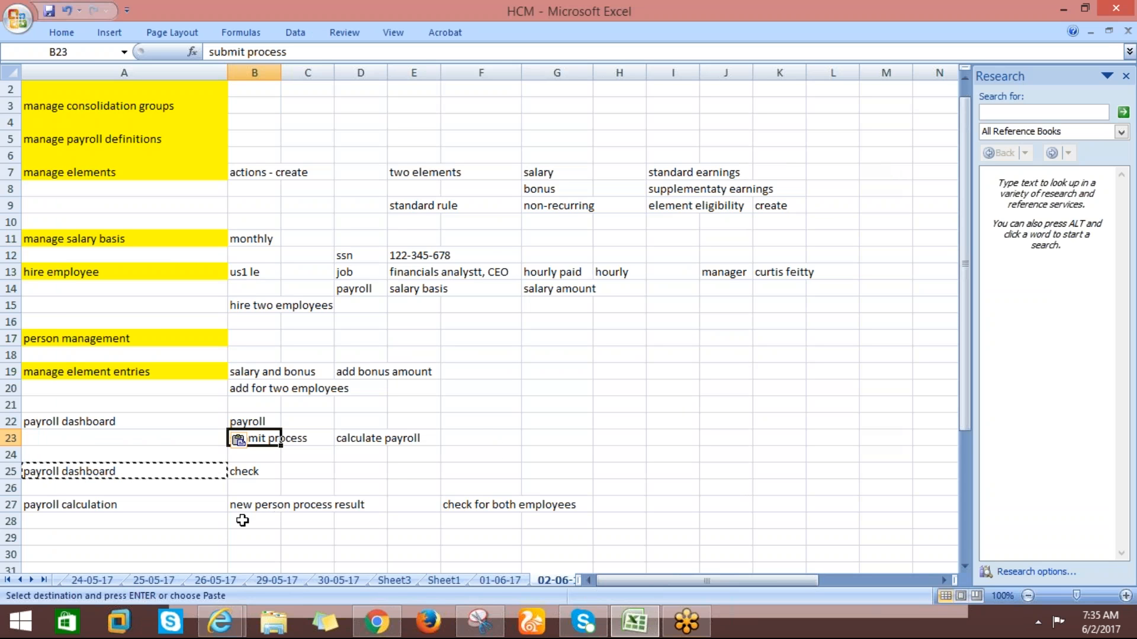
{"action": "key", "text": "alt+Tab"}
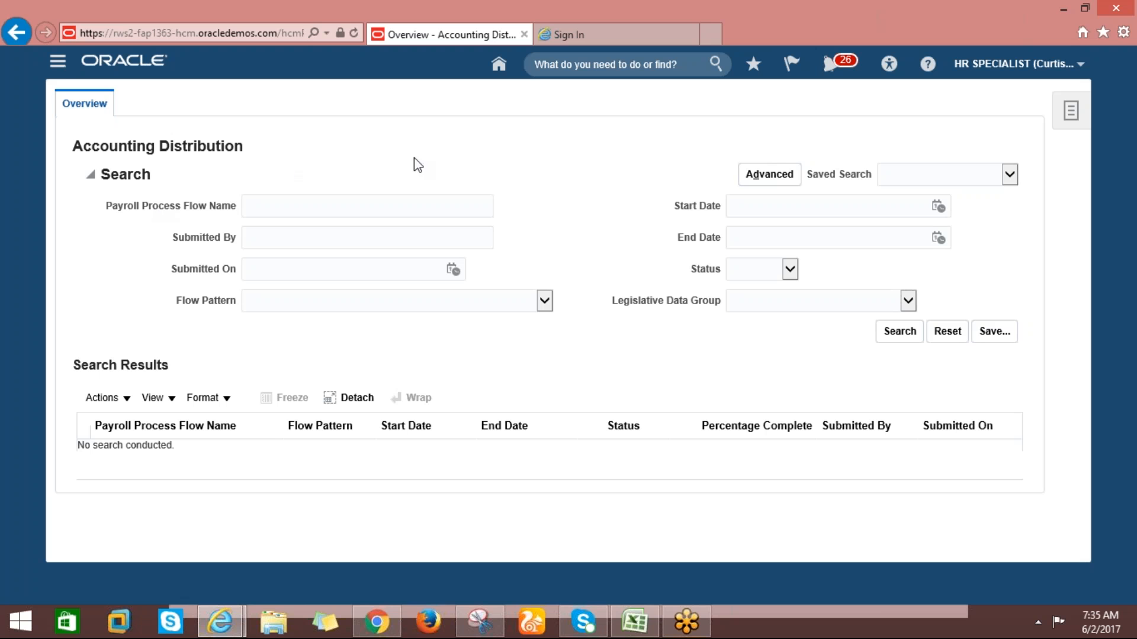
Look through the Navigator's work areas for payroll entries and open Accounting Distribution under Payroll
{"action": "left_click", "coordinate": [57, 67]}
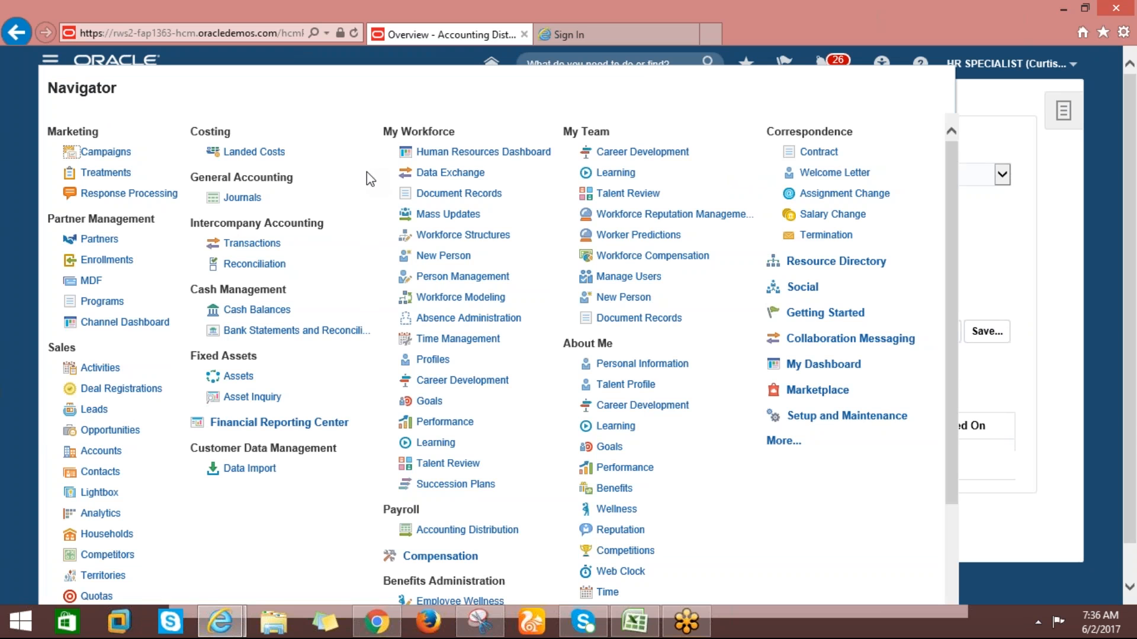
{"action": "left_click_drag", "start_coordinate": [1131, 432], "coordinate": [1132, 488]}
{"action": "left_click", "coordinate": [56, 67]}
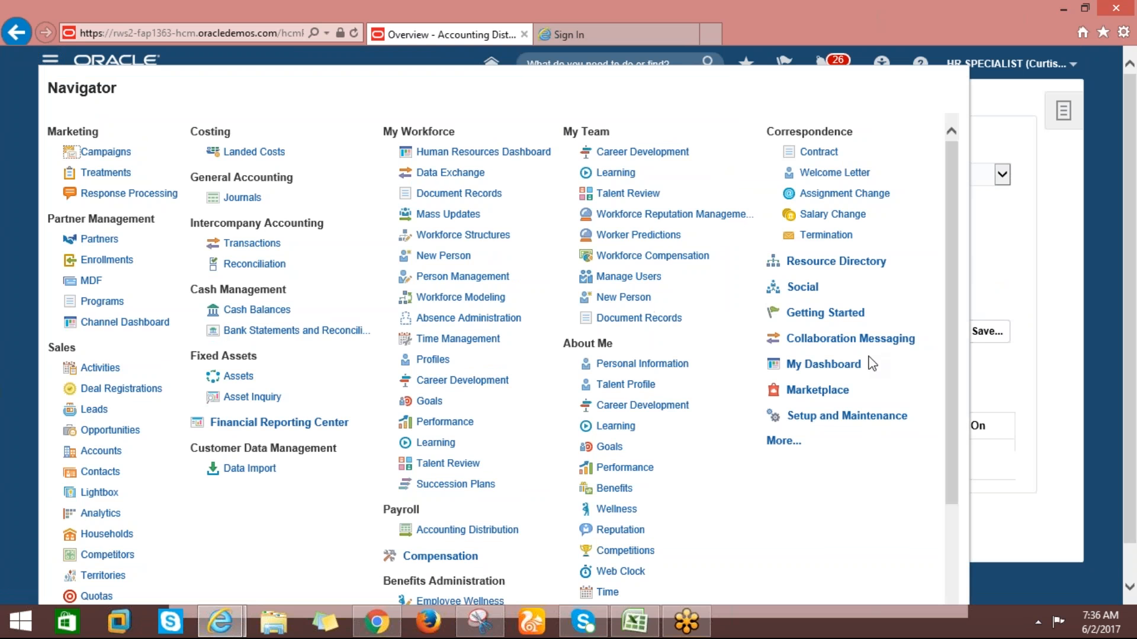
{"action": "left_click_drag", "start_coordinate": [947, 408], "coordinate": [956, 455]}
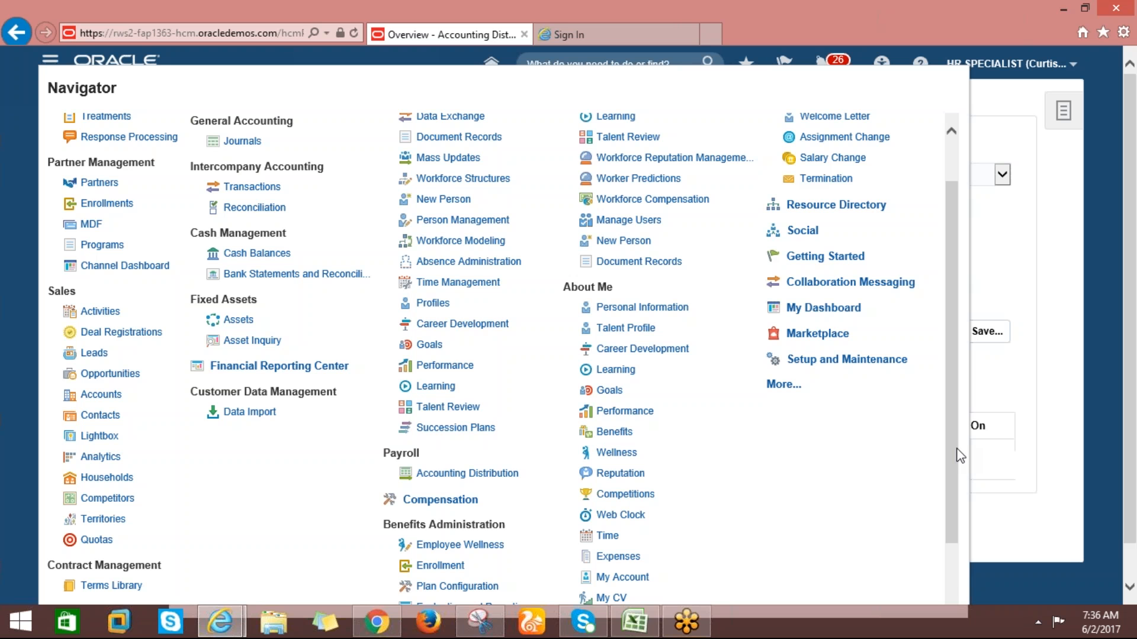
{"action": "left_click_drag", "start_coordinate": [957, 452], "coordinate": [962, 540]}
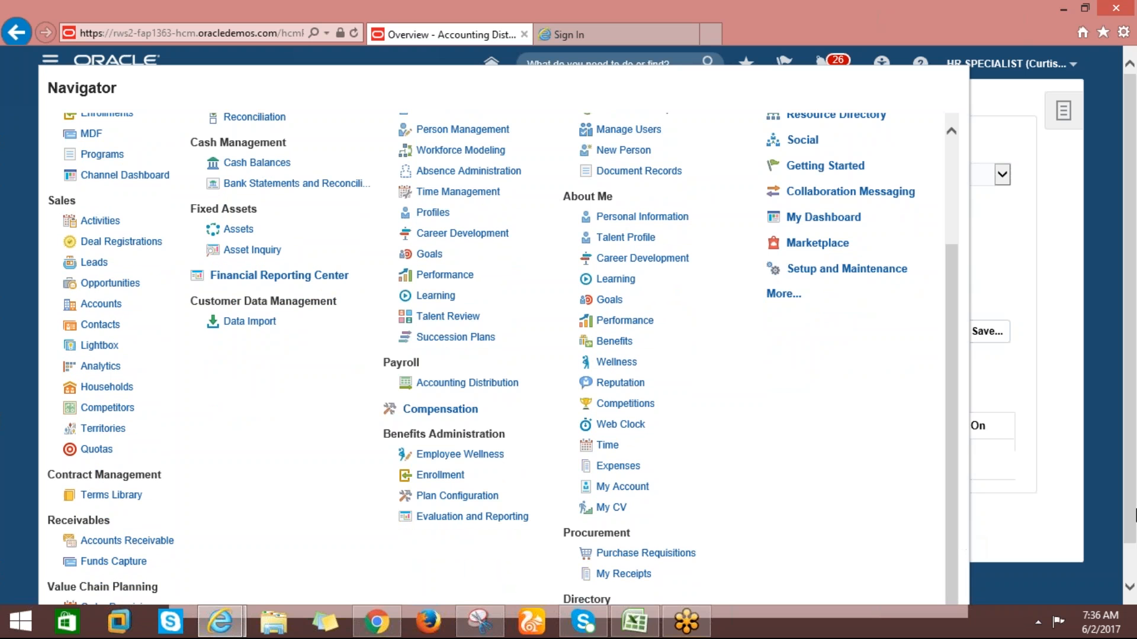
{"action": "scroll", "coordinate": [1134, 514], "scroll_direction": "down", "scroll_amount": 1}
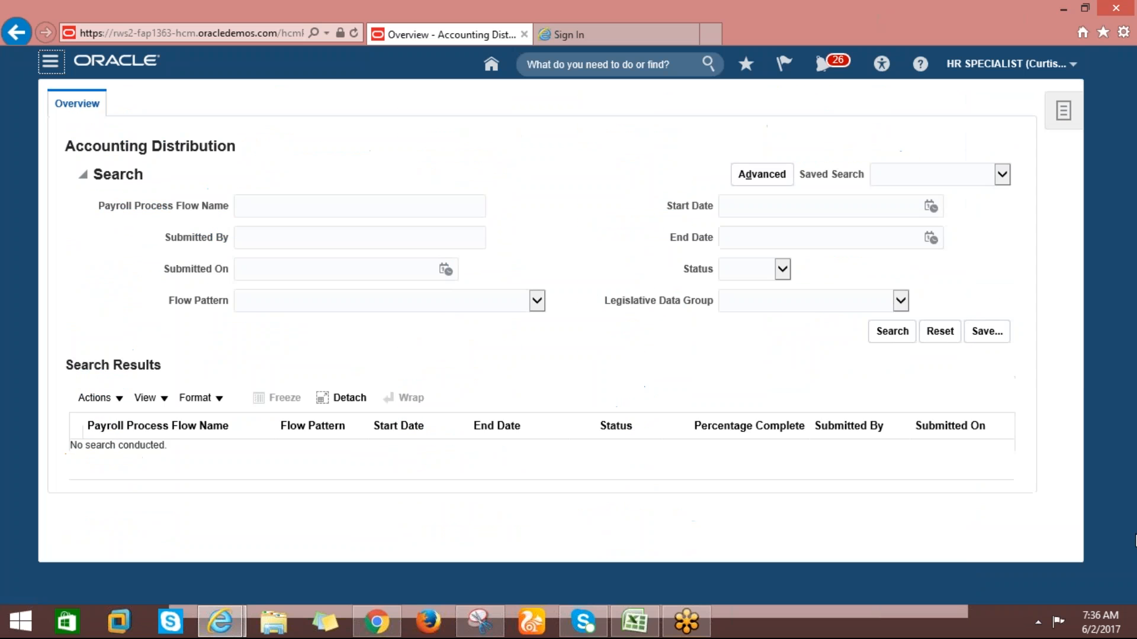
{"action": "left_click", "coordinate": [50, 63]}
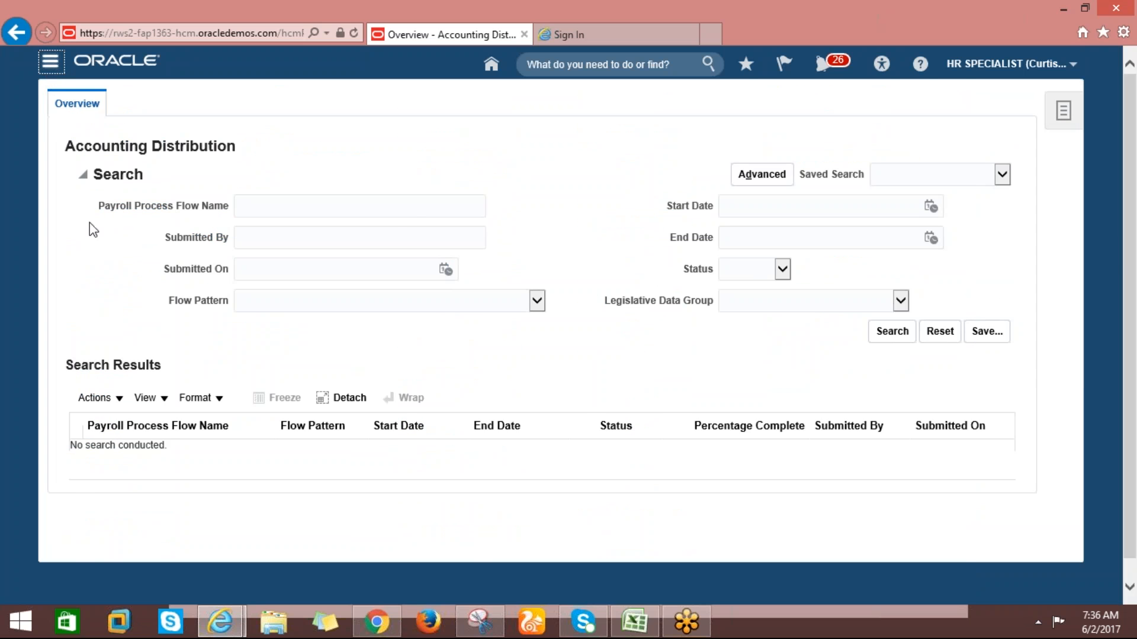
{"action": "scroll", "coordinate": [575, 417], "scroll_direction": "down", "scroll_amount": 1}
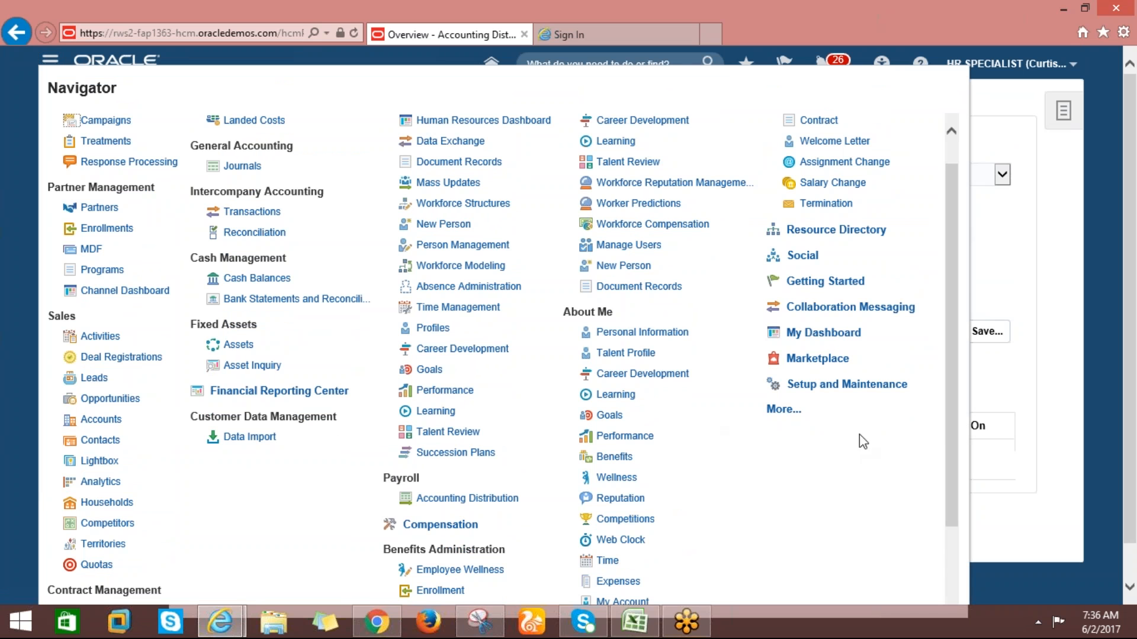
{"action": "scroll", "coordinate": [951, 485], "scroll_direction": "down", "scroll_amount": 1}
{"action": "scroll", "coordinate": [951, 484], "scroll_direction": "down", "scroll_amount": 2}
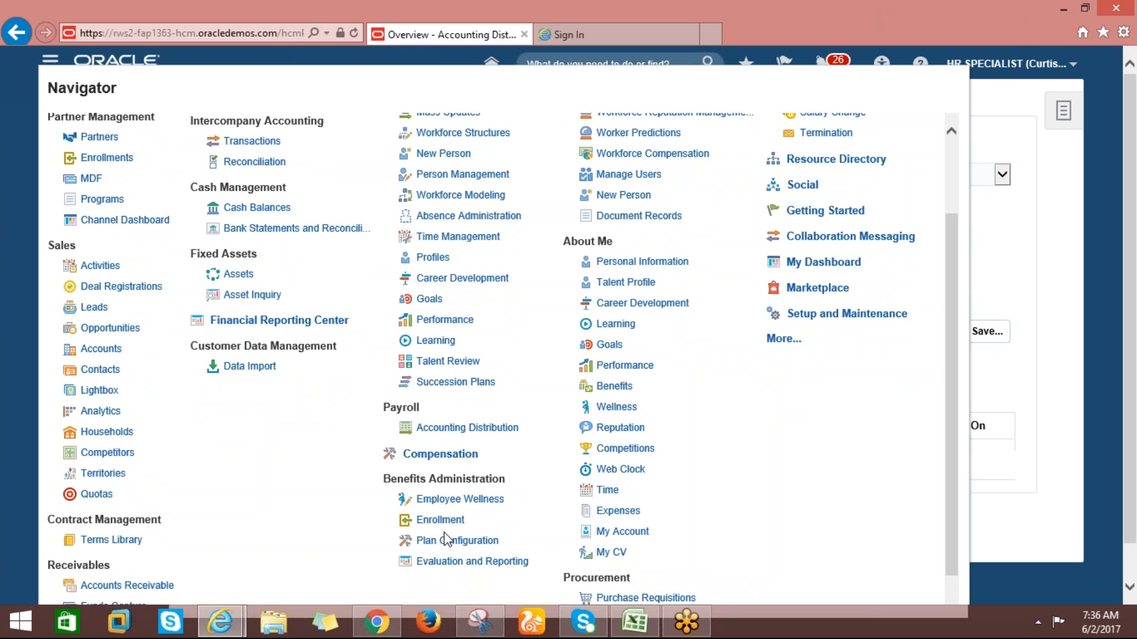
{"action": "left_click_drag", "start_coordinate": [952, 475], "coordinate": [937, 502]}
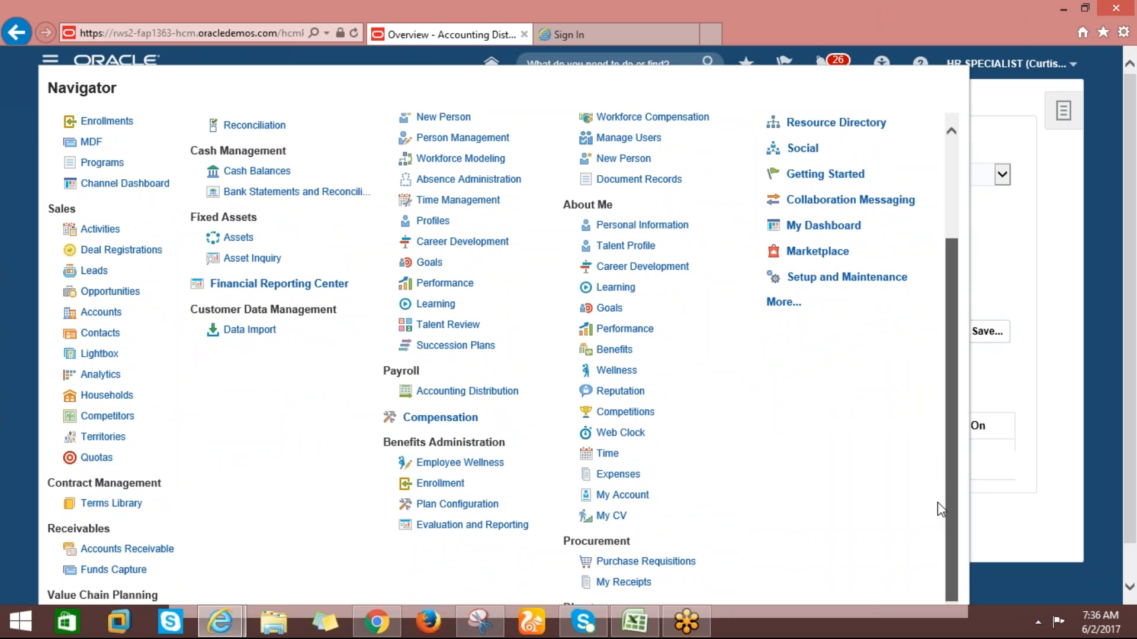
{"action": "left_click_drag", "start_coordinate": [938, 504], "coordinate": [911, 392]}
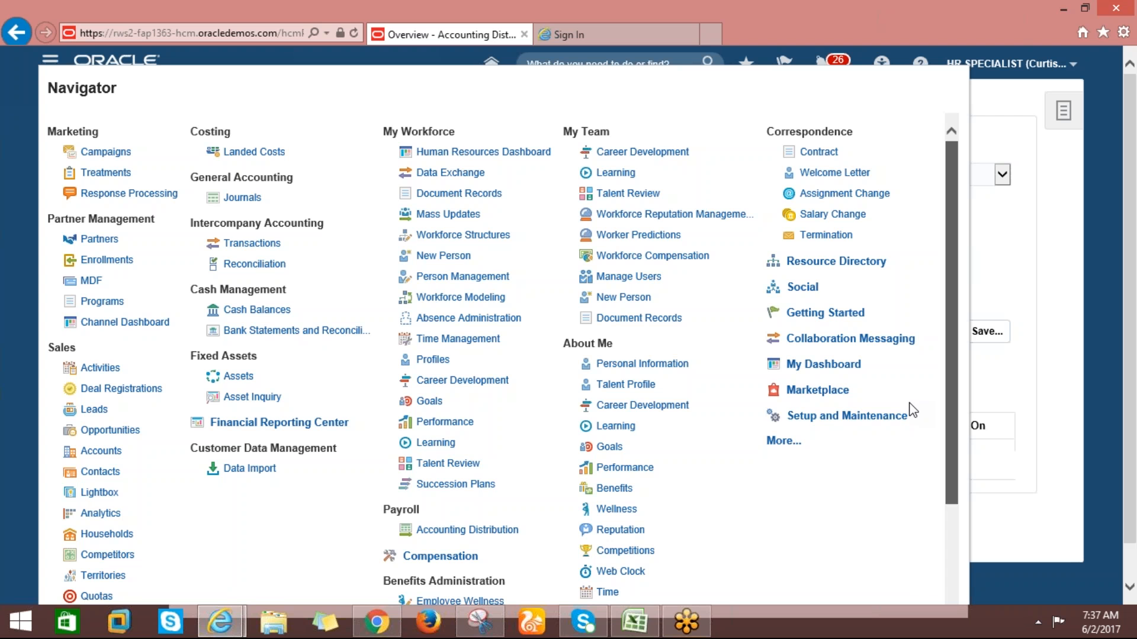
{"action": "scroll", "coordinate": [914, 438], "scroll_direction": "down", "scroll_amount": 3}
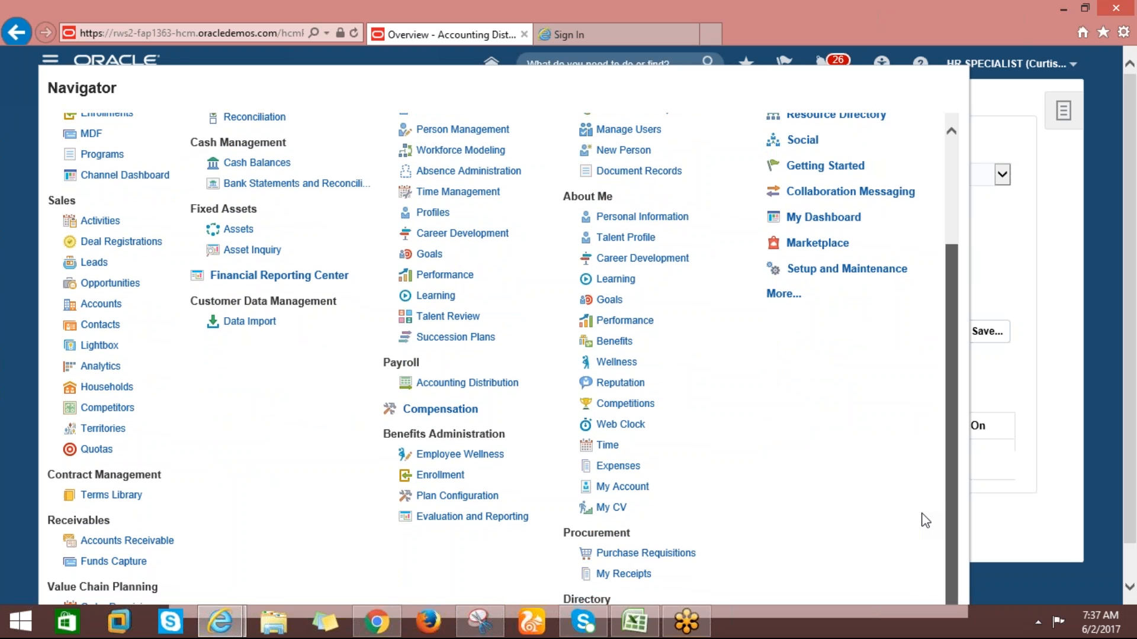
{"action": "left_click", "coordinate": [438, 384]}
Switch to the HCM workbook, review the payroll dashboard and calculate payroll rows, select F26, and return to the browser
{"action": "key", "text": "alt+Tab"}
{"action": "left_click_drag", "start_coordinate": [451, 398], "coordinate": [520, 495]}
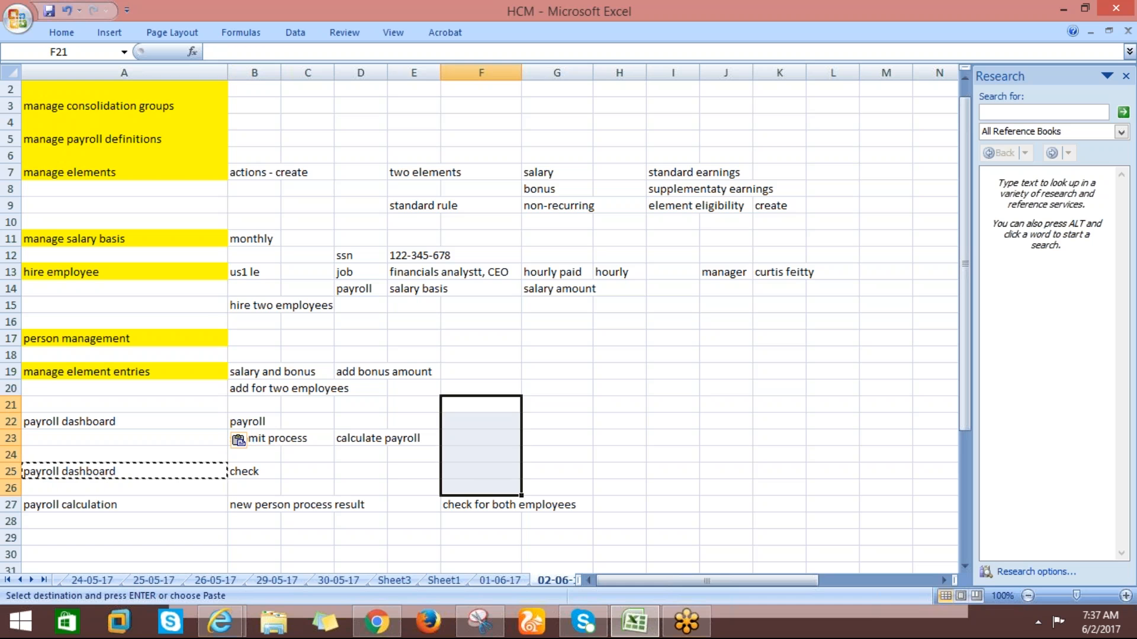
{"action": "left_click", "coordinate": [474, 486]}
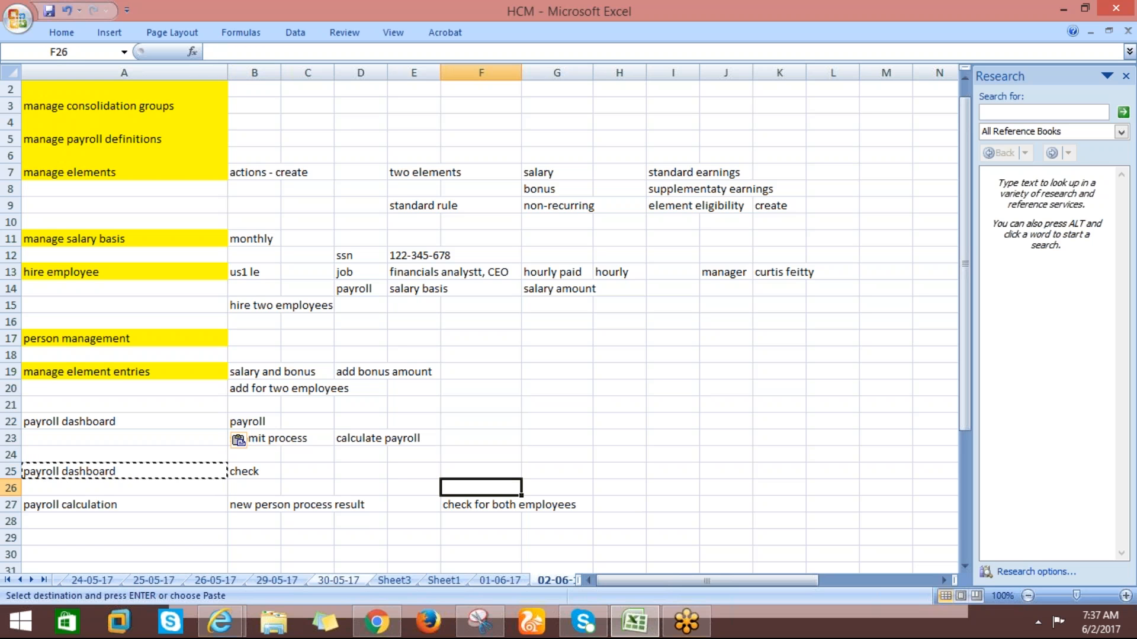
{"action": "key", "text": "alt+Tab"}
{"action": "key", "text": "alt+Tab"}
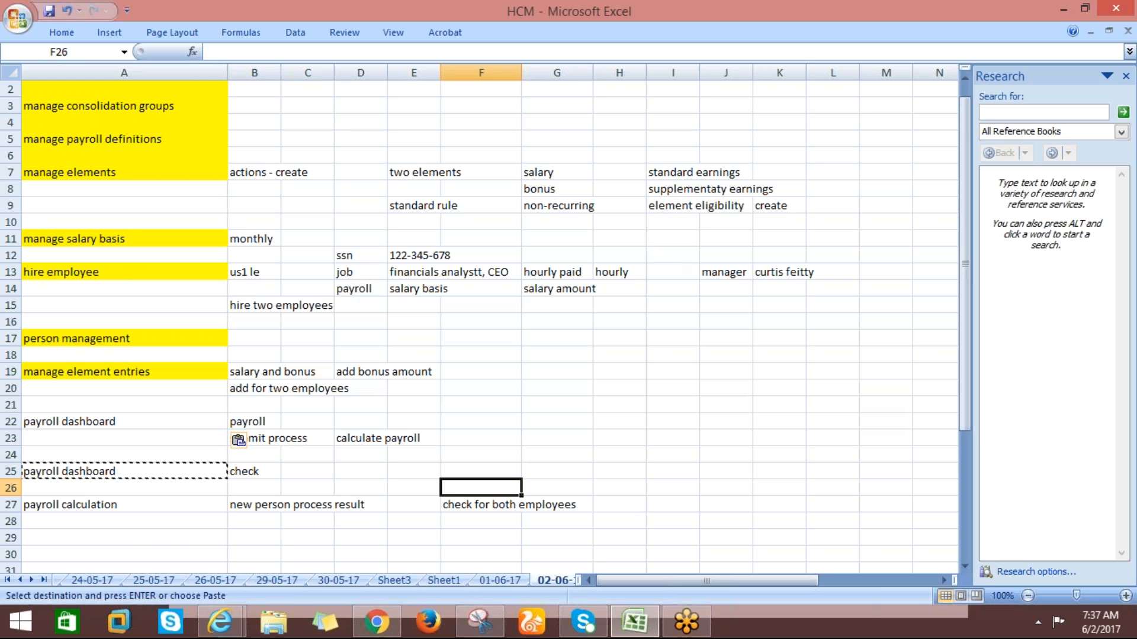
{"action": "key", "text": "alt+Tab"}
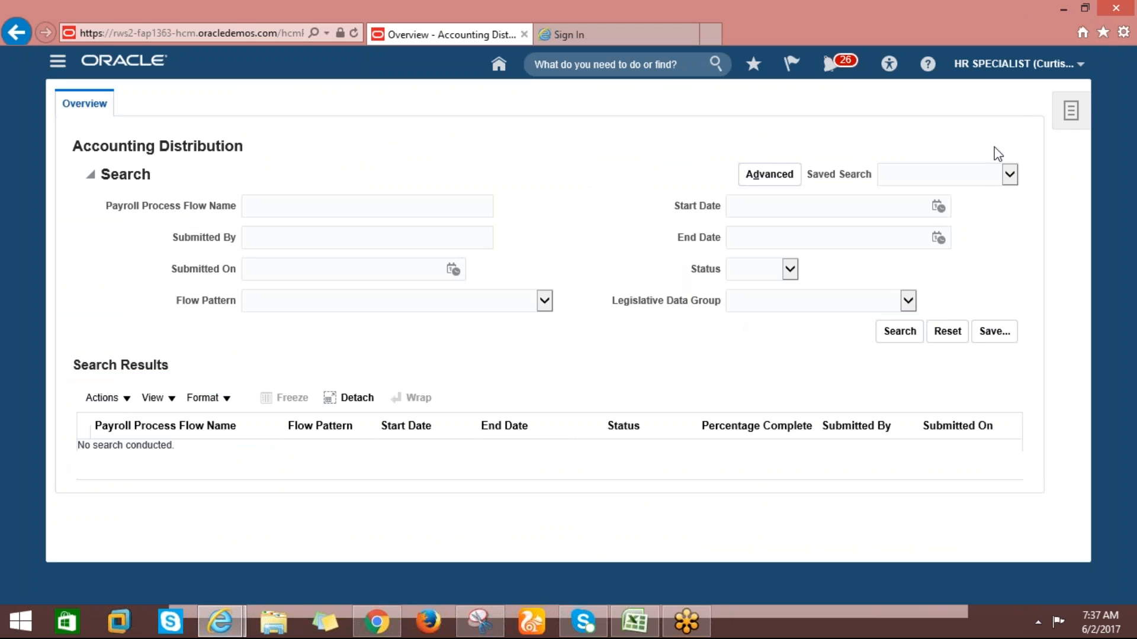
Open the Submit a Payroll Flow task from the Accounting Distribution task list
{"action": "left_click", "coordinate": [1082, 125]}
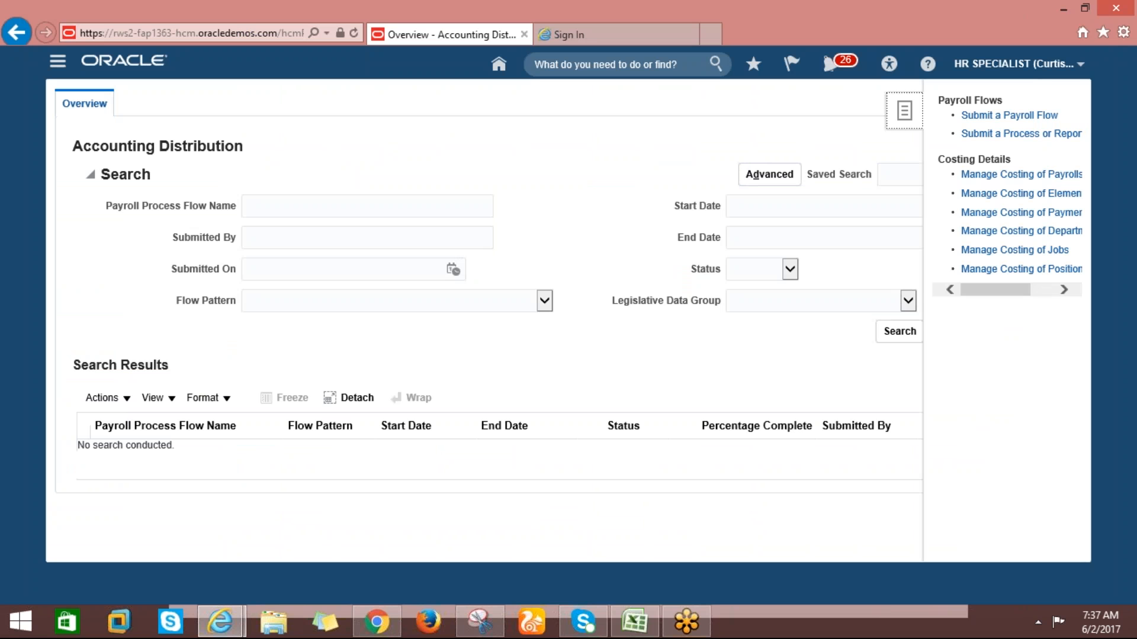
{"action": "left_click", "coordinate": [984, 116]}
{"action": "left_click", "coordinate": [991, 138]}
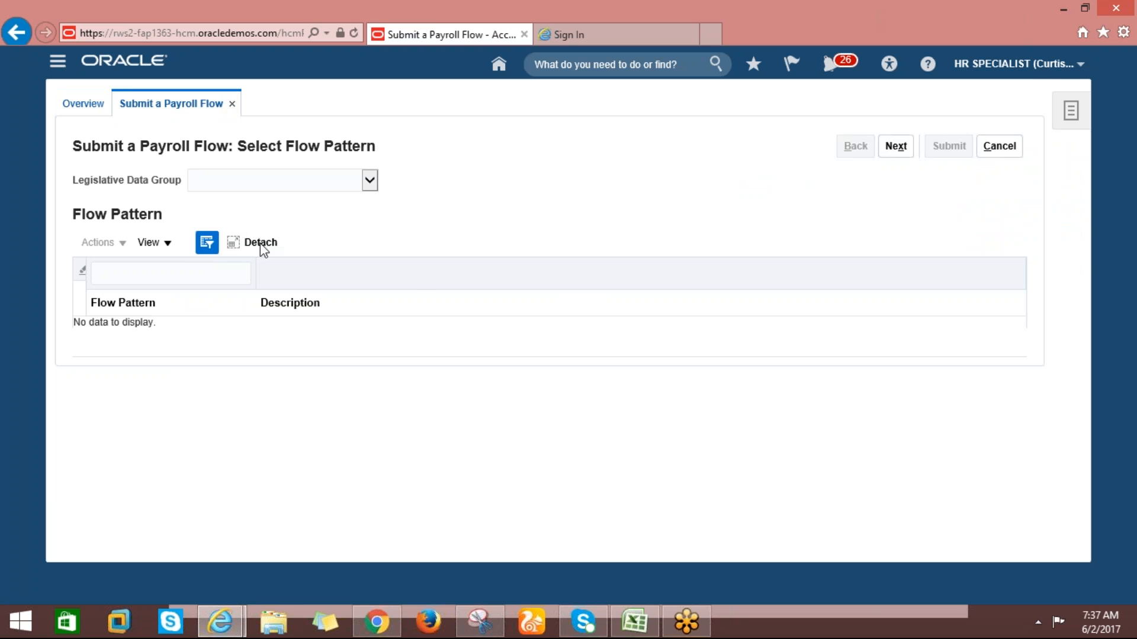
Set the payroll flow's Legislative Data Group to US Legislative Data Group
{"action": "left_click", "coordinate": [369, 181]}
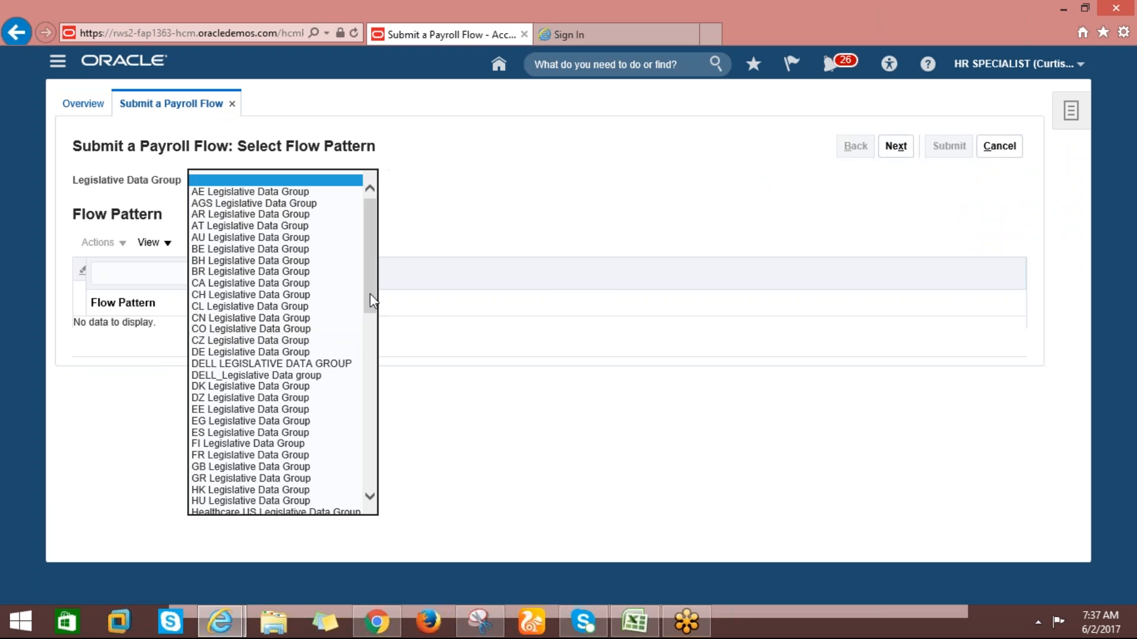
{"action": "left_click_drag", "start_coordinate": [367, 296], "coordinate": [343, 525]}
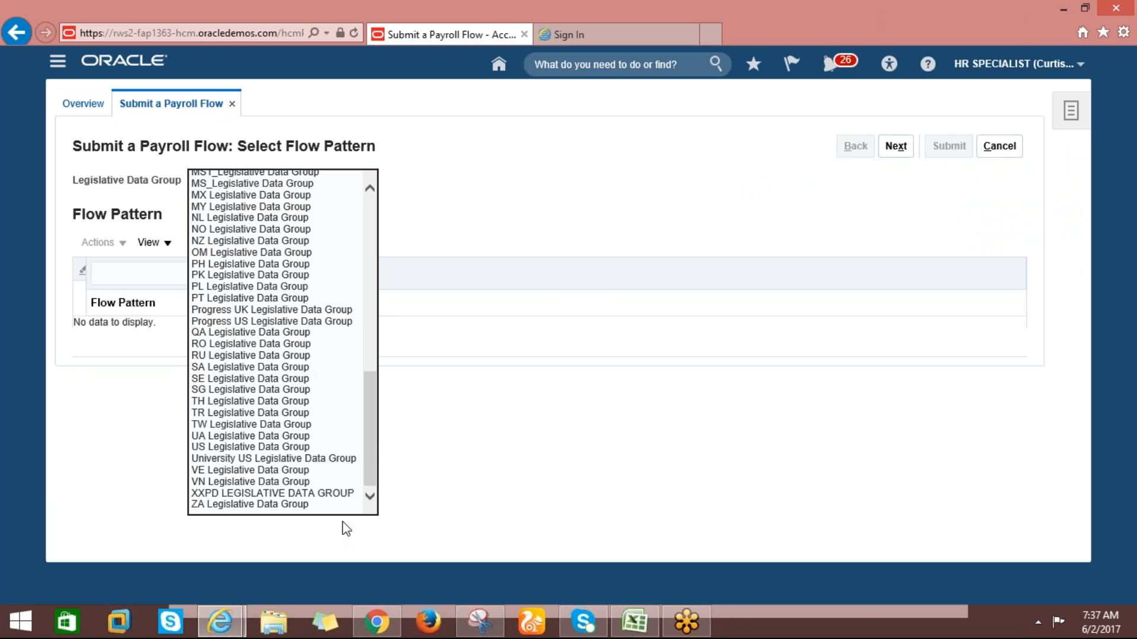
{"action": "left_click", "coordinate": [263, 460]}
{"action": "left_click", "coordinate": [369, 181]}
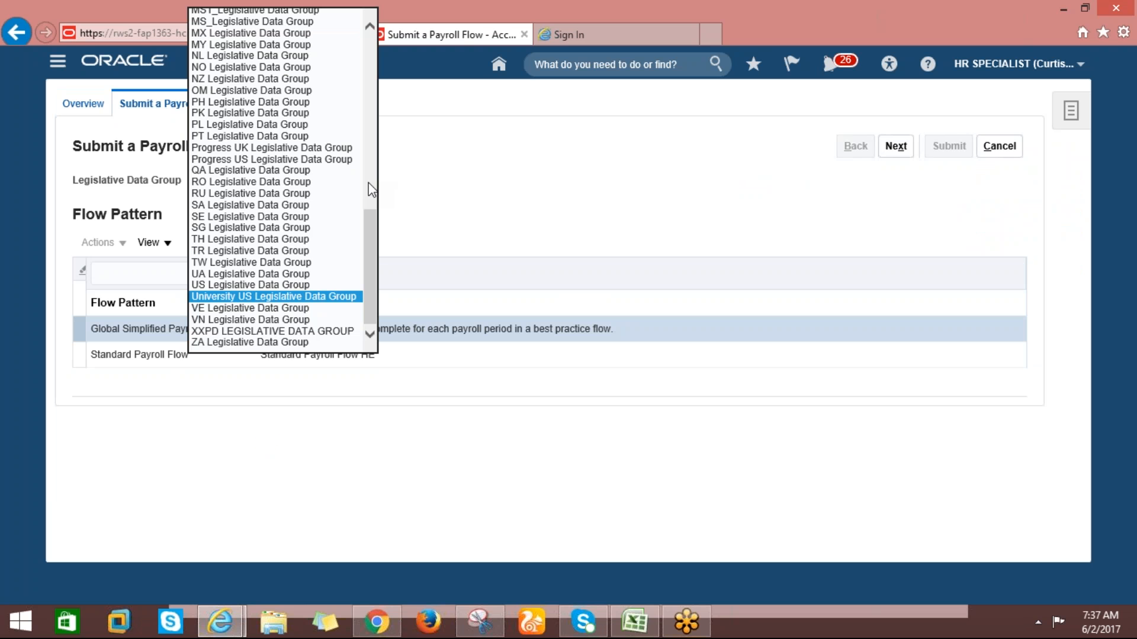
{"action": "left_click", "coordinate": [265, 284]}
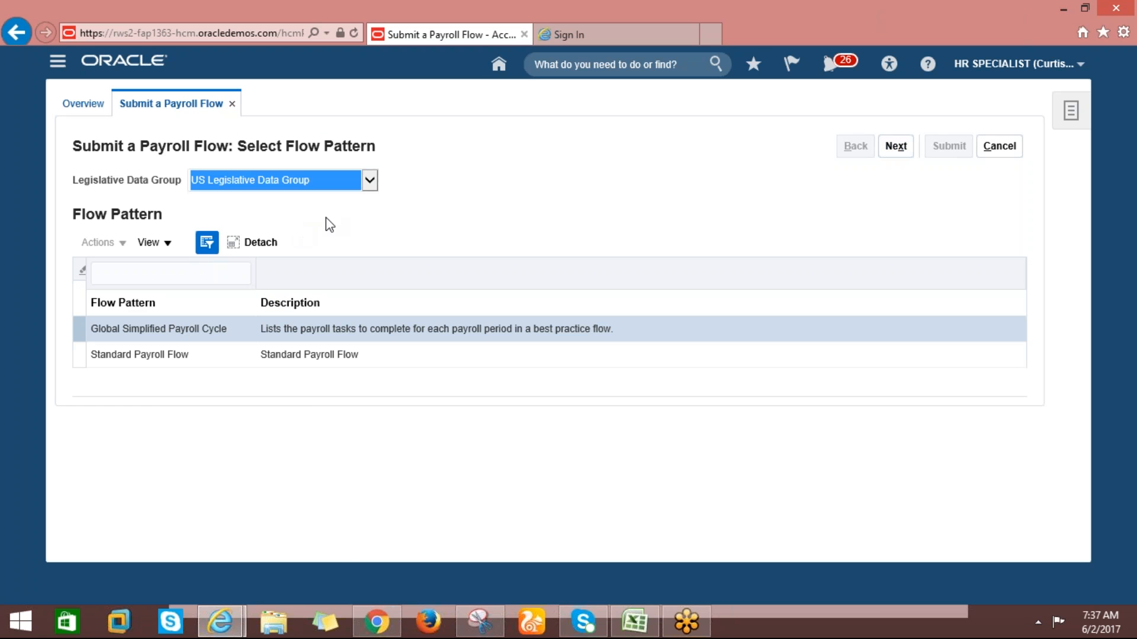
{"action": "key", "text": "Tab"}
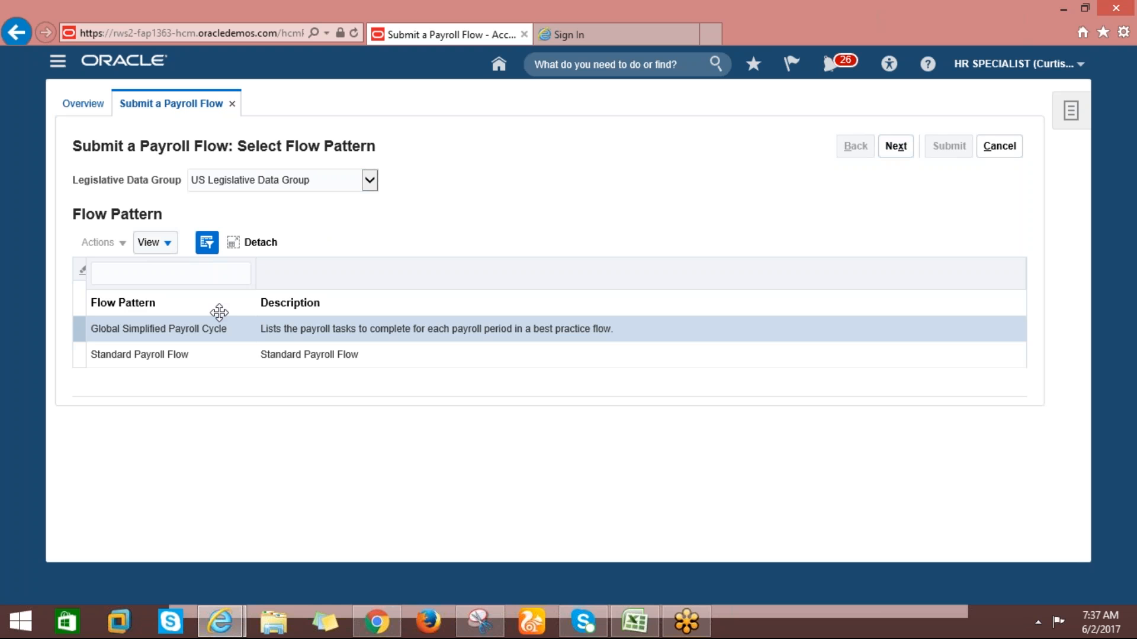
Try to select the Standard Payroll Flow pattern and continue to the next stage of the submission
{"action": "left_click", "coordinate": [187, 357]}
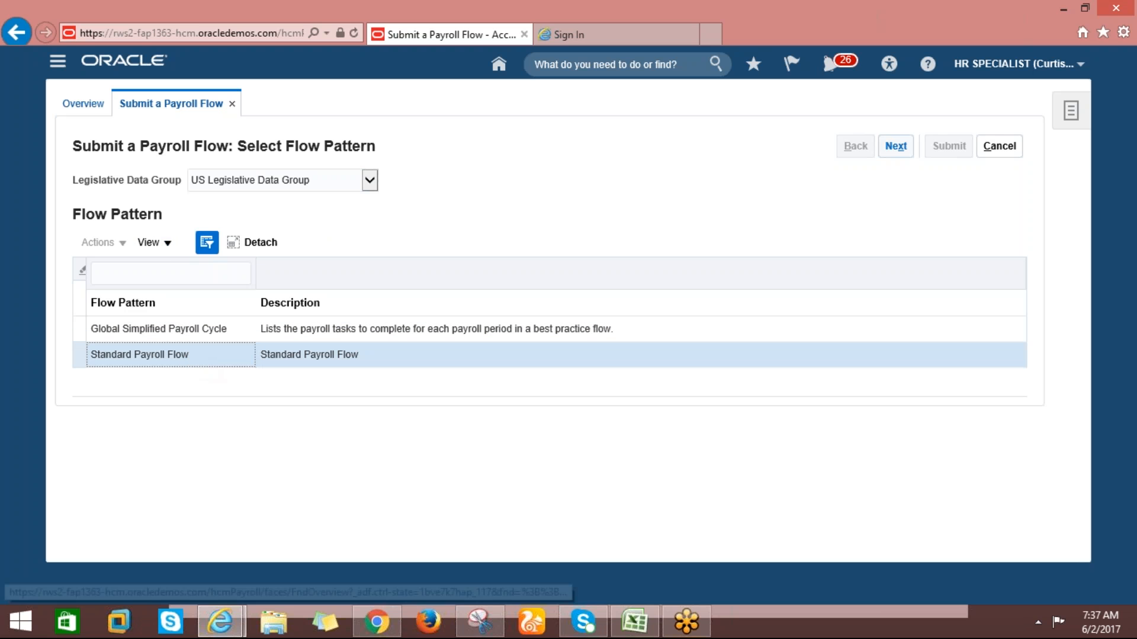
{"action": "left_click", "coordinate": [894, 150]}
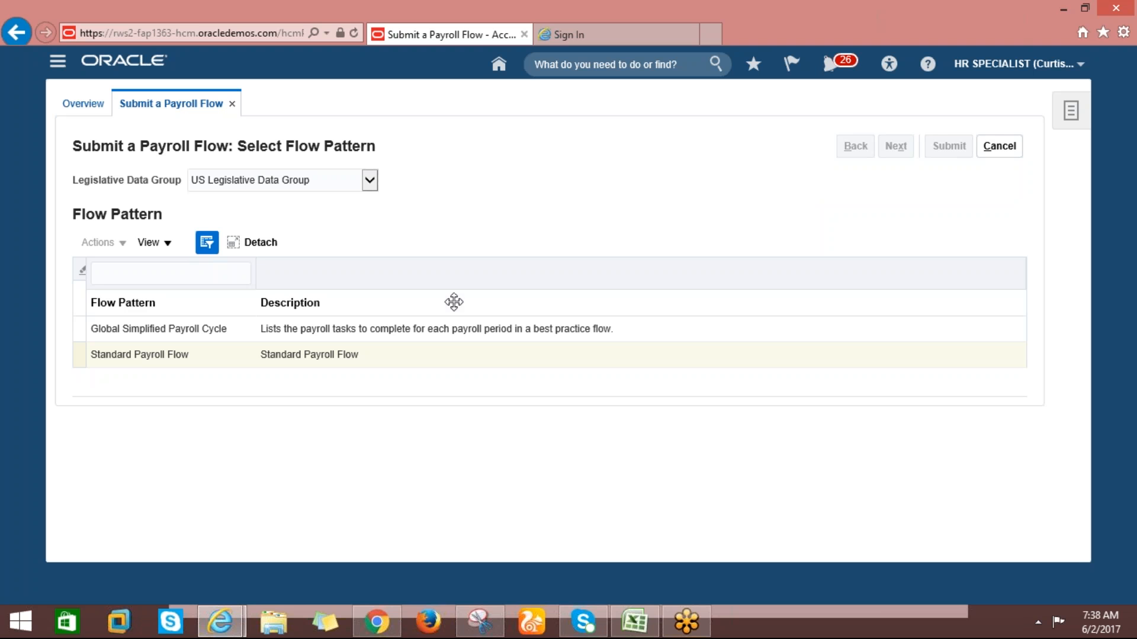
{"action": "left_click", "coordinate": [298, 358]}
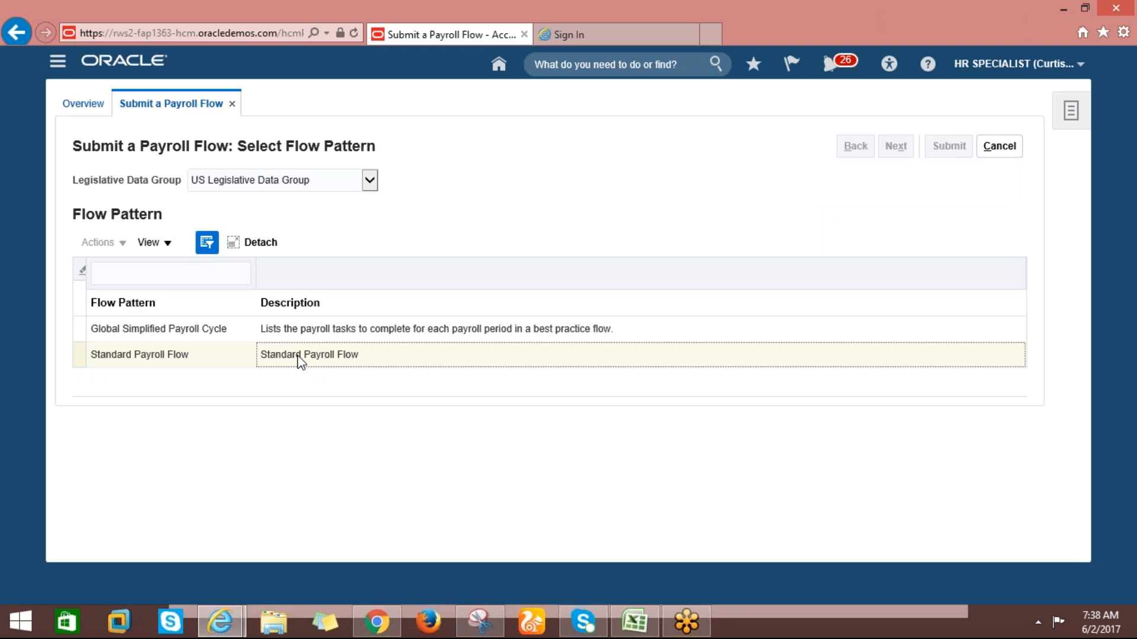
{"action": "left_click", "coordinate": [159, 355]}
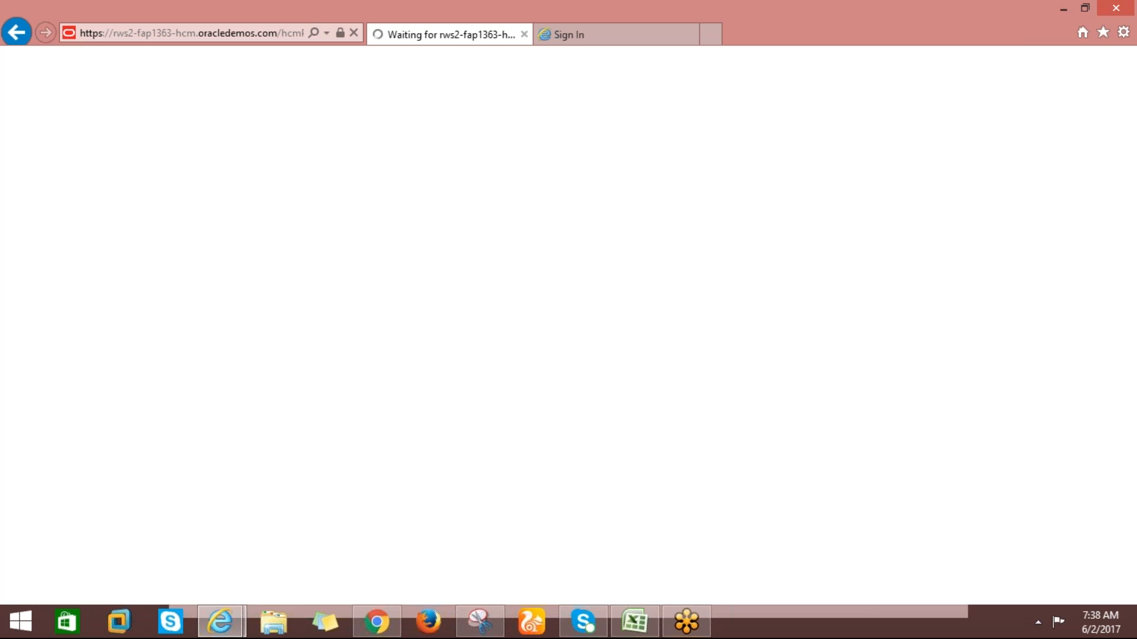
Return to the Oracle page's browser tab and reload the Submit a Payroll Flow page from its existing address
{"action": "key", "text": "alt+Tab"}
{"action": "key", "text": "alt+Tab"}
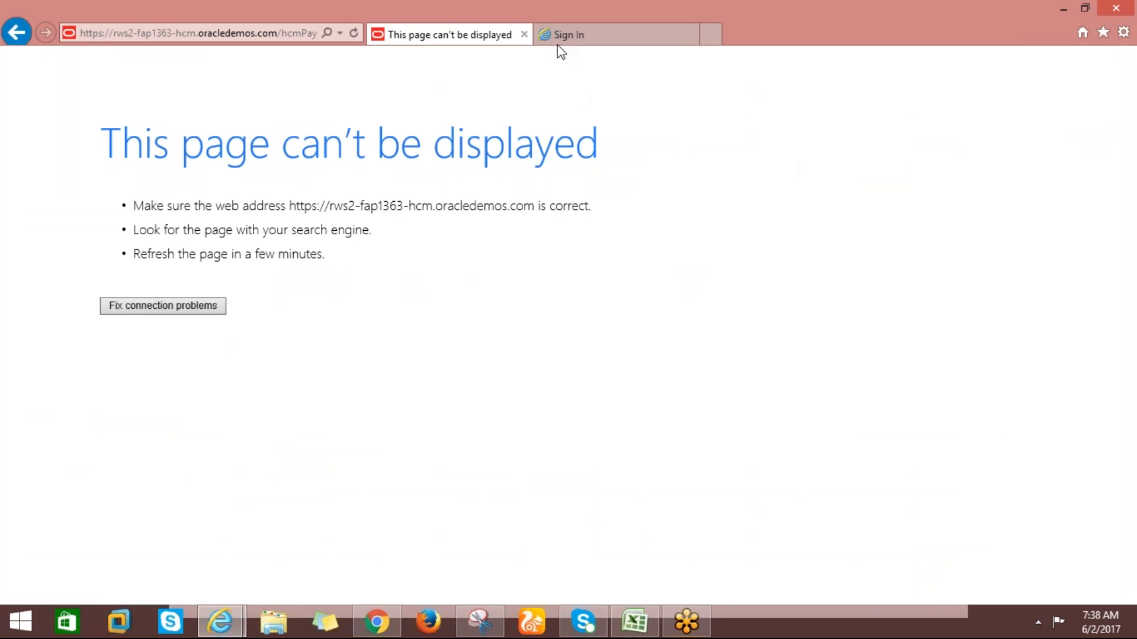
{"action": "left_click", "coordinate": [540, 41]}
{"action": "left_click", "coordinate": [436, 33]}
{"action": "left_click", "coordinate": [226, 35]}
{"action": "key", "text": "Return"}
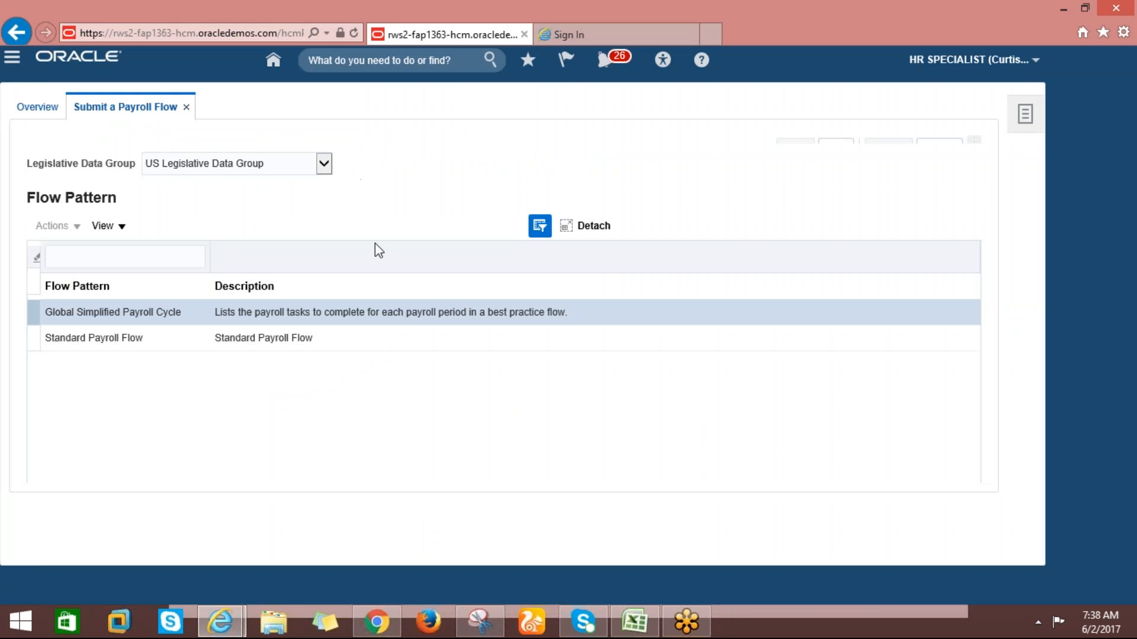
Choose the Standard Payroll Flow pattern, continue to its parameters, and name the payroll flow ANL_STANDARD PAY FLOW
{"action": "left_click", "coordinate": [269, 353]}
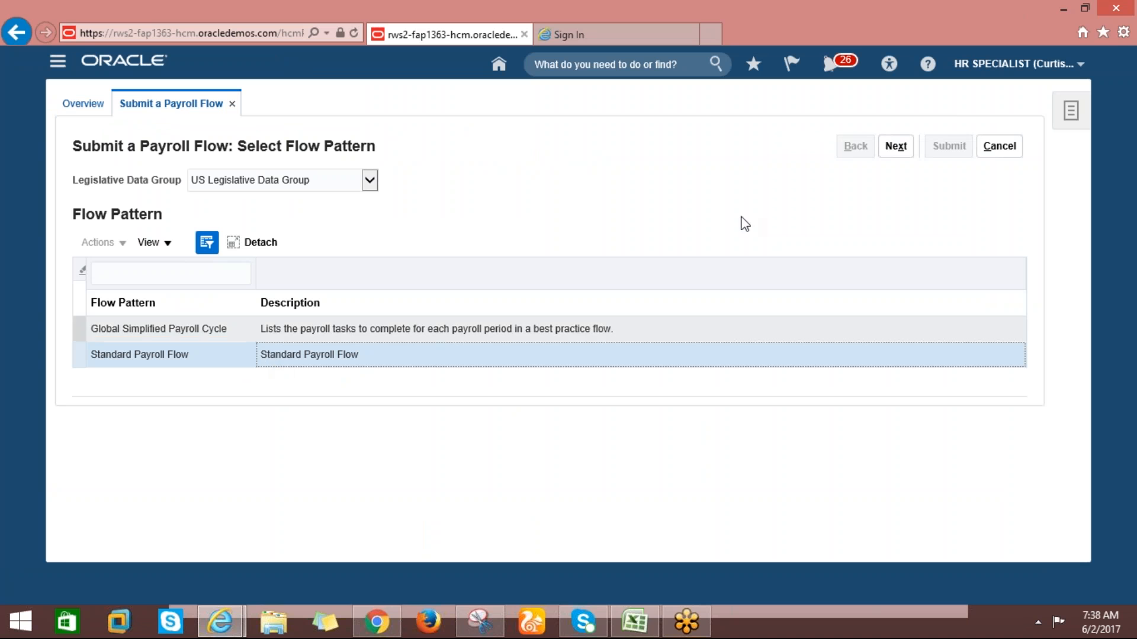
{"action": "left_click", "coordinate": [900, 147]}
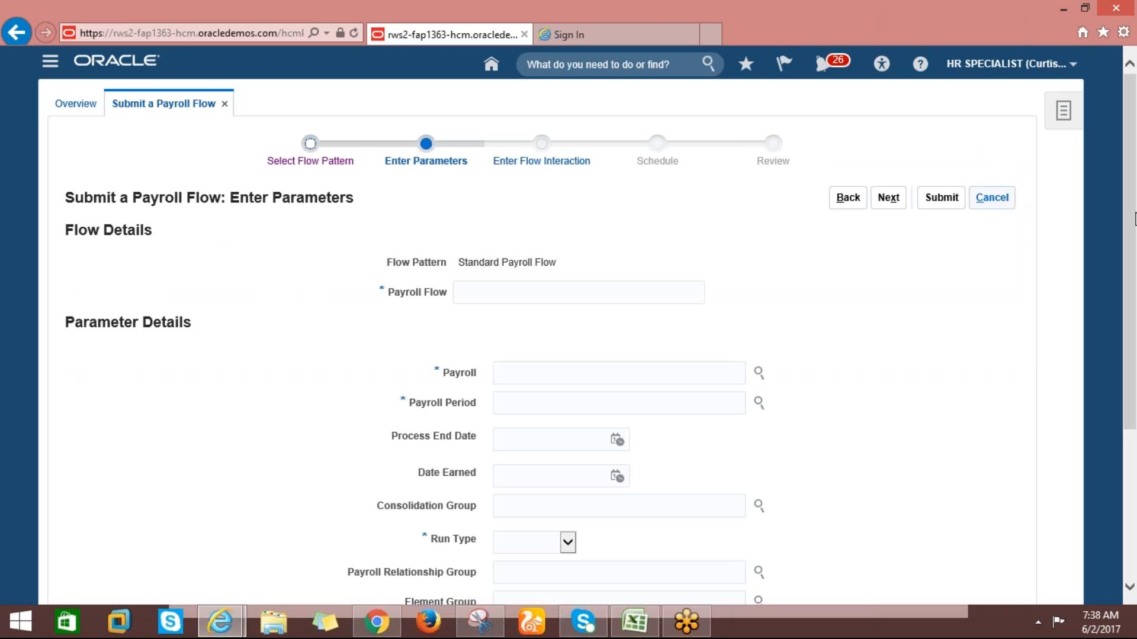
{"action": "scroll", "coordinate": [1132, 260], "scroll_direction": "down", "scroll_amount": 1}
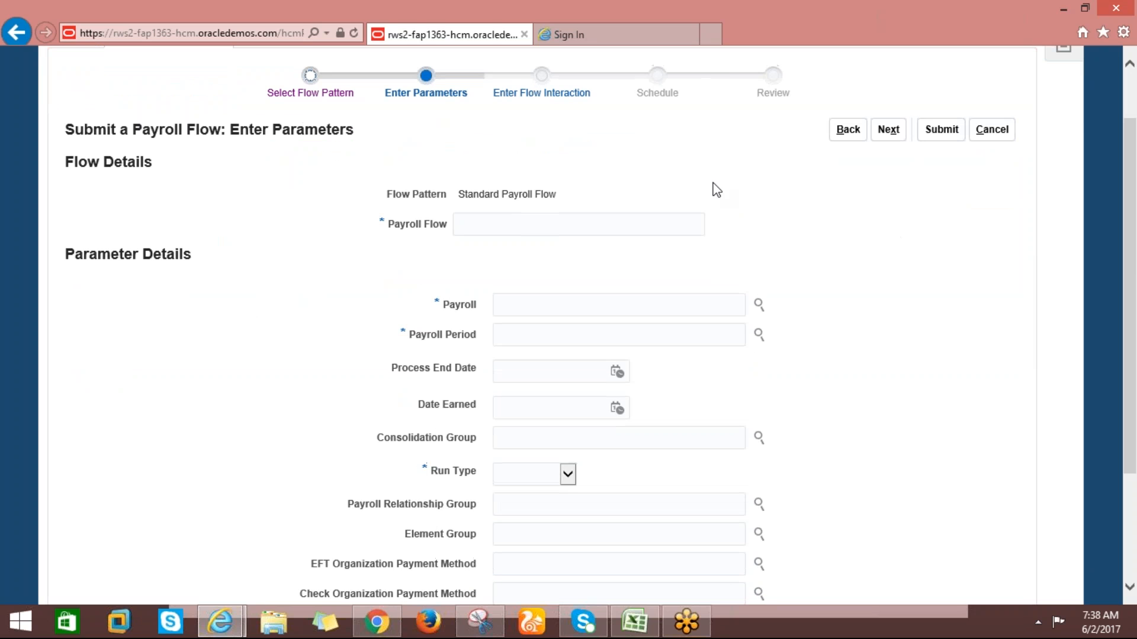
{"action": "left_click", "coordinate": [486, 229]}
{"action": "type", "text": "ANL_STANDARD PAY FLOW"}
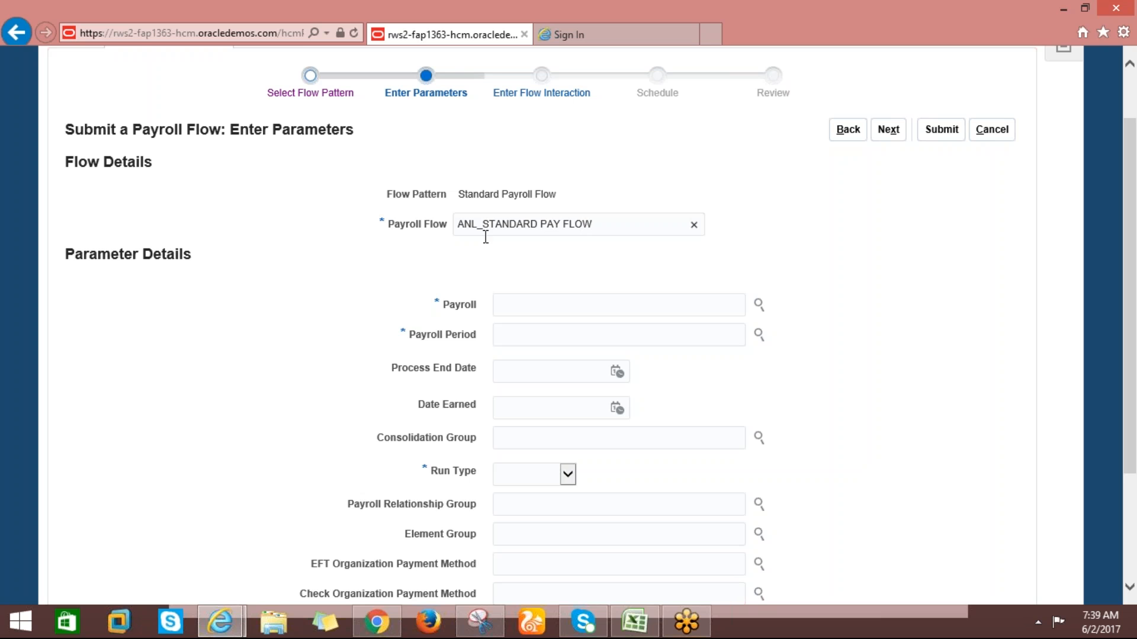
Search the available payrolls and set the flow's Payroll to ANL_PAYROLL DEFINITION
{"action": "left_click", "coordinate": [503, 307]}
{"action": "left_click", "coordinate": [758, 307]}
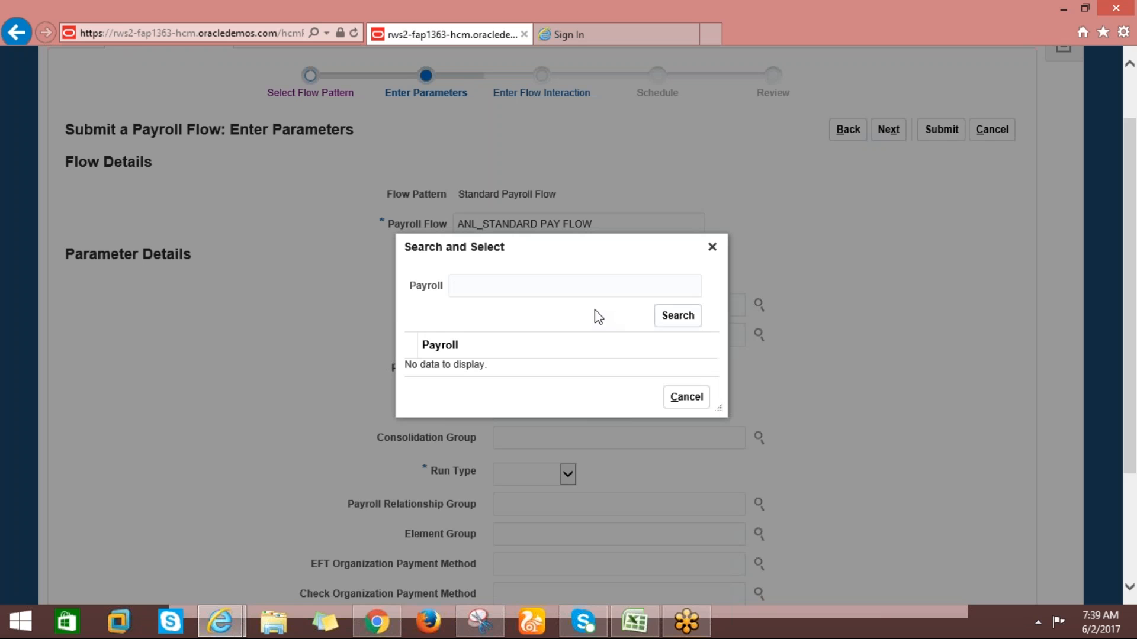
{"action": "left_click", "coordinate": [664, 320]}
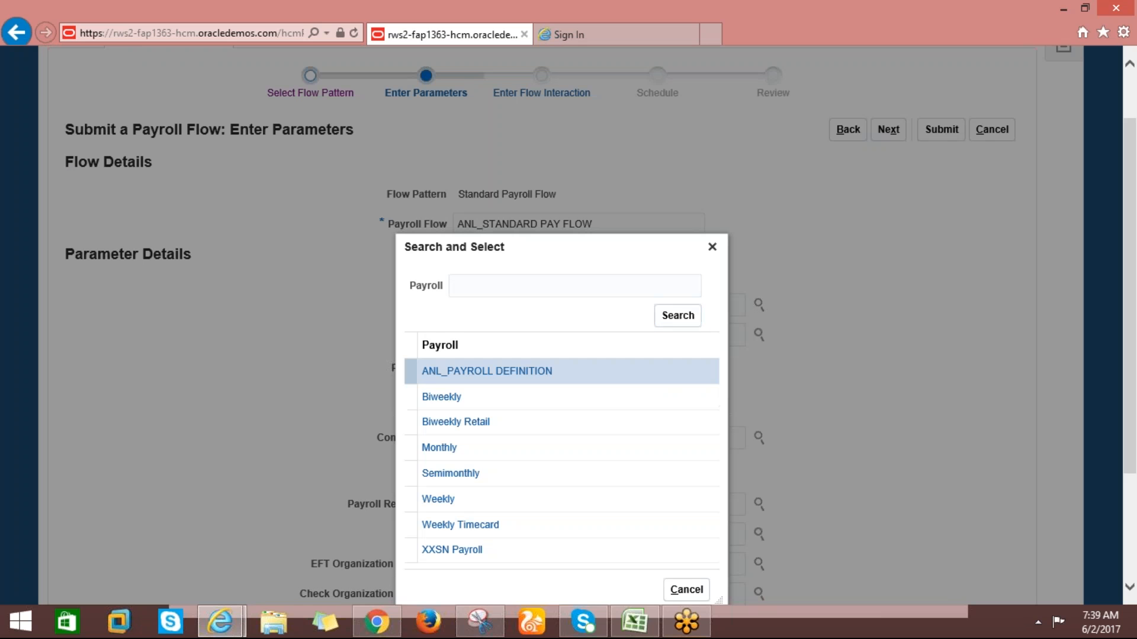
{"action": "left_click", "coordinate": [492, 279]}
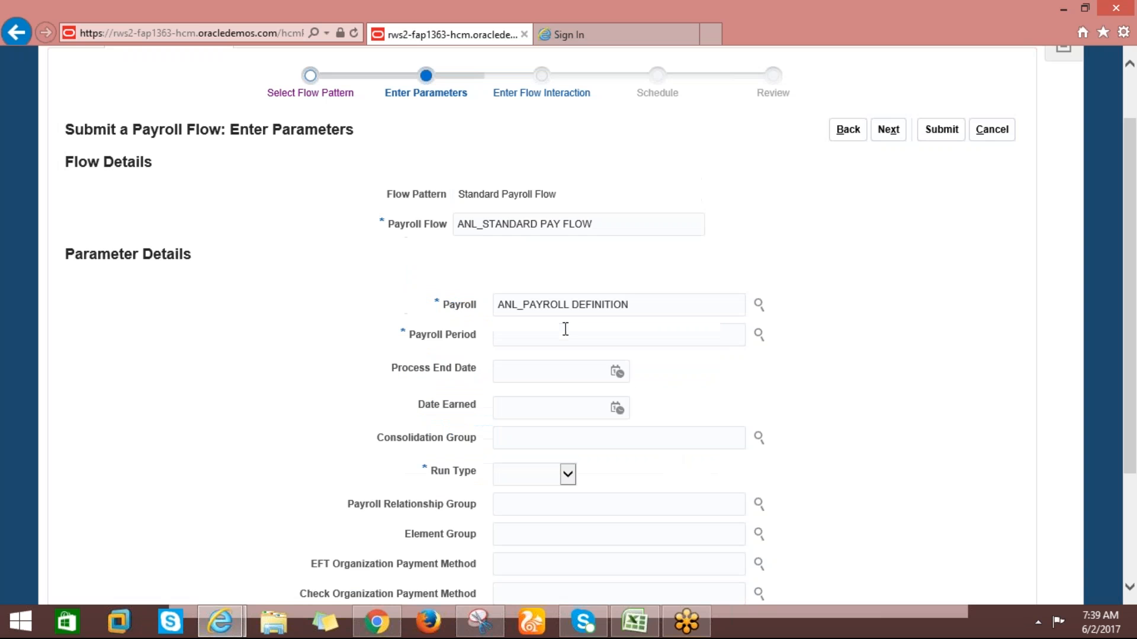
Search the payroll periods and set Payroll Period to 1 2017 Monthly Calendar, 2017-01-01 to 2017-01-31
{"action": "left_click", "coordinate": [569, 332]}
{"action": "left_click", "coordinate": [757, 337]}
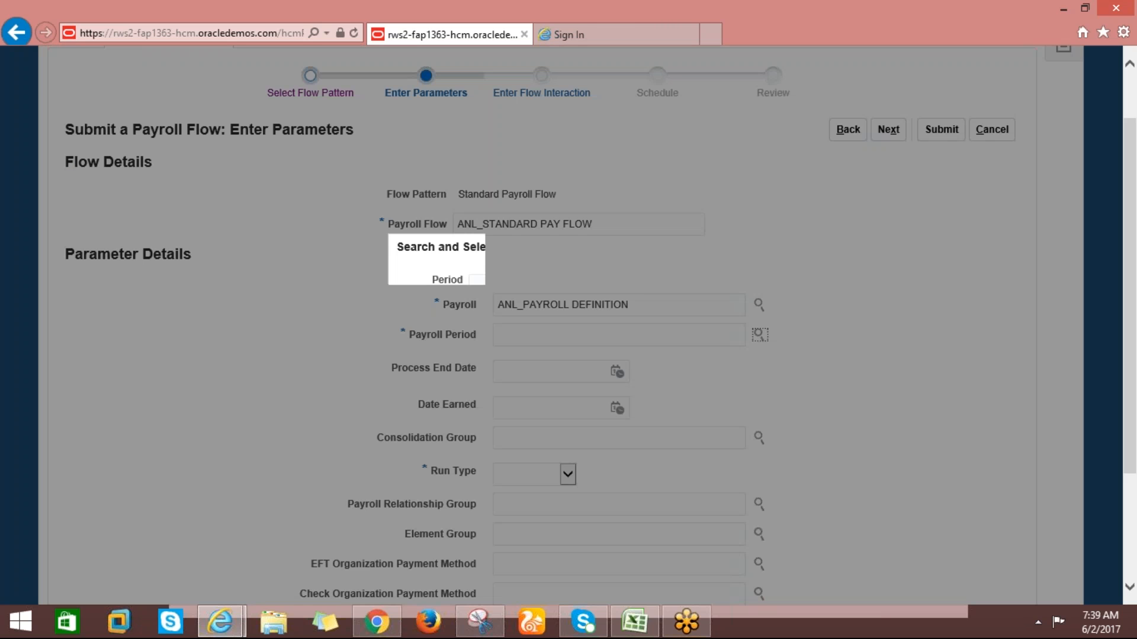
{"action": "left_click", "coordinate": [699, 317]}
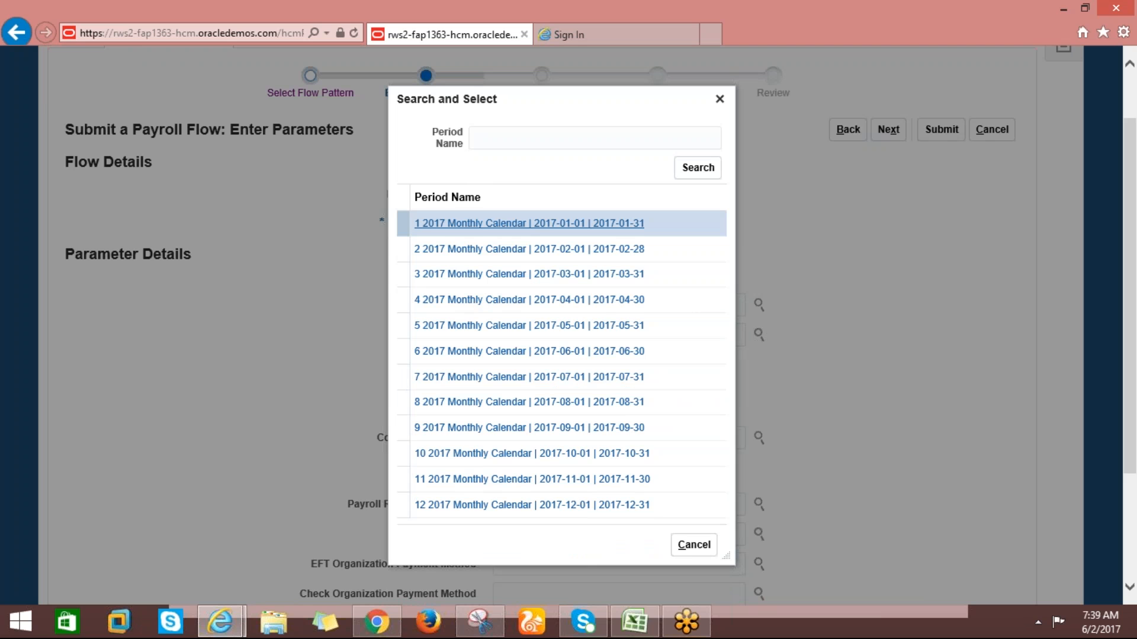
{"action": "left_click", "coordinate": [679, 541]}
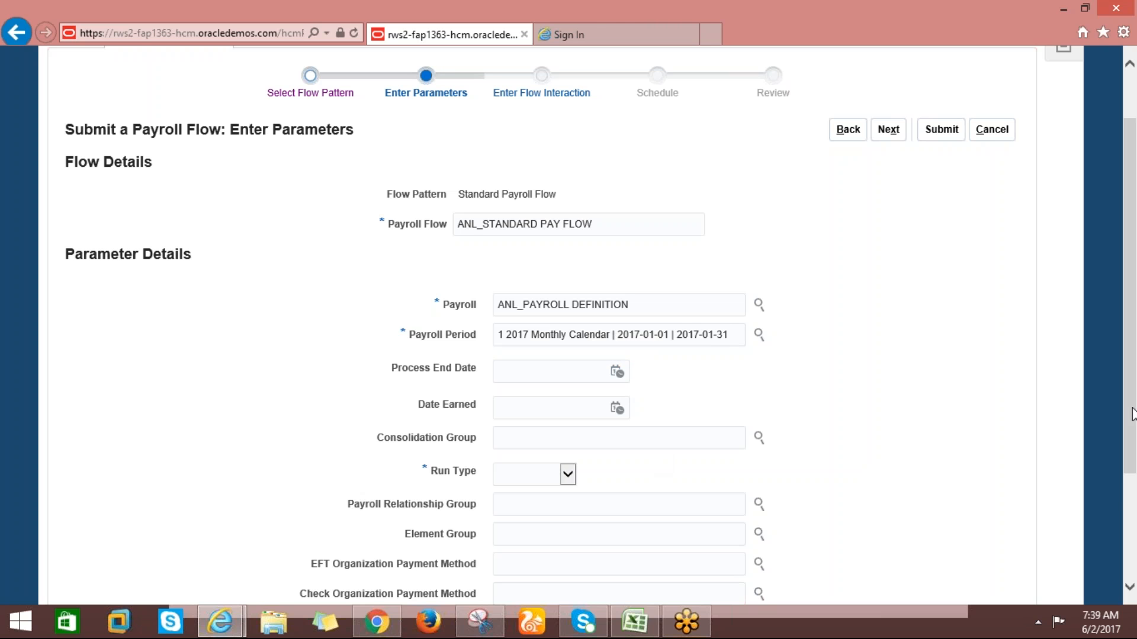
Set the payroll flow's Run Type to Regular
{"action": "left_click_drag", "start_coordinate": [1133, 414], "coordinate": [1135, 447]}
{"action": "left_click", "coordinate": [567, 425]}
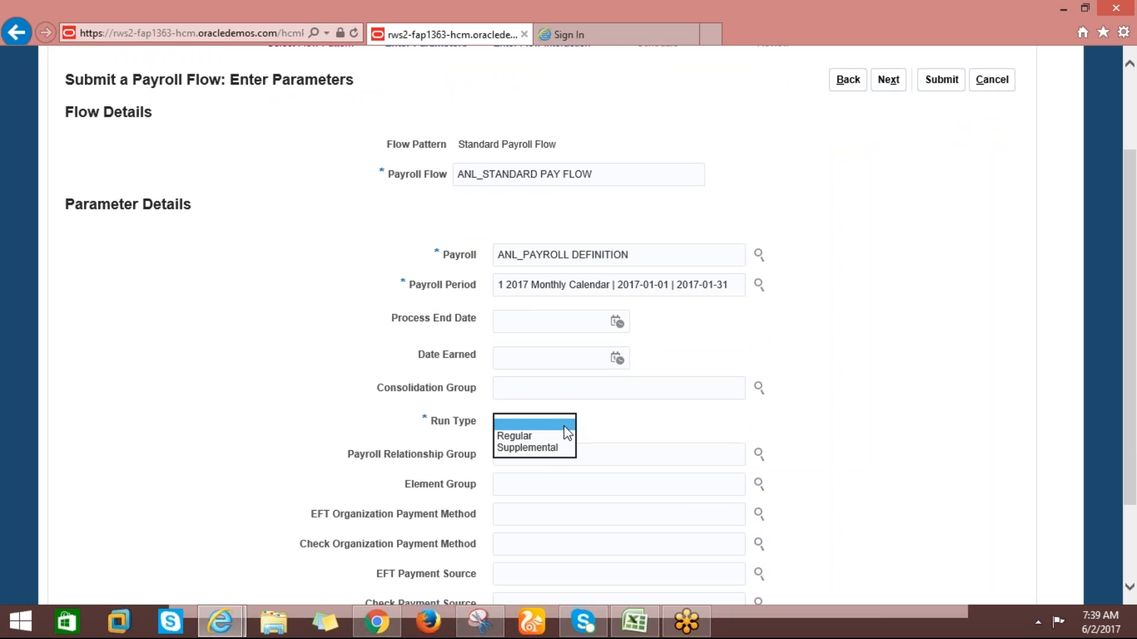
{"action": "left_click", "coordinate": [512, 436]}
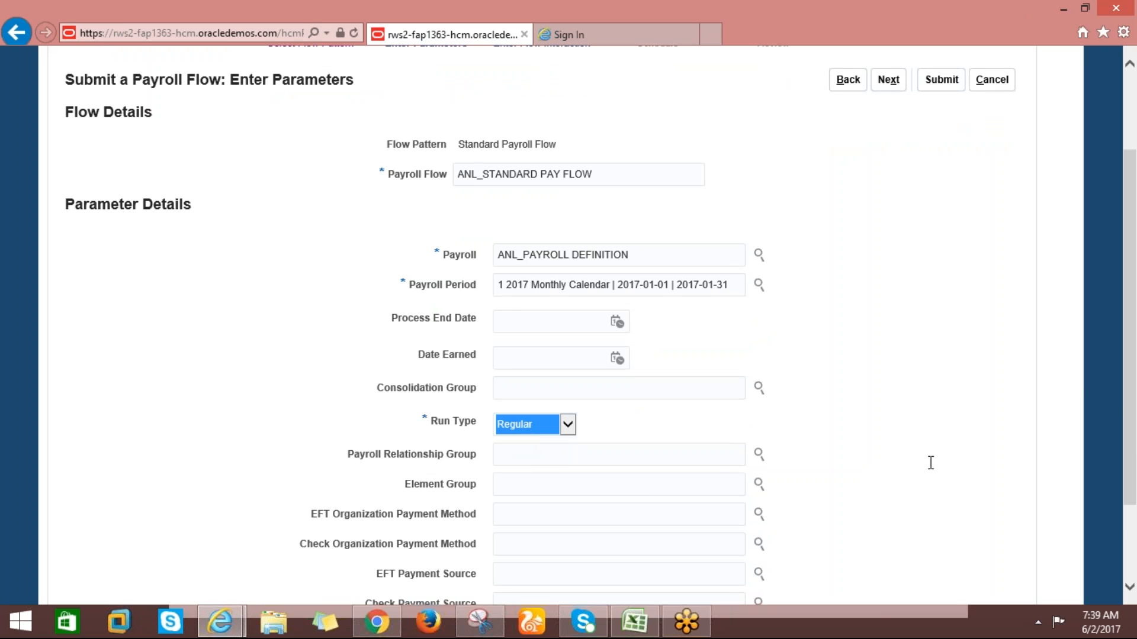
Set the payroll flow's Start Check Number to 100
{"action": "left_click_drag", "start_coordinate": [1132, 414], "coordinate": [1134, 484]}
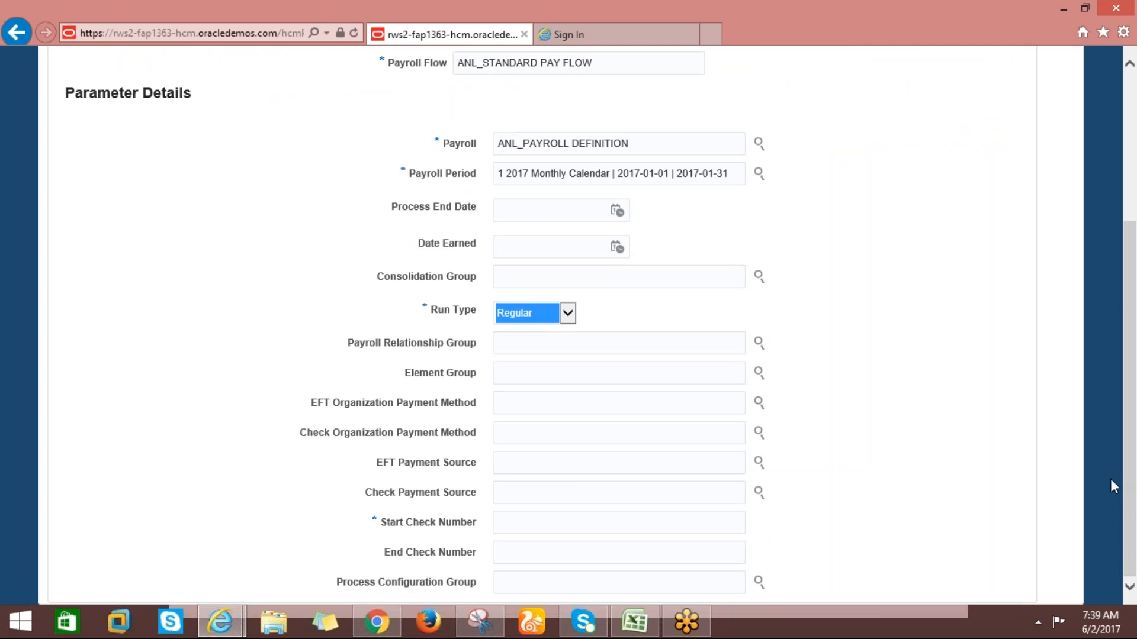
{"action": "left_click", "coordinate": [536, 519]}
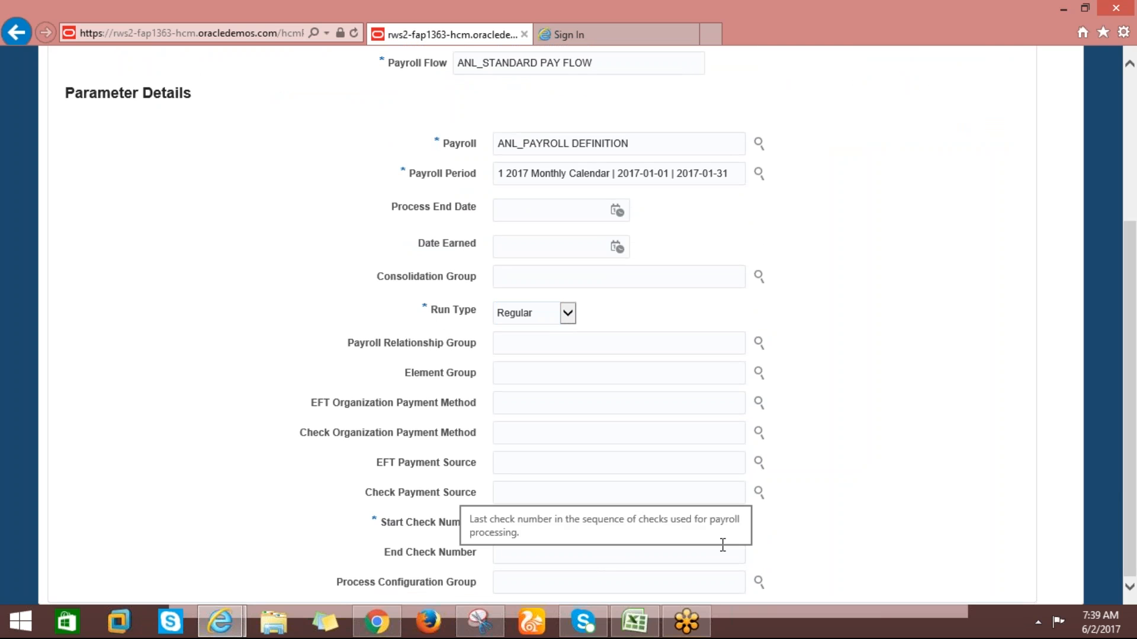
{"action": "type", "text": "100"}
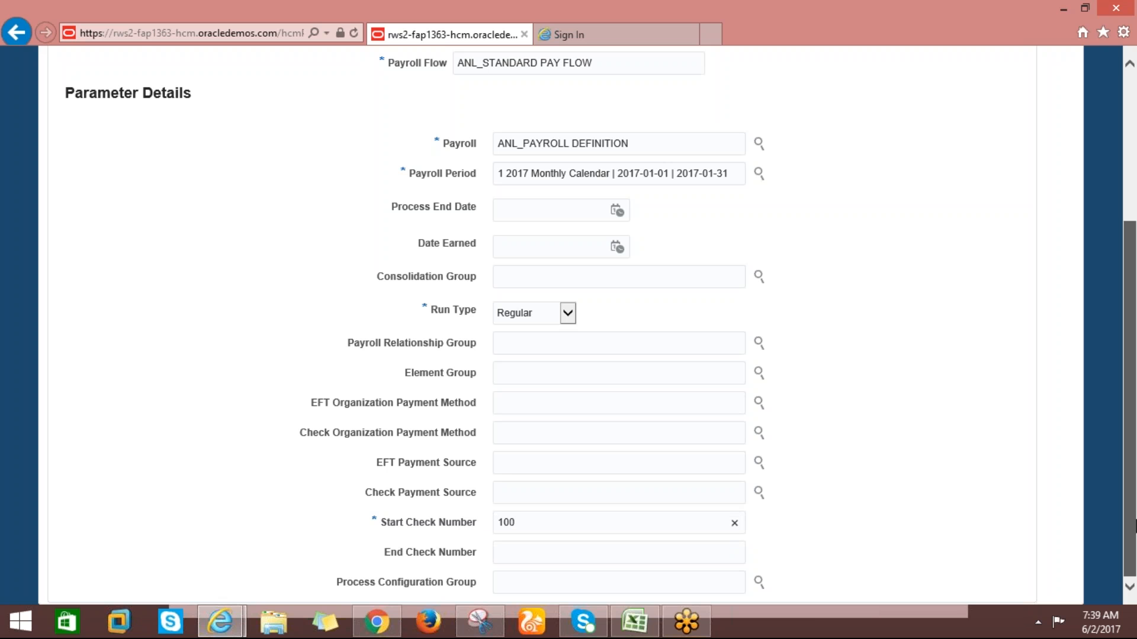
{"action": "left_click_drag", "start_coordinate": [1132, 509], "coordinate": [1136, 537]}
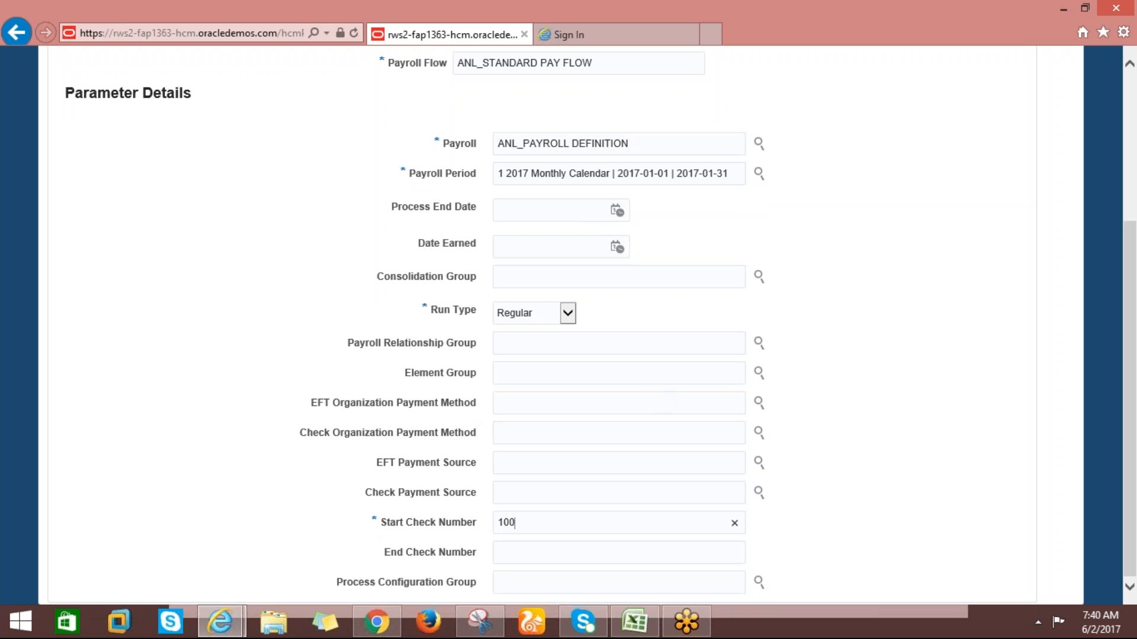
Proceed through the flow interaction and schedule stages with their default settings, submit the payroll flow, and acknowledge the submission
{"action": "left_click_drag", "start_coordinate": [1134, 439], "coordinate": [1132, 319]}
{"action": "left_click", "coordinate": [894, 200]}
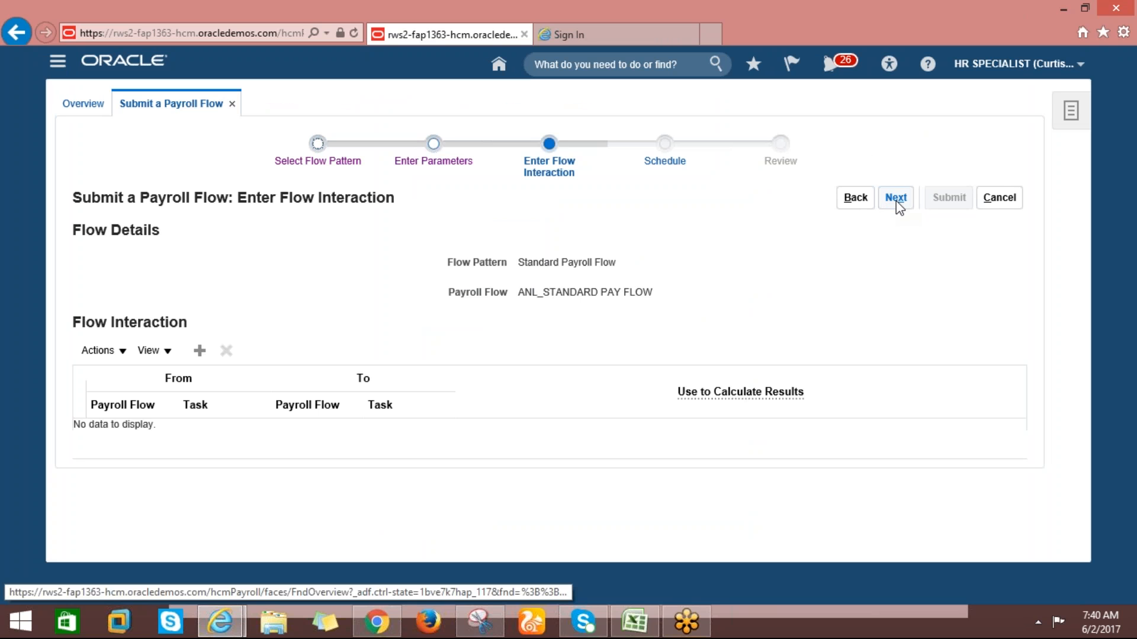
{"action": "left_click", "coordinate": [896, 201]}
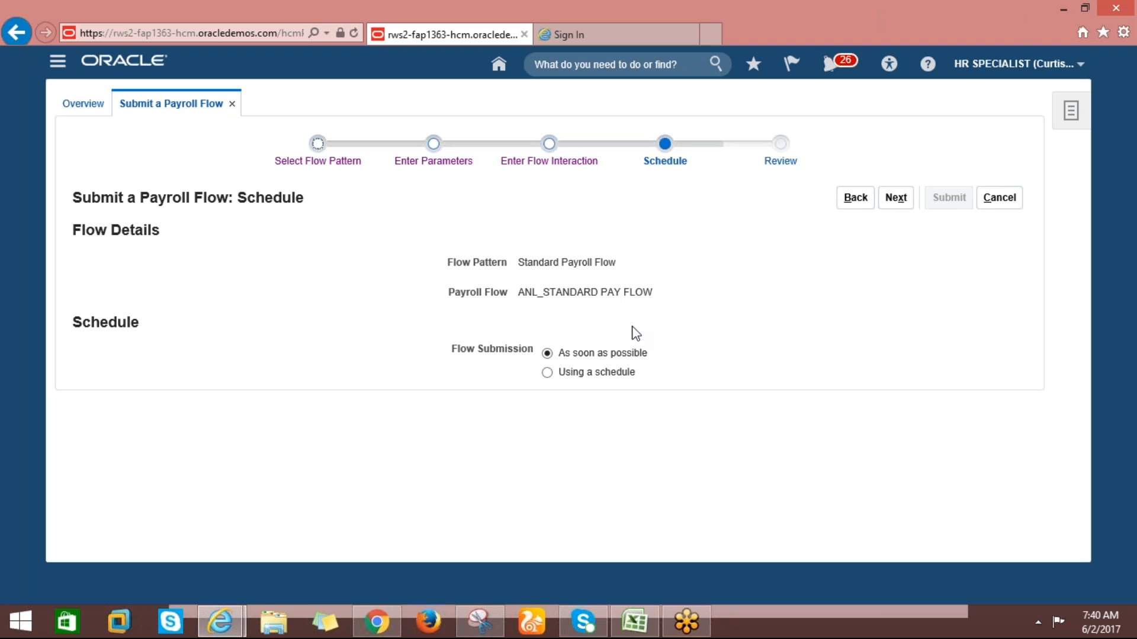
{"action": "left_click", "coordinate": [895, 200]}
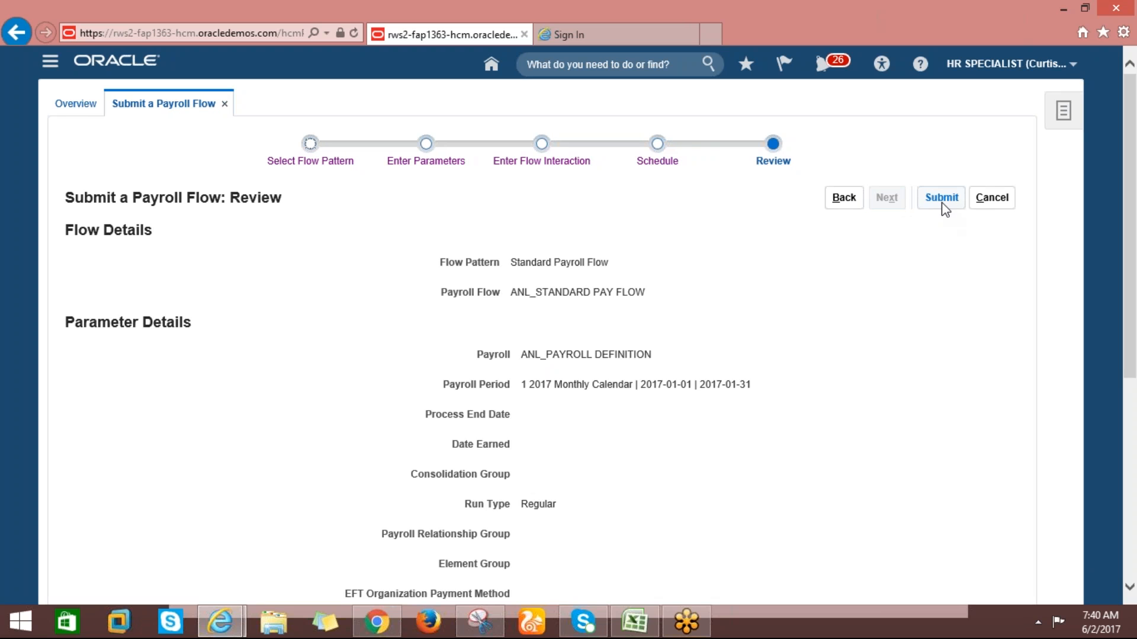
{"action": "left_click", "coordinate": [943, 202]}
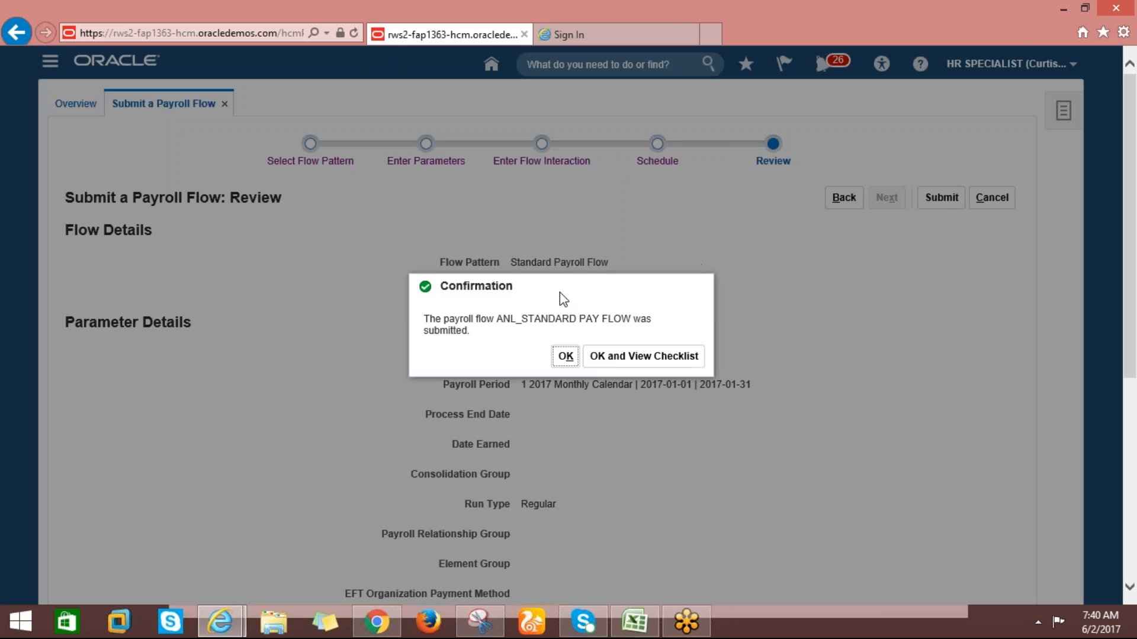
{"action": "left_click", "coordinate": [565, 356]}
Check the payroll tasks in the HCM workbook and open Submit a Process or Report from the Accounting Distribution task list
{"action": "key", "text": "alt+Tab"}
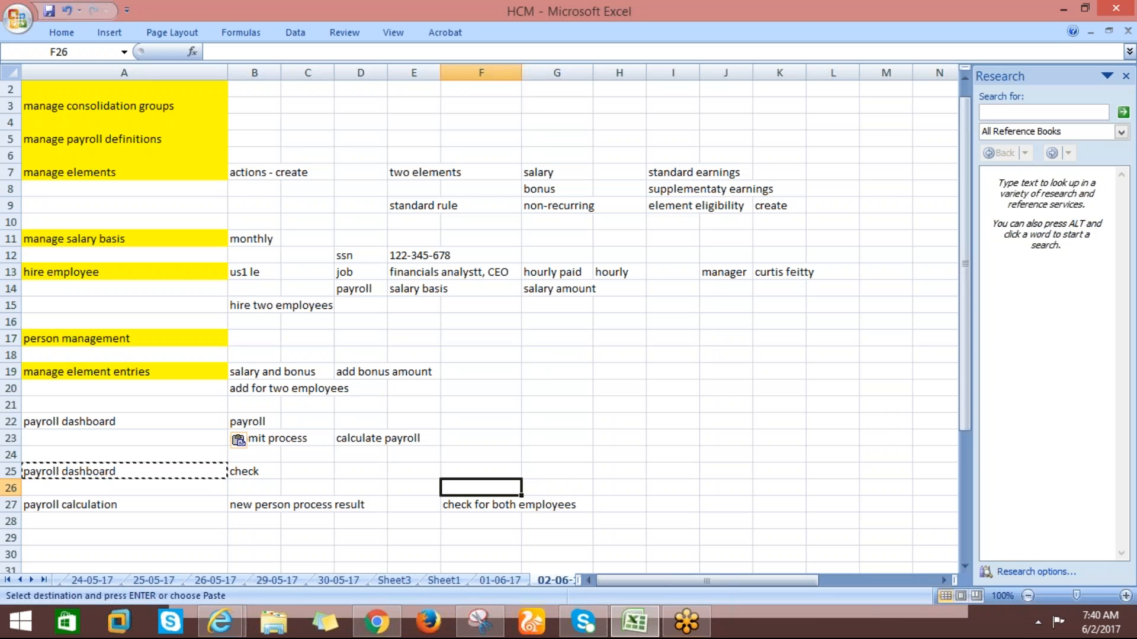
{"action": "key", "text": "alt+Tab"}
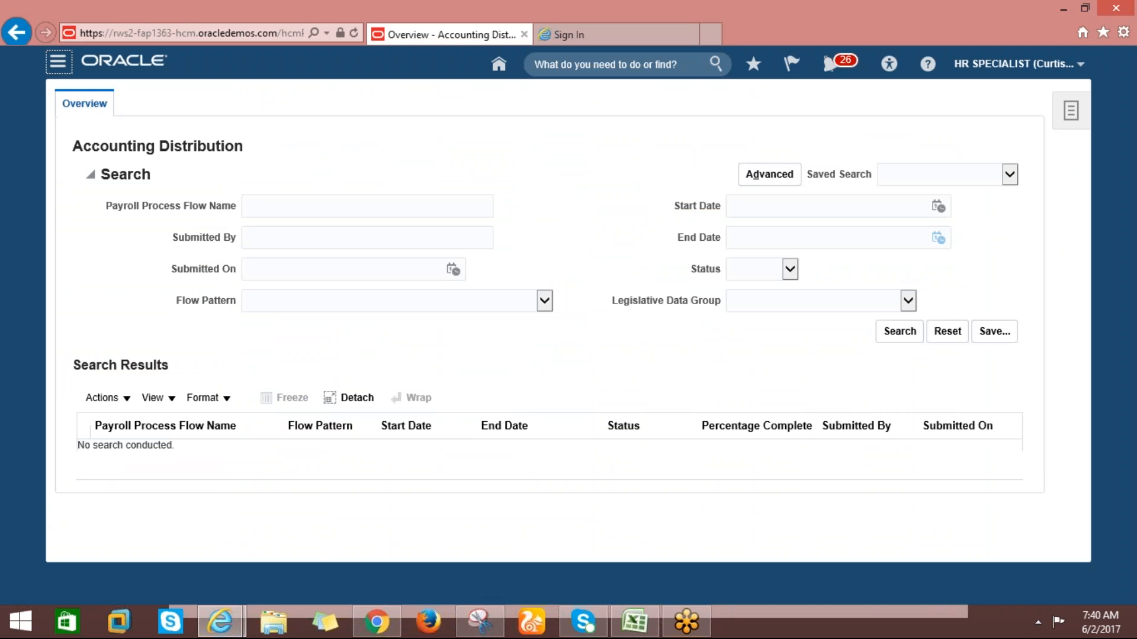
{"action": "left_click", "coordinate": [1070, 114]}
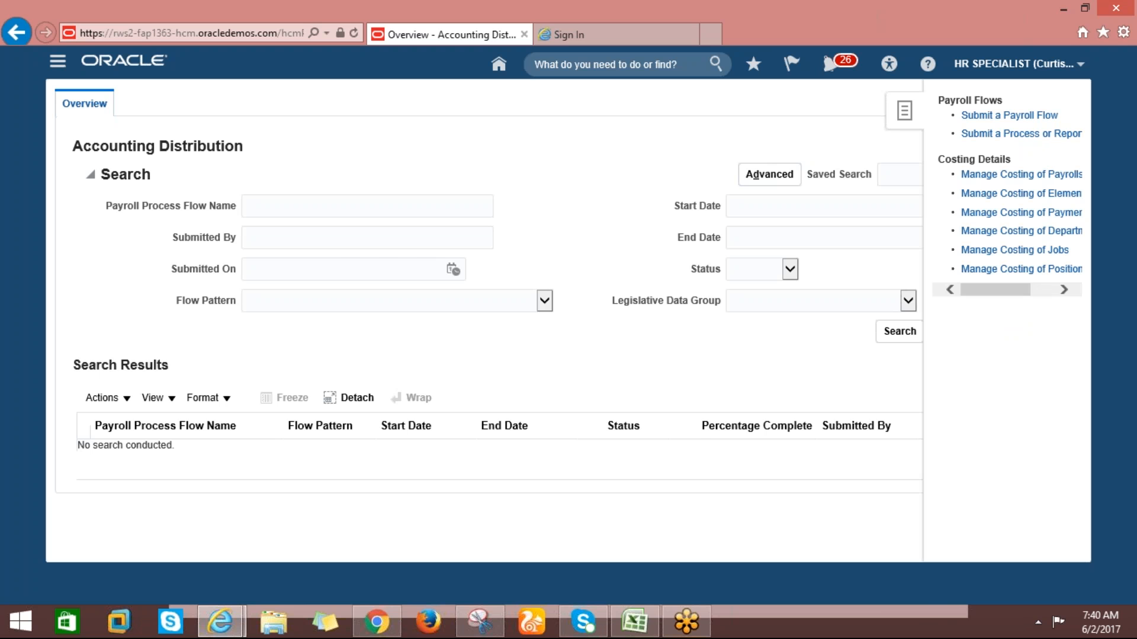
{"action": "key", "text": "alt+Tab"}
{"action": "key", "text": "alt+Tab"}
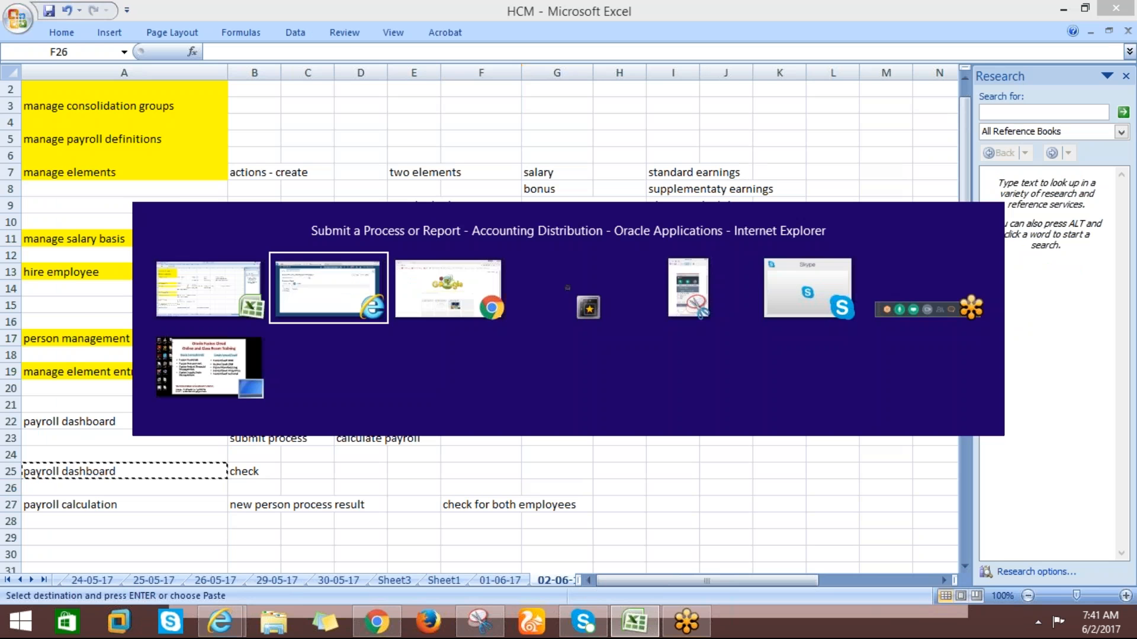
List the processes and reports for the US Legislative Data Group, and cancel the submission without saving
{"action": "left_click", "coordinate": [367, 181]}
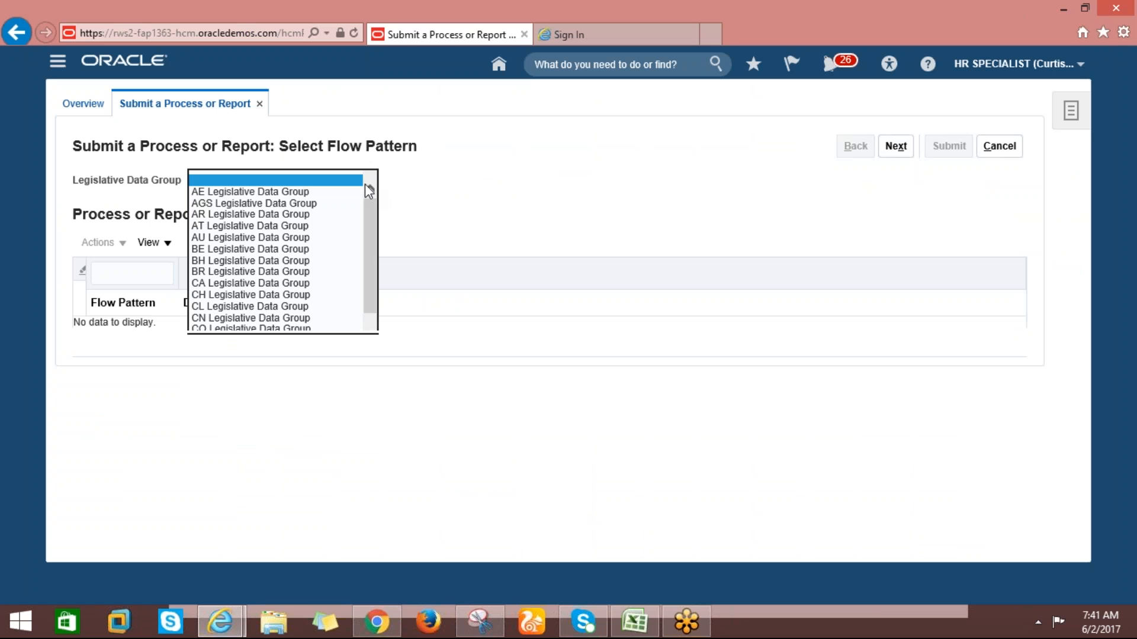
{"action": "left_click_drag", "start_coordinate": [370, 271], "coordinate": [393, 452]}
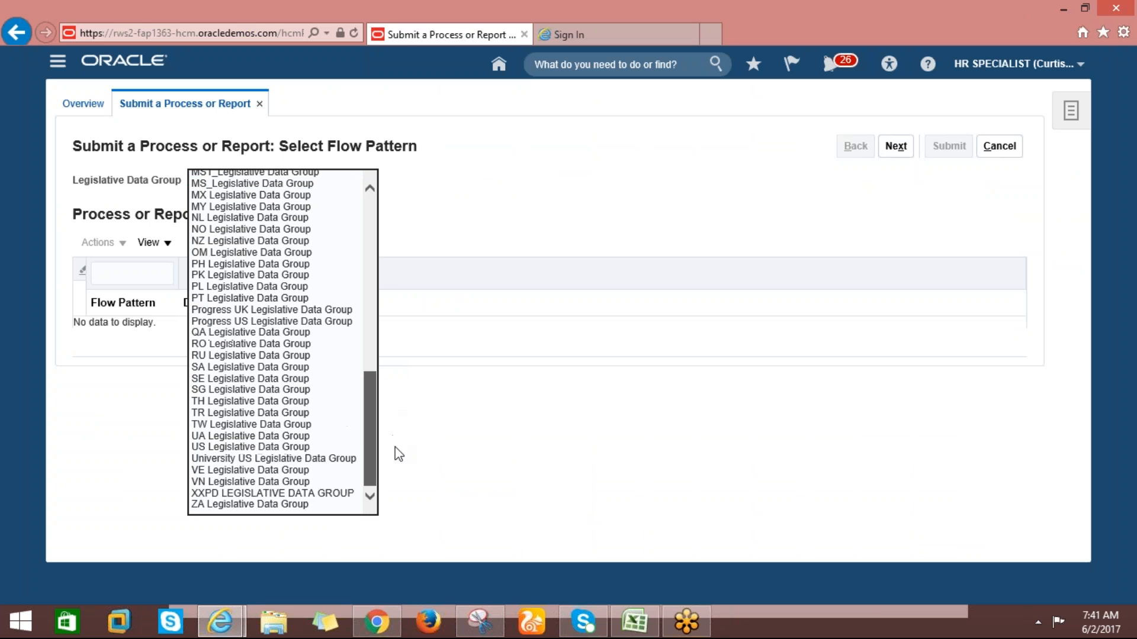
{"action": "left_click", "coordinate": [296, 448]}
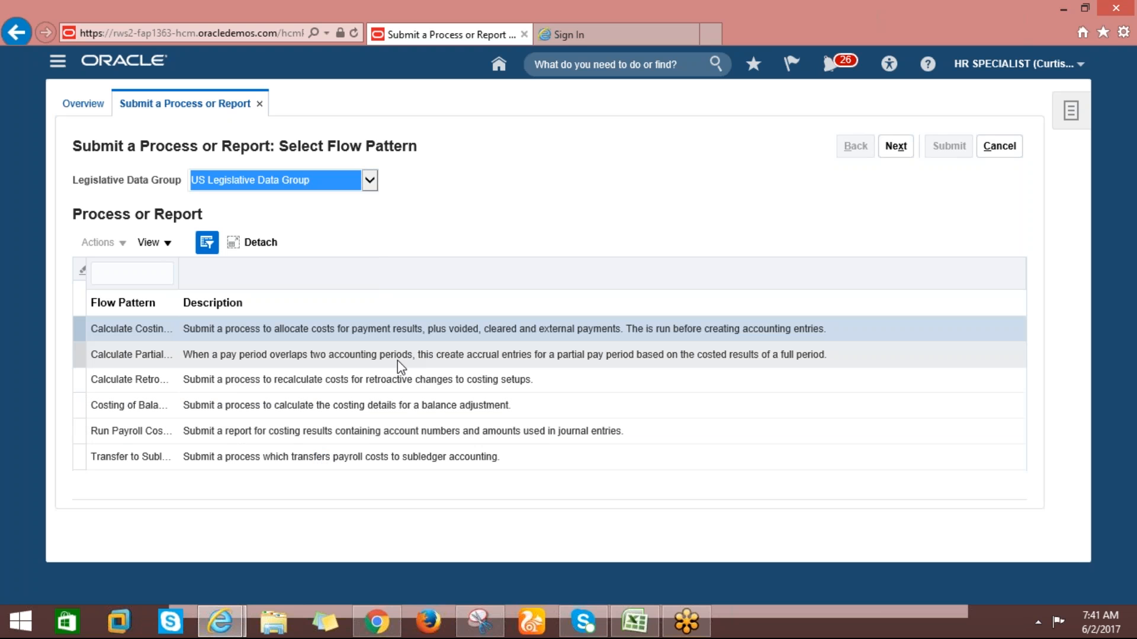
{"action": "left_click", "coordinate": [1008, 153]}
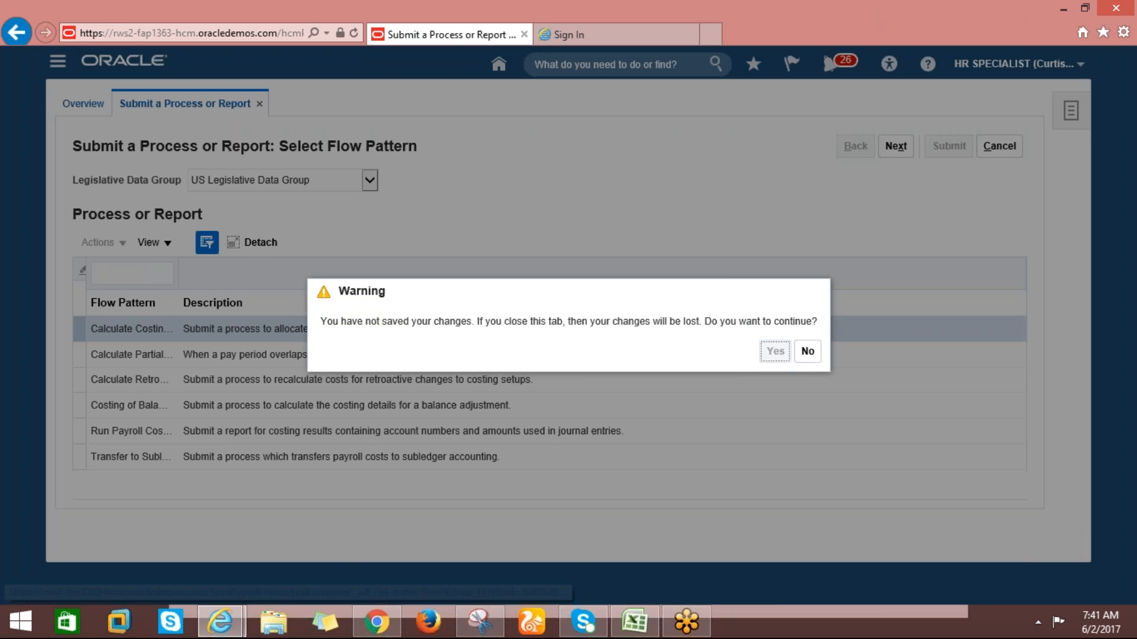
Compare the payroll tasks in the HCM workbook with the Navigator's entries to look for the payroll dashboard
{"action": "key", "text": "alt+Tab"}
{"action": "key", "text": "alt+Tab"}
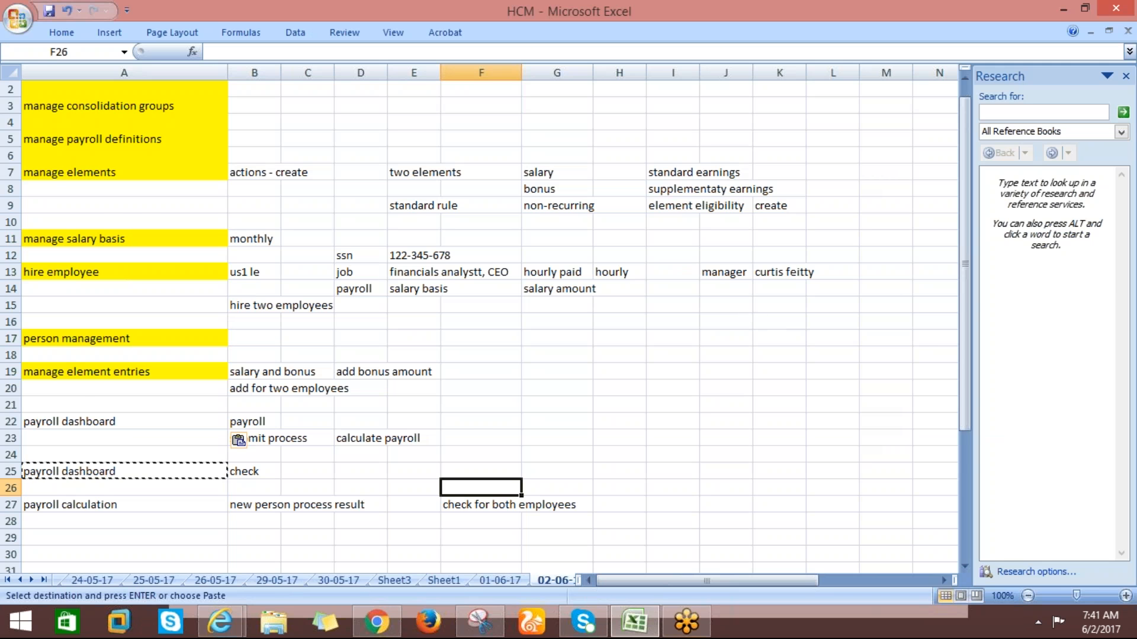
{"action": "key", "text": "alt+Tab"}
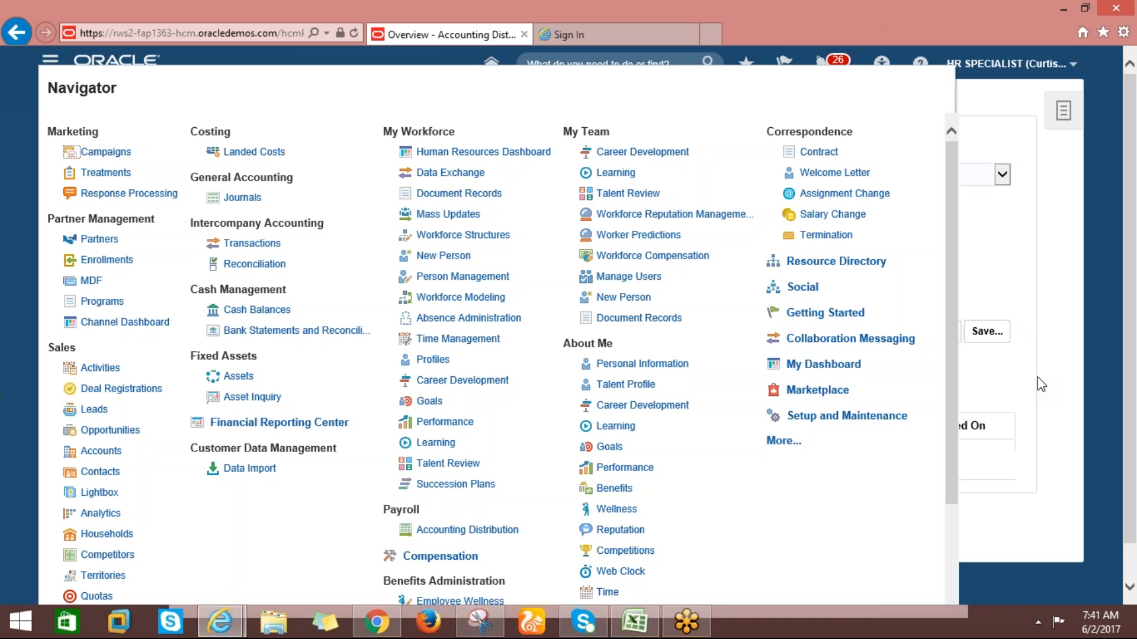
{"action": "left_click_drag", "start_coordinate": [950, 397], "coordinate": [918, 381]}
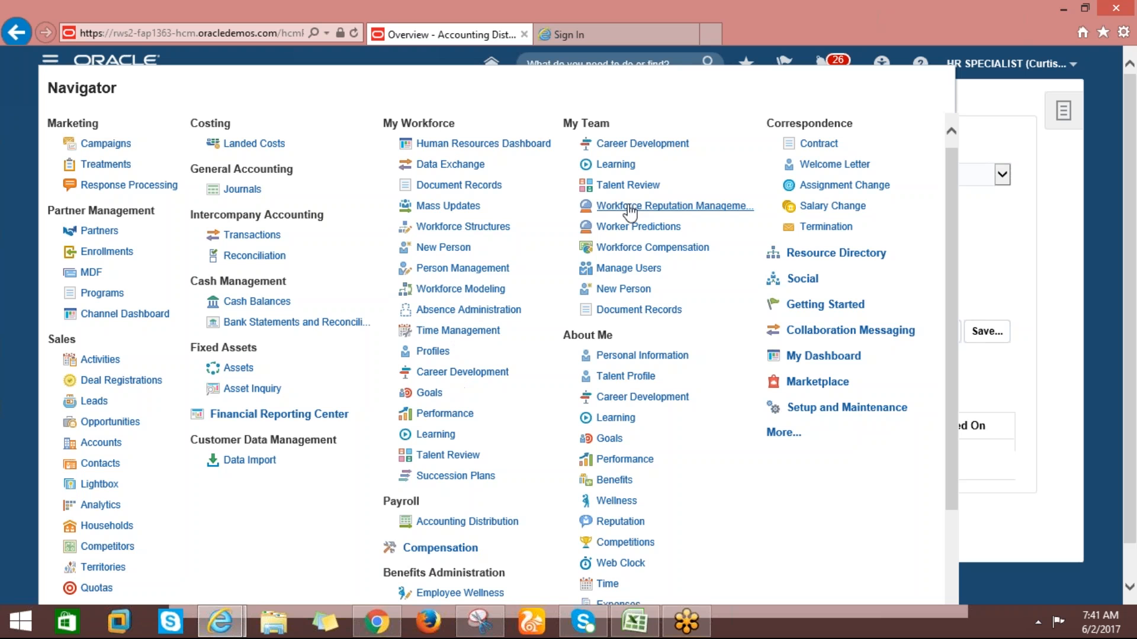
{"action": "left_click", "coordinate": [883, 42]}
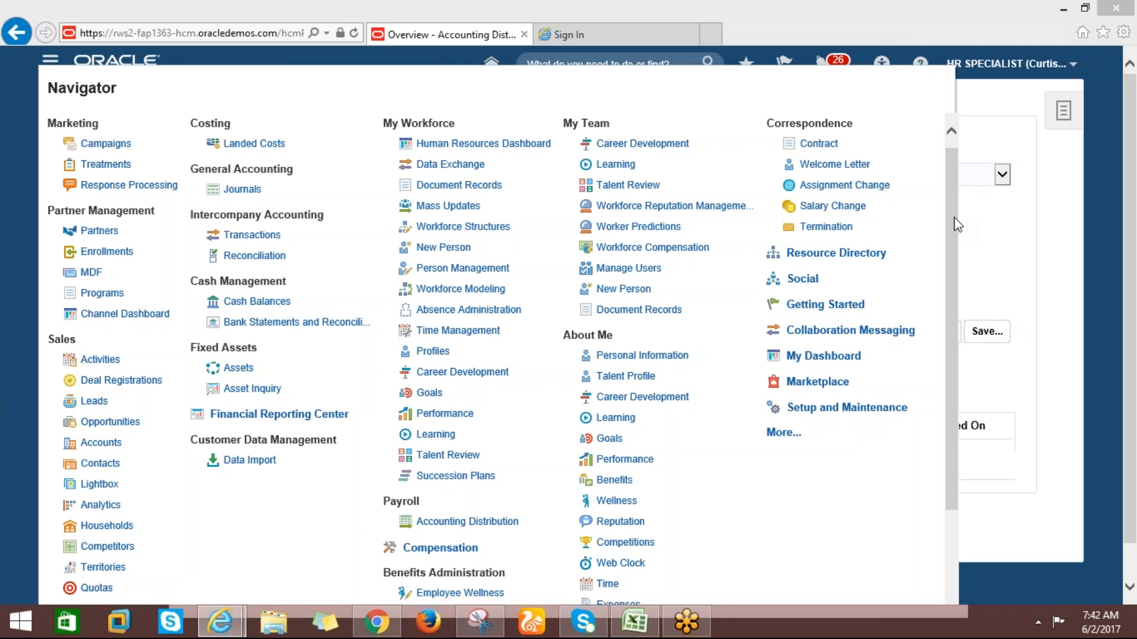
{"action": "left_click_drag", "start_coordinate": [948, 253], "coordinate": [927, 180]}
Switch to the HCM workbook in Excel and clear the pending copy selection around the payroll dashboard cell
{"action": "left_click", "coordinate": [634, 621]}
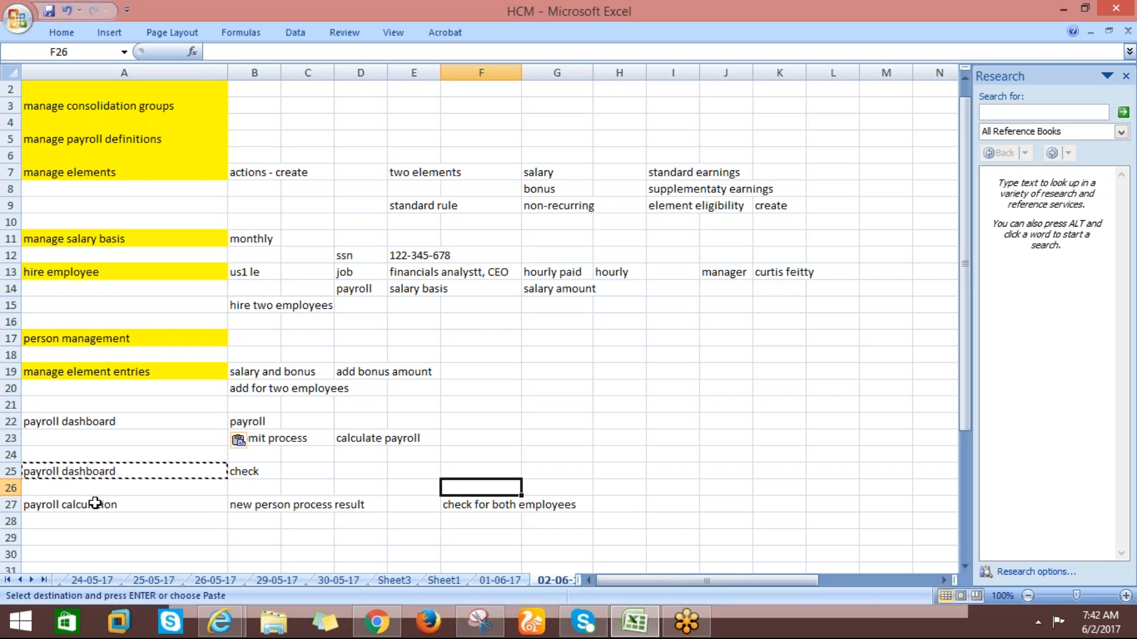
{"action": "left_click", "coordinate": [678, 407]}
{"action": "key", "text": "Escape"}
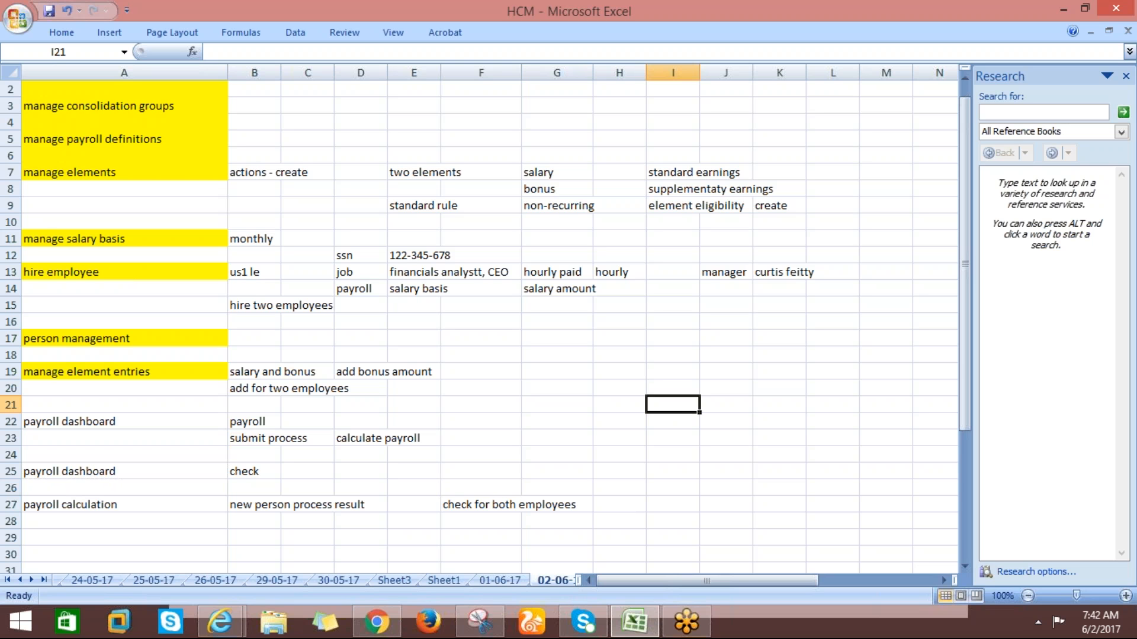
{"action": "left_click", "coordinate": [1059, 25]}
{"action": "left_click", "coordinate": [1059, 25]}
{"action": "left_click", "coordinate": [1124, 36]}
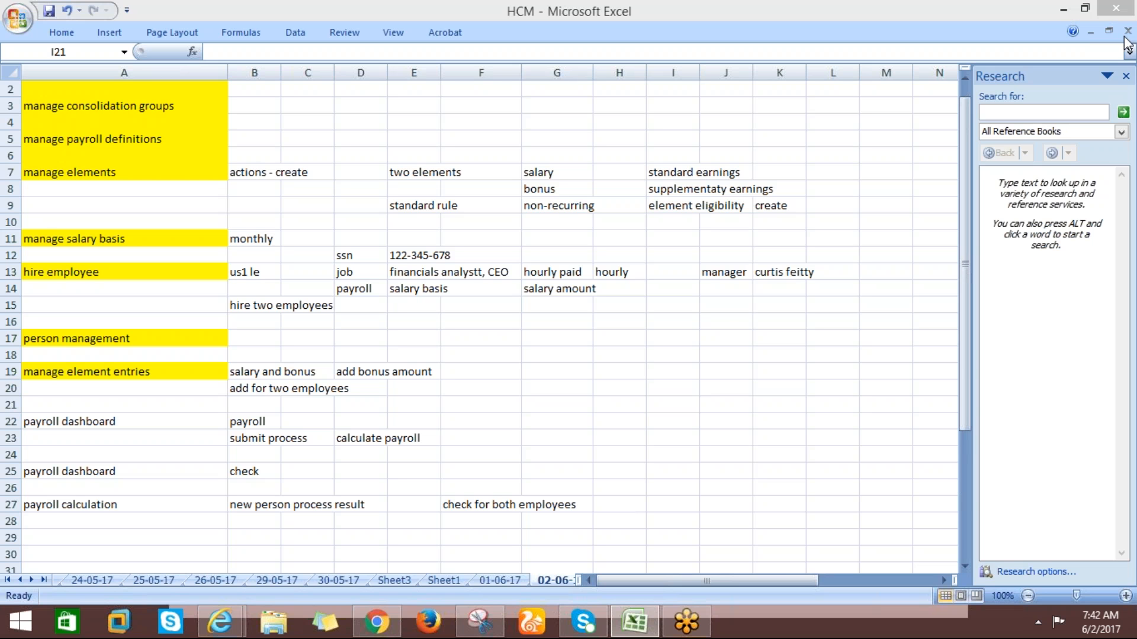